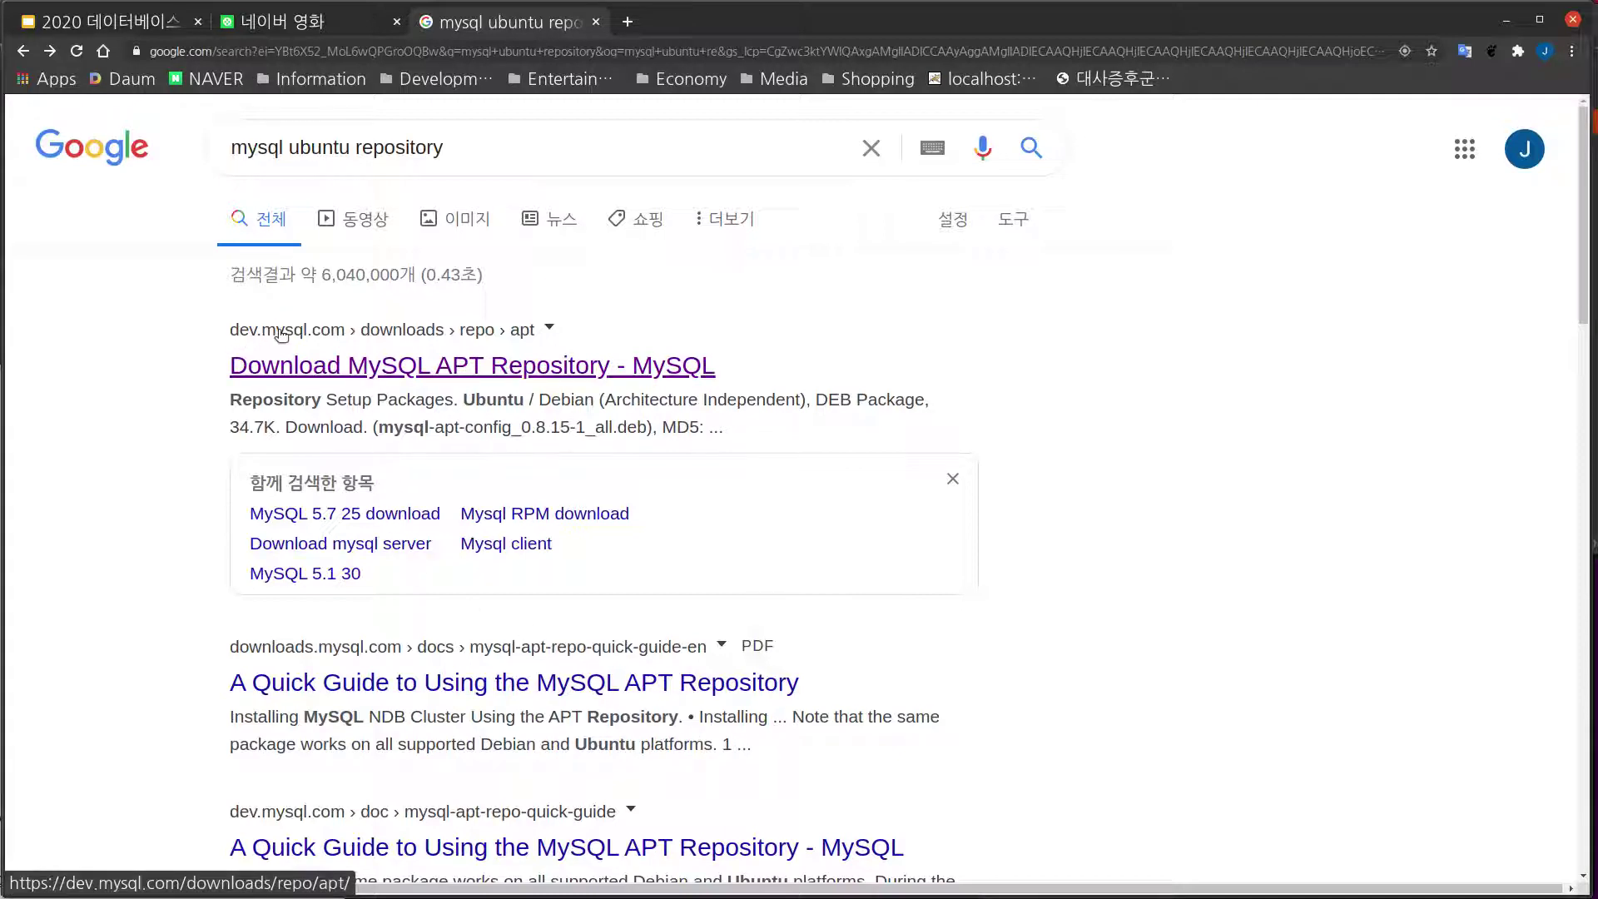
- Download mysql-apt-config_0.8.15-1_all.deb from the MySQL APT Repository page without logging in to an Oracle account
click(551, 367)
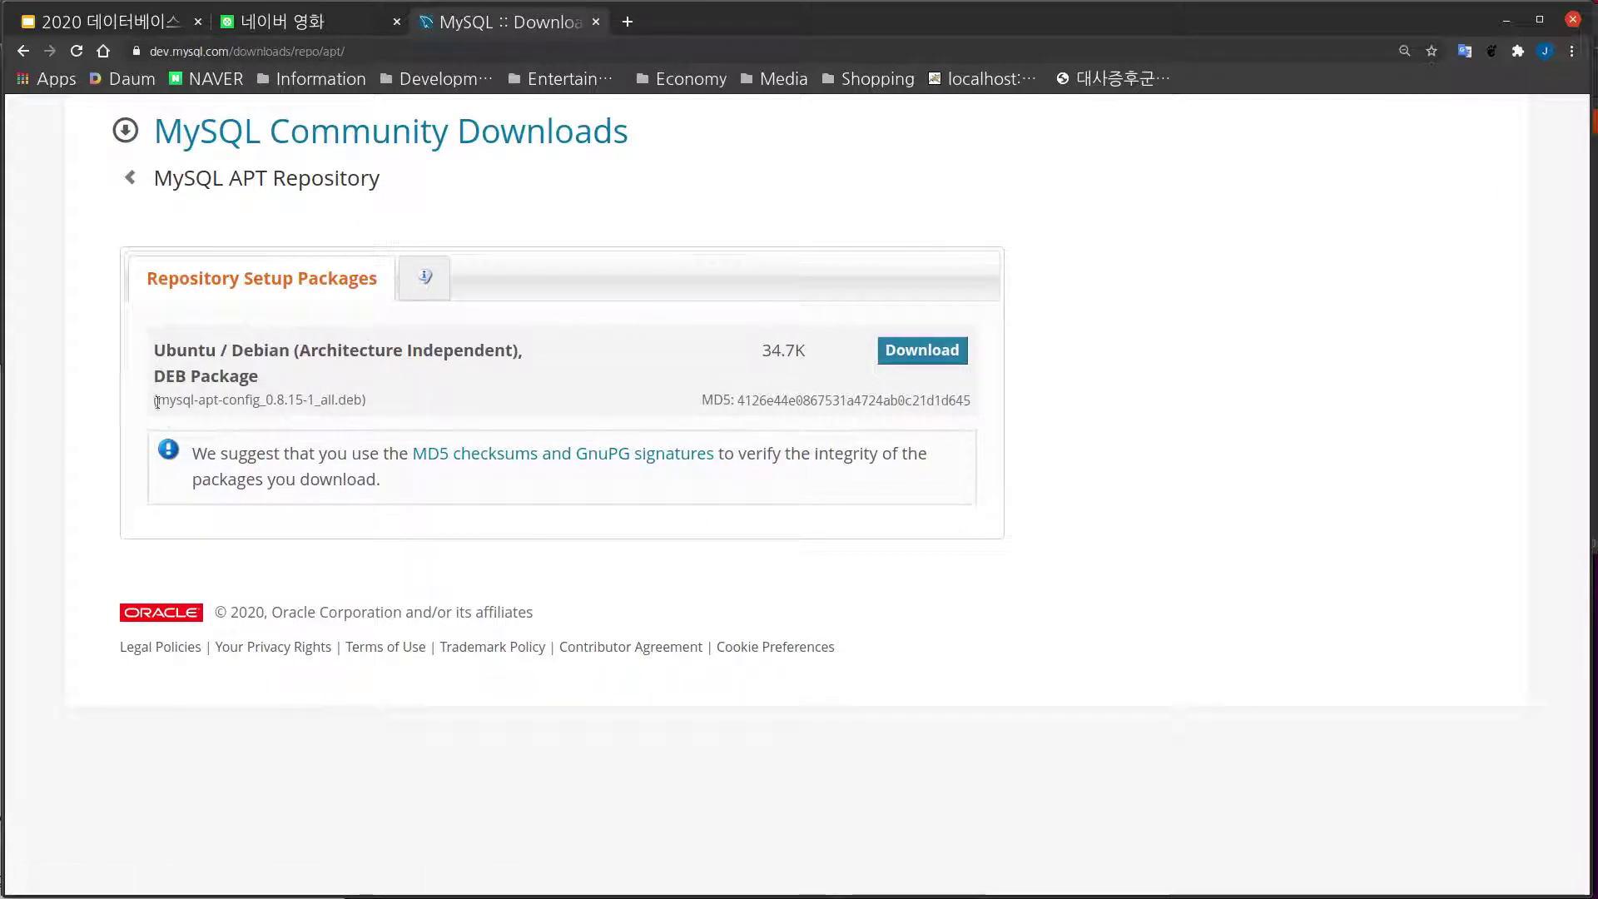
drag(156, 400, 363, 400)
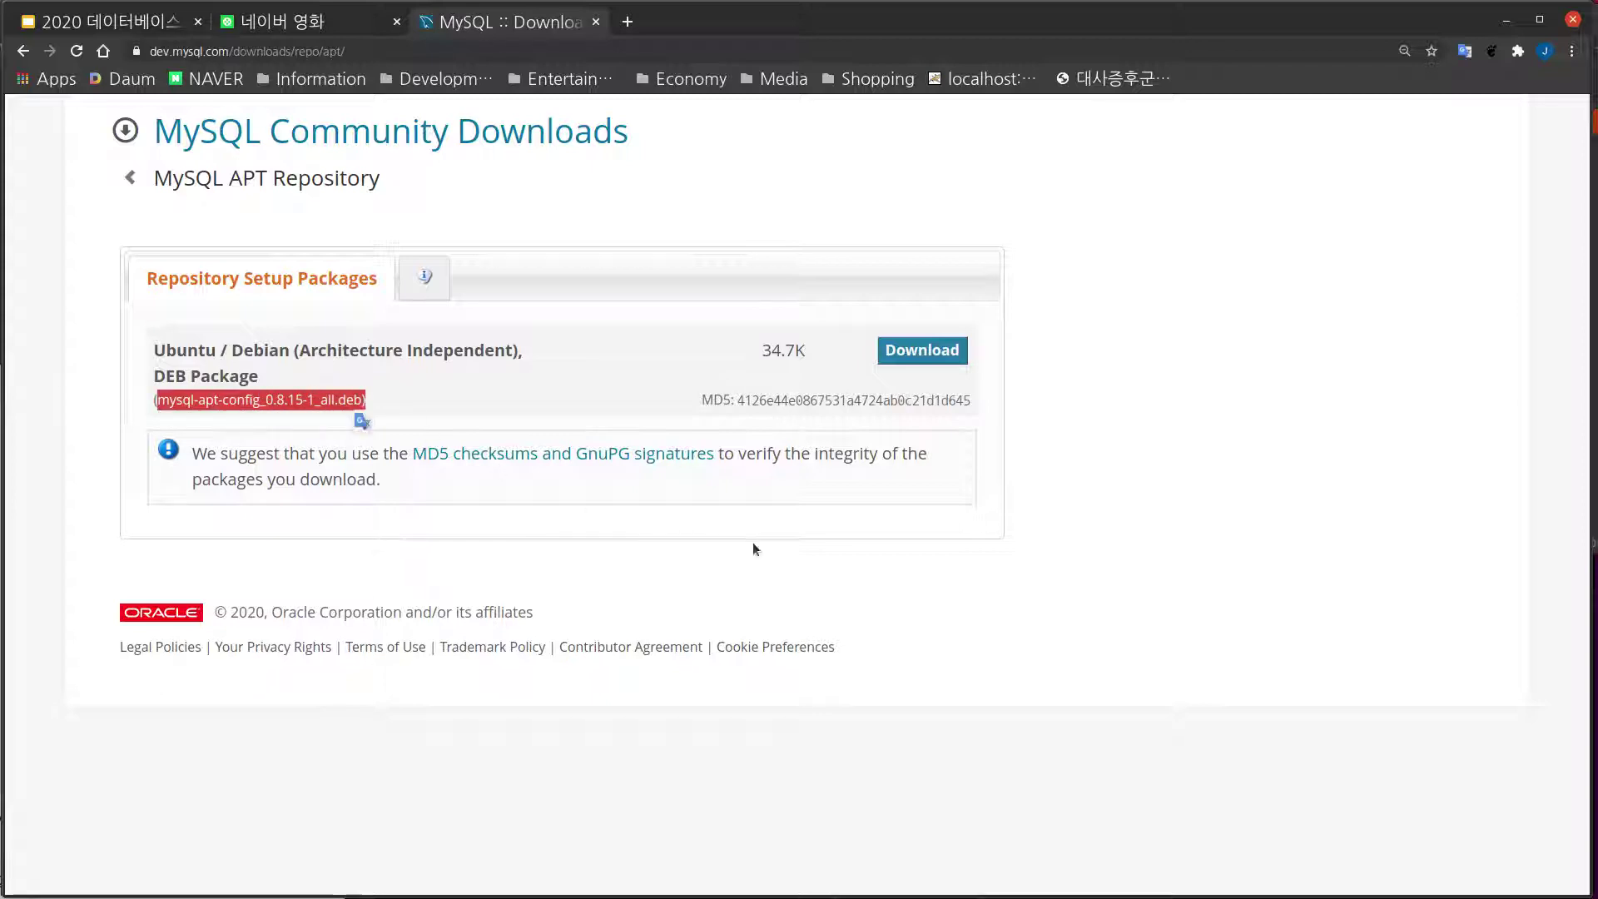
click(905, 583)
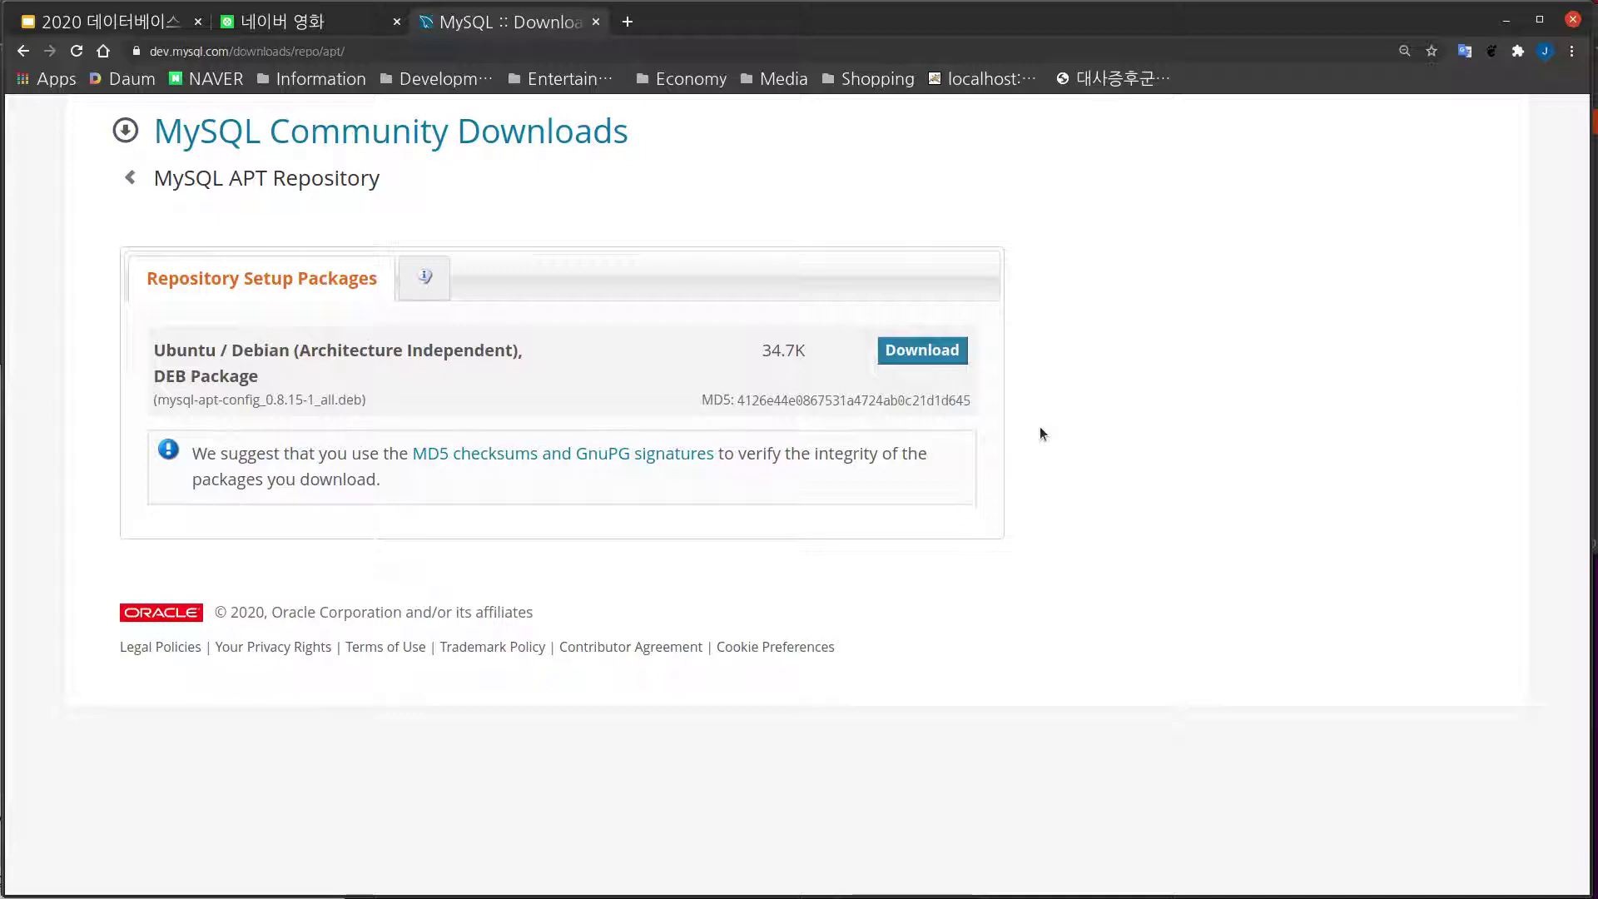
click(919, 351)
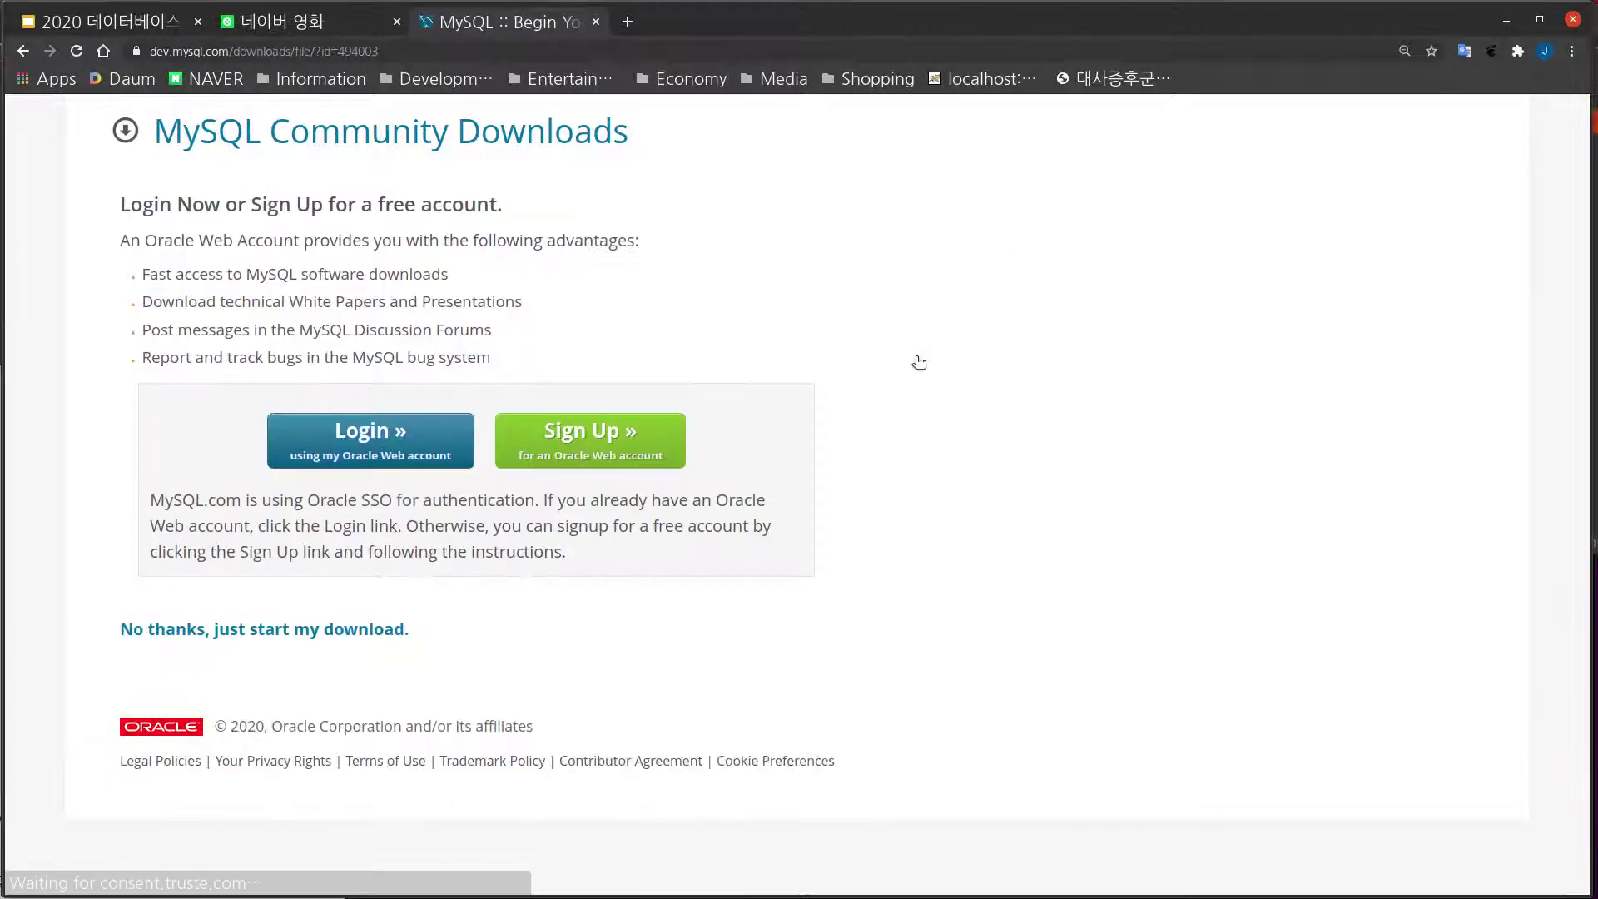
click(297, 637)
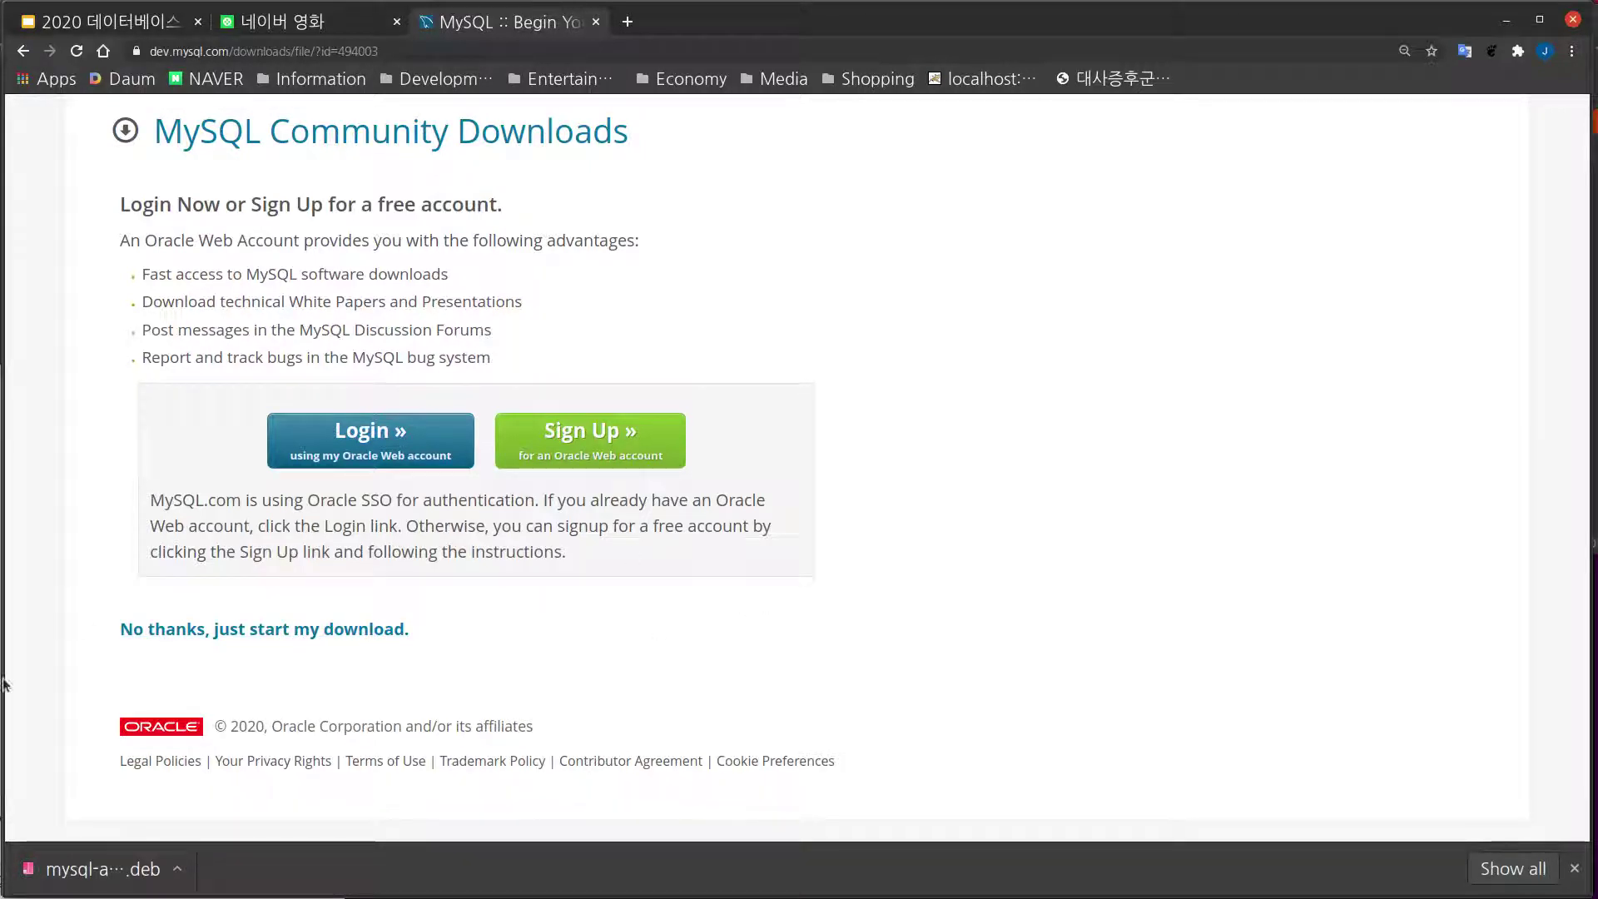
- Open the downloaded mysql-apt-config package in the graphical installer, view its details and close it
click(116, 884)
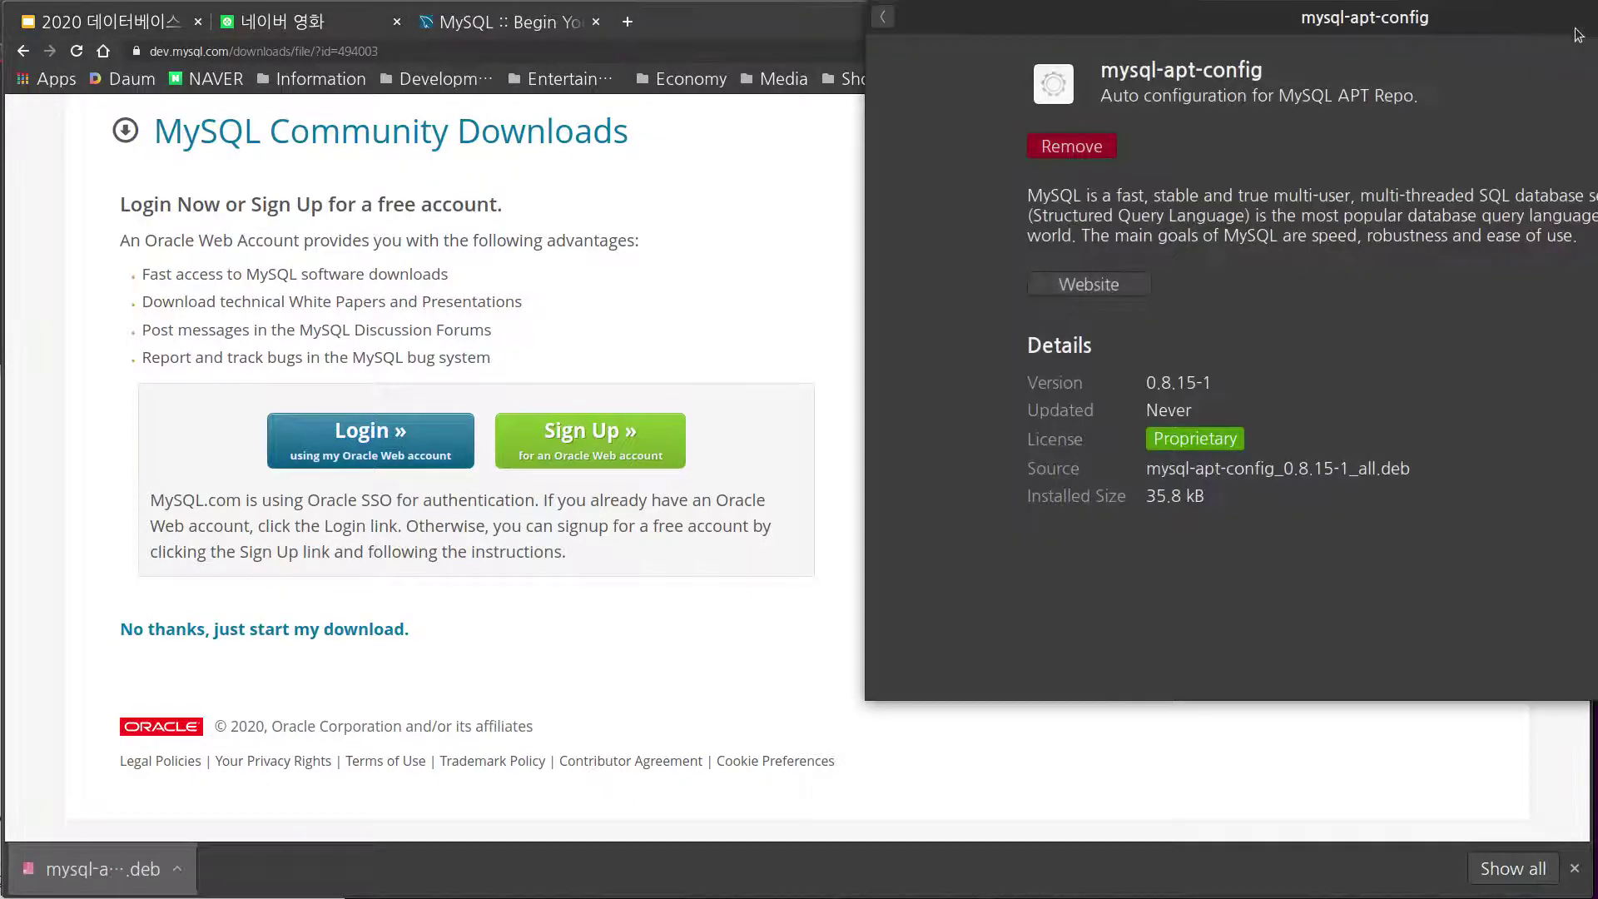
drag(1562, 15, 956, 58)
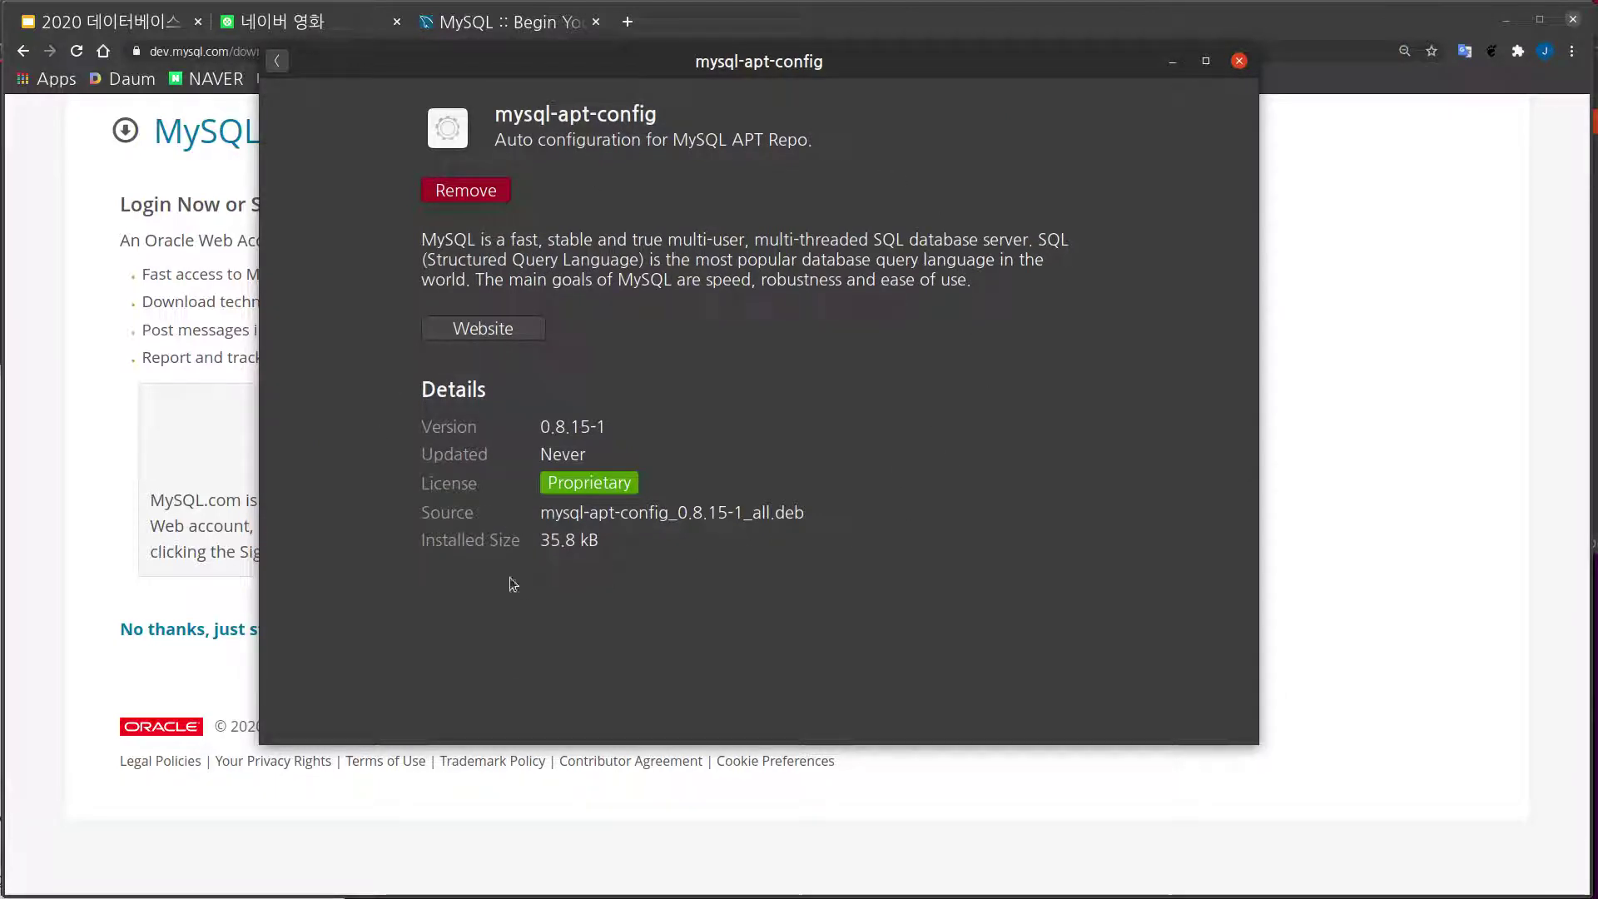
click(1239, 62)
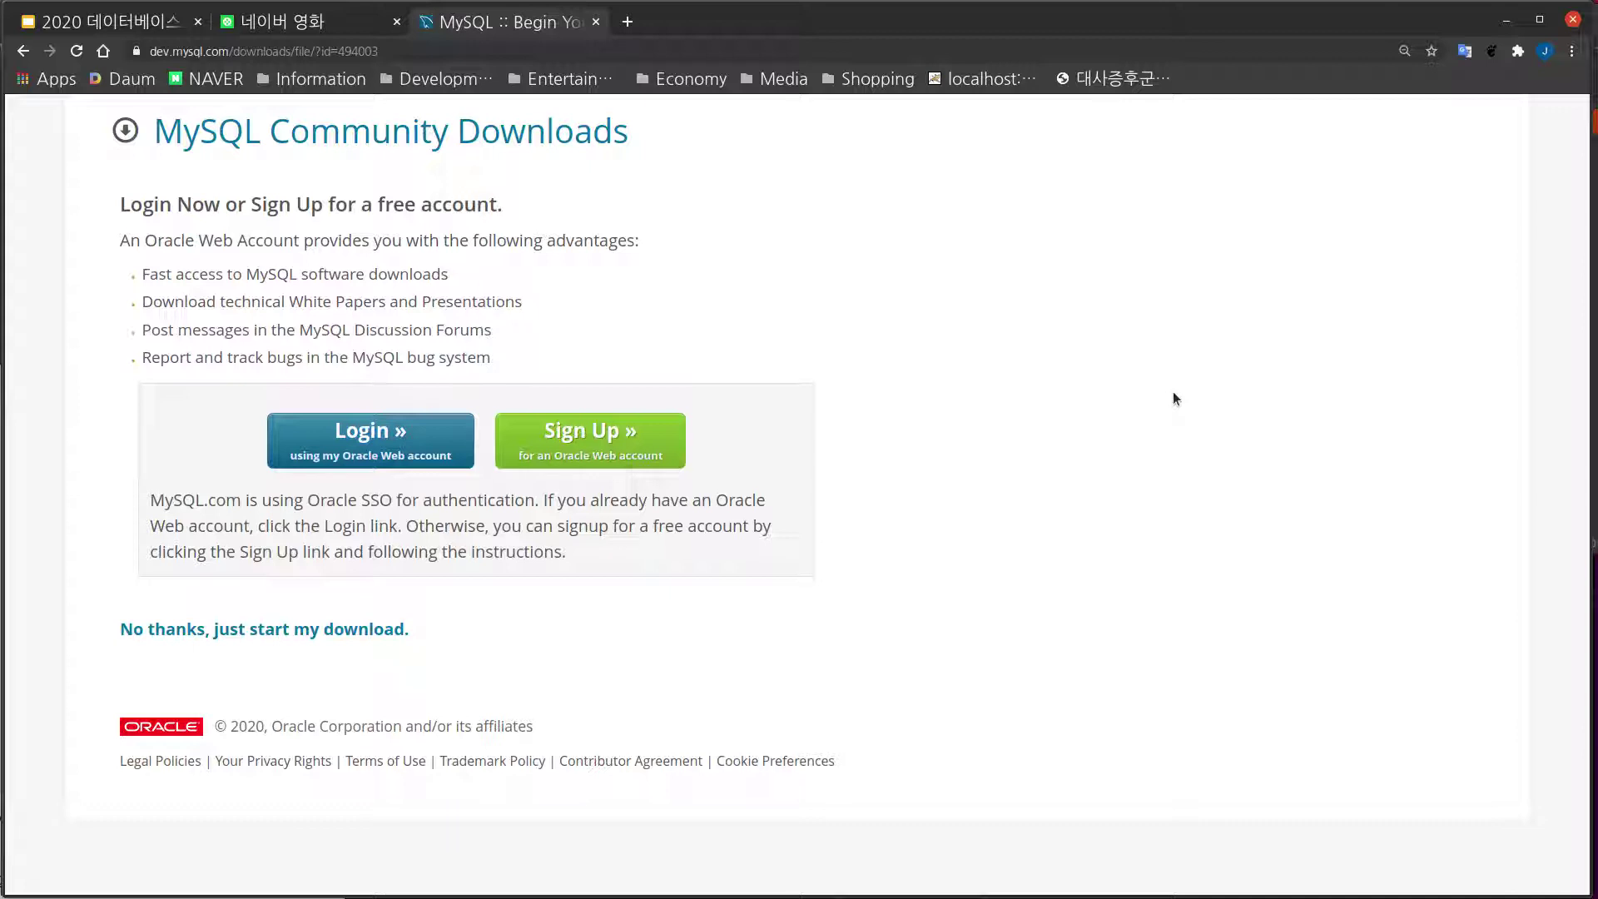
- Select the package file name on the MySQL APT Repository page and begin a sudo dpkg -i command in the terminal
key(alt+Tab)
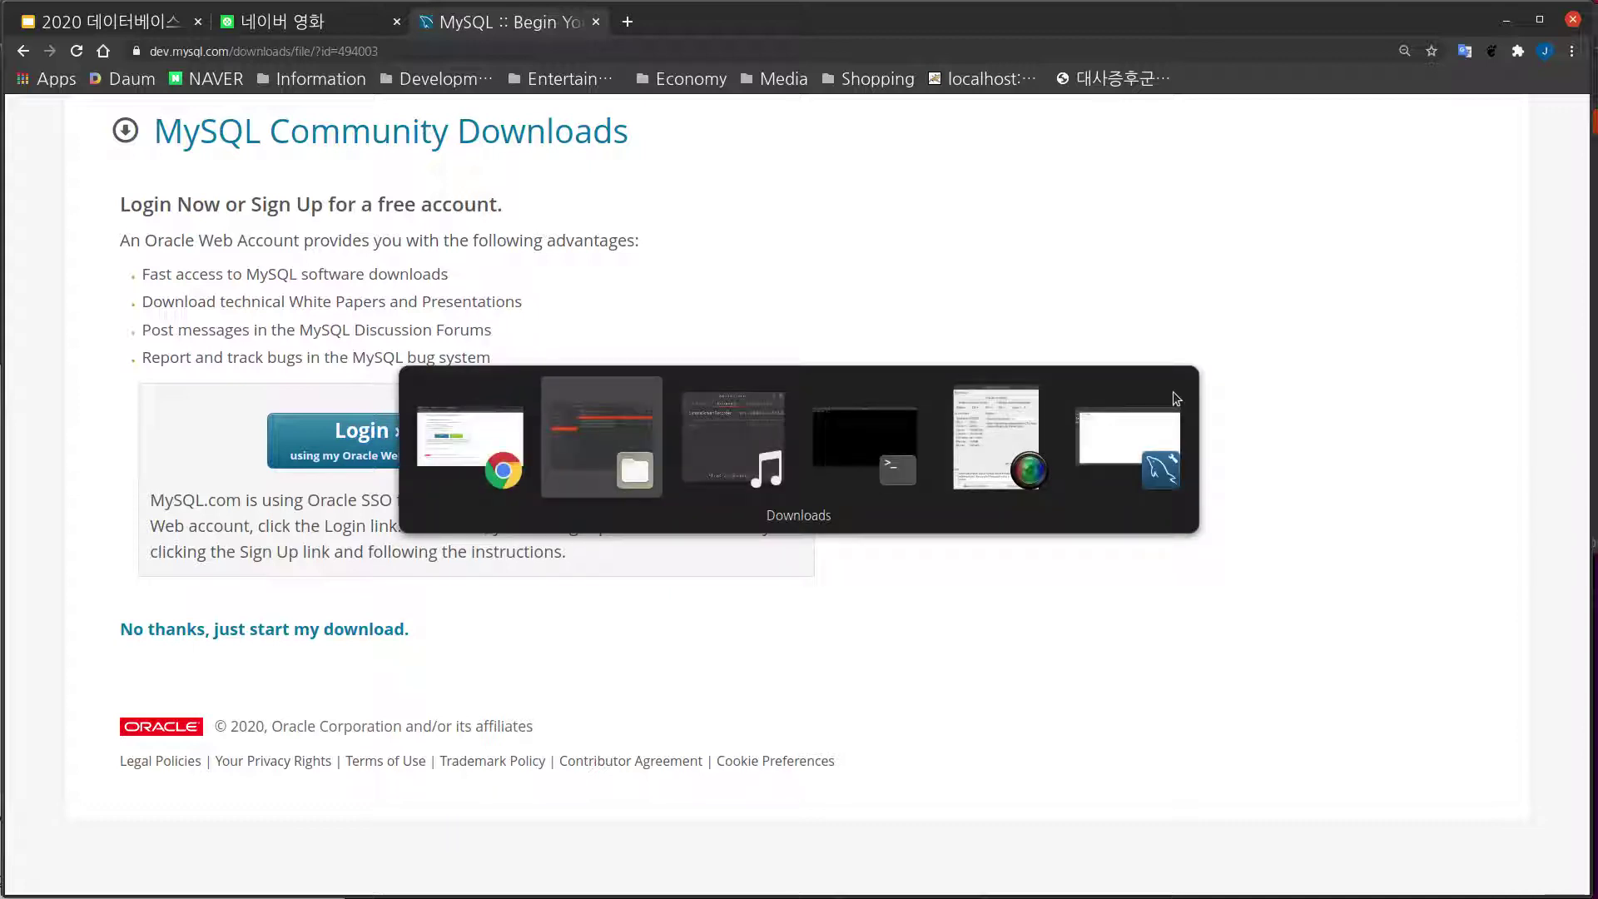
key(alt+Tab)
key(alt+Tab)
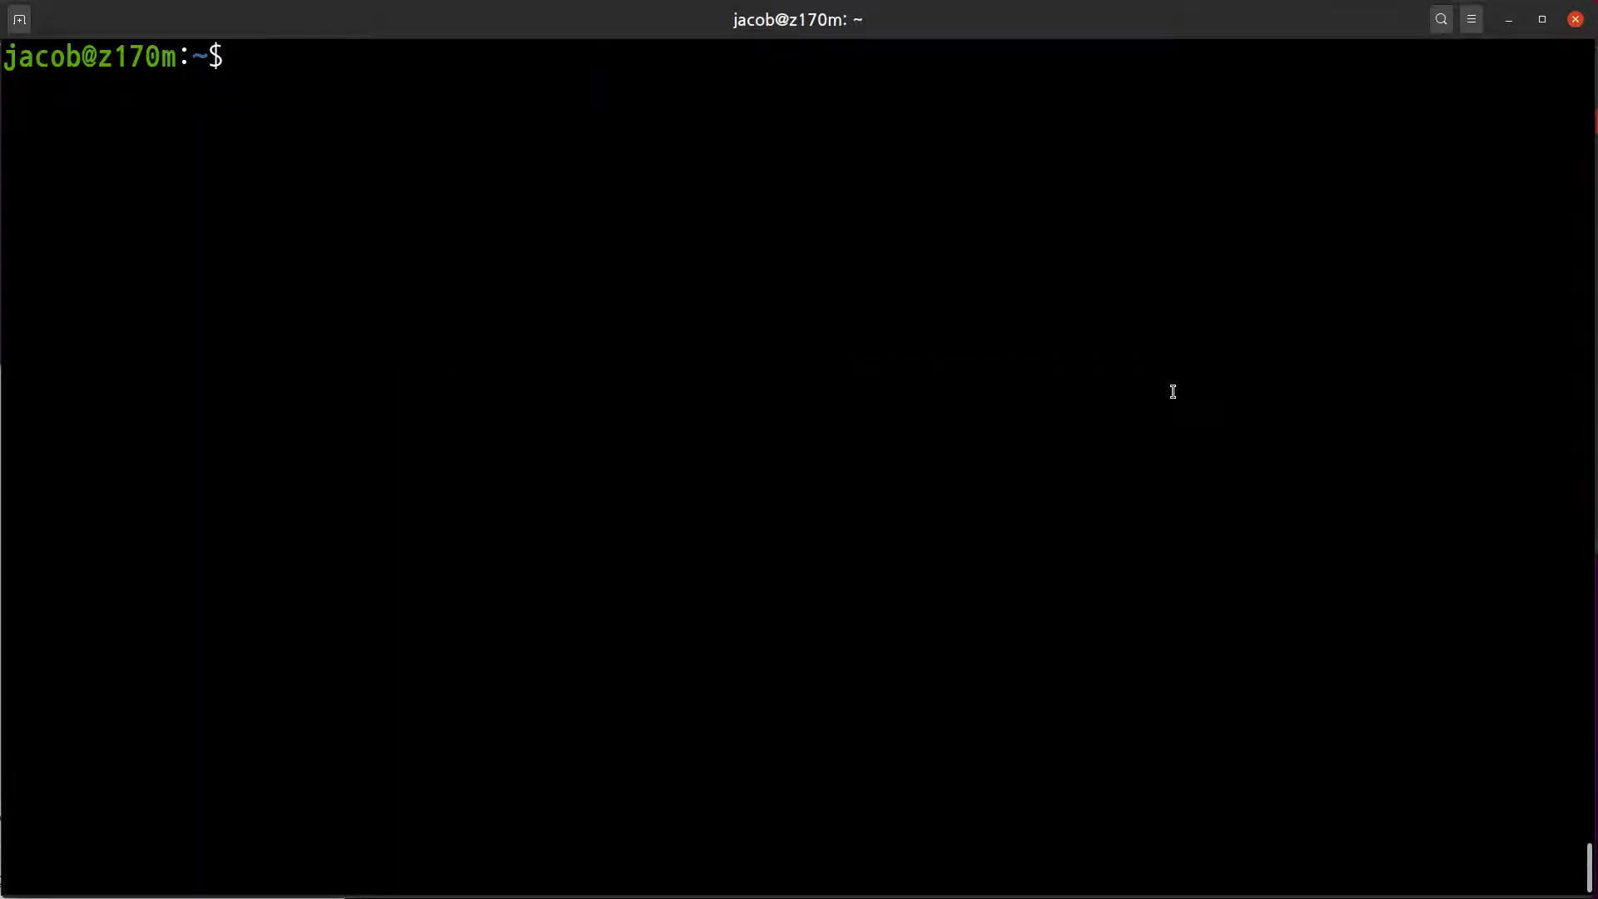
key(alt+Tab)
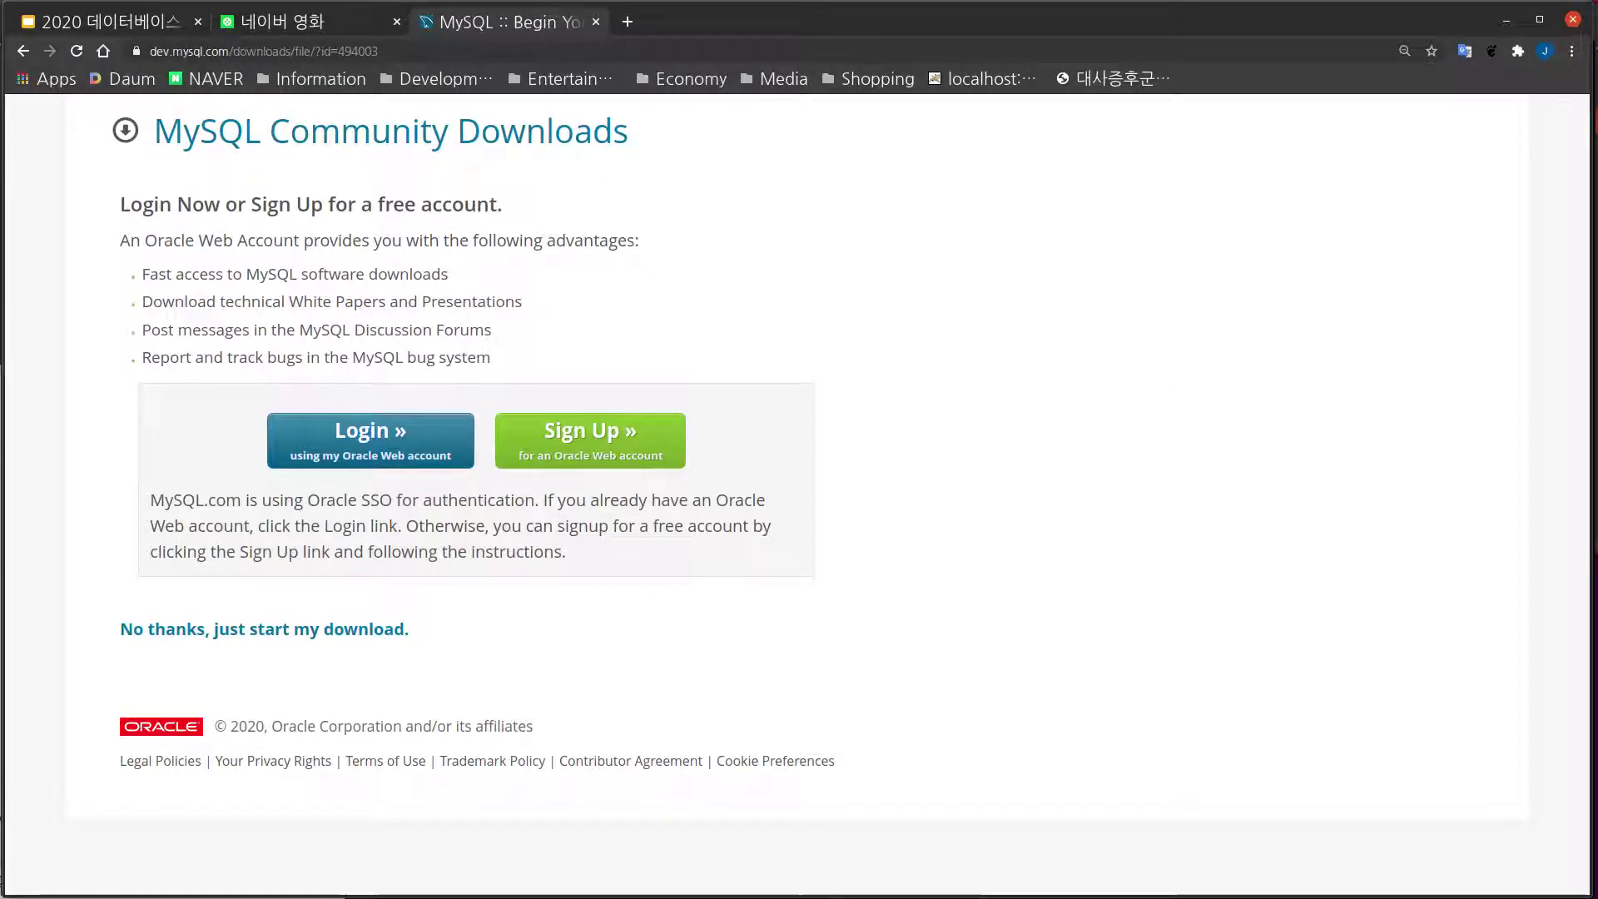
click(23, 51)
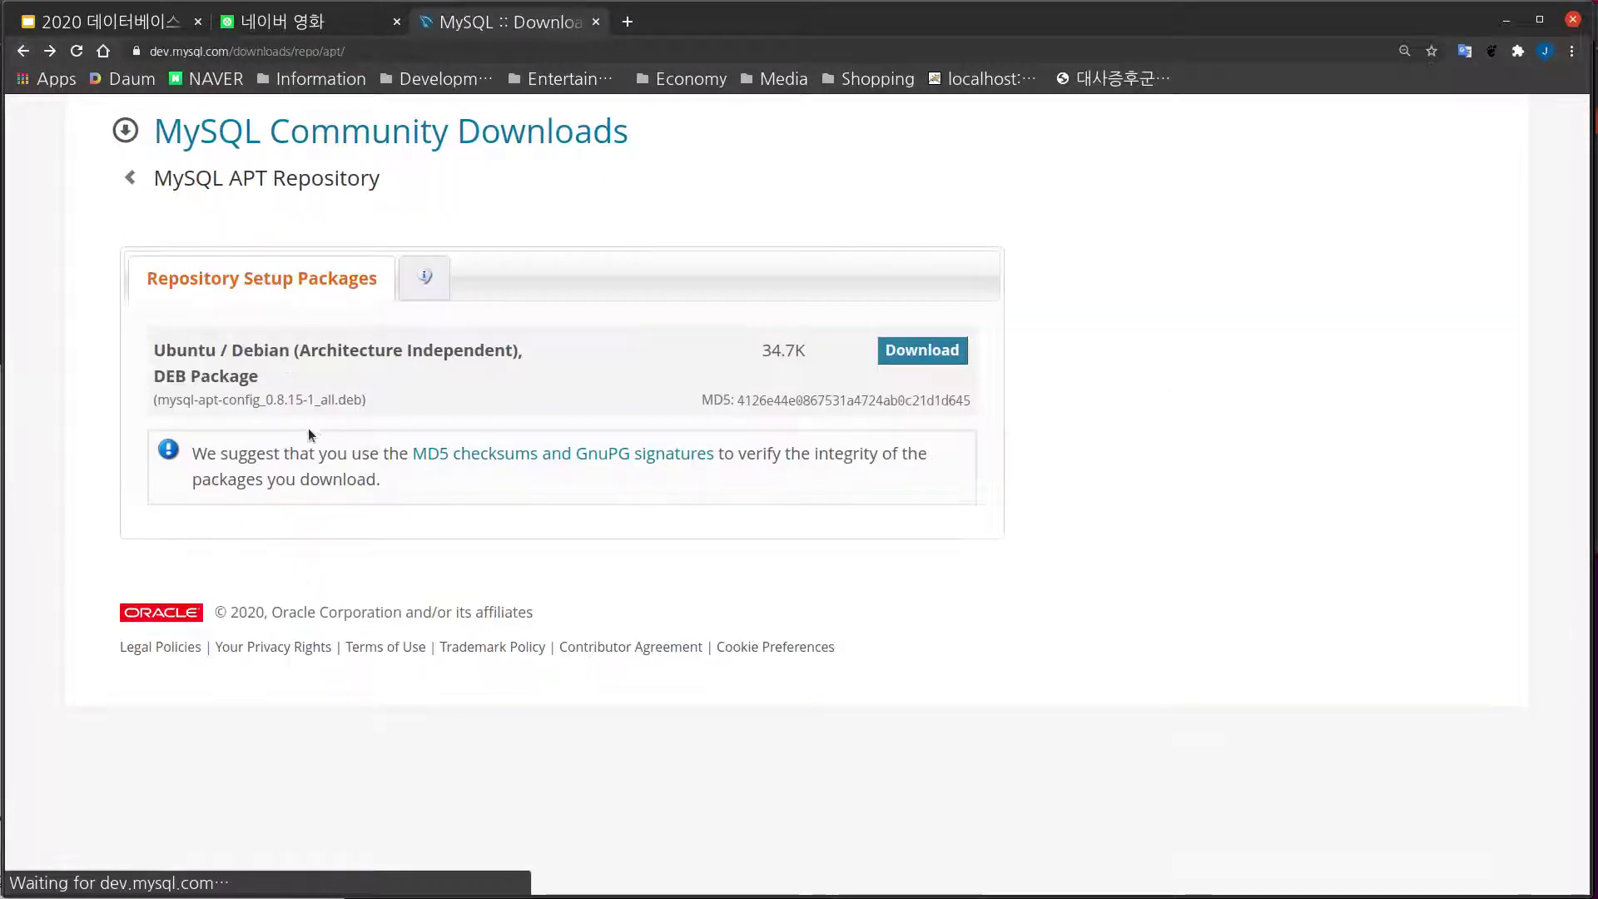
drag(158, 398, 369, 407)
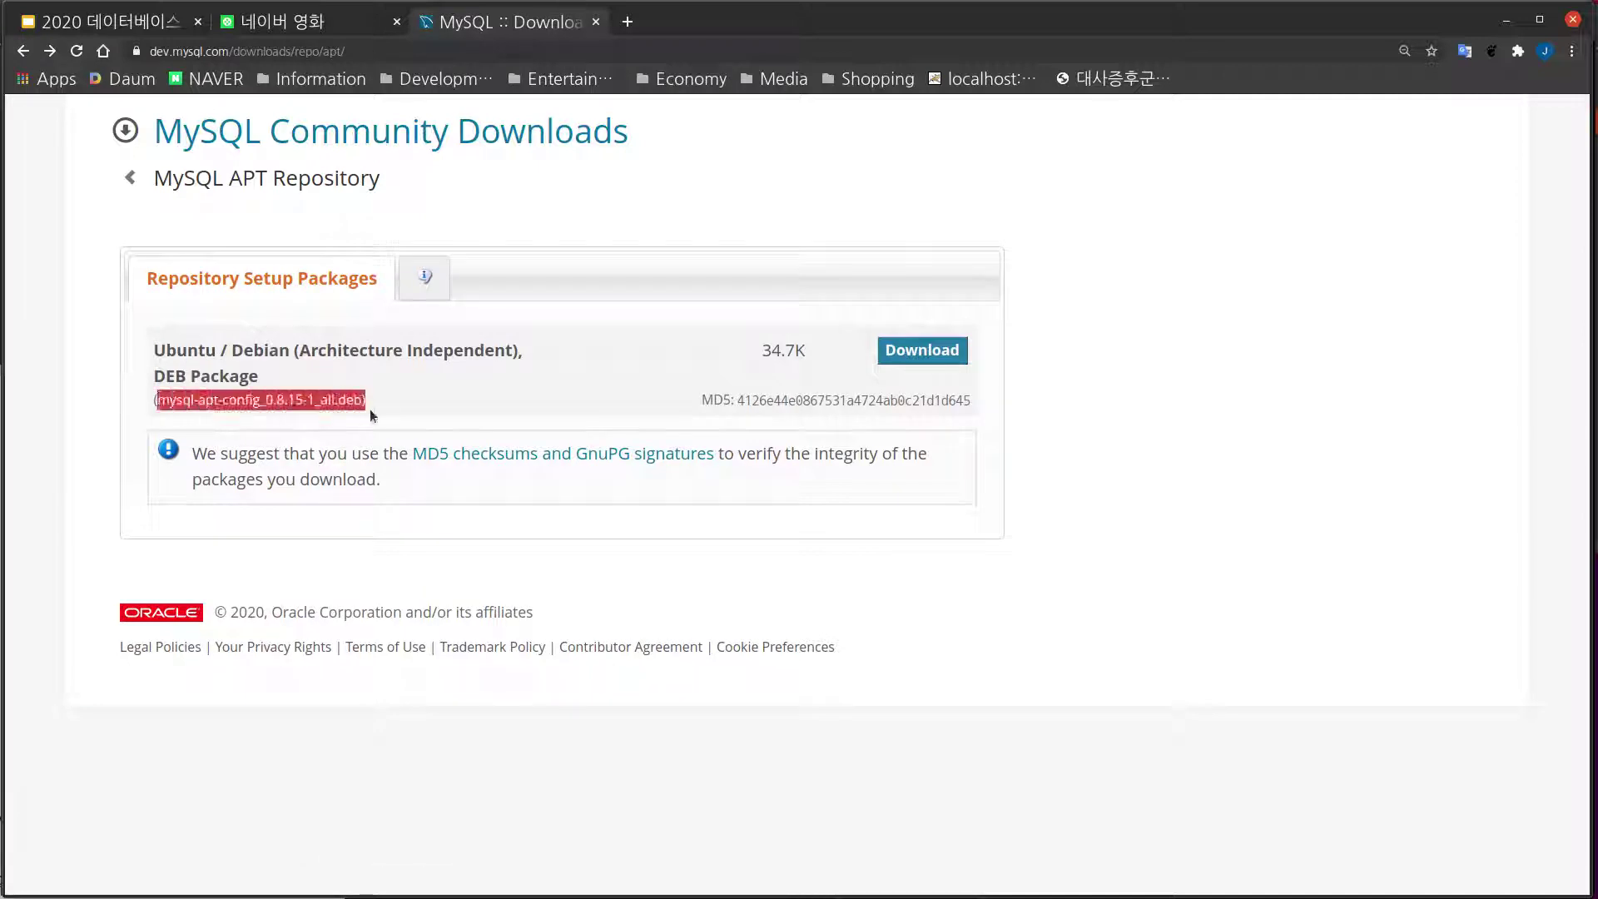
key(alt+Tab)
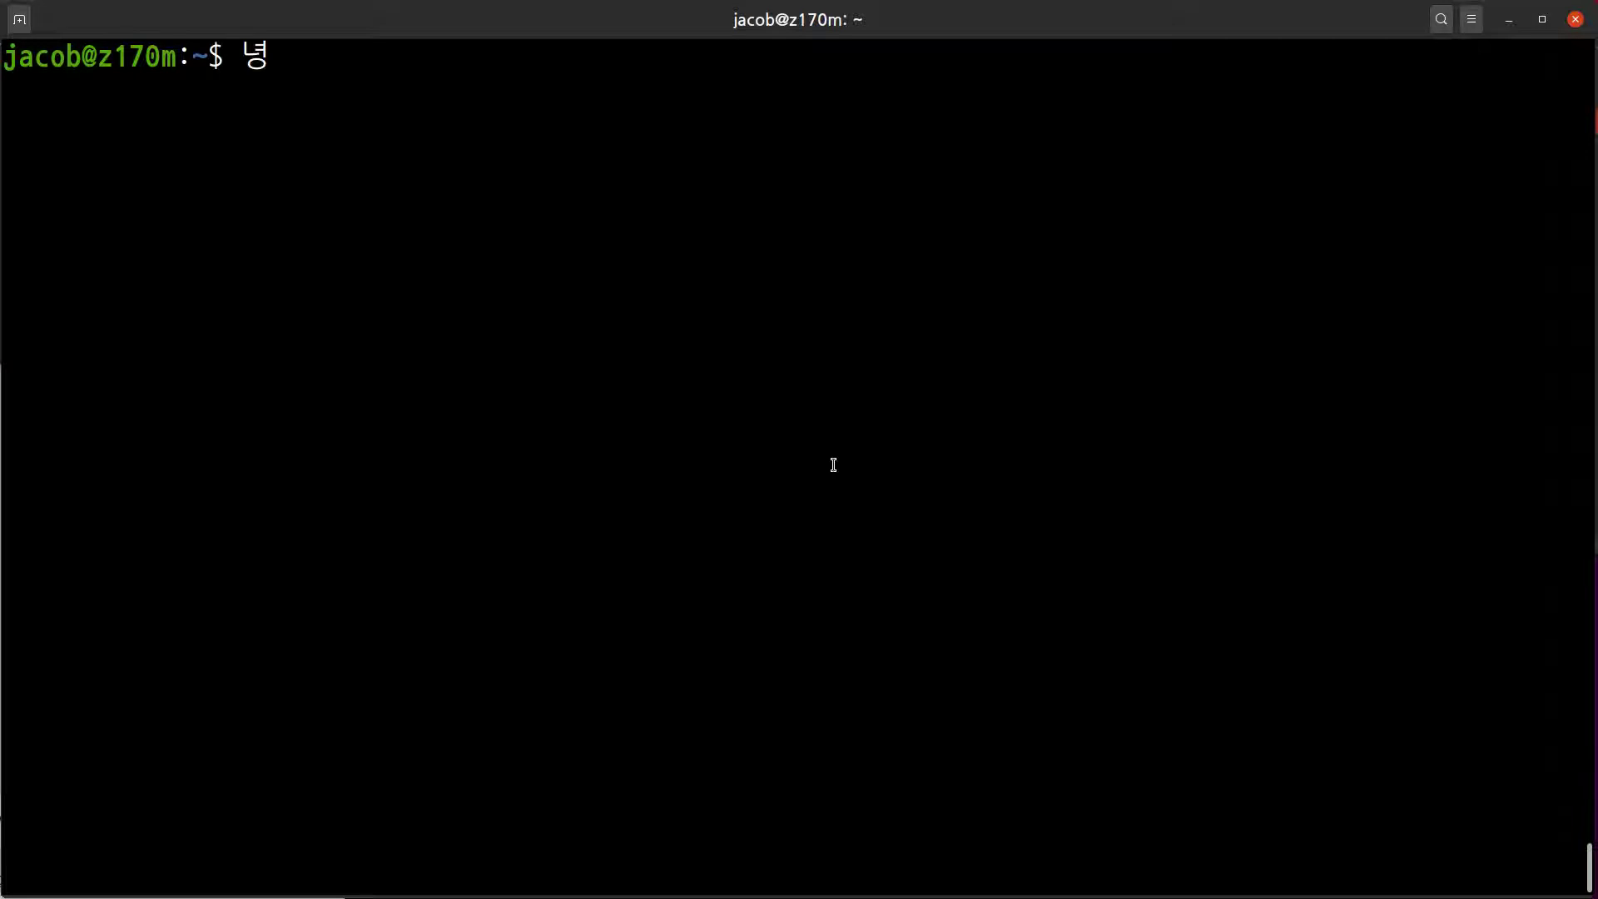
text(sudo dpkg -i)
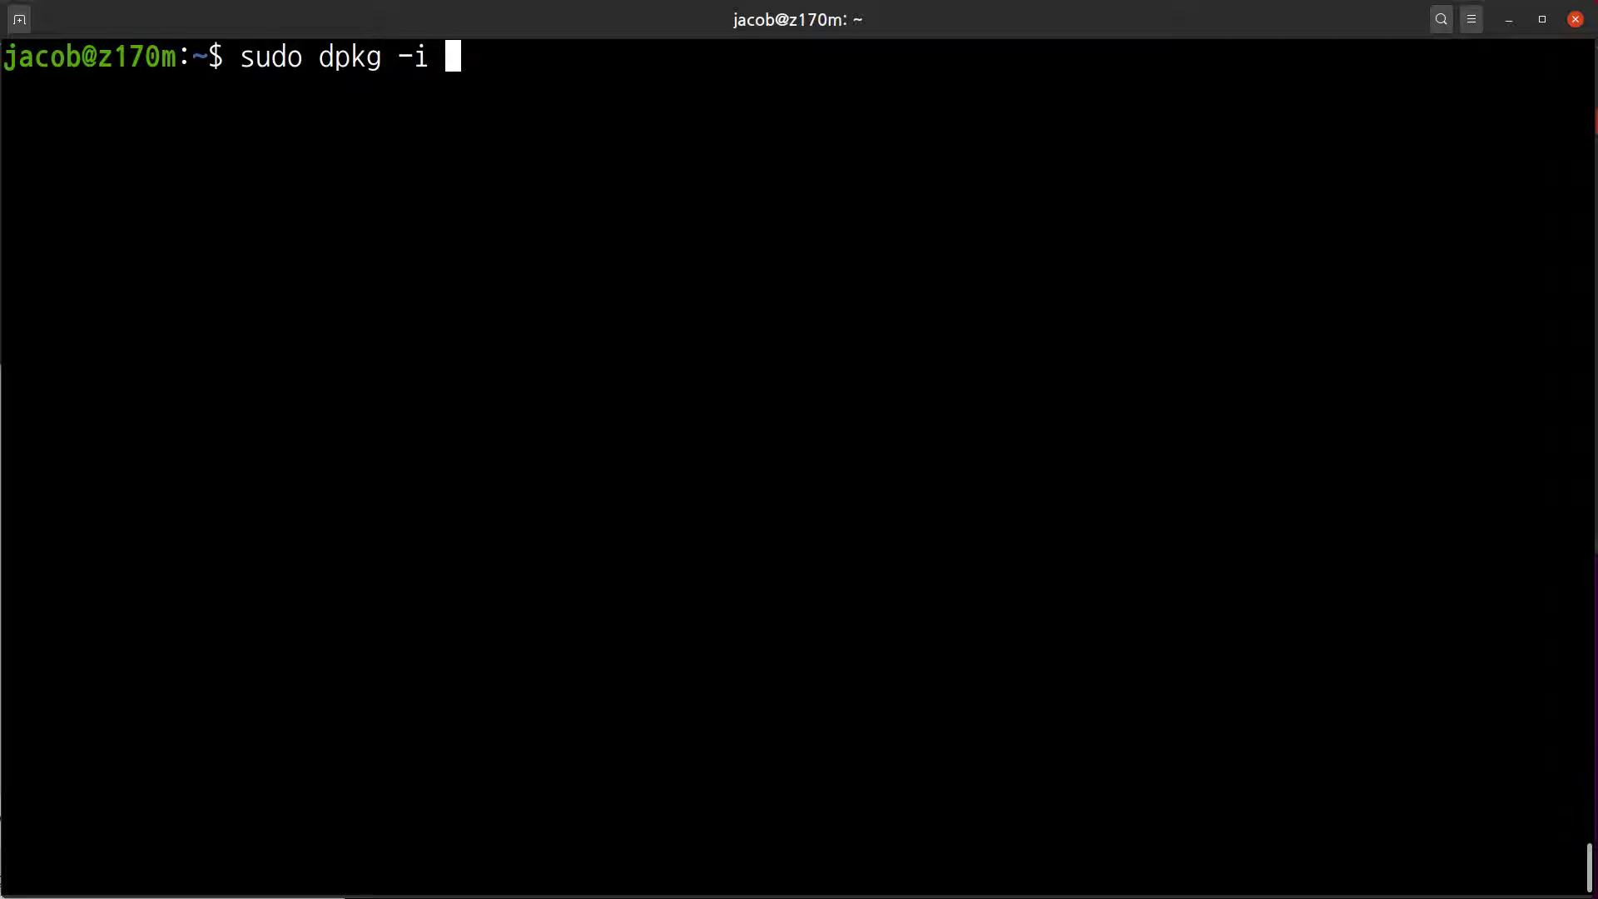
- Switch to the browser and examine slide 73 on installing MySQL Workbench in the 2020 데이터베이스 I presentation
key(alt+Tab)
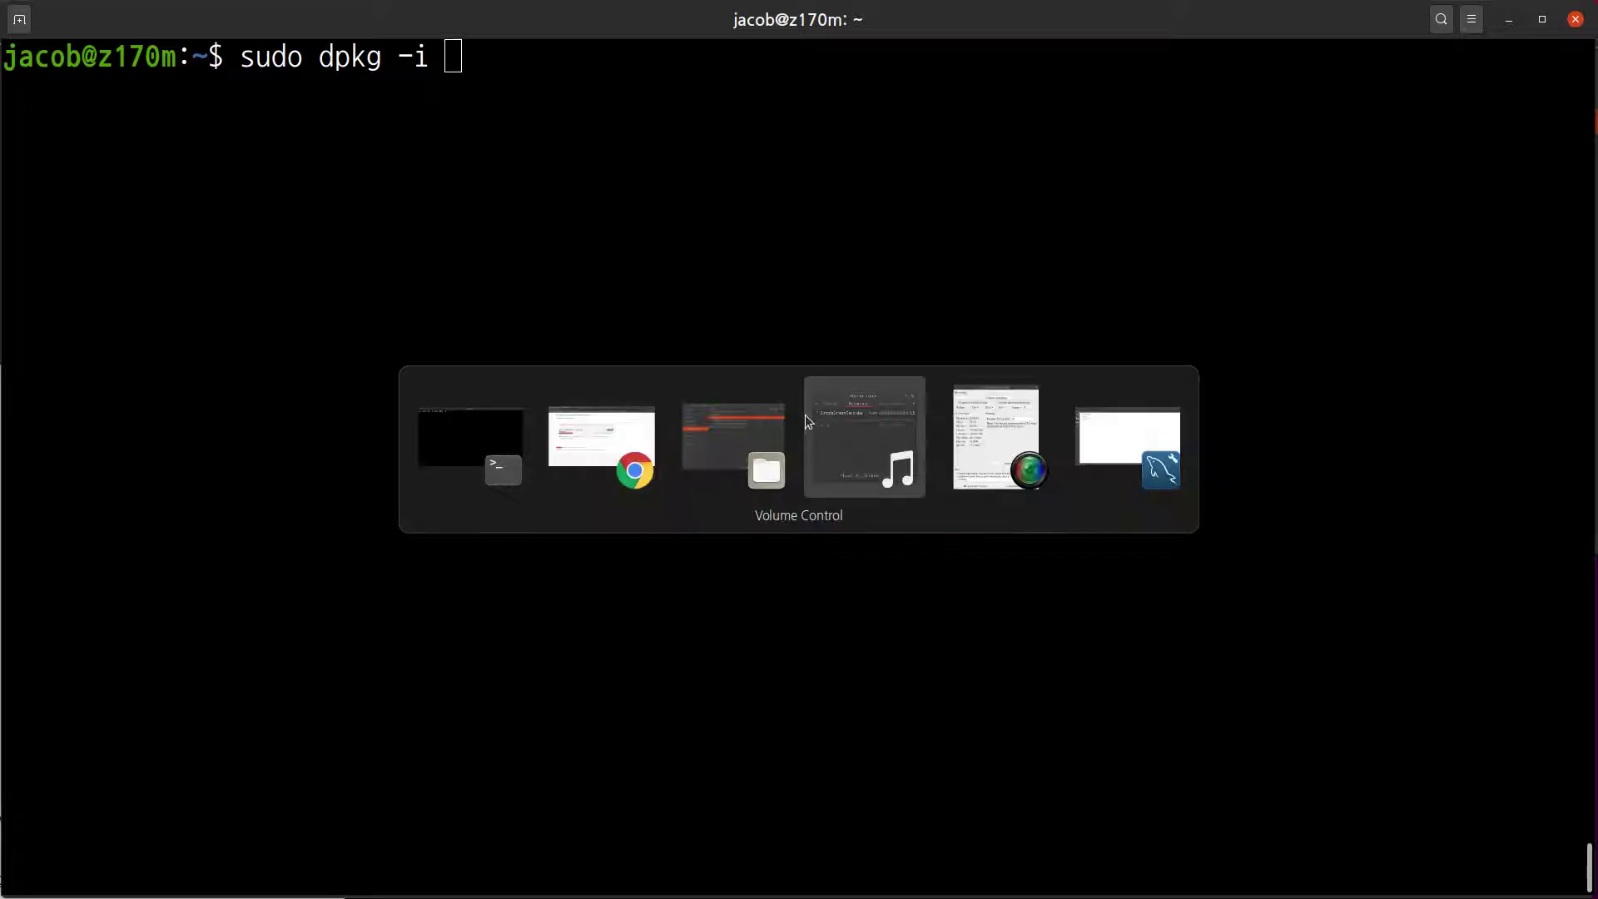
key(alt+Tab)
key(alt+Tab)
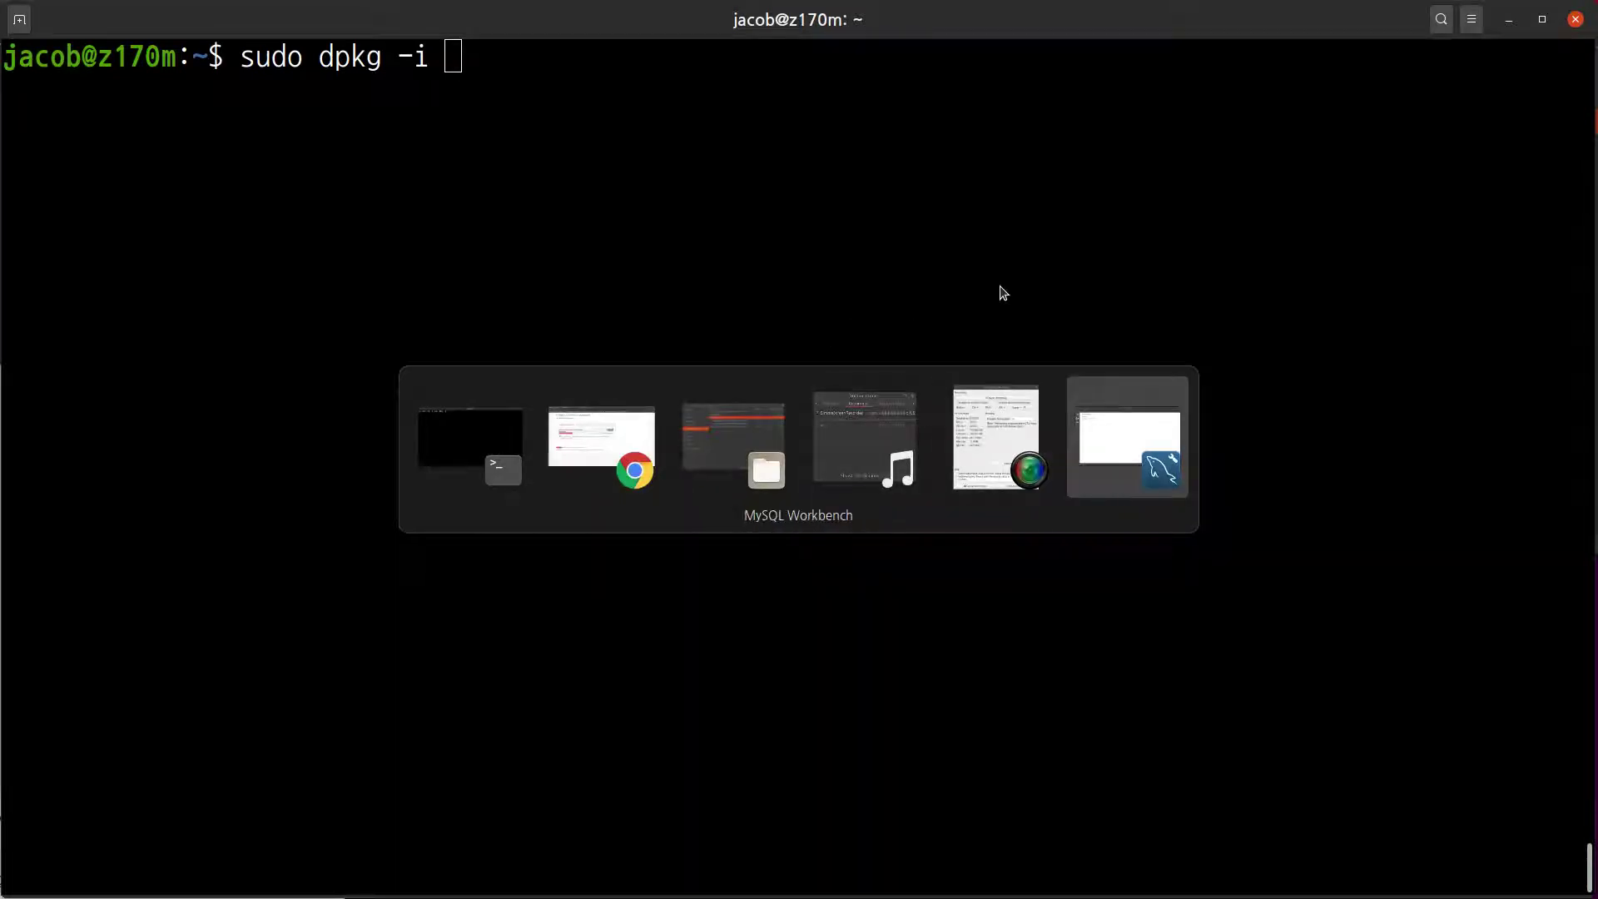
key(alt+Tab)
key(alt+Tab)
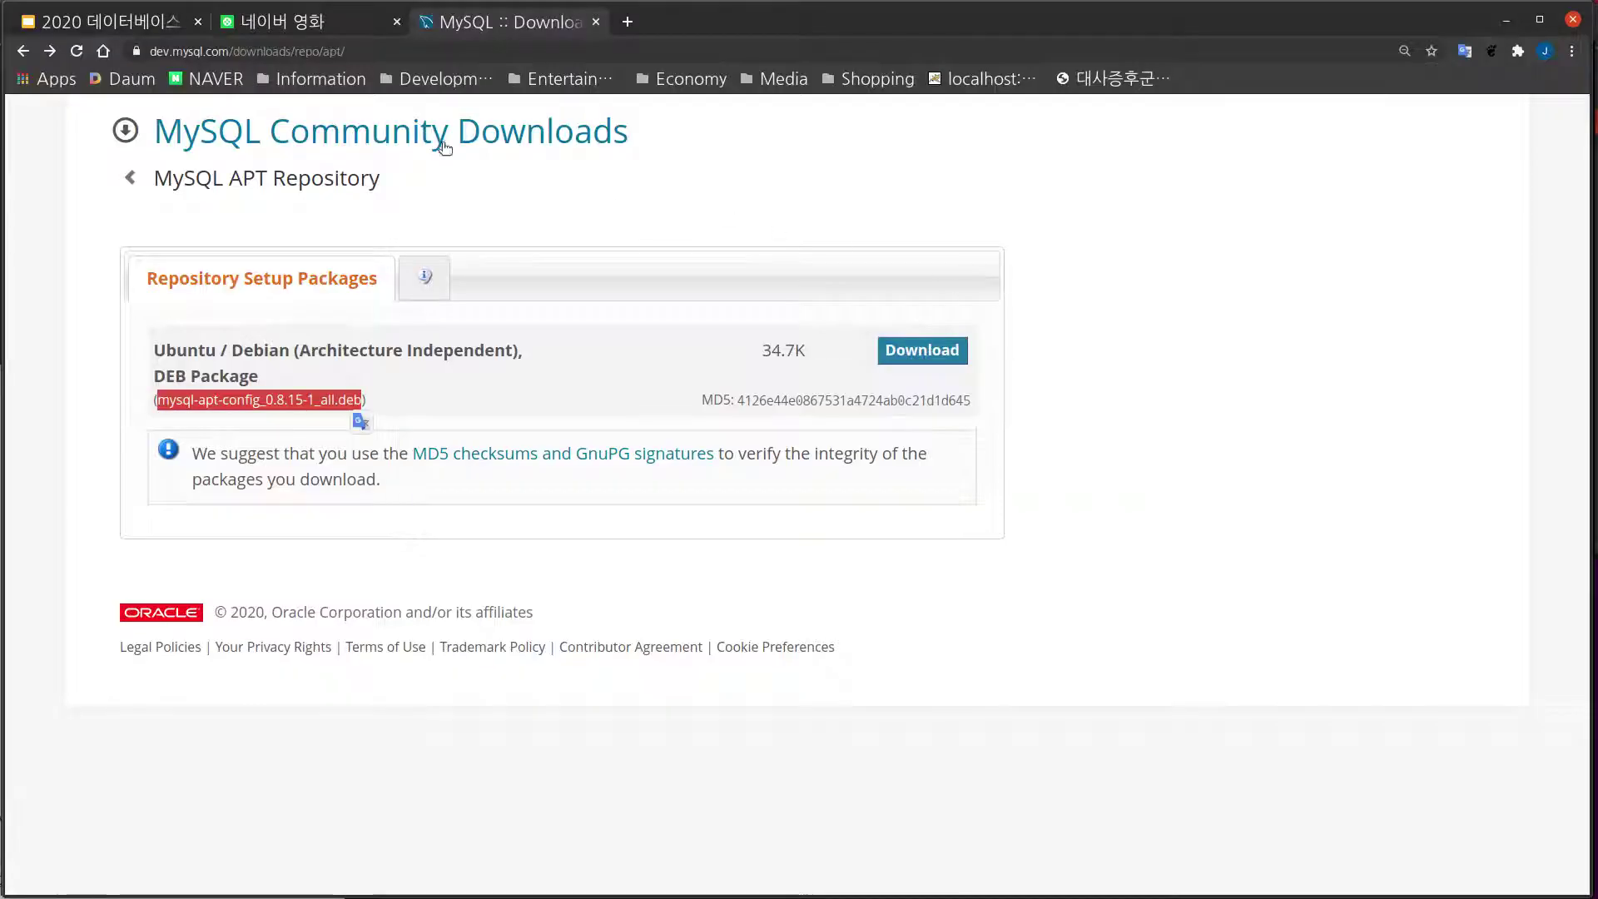
click(113, 34)
drag(268, 820, 291, 671)
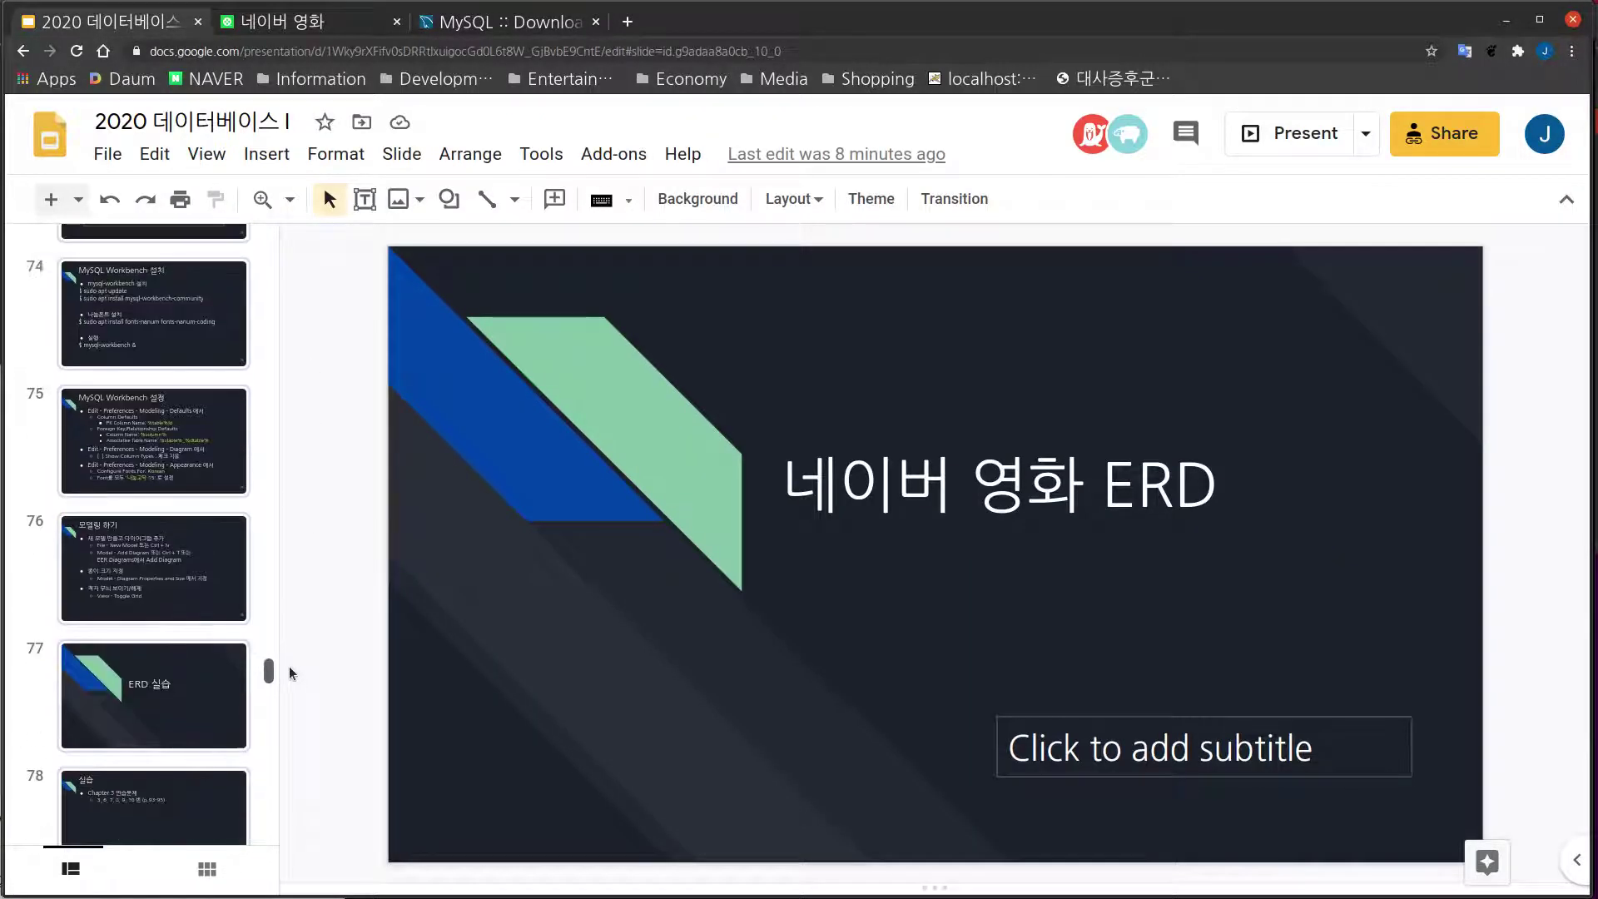
click(169, 439)
click(157, 314)
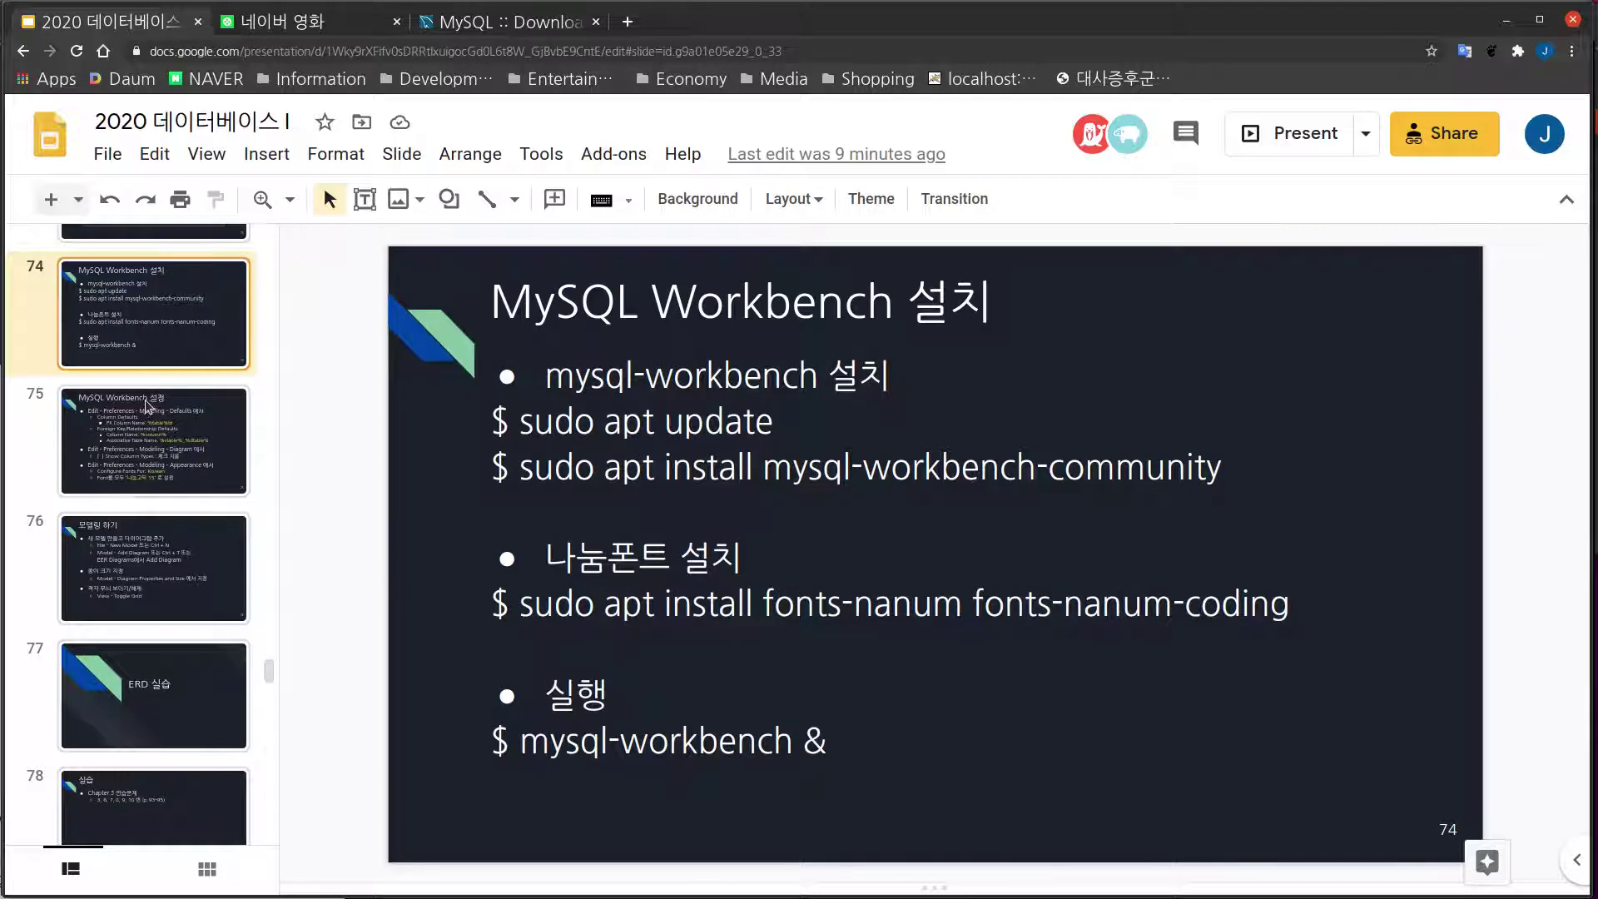
scroll(147, 399, up, 2)
click(148, 399)
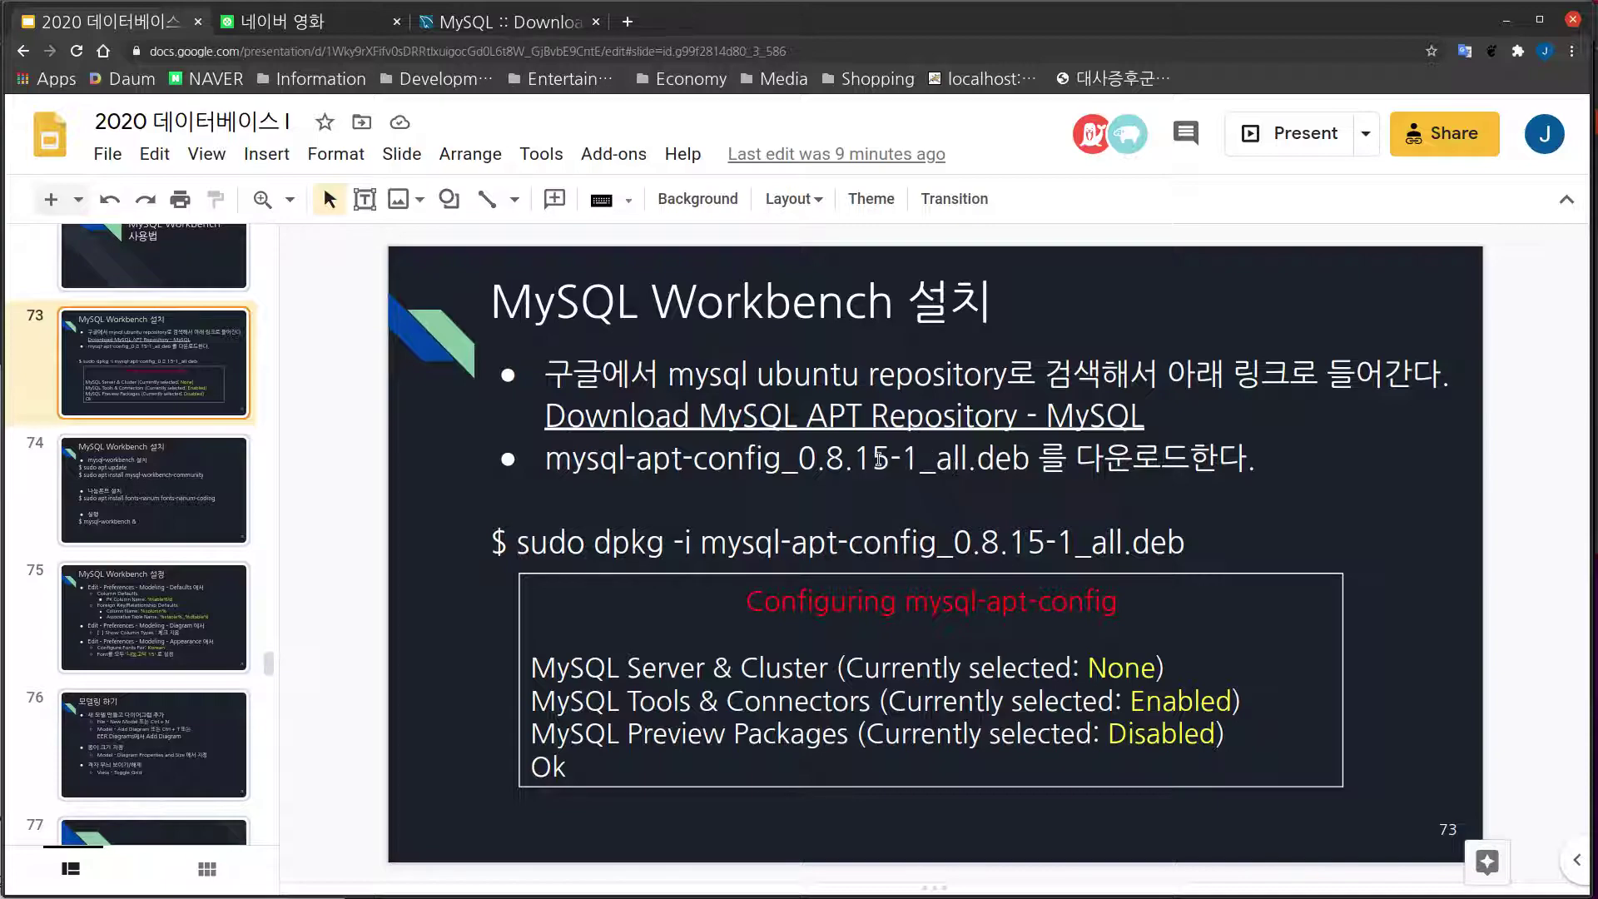
- Try to install mysql-apt-config_0.8.15-1_all.deb with dpkg -i from the home directory in the terminal
key(alt+Tab)
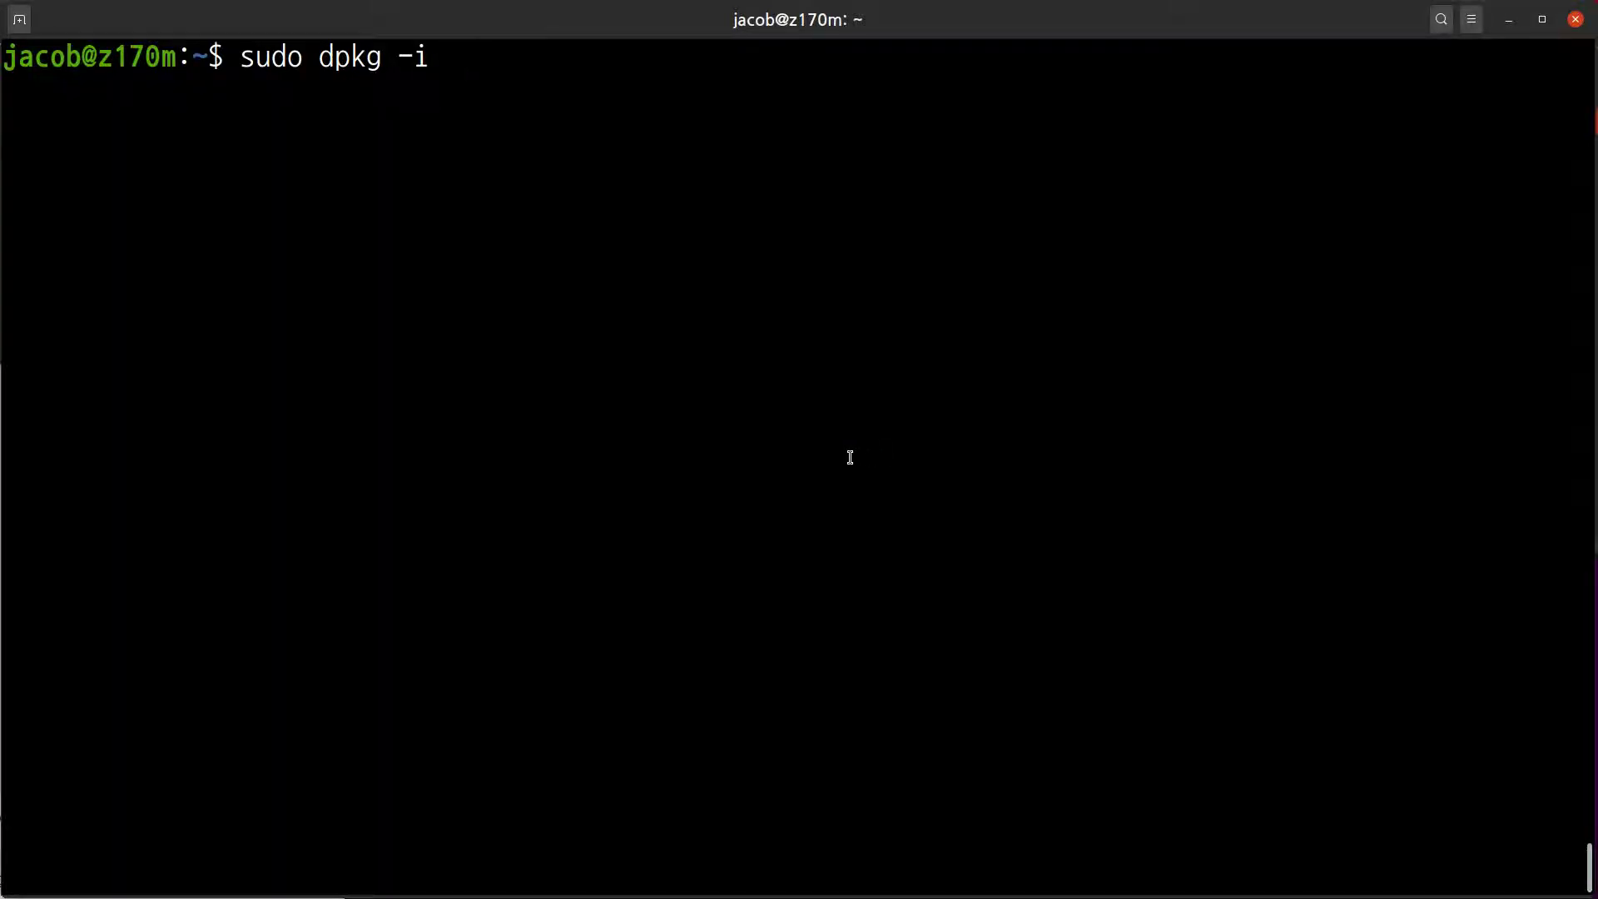
text(mysql-apt)
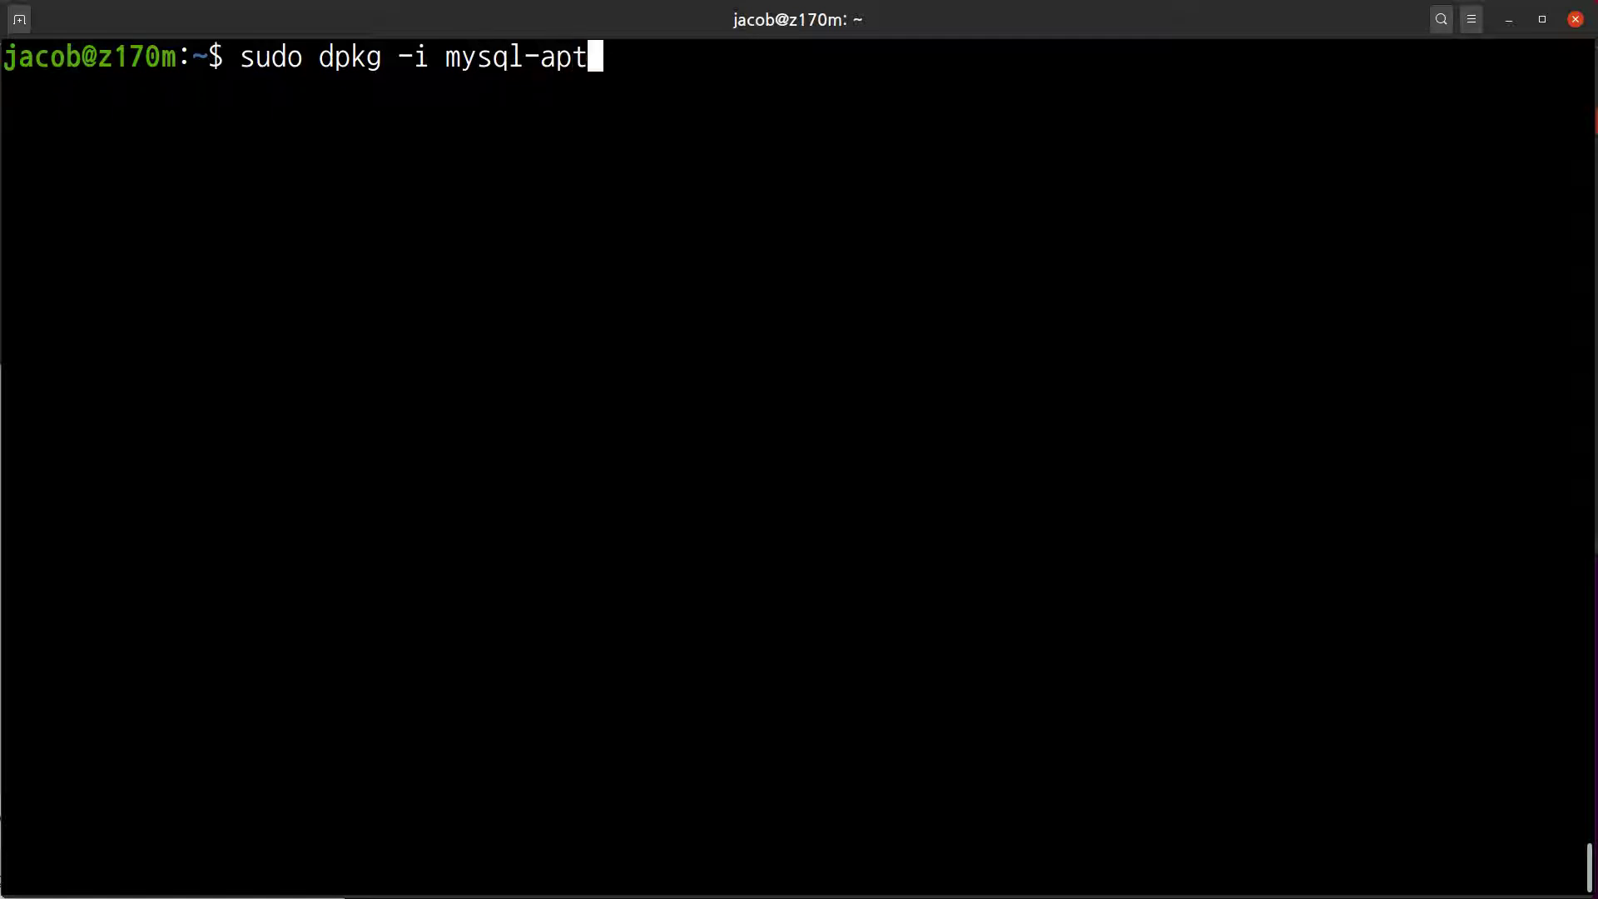
text(-config_0.8.15)
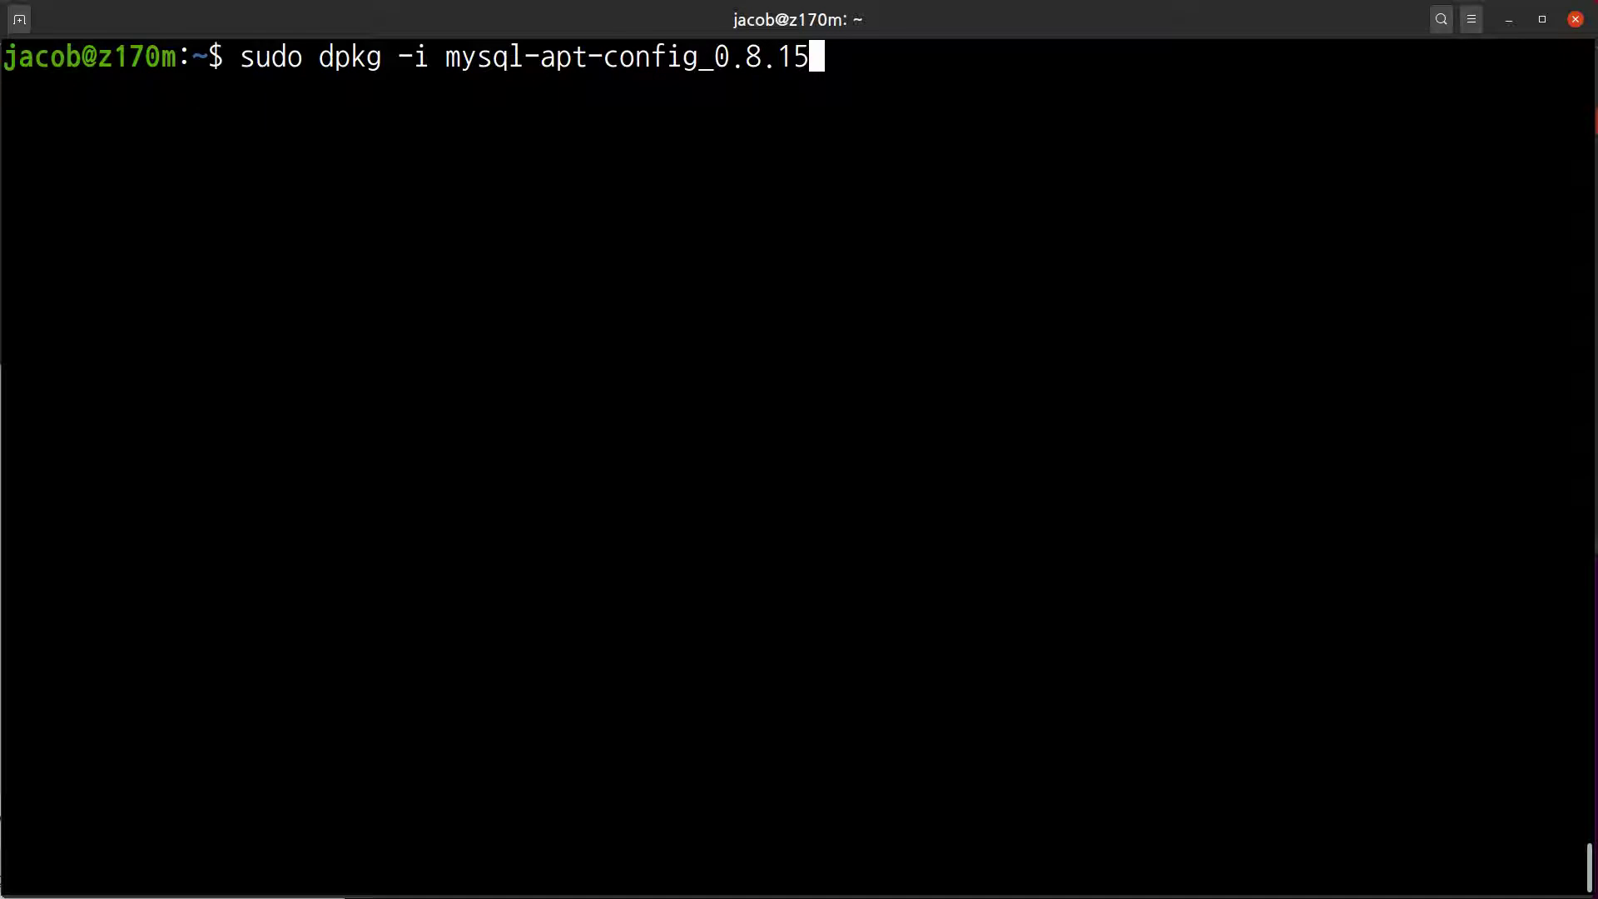
text(-1_all.d)
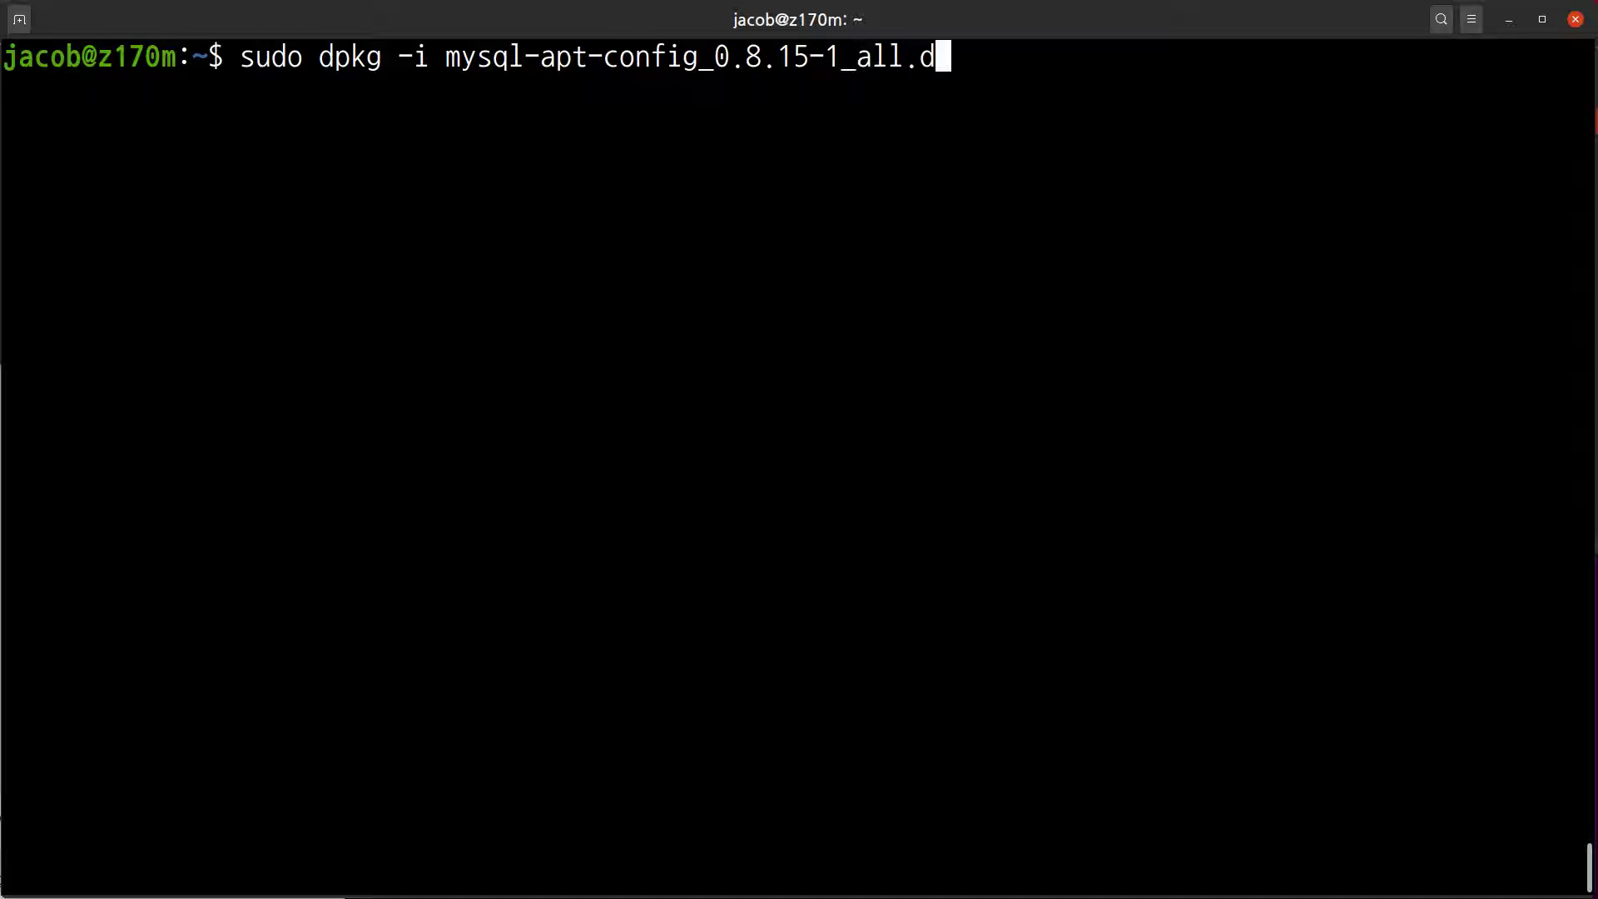
text(eb)
key(Return)
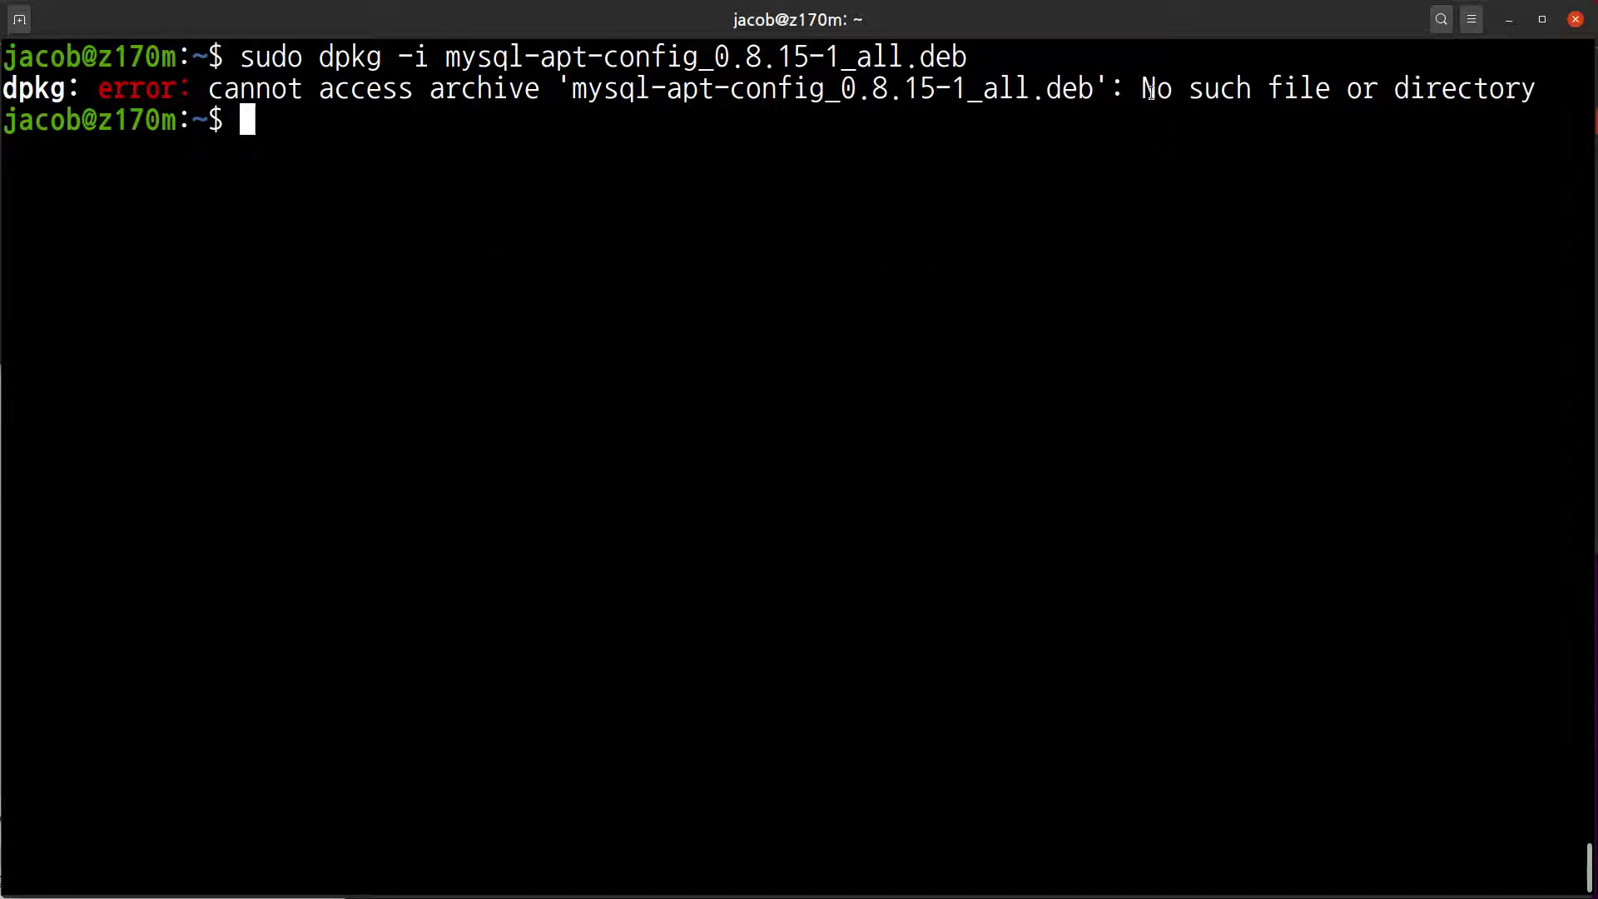
- Examine the dpkg output, list the home directory's contents with ll and clear the terminal
drag(1142, 89, 1541, 100)
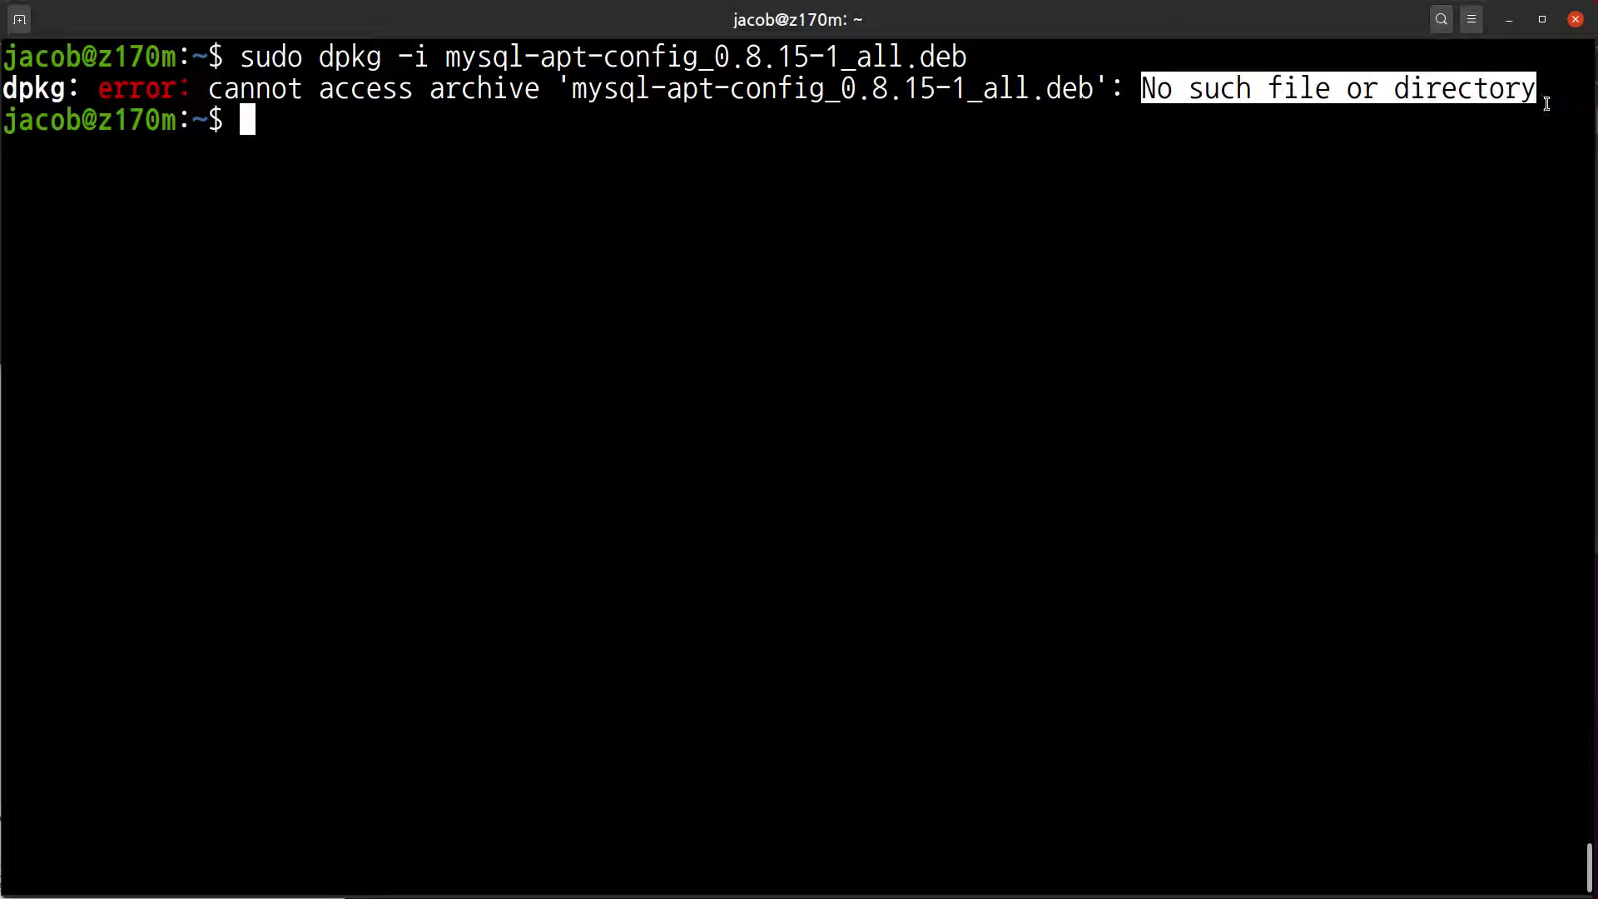
click(1345, 318)
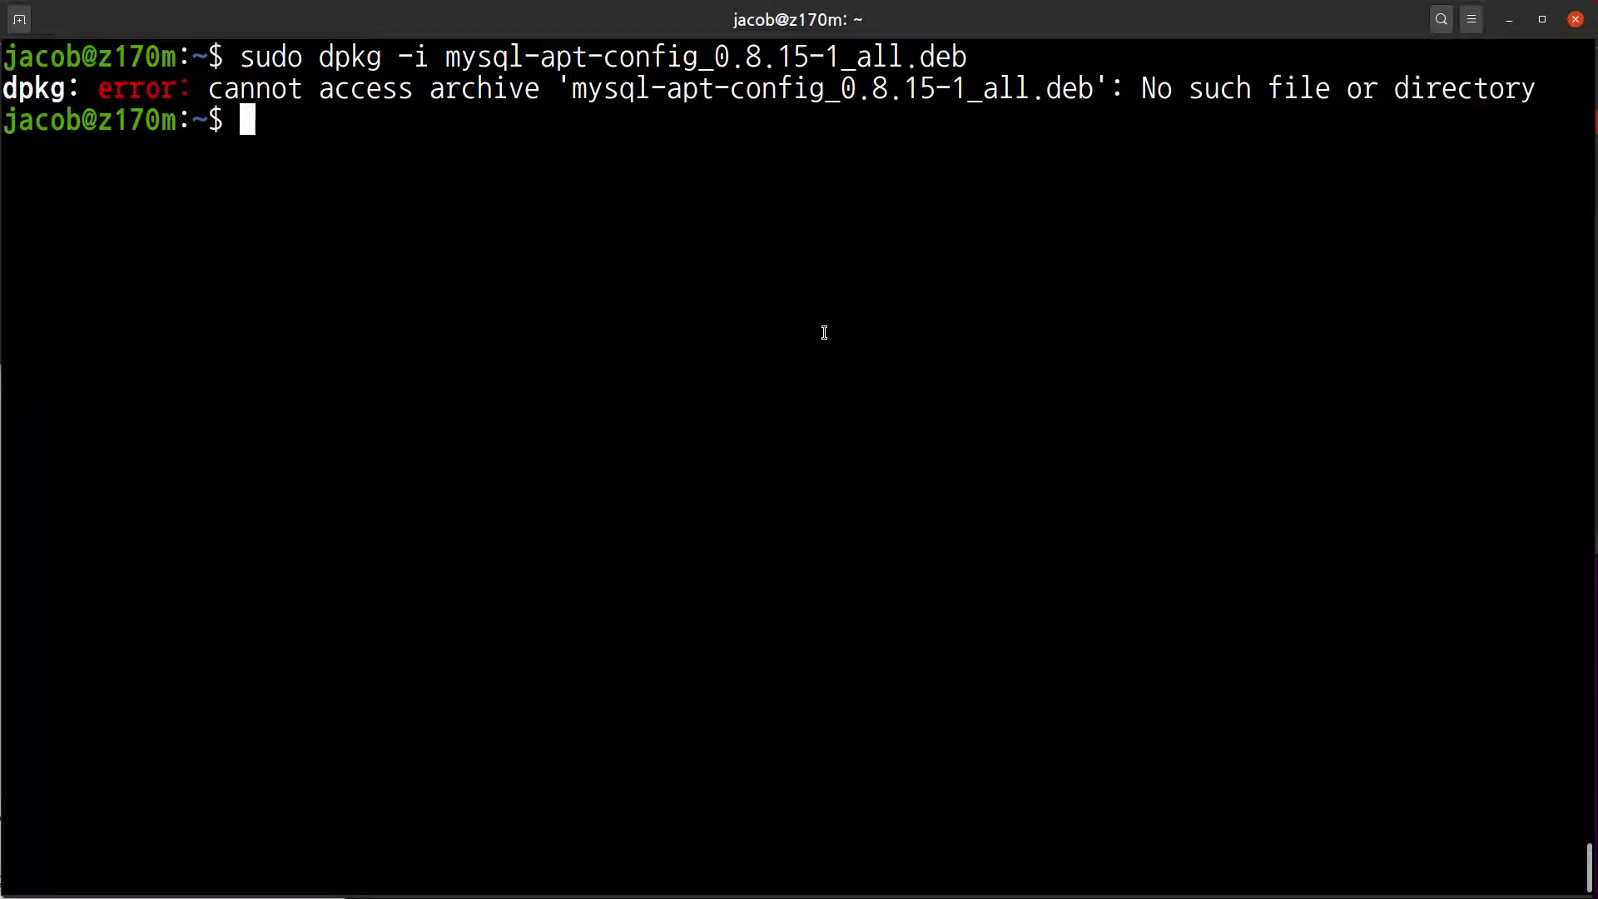
text(ll)
key(Return)
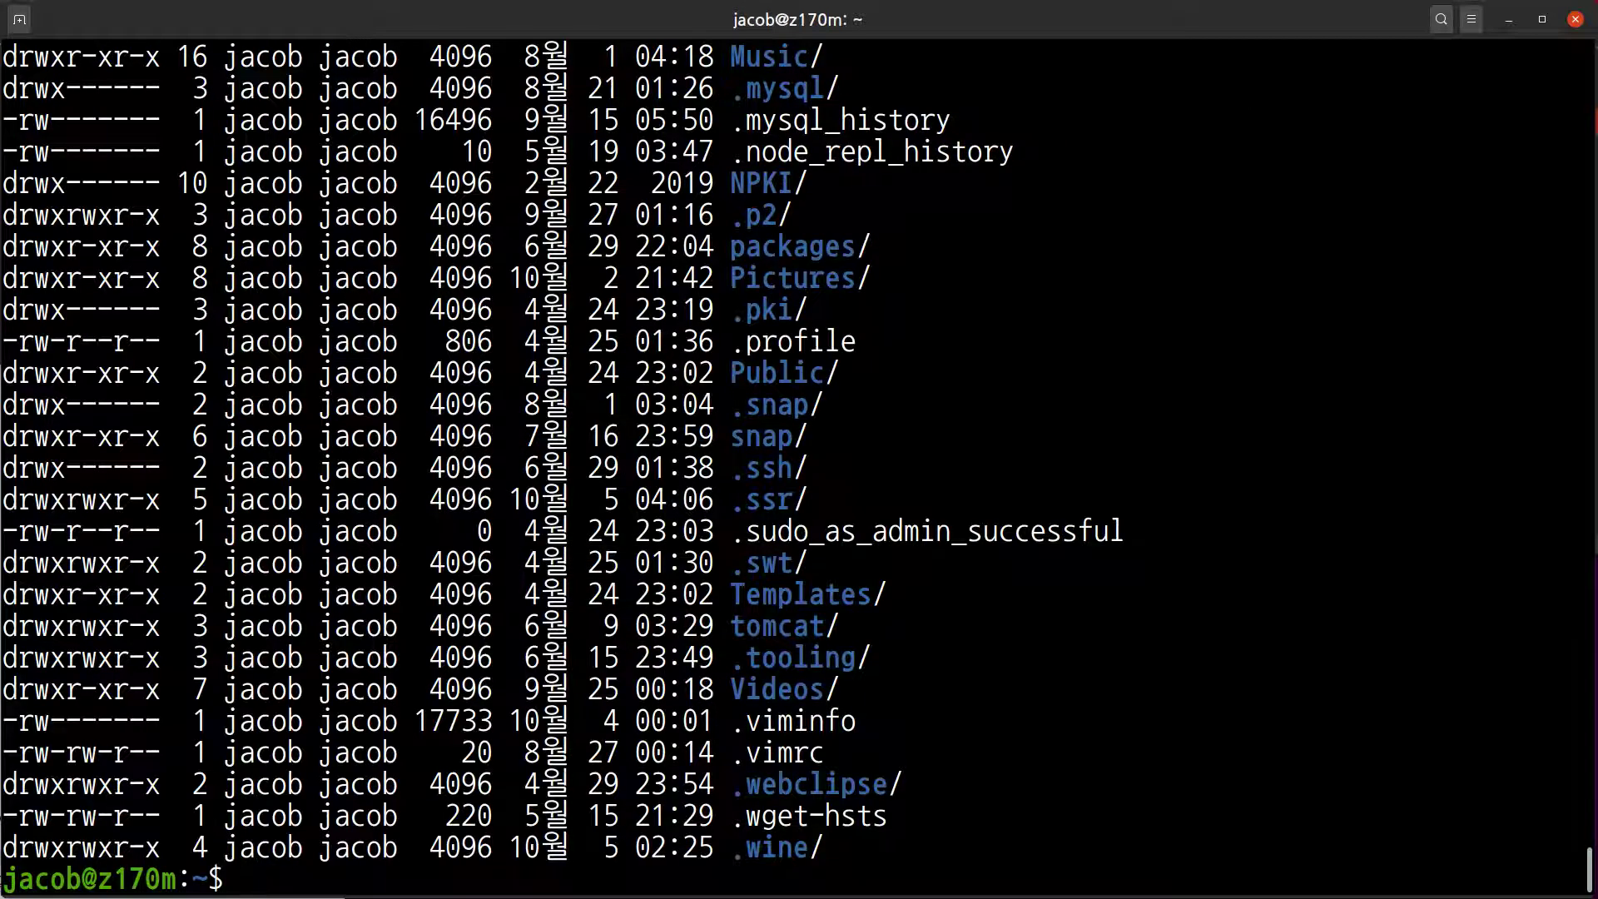
key(ctrl+l)
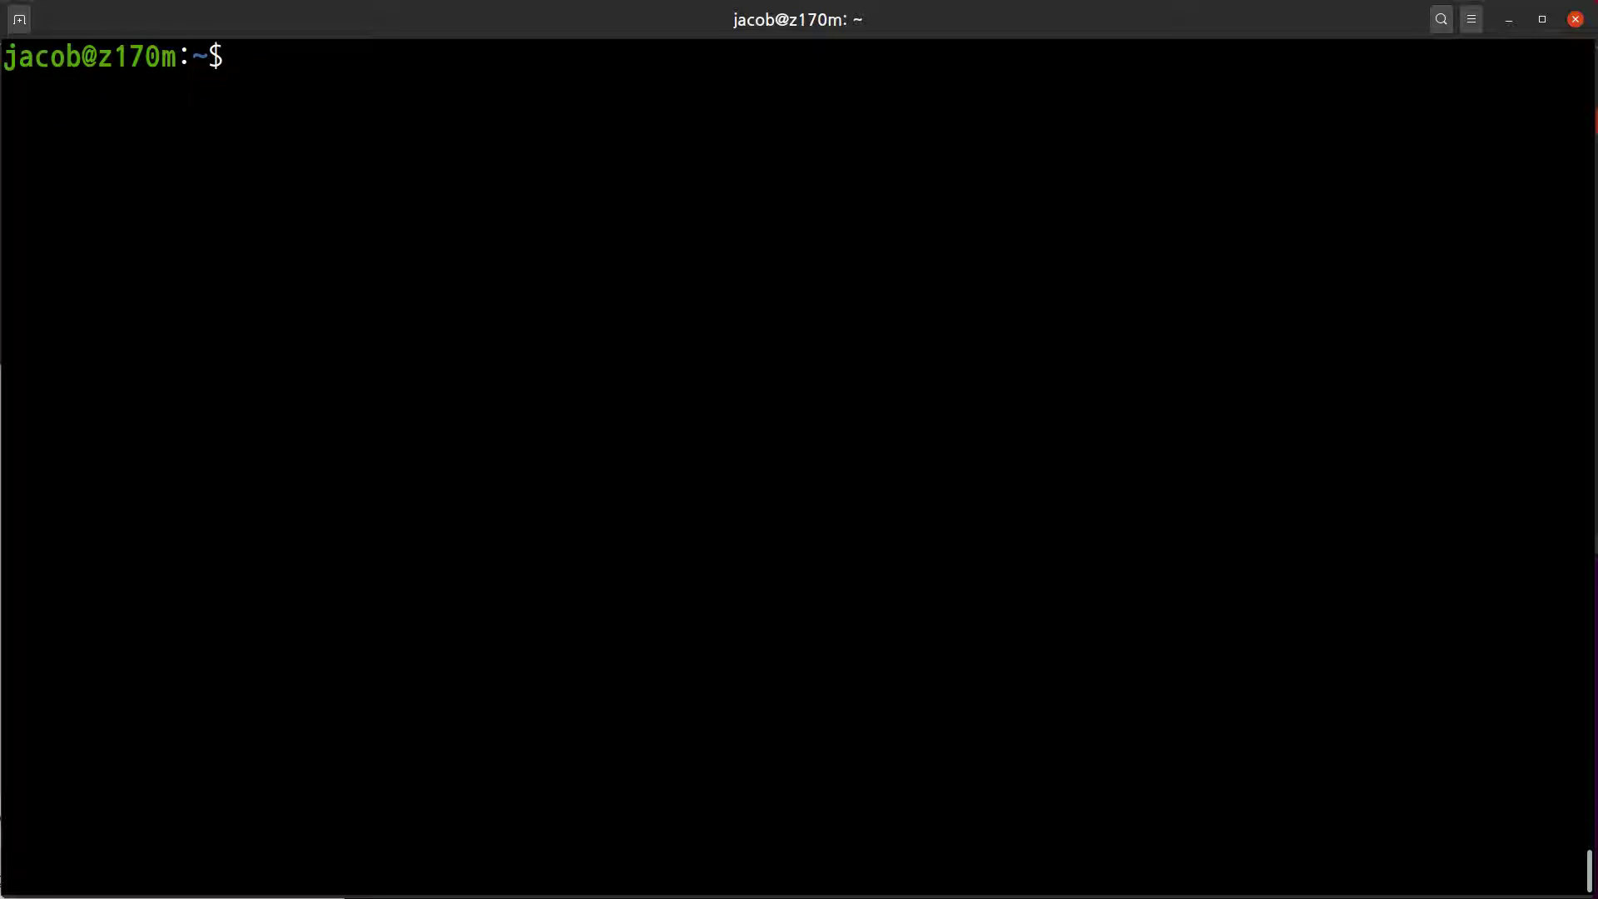
- Change to the Downloads directory and list its contents to locate mysql-apt-config_0.8.15-1_all.deb
text(cd Do)
key(Tab)
key(Return)
text(ll)
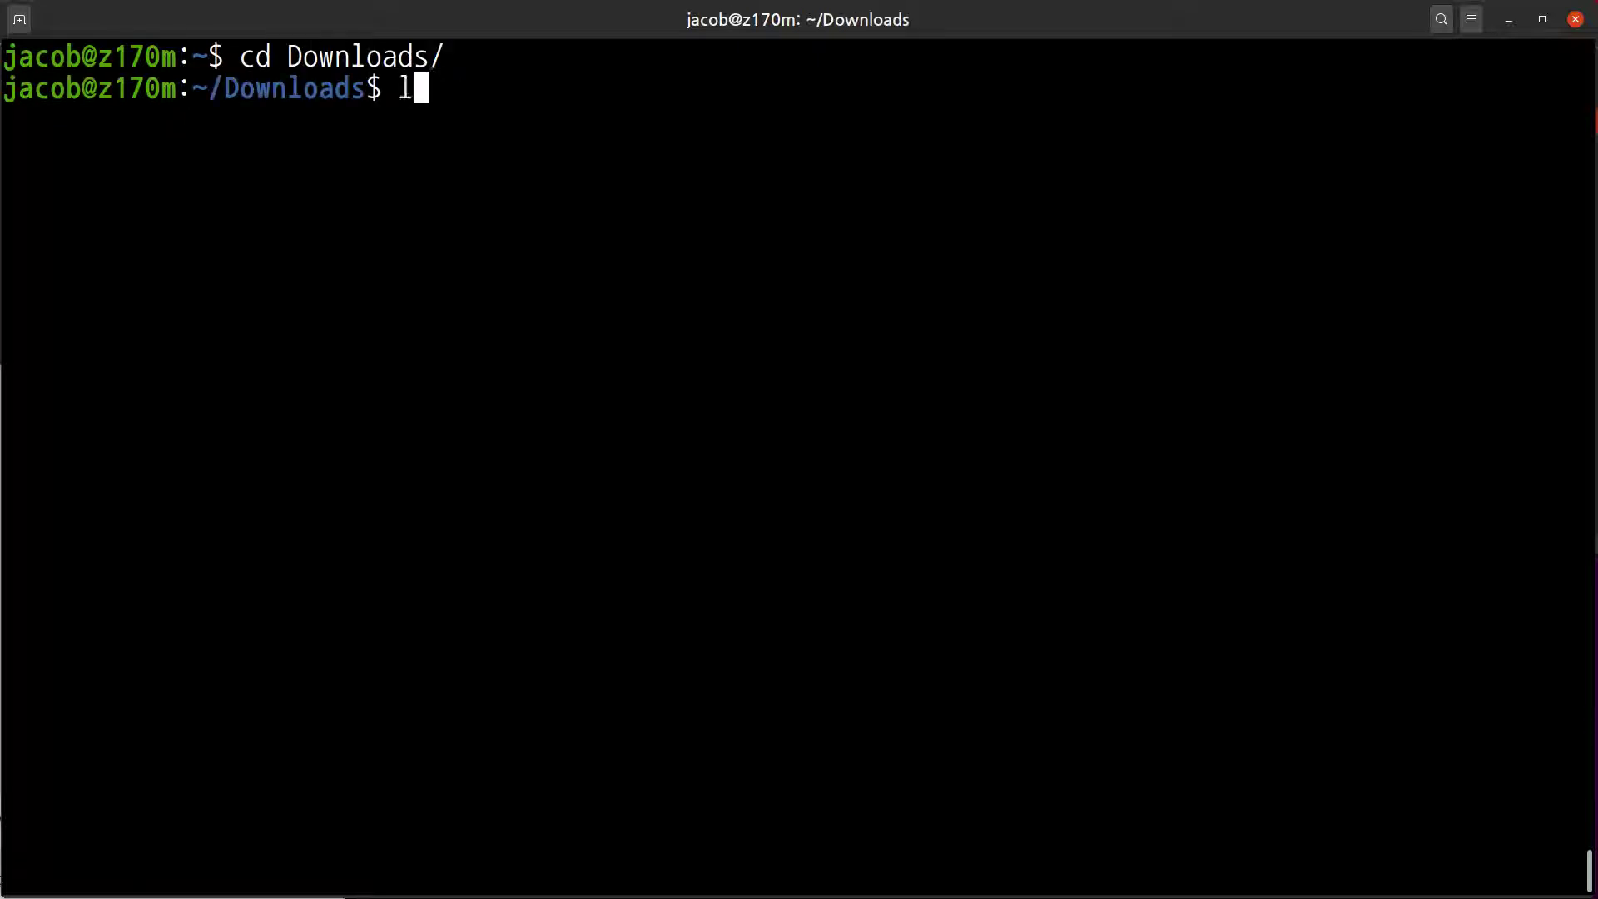
key(Return)
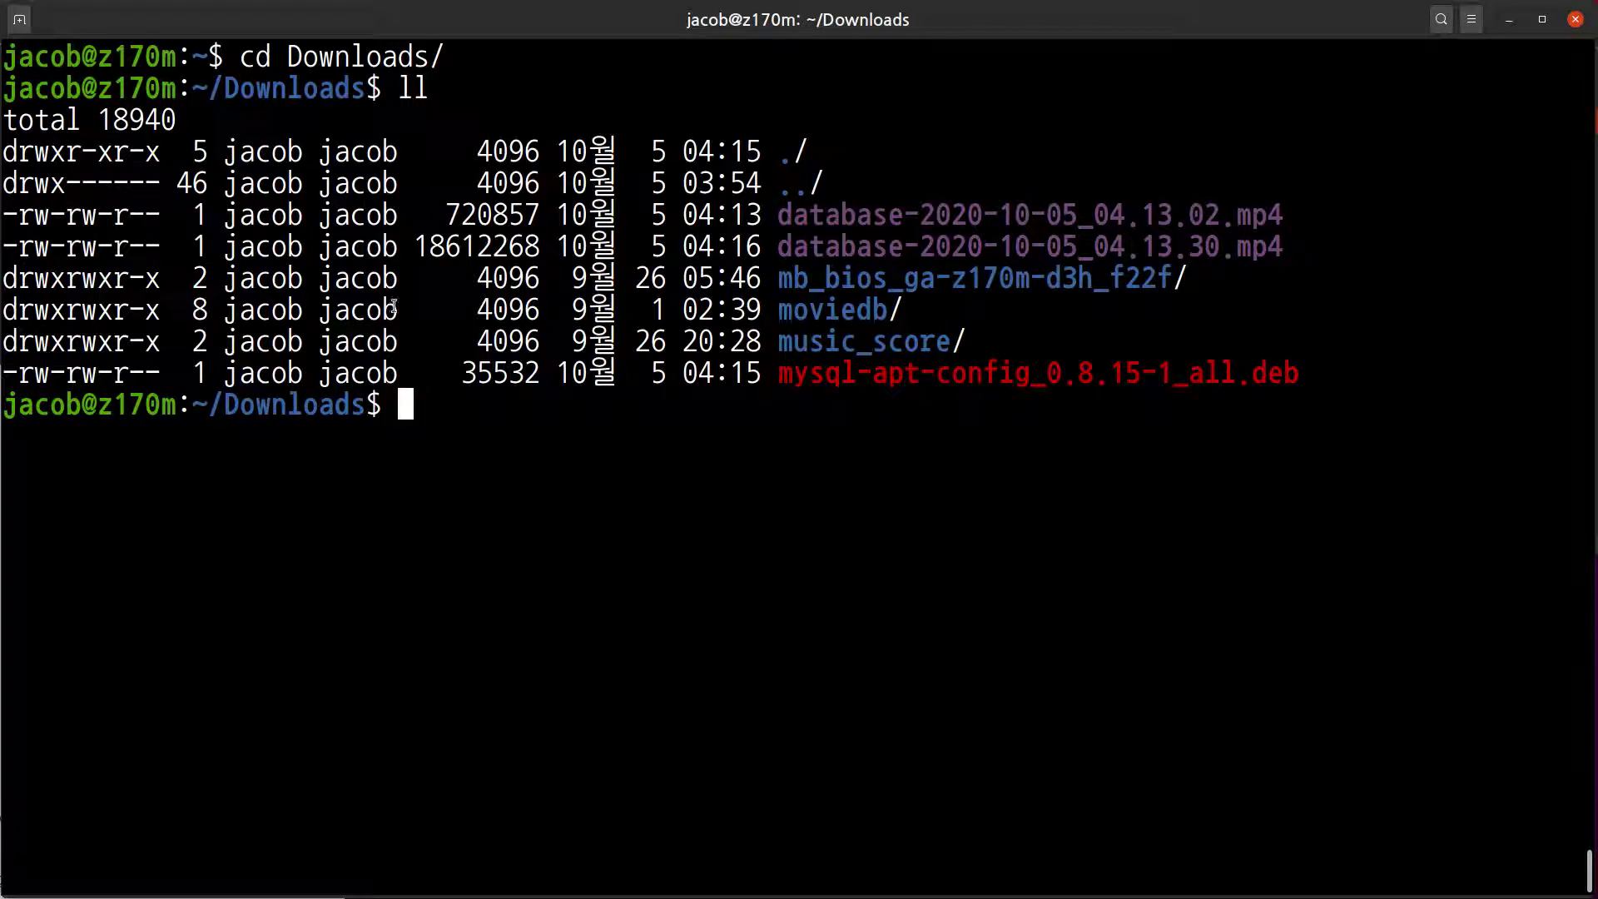
drag(779, 373, 1295, 376)
click(1288, 409)
text(sudo d)
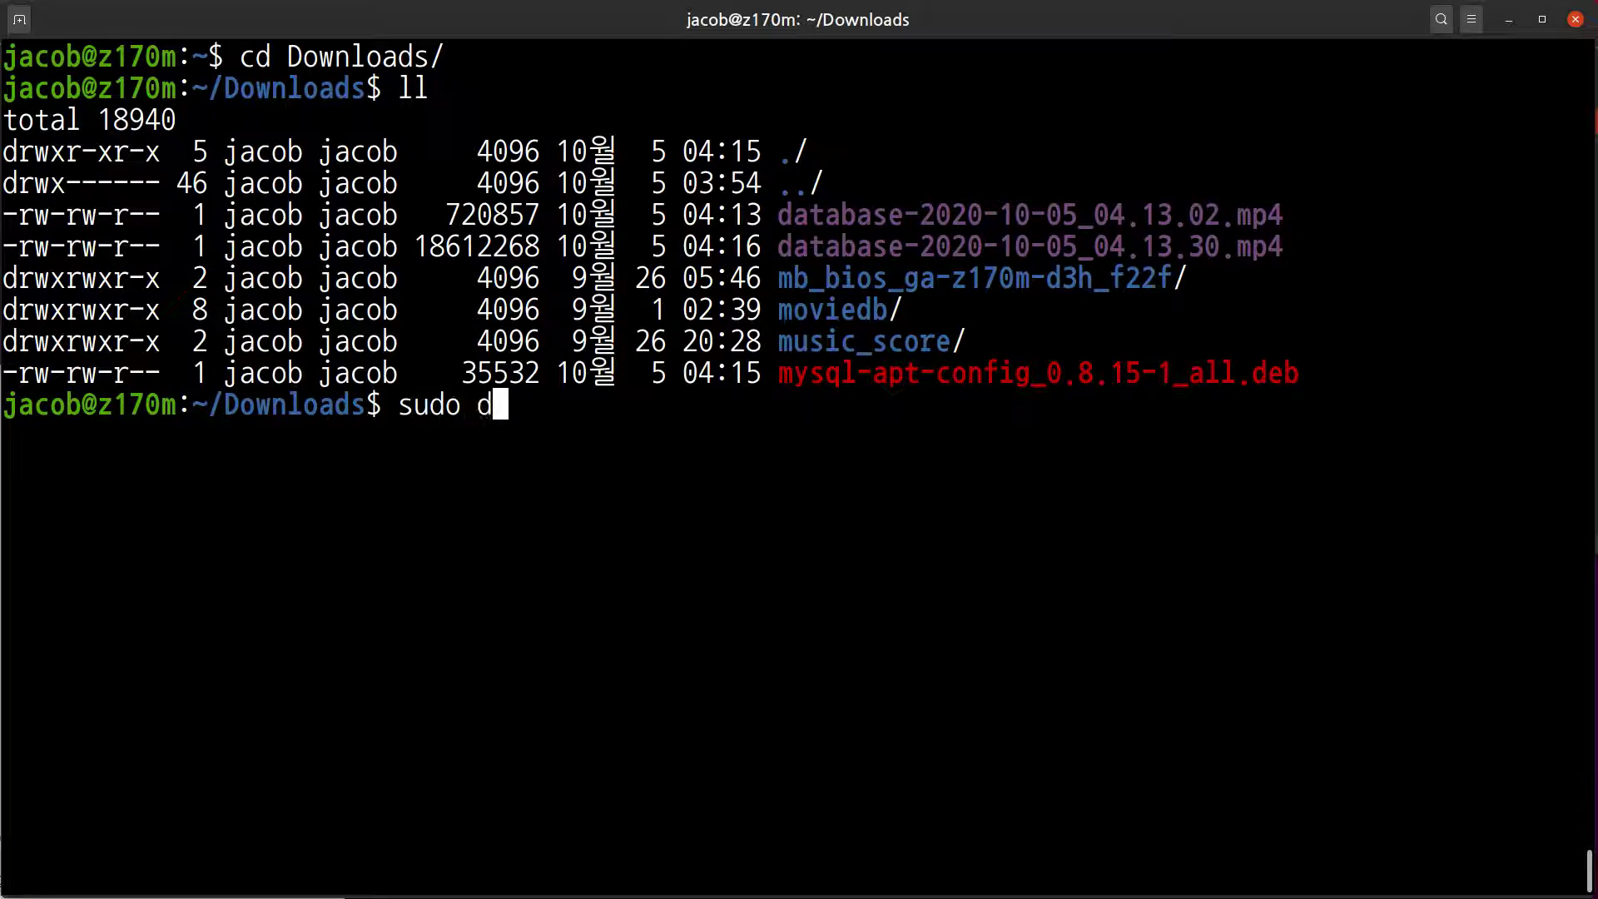
text(pkg -i mysql-)
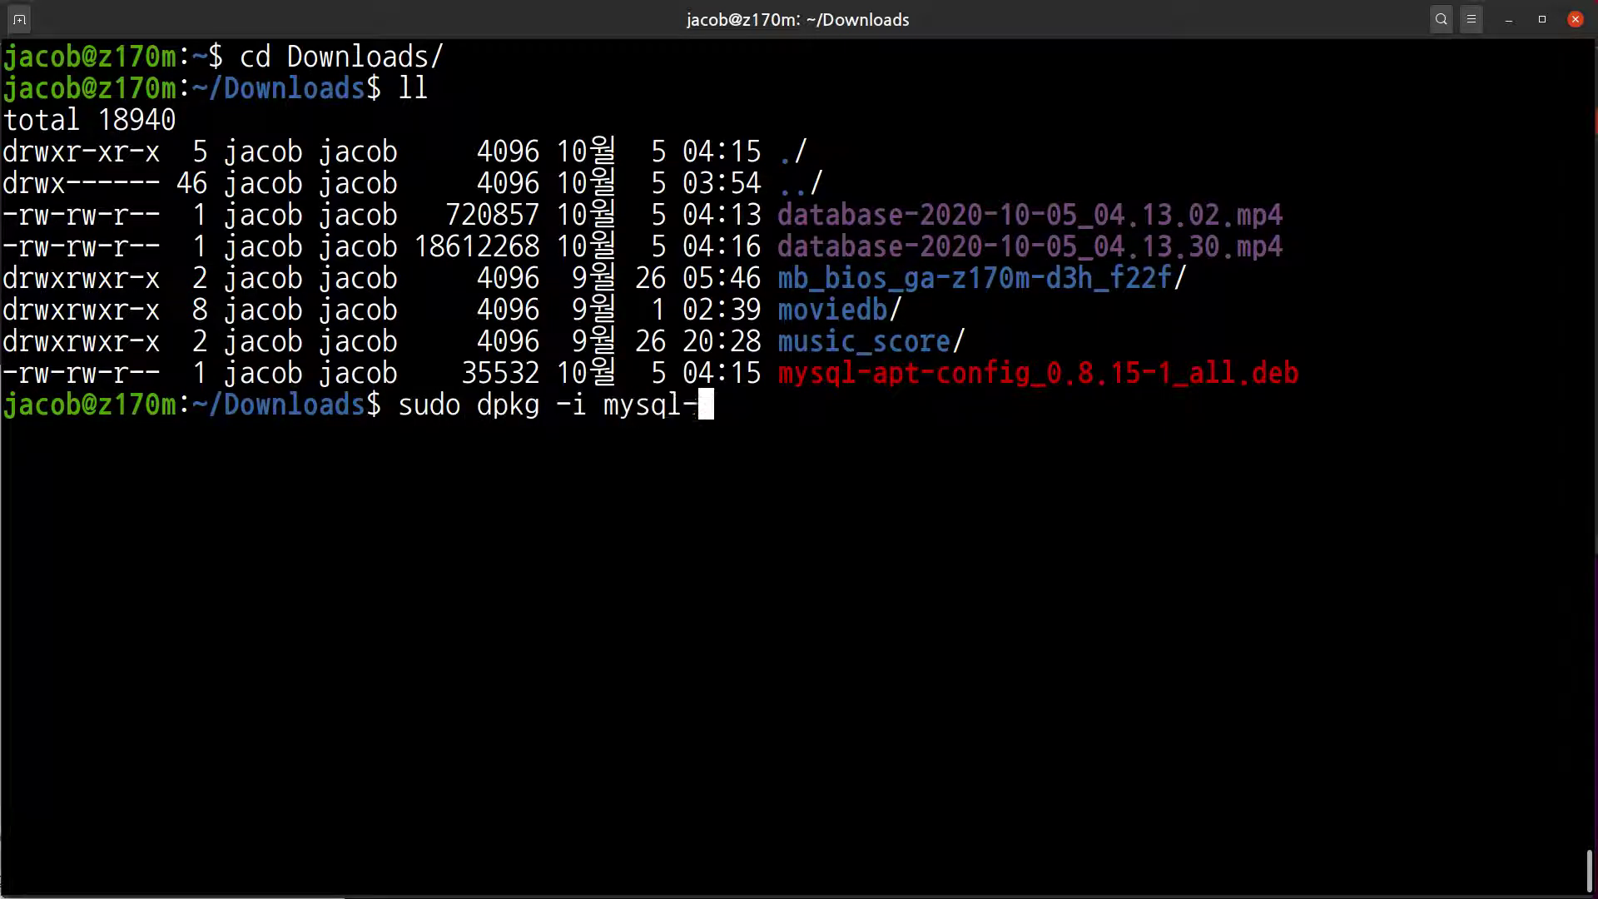
key(Tab)
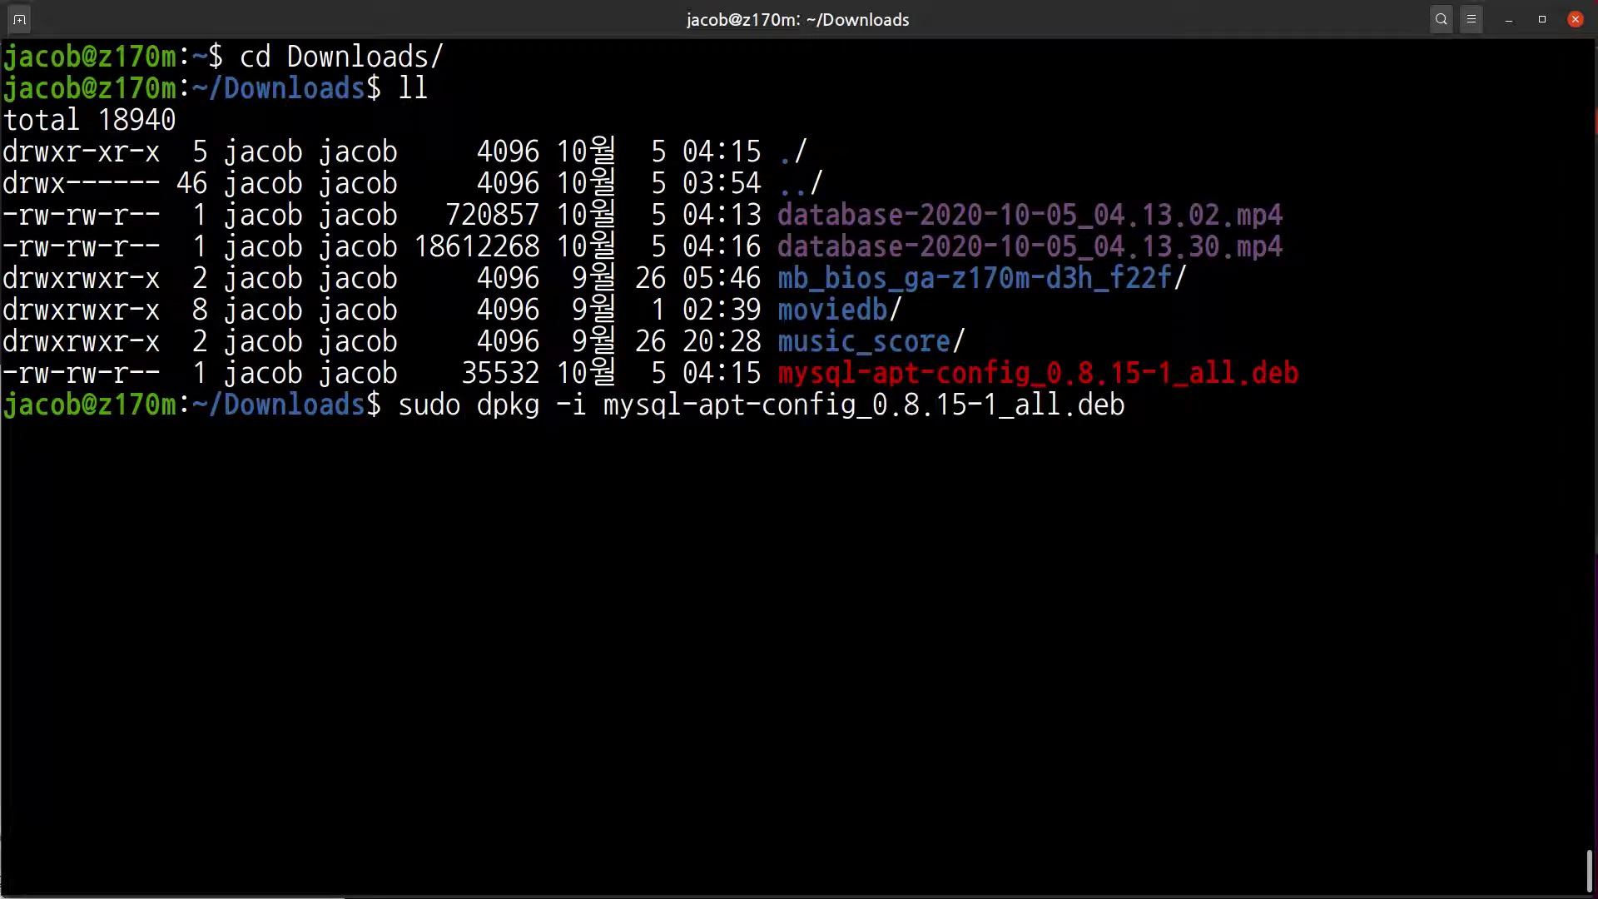
key(BackSpace)
key(BackSpace)
key(BackSpace)
key(BackSpace)
key(BackSpace)
key(BackSpace)
key(BackSpace)
key(BackSpace)
key(BackSpace)
key(BackSpace)
key(BackSpace)
key(BackSpace)
key(BackSpace)
key(BackSpace)
key(BackSpace)
key(BackSpace)
key(BackSpace)
key(BackSpace)
key(BackSpace)
key(BackSpace)
key(BackSpace)
key(BackSpace)
key(BackSpace)
key(BackSpace)
key(BackSpace)
key(BackSpace)
key(BackSpace)
key(BackSpace)
key(BackSpace)
key(BackSpace)
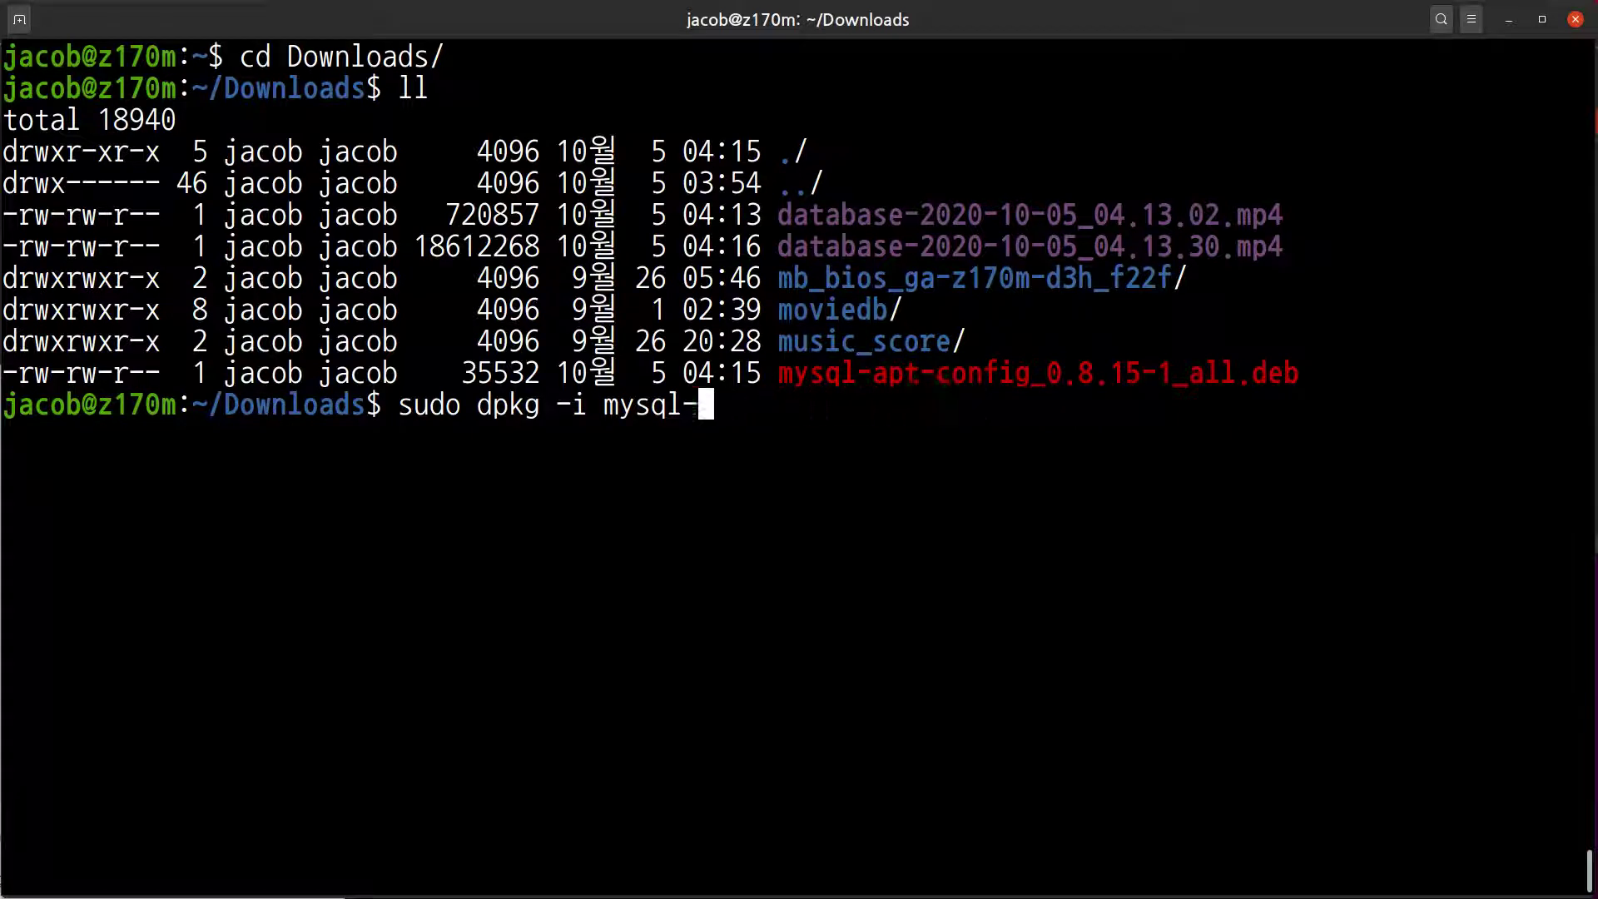
text(my)
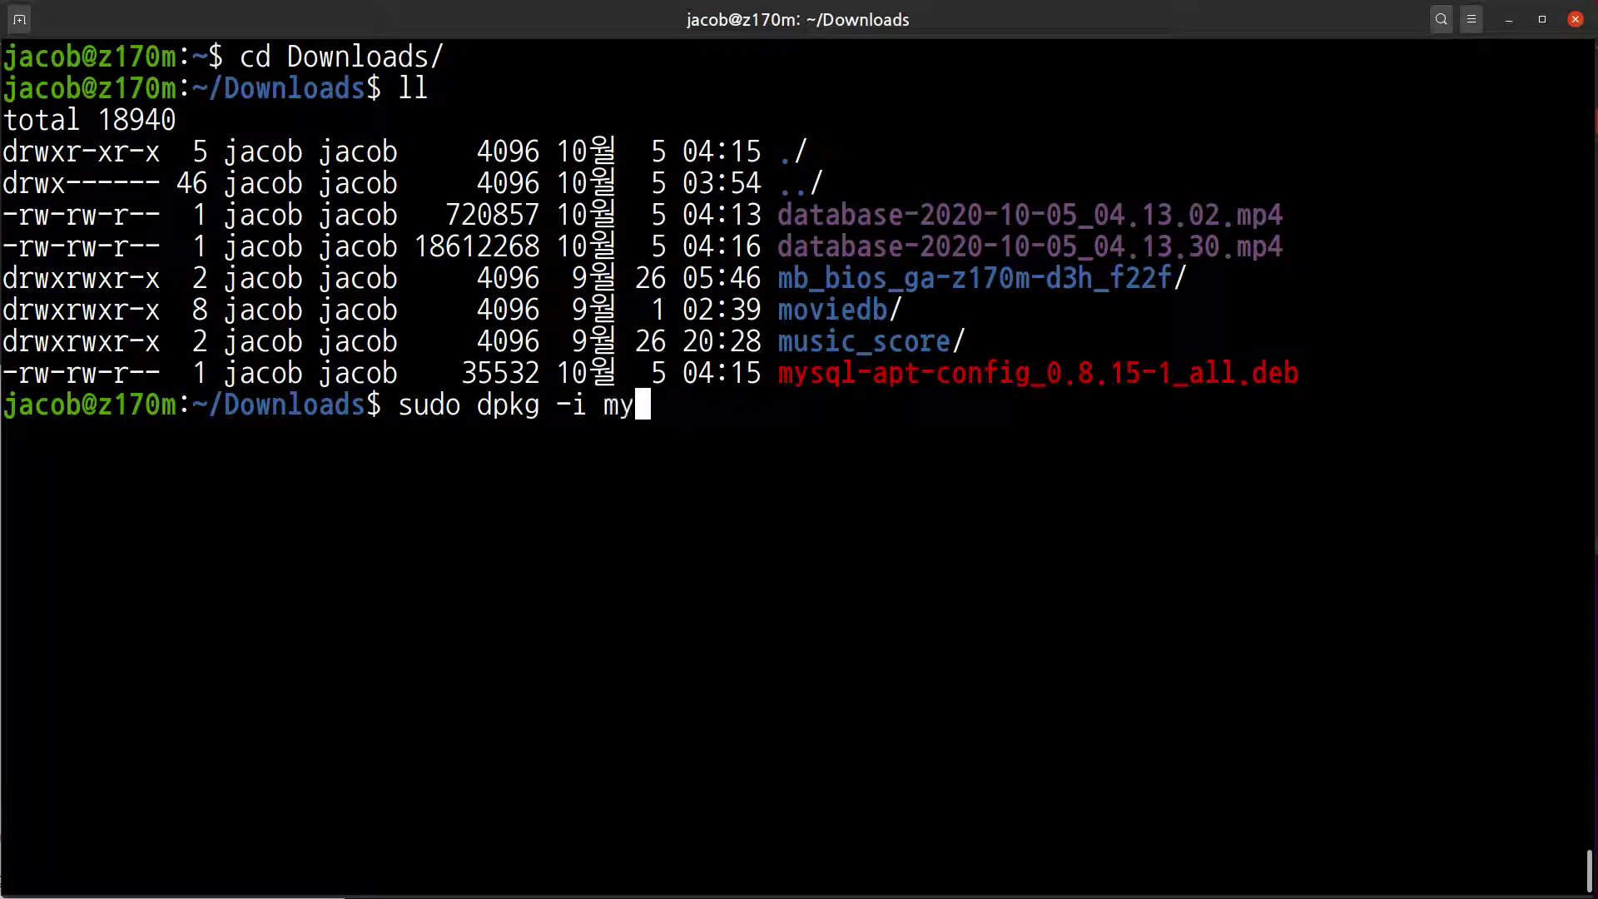
text(sql-apt-config)
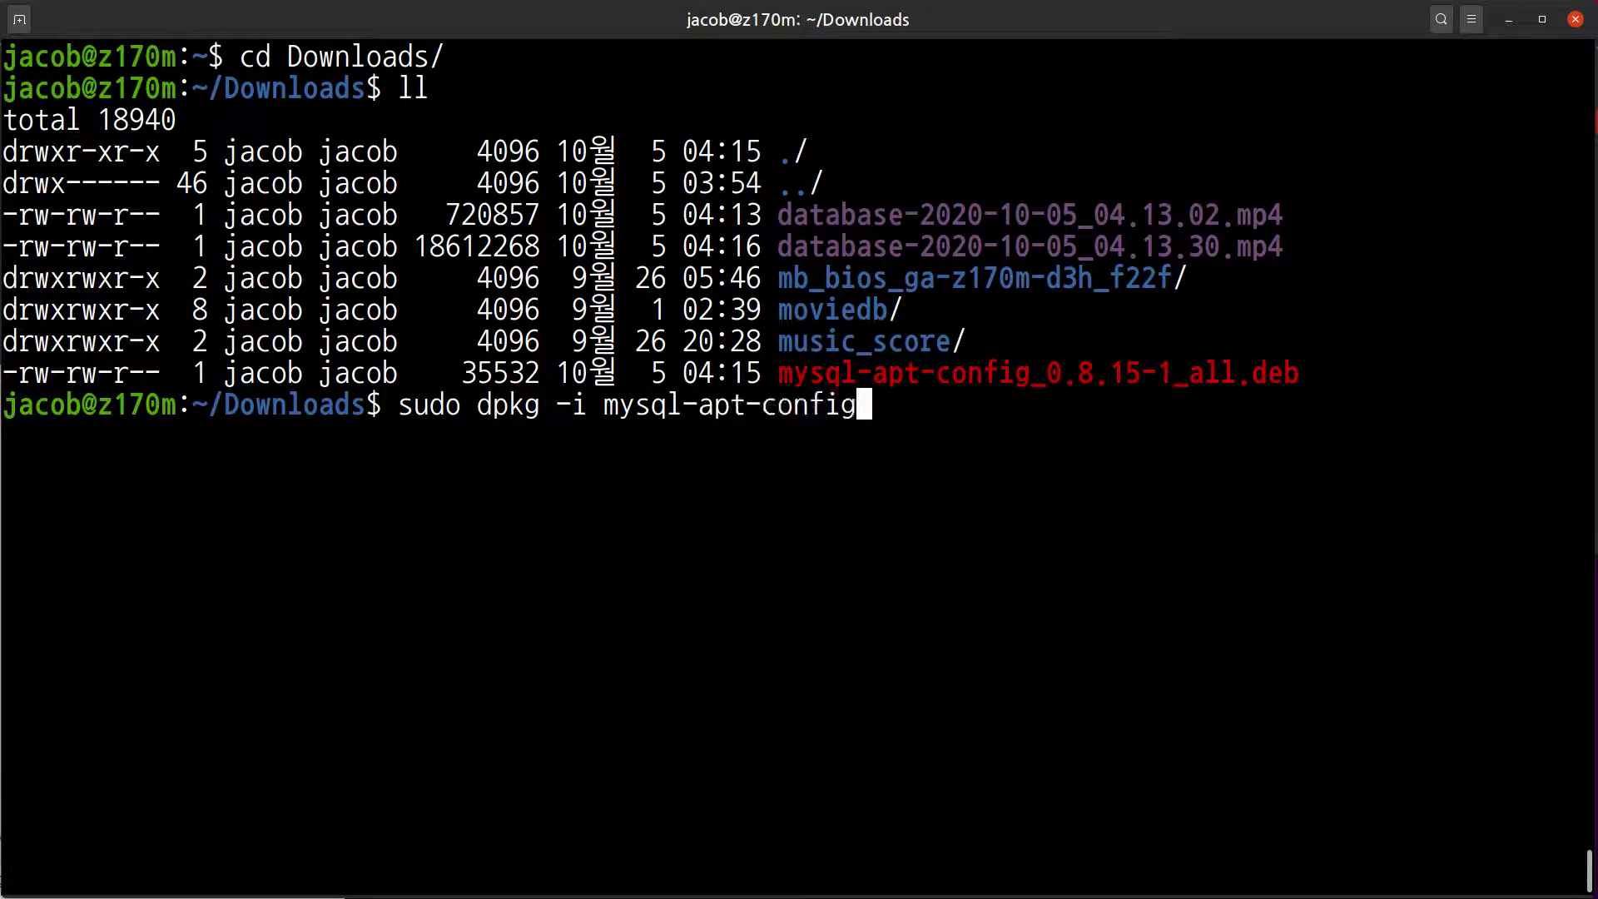
text(-0.8.)
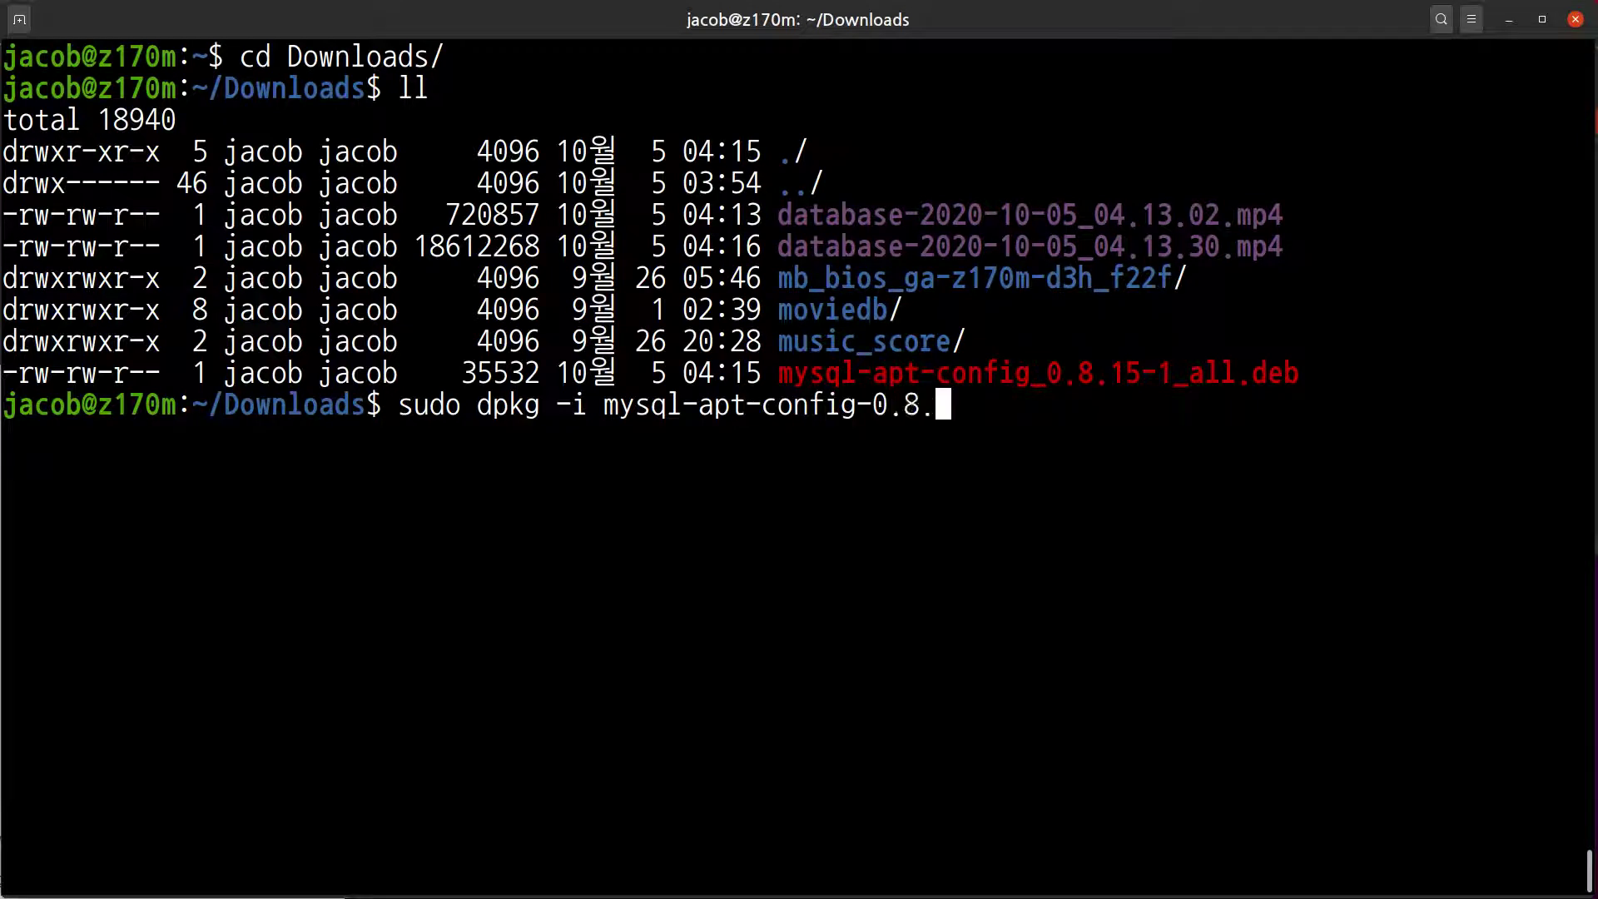
text(15-1)
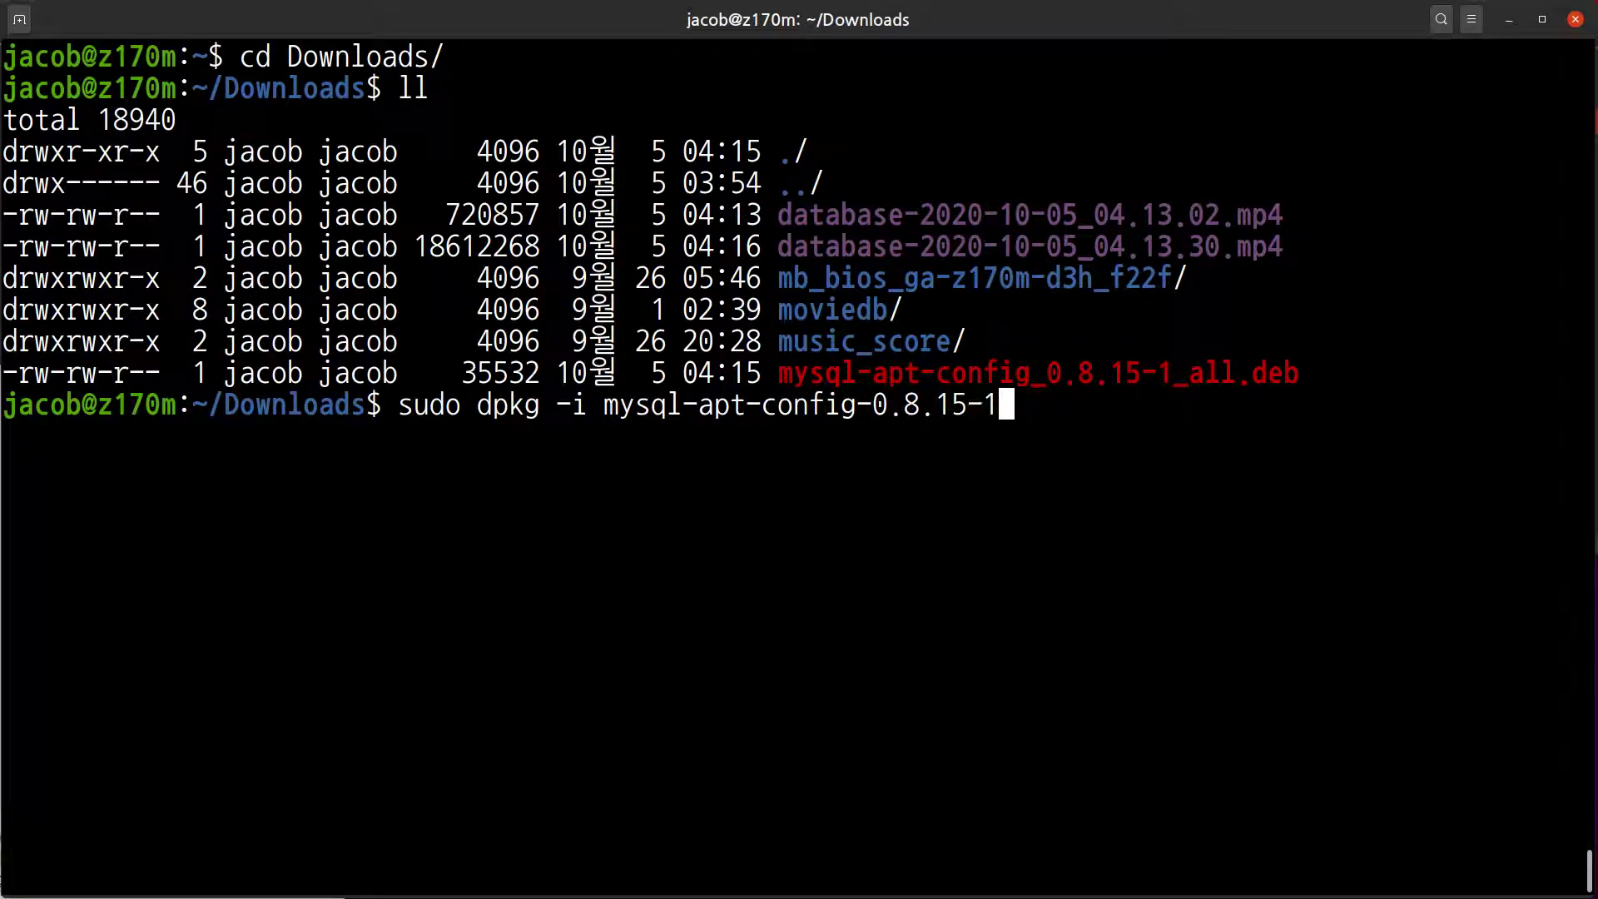
text(_all.deb)
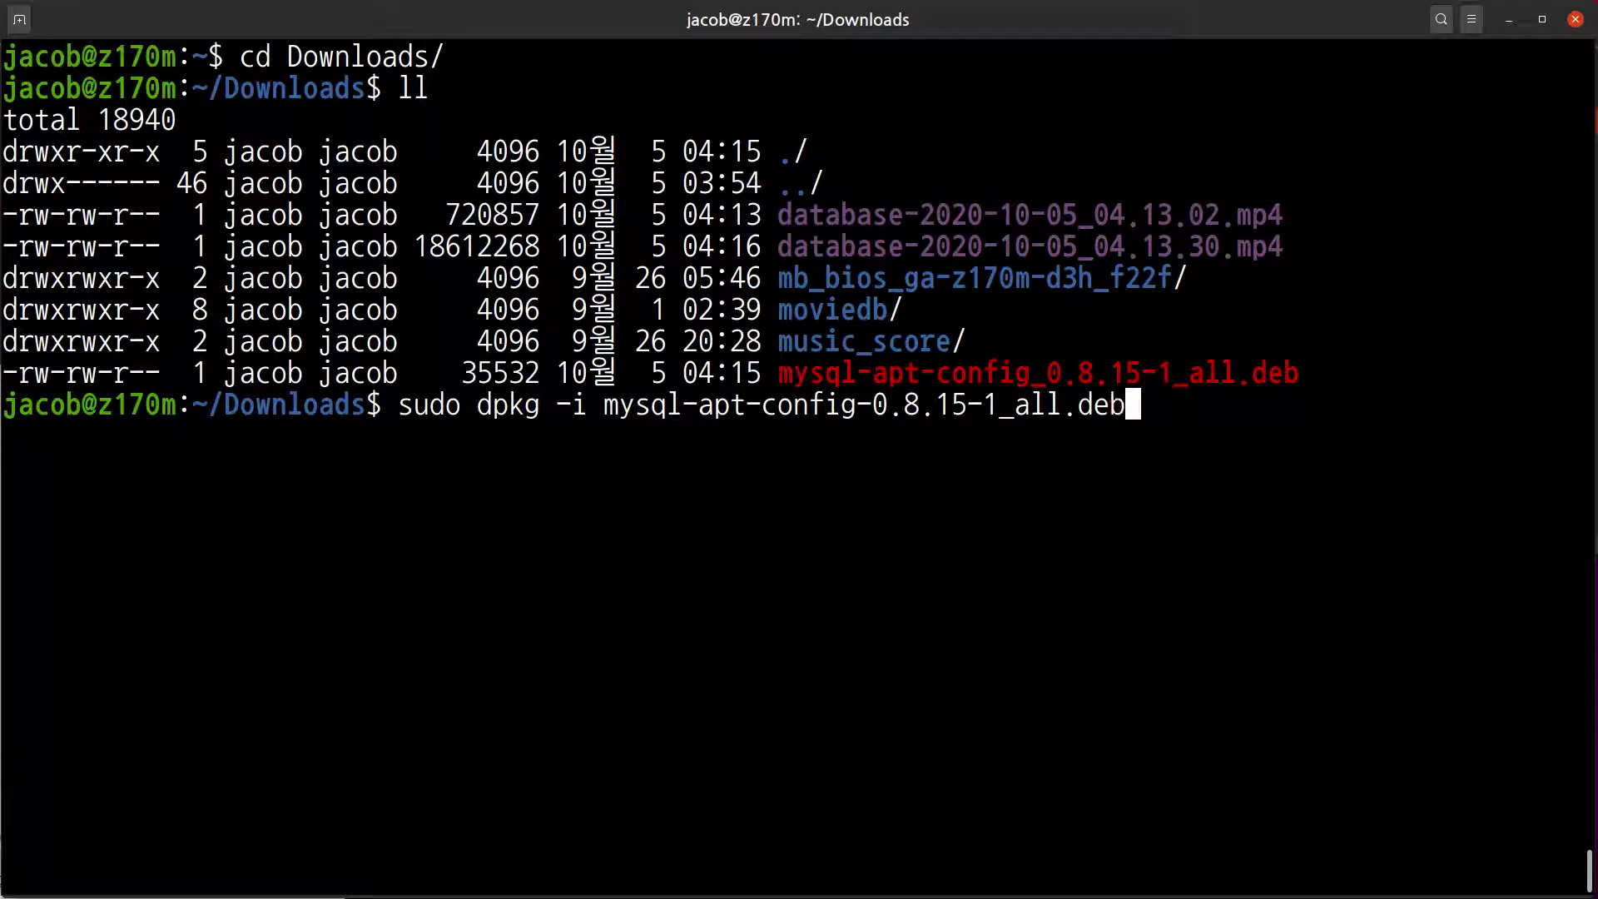
key(BackSpace)
key(BackSpace)
key(BackSpace)
key(BackSpace)
key(BackSpace)
key(BackSpace)
key(BackSpace)
key(BackSpace)
key(BackSpace)
key(BackSpace)
key(BackSpace)
key(BackSpace)
key(BackSpace)
key(BackSpace)
key(BackSpace)
key(BackSpace)
key(BackSpace)
key(BackSpace)
key(BackSpace)
key(BackSpace)
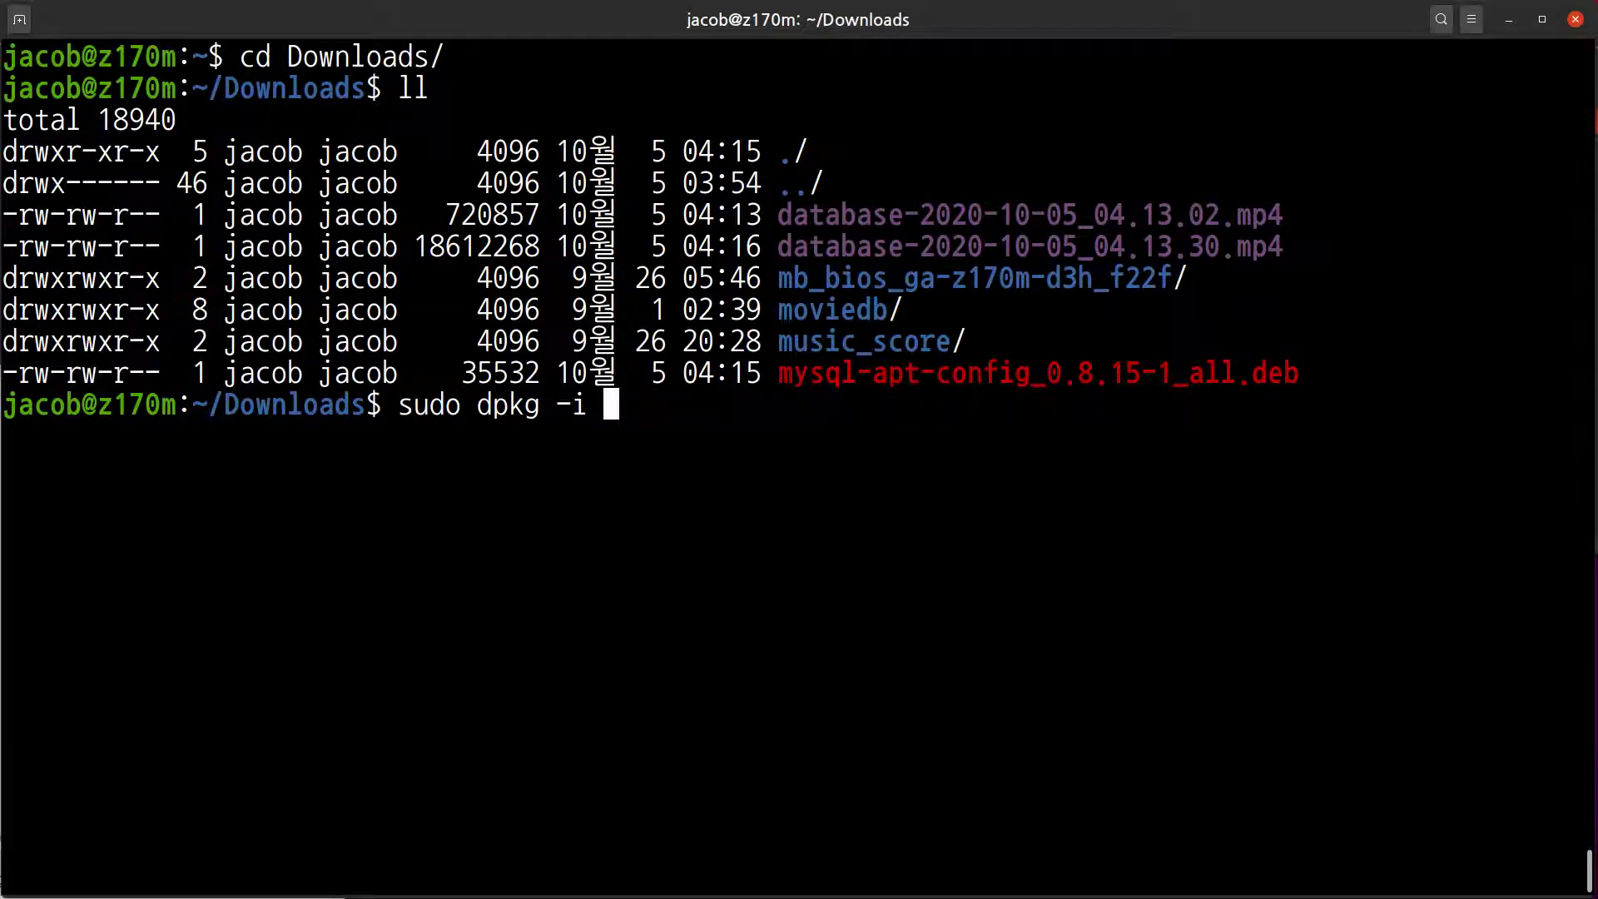
text(my)
key(Tab)
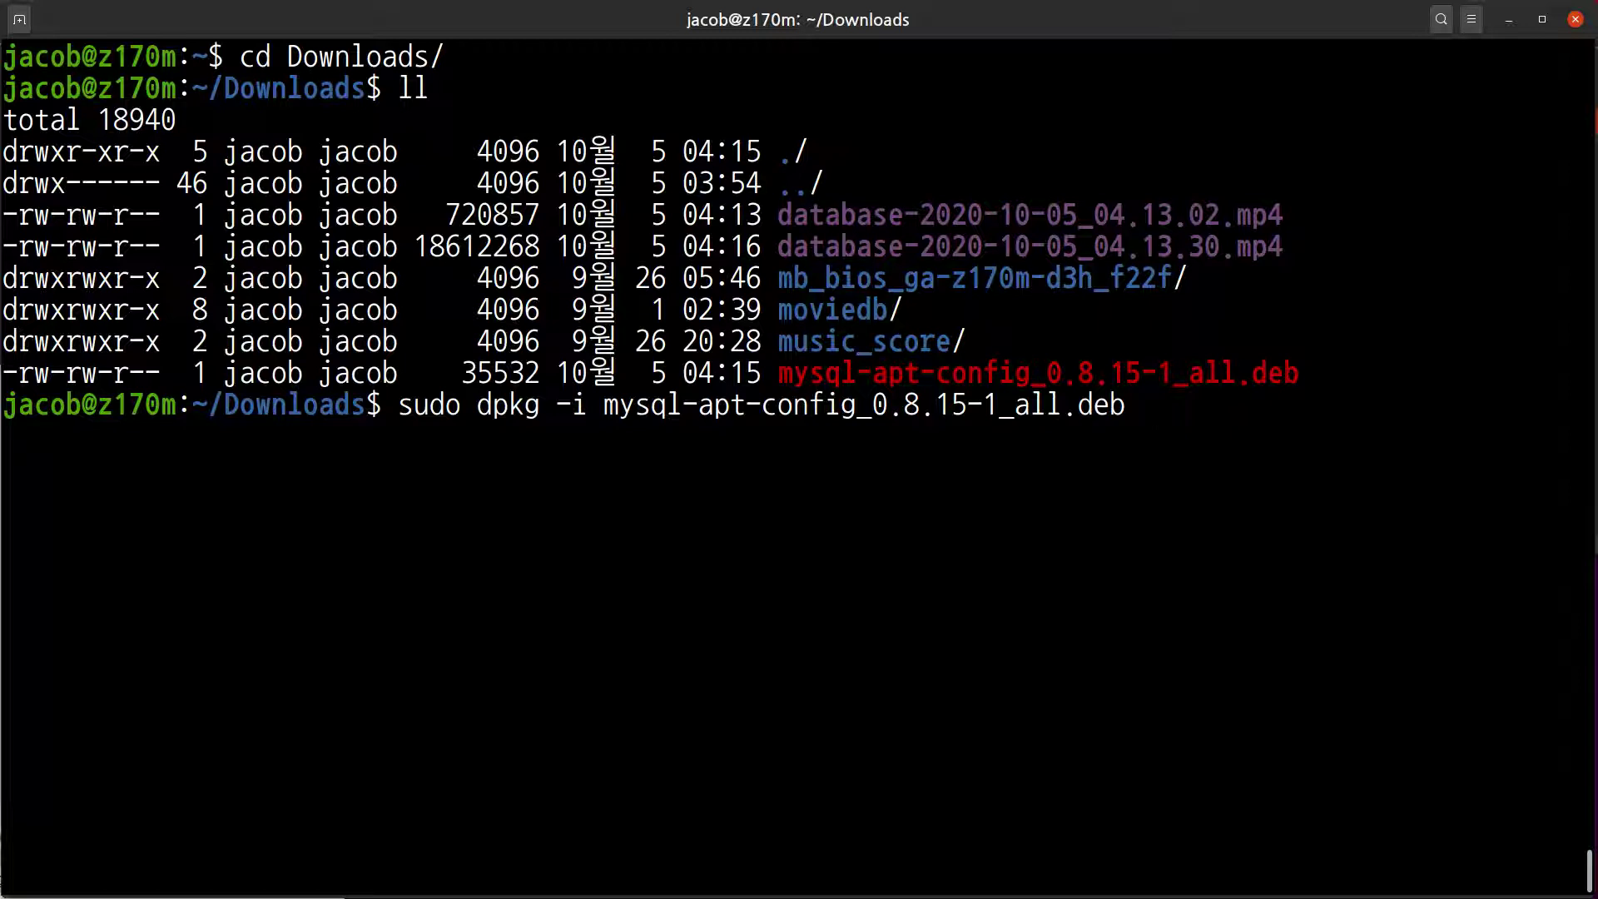
key(BackSpace)
key(BackSpace)
key(BackSpace)
key(BackSpace)
key(BackSpace)
key(BackSpace)
key(BackSpace)
key(BackSpace)
key(BackSpace)
key(BackSpace)
key(BackSpace)
key(BackSpace)
key(BackSpace)
key(BackSpace)
key(BackSpace)
key(BackSpace)
key(BackSpace)
key(BackSpace)
key(BackSpace)
key(BackSpace)
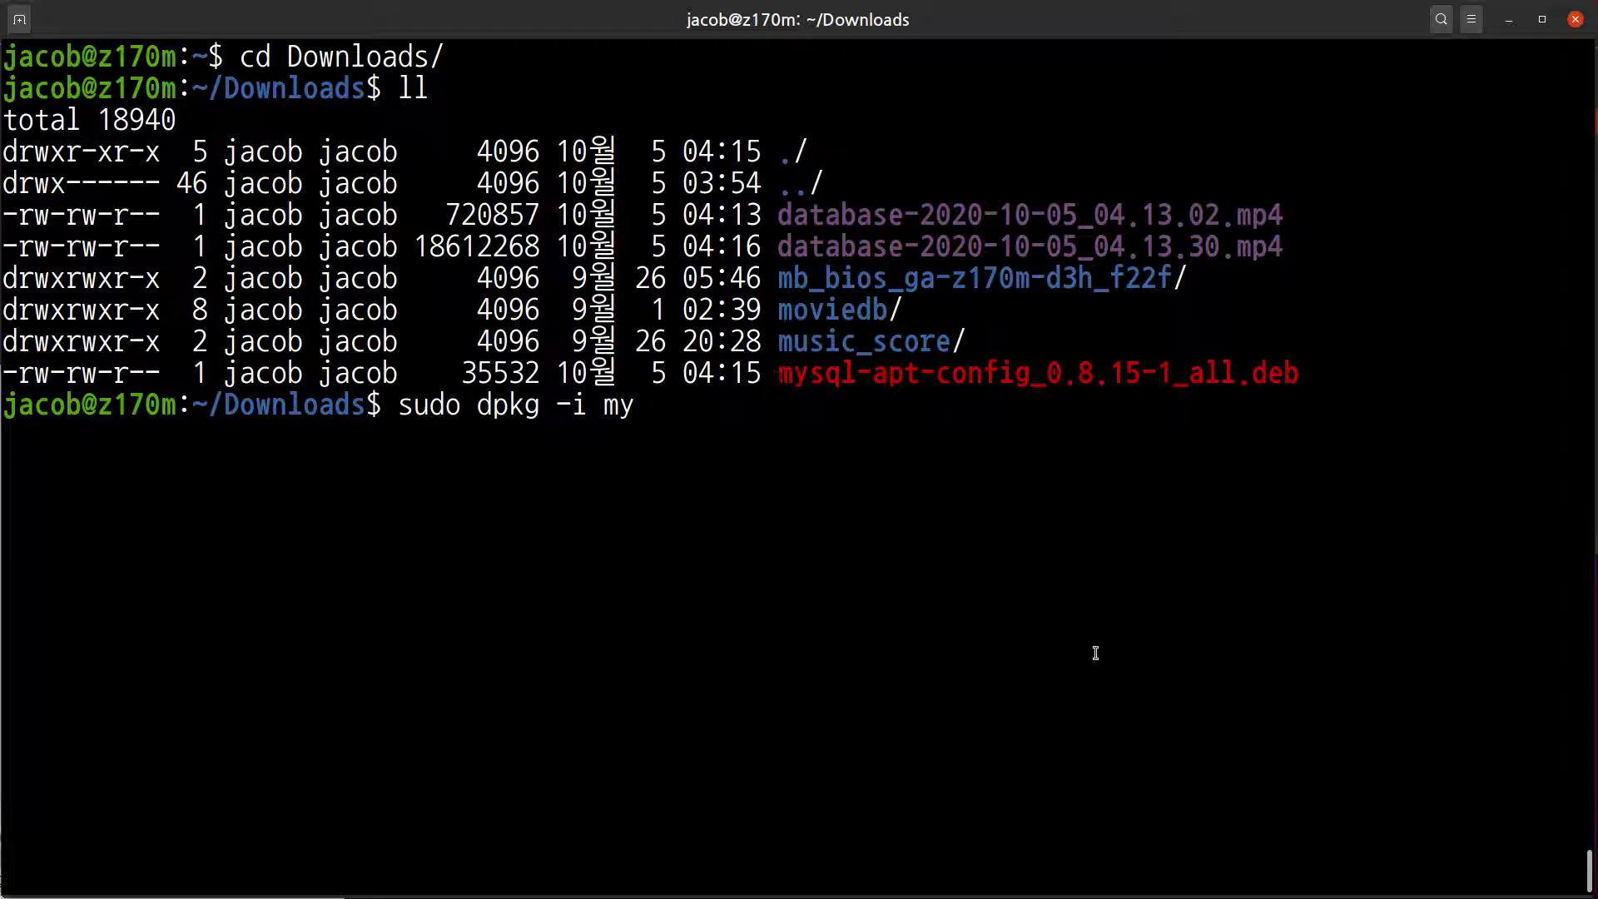
key(BackSpace)
key(BackSpace)
key(BackSpace)
key(BackSpace)
key(BackSpace)
key(BackSpace)
key(BackSpace)
key(BackSpace)
key(BackSpace)
key(BackSpace)
key(BackSpace)
key(BackSpace)
key(BackSpace)
key(BackSpace)
key(BackSpace)
- Go up from the Downloads directory to the home directory with cd .. and clear the terminal
text(cd )
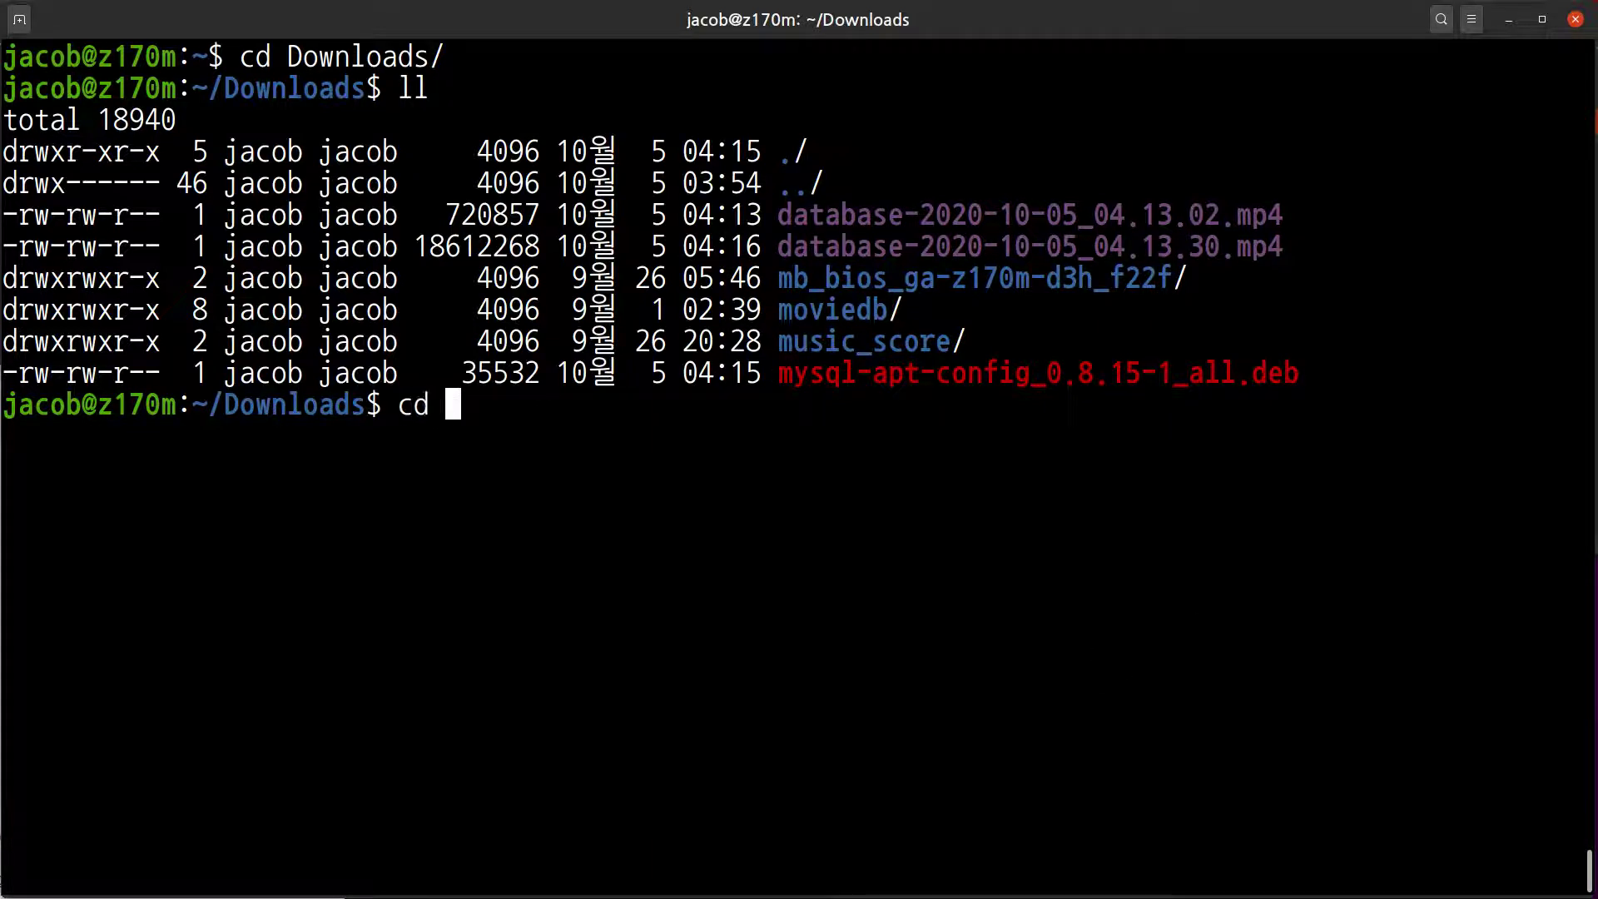
text(..)
key(Return)
key(ctrl+l)
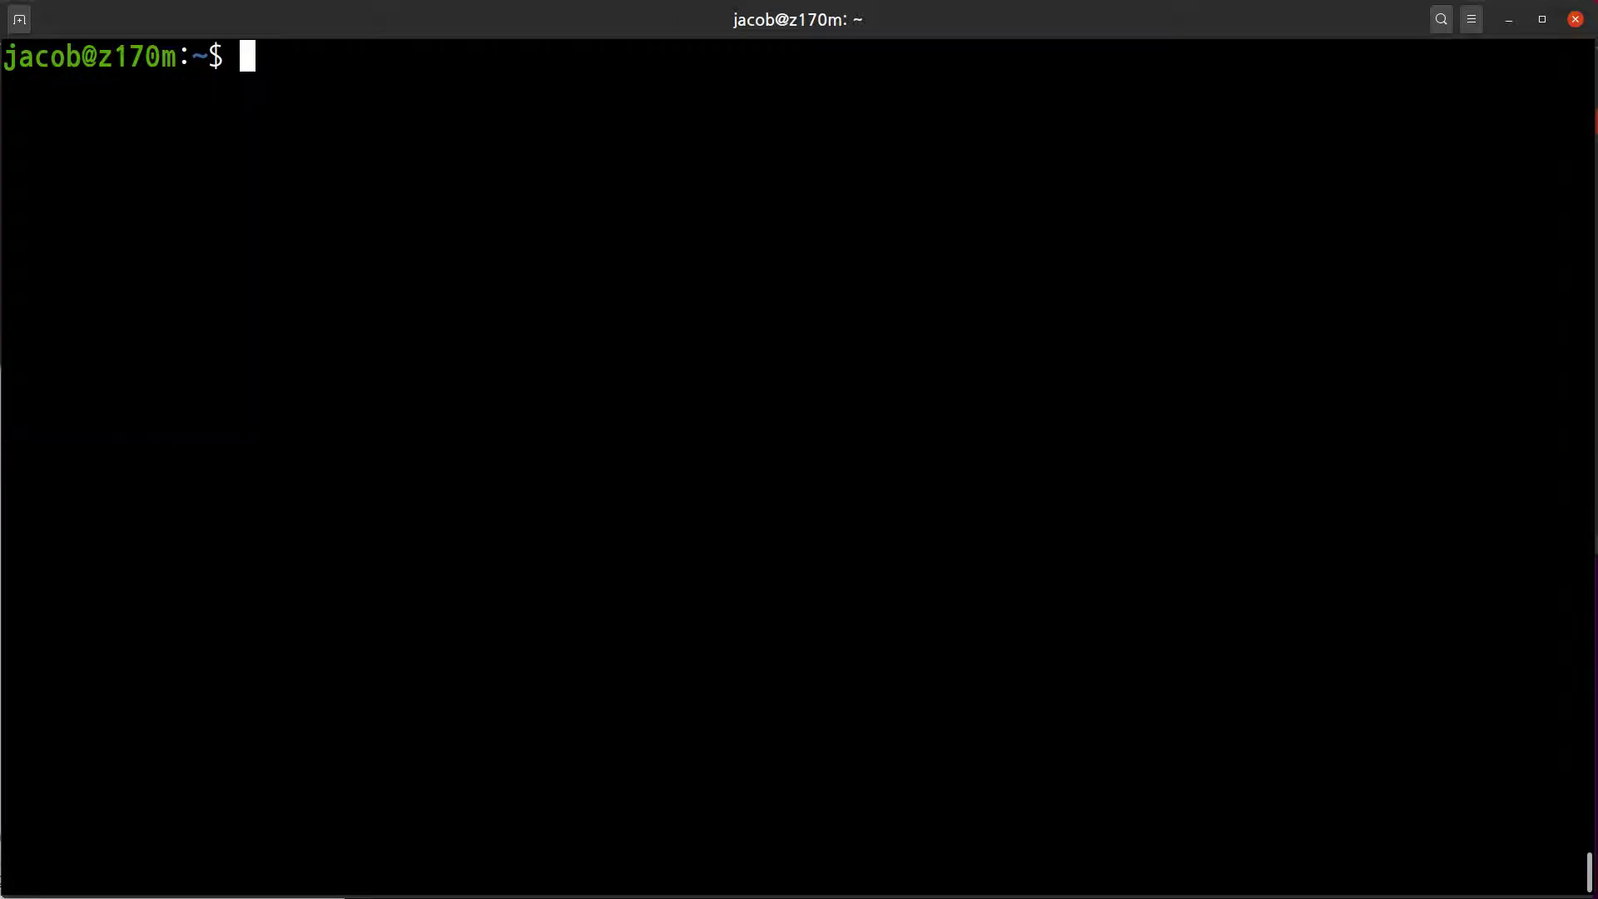
text(sudo d)
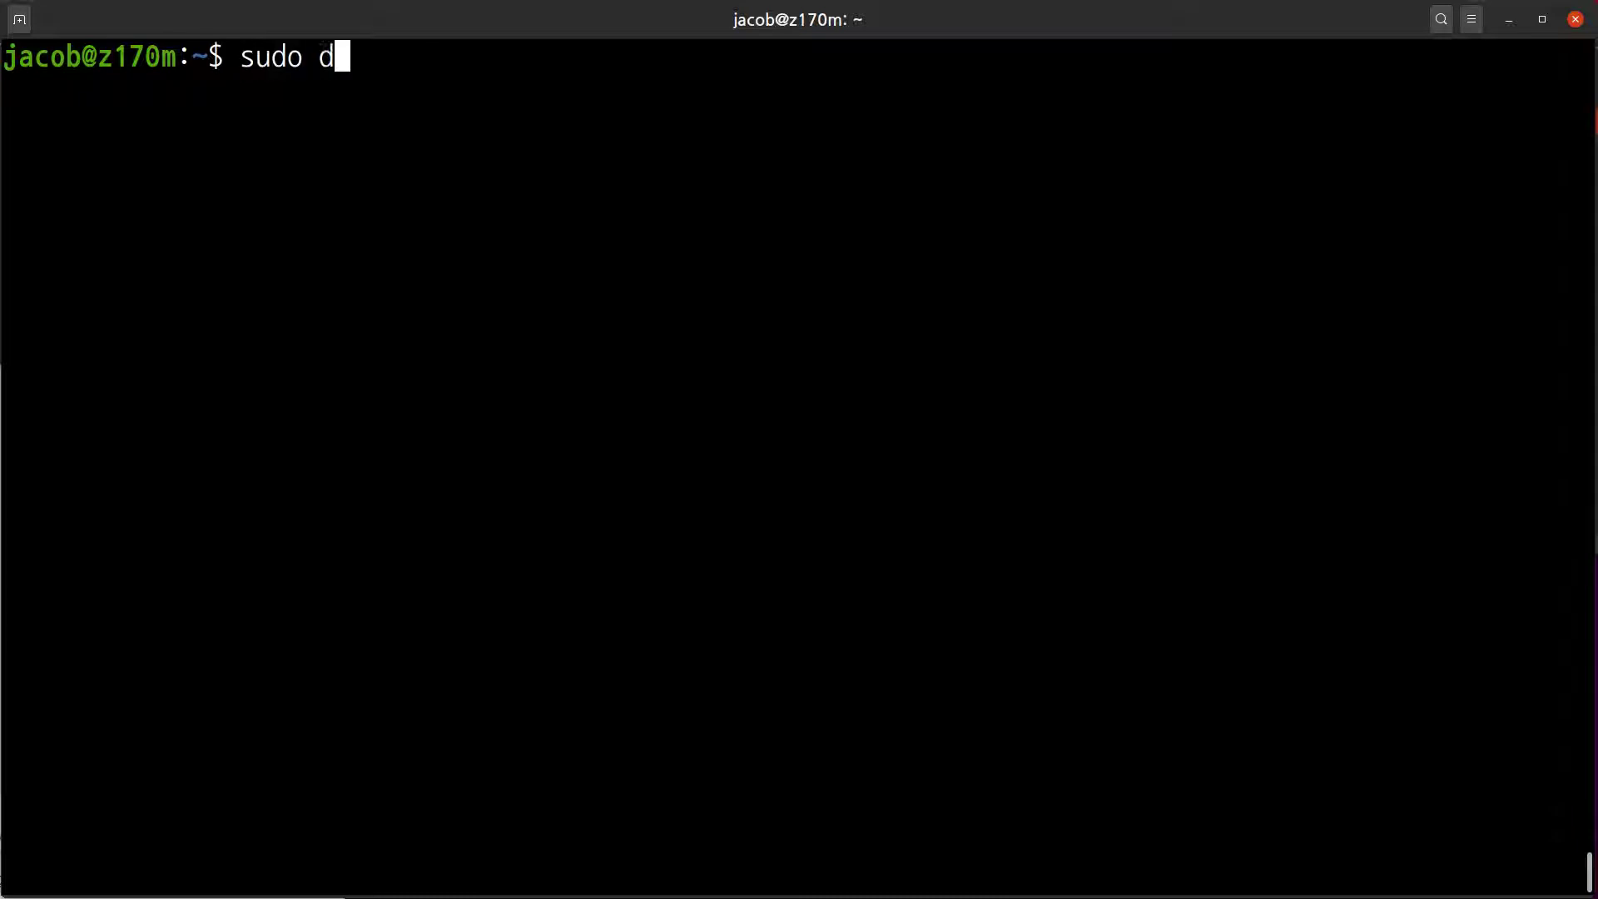
text(pkg -i my)
key(BackSpace)
key(BackSpace)
key(BackSpace)
key(BackSpace)
key(BackSpace)
key(BackSpace)
key(BackSpace)
key(BackSpace)
key(BackSpace)
key(BackSpace)
key(BackSpace)
key(BackSpace)
key(BackSpace)
key(BackSpace)
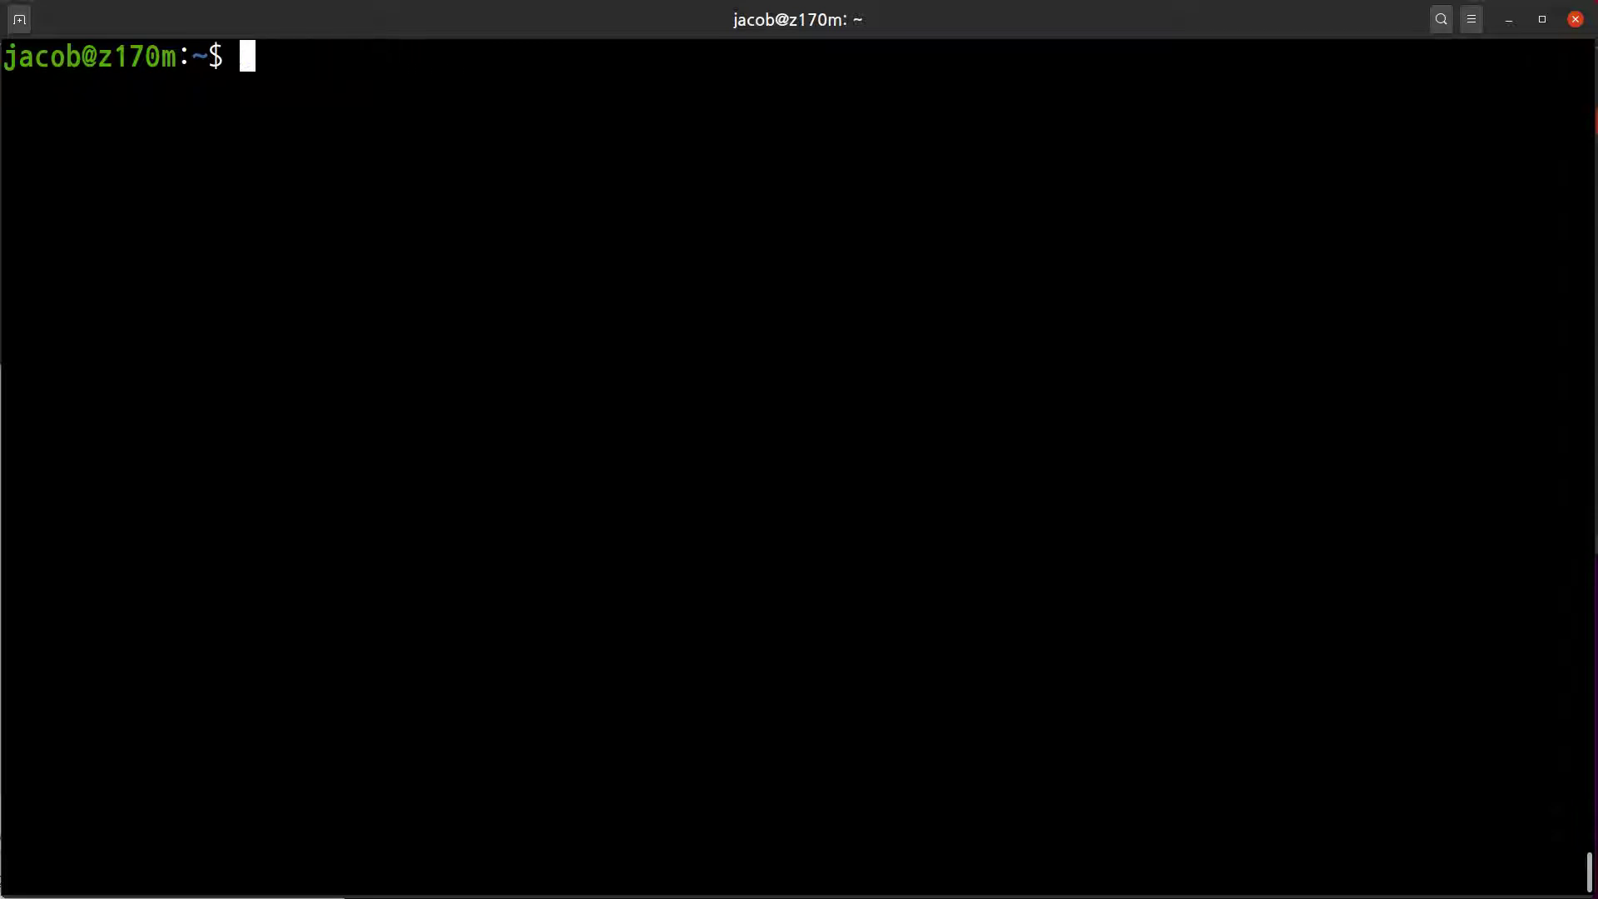
- List the home directory's contents in long format with ls -l and clear the terminal
text(ls -l)
key(Return)
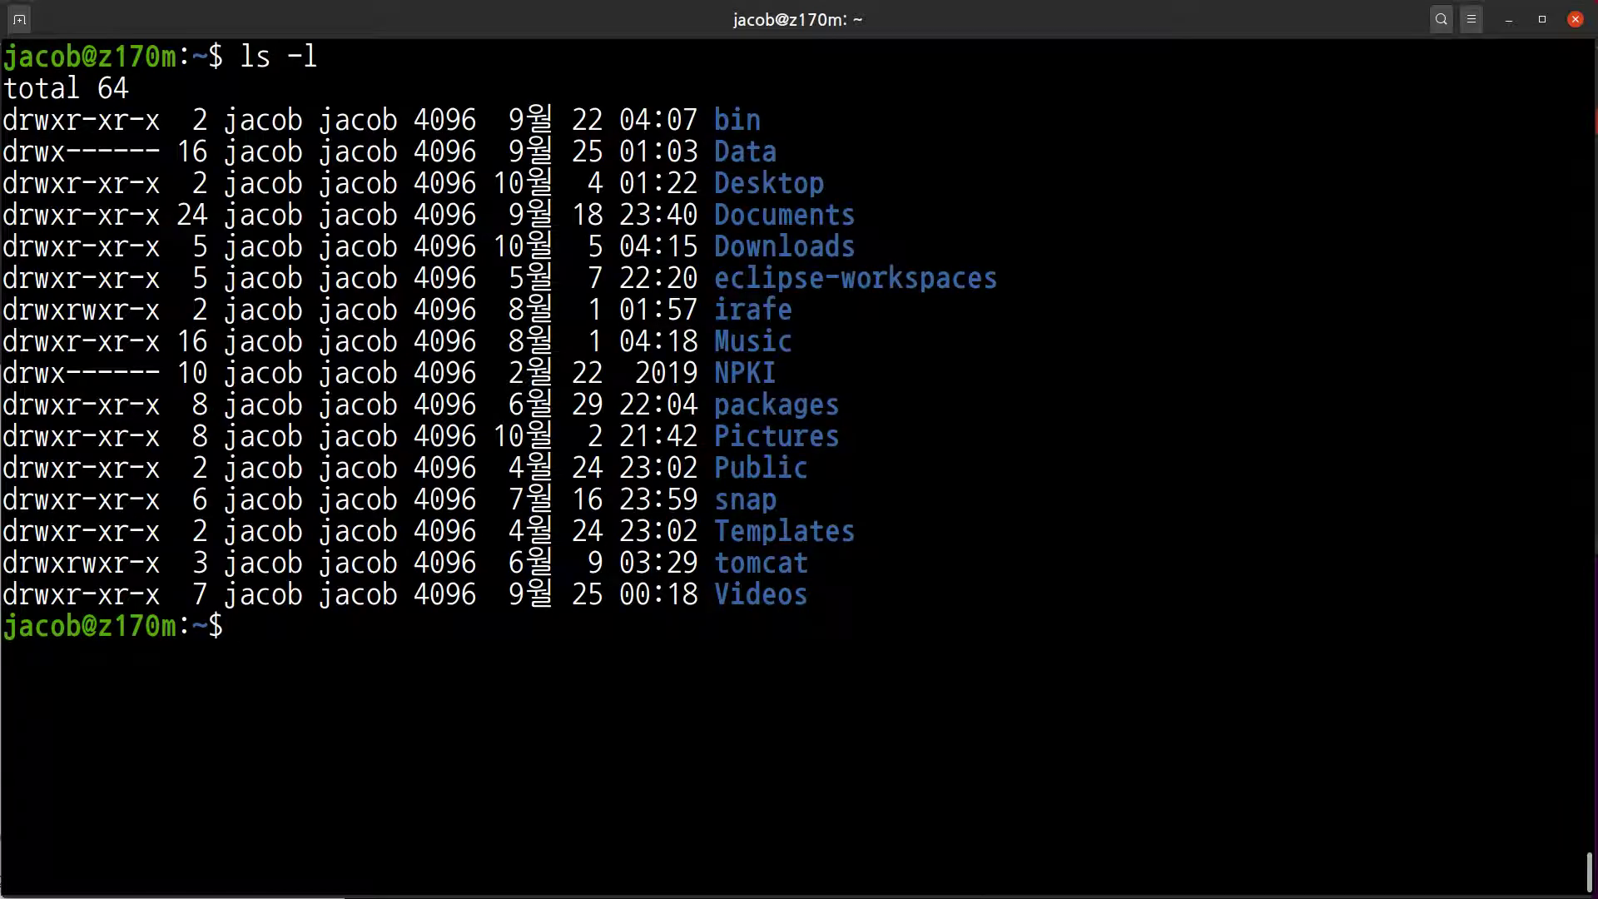
key(ctrl+l)
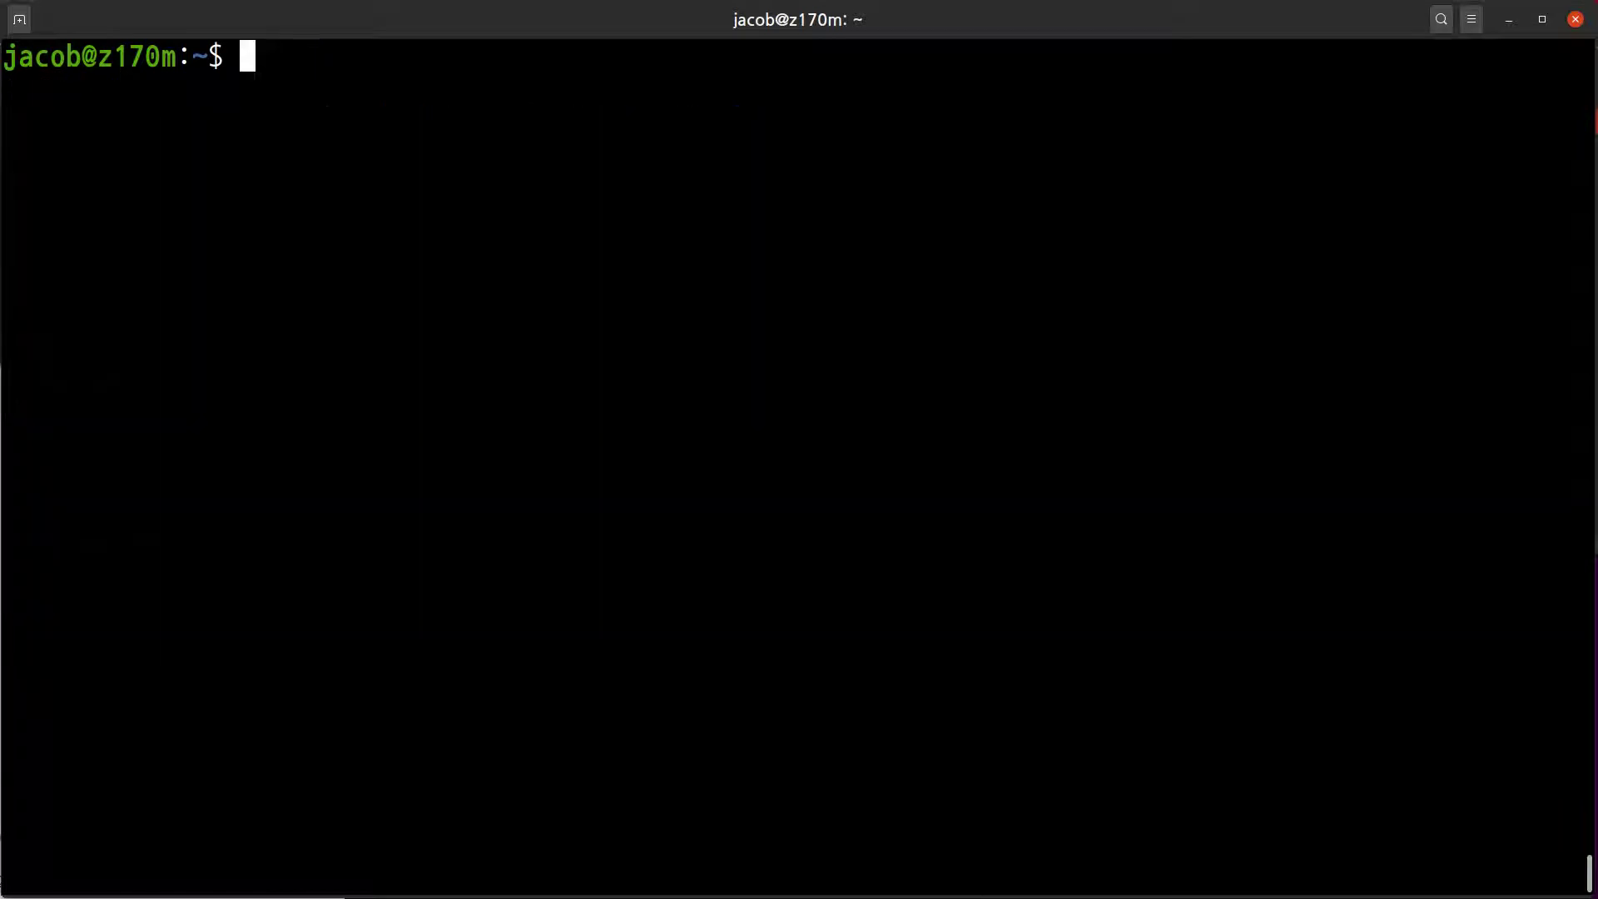
- List all home directory entries, including hidden ones, with ls -al and look through the output
text(ls -al)
key(Return)
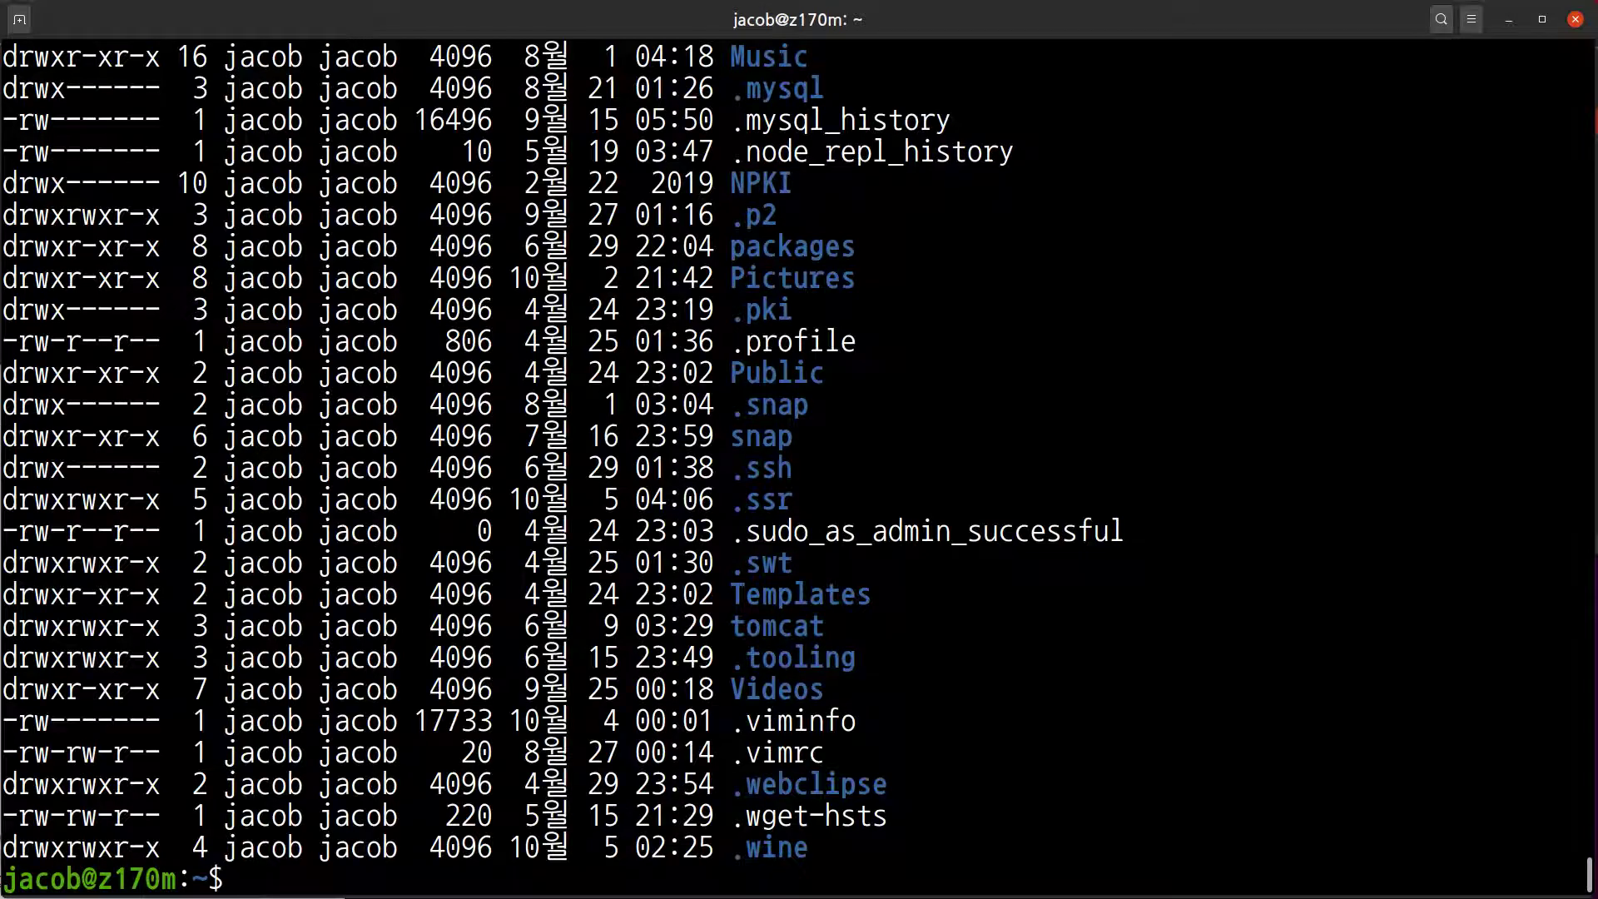
drag(732, 223, 789, 220)
scroll(927, 438, up, 10)
scroll(927, 438, down, 10)
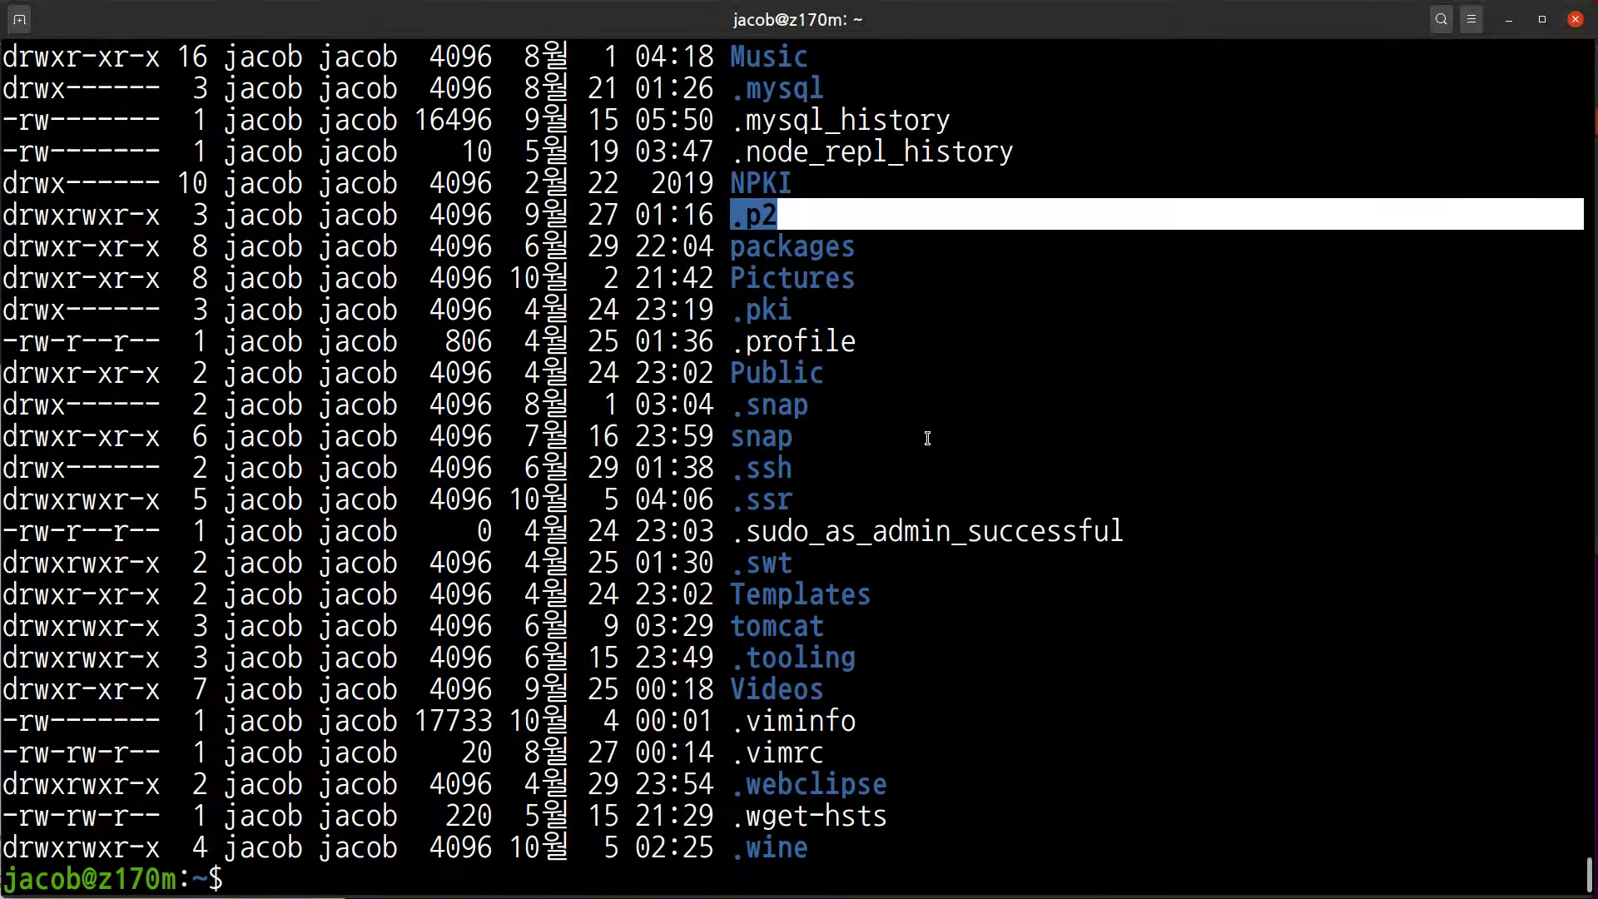
- Clear the terminal and list only the non-hidden home directory entries again with ls -l
key(ctrl+l)
text(ls -l)
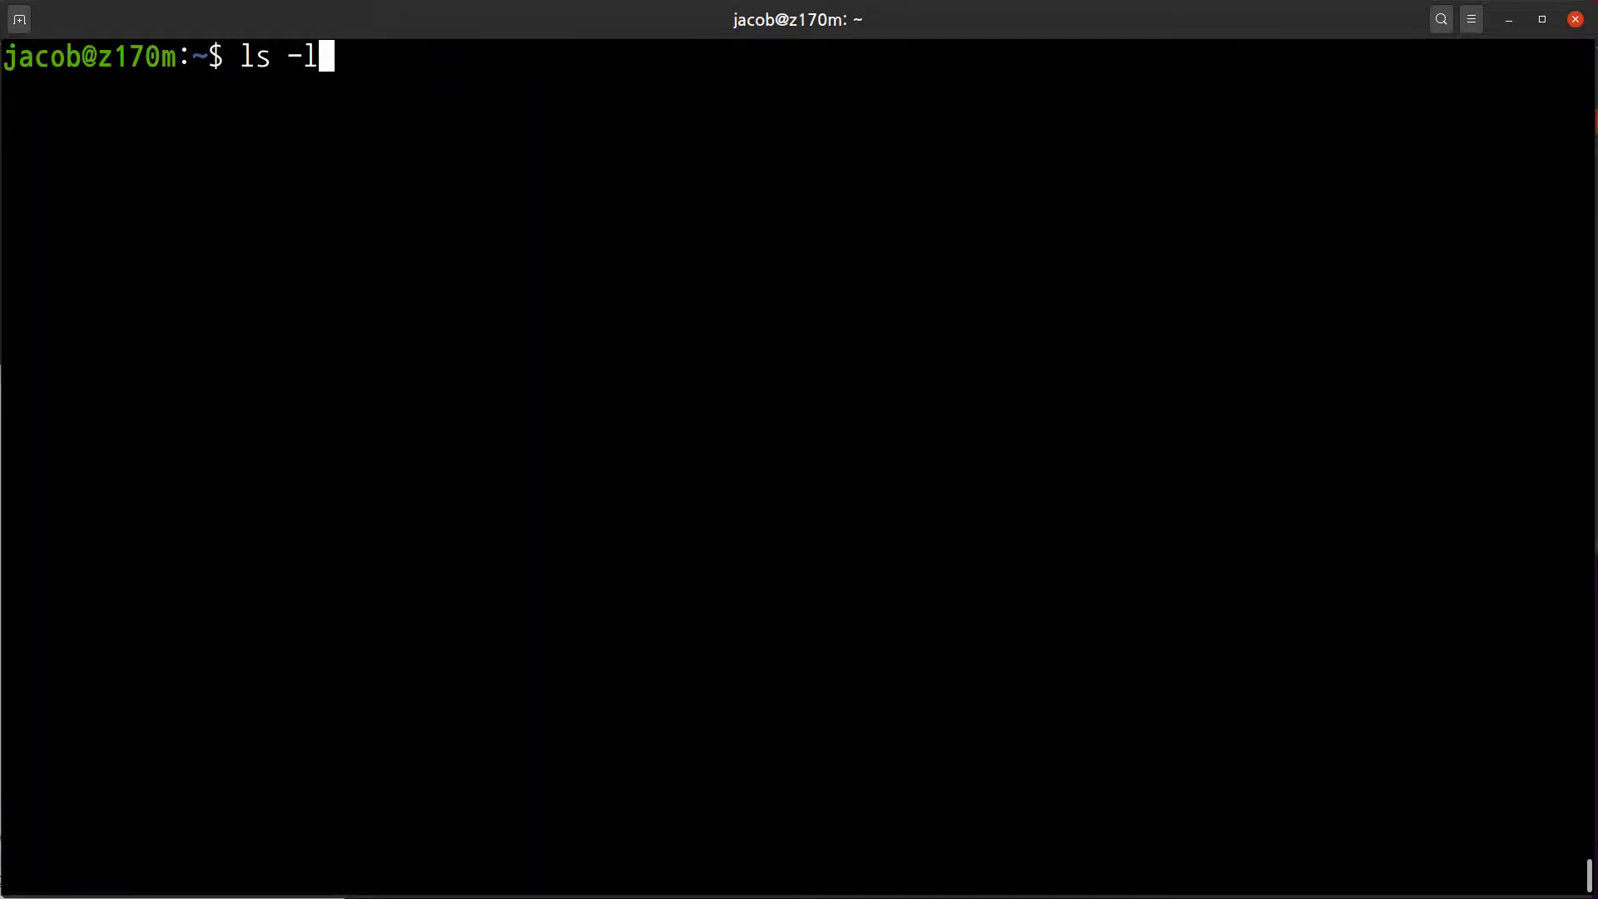
key(Return)
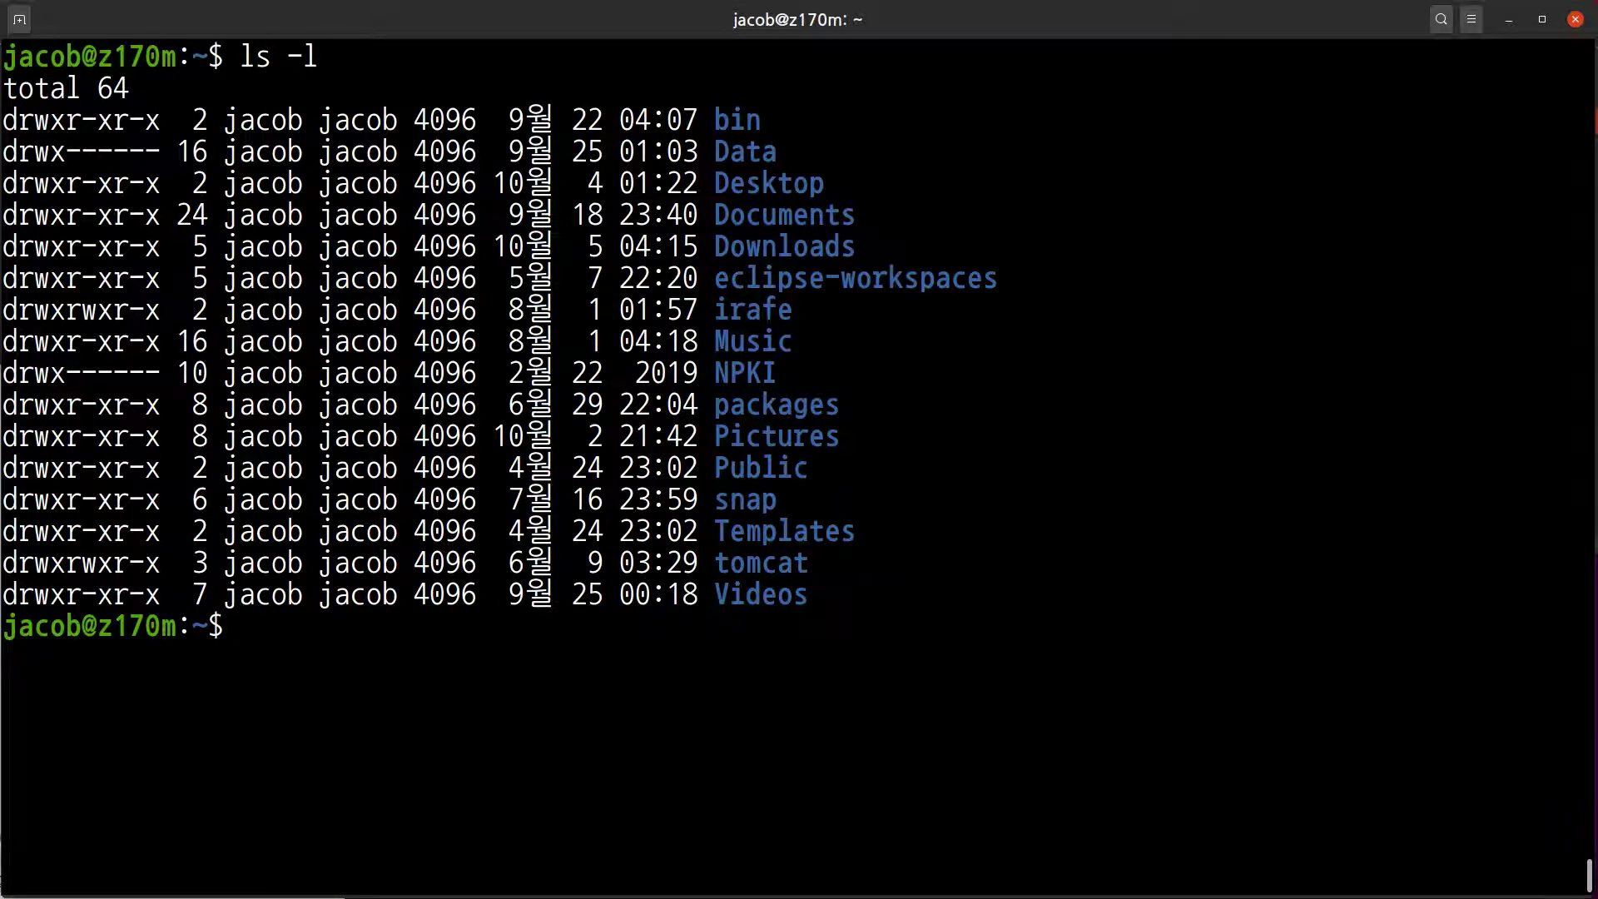
text(cd D)
key(BackSpace)
key(BackSpace)
key(BackSpace)
key(BackSpace)
- On a cleared terminal, change to the Downloads directory and list its contents with ll
key(ctrl+l)
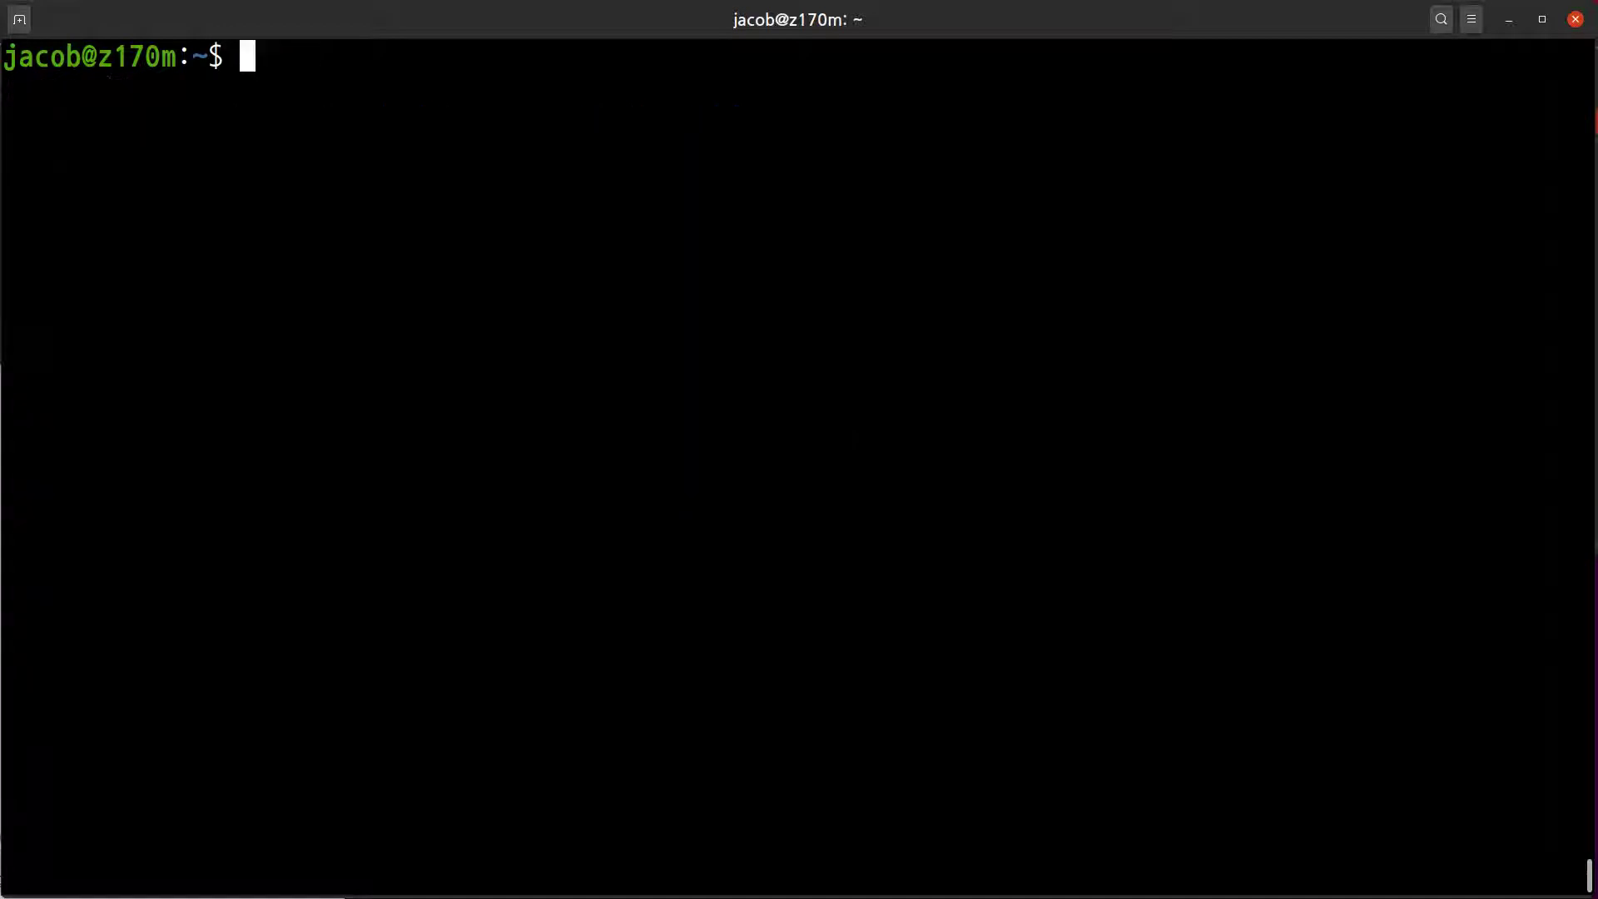
text(cd Dow)
key(Tab)
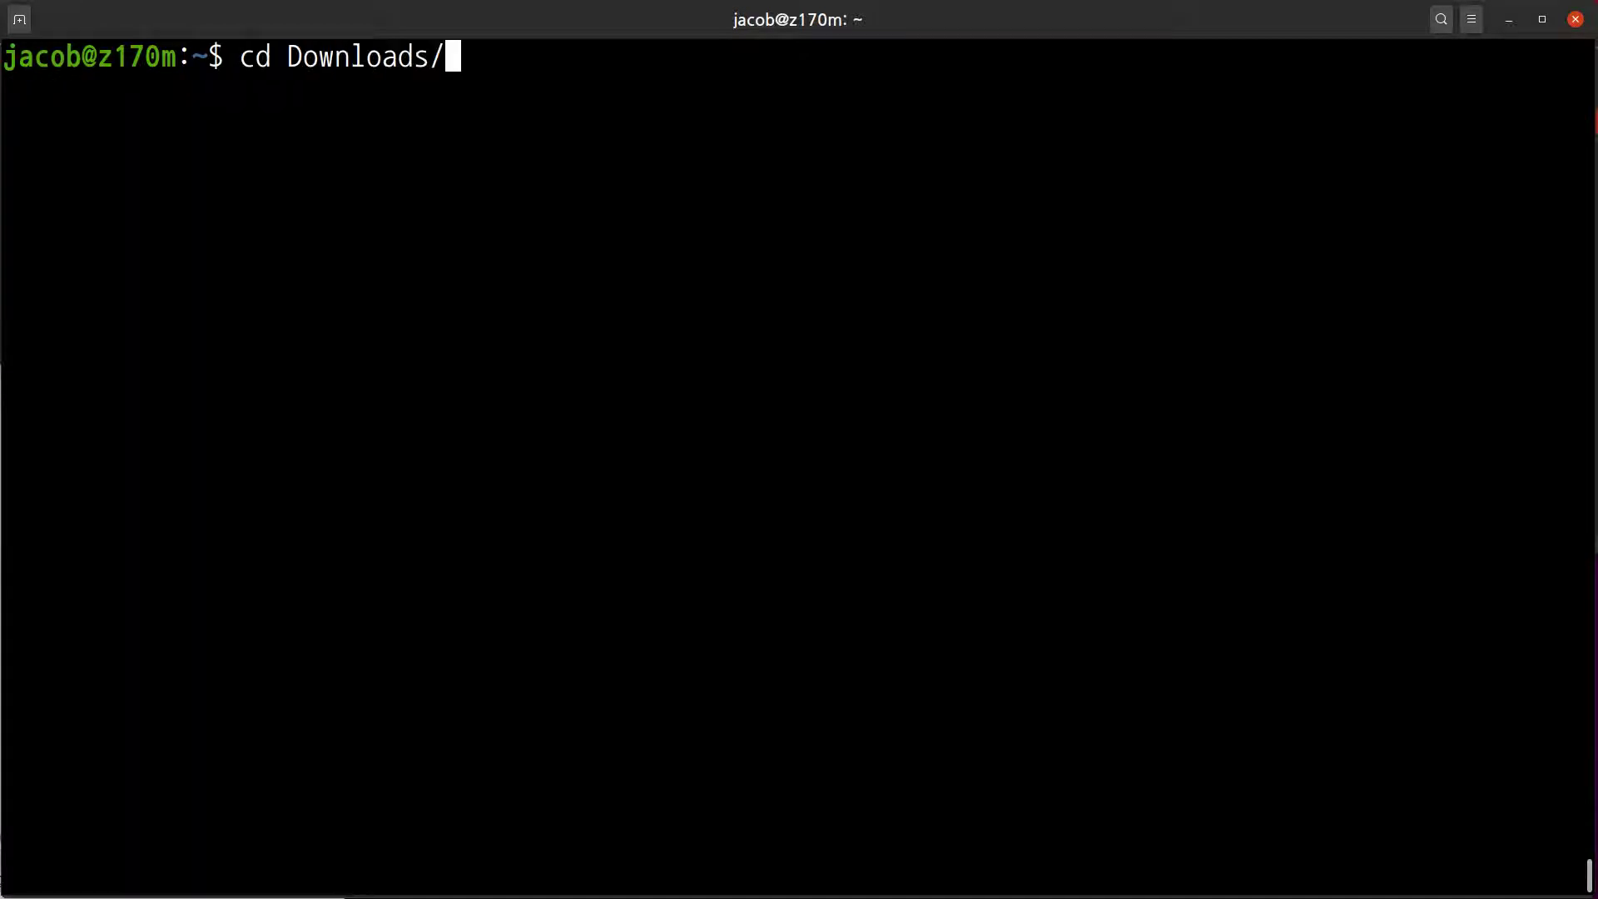
key(Return)
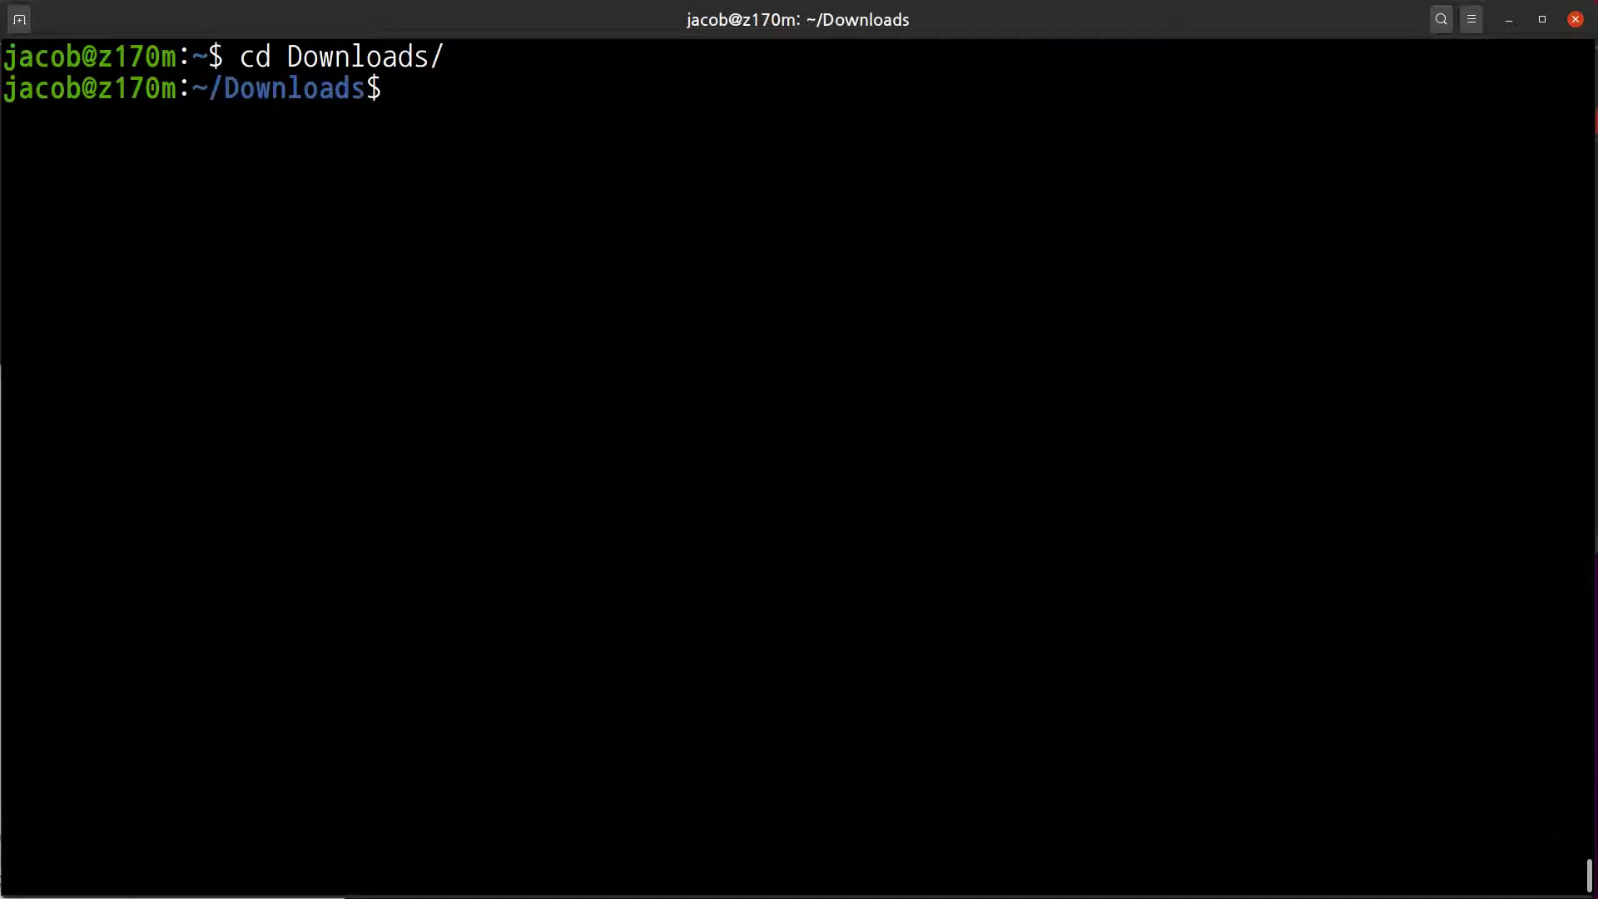
text(ll)
key(Return)
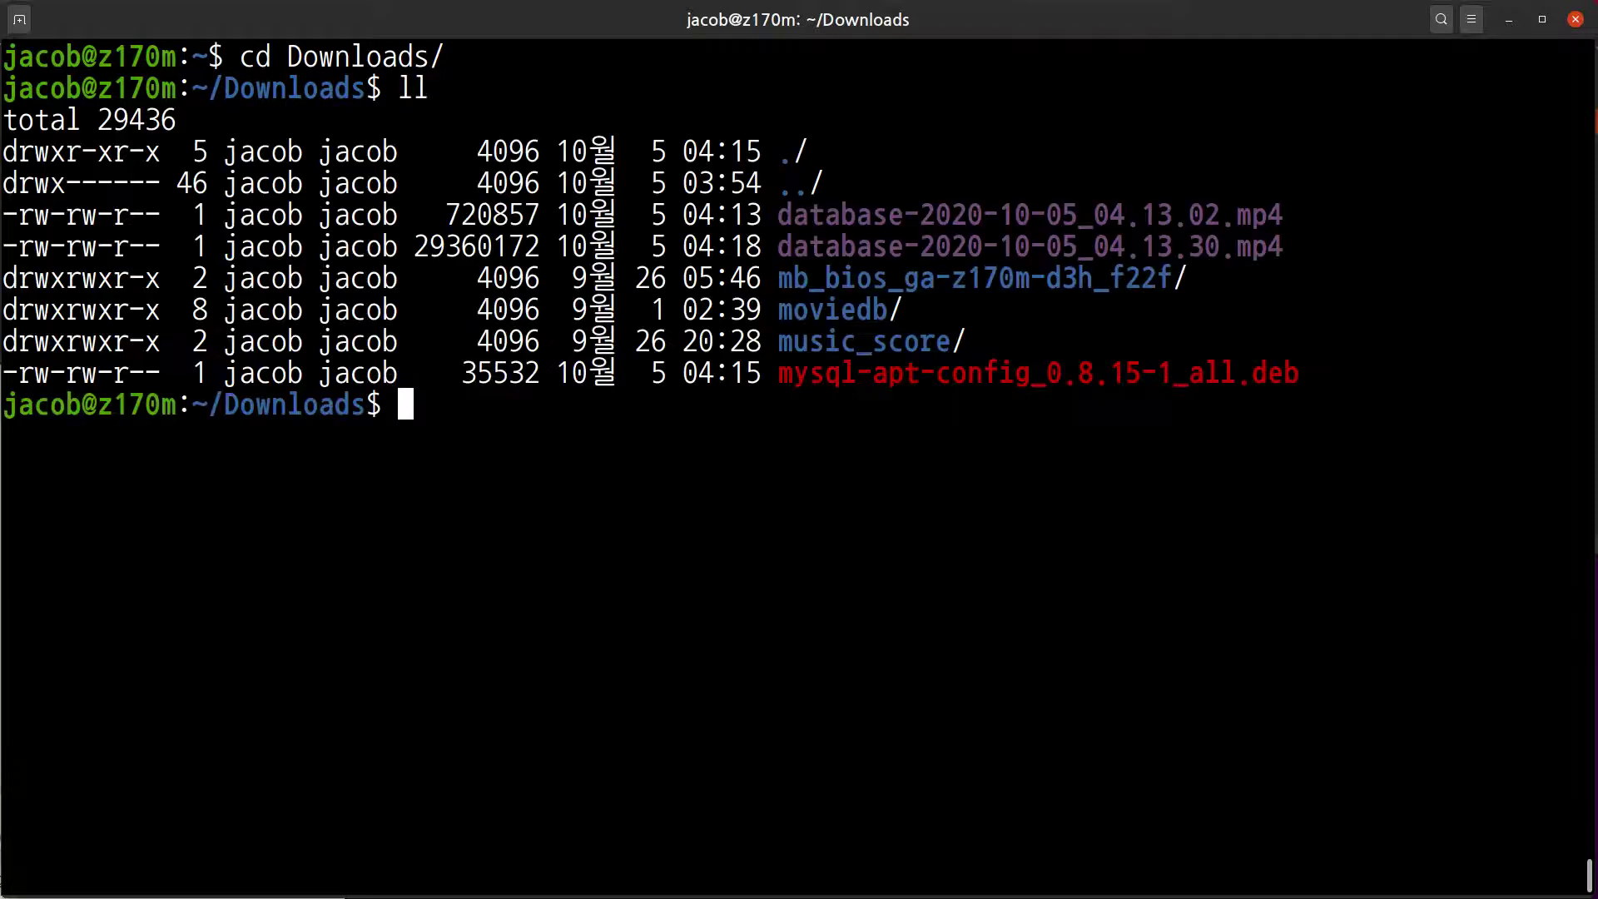
text(sudo d)
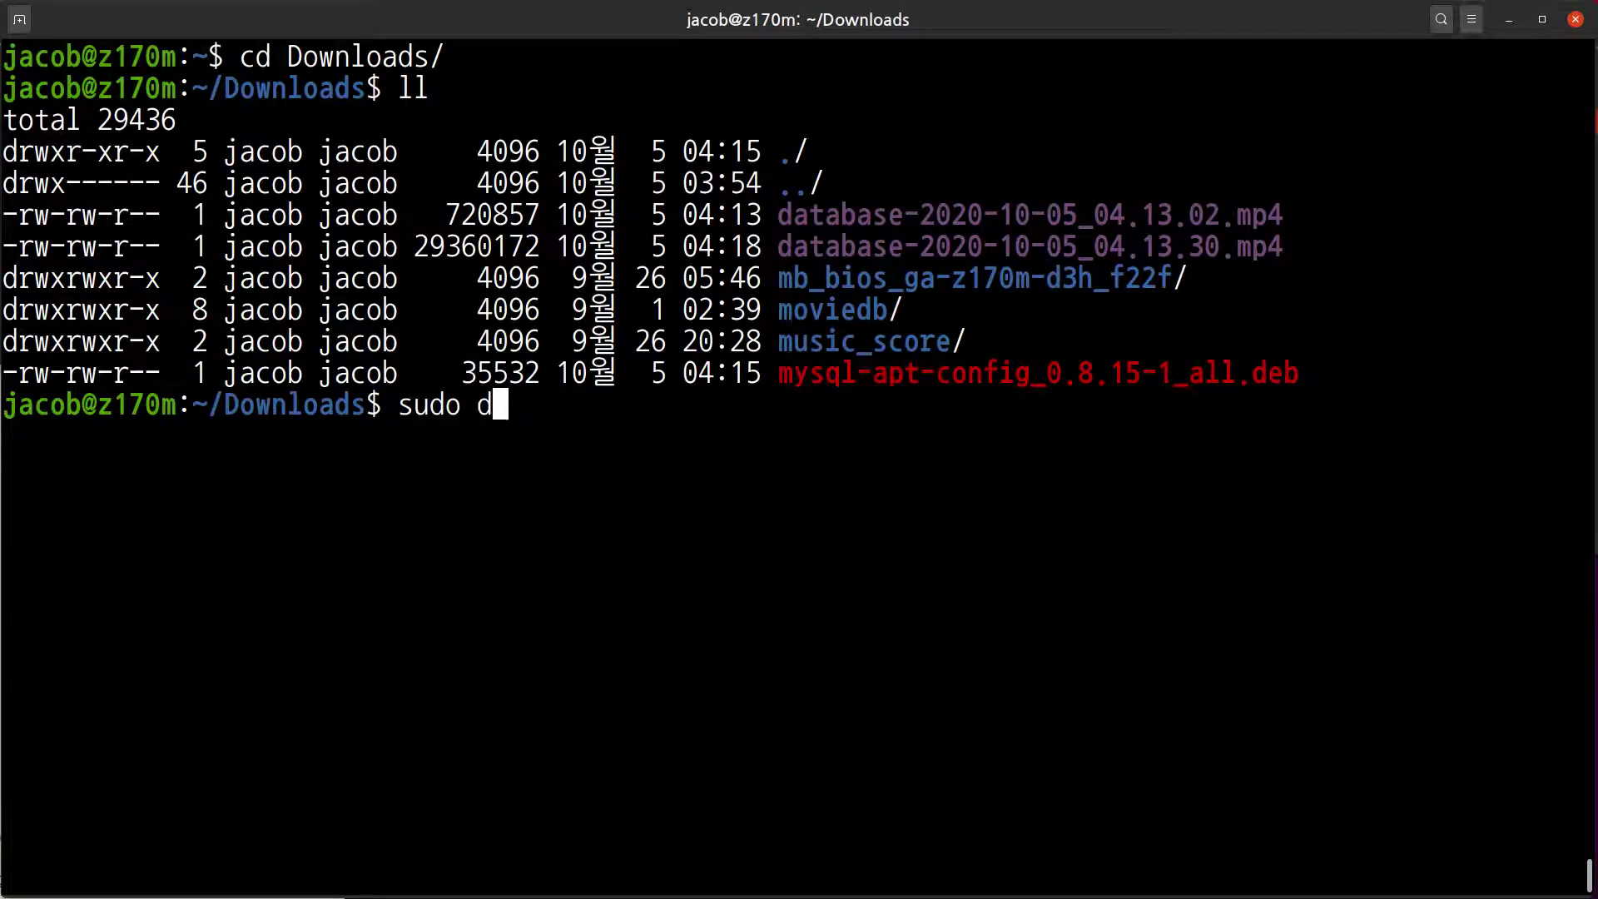
text(pkg -i m)
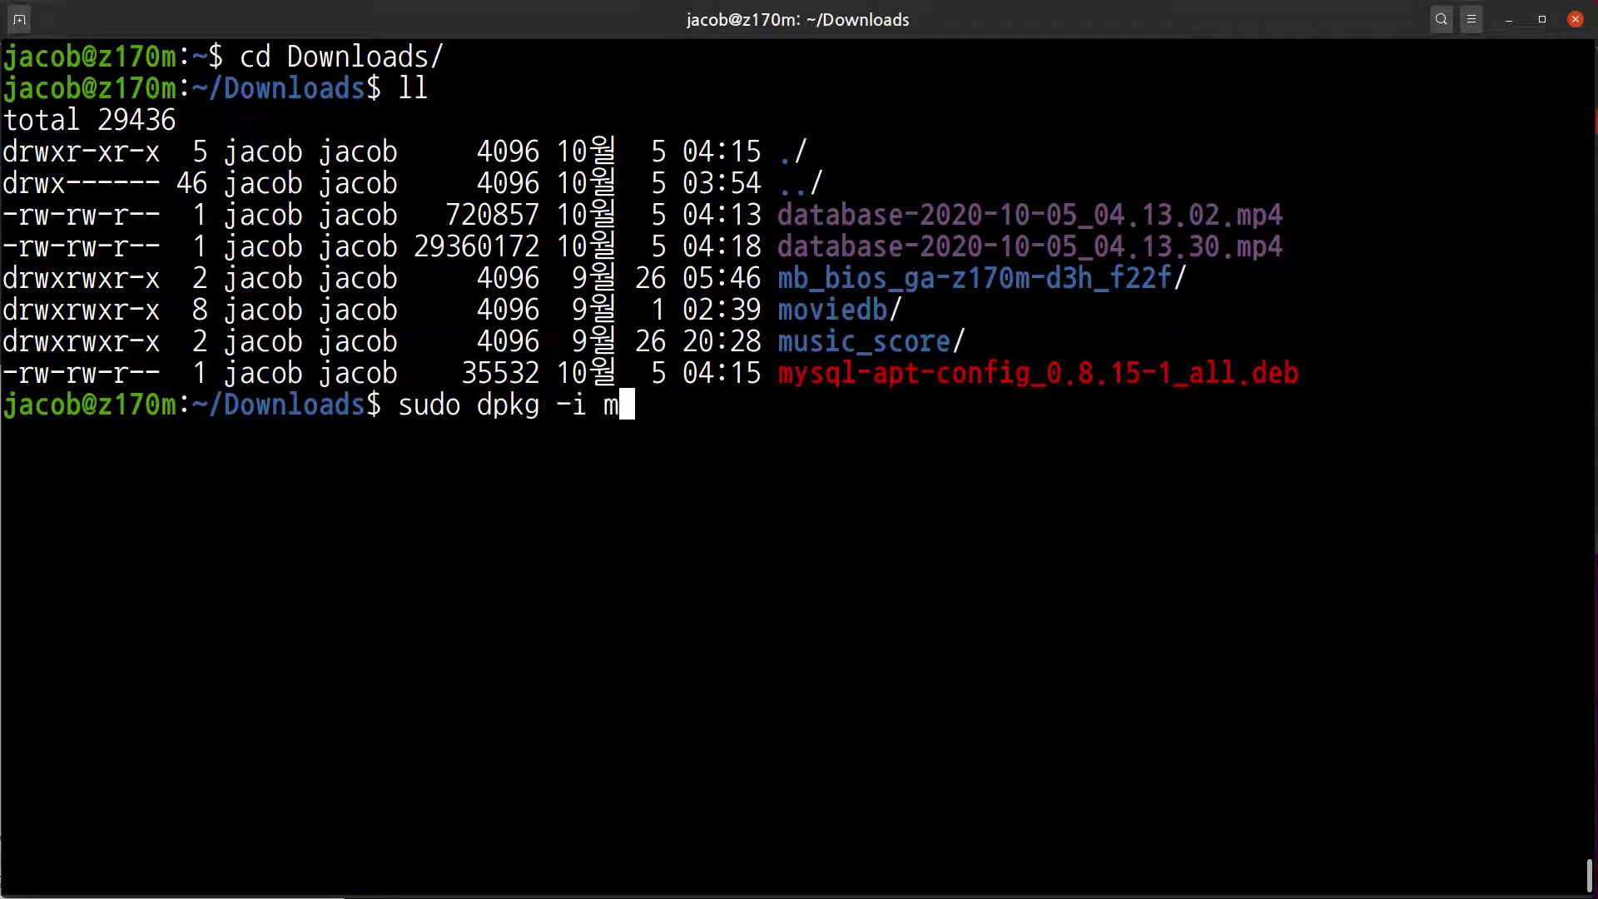
key(Tab)
key(BackSpace)
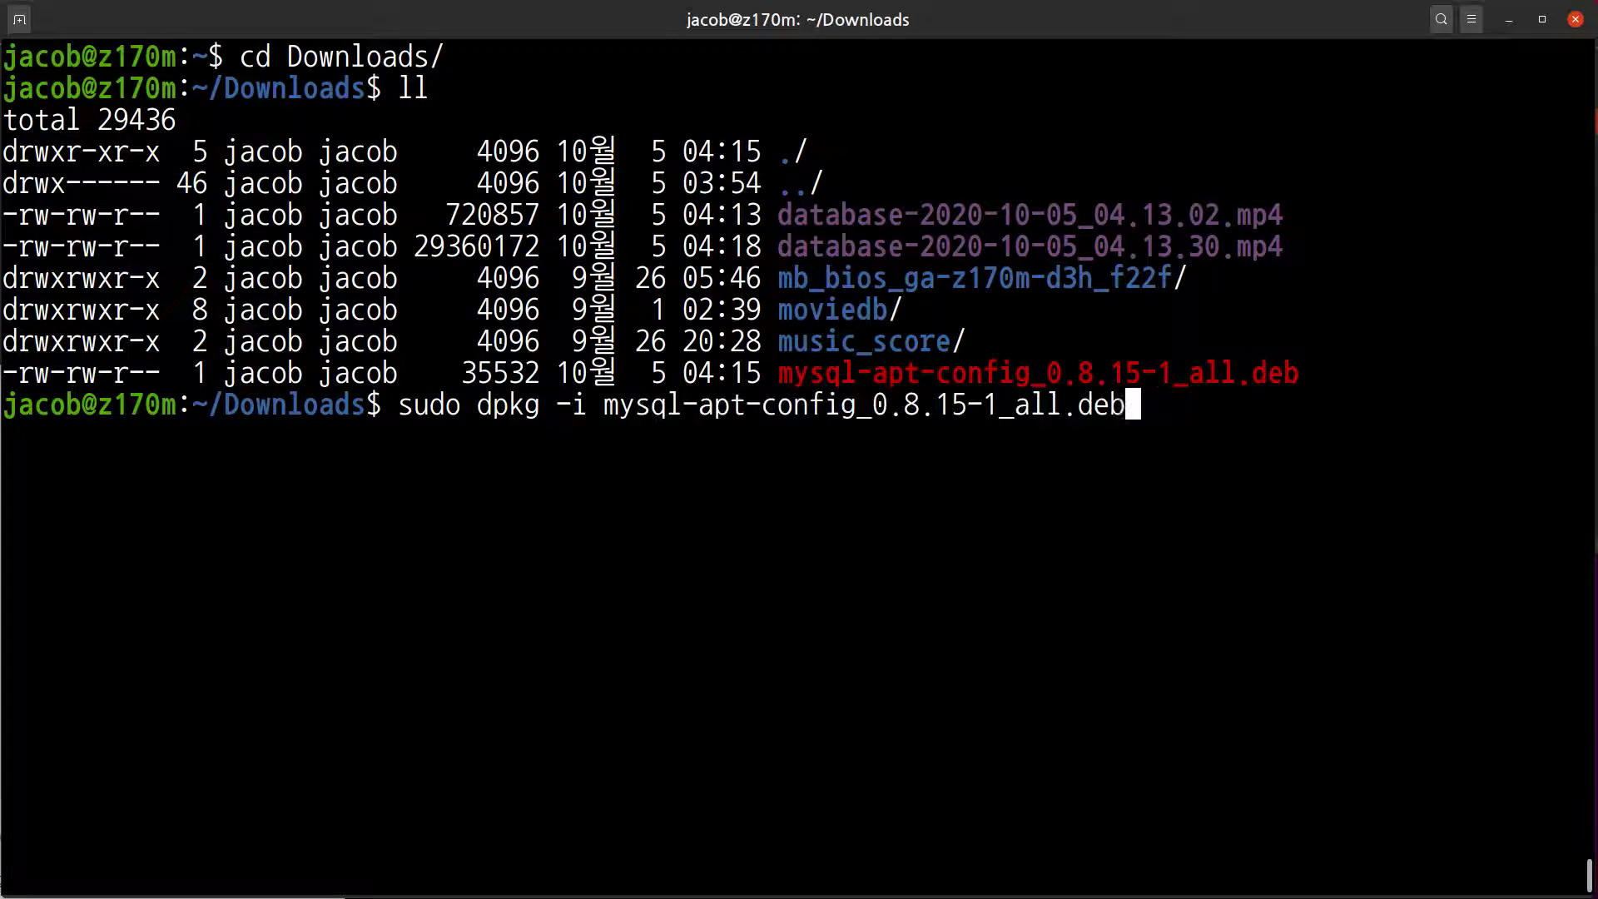
key(BackSpace)
key(BackSpace)
key(BackSpace)
key(BackSpace)
key(BackSpace)
key(BackSpace)
key(BackSpace)
key(BackSpace)
key(BackSpace)
key(BackSpace)
key(BackSpace)
key(BackSpace)
key(BackSpace)
key(BackSpace)
key(BackSpace)
key(BackSpace)
key(BackSpace)
key(BackSpace)
key(BackSpace)
key(BackSpace)
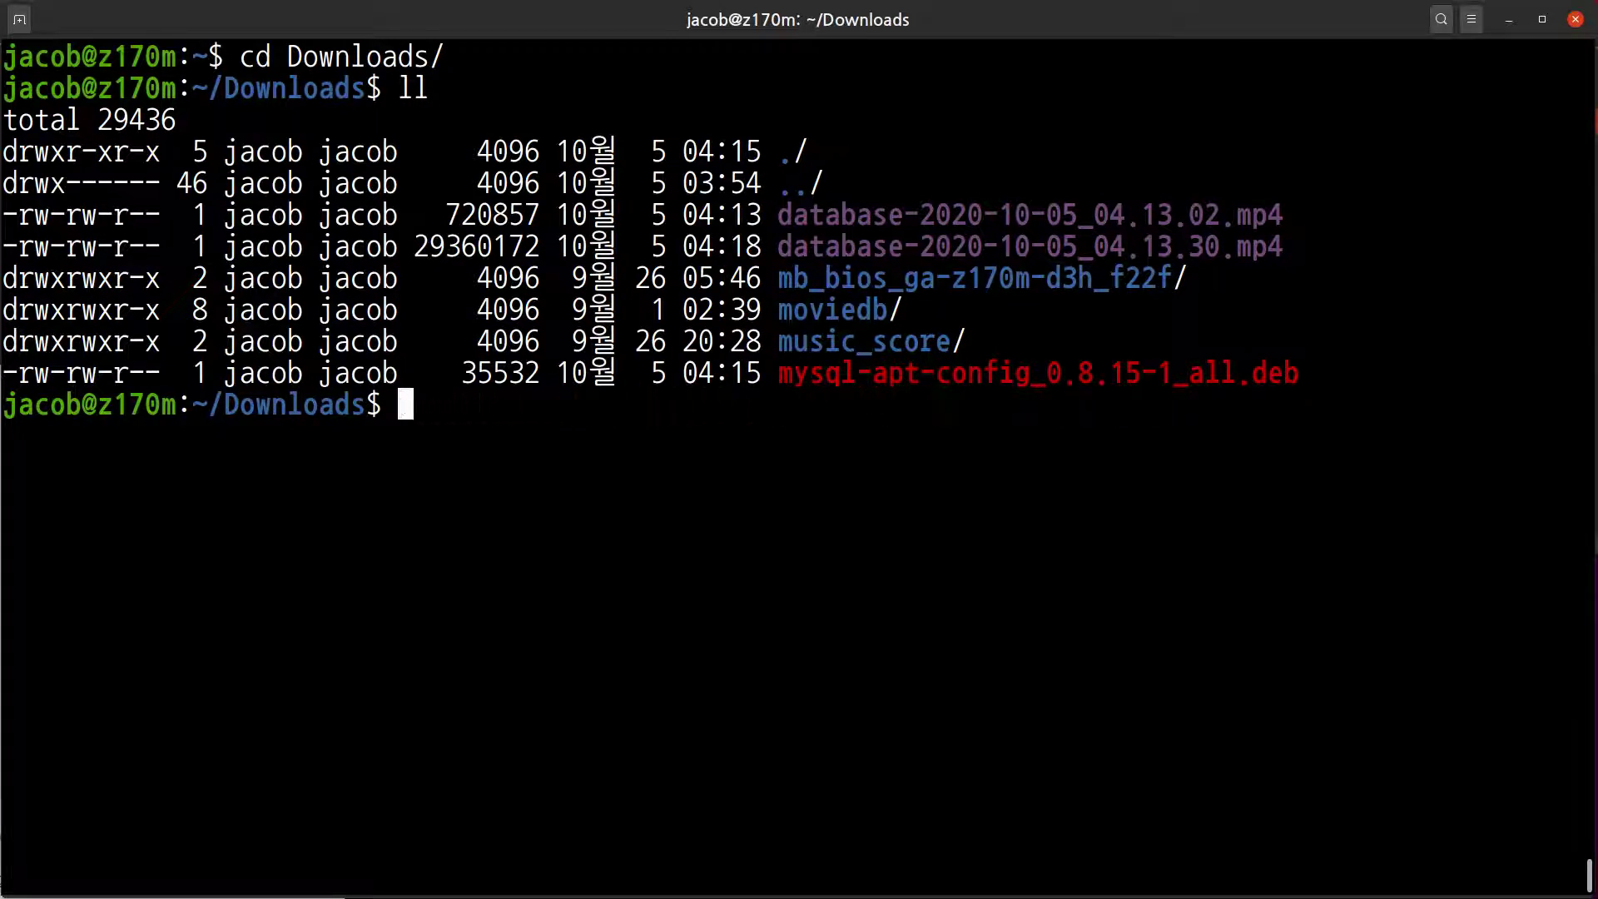
- Return to the home directory with cd and clear the terminal
text(cd)
key(Return)
key(ctrl+l)
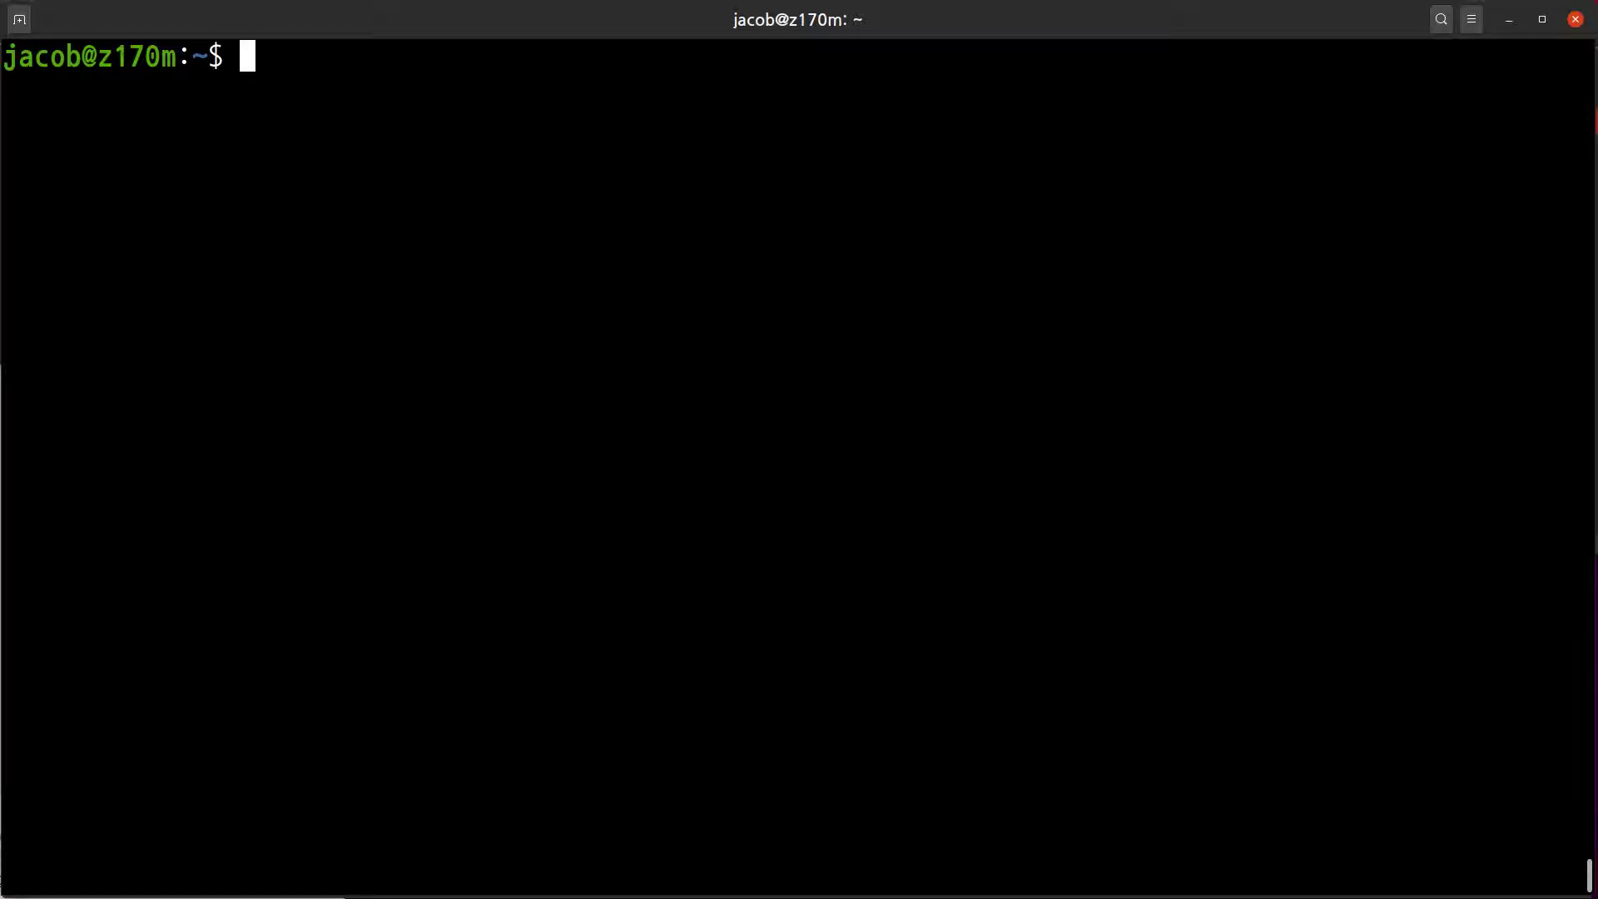
text(sudo dpkg -)
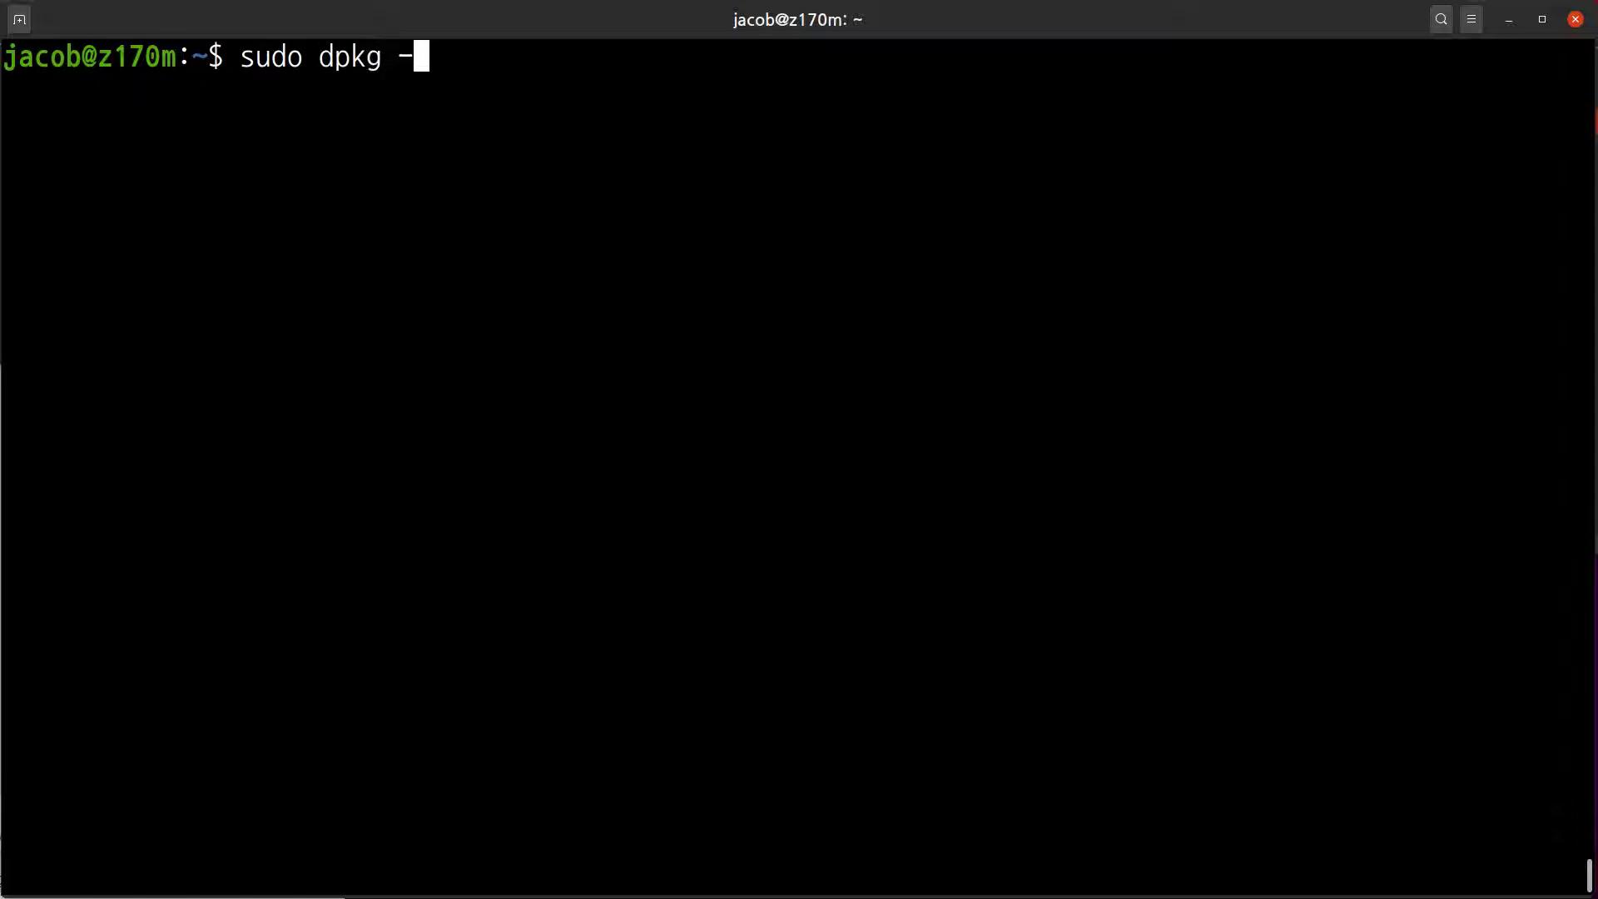
text(i Do)
key(Tab)
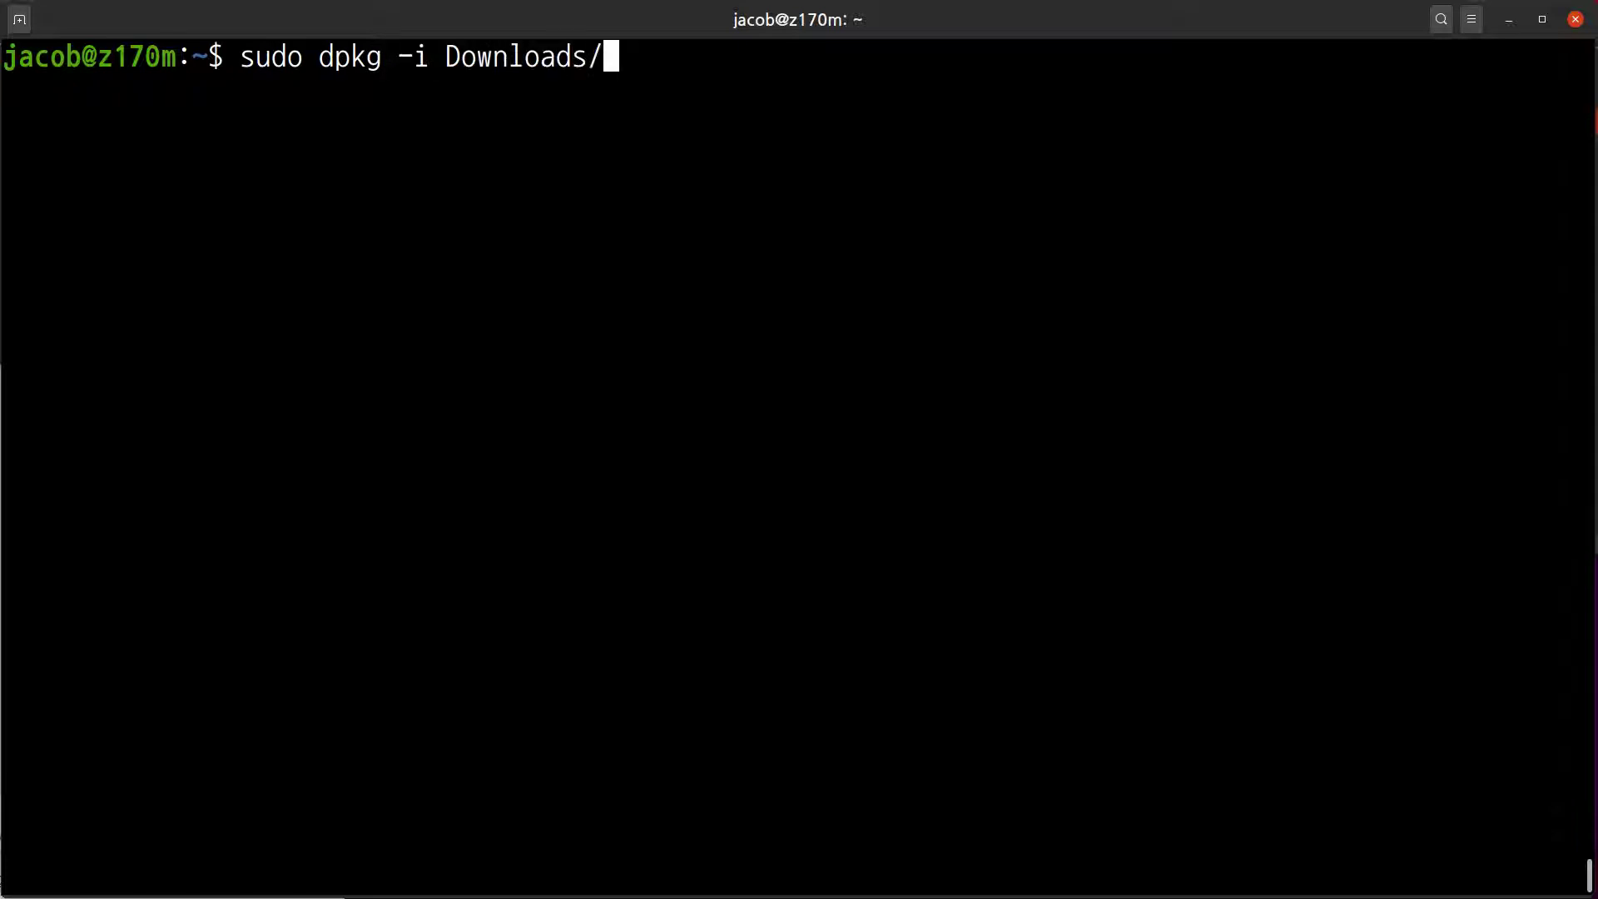
text(m)
key(Tab)
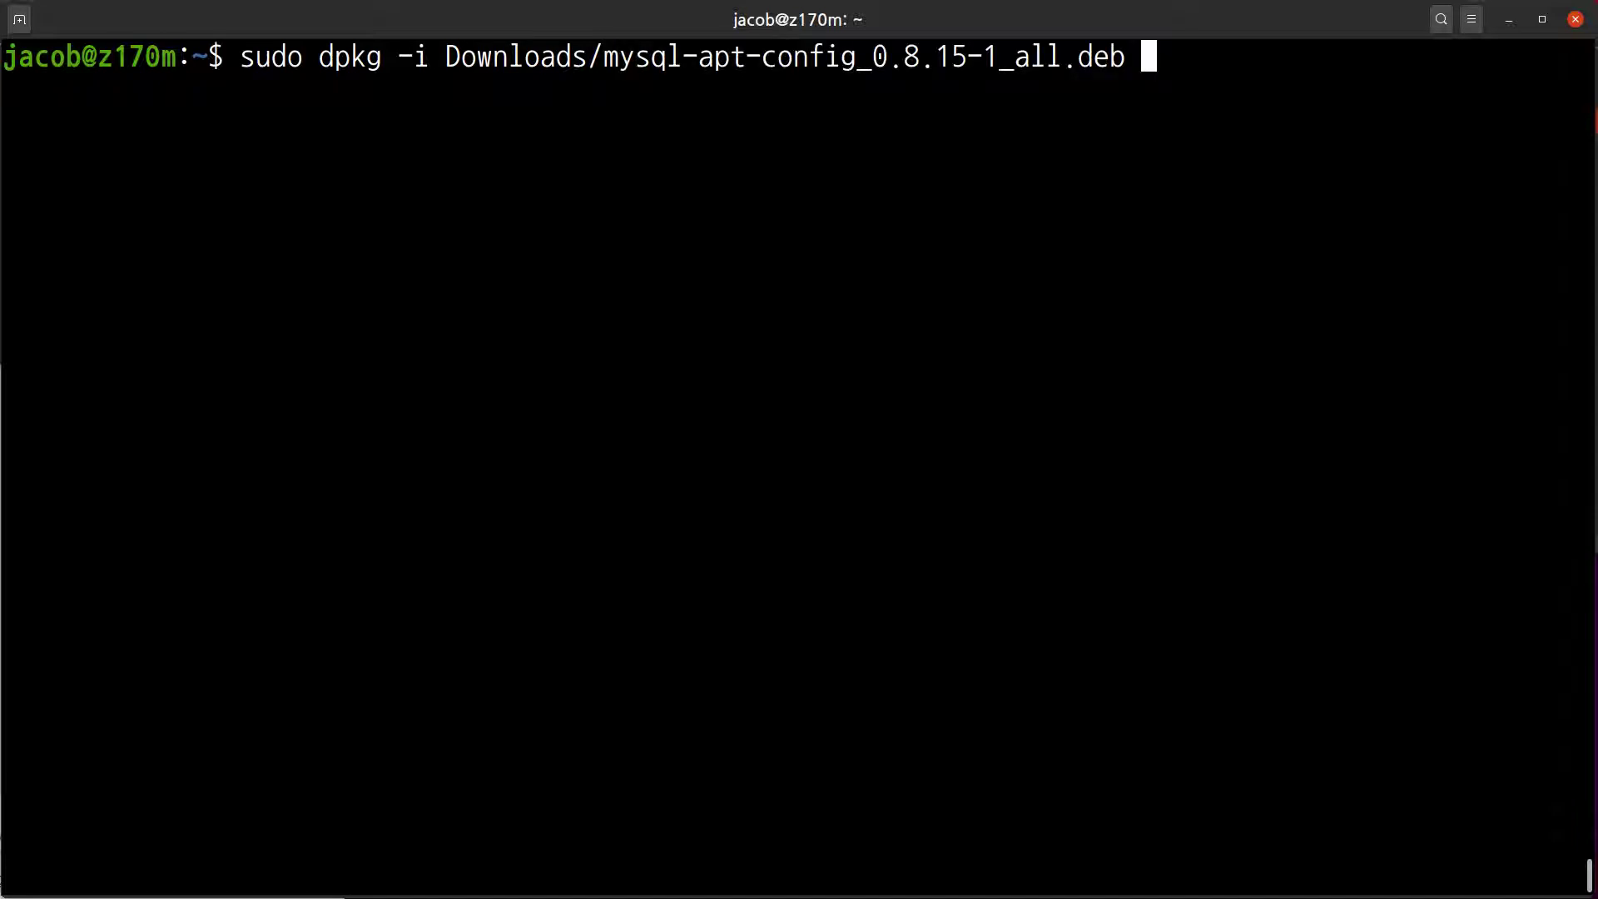
key(BackSpace)
key(BackSpace)
key(BackSpace)
key(BackSpace)
key(BackSpace)
key(BackSpace)
key(BackSpace)
key(BackSpace)
key(BackSpace)
key(BackSpace)
key(BackSpace)
key(BackSpace)
key(BackSpace)
key(BackSpace)
key(BackSpace)
key(BackSpace)
key(BackSpace)
key(BackSpace)
key(BackSpace)
key(BackSpace)
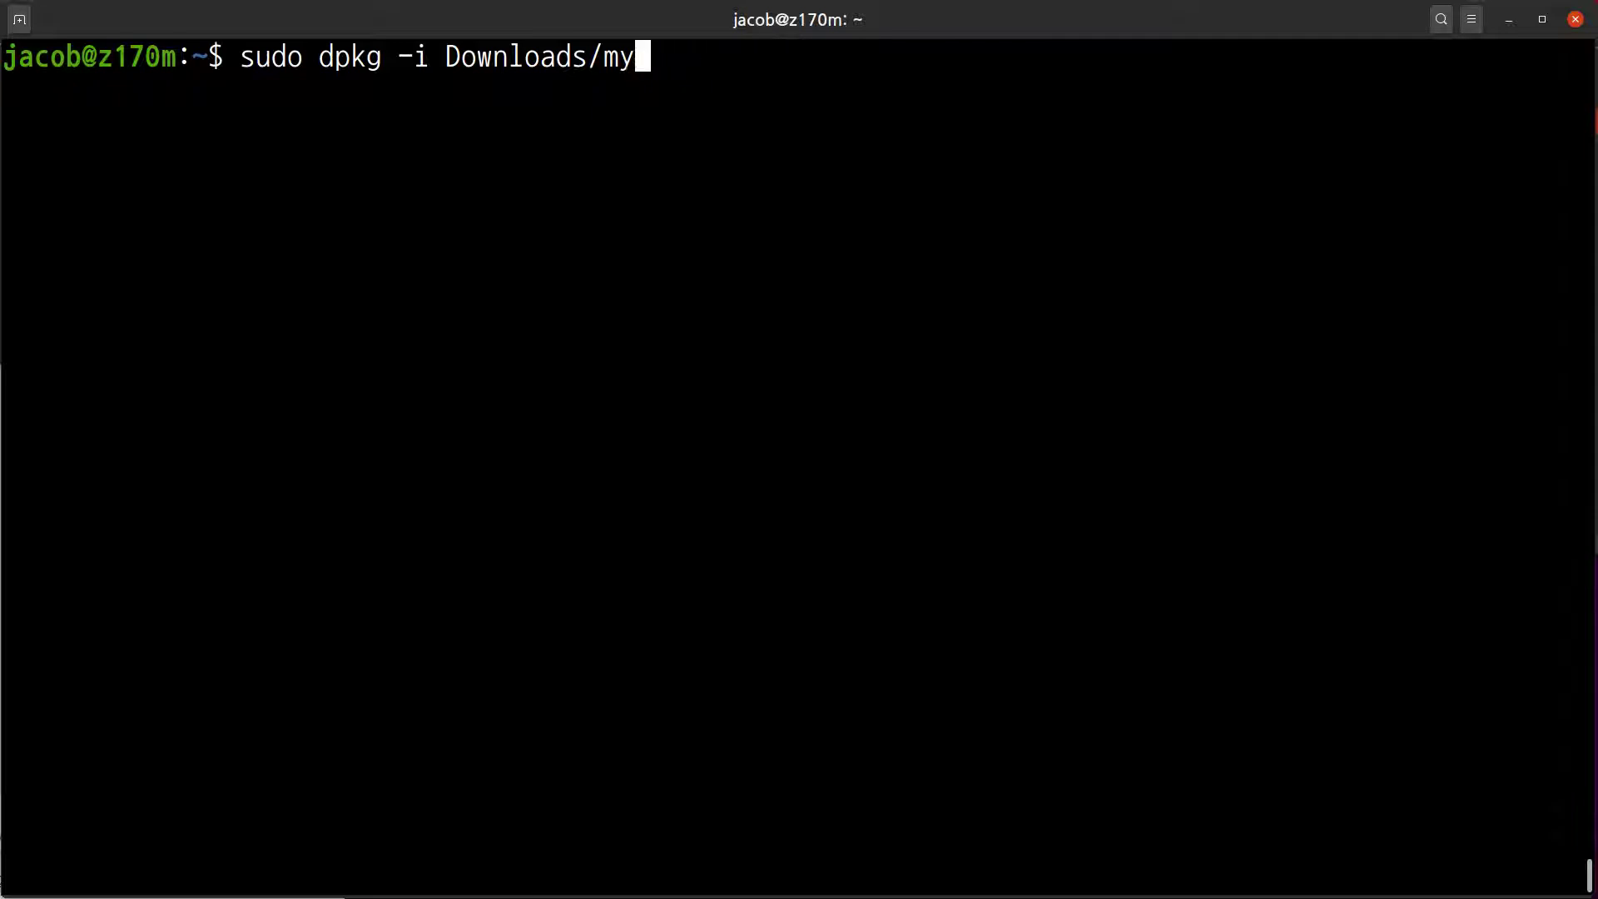
key(BackSpace)
key(BackSpace)
key(BackSpace)
key(BackSpace)
key(BackSpace)
key(BackSpace)
key(BackSpace)
key(BackSpace)
key(BackSpace)
key(BackSpace)
key(BackSpace)
key(BackSpace)
text(~)
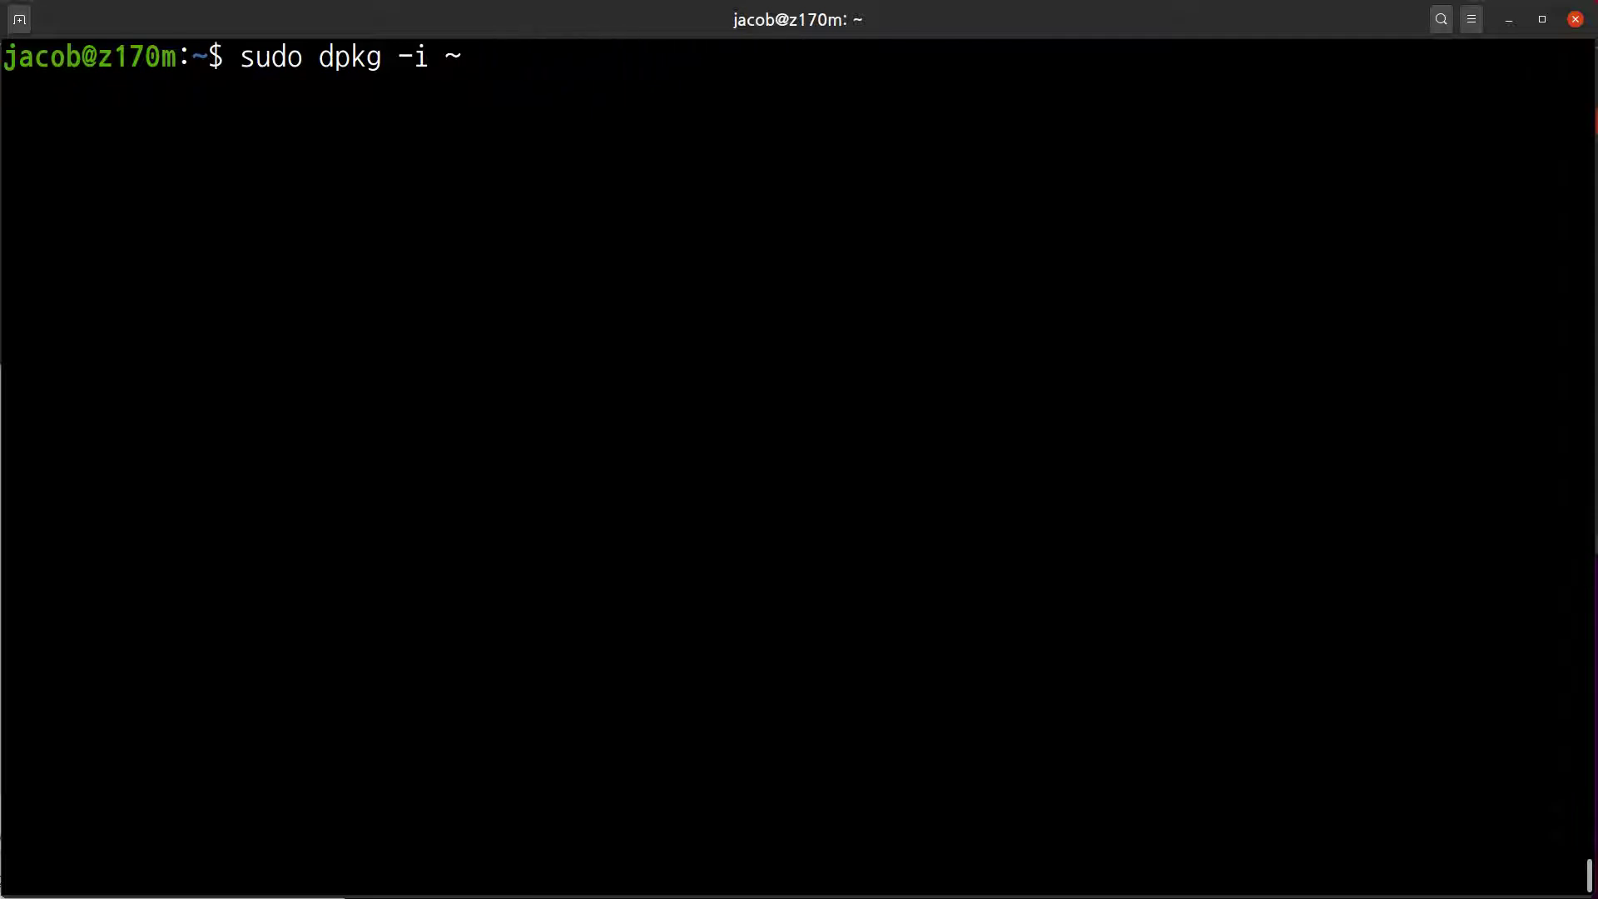
text(/Do)
key(Tab)
text(my)
key(Tab)
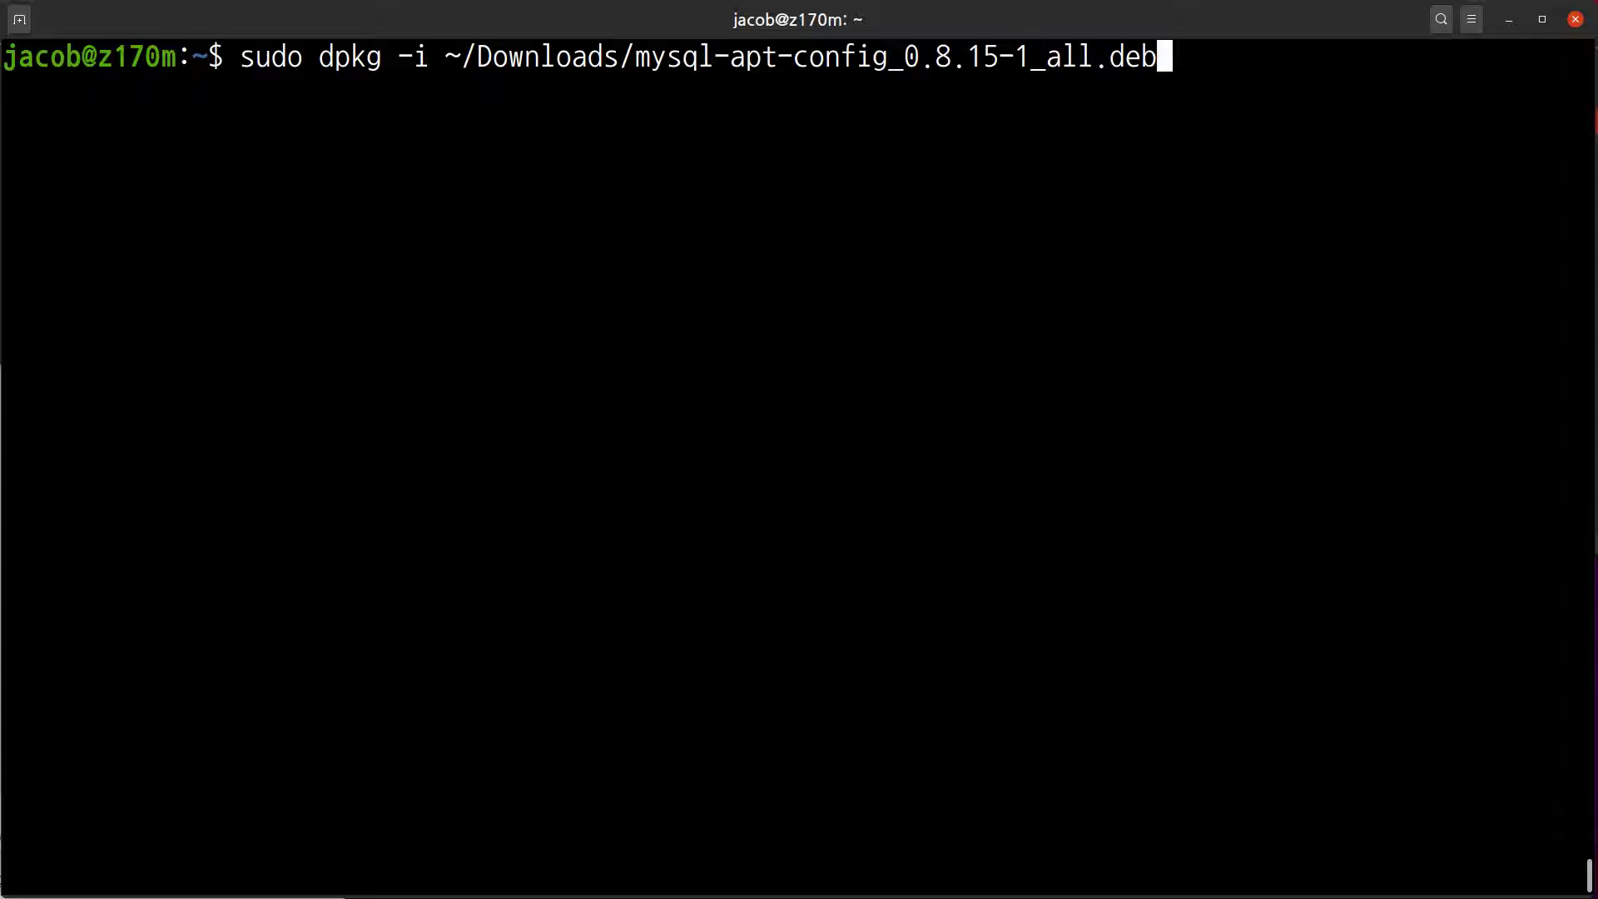
key(BackSpace)
key(BackSpace)
key(BackSpace)
key(BackSpace)
key(BackSpace)
key(BackSpace)
key(BackSpace)
key(BackSpace)
key(BackSpace)
key(BackSpace)
key(BackSpace)
key(BackSpace)
key(BackSpace)
key(BackSpace)
key(BackSpace)
key(BackSpace)
key(BackSpace)
key(BackSpace)
key(BackSpace)
key(BackSpace)
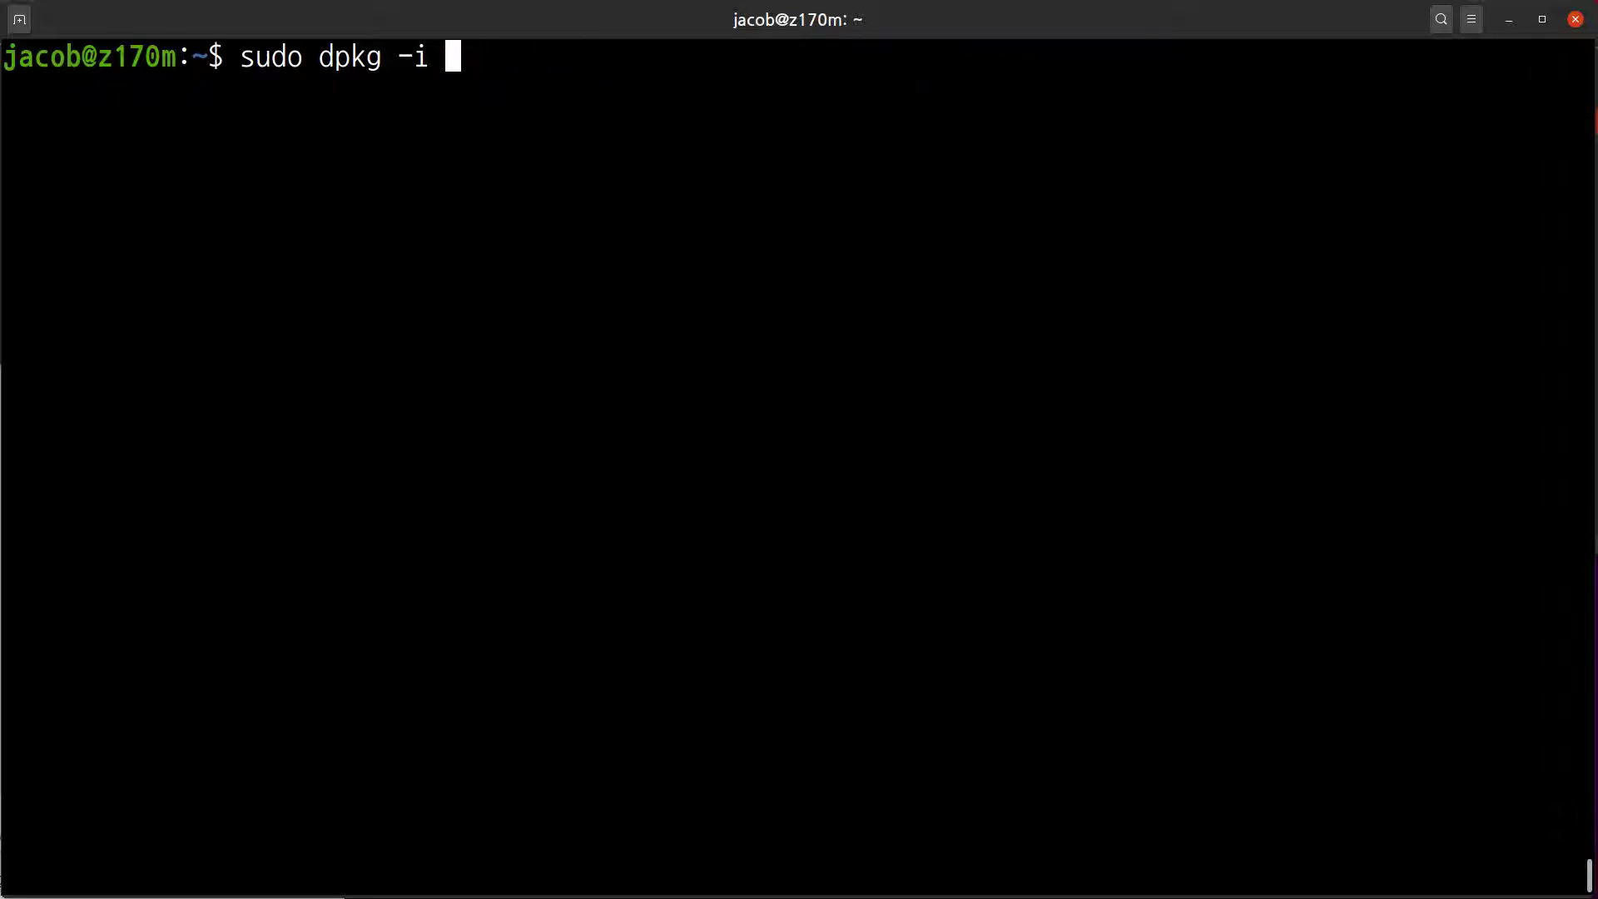
text(/home/jacob)
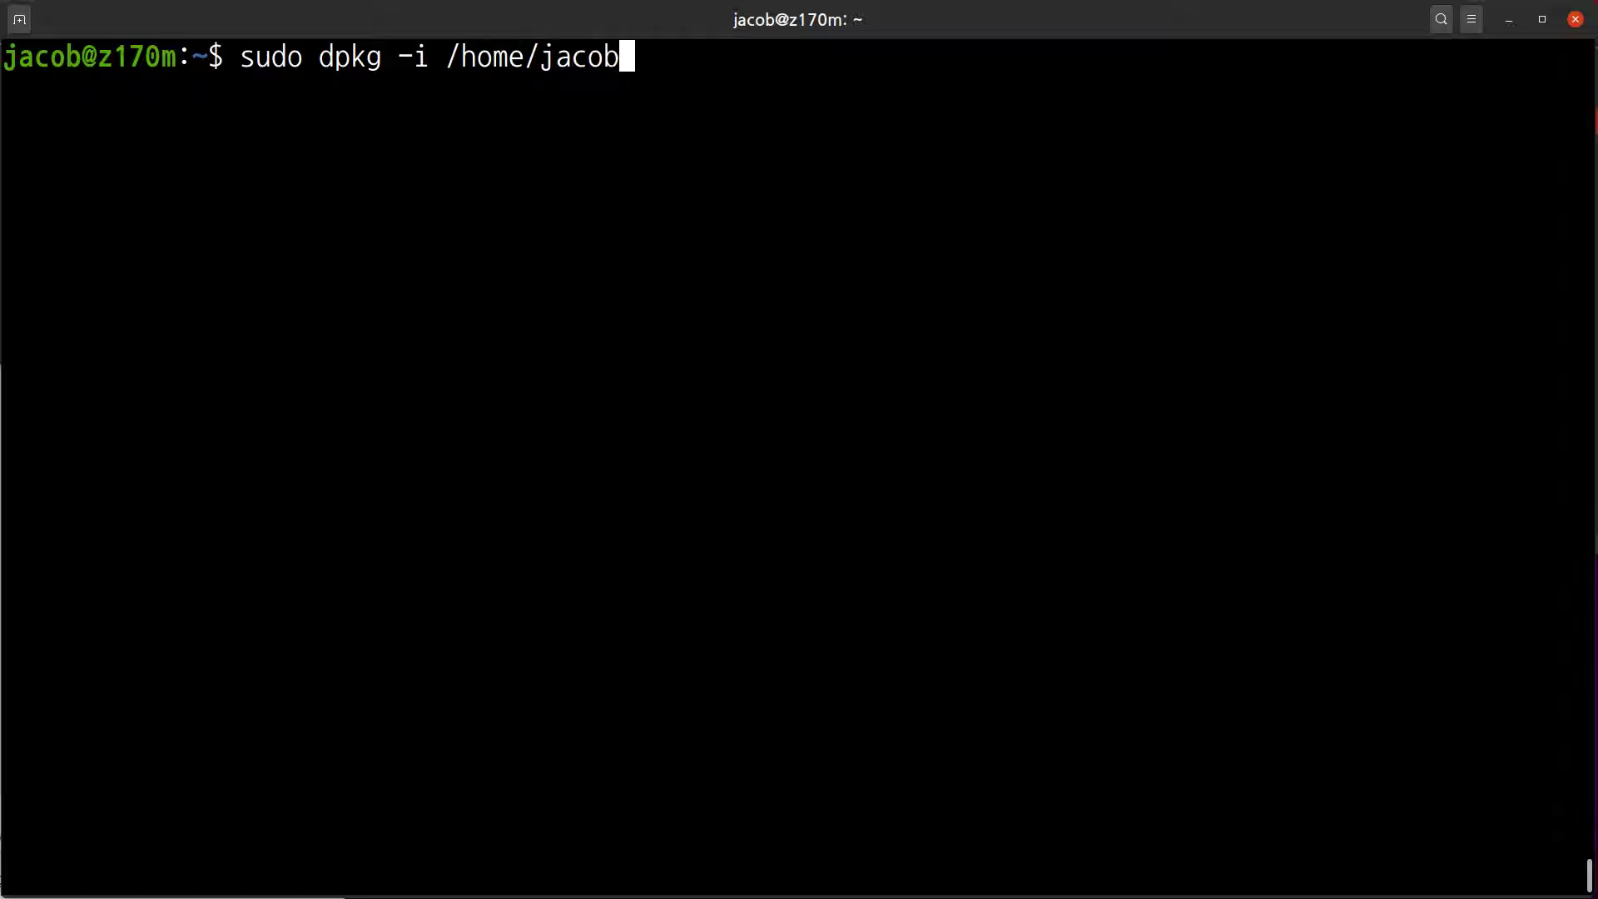
text(/Dow)
key(Tab)
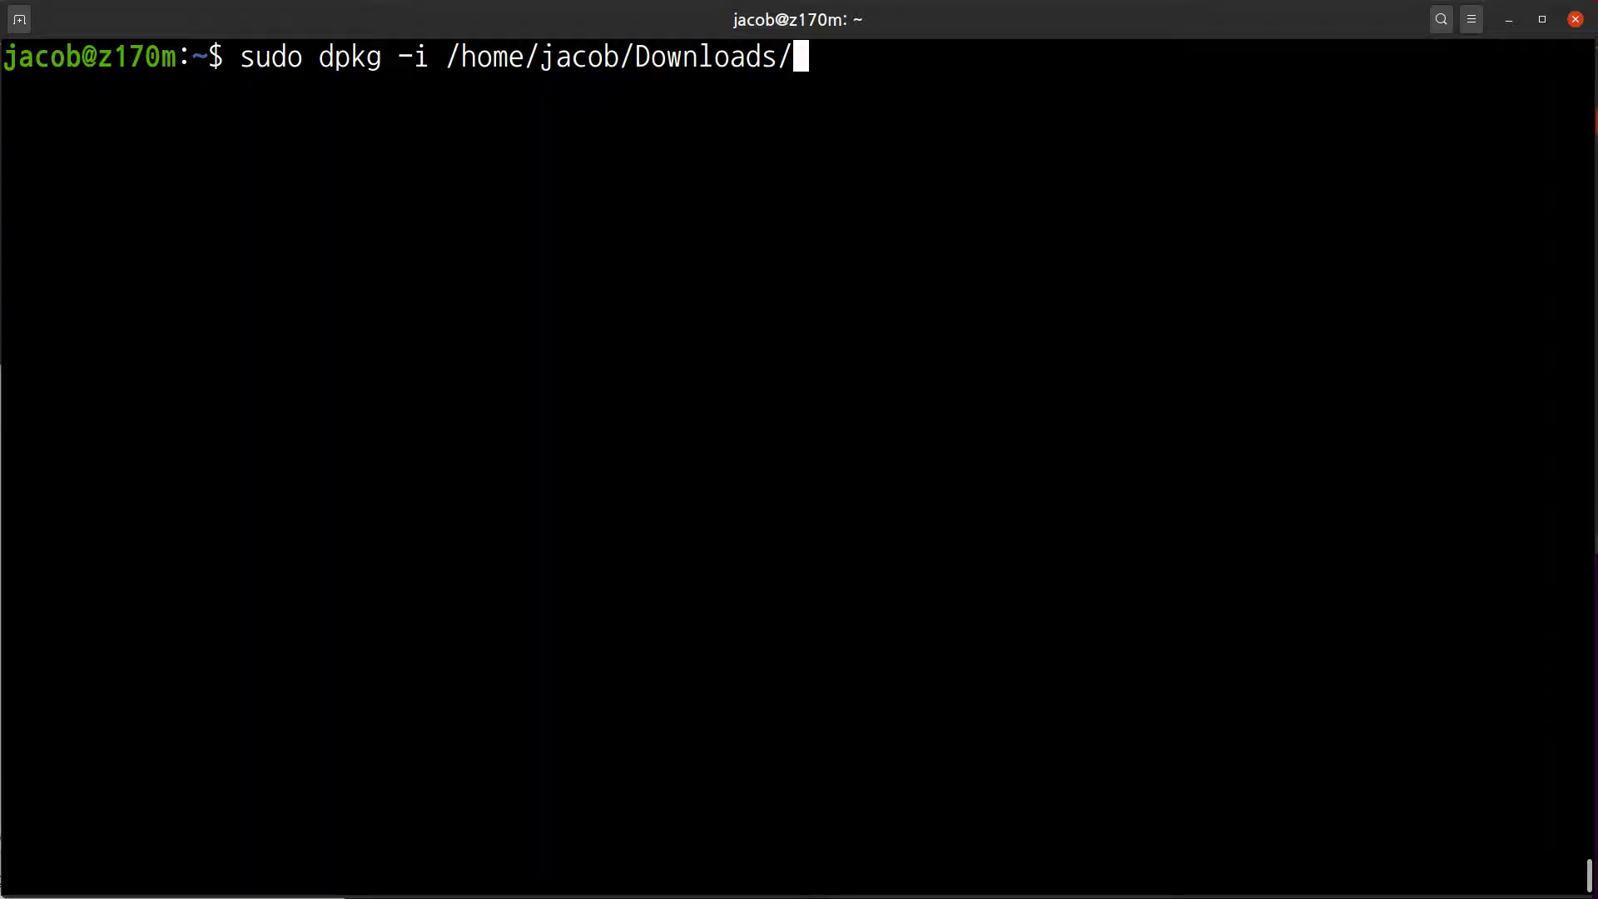
text(du)
key(BackSpace)
key(BackSpace)
text(myu)
key(Tab)
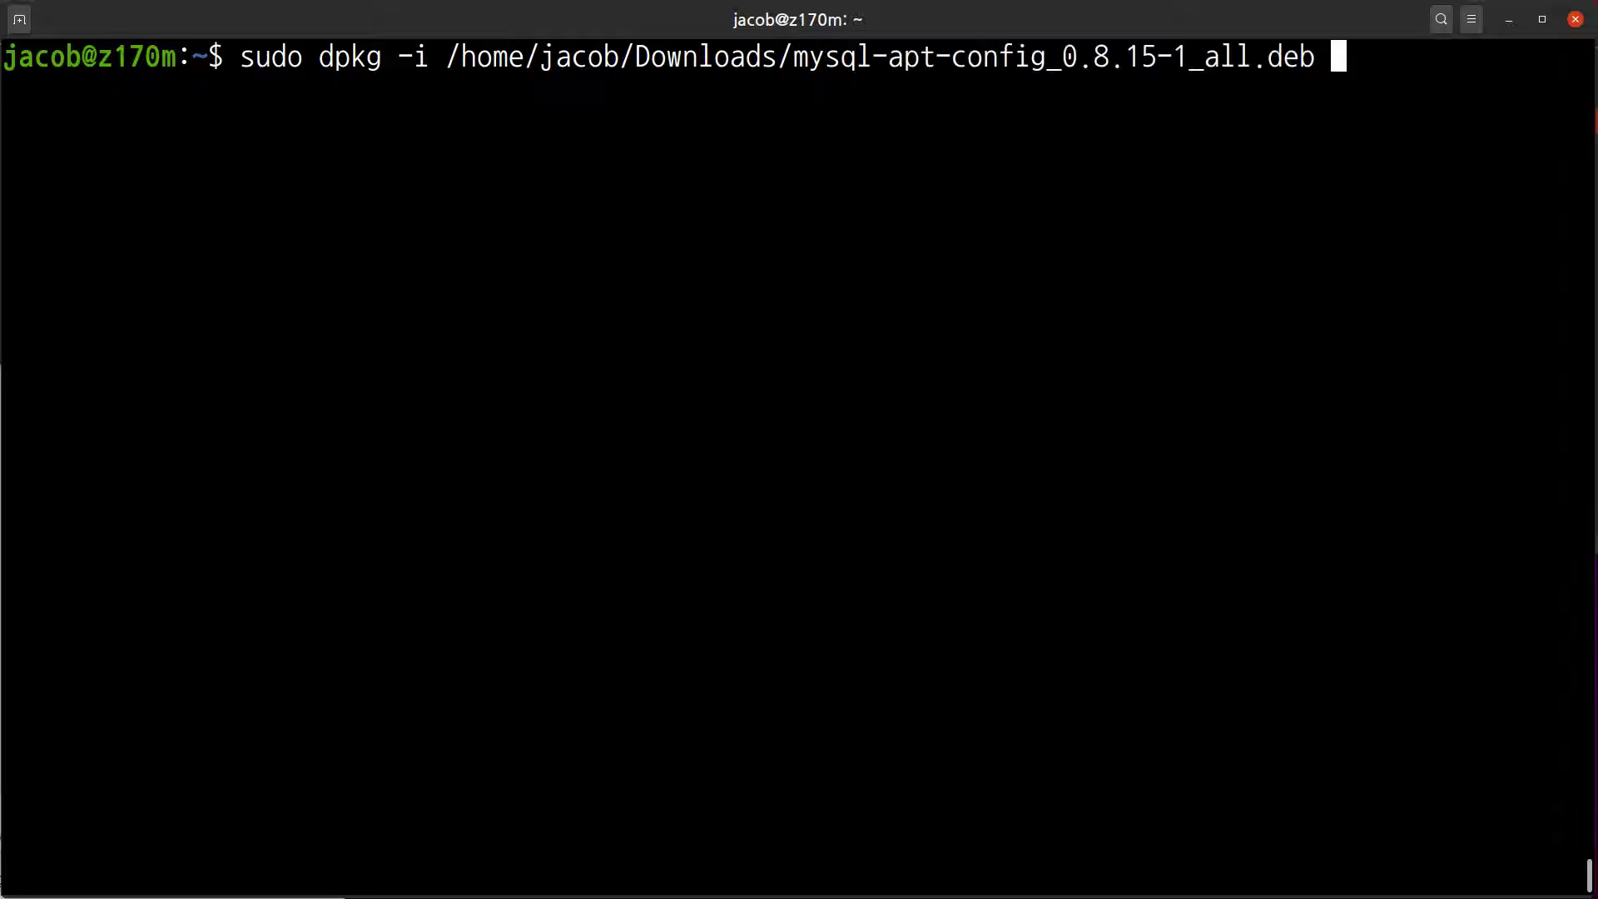
key(BackSpace)
key(BackSpace)
key(BackSpace)
key(BackSpace)
key(BackSpace)
key(BackSpace)
key(BackSpace)
key(BackSpace)
key(BackSpace)
key(BackSpace)
key(BackSpace)
key(BackSpace)
key(BackSpace)
key(BackSpace)
key(BackSpace)
key(BackSpace)
key(BackSpace)
key(BackSpace)
key(BackSpace)
key(BackSpace)
key(BackSpace)
key(BackSpace)
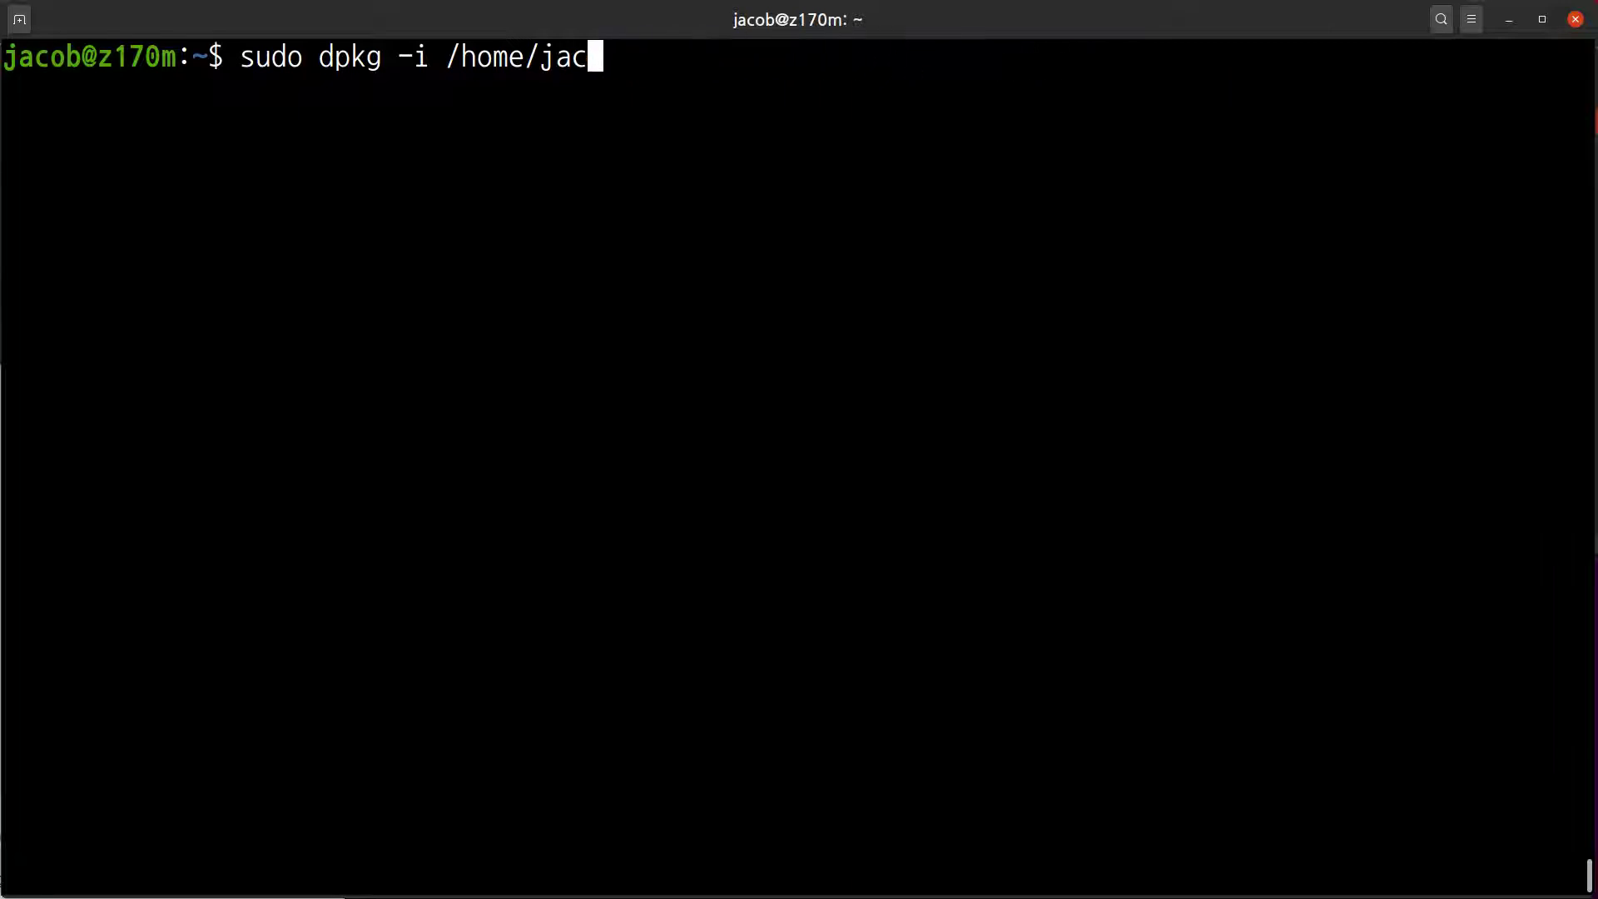
text(mysql-con)
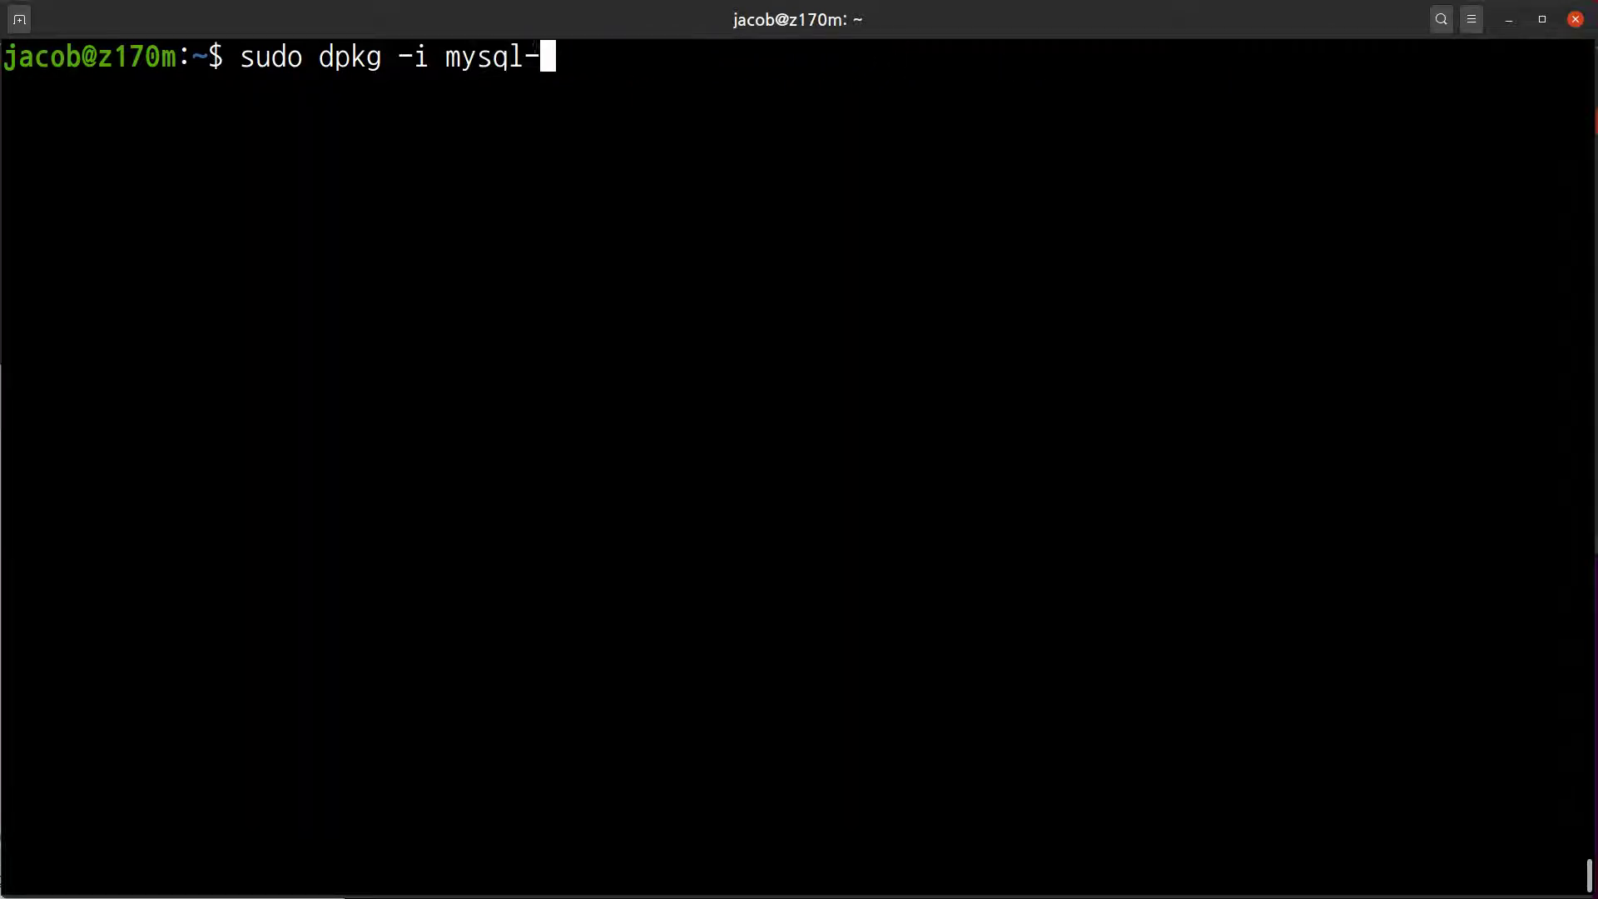
key(BackSpace)
key(BackSpace)
key(BackSpace)
text(apt)
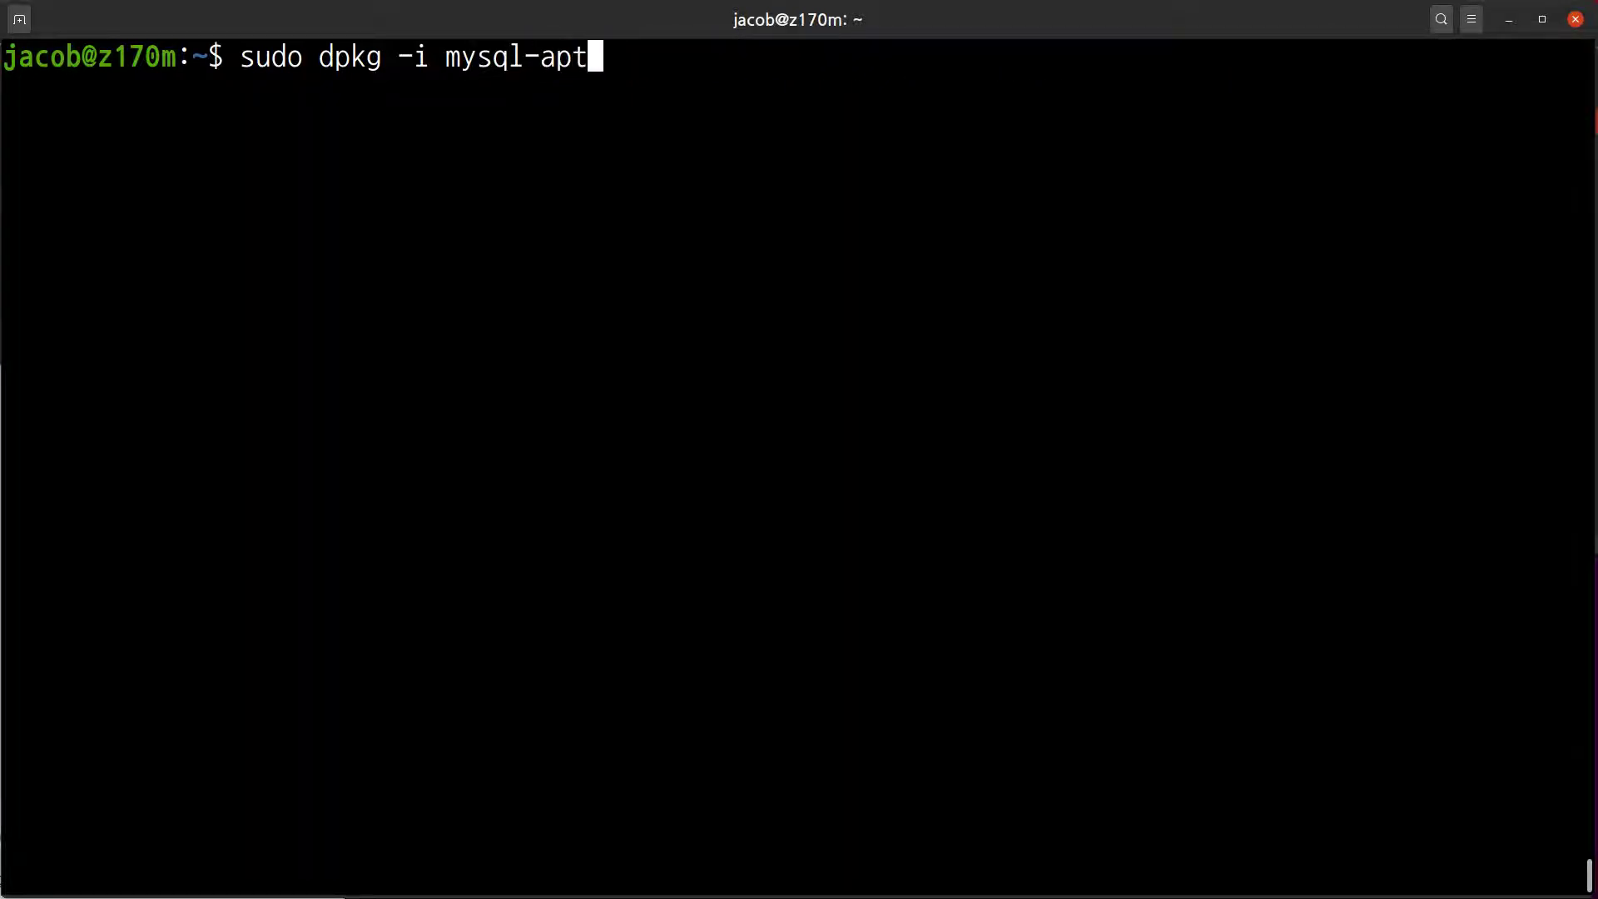
text(-config)
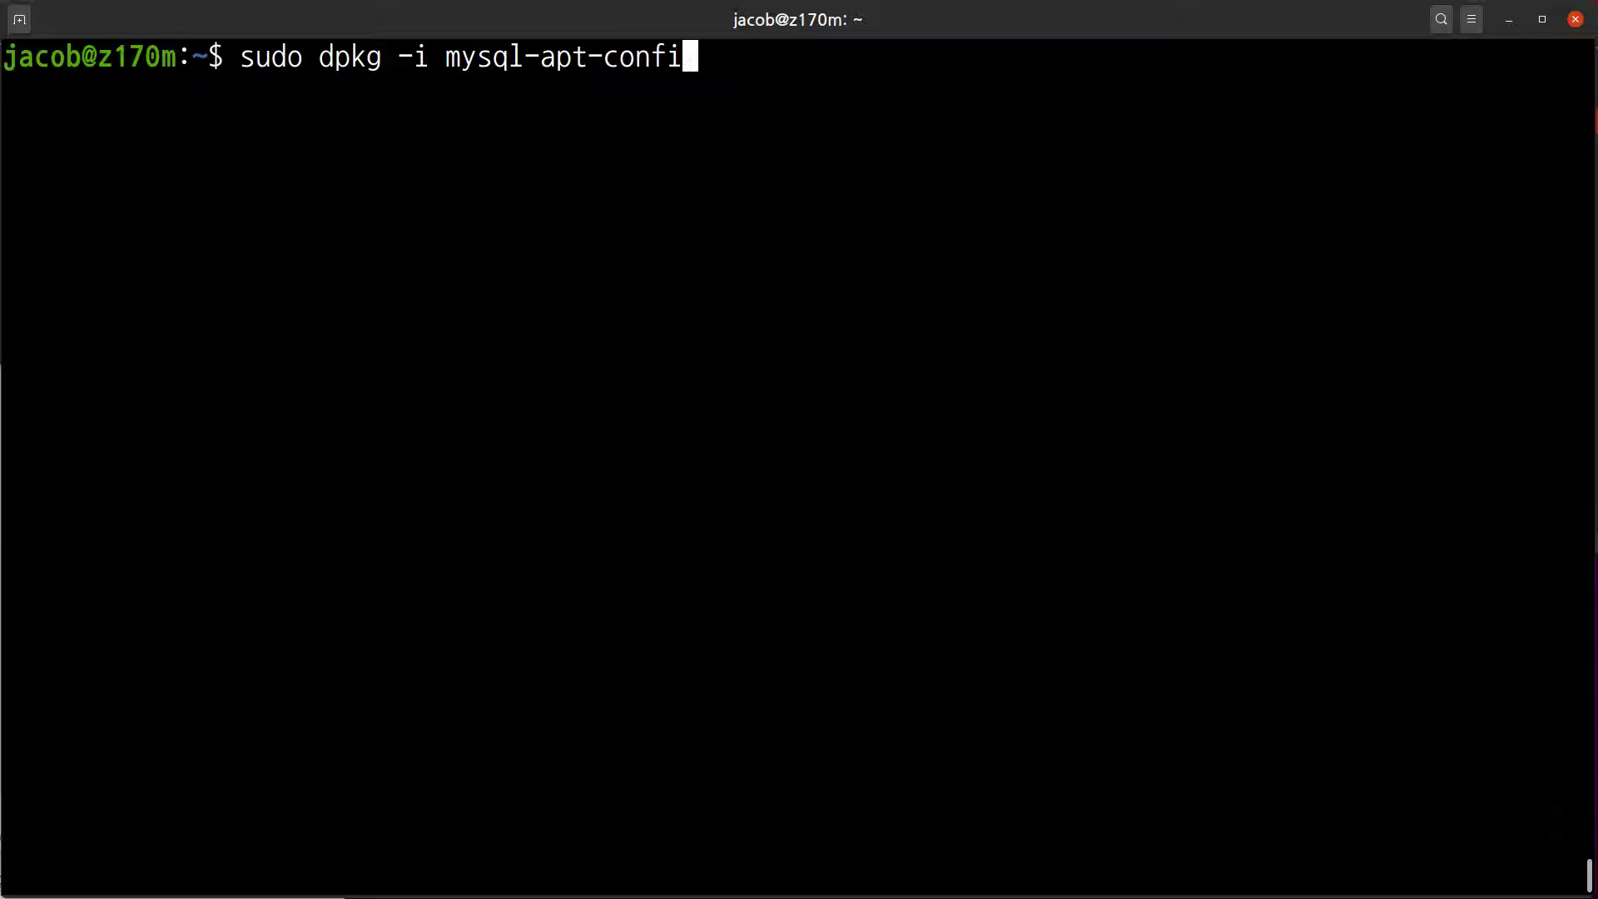
key(BackSpace)
key(BackSpace)
key(BackSpace)
key(BackSpace)
key(BackSpace)
key(BackSpace)
key(BackSpace)
key(BackSpace)
key(BackSpace)
key(BackSpace)
key(BackSpace)
key(BackSpace)
key(BackSpace)
key(BackSpace)
key(BackSpace)
key(BackSpace)
key(BackSpace)
key(BackSpace)
key(BackSpace)
key(BackSpace)
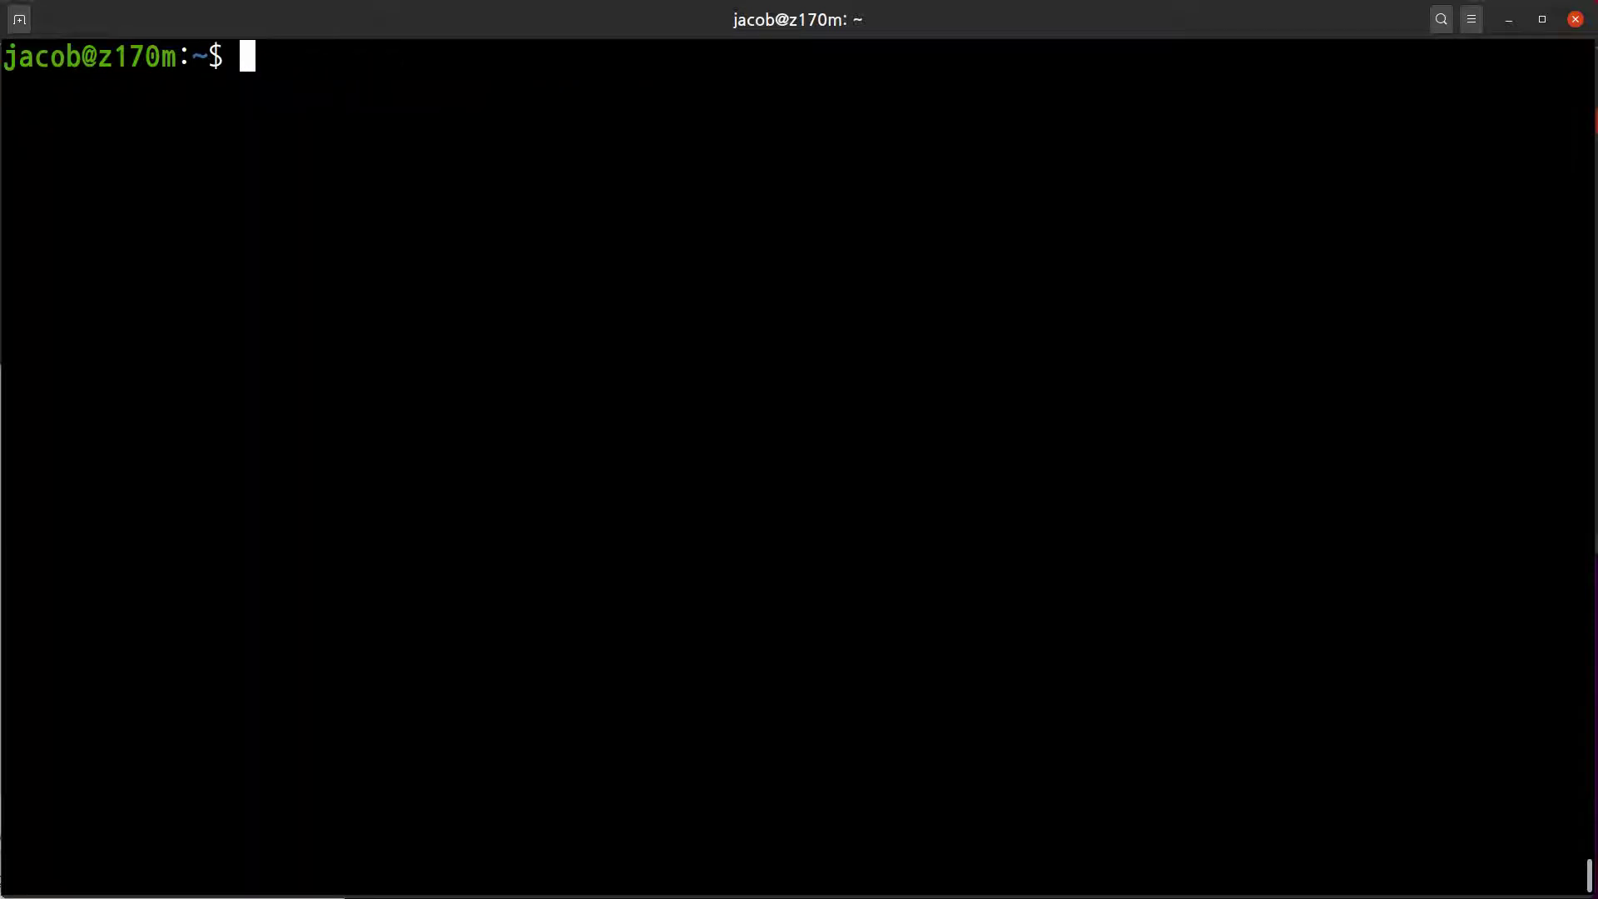
- Change to the Downloads directory and list its contents with ll
text(cd Do)
key(Tab)
key(Return)
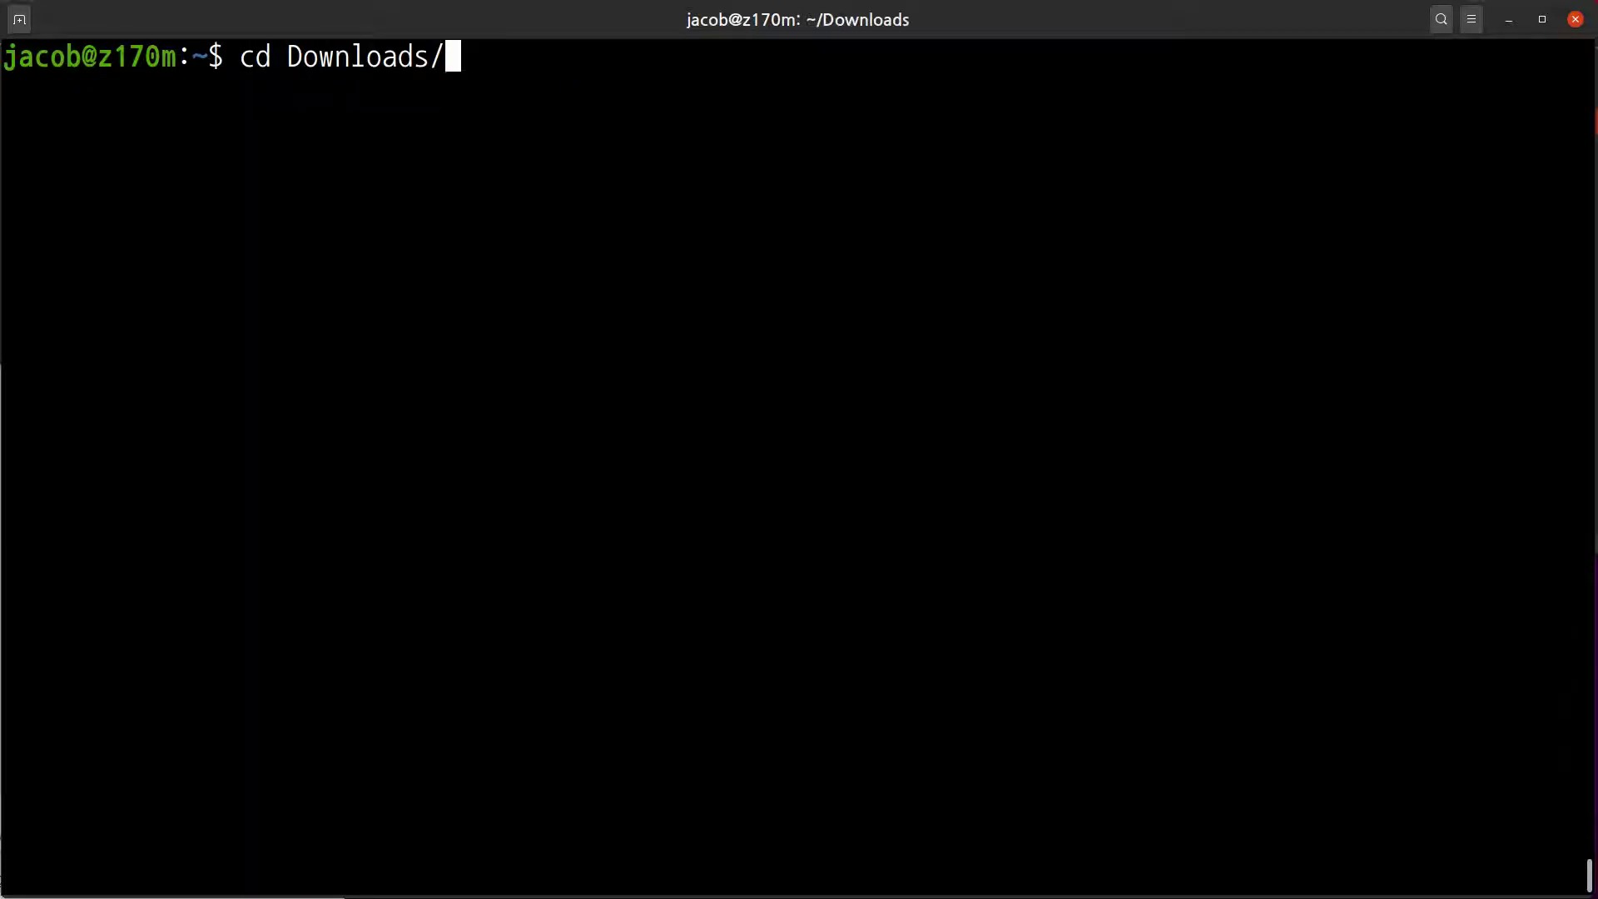
text(ll)
key(Return)
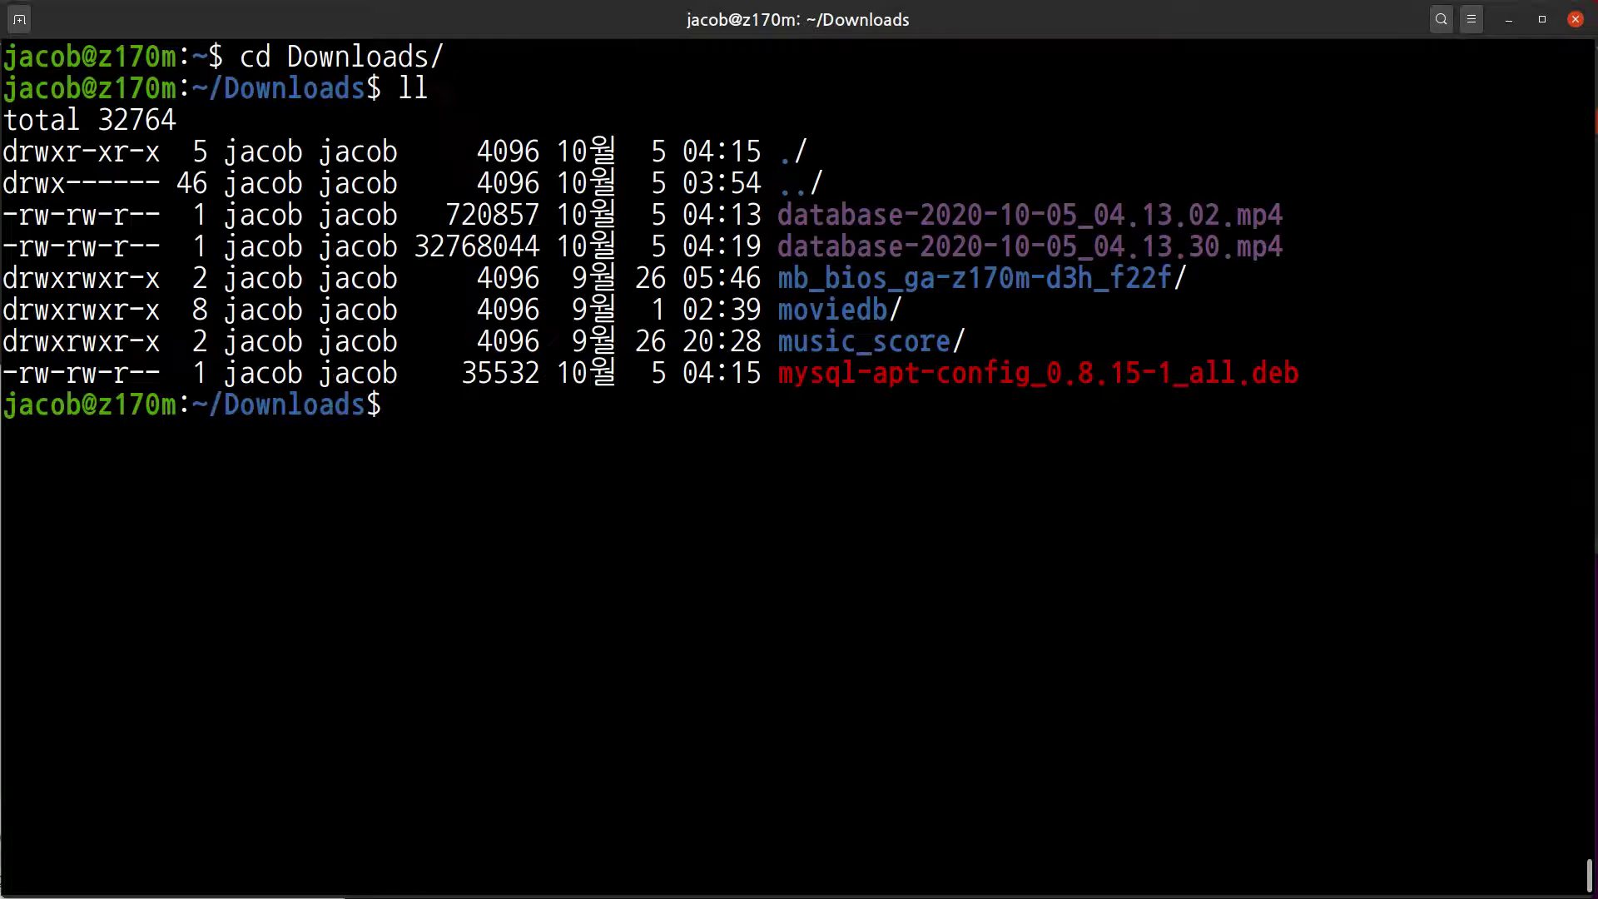
- Install mysql-apt-config_0.8.15-1_all.deb from the current directory by running dpkg -i with sudo
text(sudo dpkg-)
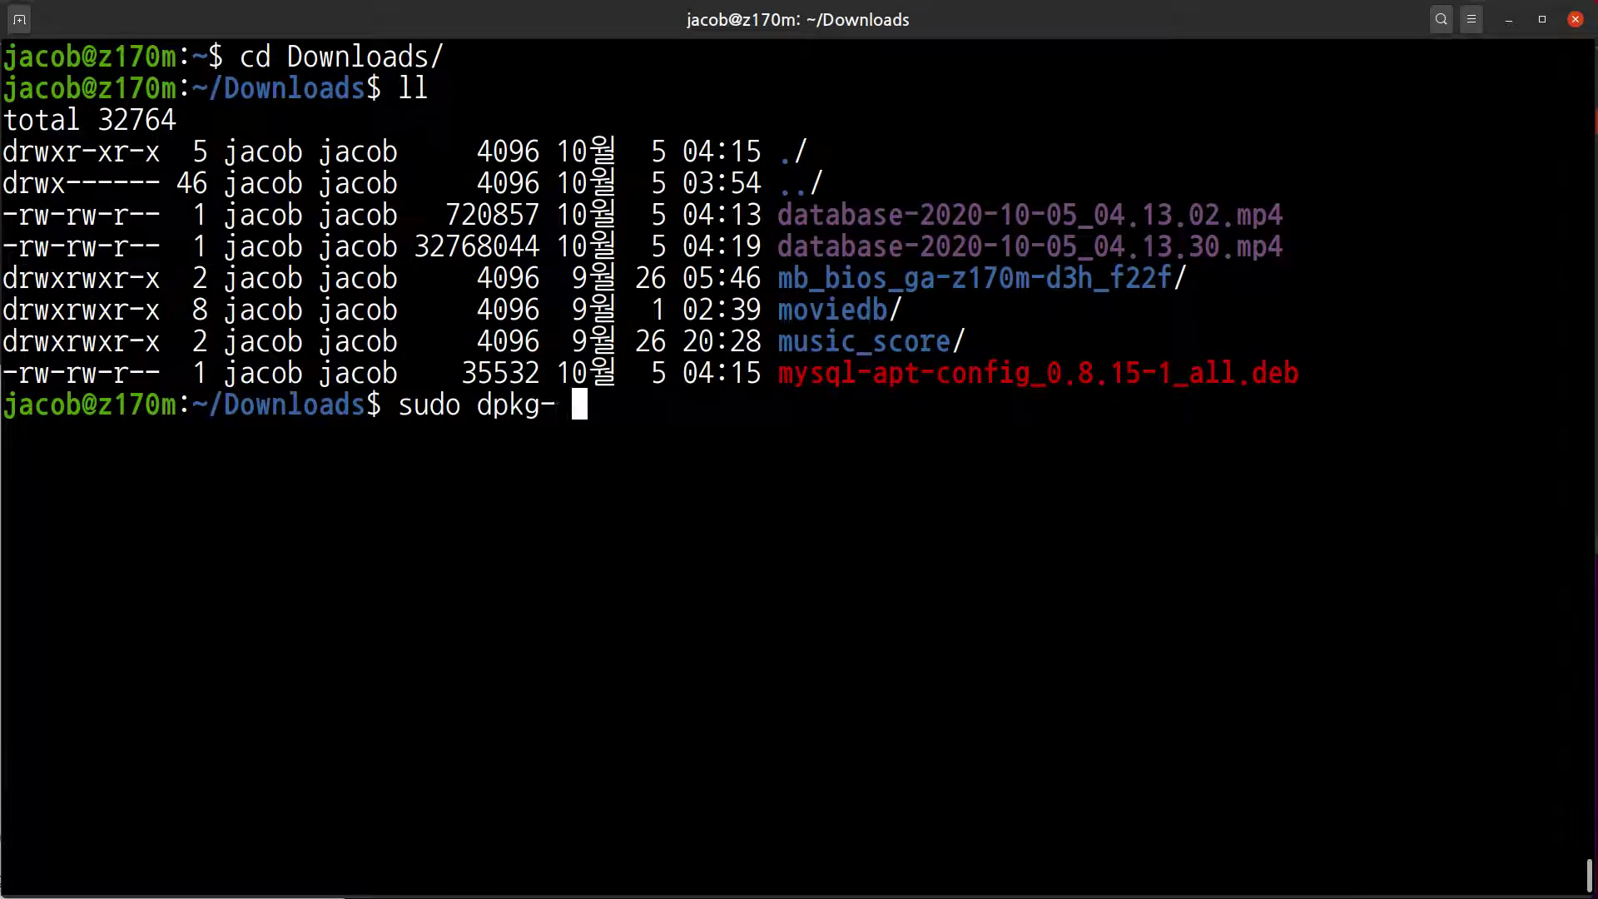
key(BackSpace)
key(BackSpace)
text(-i my)
key(Tab)
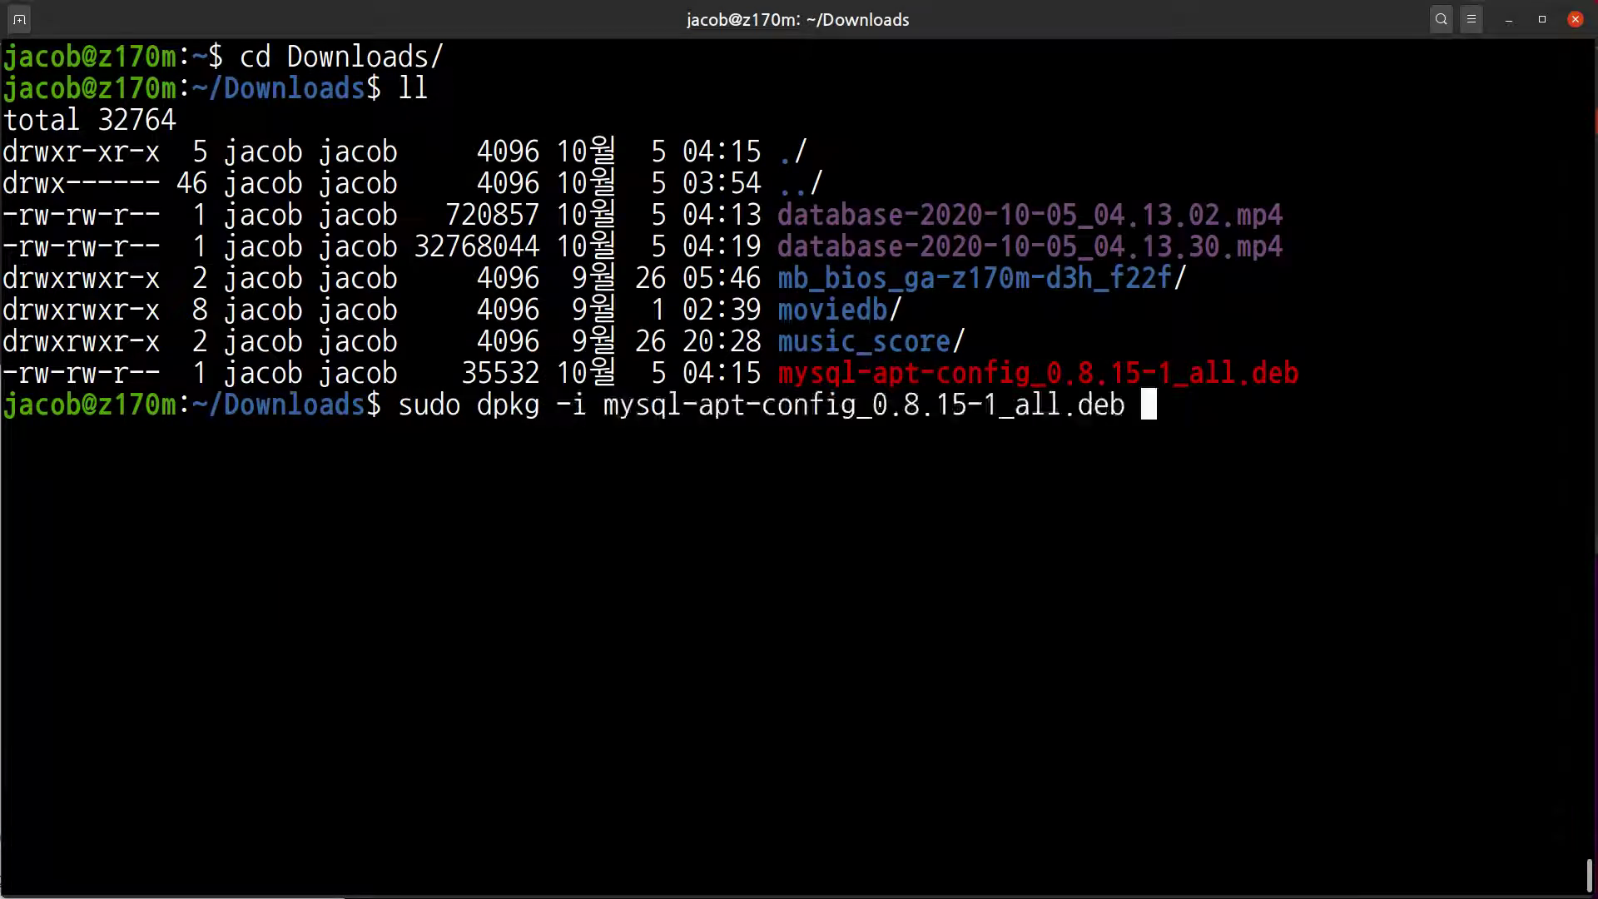
key(Return)
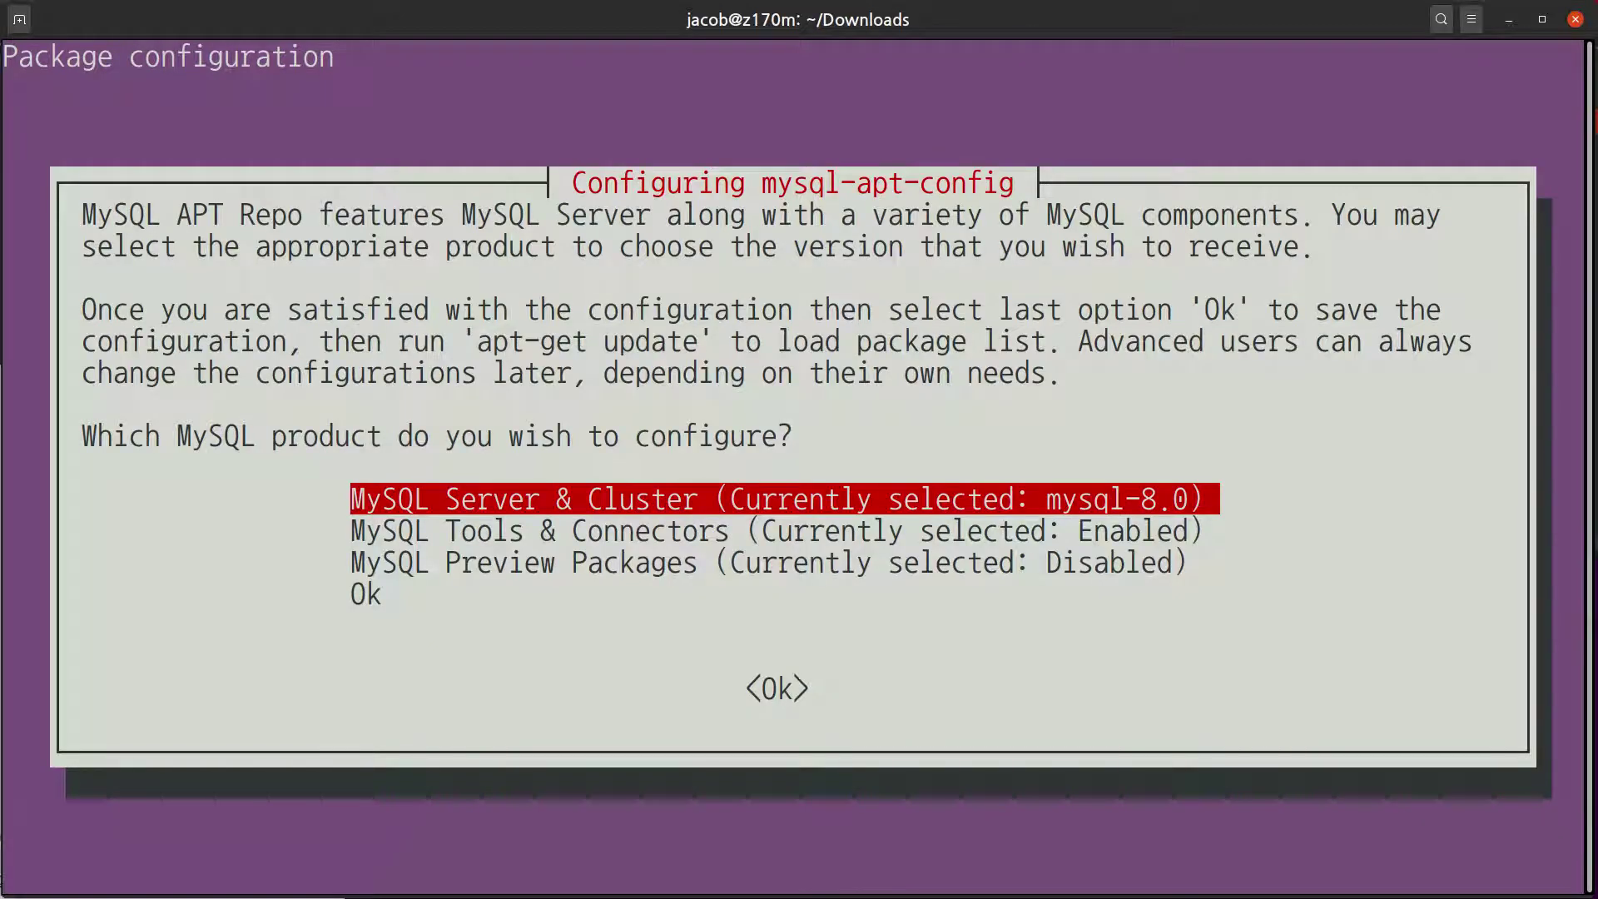
- Set the MySQL Server & Cluster version to None in the mysql-apt-config package configuration
key(Return)
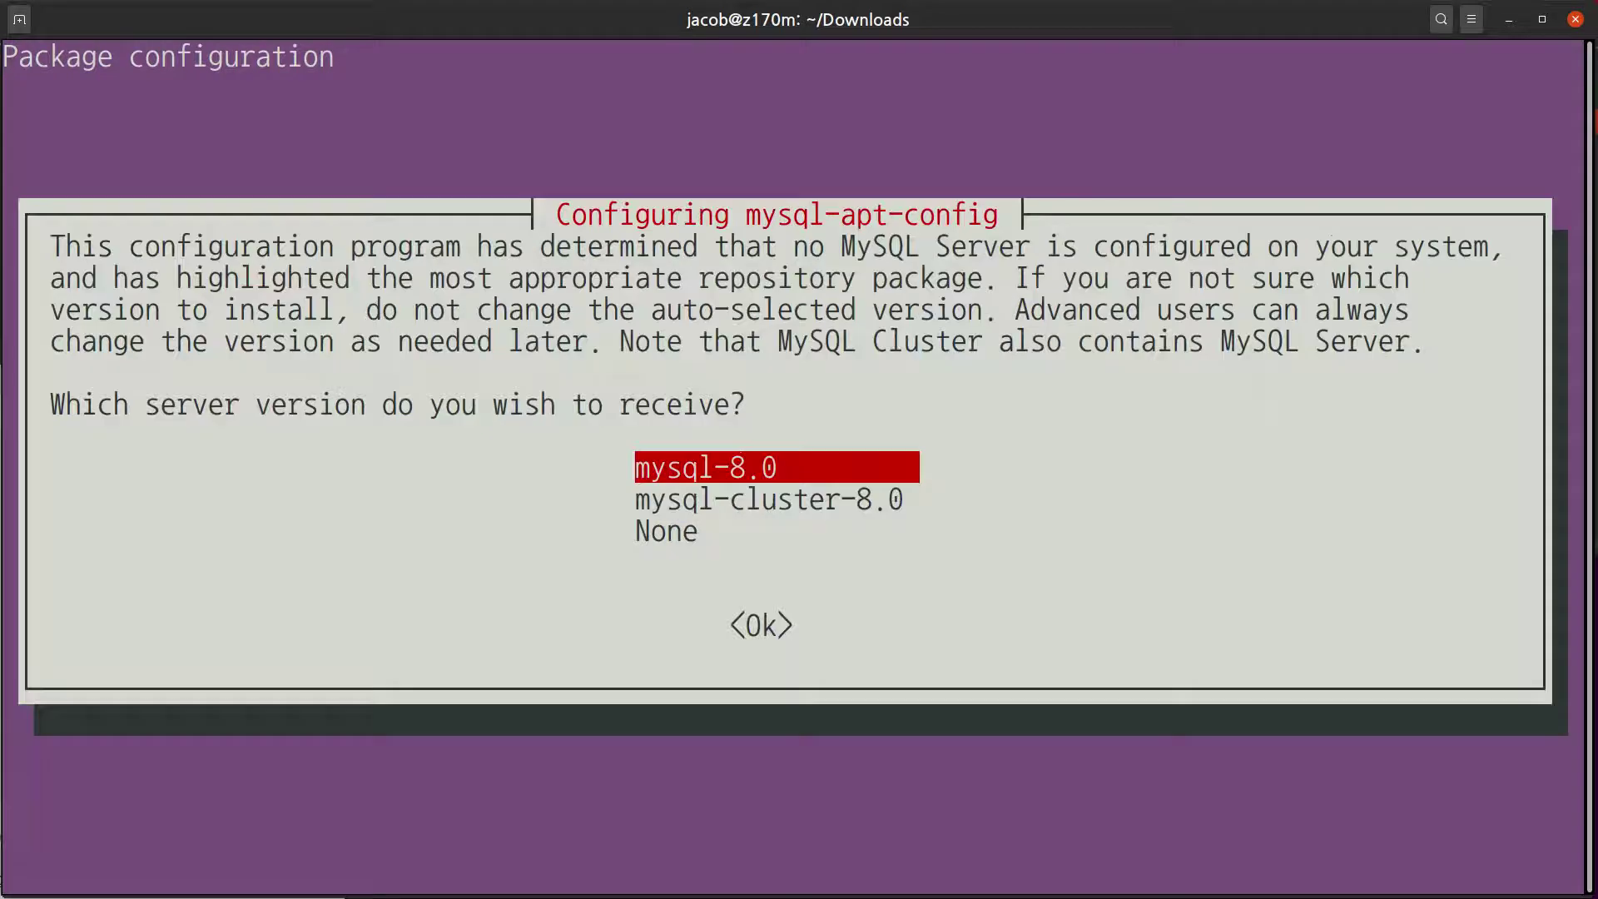
key(Down)
key(Down)
key(Return)
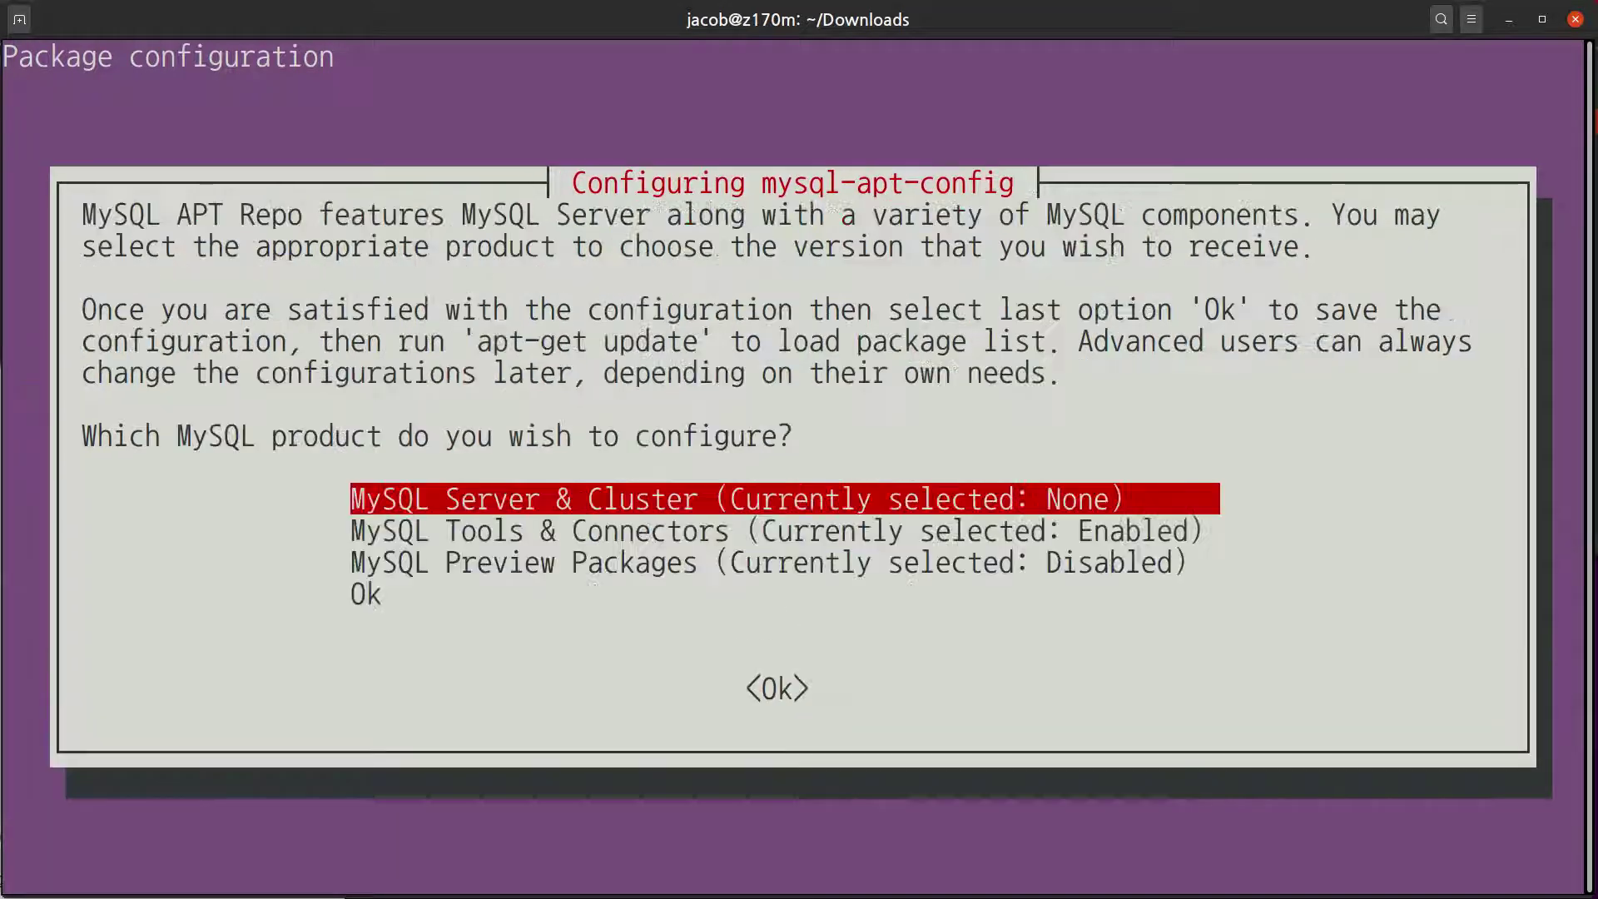
- Save the mysql-apt-config package configuration with the final Ok option
key(Down)
key(Down)
key(Down)
key(Return)
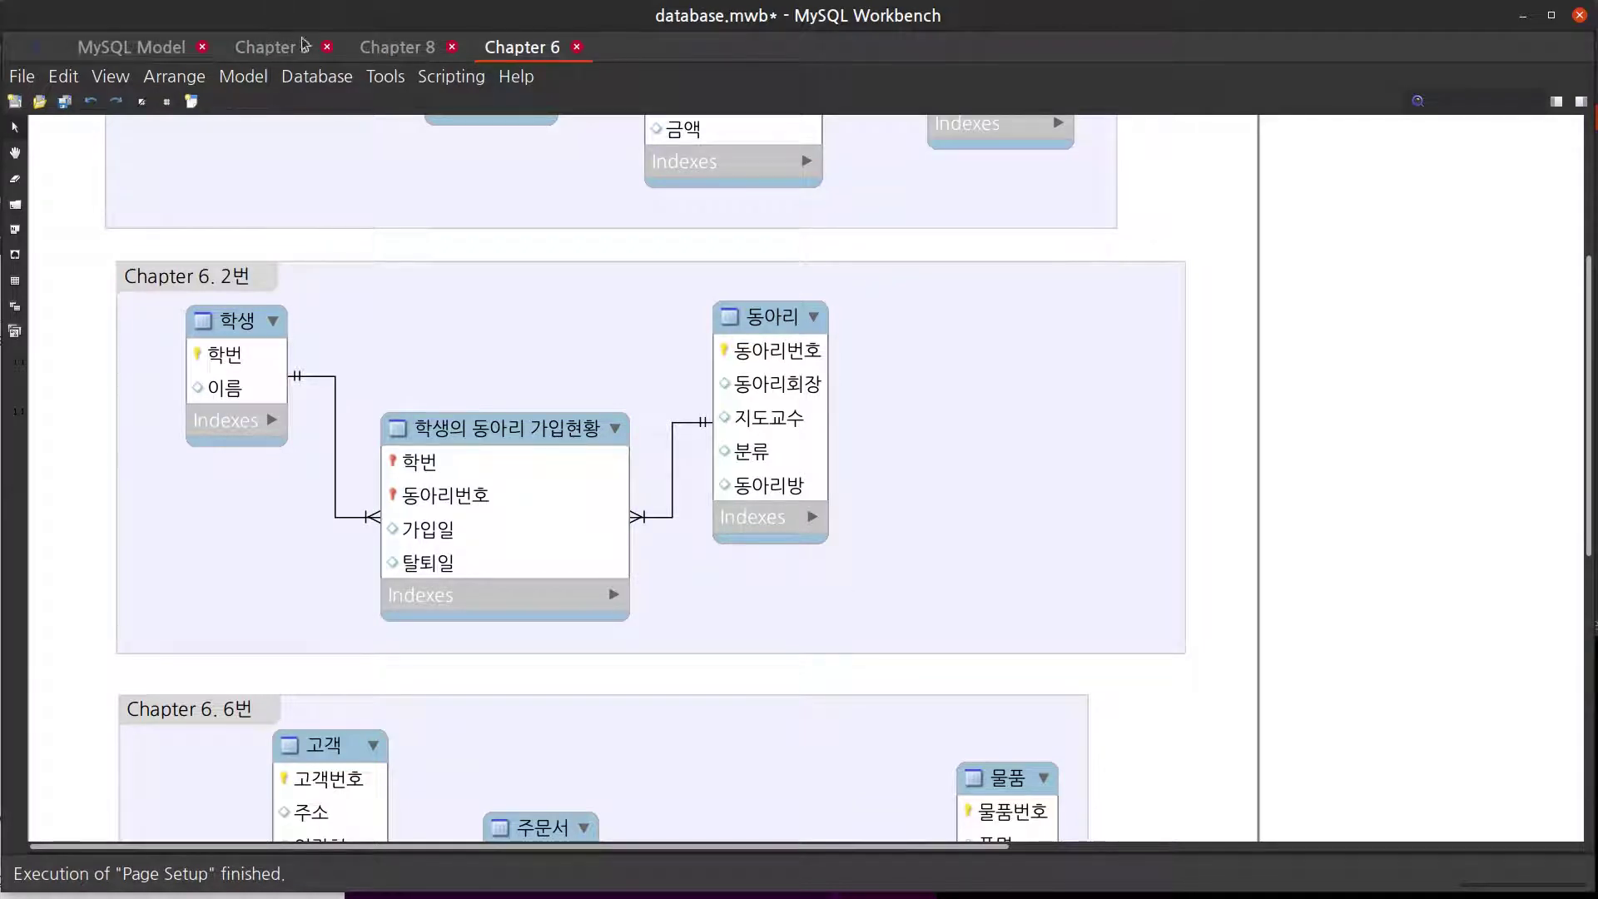
- Add a new table beside 동아리 in the Chapter 6. 2번 layer and name it 동아리분류
key(t)
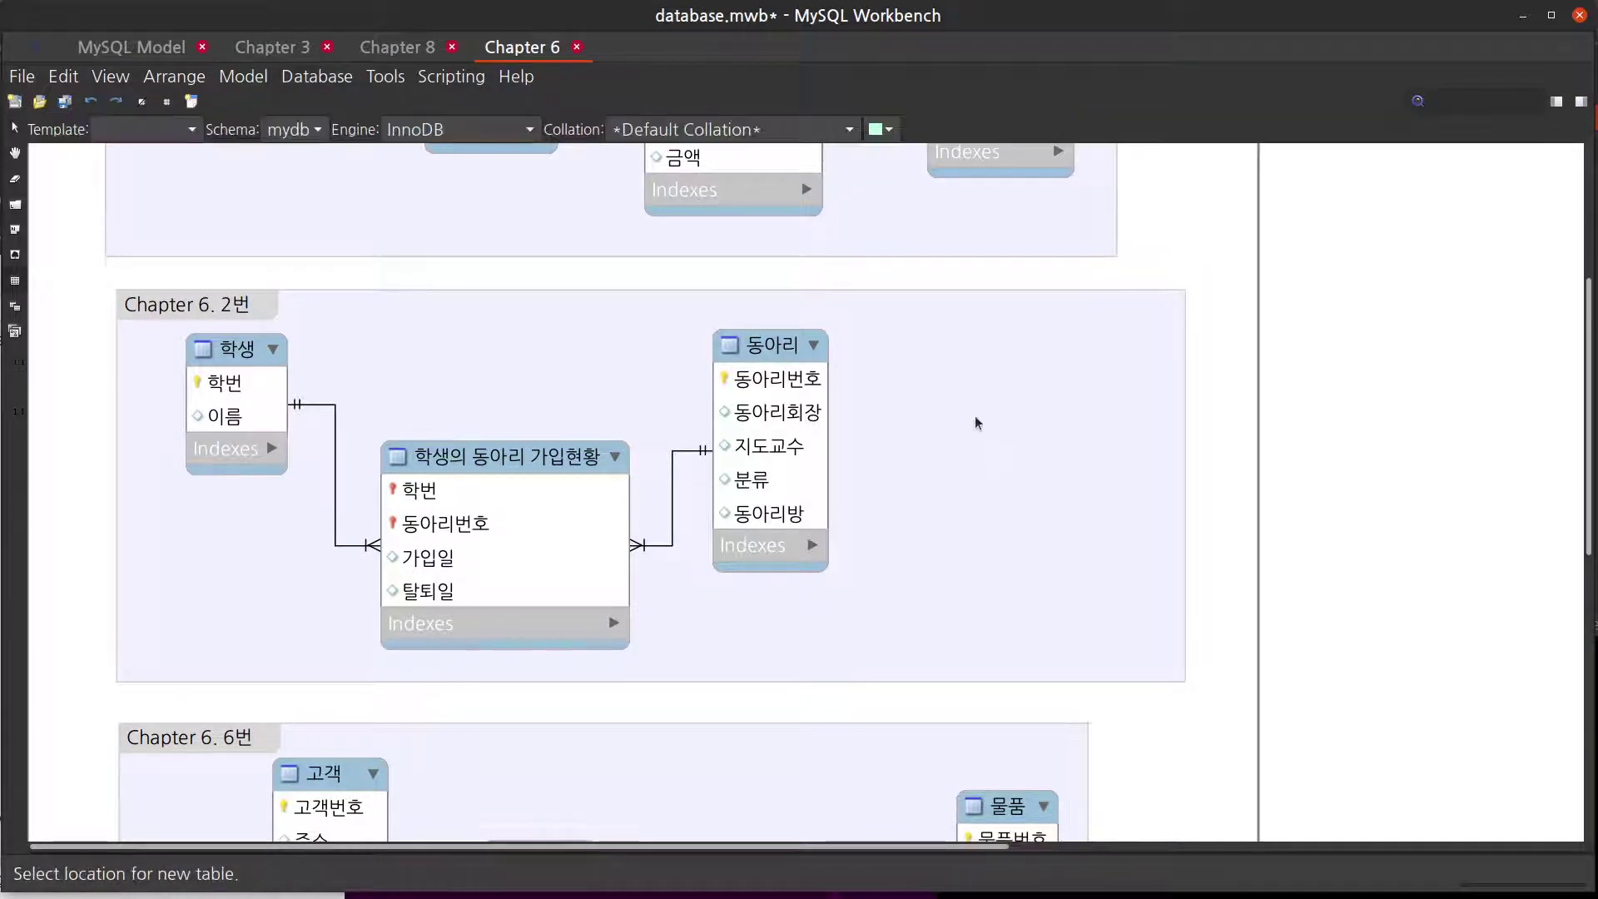
click(957, 363)
drag(1022, 354, 990, 322)
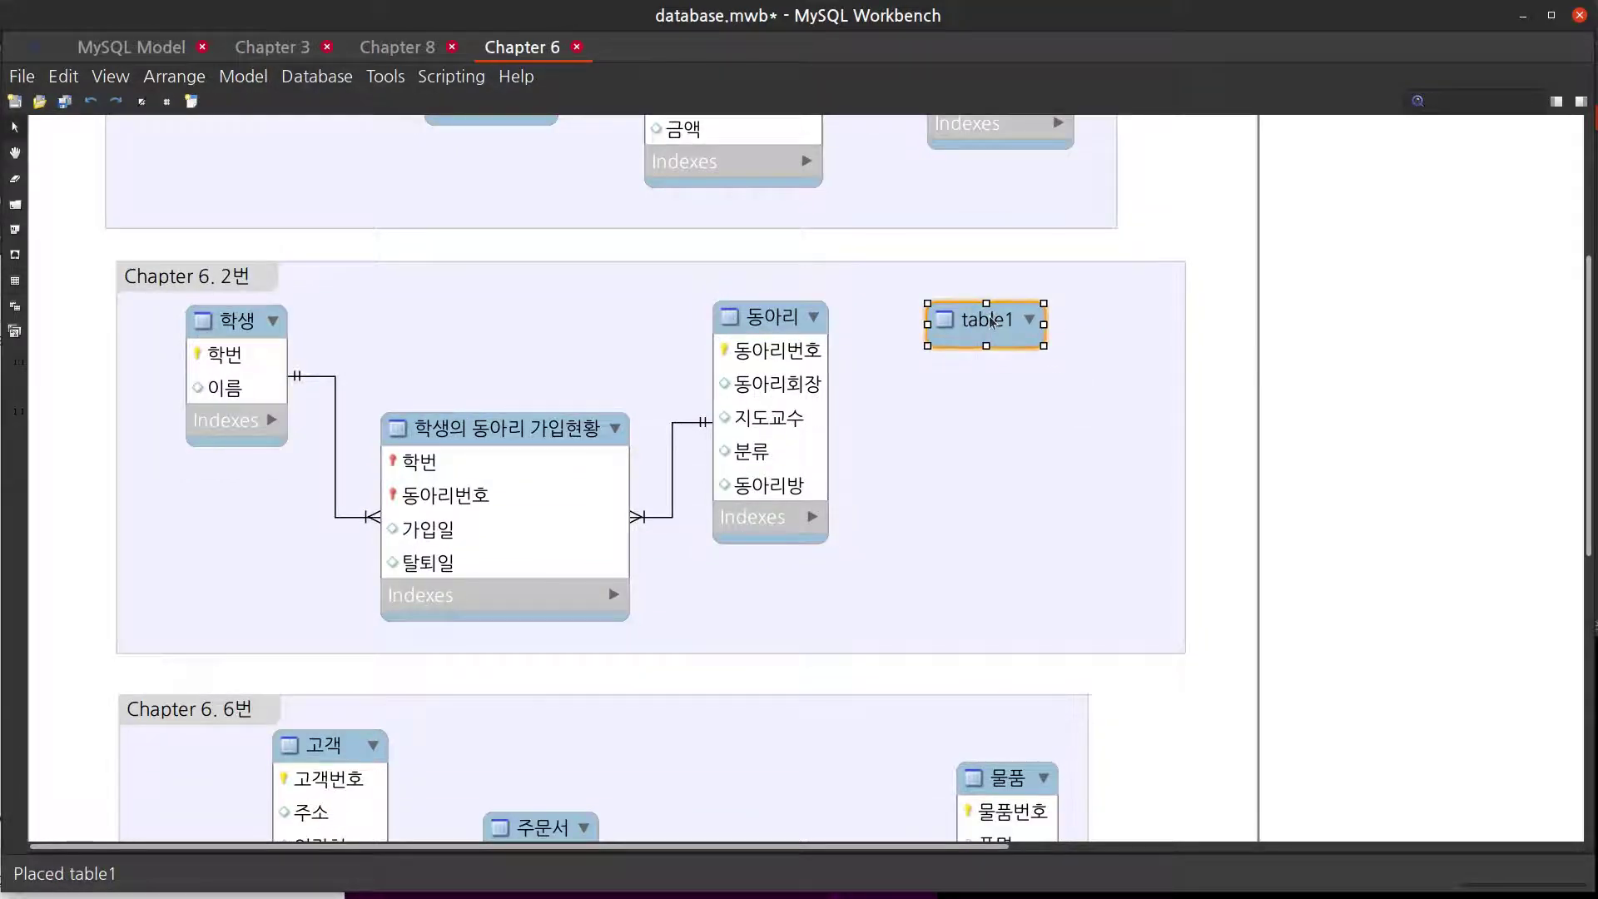
double_click(990, 322)
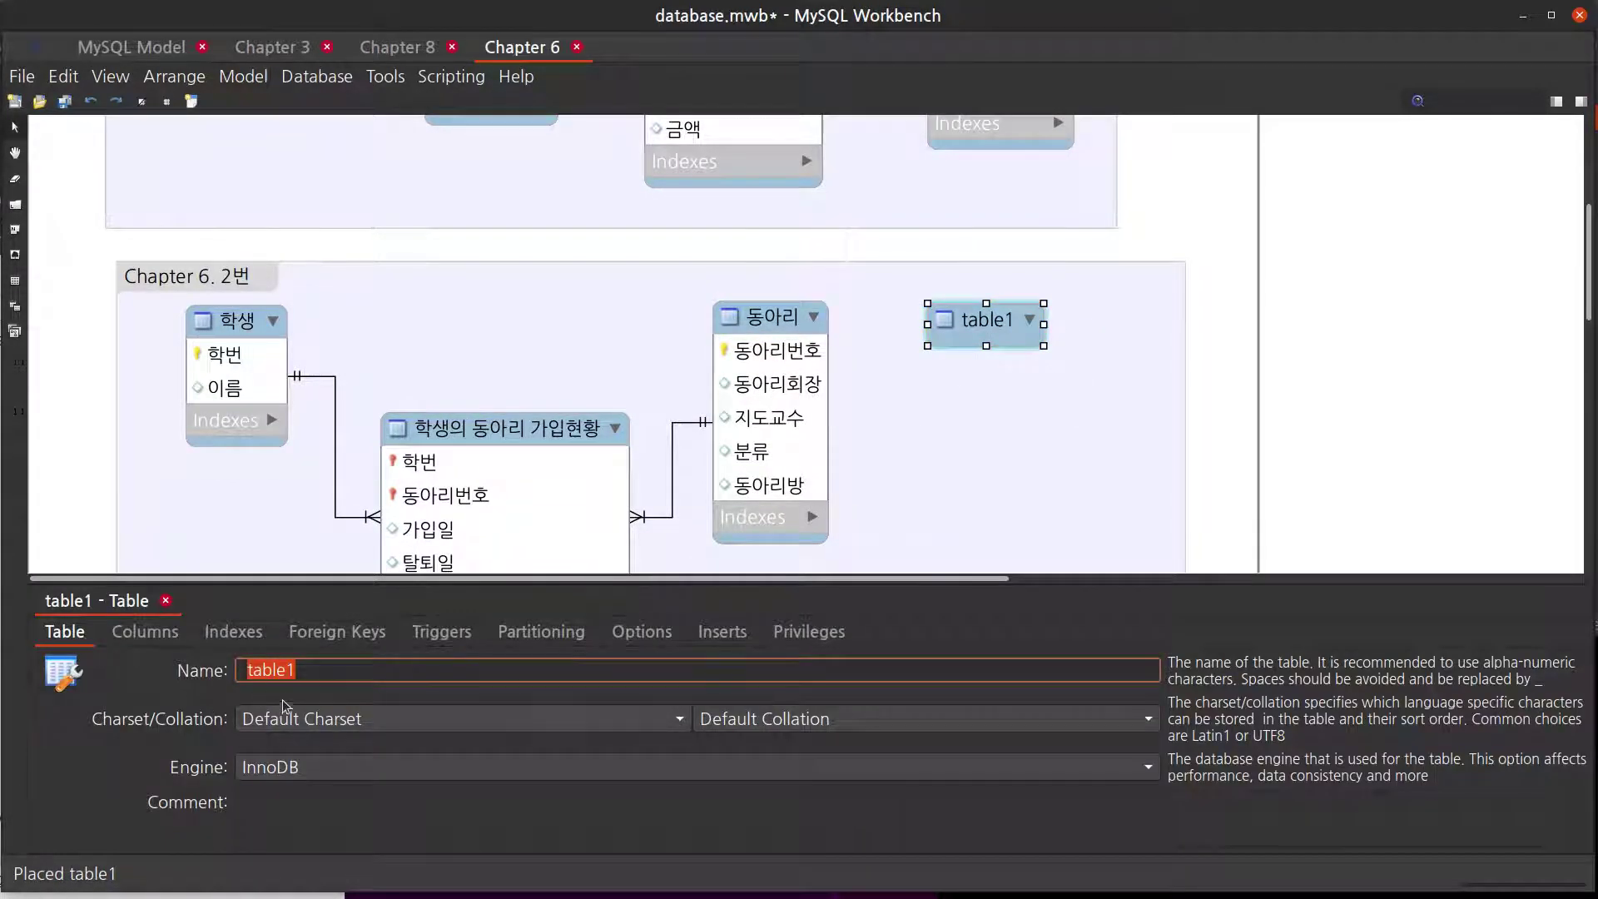
click(345, 677)
key(ctrl+a)
text(ㄷ동아리분류)
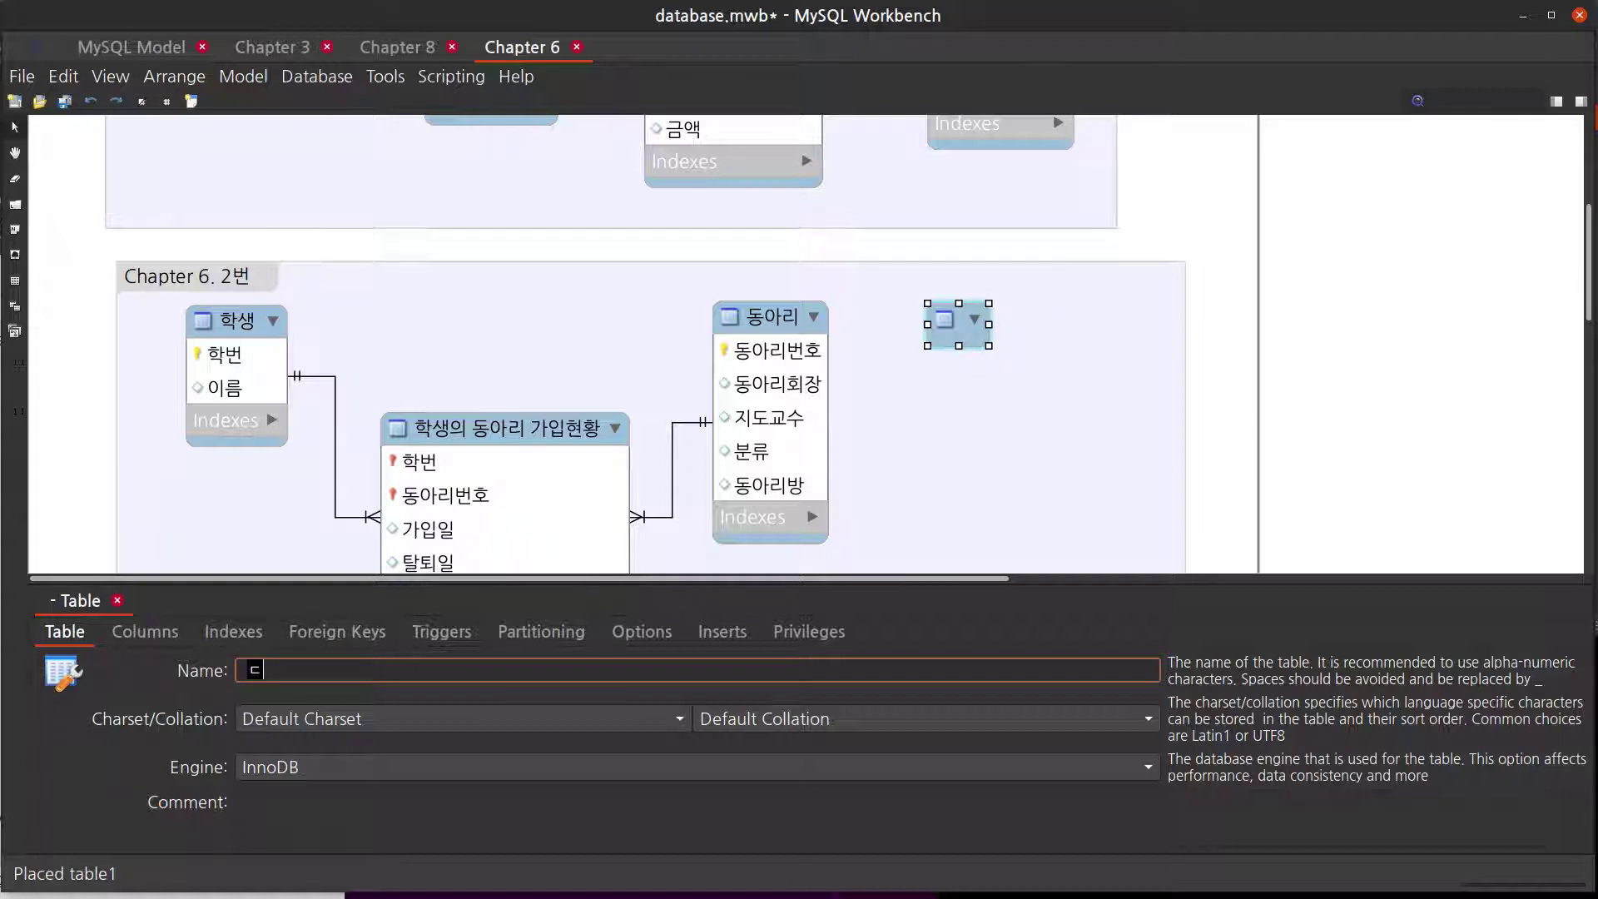
key(Return)
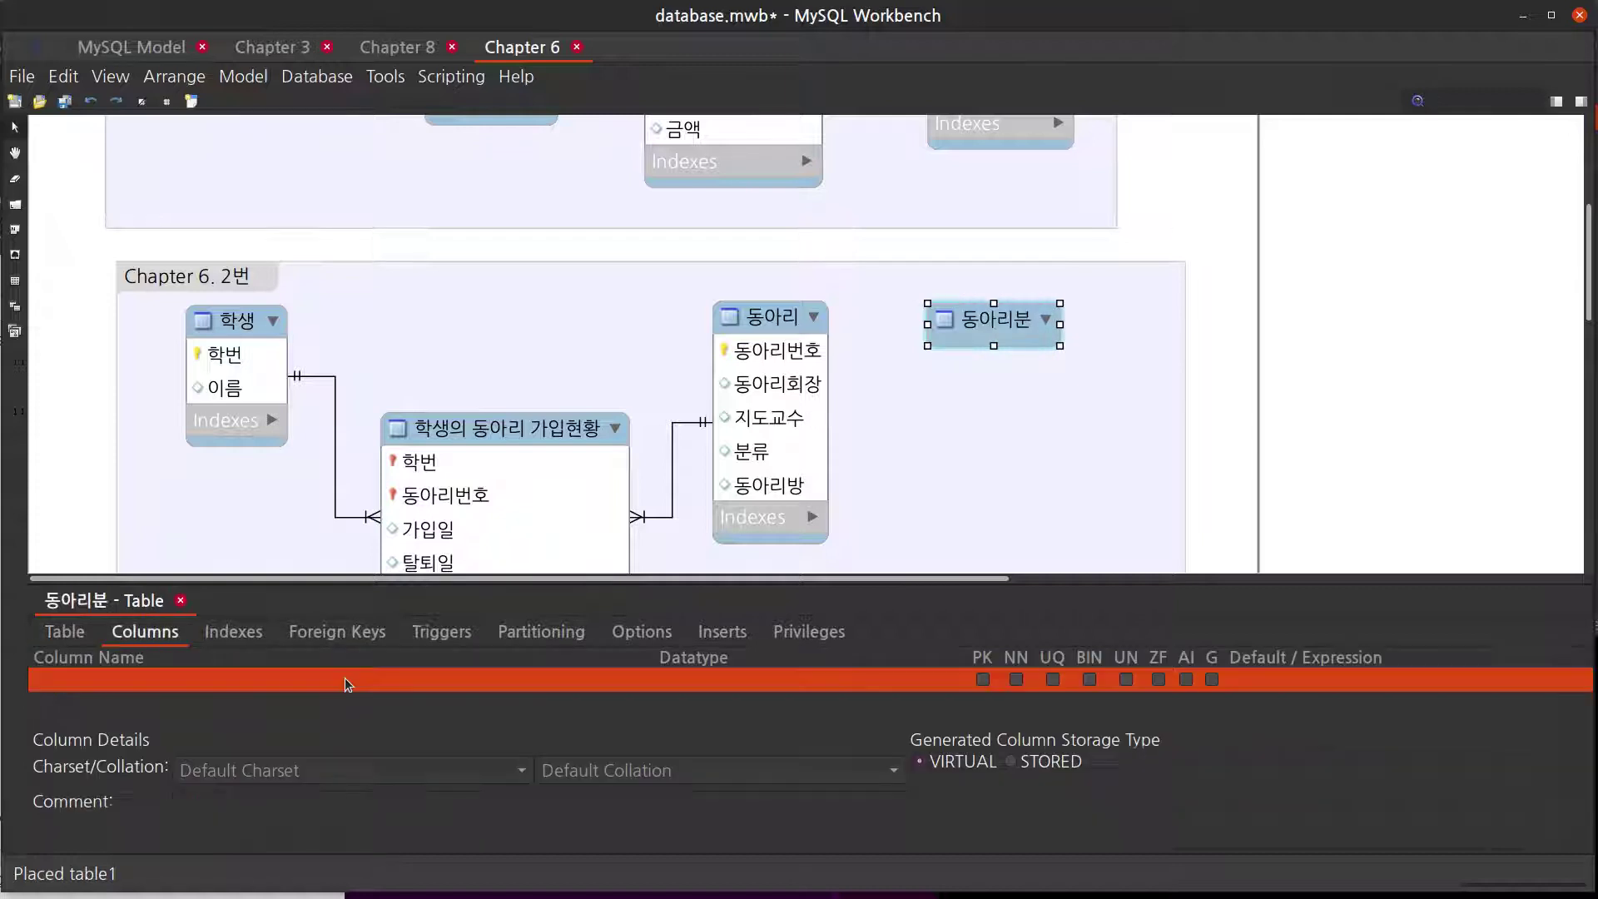
- Add the INT primary key column 분류코드 to the 동아리분류 table
click(166, 687)
text(분류류코드)
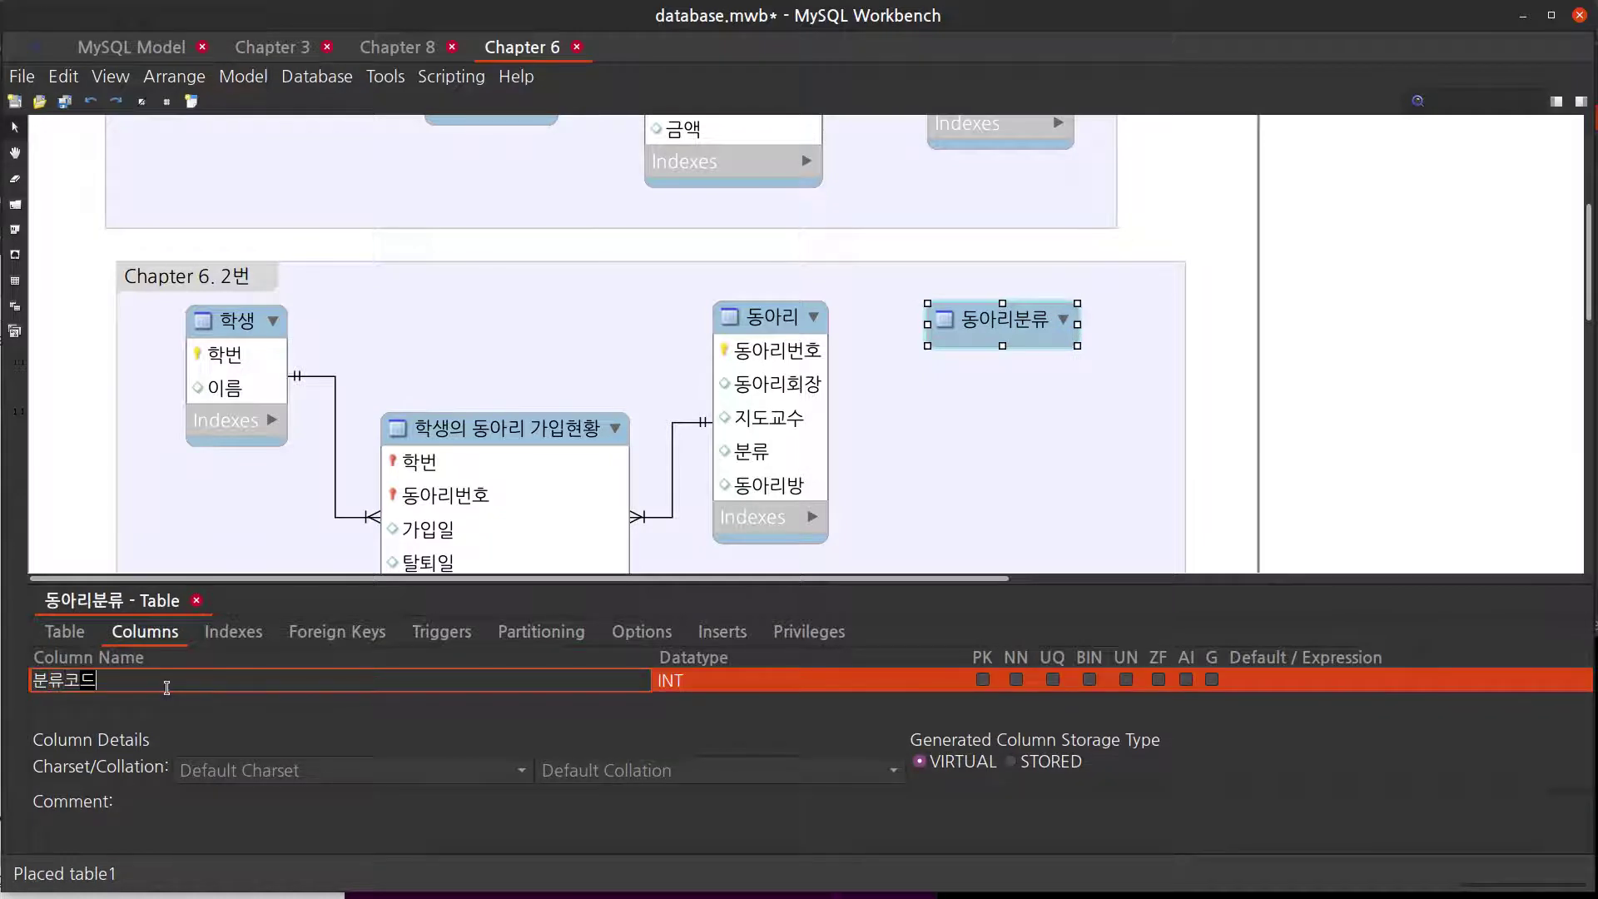
key(Return)
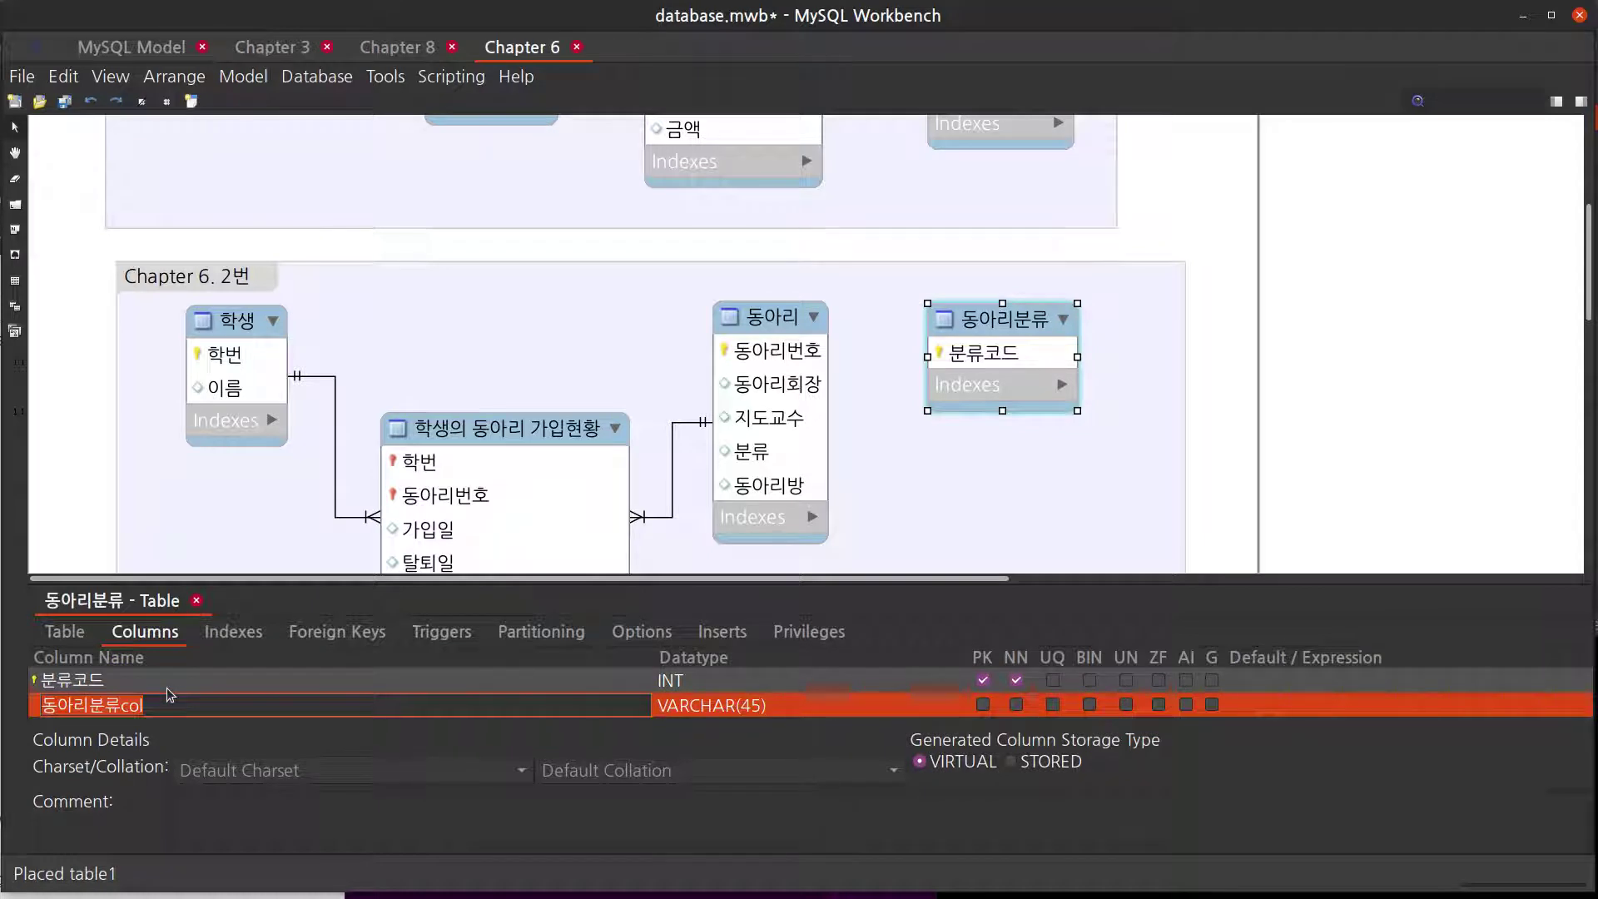
- Add the VARCHAR(45) columns 학술, 종교, 봉사, 레포츠 and 기타 to the 동아리분류 table
text(ㅎ)
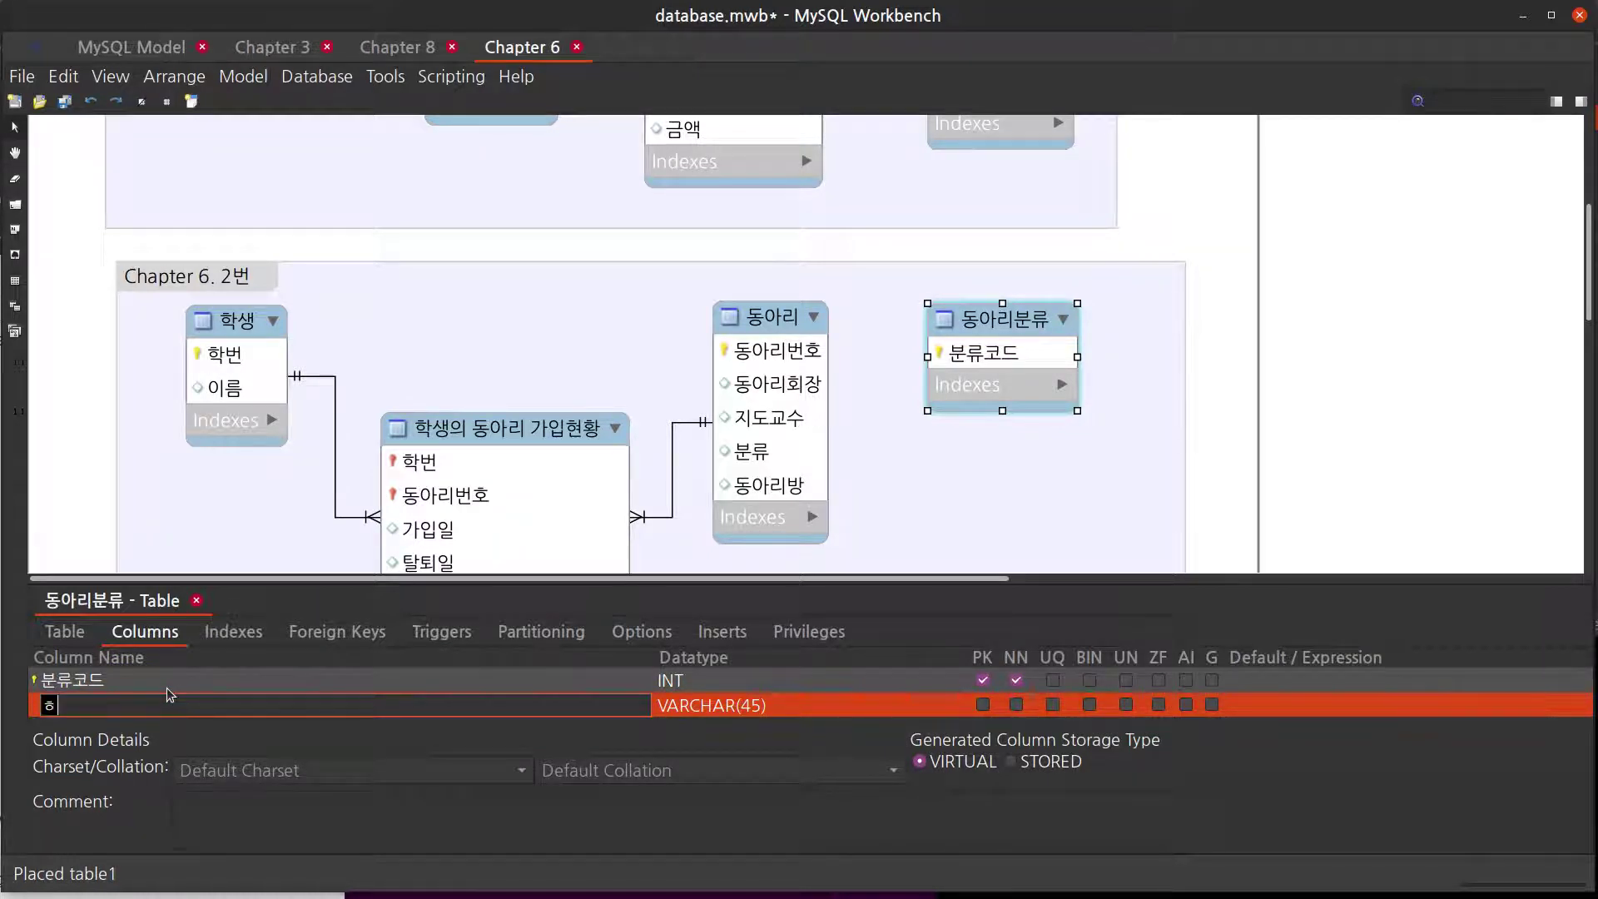
text(ㅏㄱ술)
key(Return)
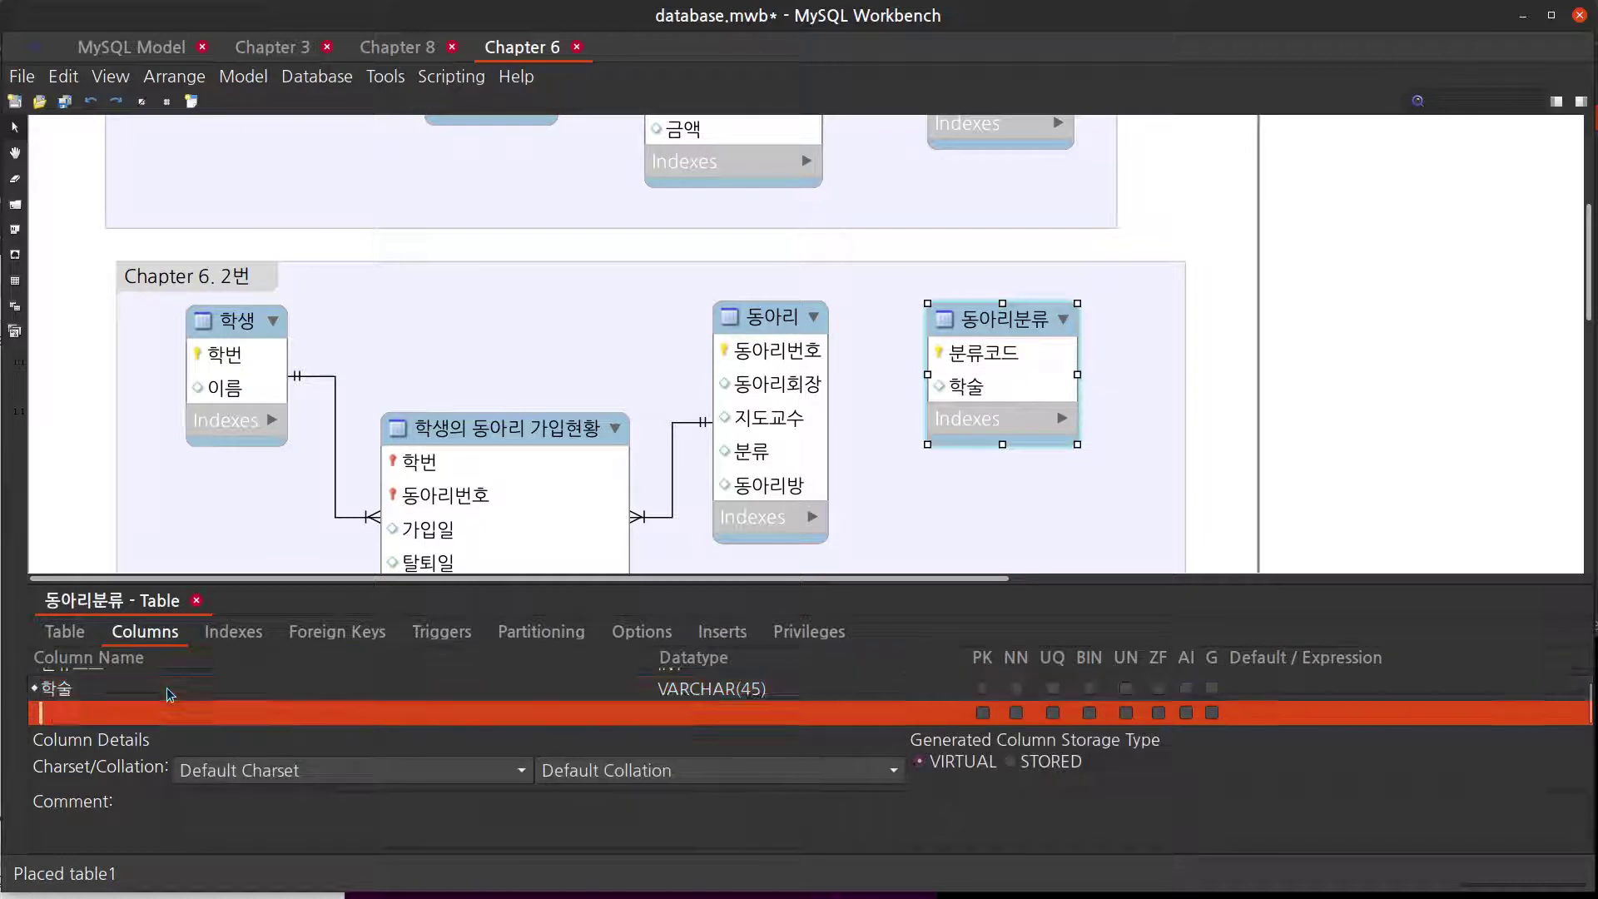
text(종)
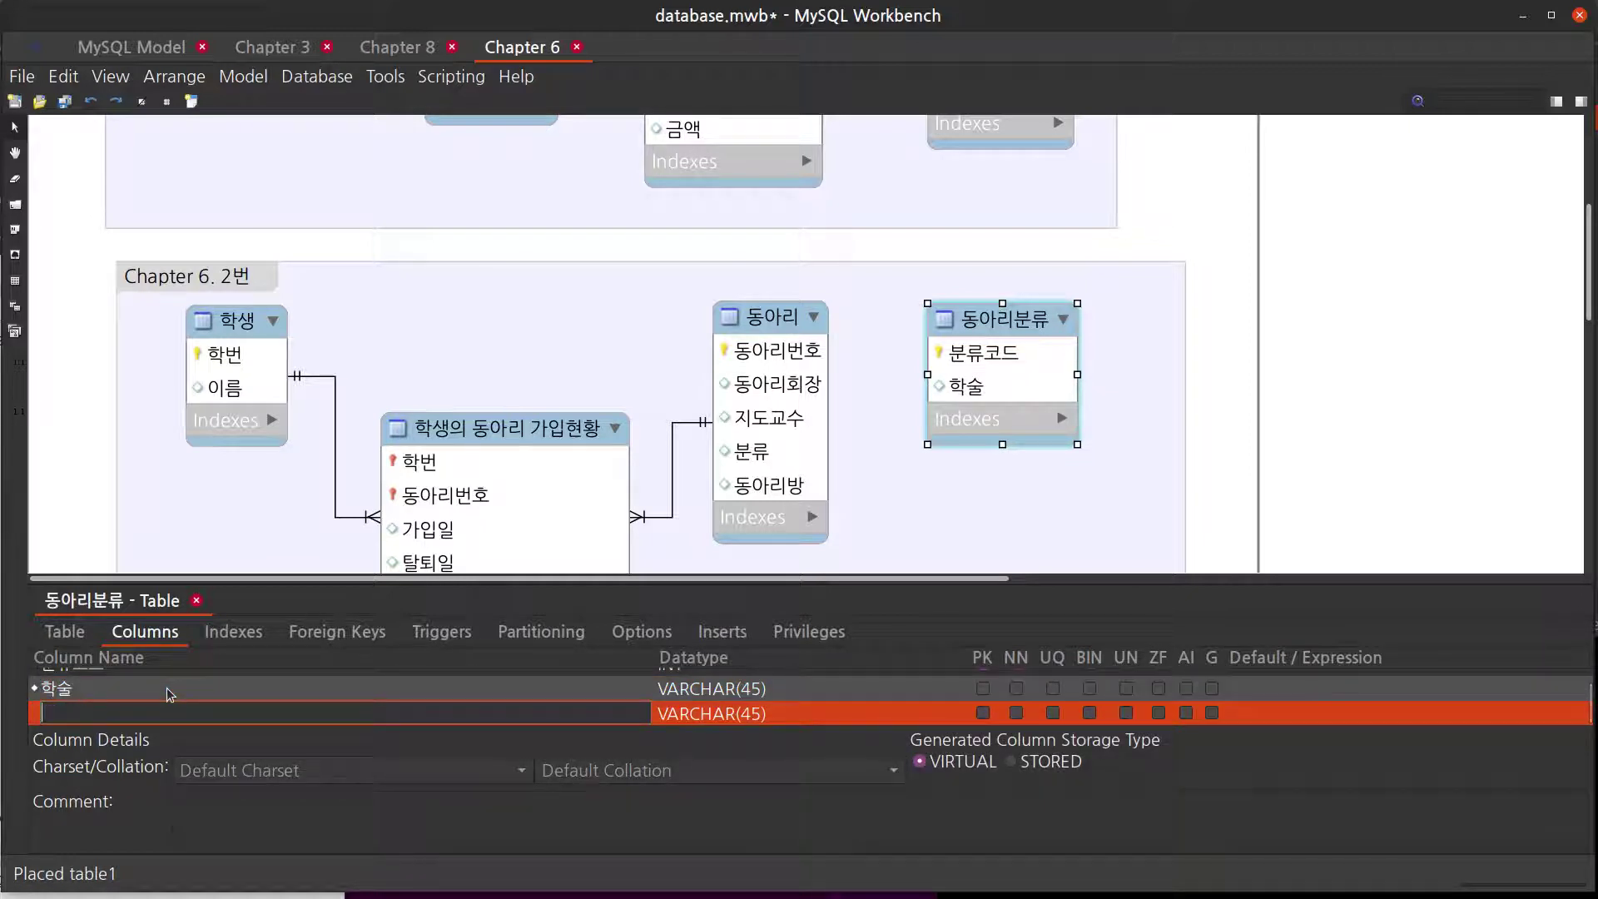
text(교)
key(Return)
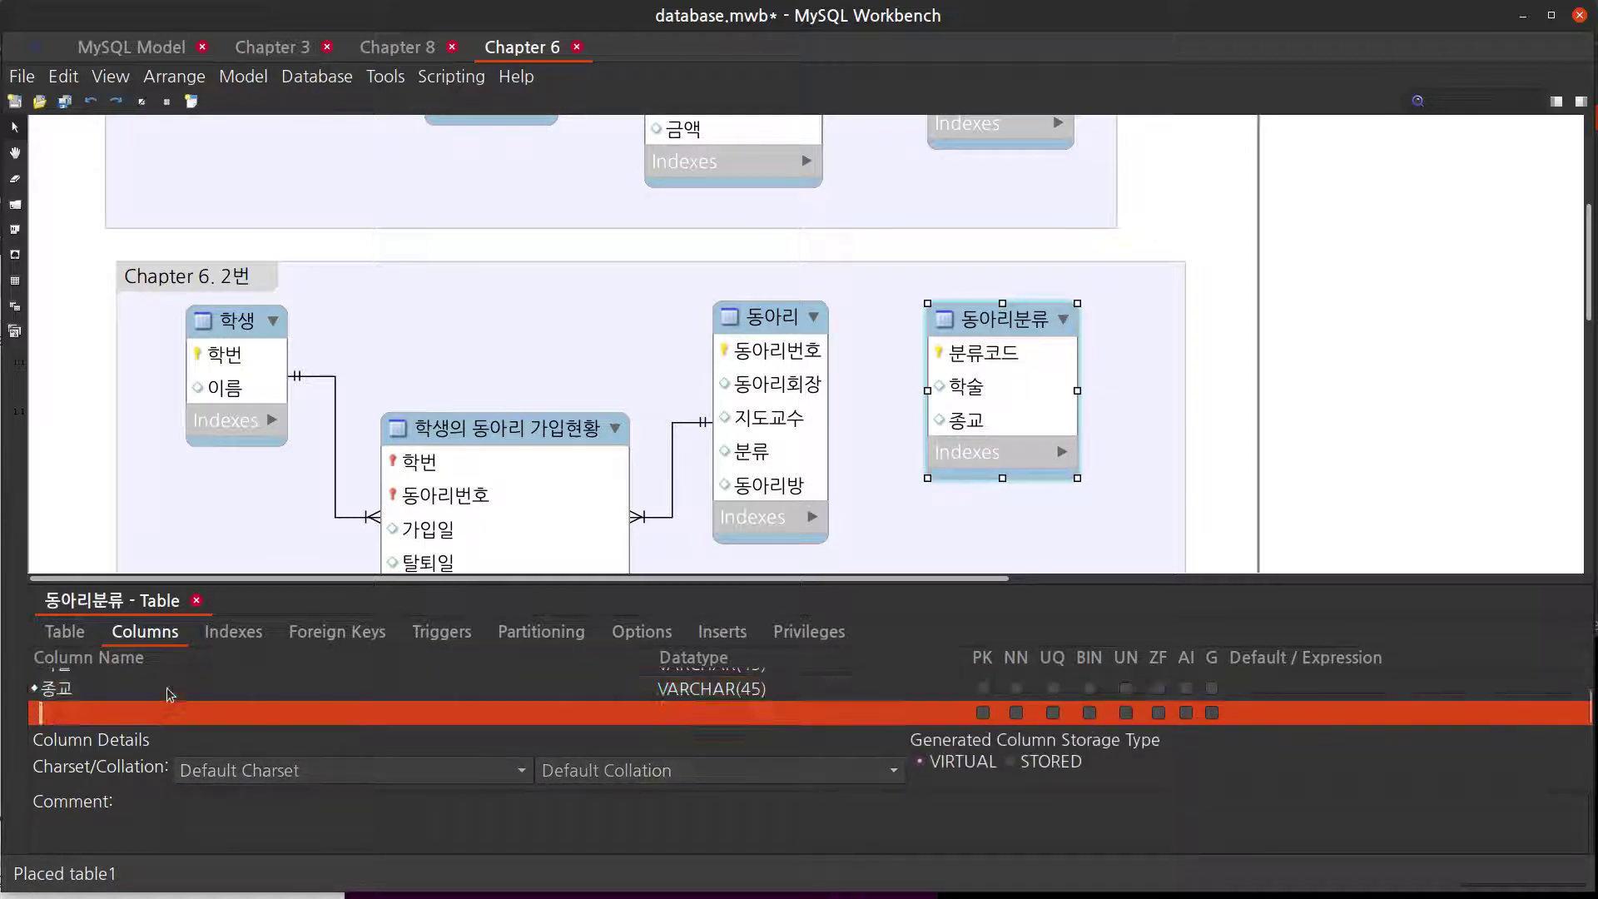
text(ㅂㅗㅇ사)
key(Return)
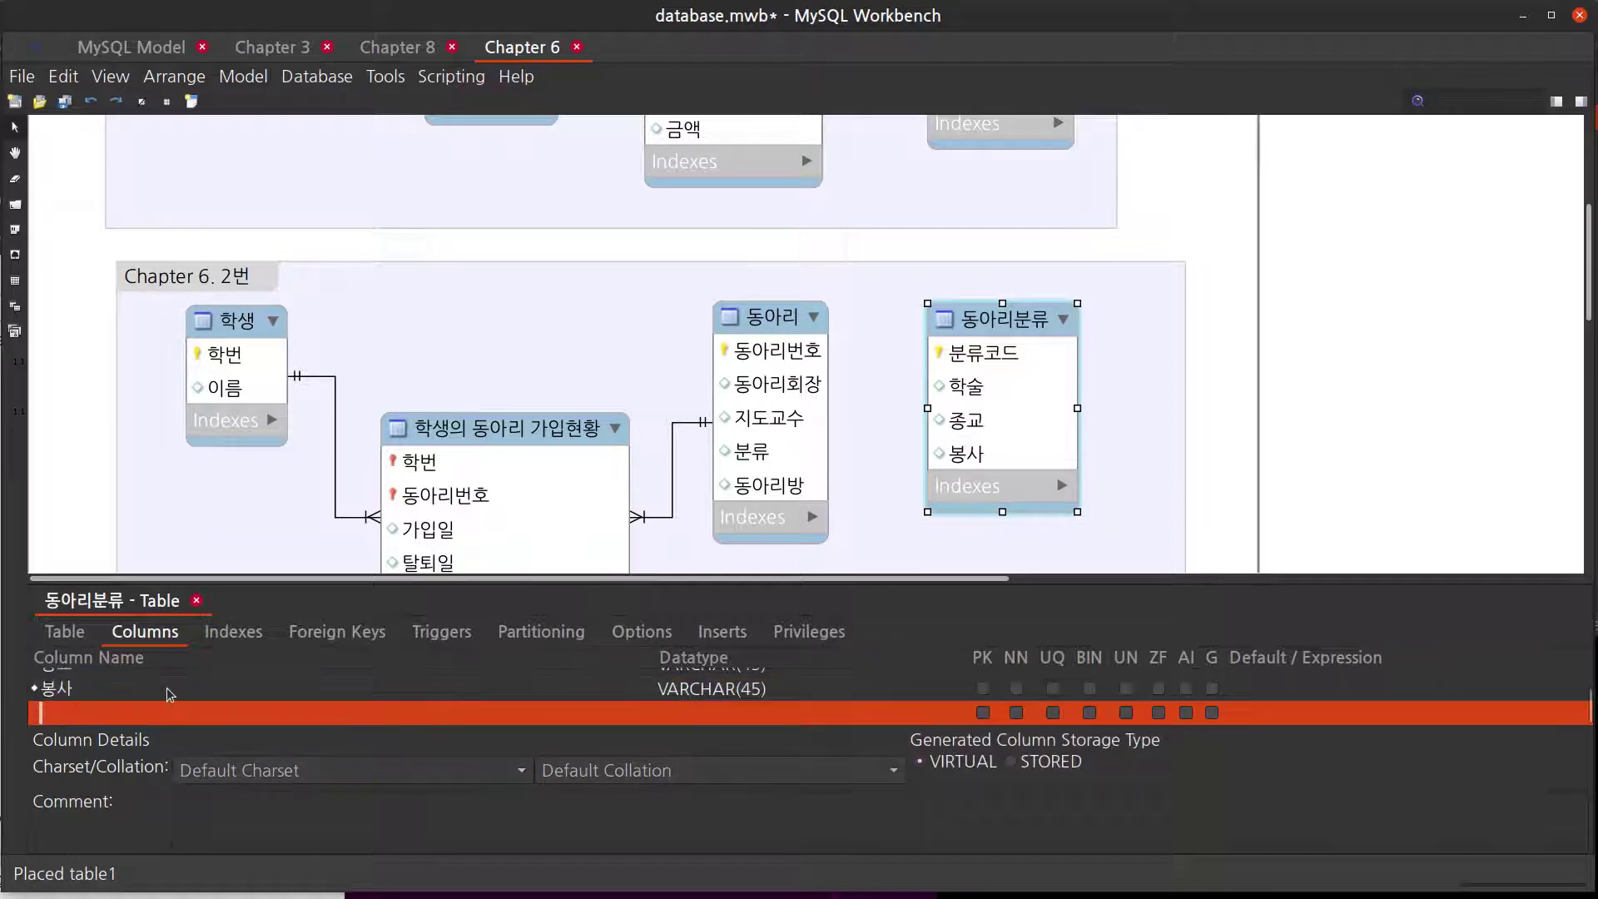
text(레포츠)
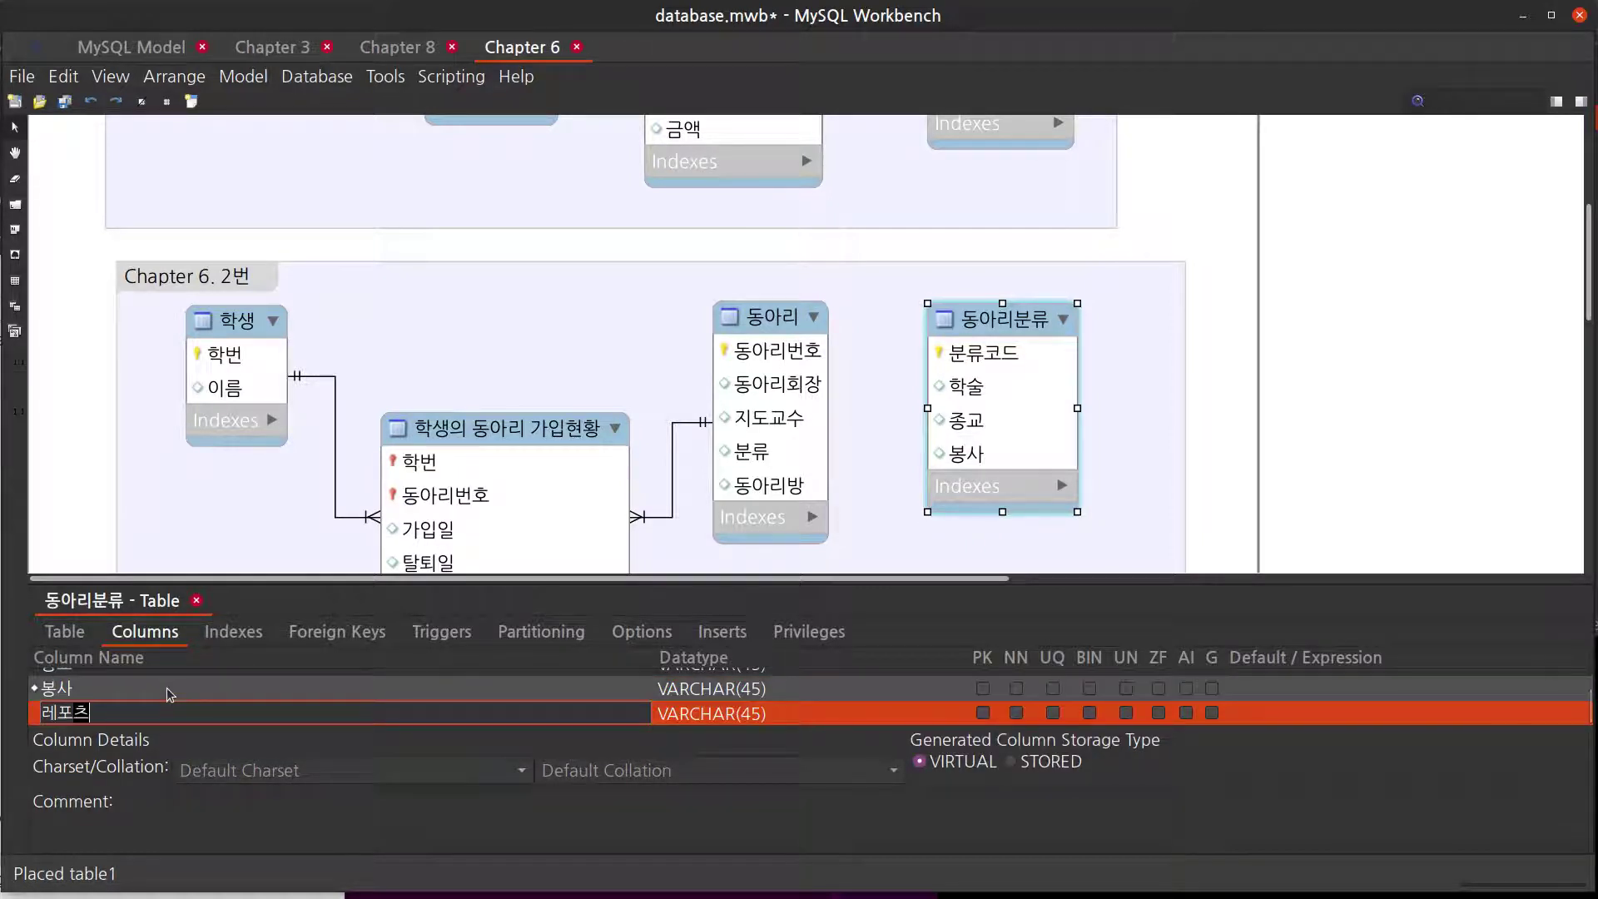
key(Return)
text(기타)
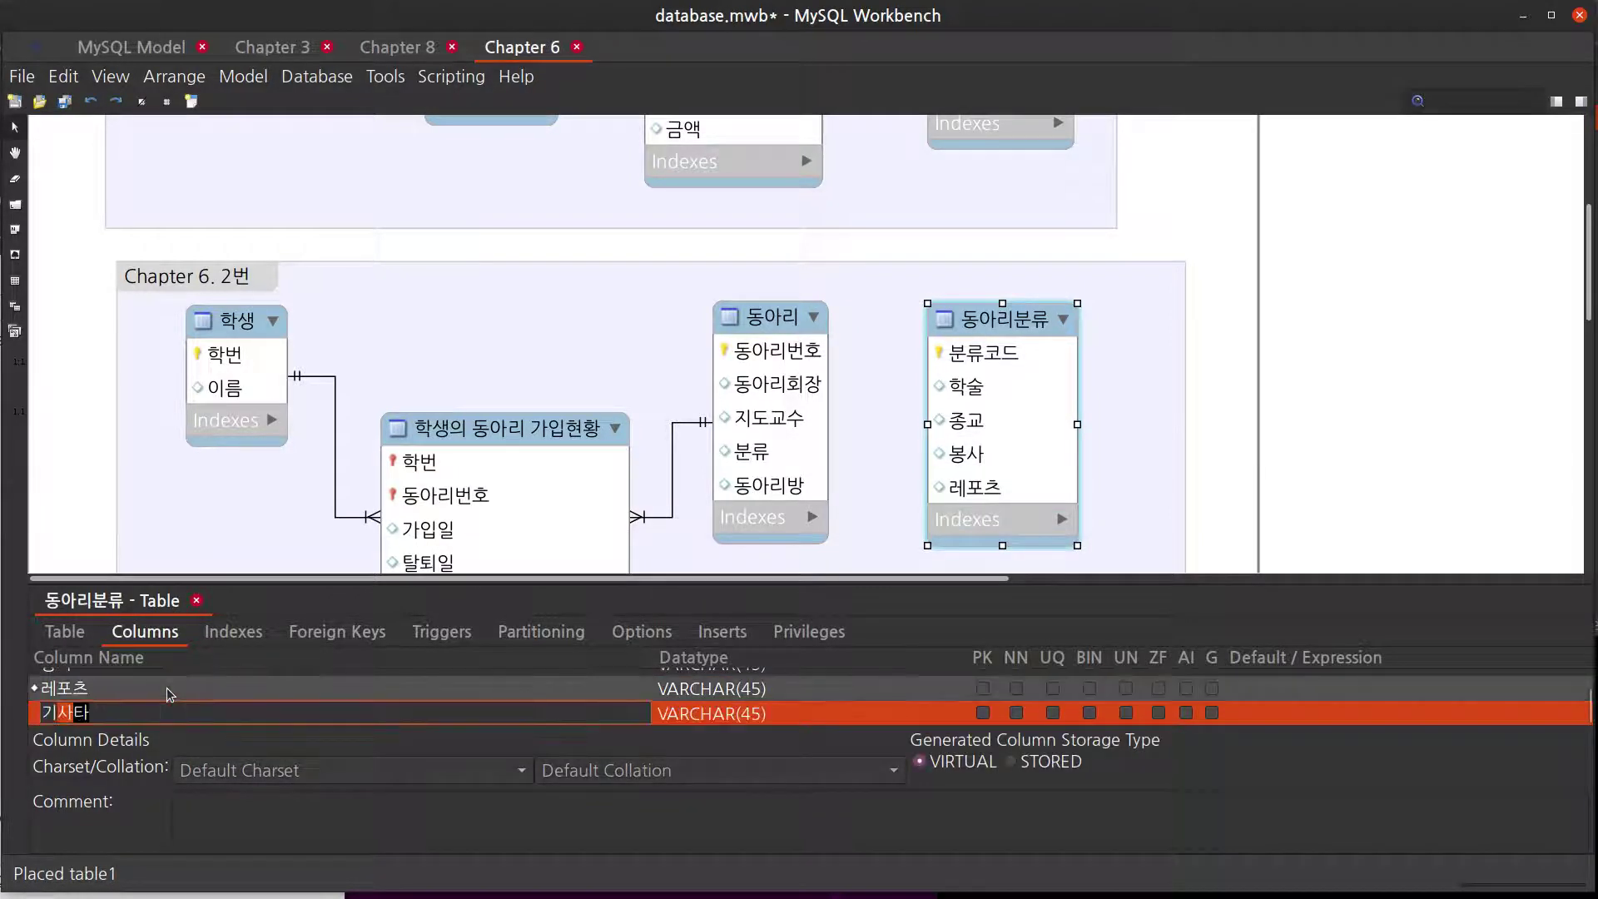
key(Return)
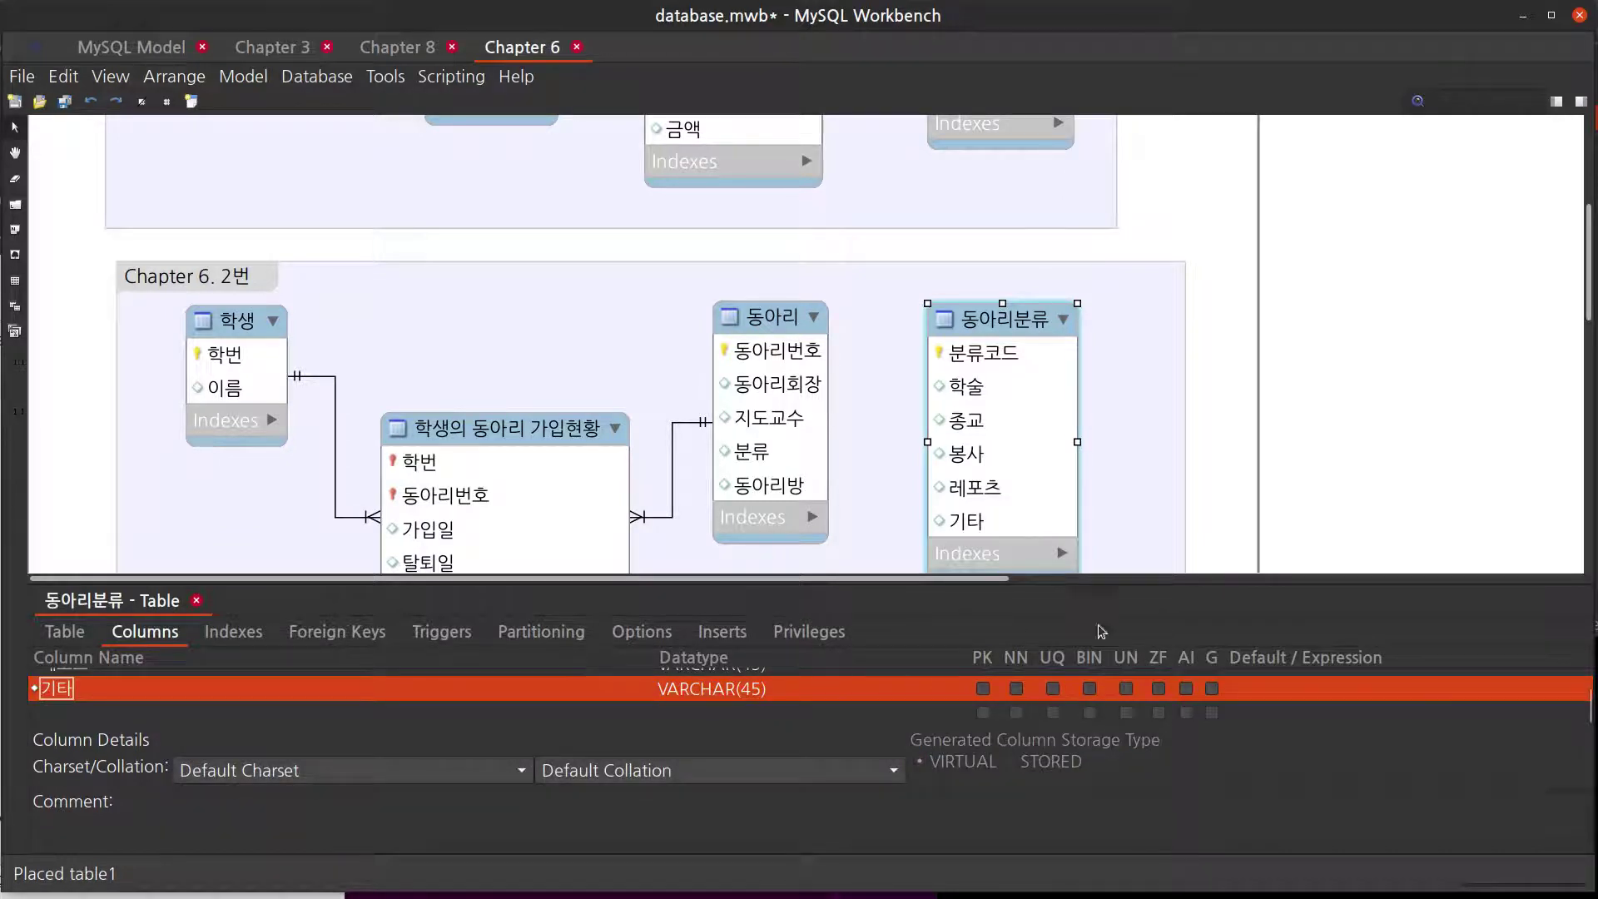
- Delete the 분류 column from the 동아리 table
drag(1170, 588, 1170, 735)
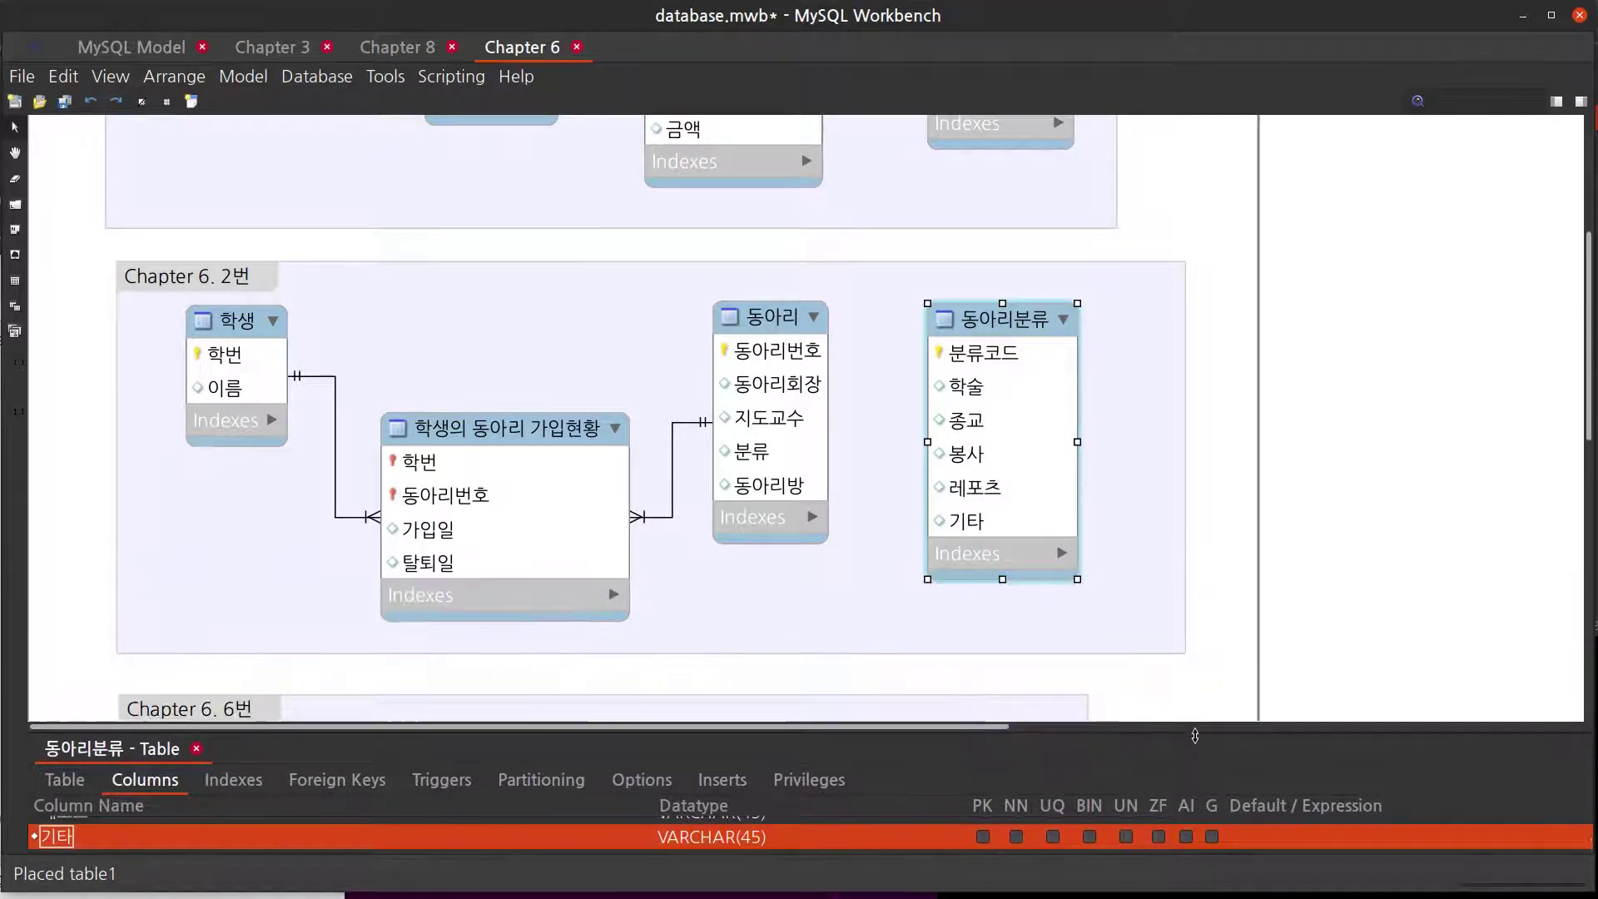
click(772, 325)
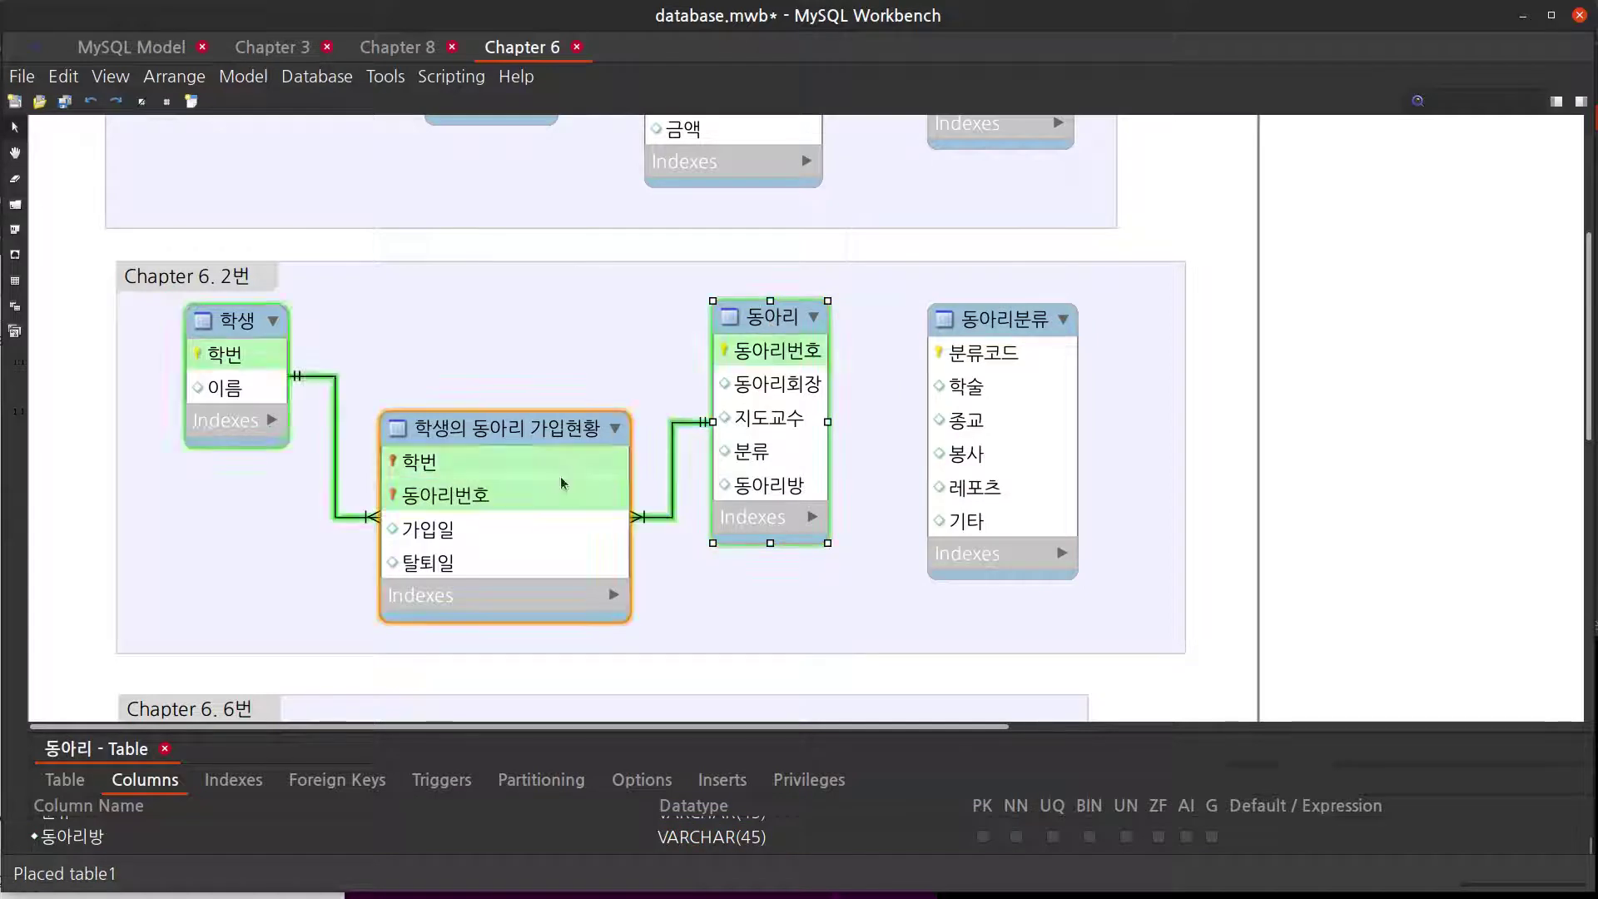
drag(188, 734, 188, 589)
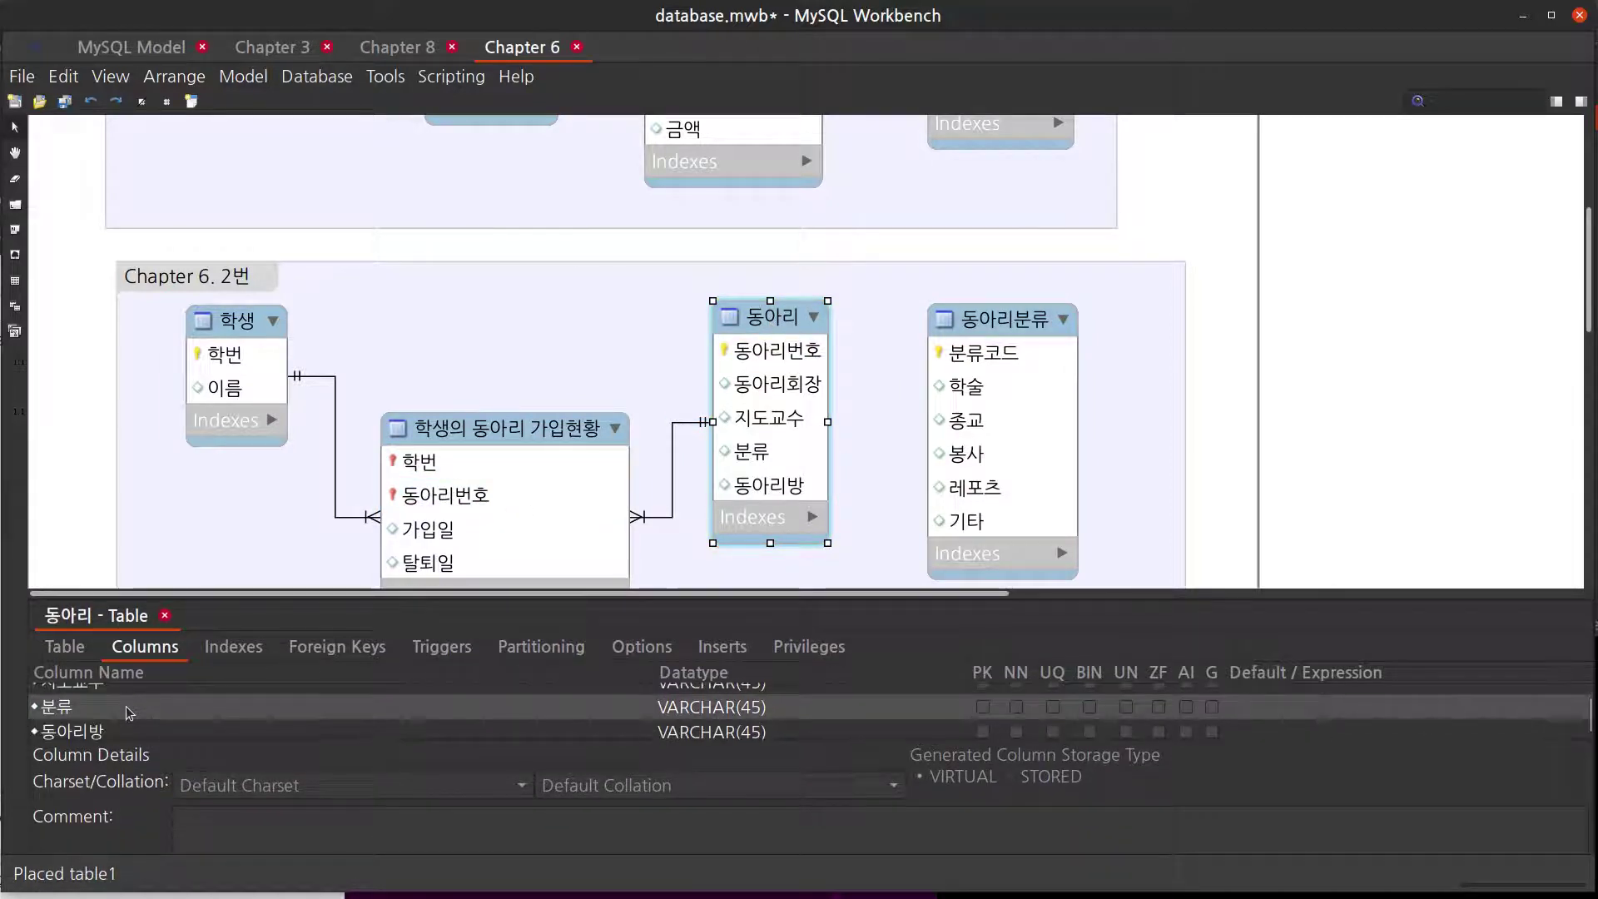
click(131, 708)
right_click(139, 706)
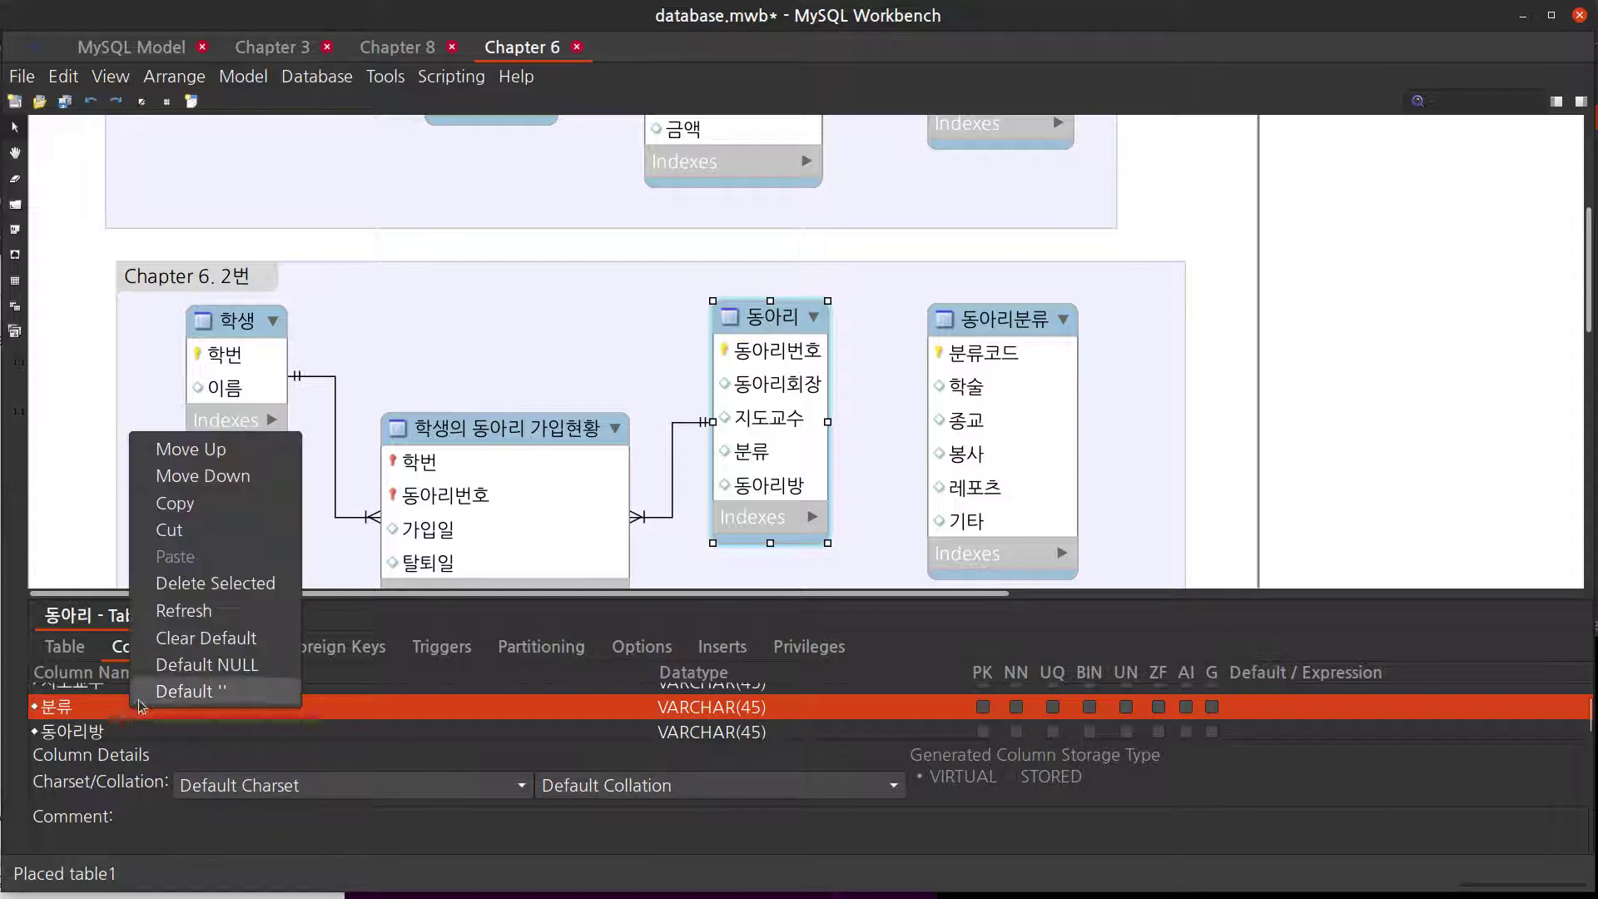
click(200, 583)
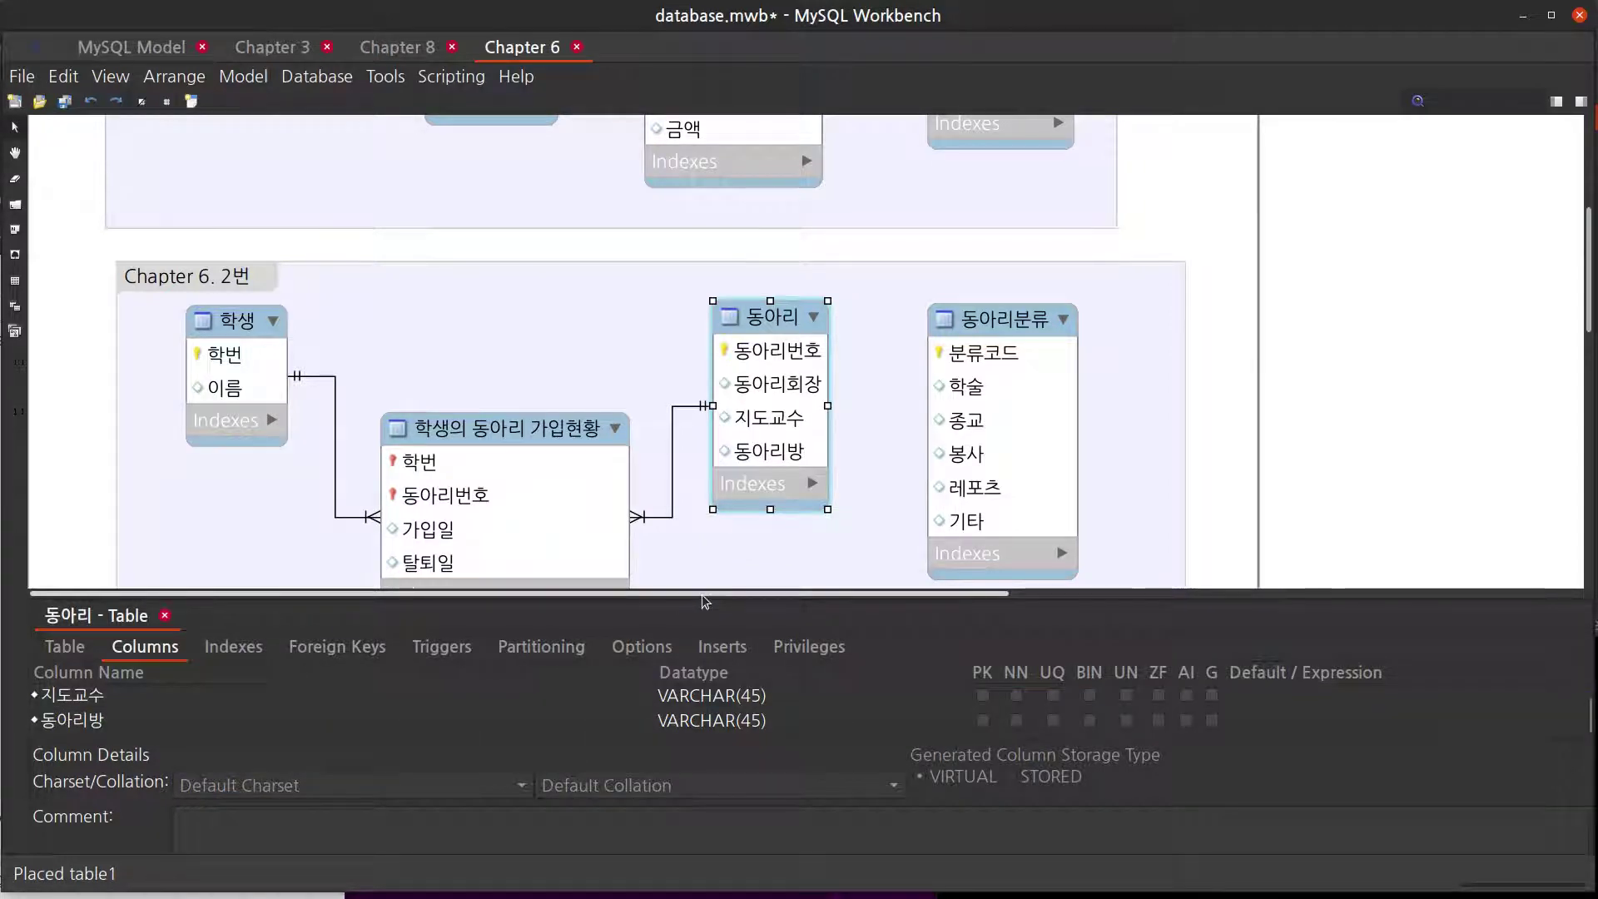
- Create a one-to-many non-identifying relationship from 동아리분류 to the referenced table 동아리
drag(704, 597, 722, 694)
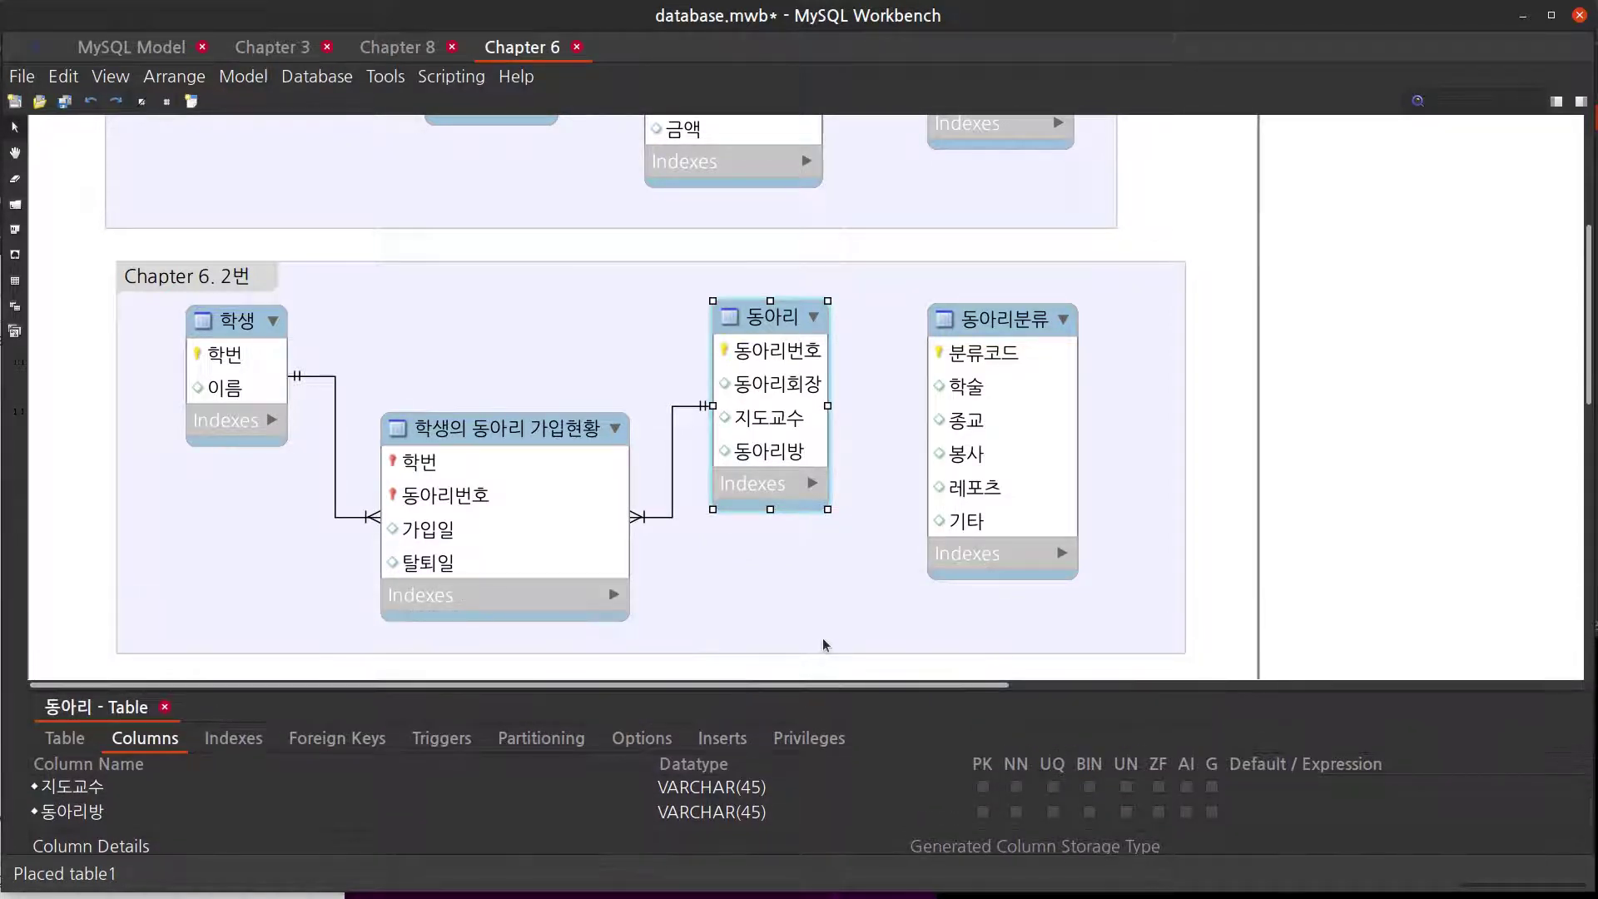
text(2)
click(863, 566)
key(2)
click(970, 466)
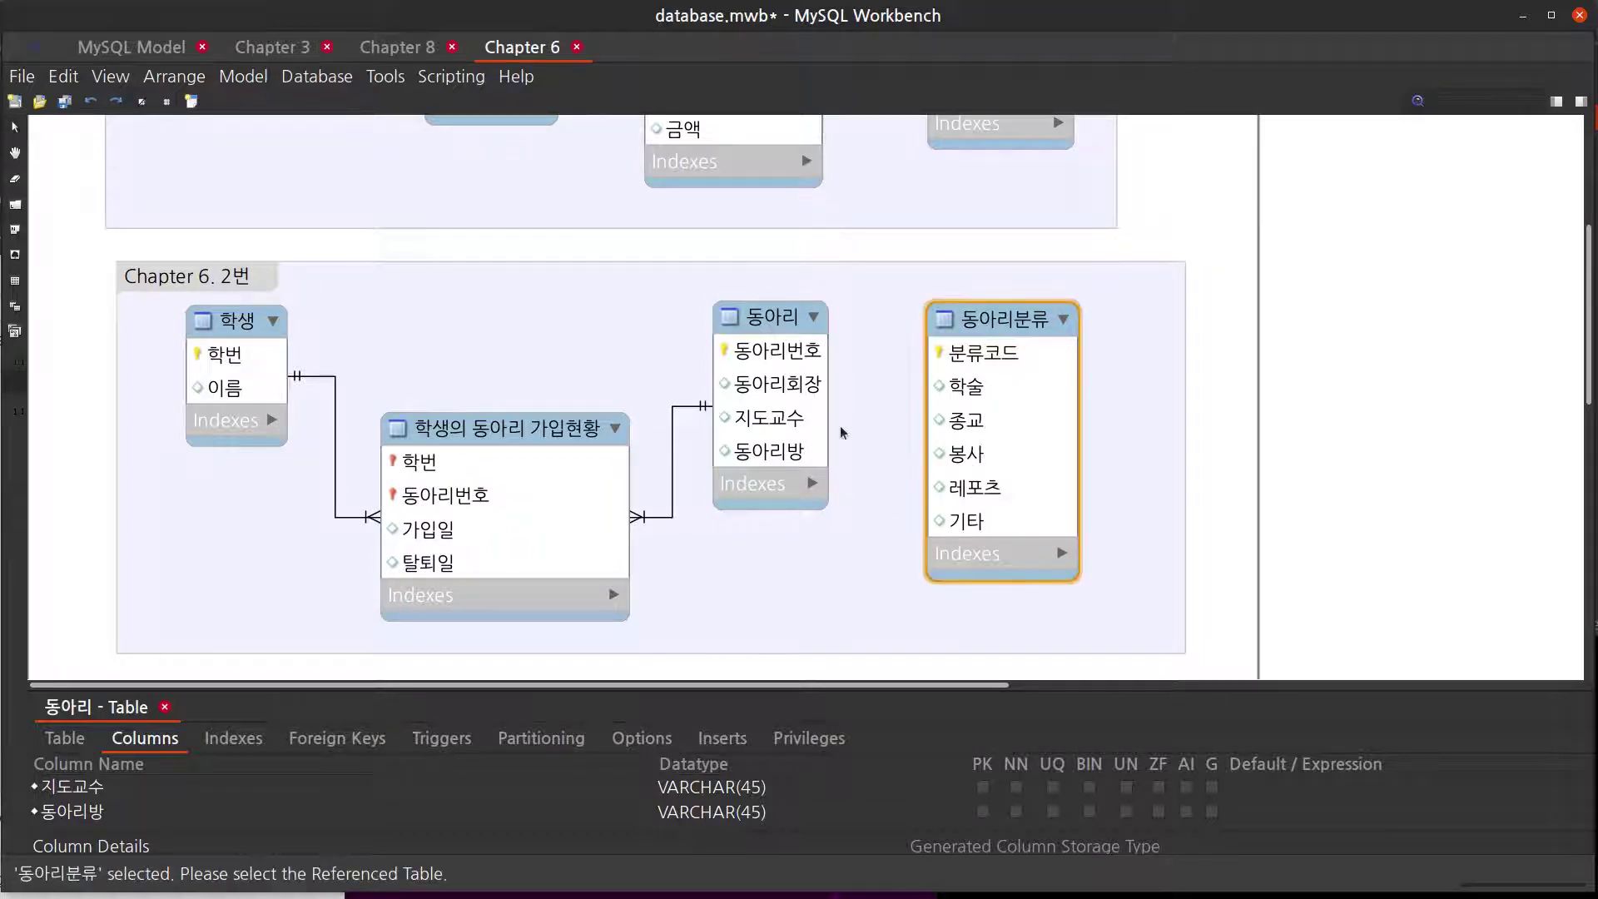
click(749, 419)
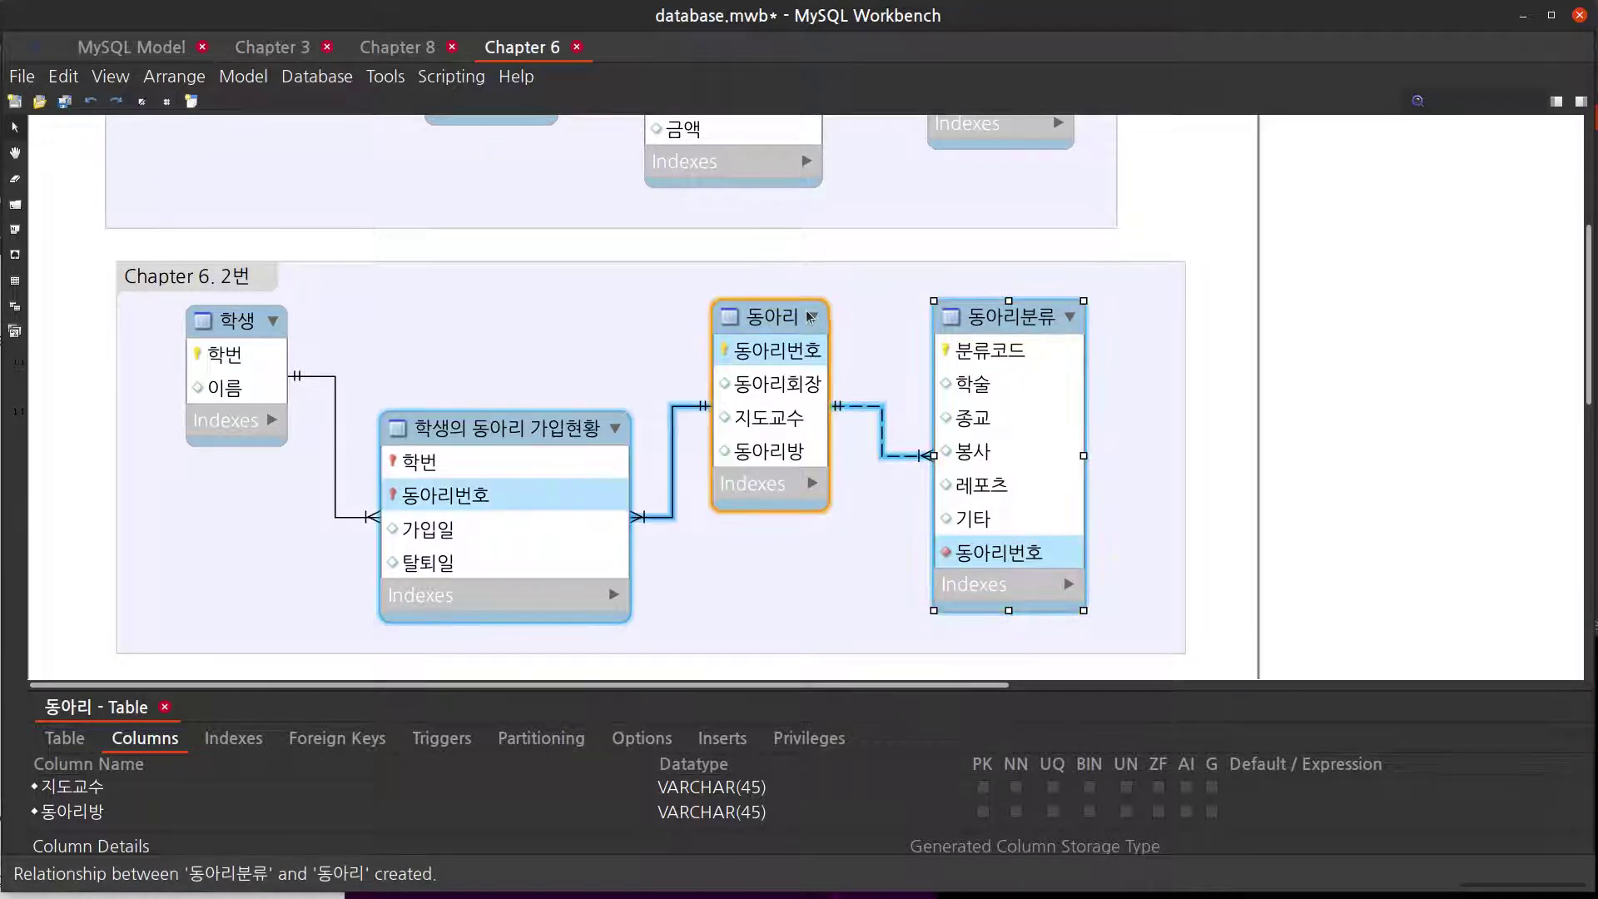
- Move the 동아리 table slightly lower and the 동아리분류 table slightly higher within their layer, and save the model
drag(809, 317, 838, 364)
drag(980, 320, 986, 297)
drag(809, 361, 812, 366)
click(1120, 456)
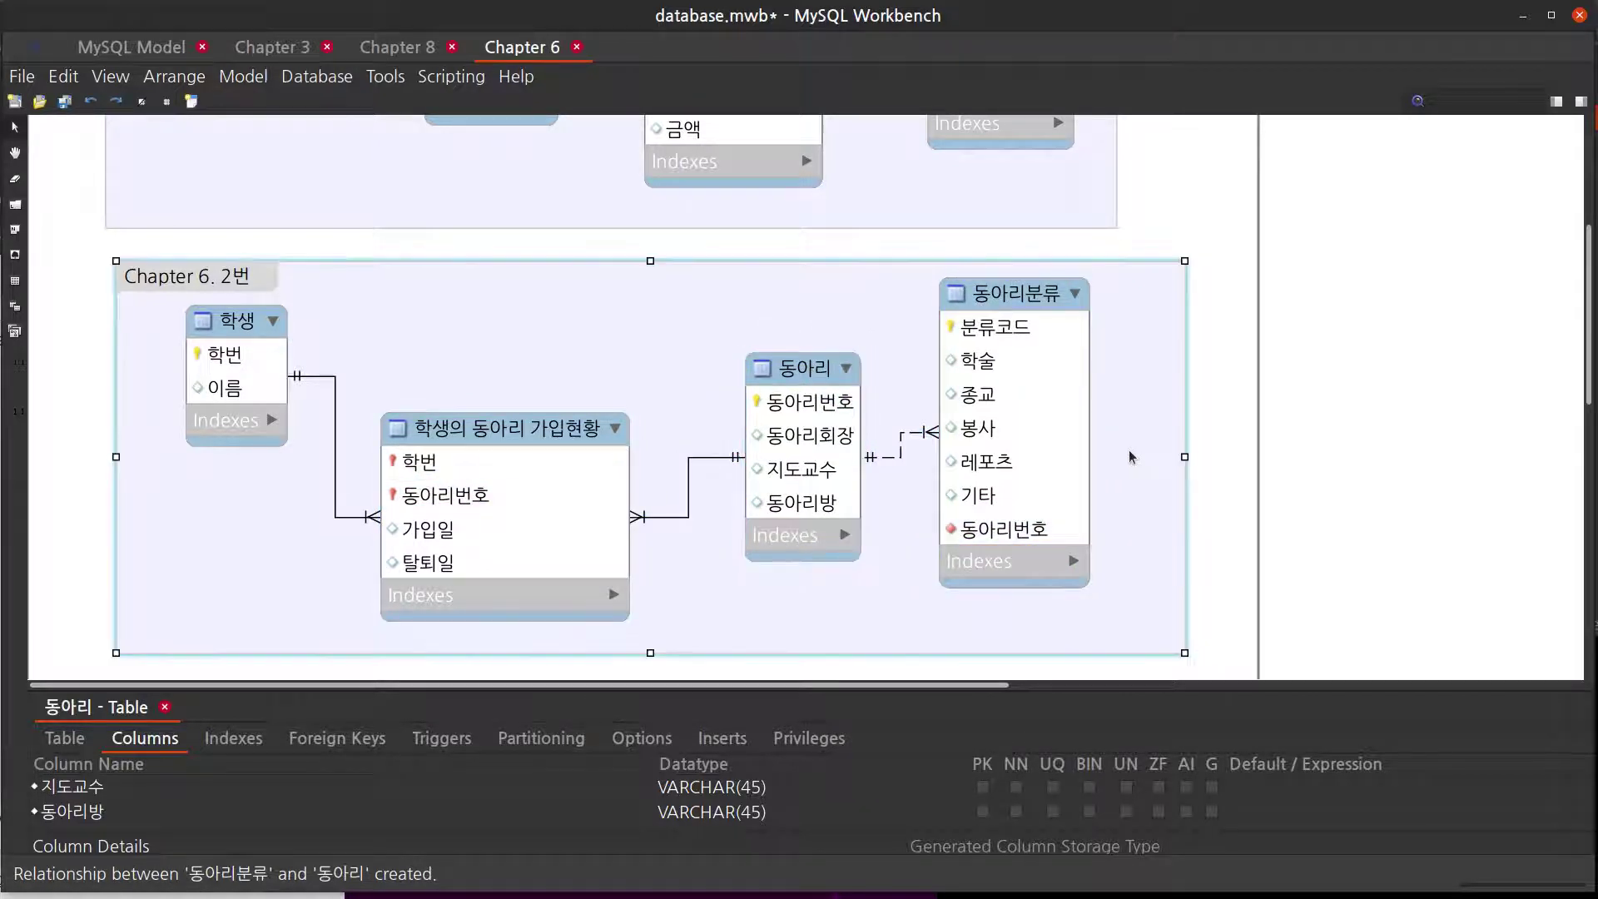
click(1235, 456)
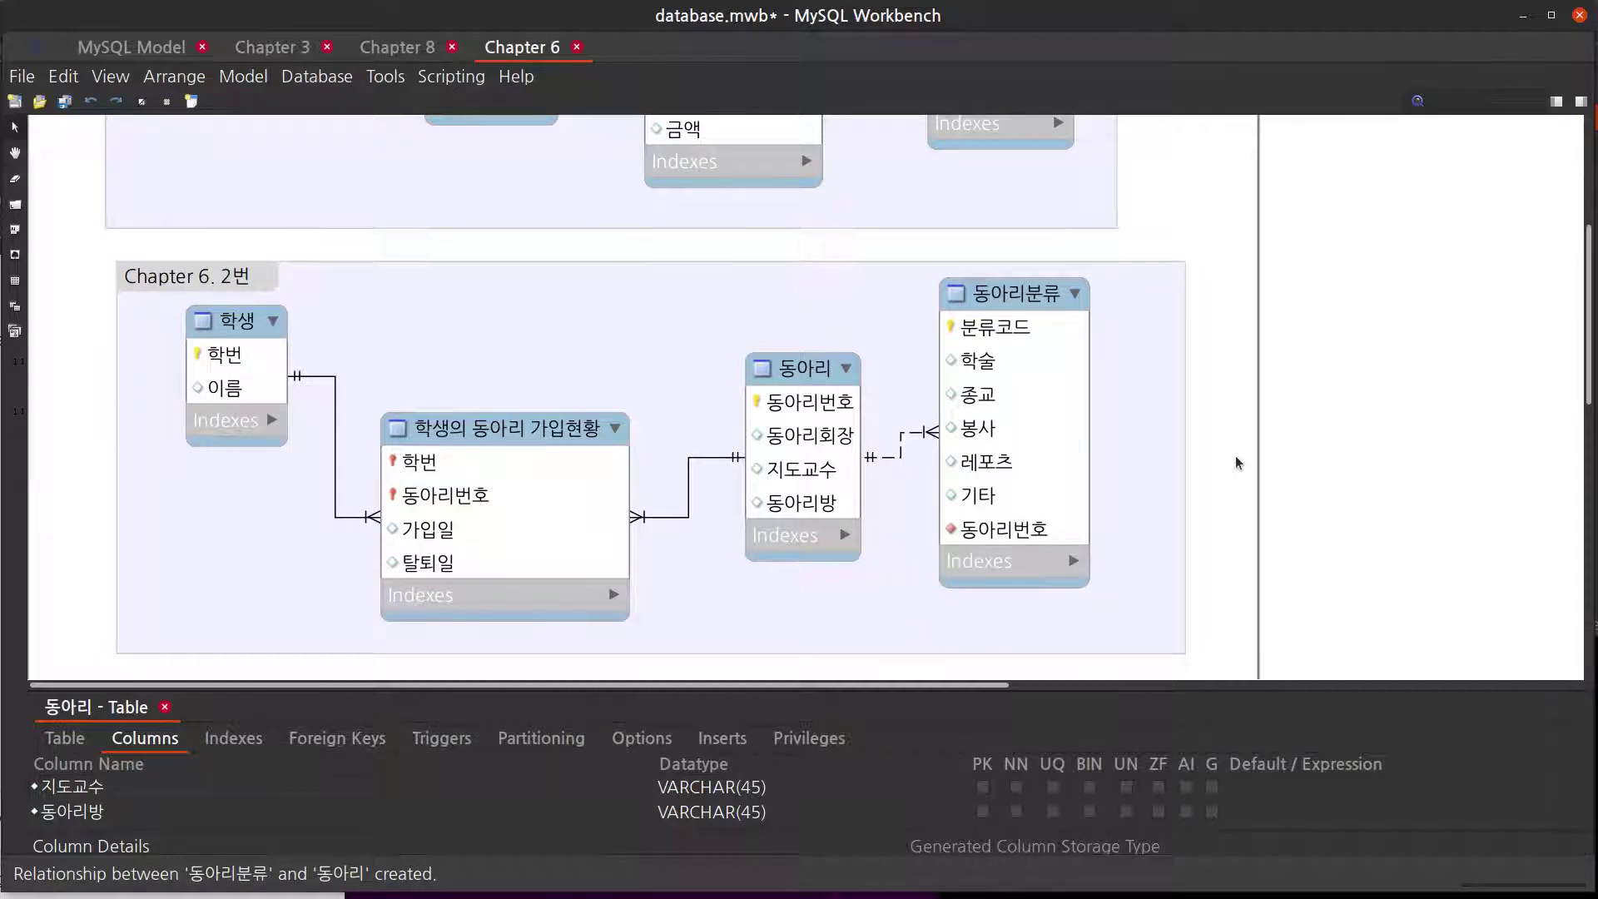
key(ctrl+s)
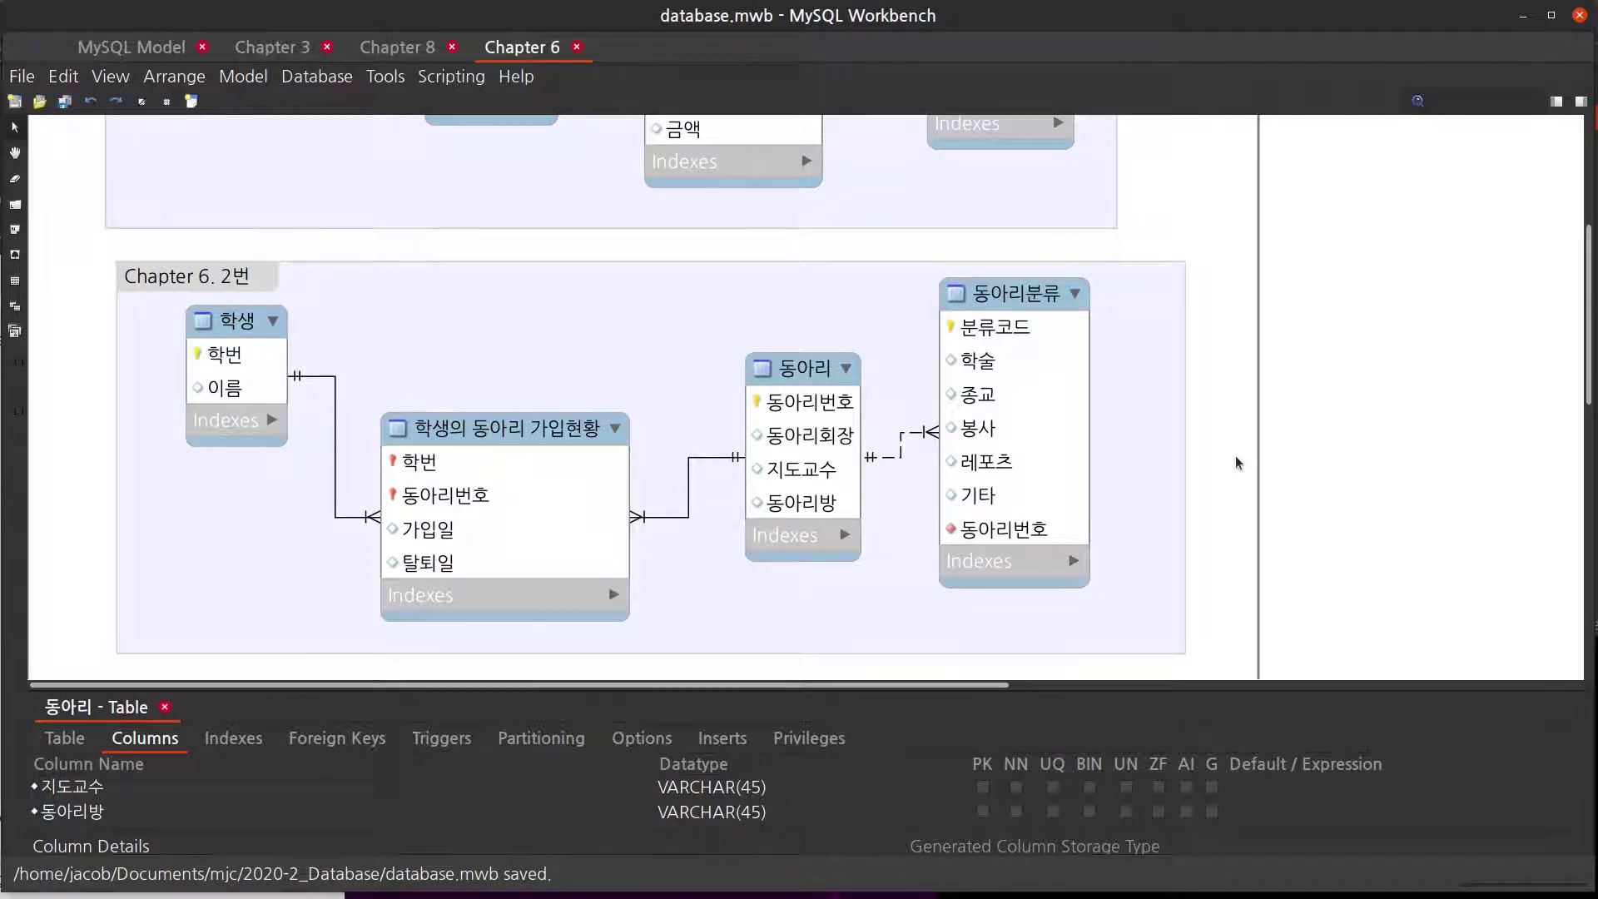
- Switch to table_example.ods in LibreOffice Calc and enter D1, D2 and D3 under 동아리번호 in cells A3 to A5
key(alt+Tab)
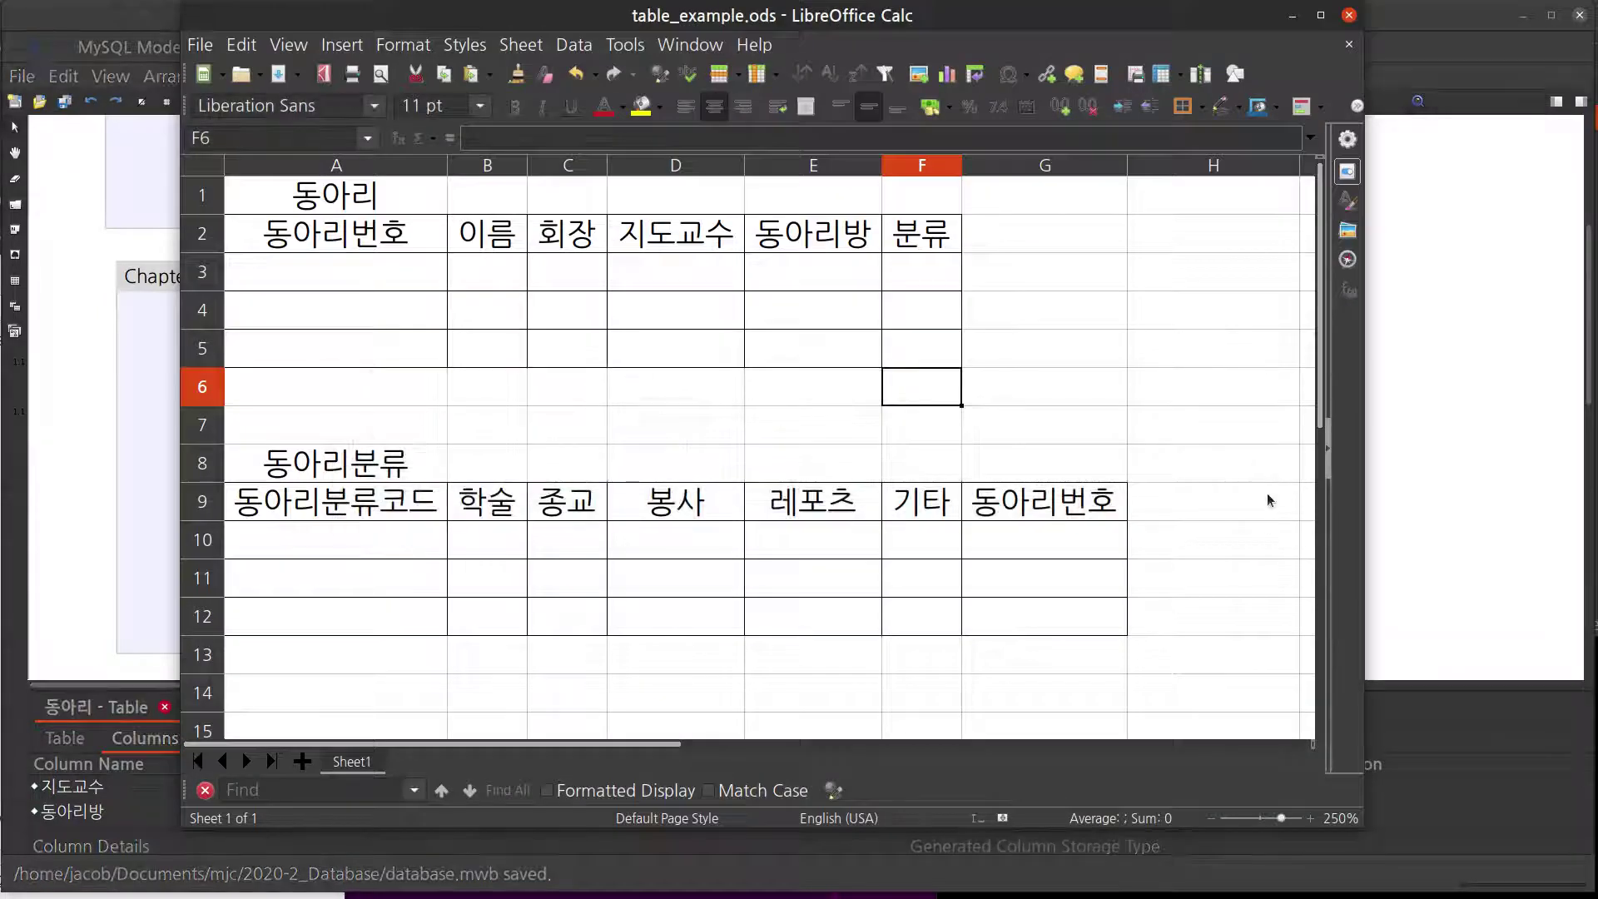
key(alt+Tab)
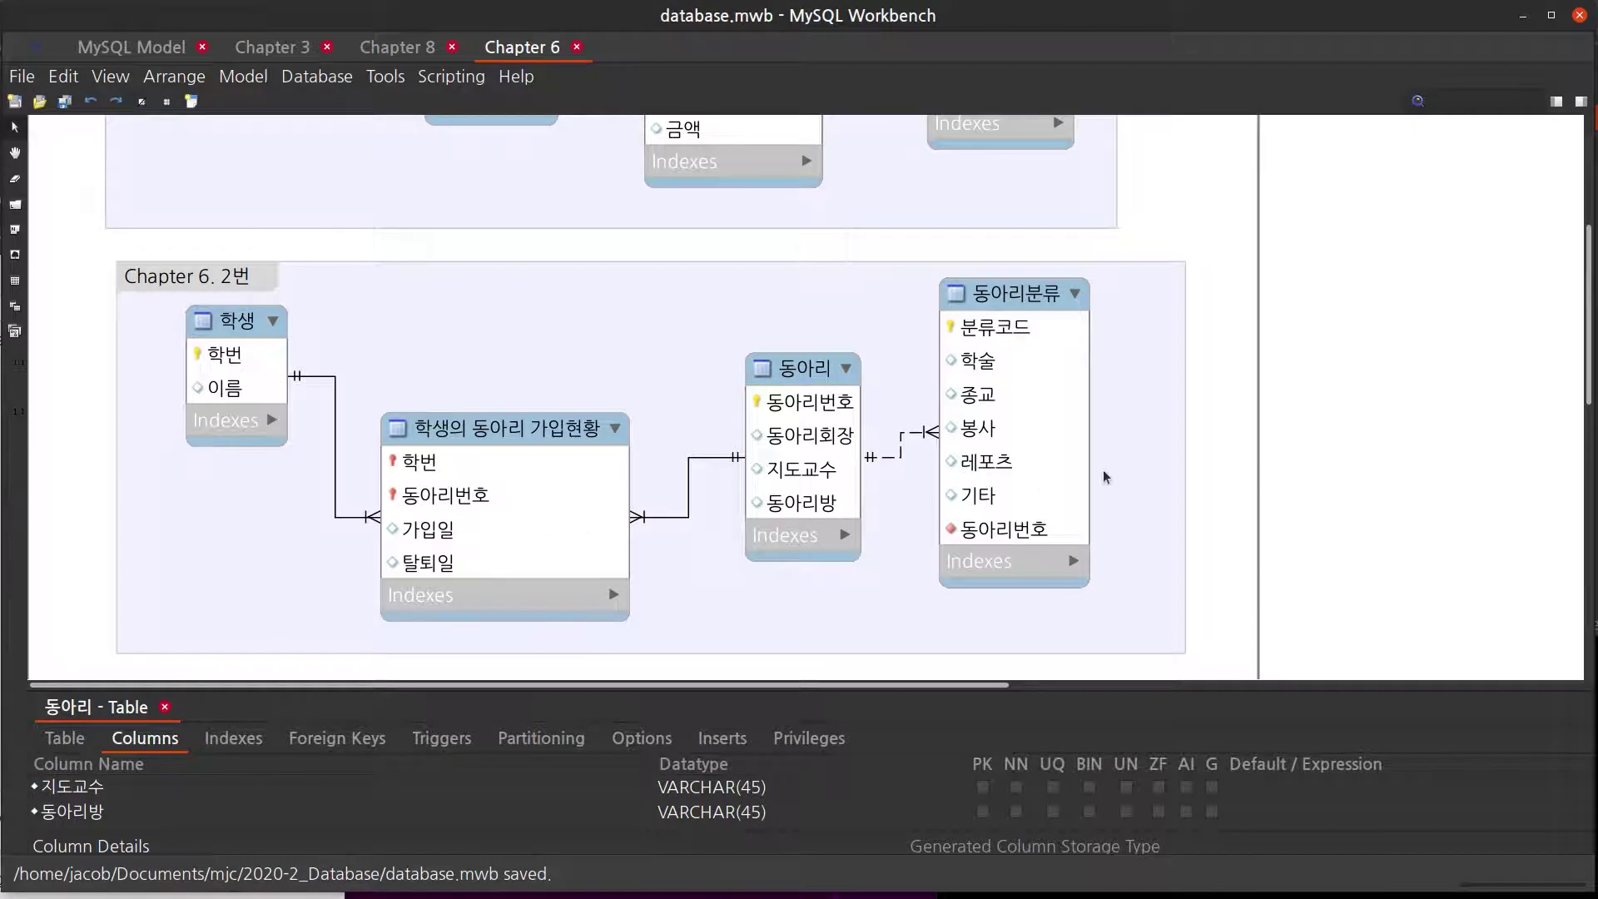
key(alt+Tab)
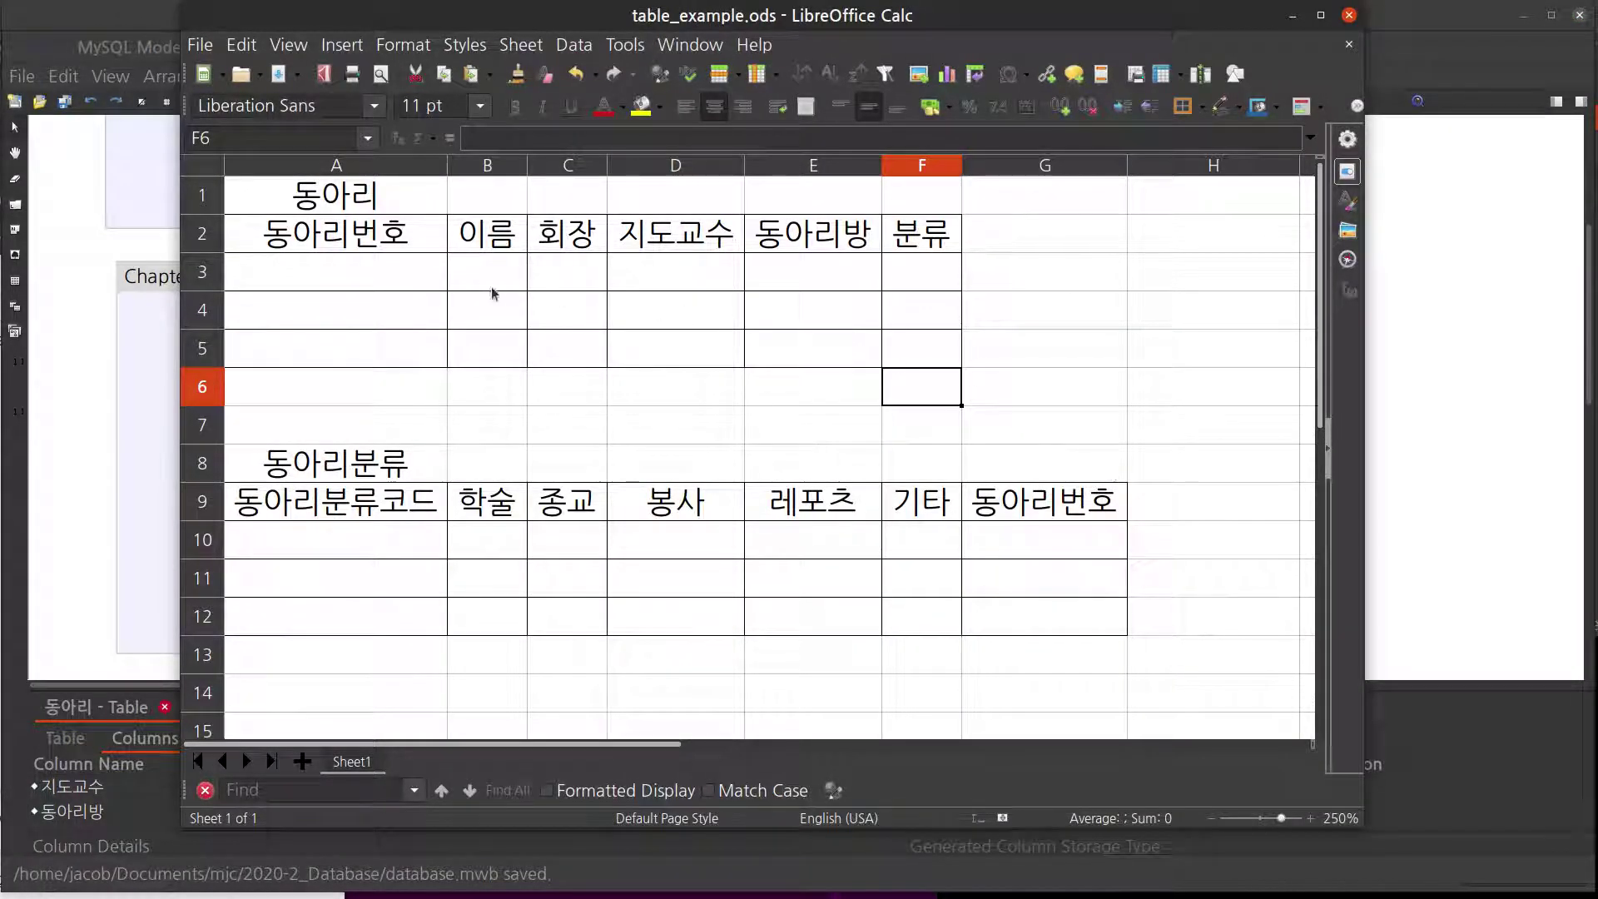
click(382, 272)
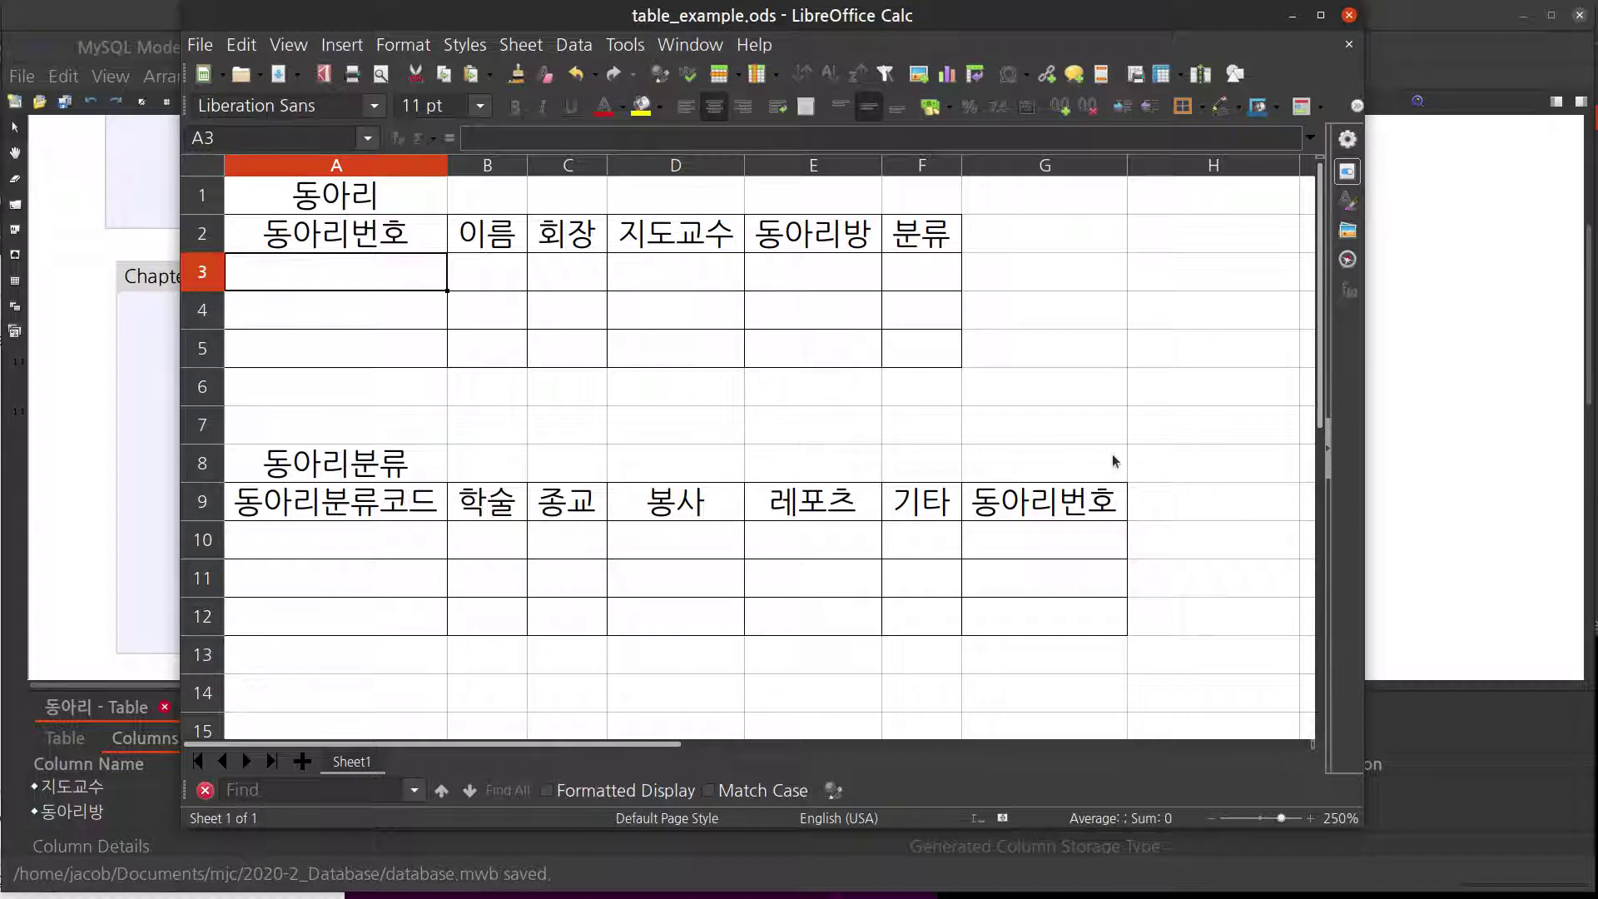
text(D1)
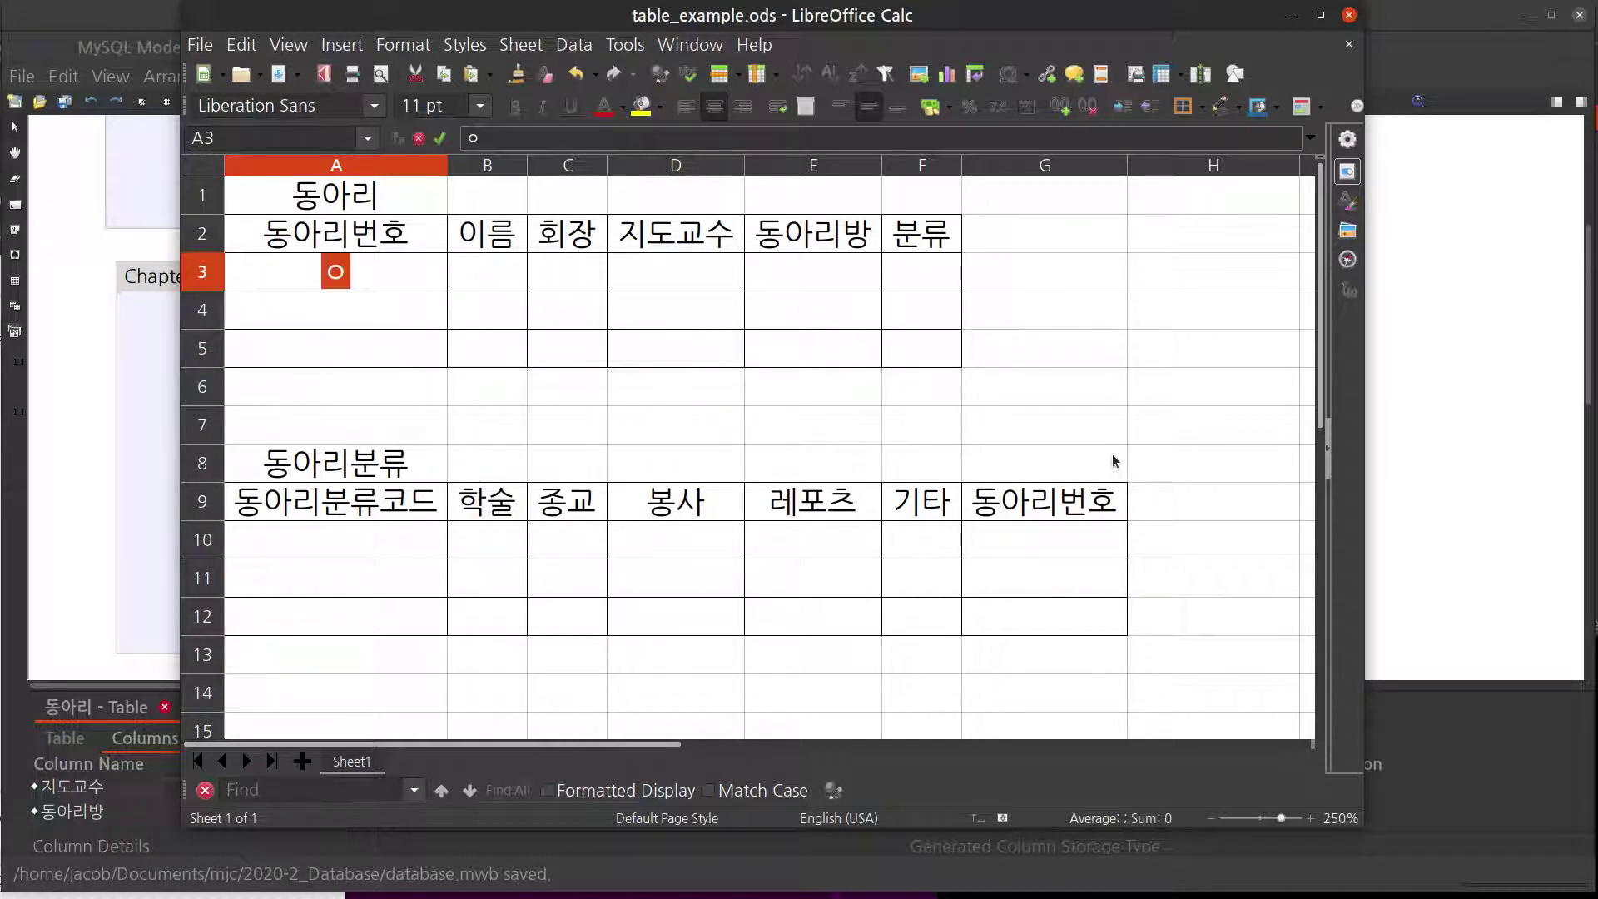
key(Return)
text(D2)
key(Return)
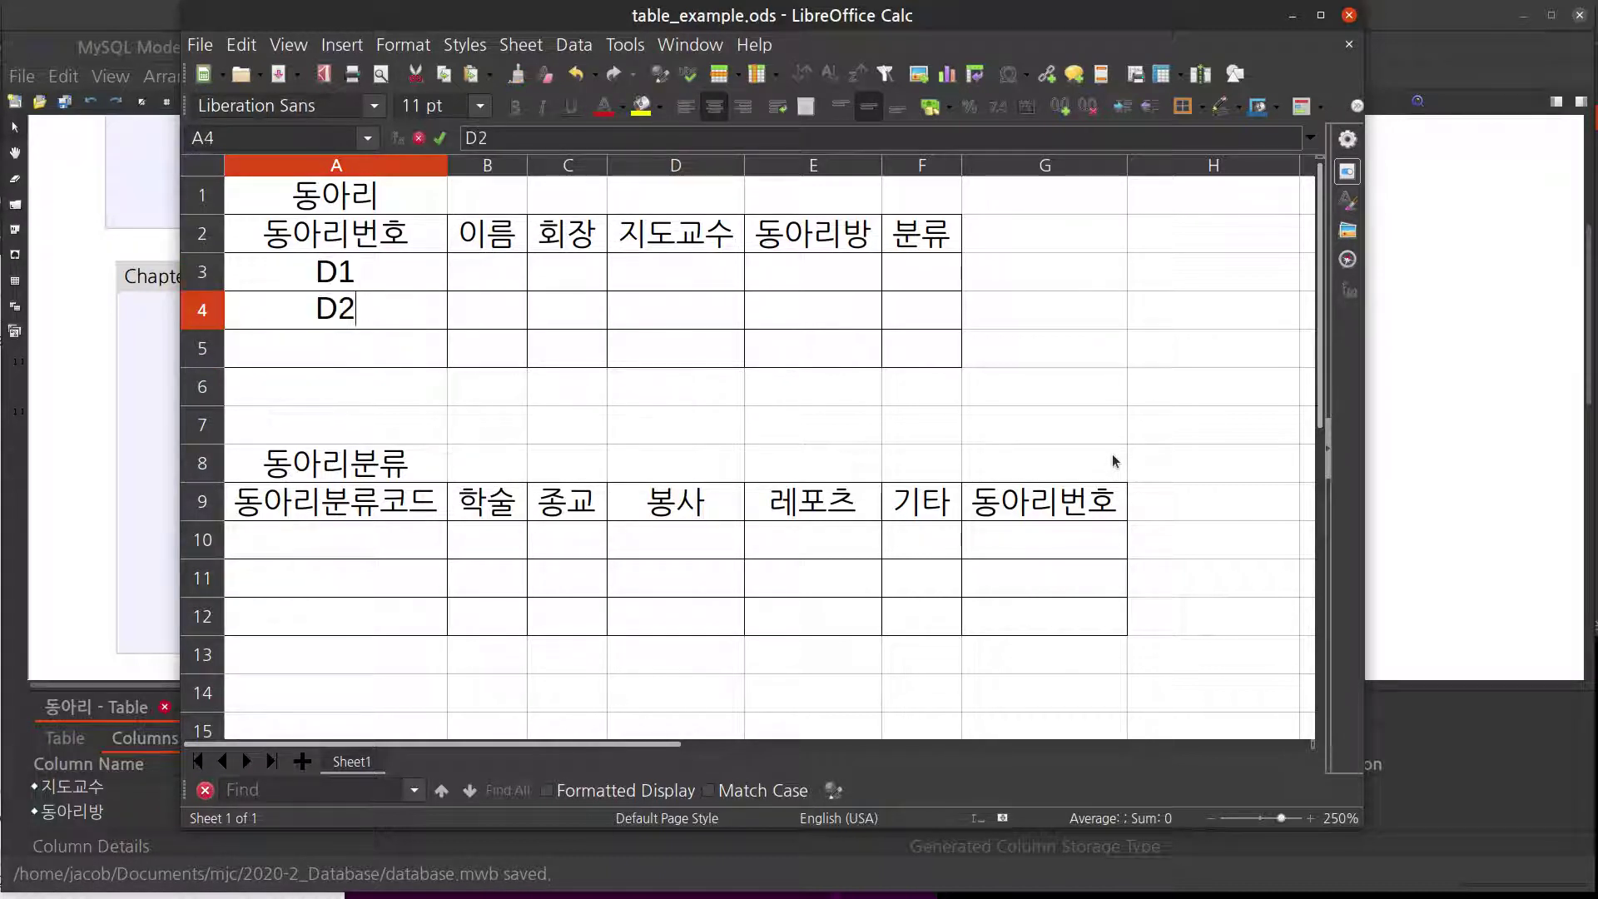
text(D3)
key(Return)
- Select cell B3 under 이름 in the 동아리 table and switch back to the diagram in MySQL Workbench
key(Up)
key(Up)
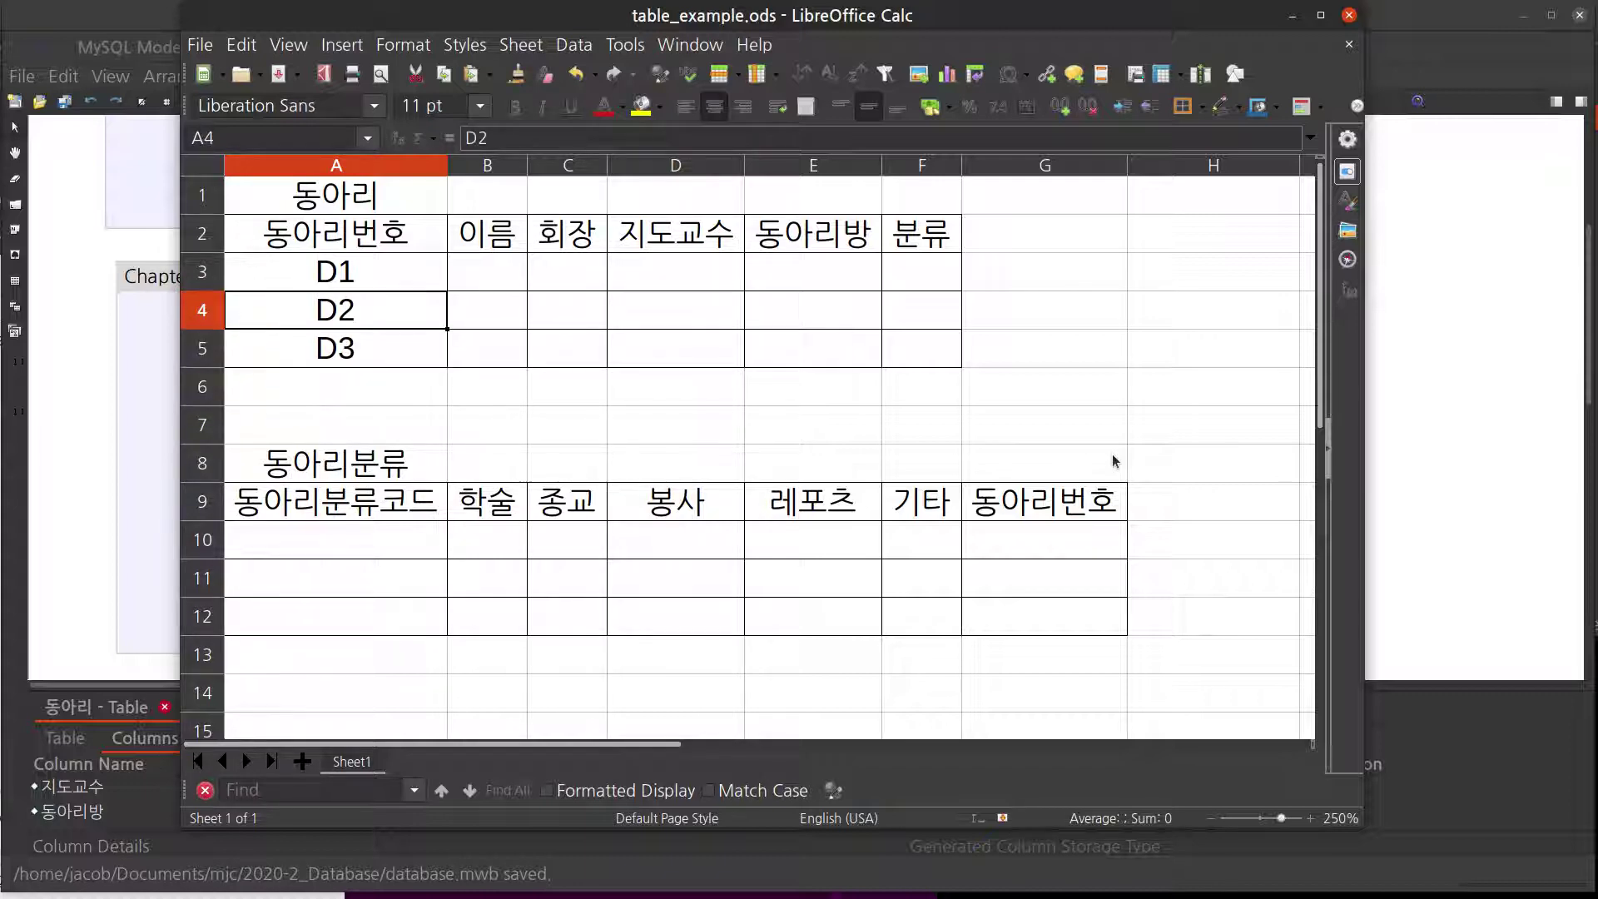
key(Up)
key(Right)
key(alt+Tab)
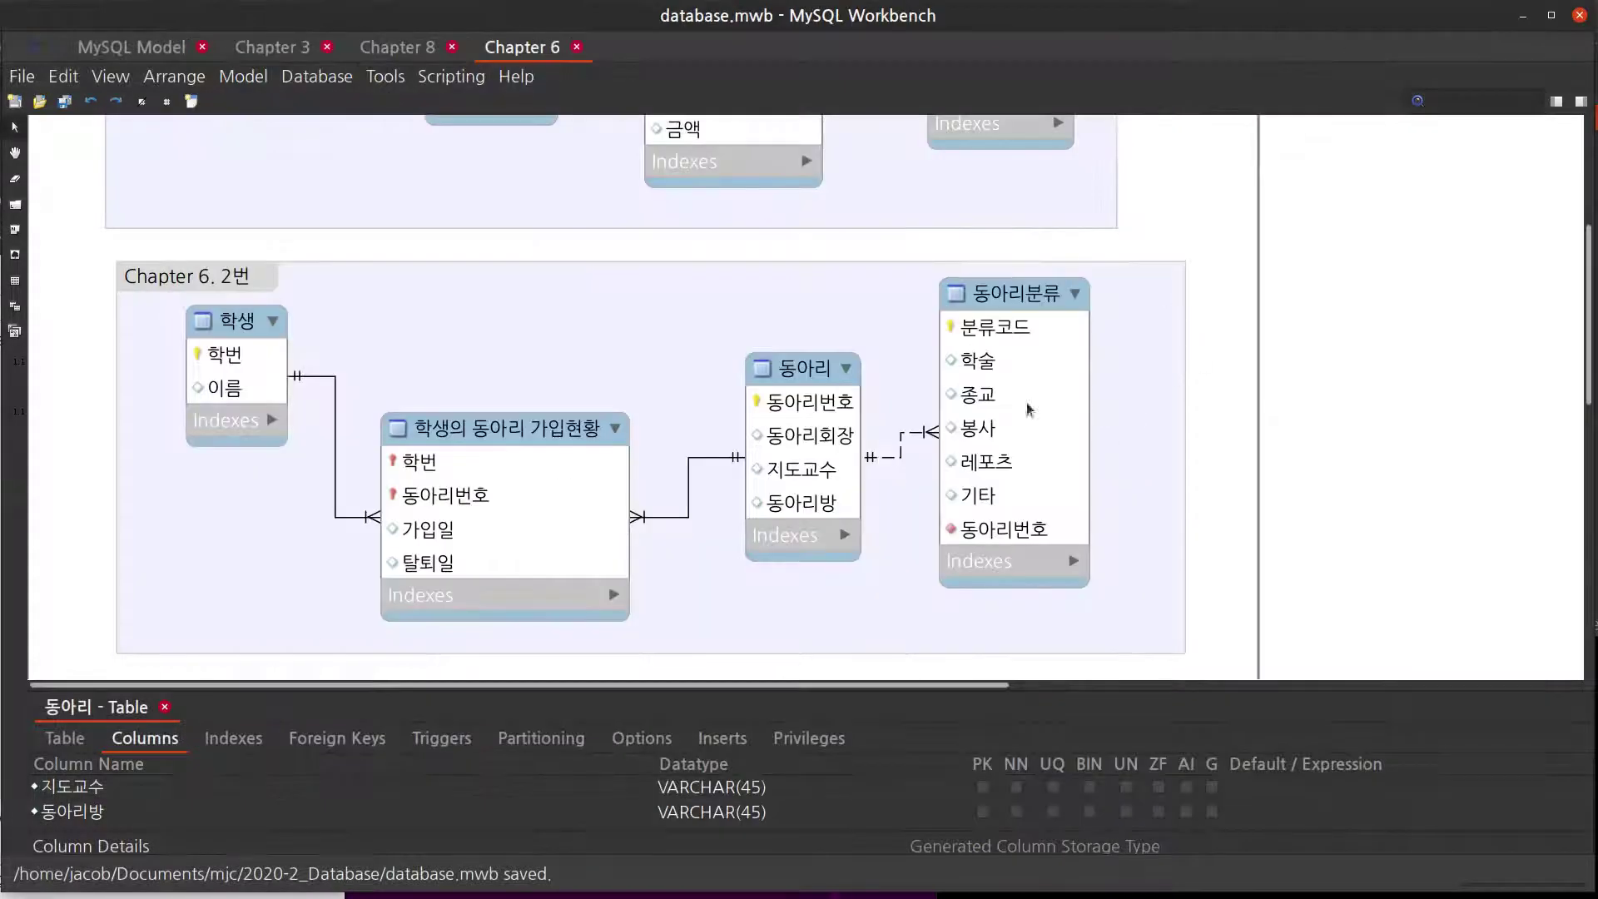
- Add a column named 동아리이름 to the 동아리 table
click(811, 367)
scroll(147, 801, up, 3)
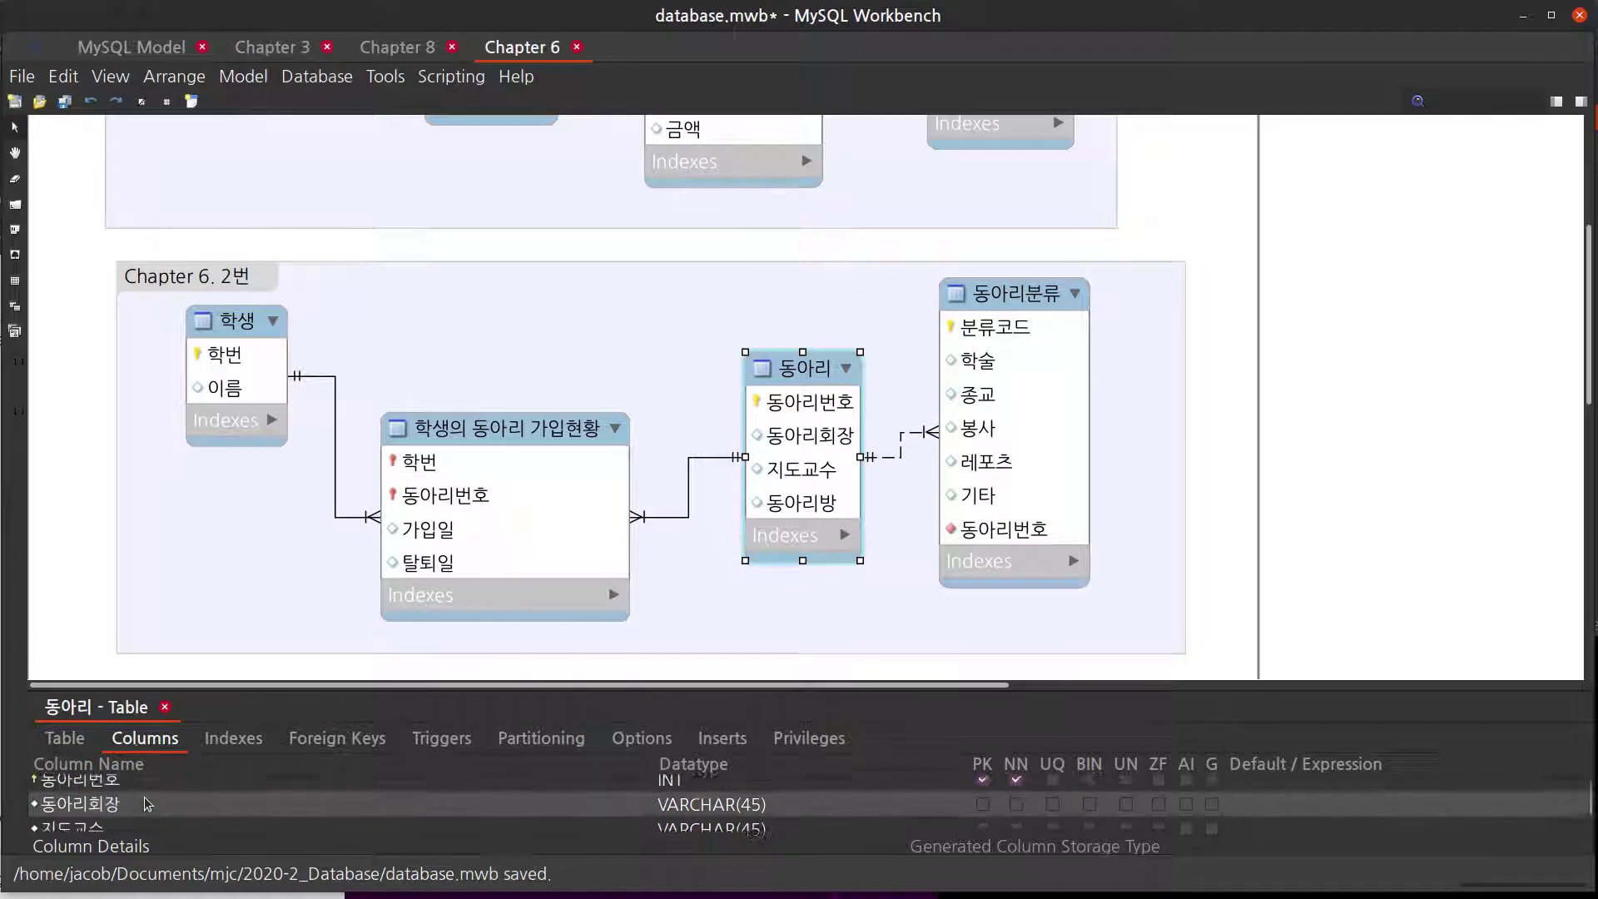
scroll(147, 802, down, 5)
double_click(136, 820)
text(e)
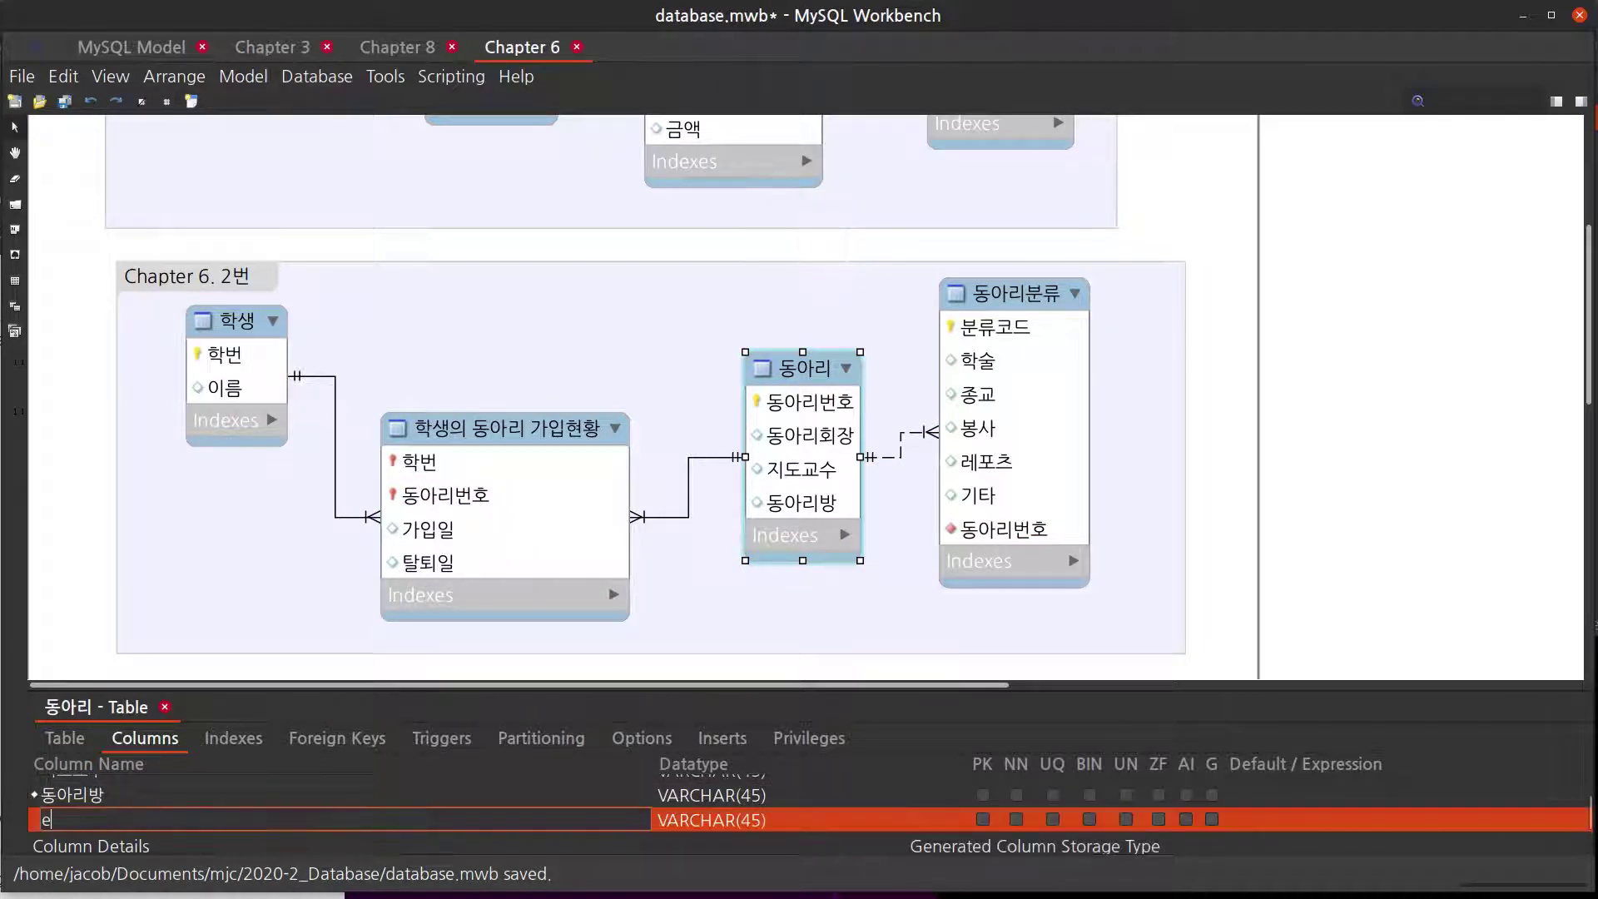
text(hddkfldlf)
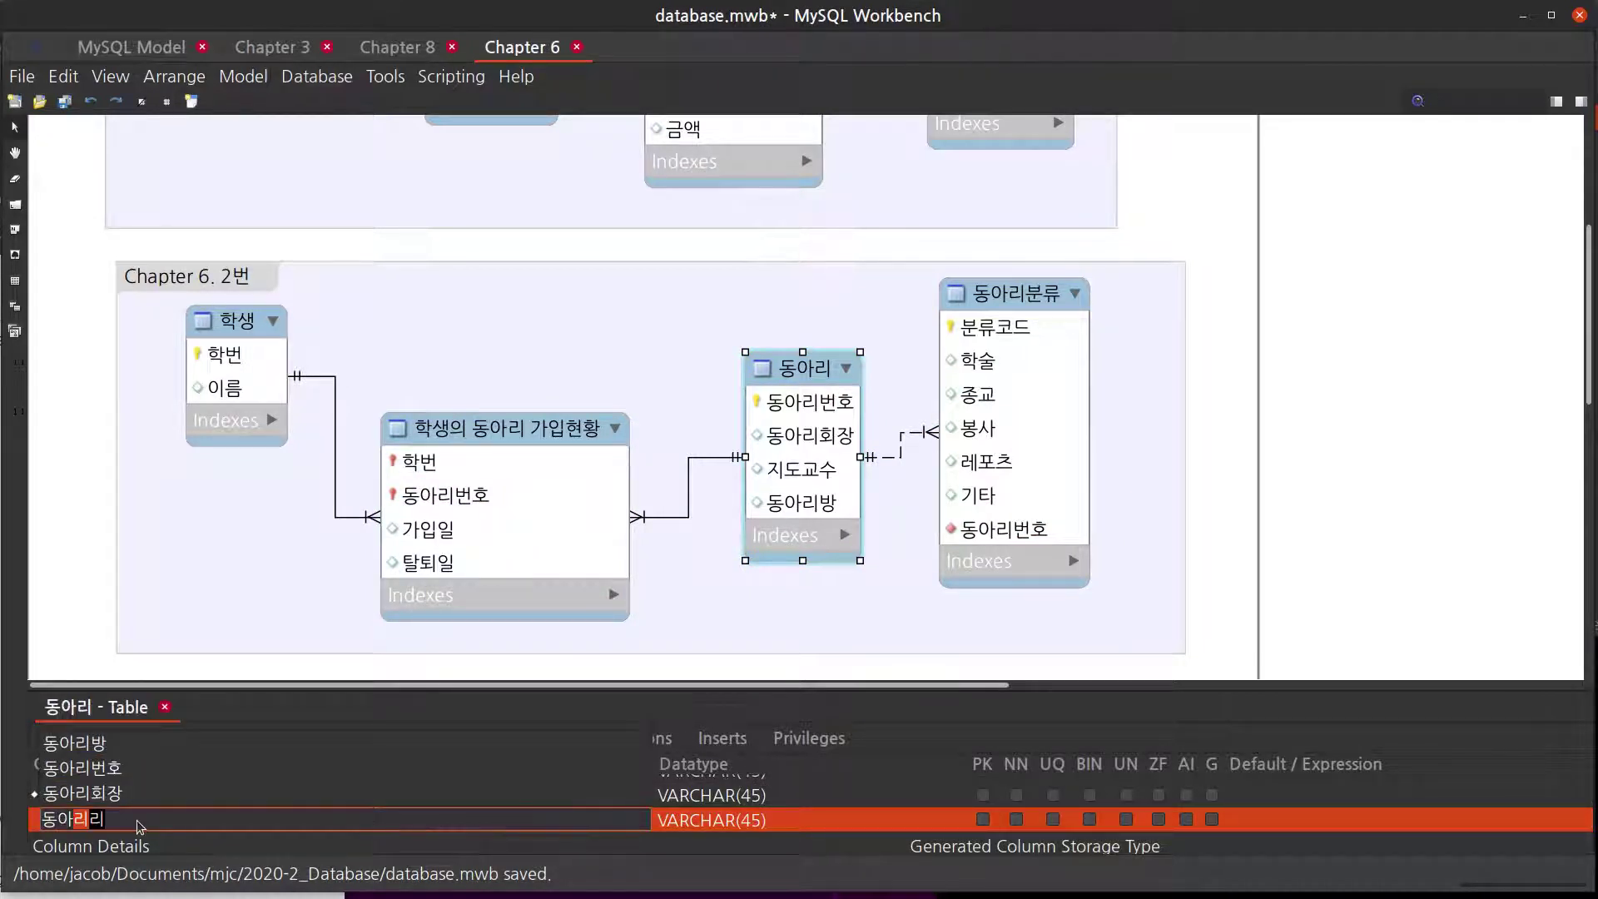
text(am)
key(Return)
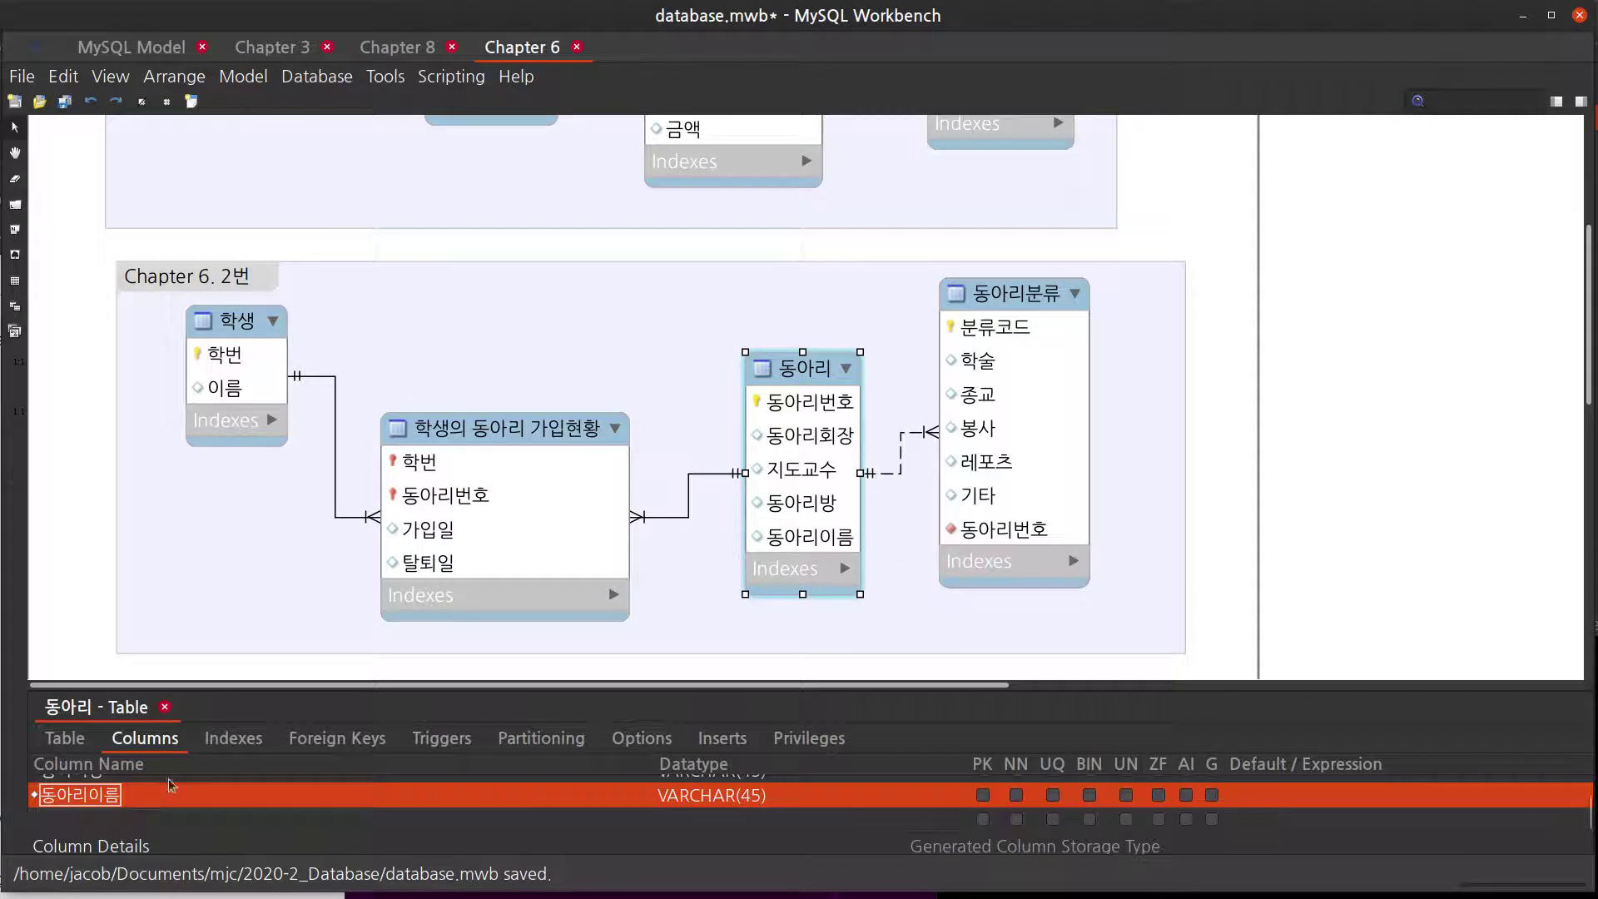
- Move the 동아리이름 column directly below 동아리번호 in the 동아리 table's column order
drag(233, 680, 259, 494)
click(183, 676)
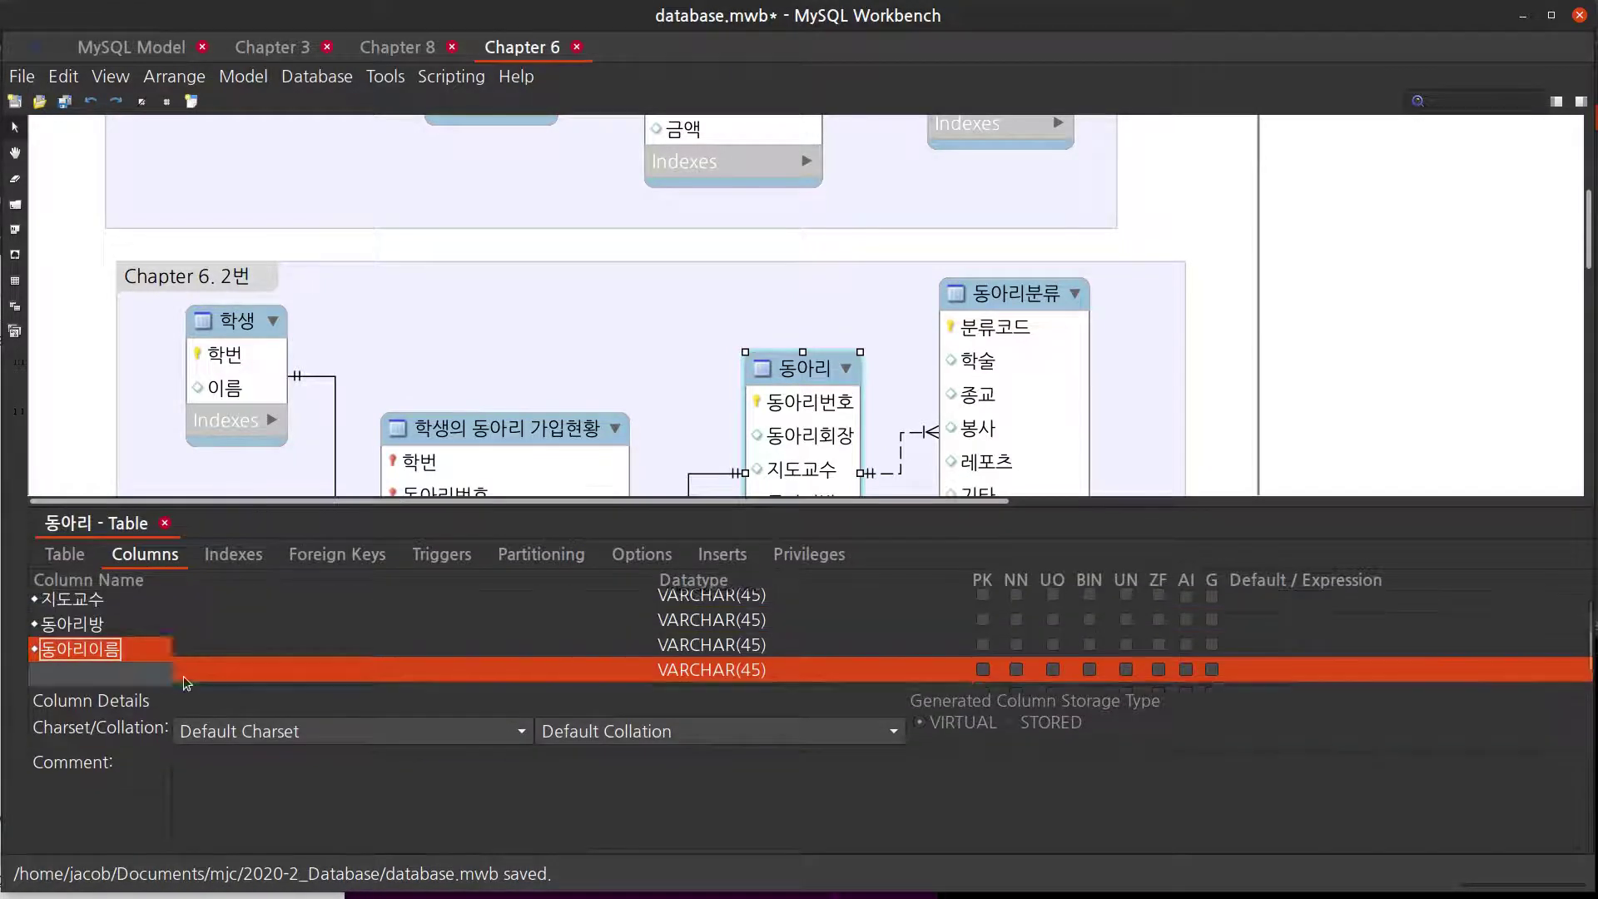
scroll(181, 678, up, 1)
click(182, 677)
scroll(181, 677, down, 1)
drag(37, 662, 133, 624)
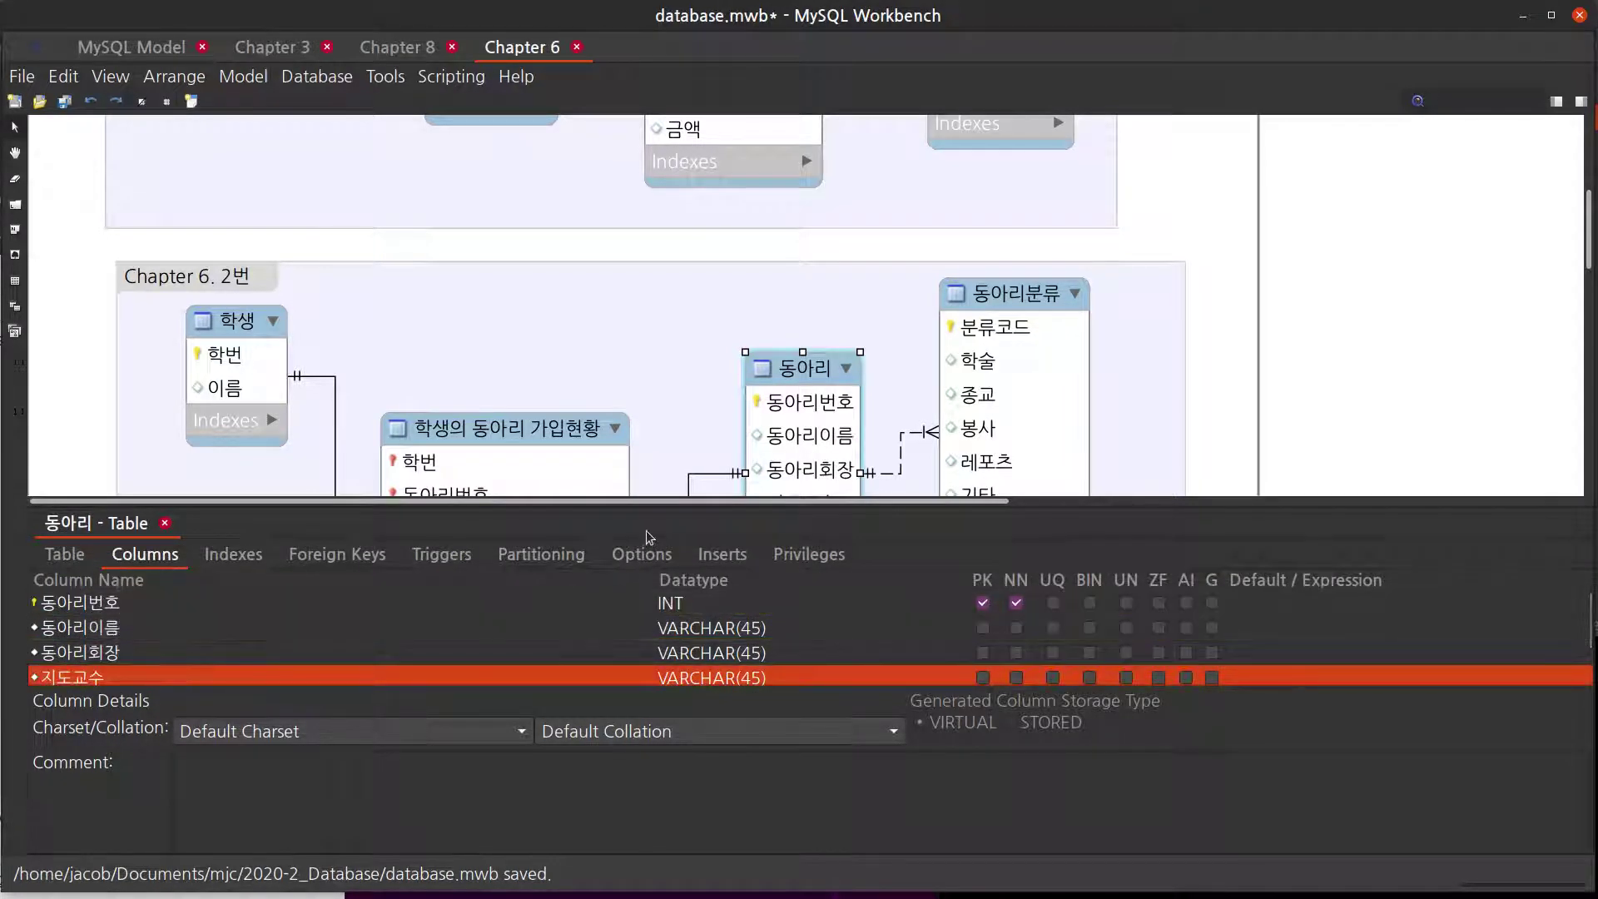
drag(651, 501, 686, 675)
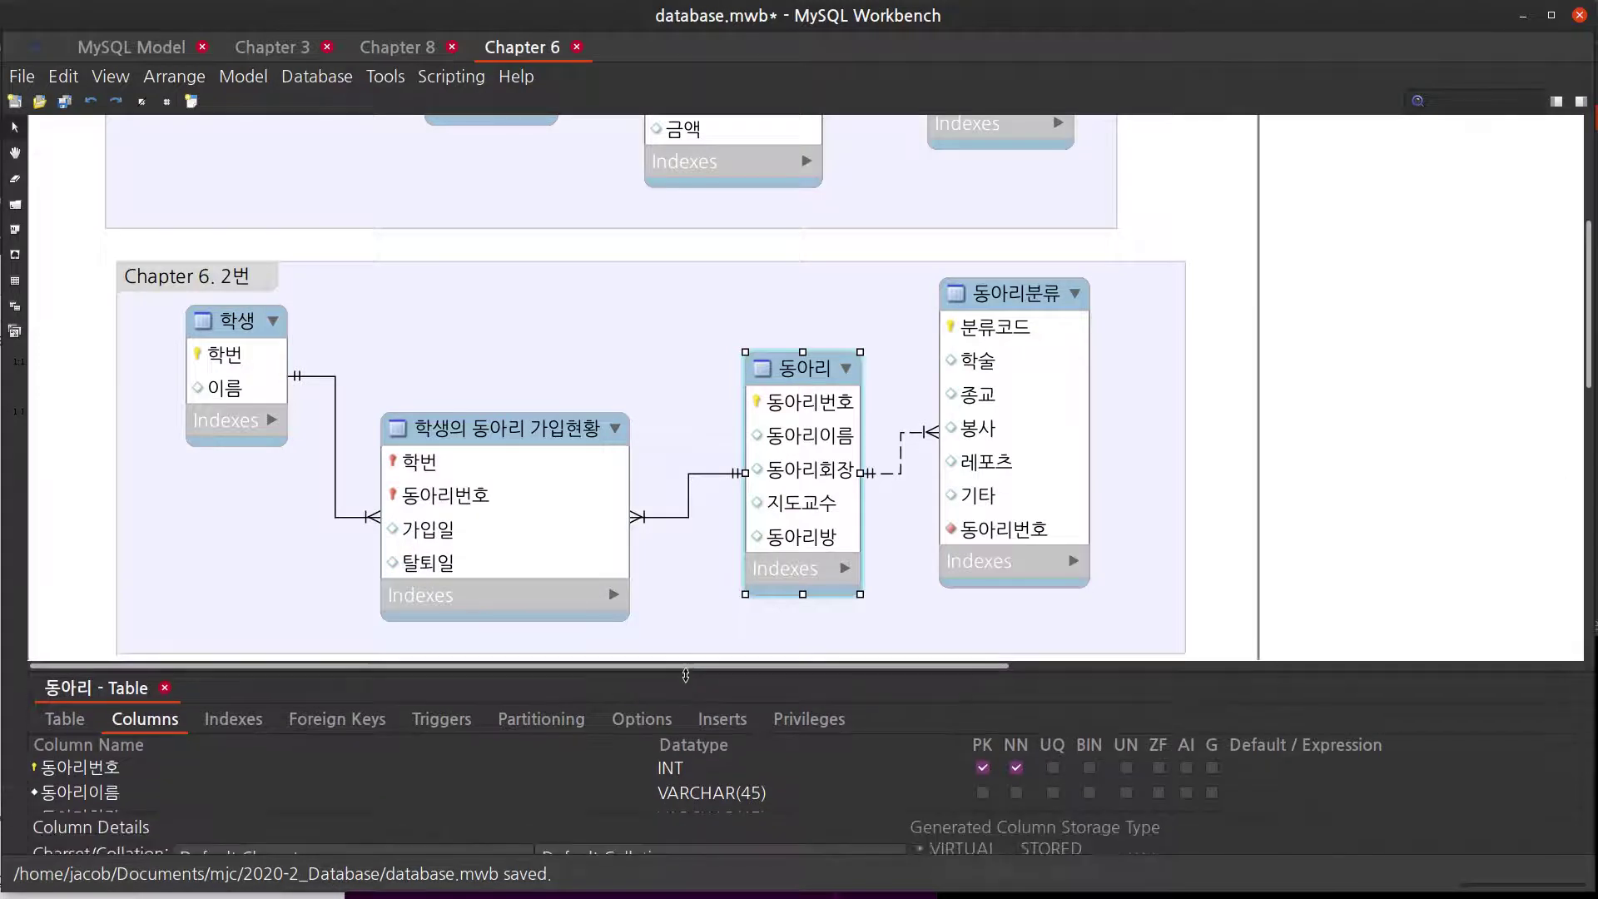
click(919, 626)
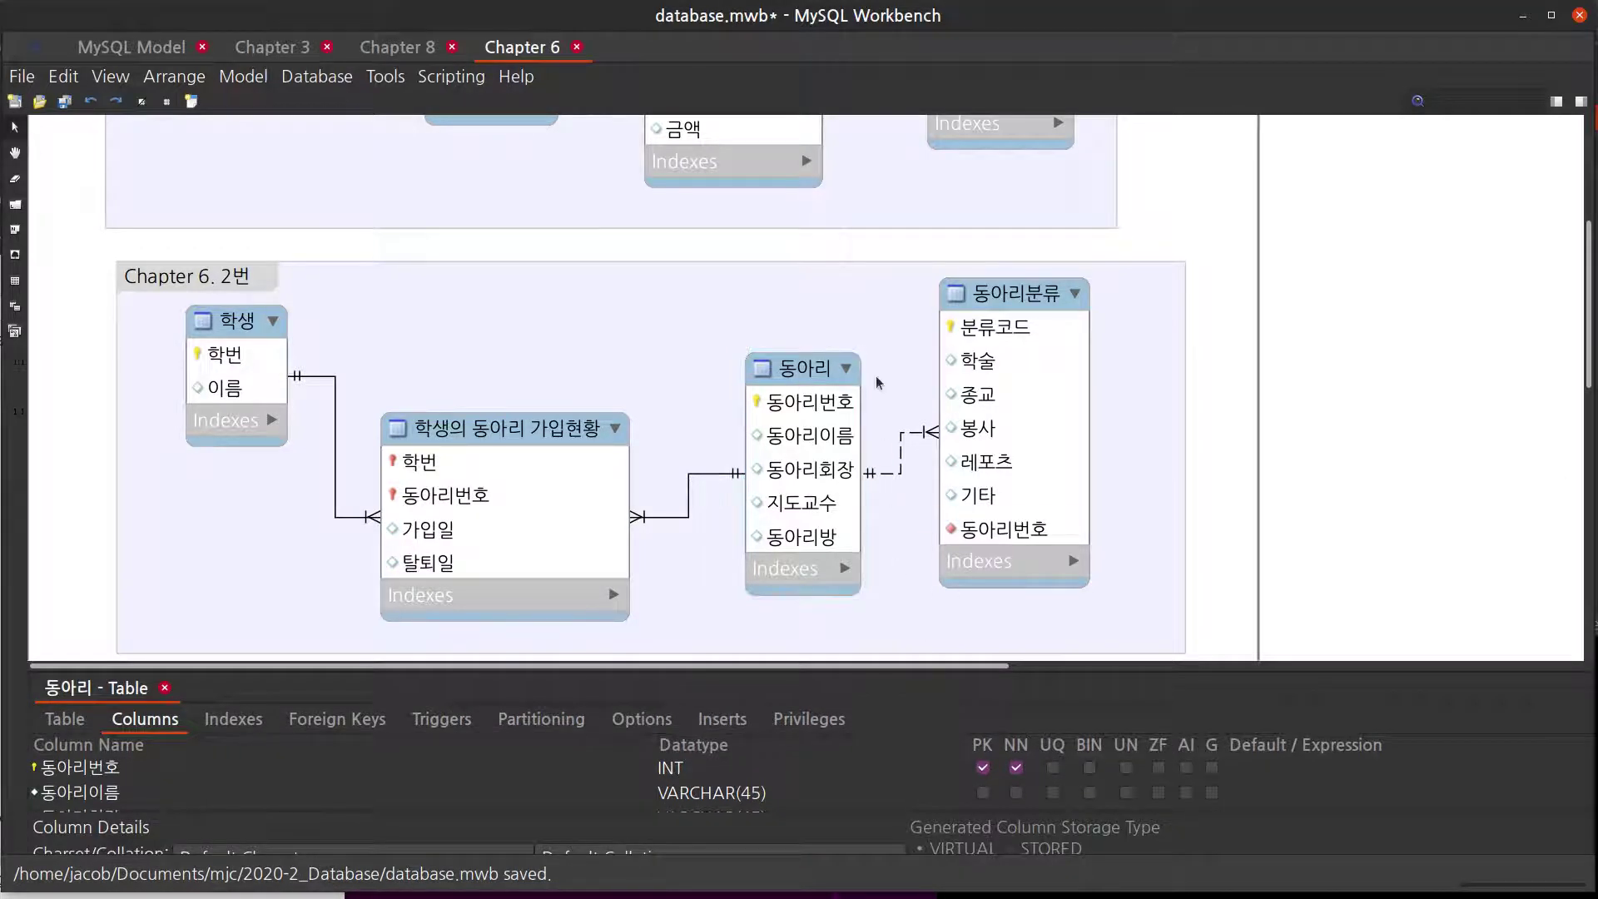
- Switch to table_example.ods in LibreOffice Calc, enter 낚시, 여행 and 기독교 under 이름 in cells B3 to B5, and widen column B
key(alt+Tab)
click(474, 233)
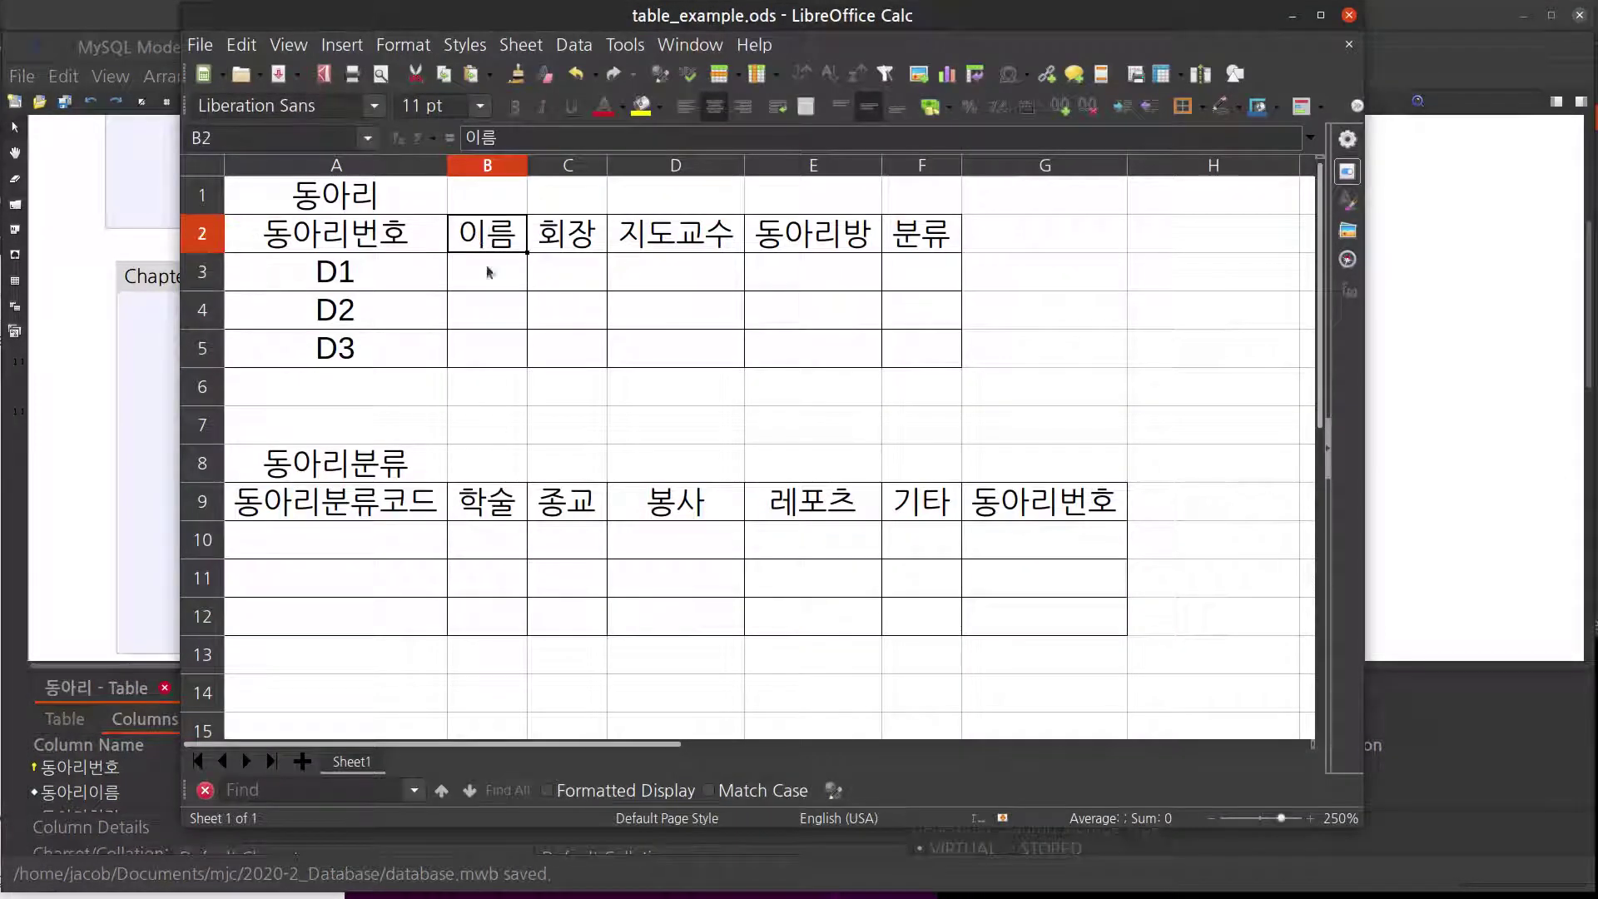
click(591, 254)
click(737, 254)
click(836, 250)
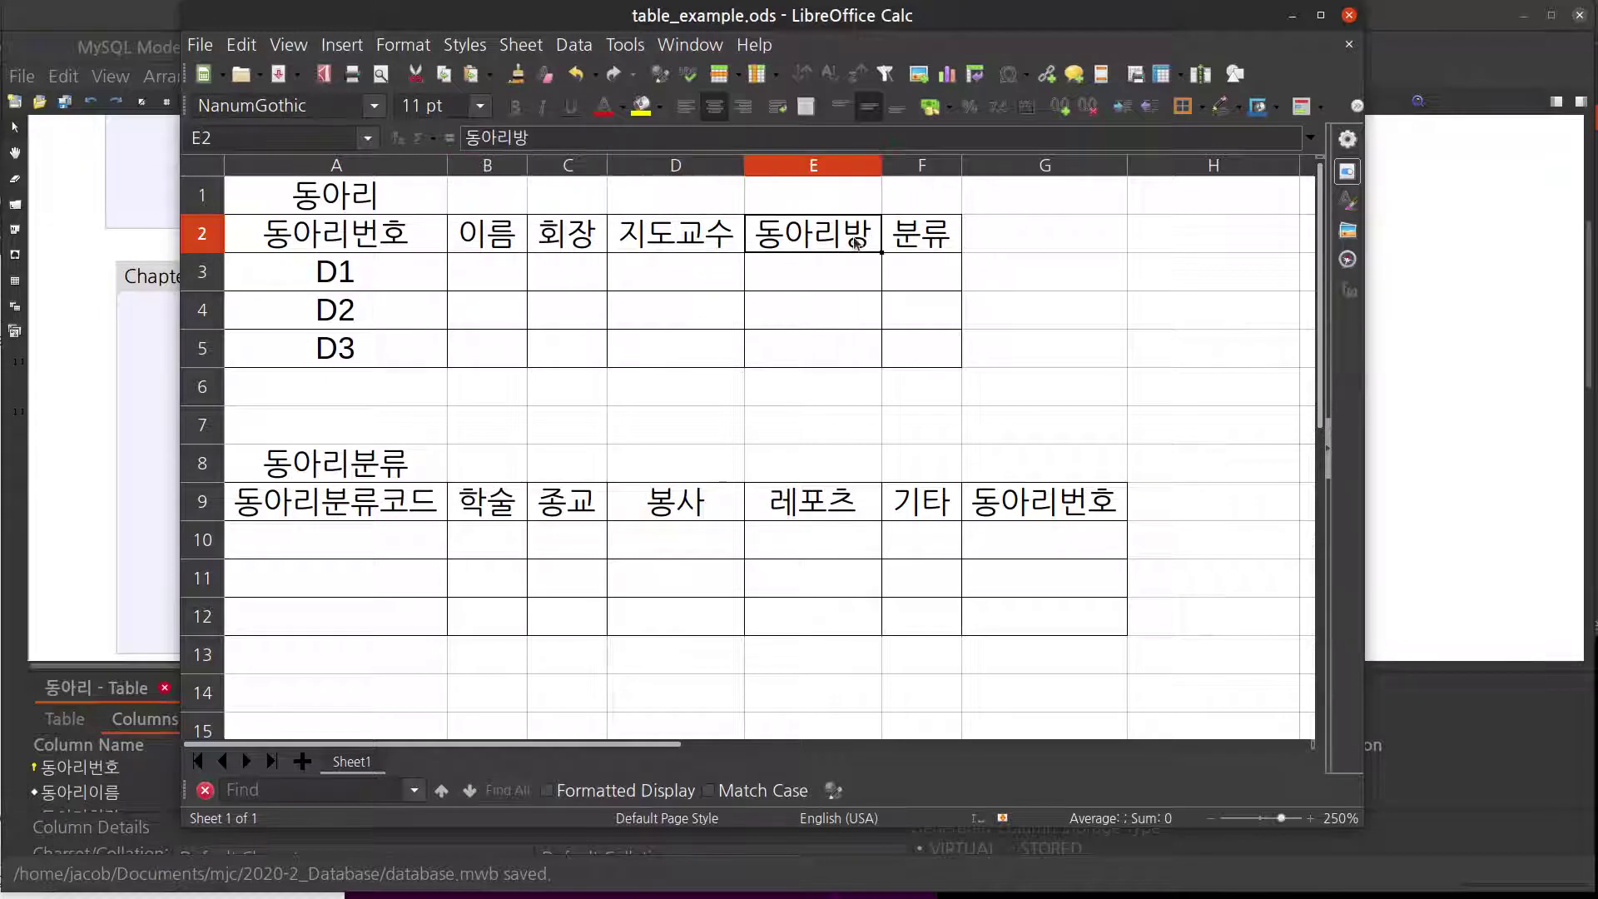
click(923, 254)
click(512, 279)
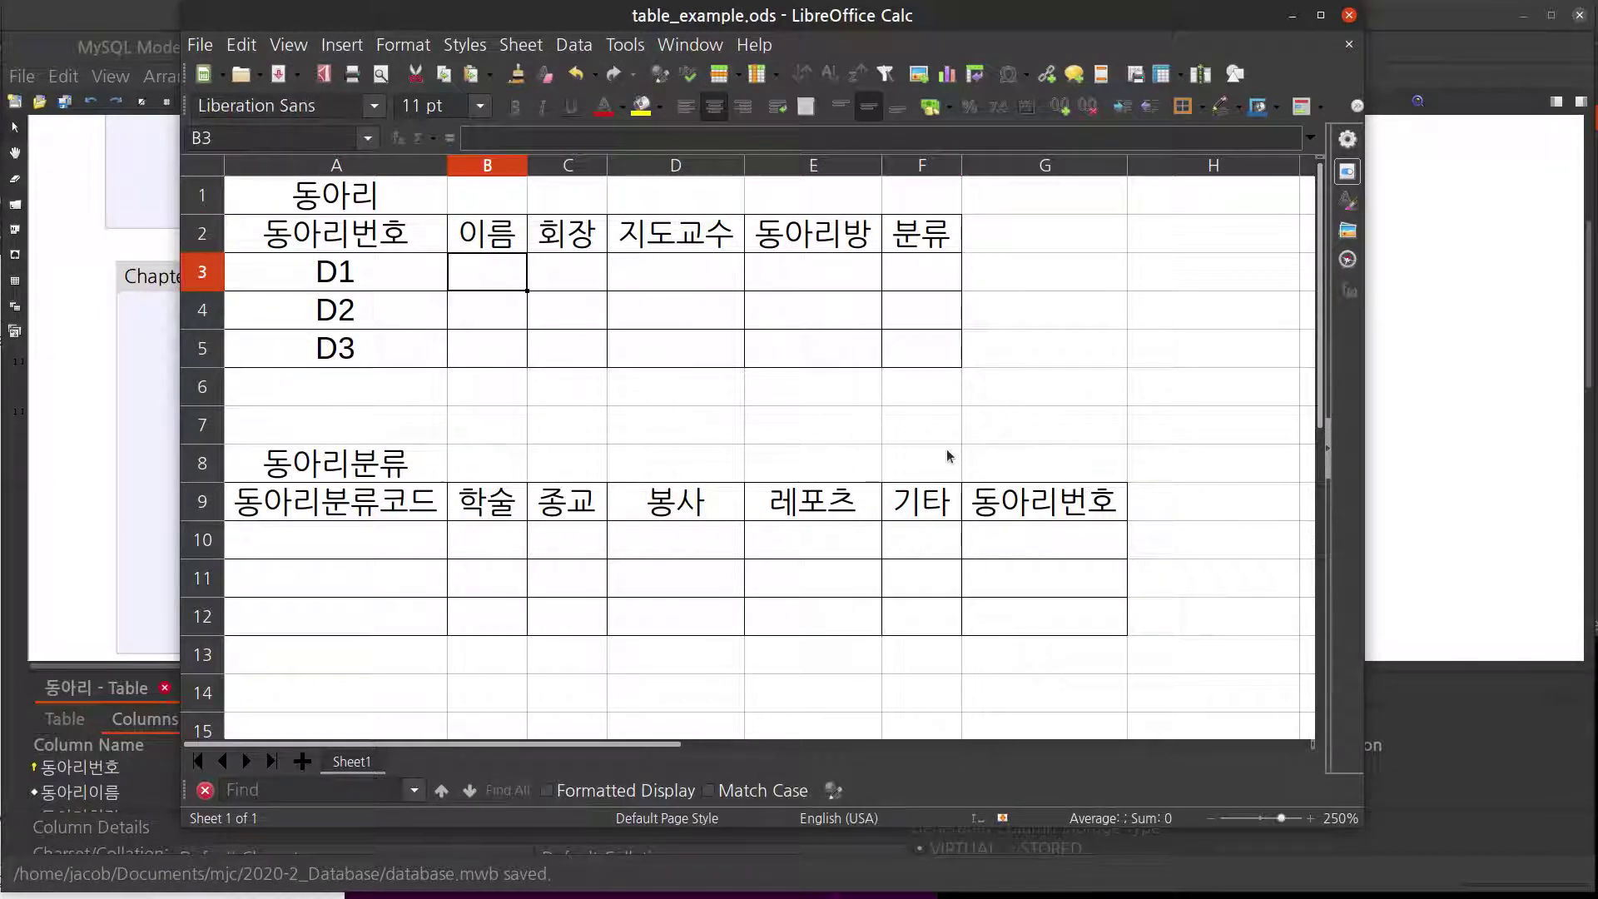
text(낚시)
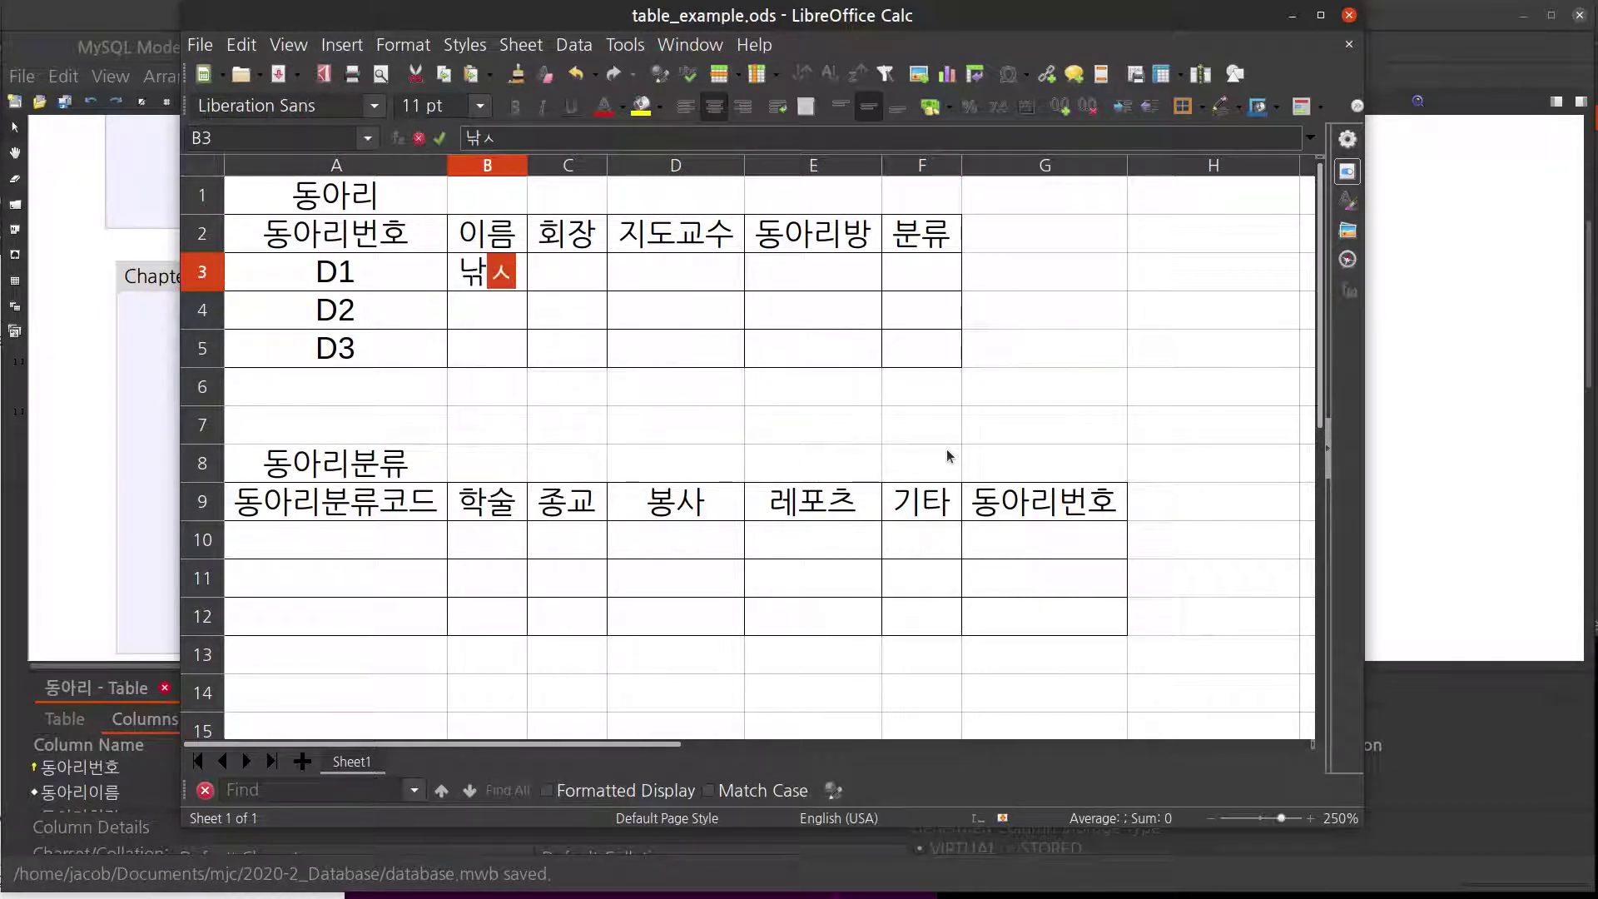
key(Return)
text(여행)
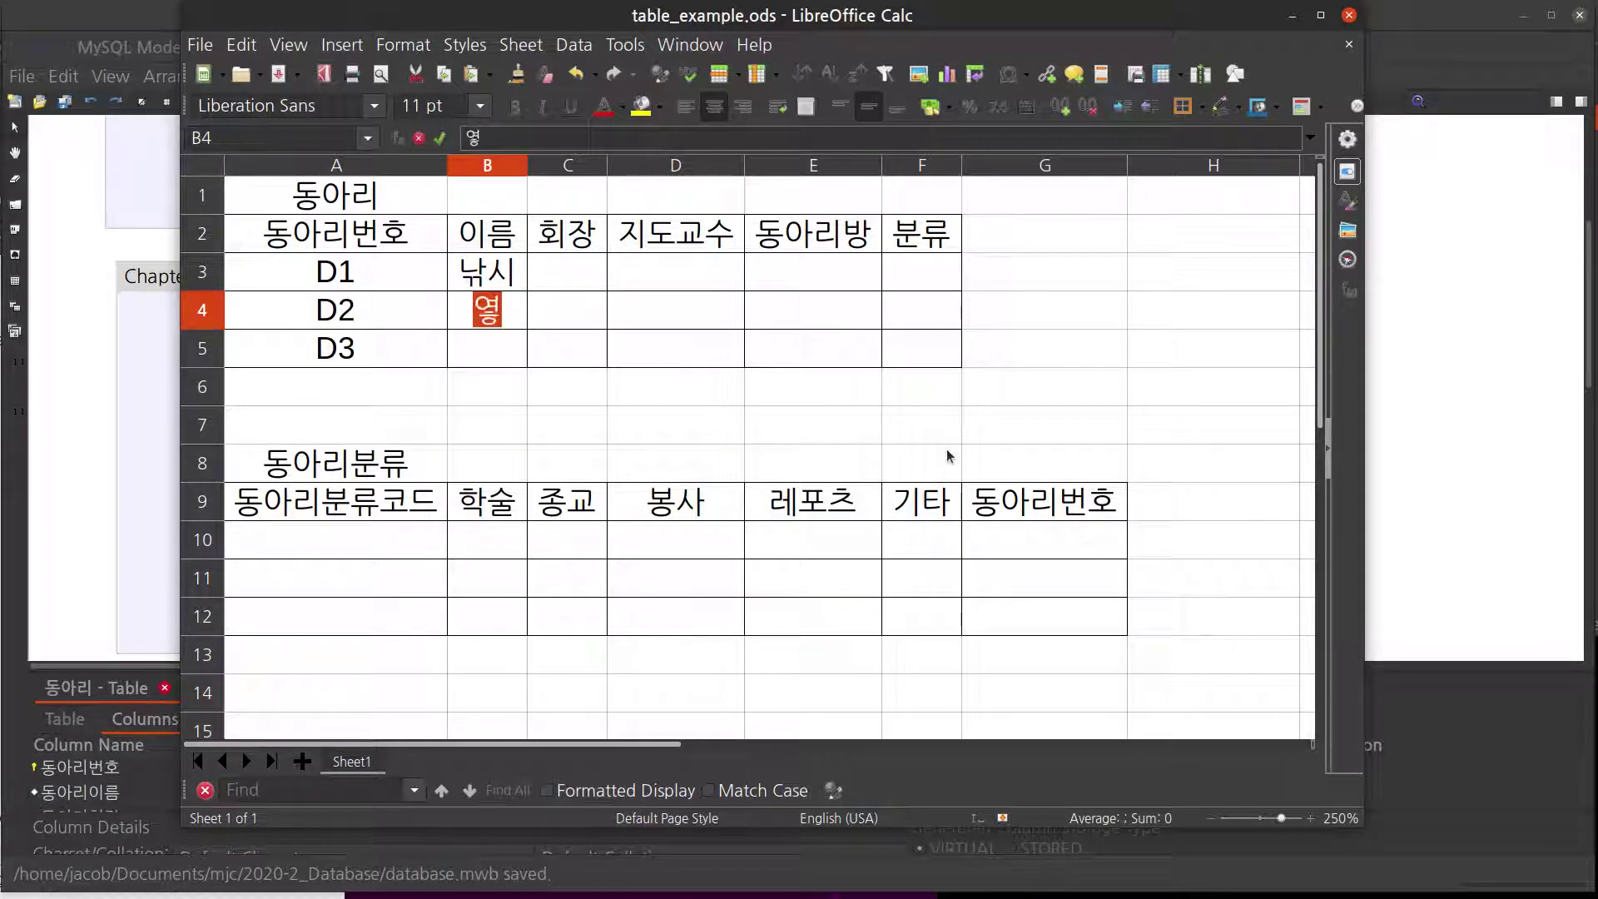
key(Return)
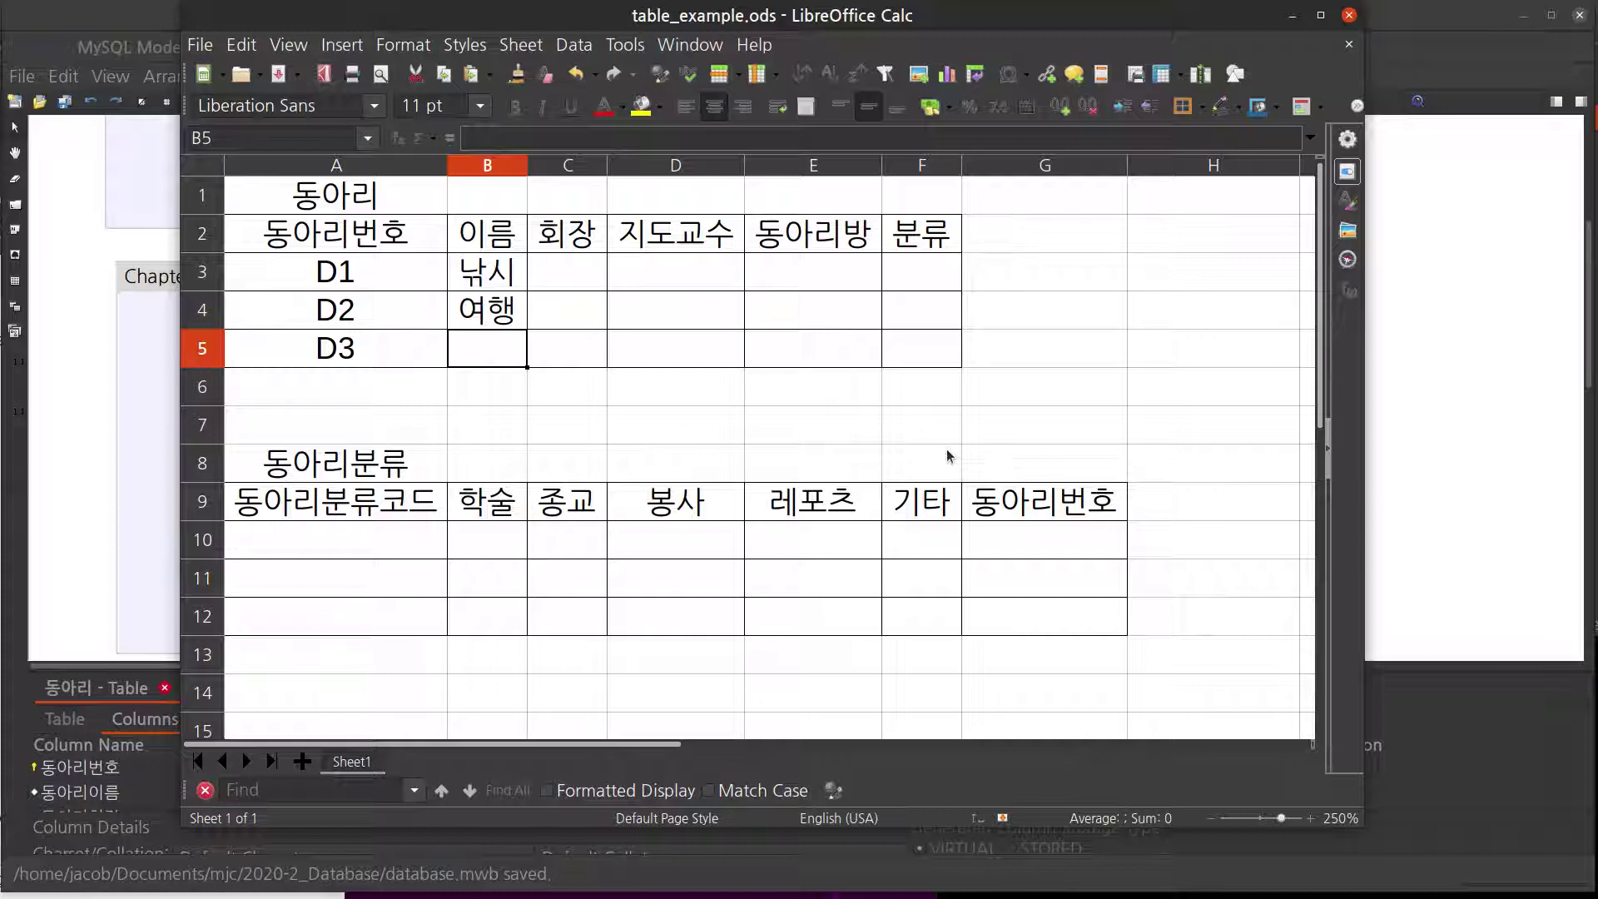
text(기독교)
key(Return)
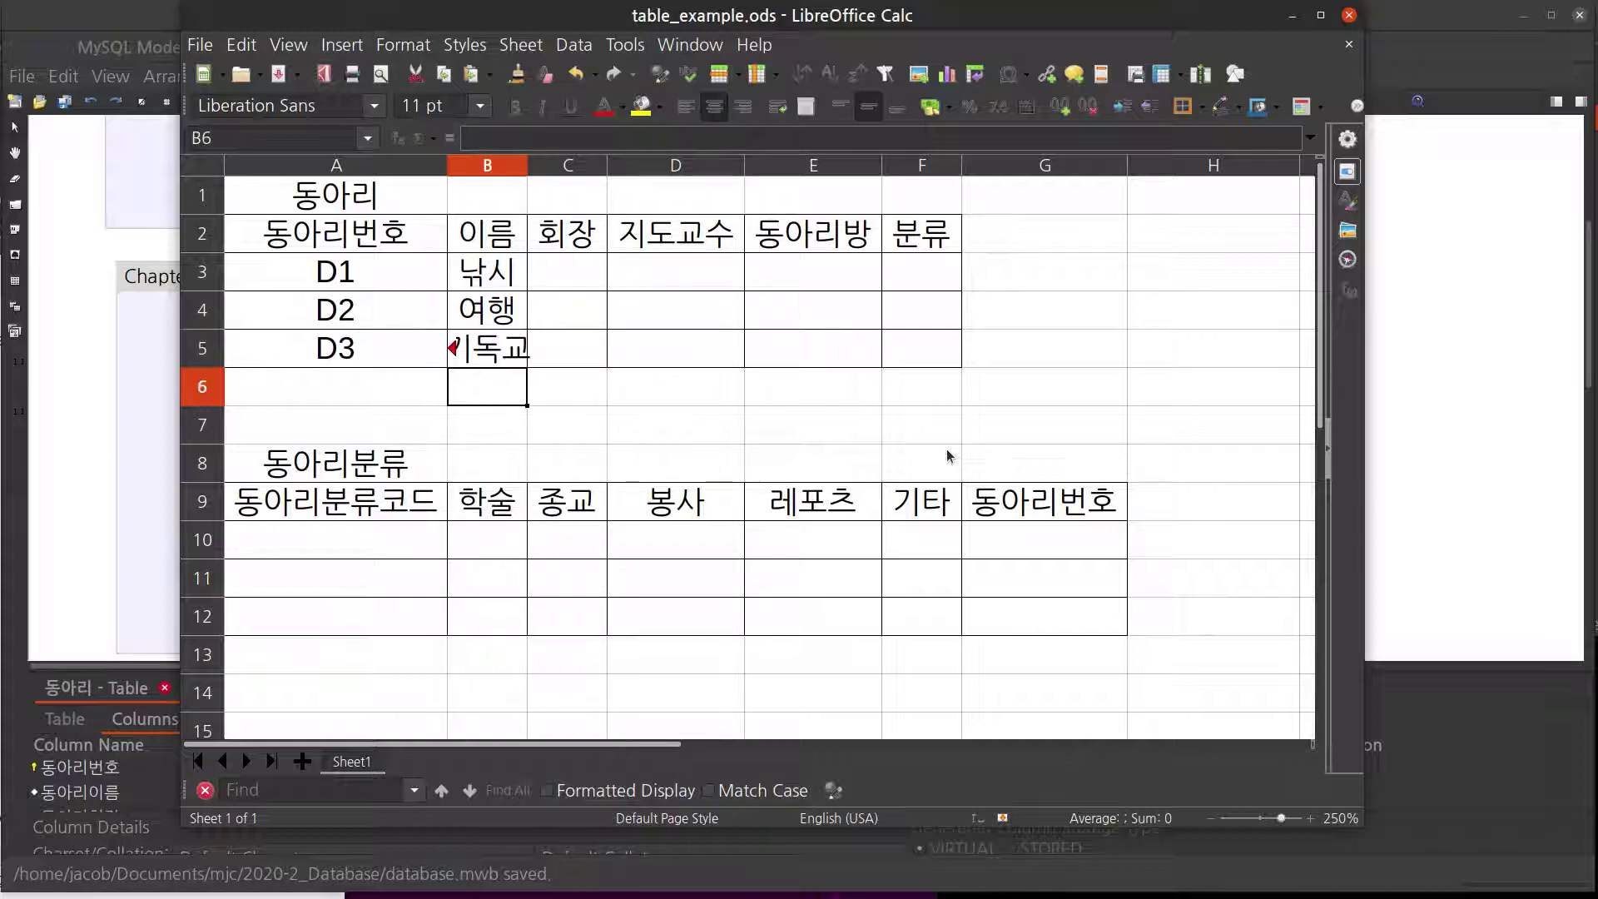
drag(527, 169, 556, 168)
- Enter the placeholder OOO under 회장 in cell C3 and copy it to cells C4 and C5
click(604, 281)
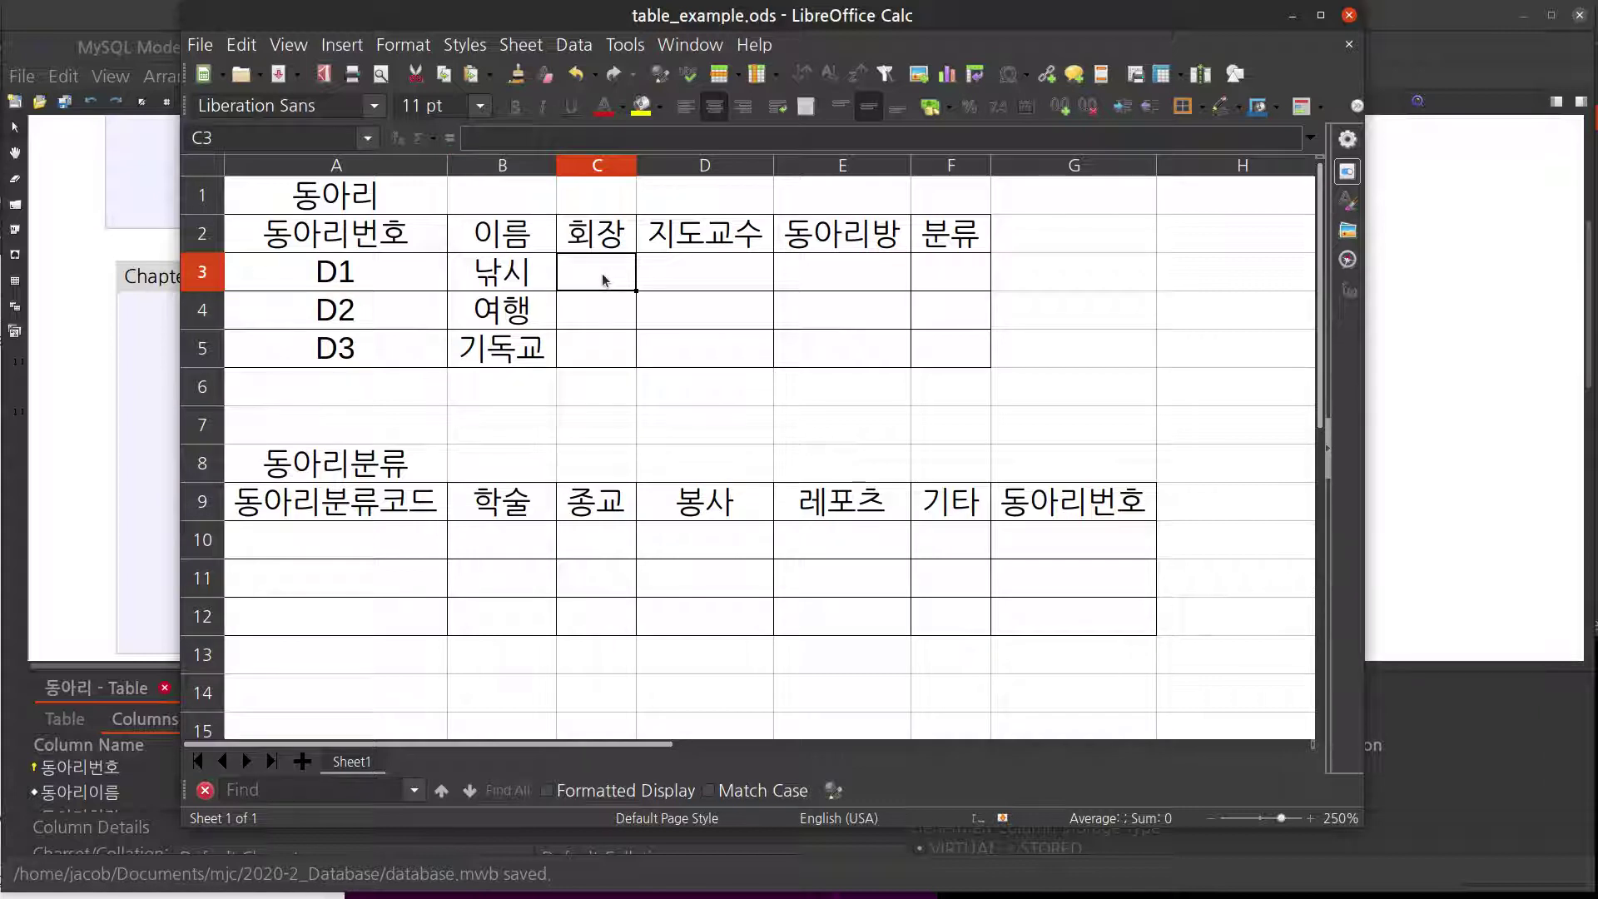
double_click(603, 280)
text(OO)
key(Up)
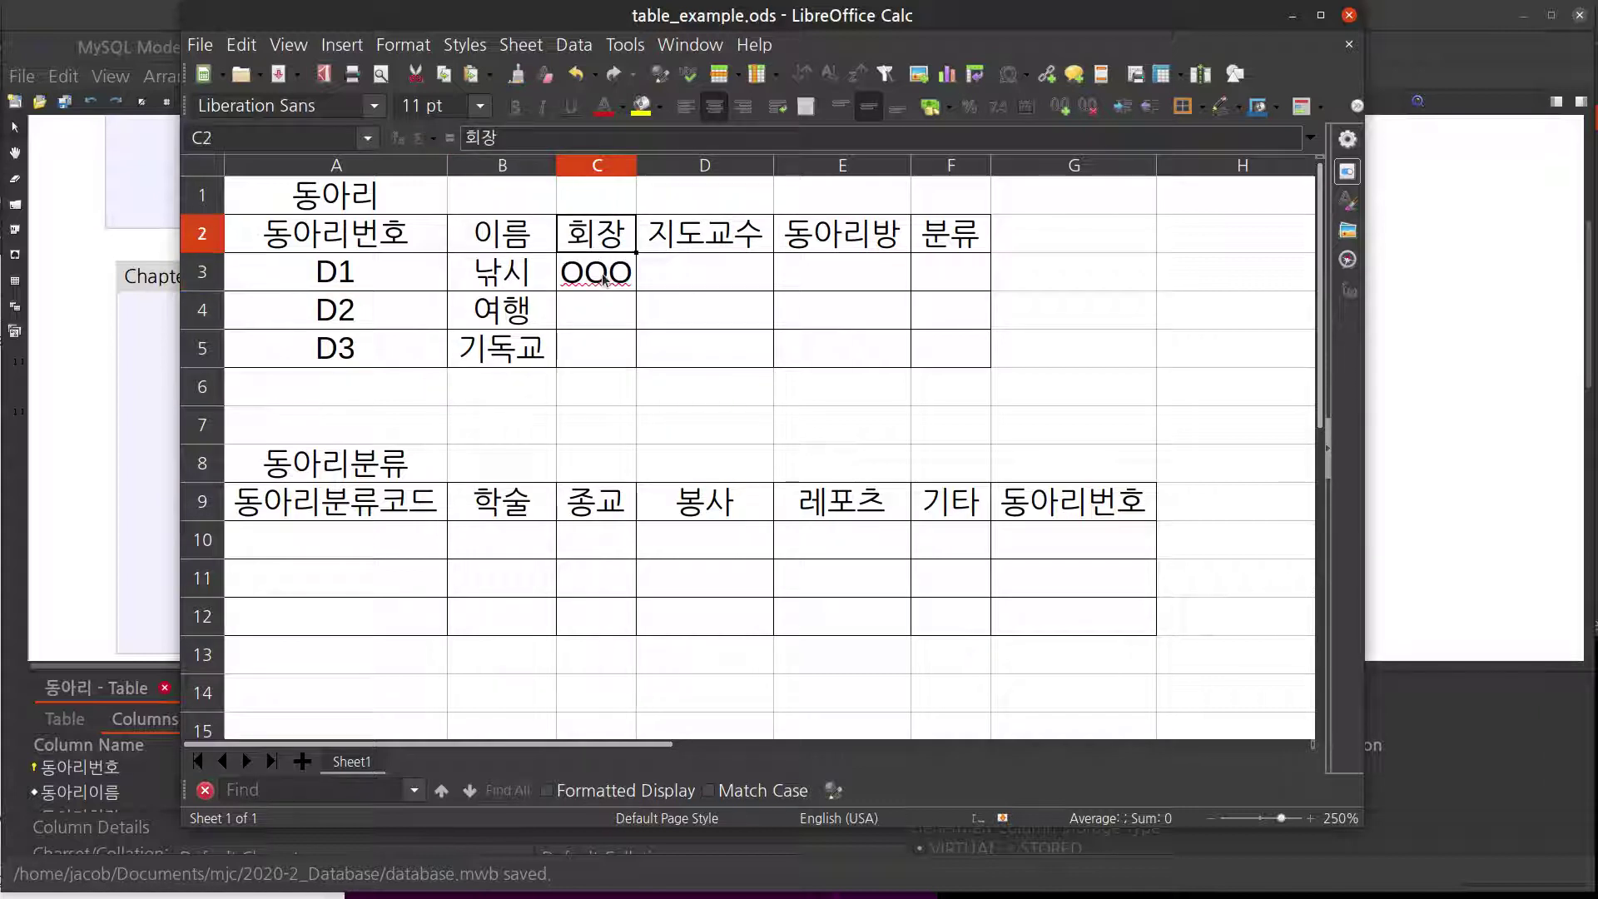
key(Down)
key(ctrl+c)
key(Down)
key(ctrl+v)
key(Down)
key(ctrl+v)
- Paste the copied OOO placeholder under 지도교수 into cells D3, D4 and D5
key(Right)
key(Right)
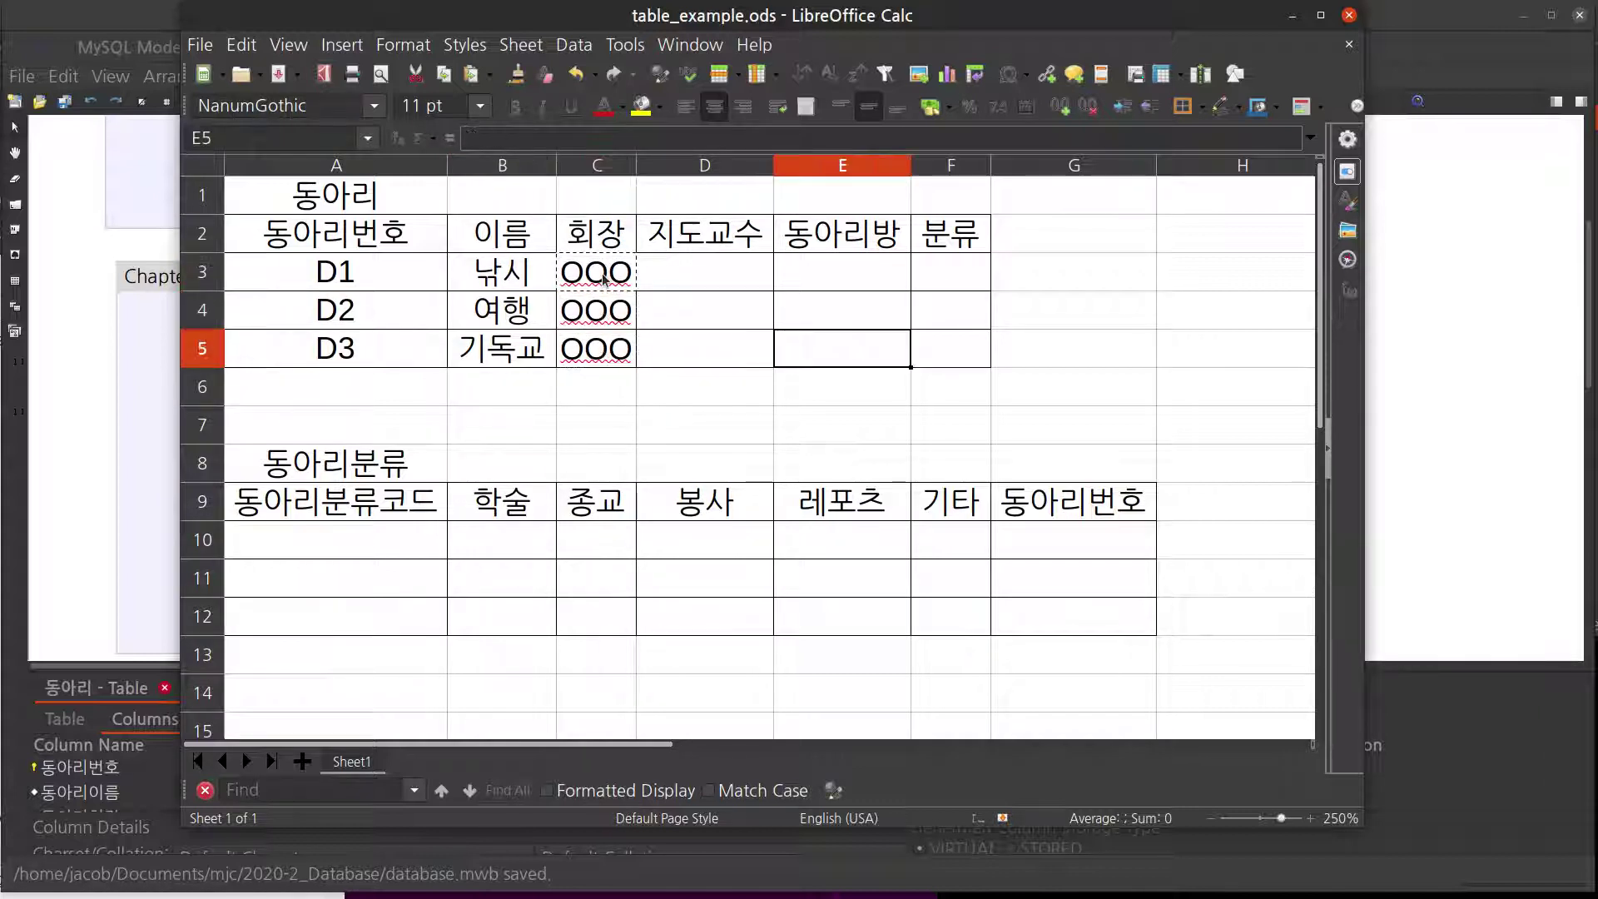
key(Up)
key(Up)
key(Left)
key(ctrl+v)
key(Down)
key(ctrl+v)
key(Down)
key(ctrl+v)
- Enter the room numbers 101, 102 and 103 under 동아리방 in cells E3 to E5
key(Right)
key(Right)
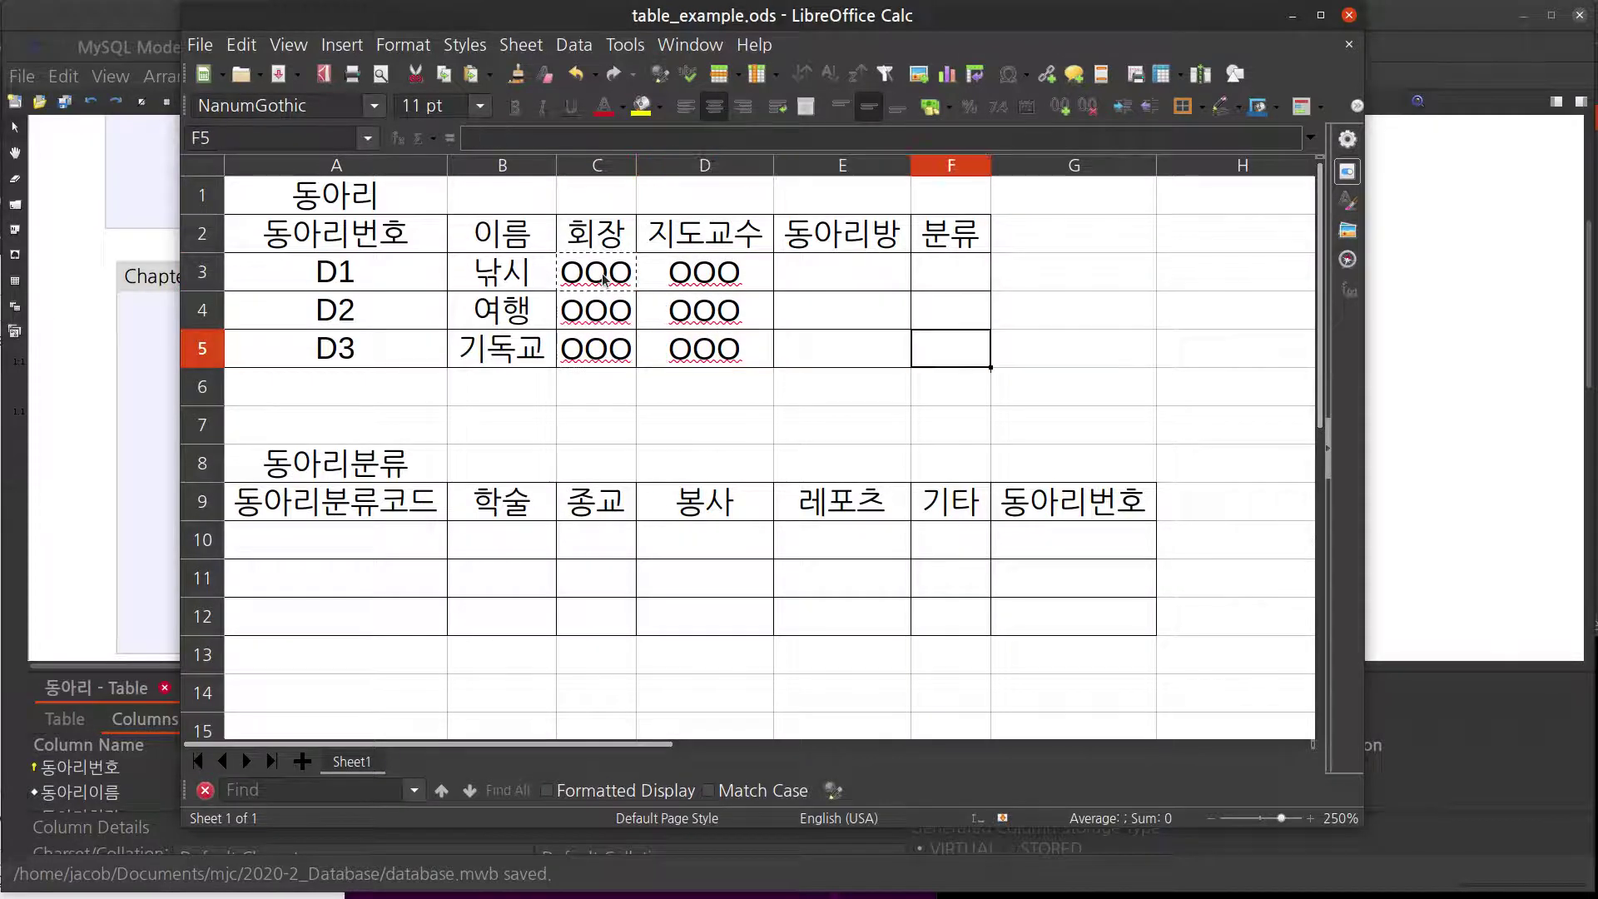
key(Up)
key(Up)
key(Left)
text(101)
key(Return)
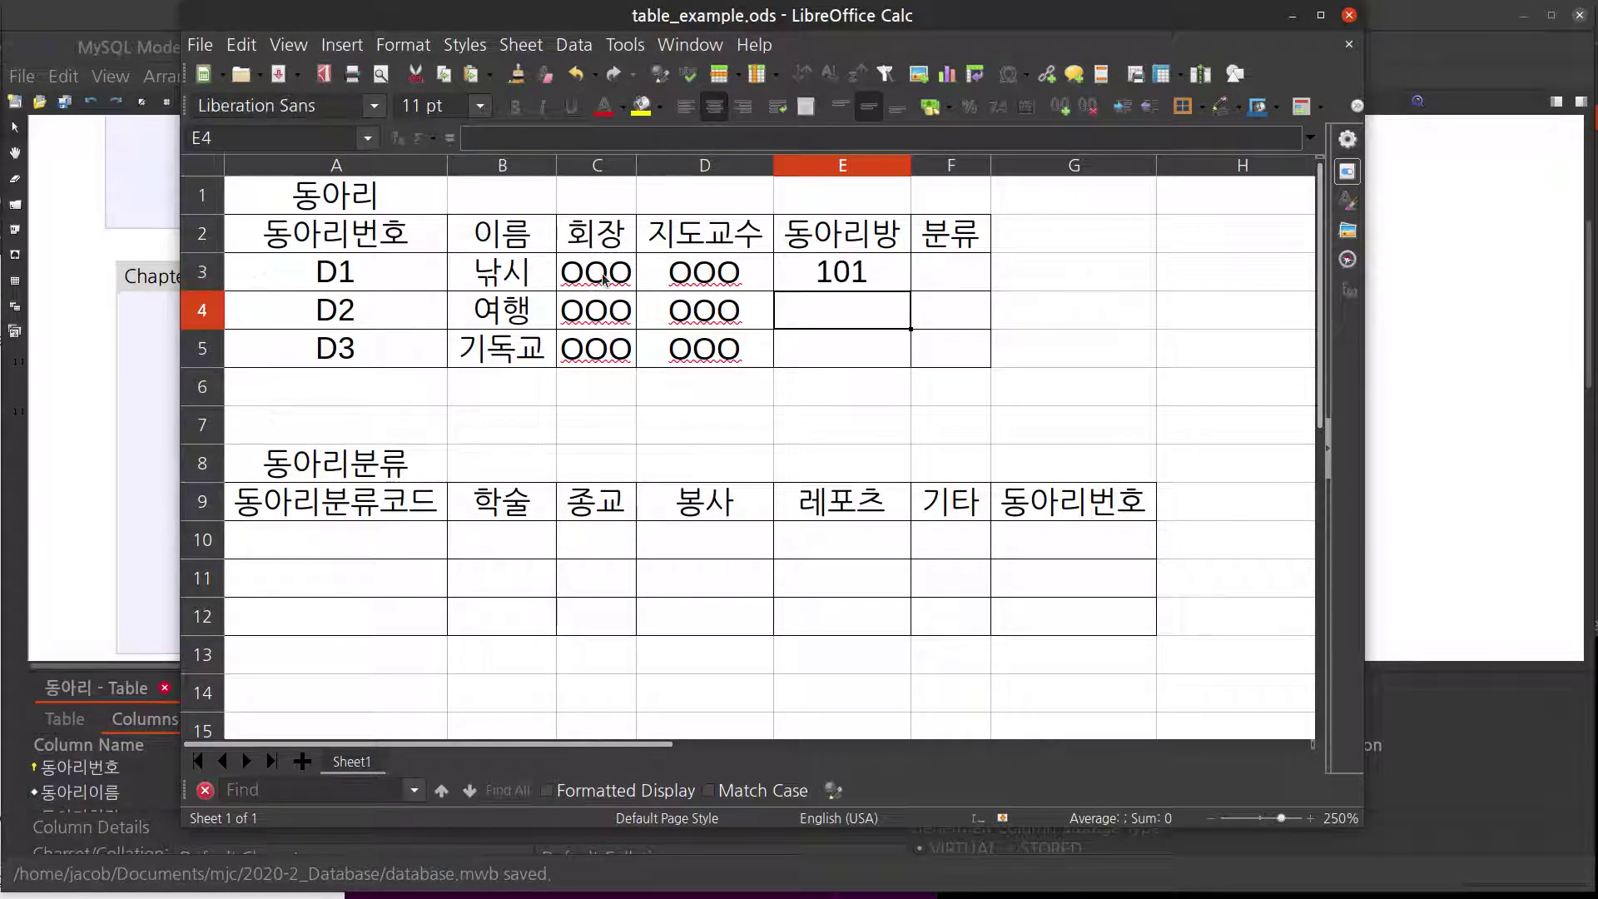
text(102)
key(Return)
text(103)
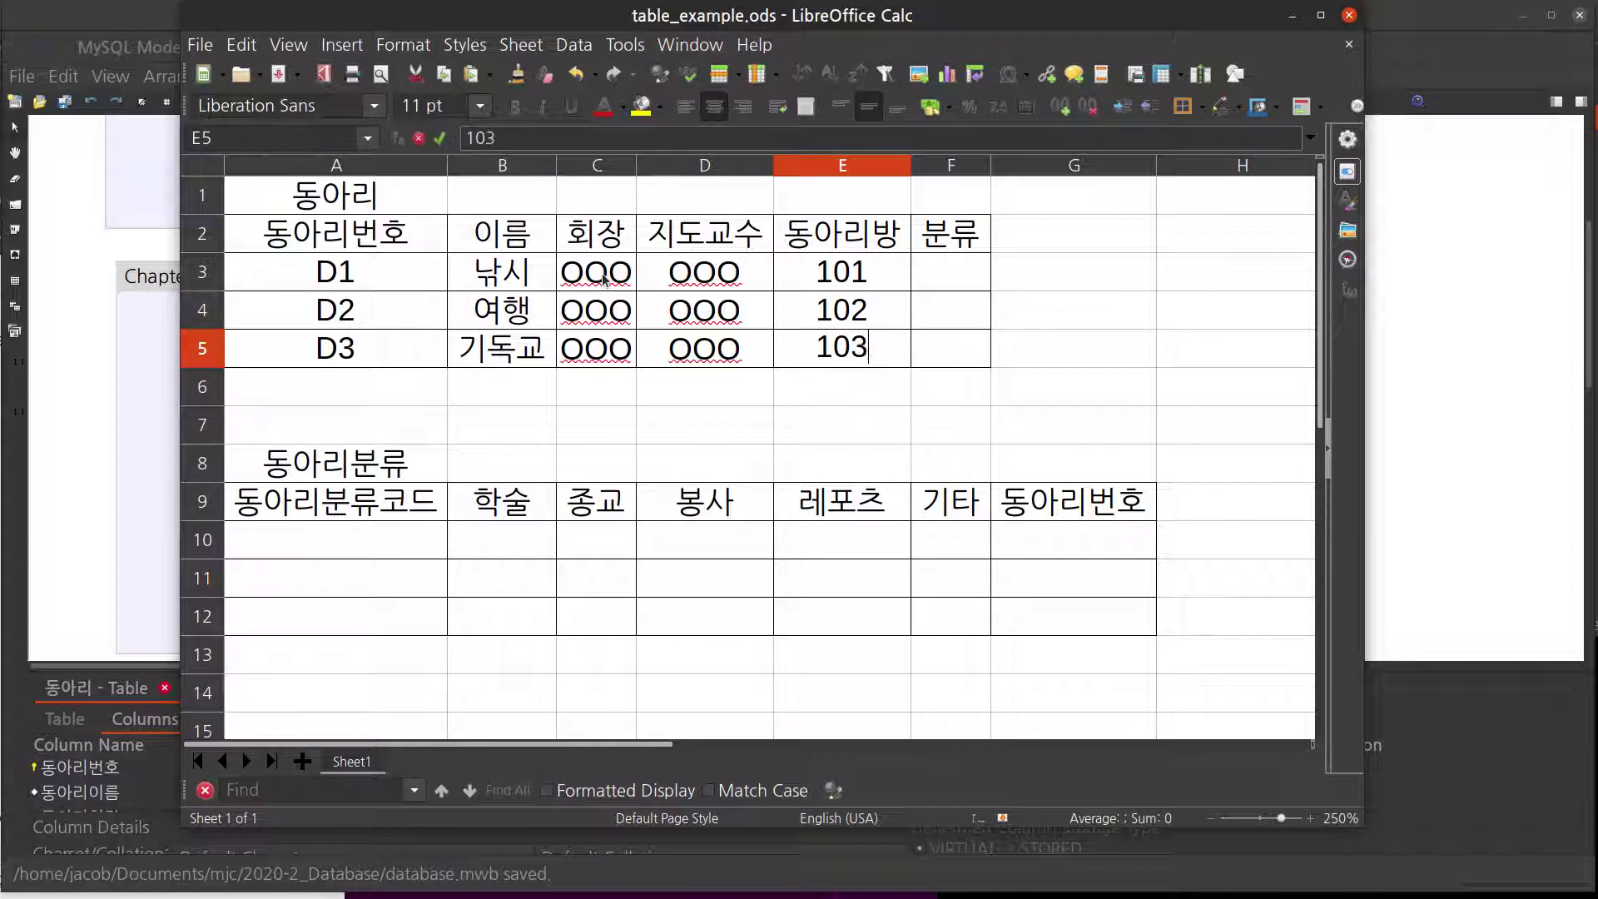
key(Return)
key(Up)
key(Up)
key(Up)
key(Right)
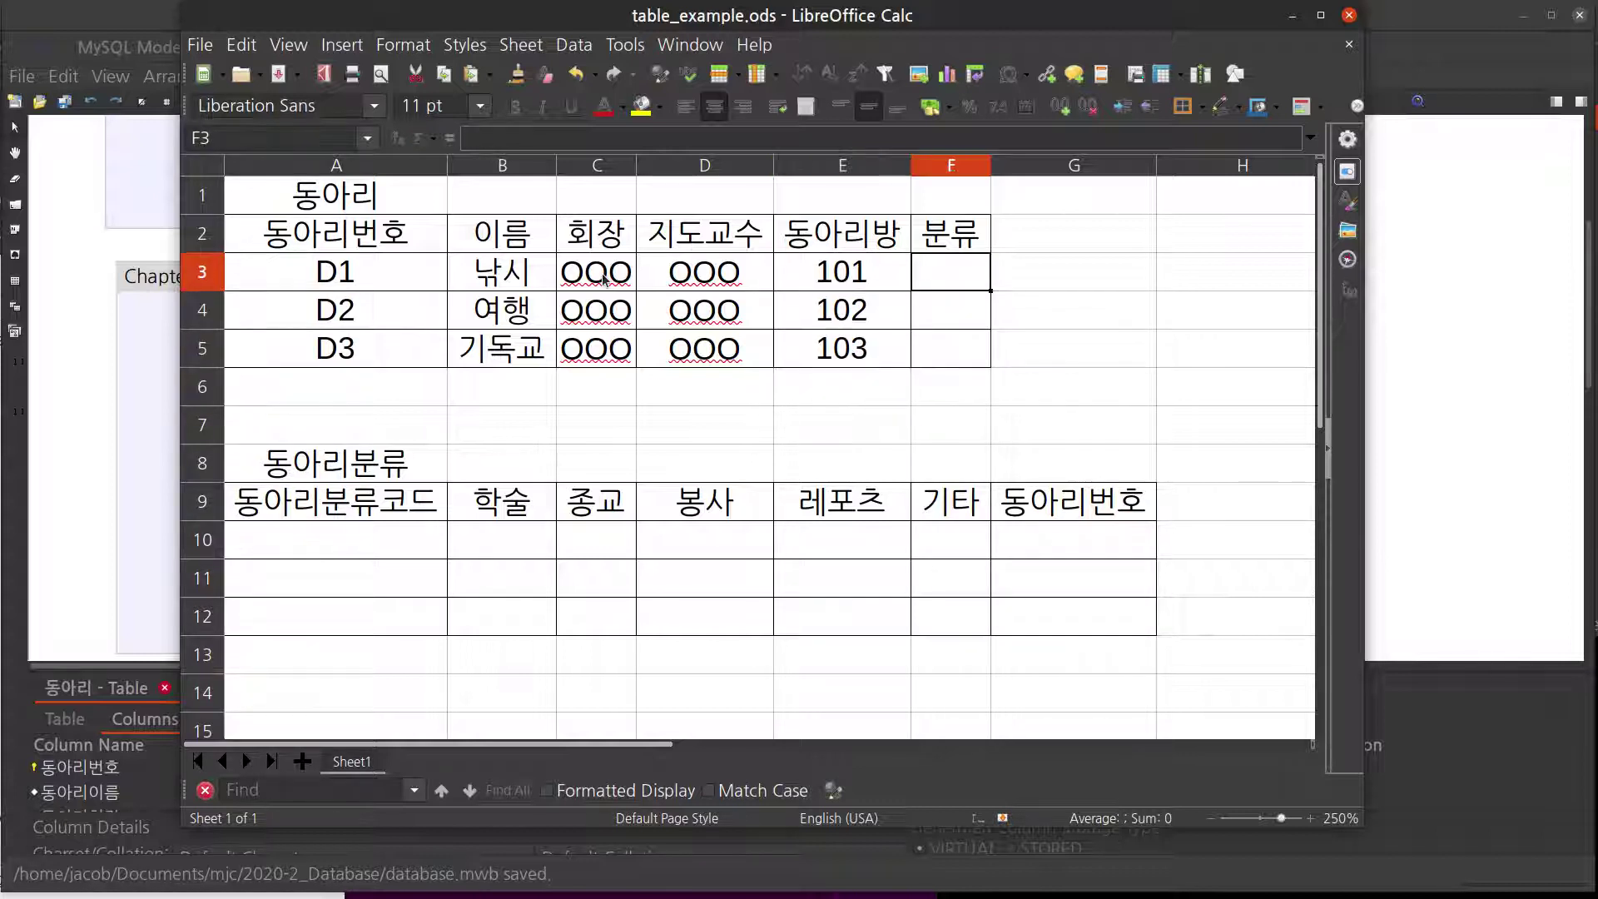
text(fp)
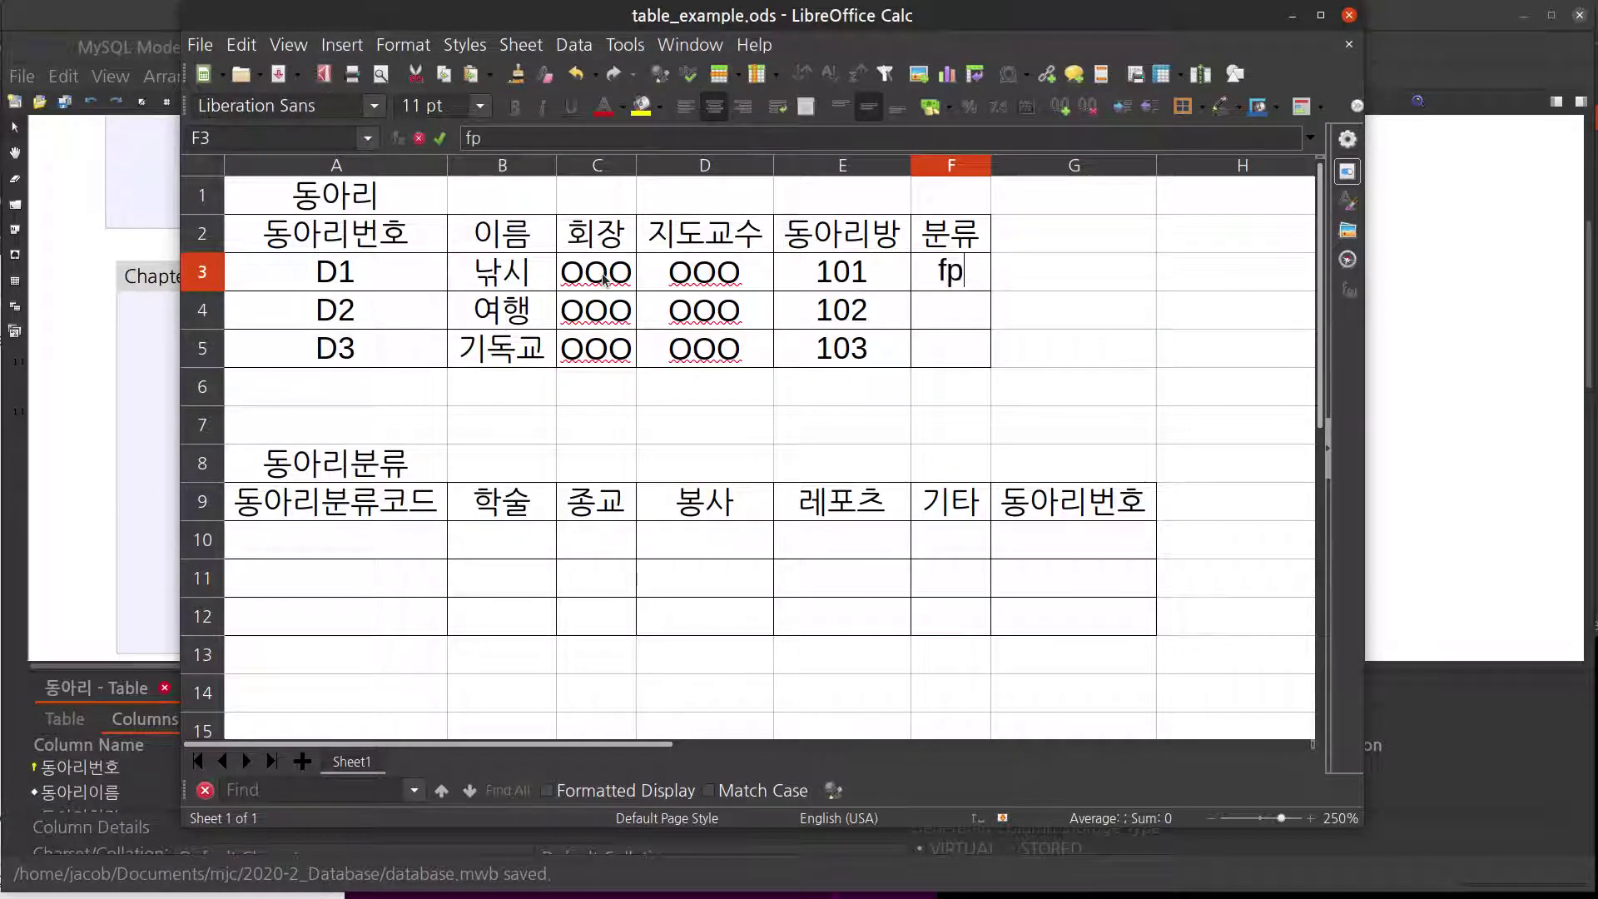
key(BackSpace)
key(BackSpace)
key(Hangul)
text(ㄹ)
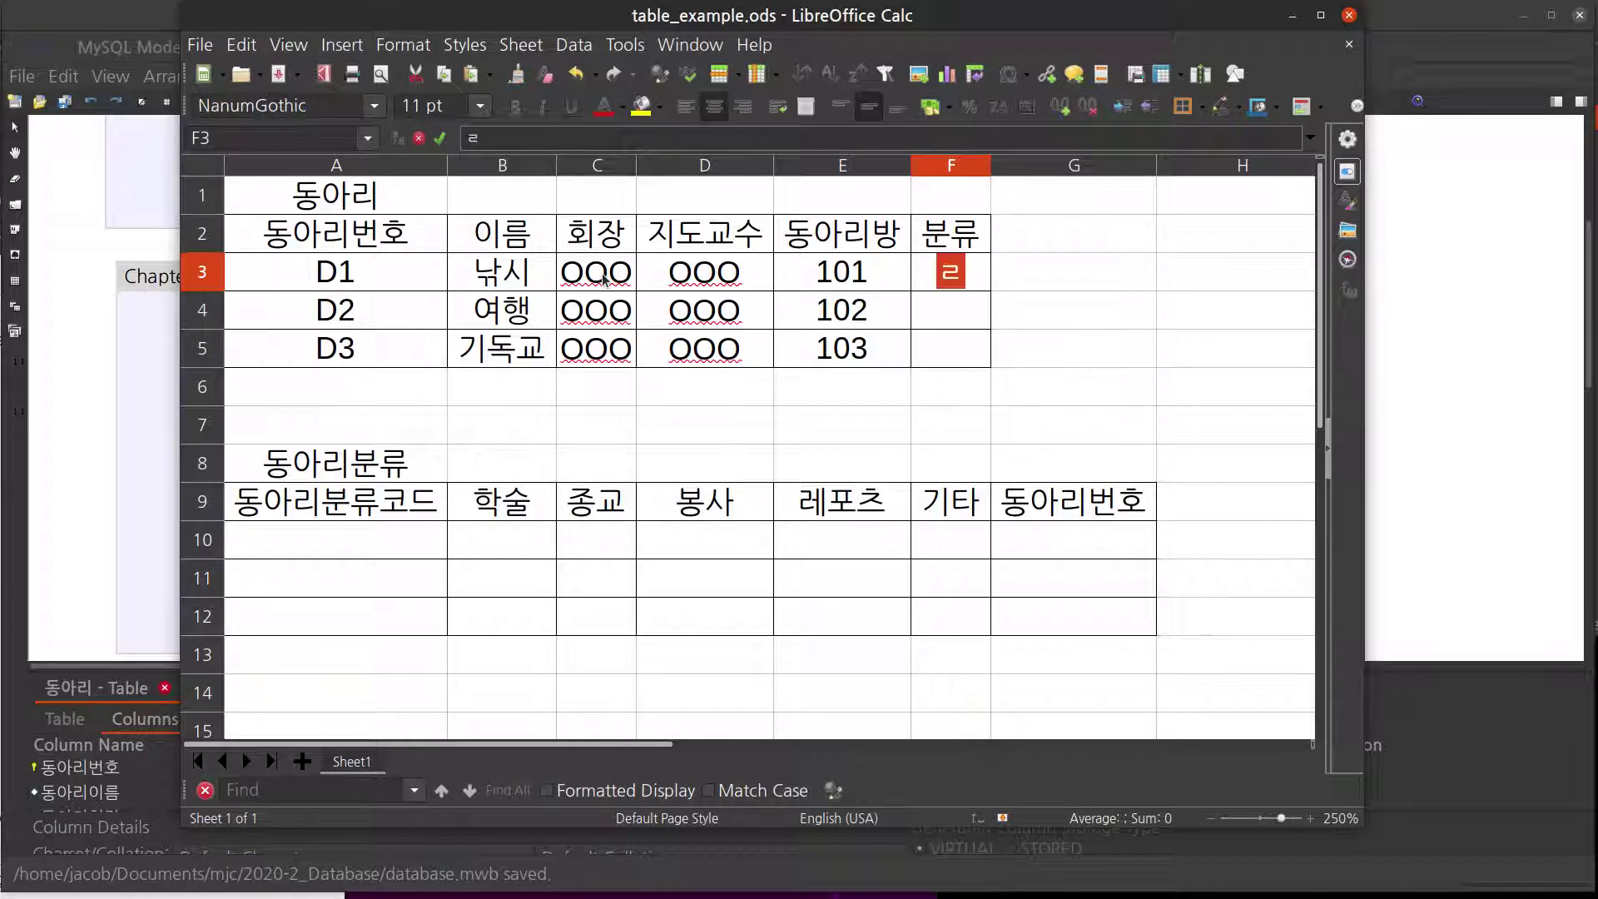
text(ㅔㅍㅗㅊㅡ)
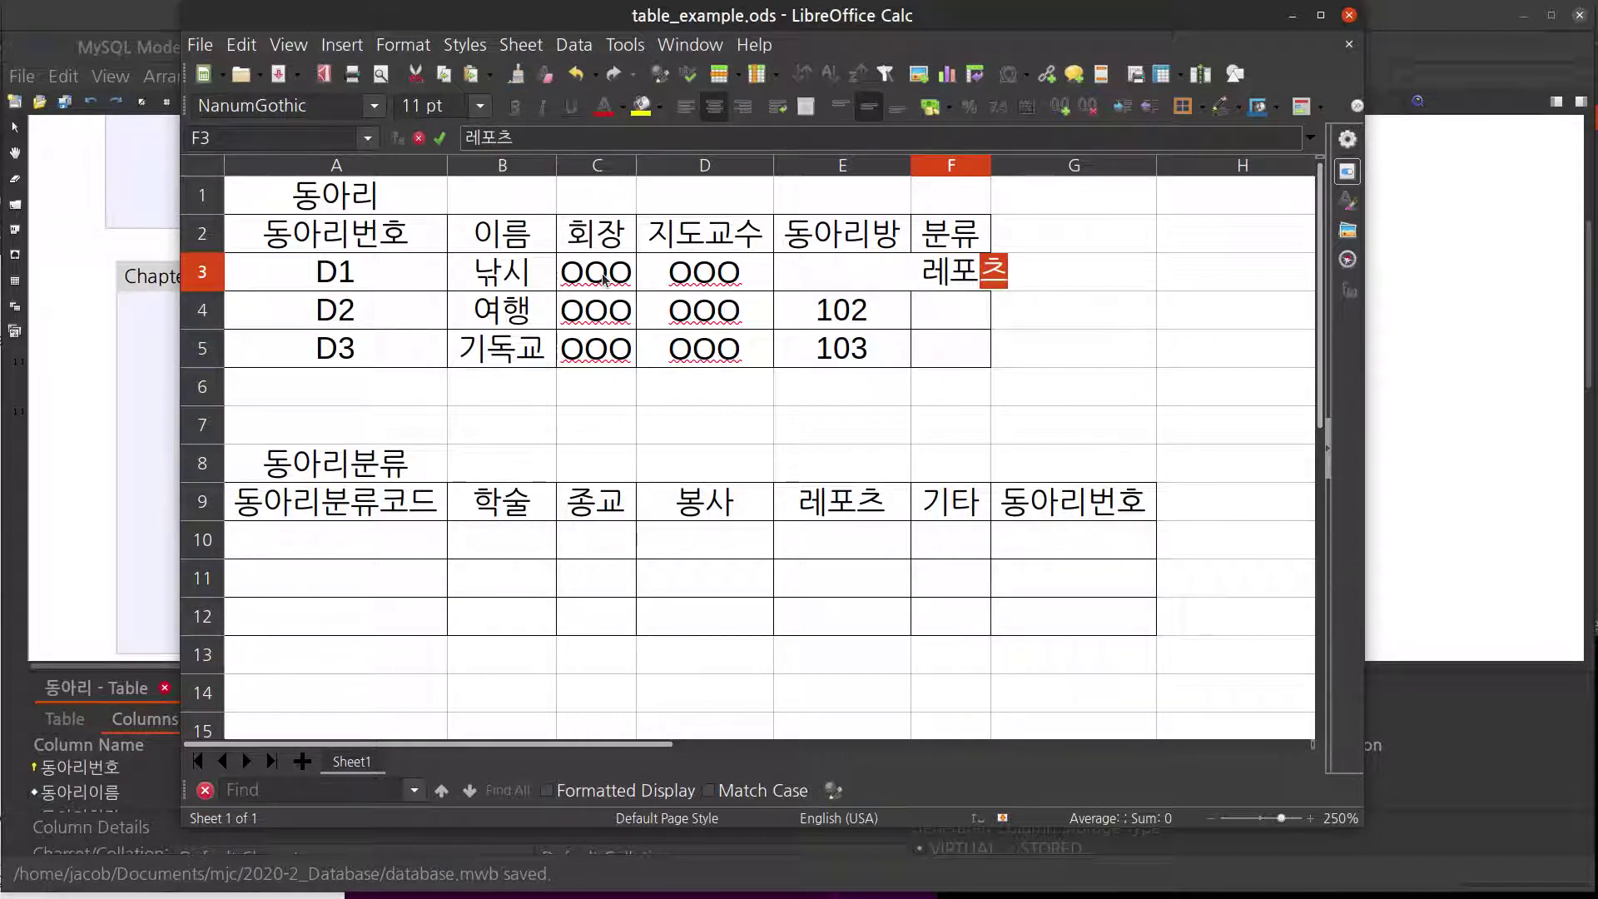
key(BackSpace)
key(BackSpace)
key(BackSpace)
- Enter 학술, 레포츠 and 종교 under 분류 in cells F3 to F5
text(ㅎㅏㄱㅅㅜㄹ)
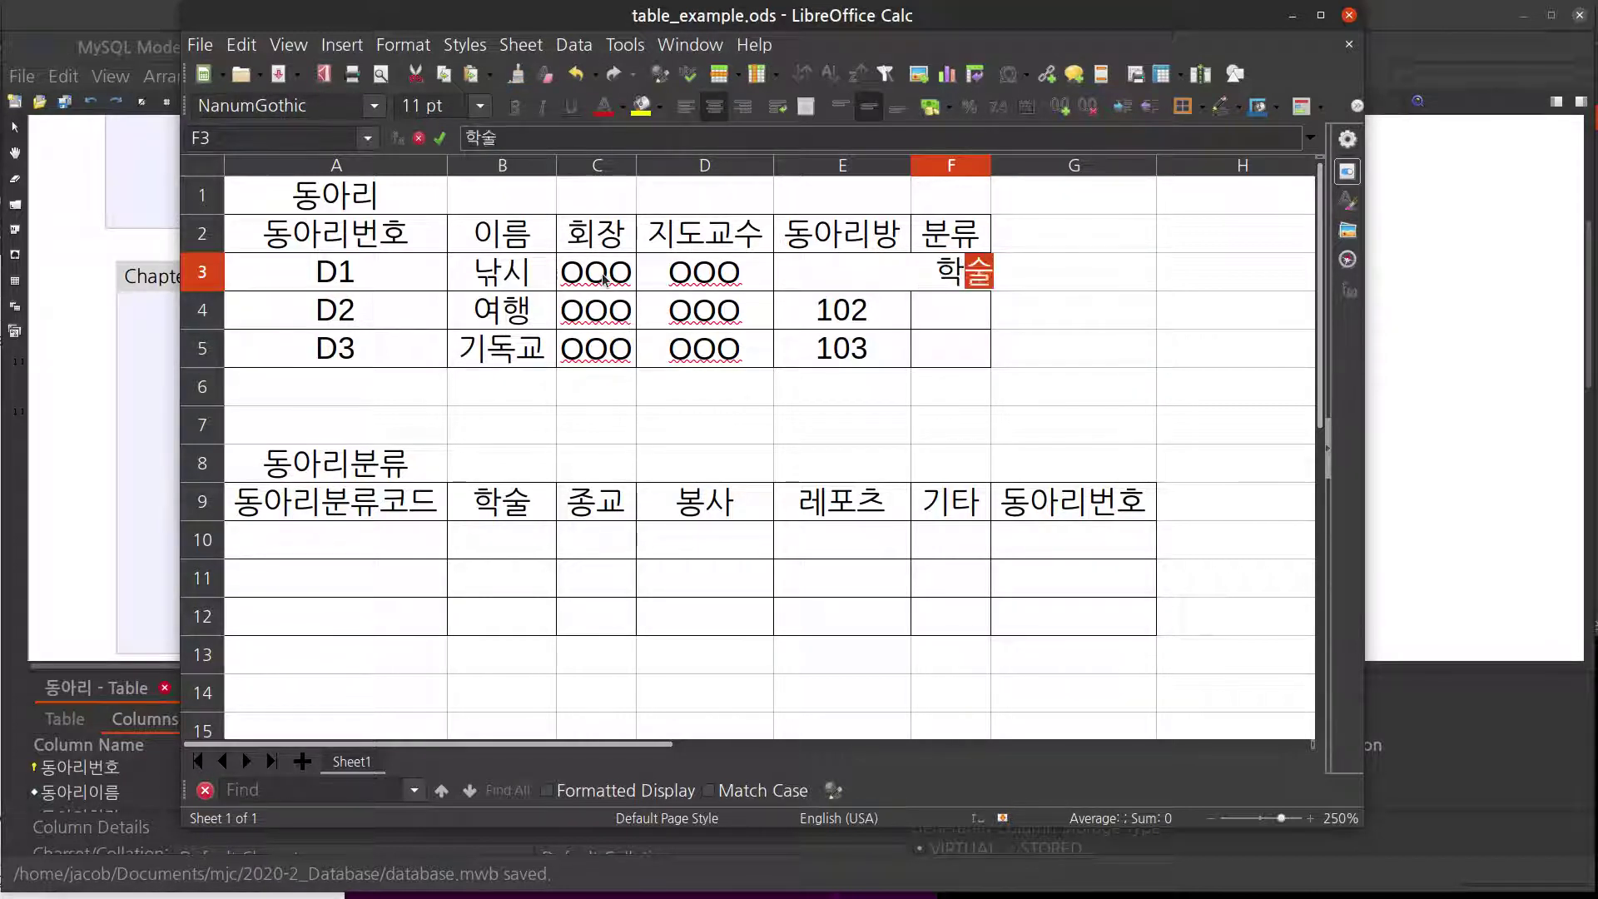
key(Return)
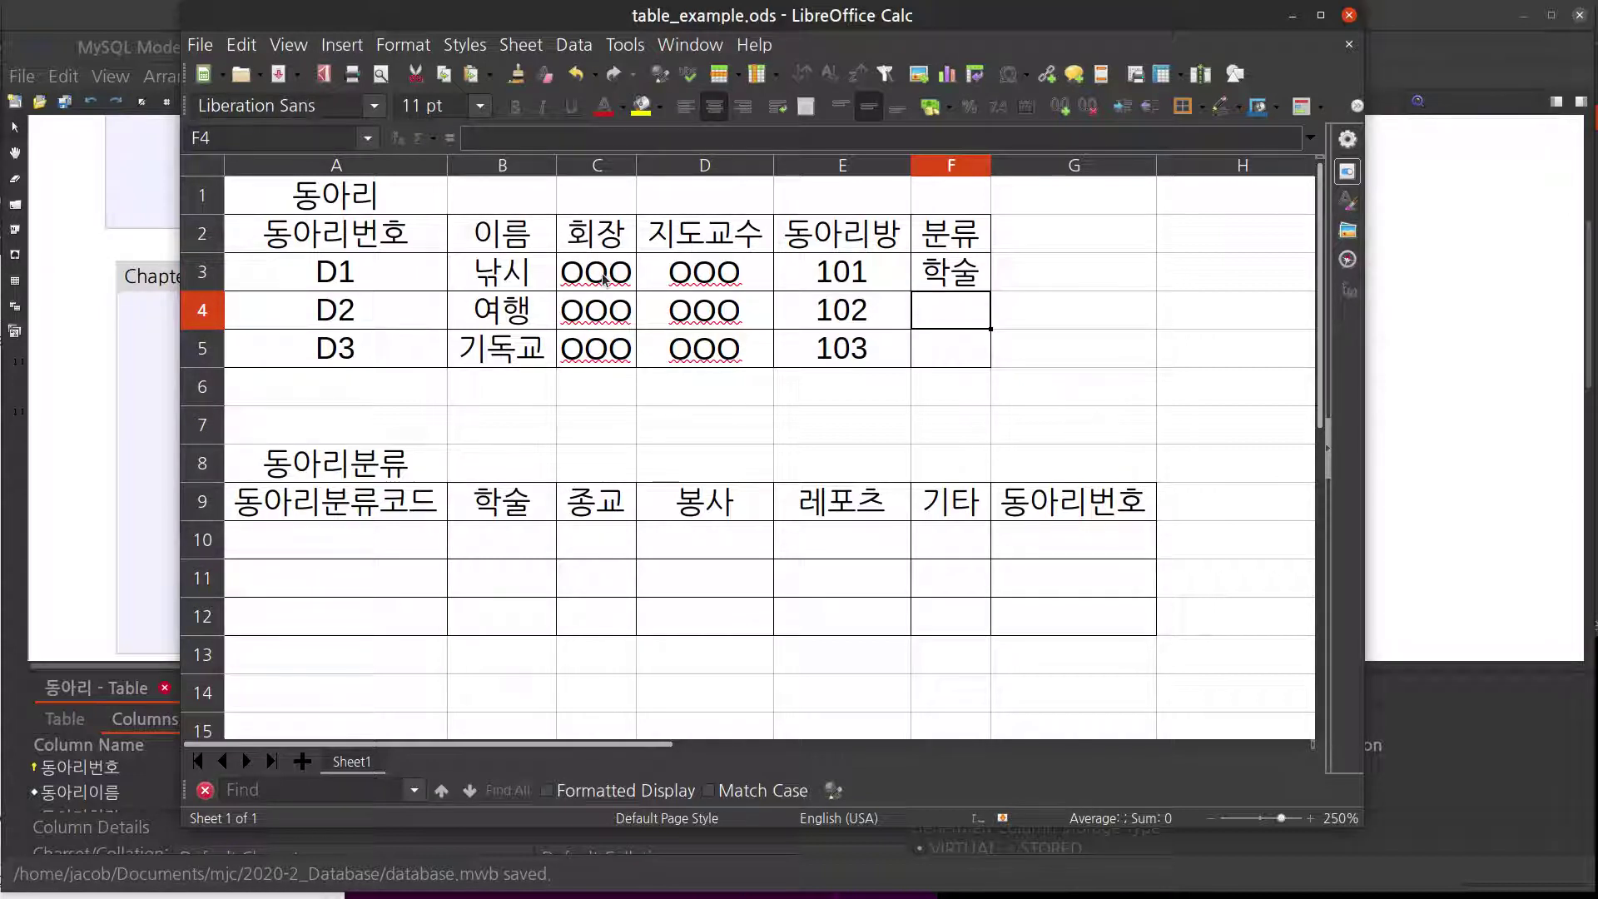
text(ㄹㅔㅍㅗㅊㅡ)
key(Return)
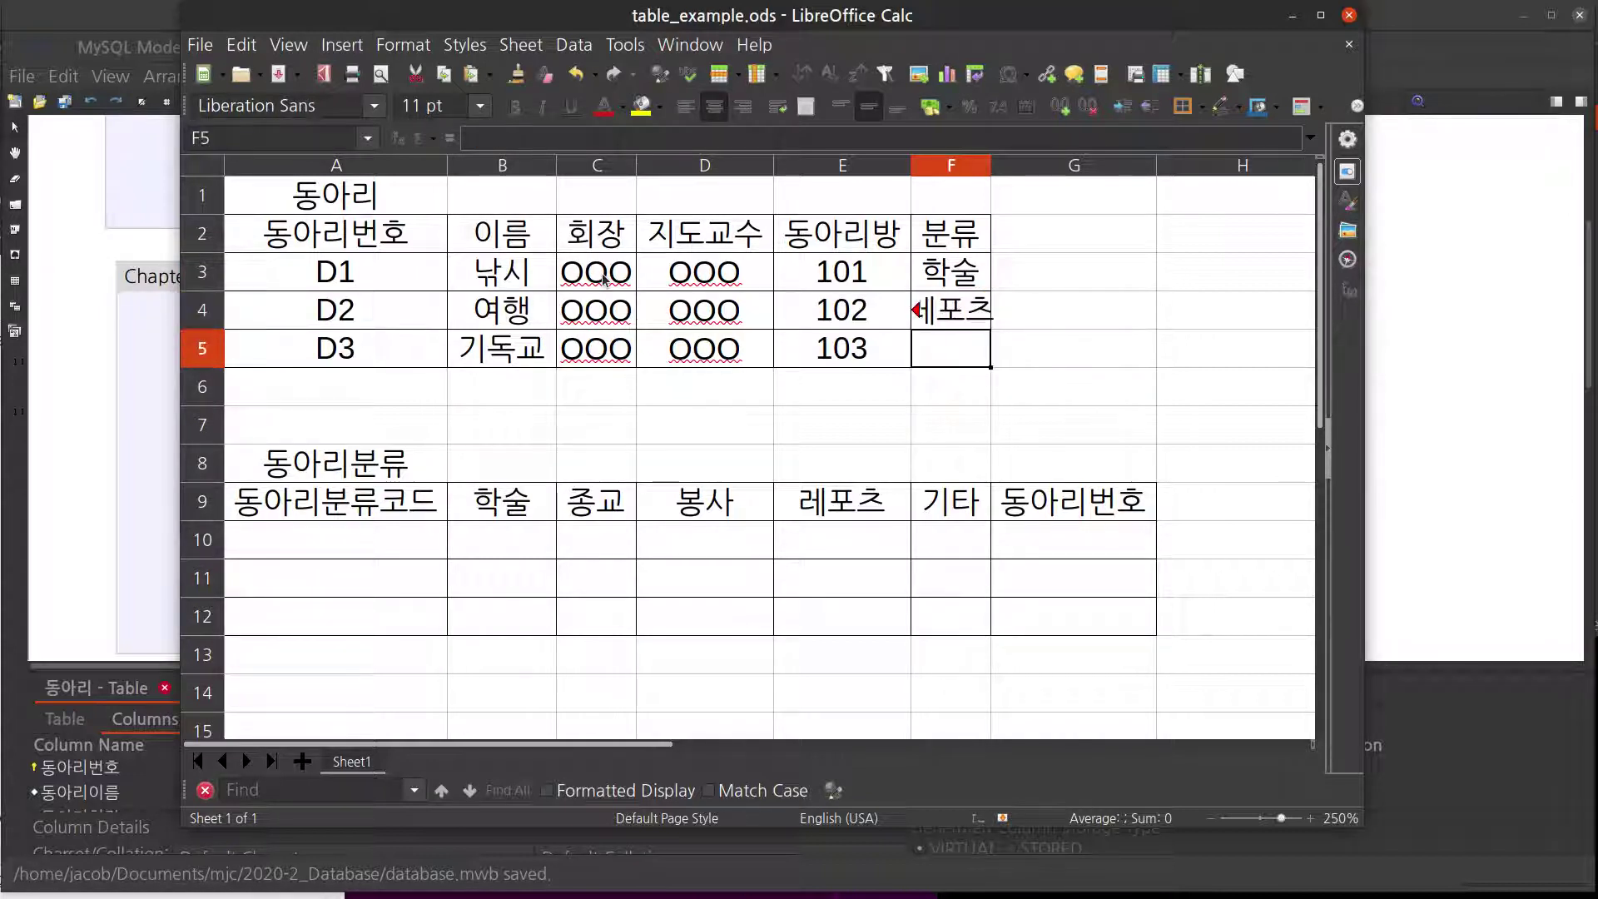
text(ㅈㅗㅇㄱㅛ)
key(Return)
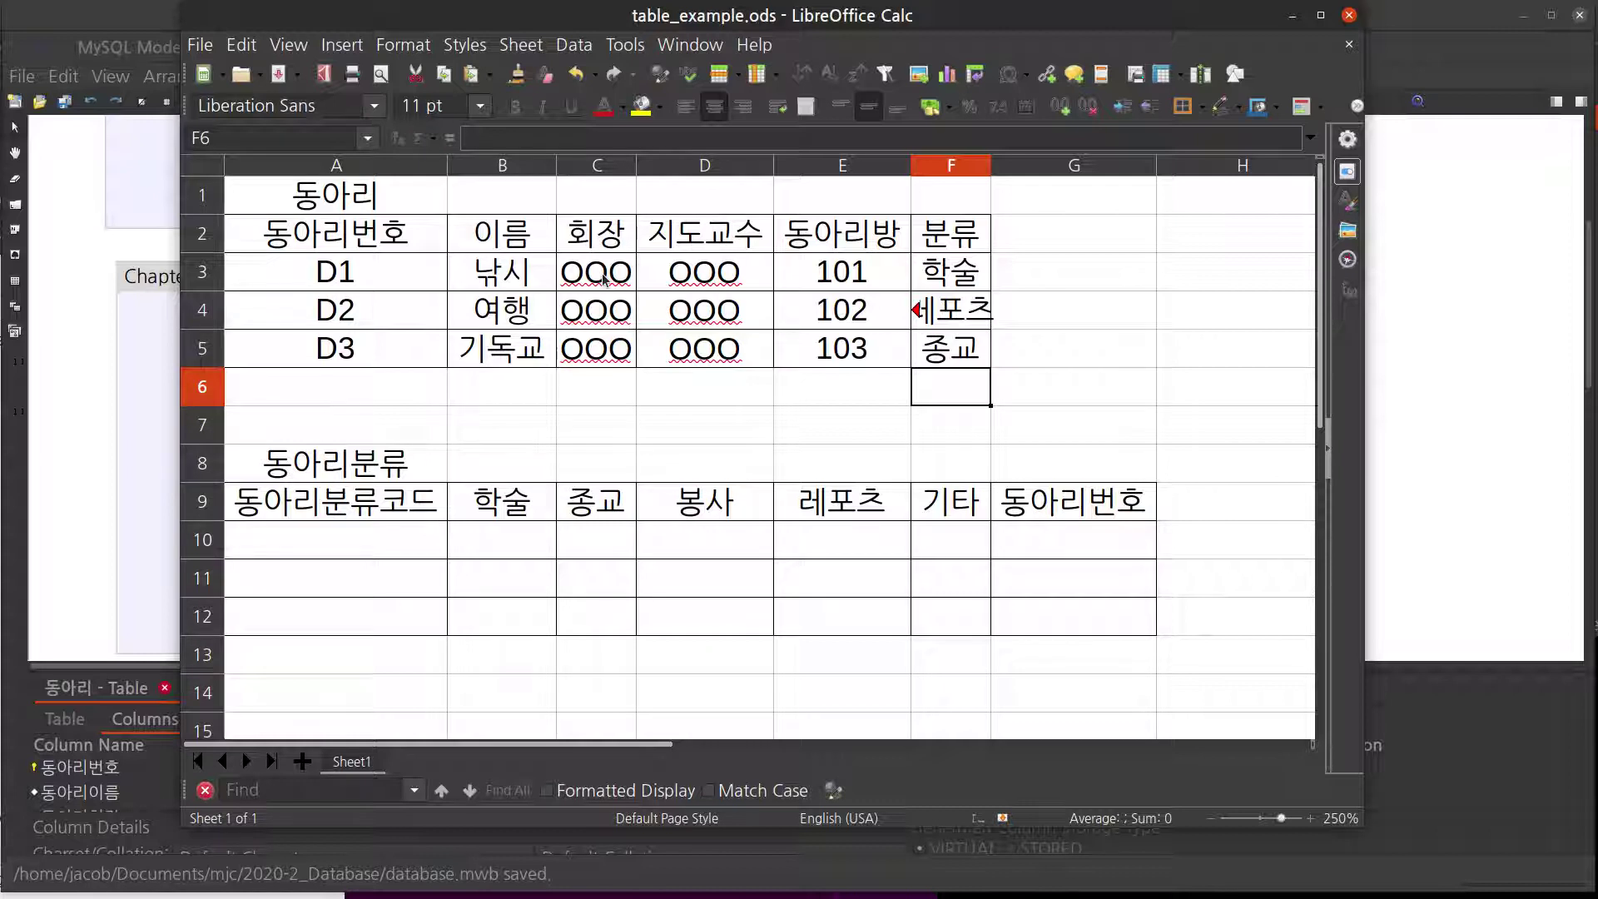
- Widen column F and clear the 분류 header and the values below it in cells F2 to F6
drag(989, 162, 1020, 162)
click(997, 426)
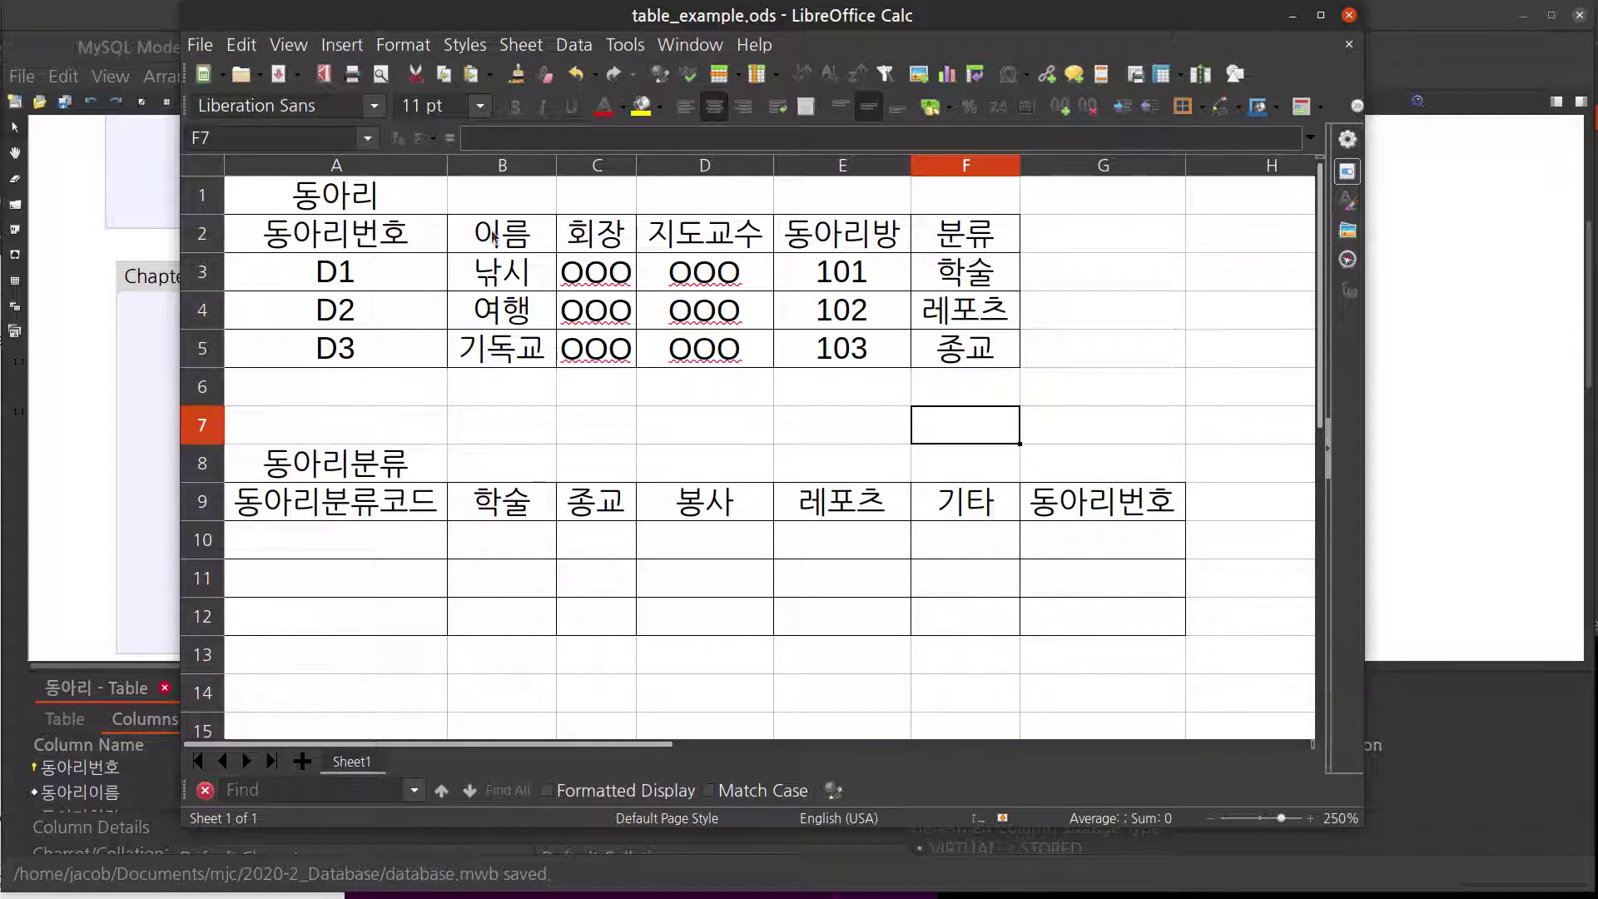
drag(412, 239, 964, 359)
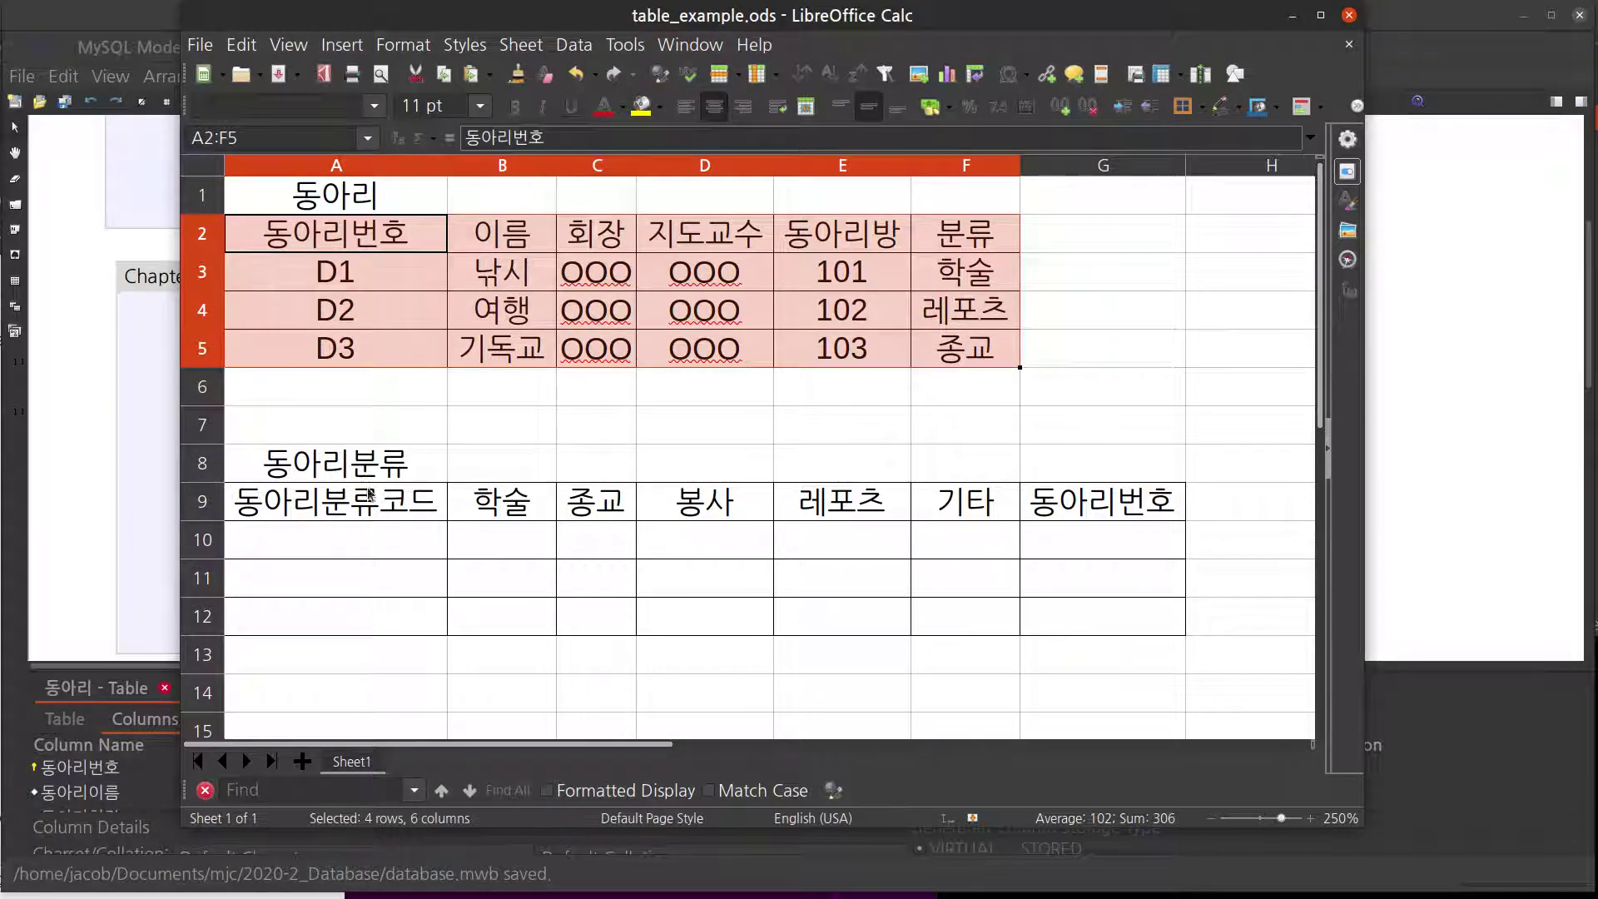
click(1103, 654)
drag(966, 233, 995, 376)
key(Delete)
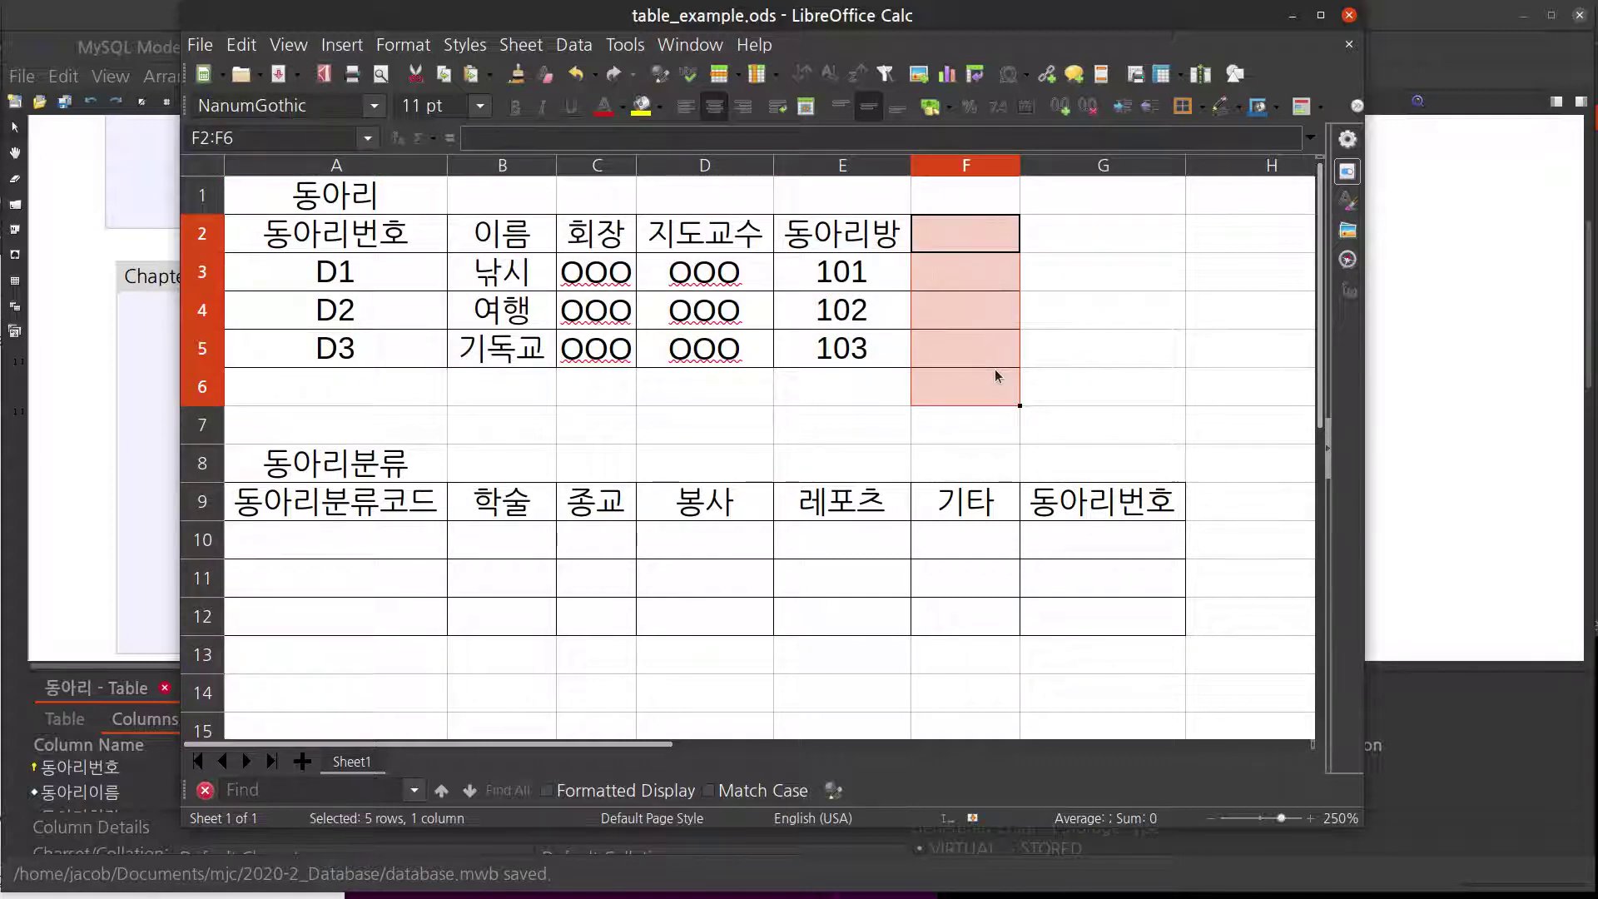
- Enter the classification codes C1 to C5 under 동아리분류코드 in cells A10 to A14
click(404, 541)
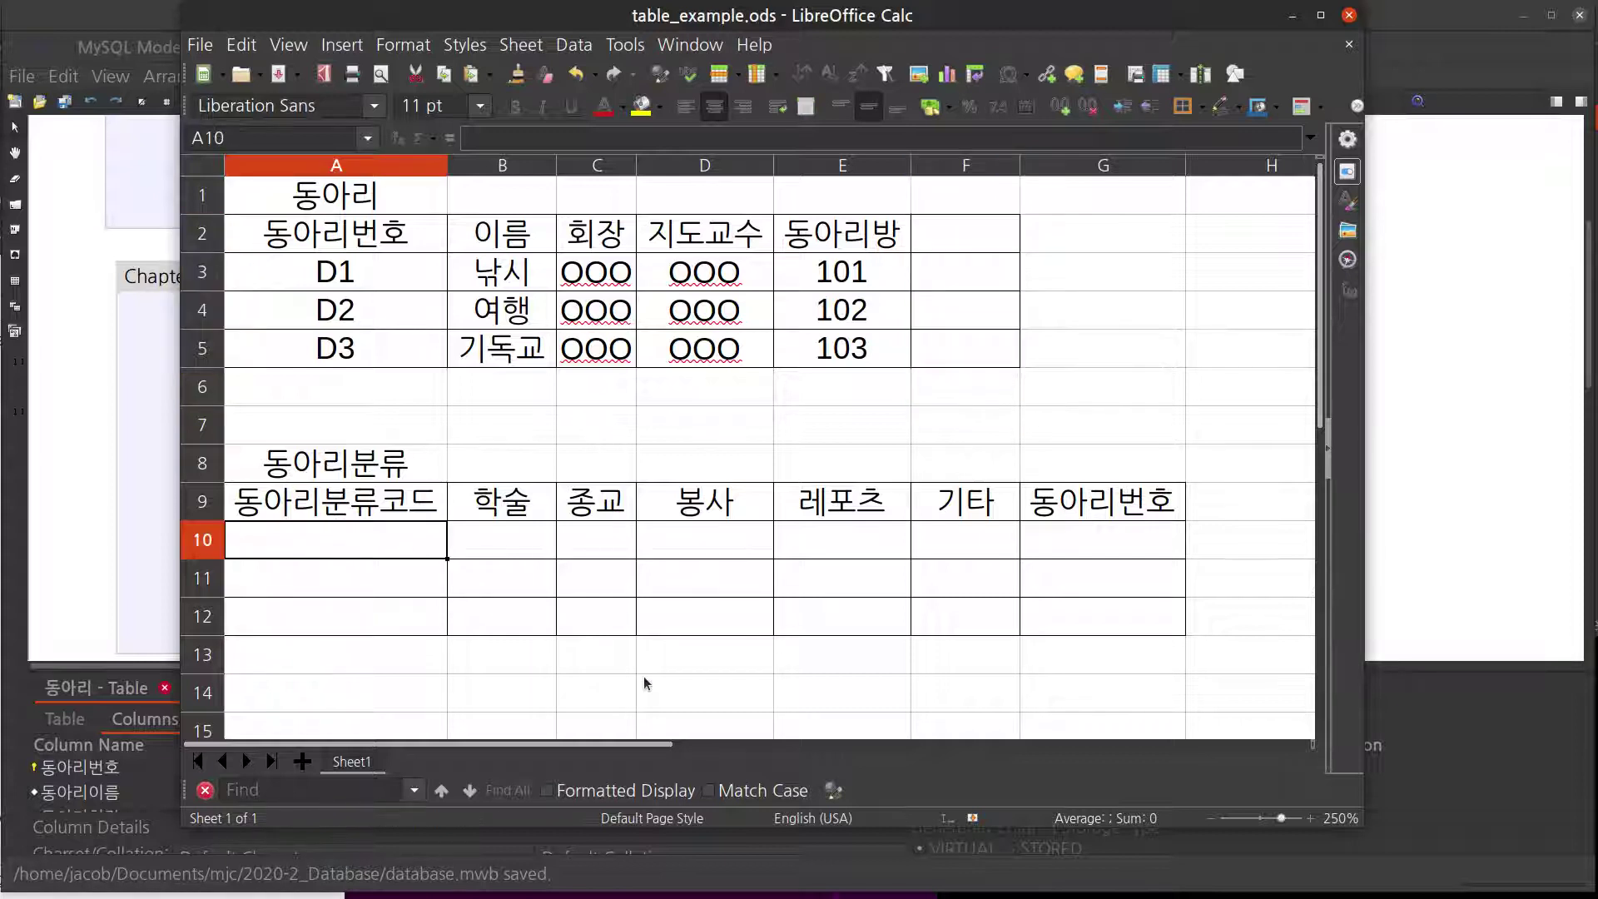
text(레)
key(BackSpace)
key(BackSpace)
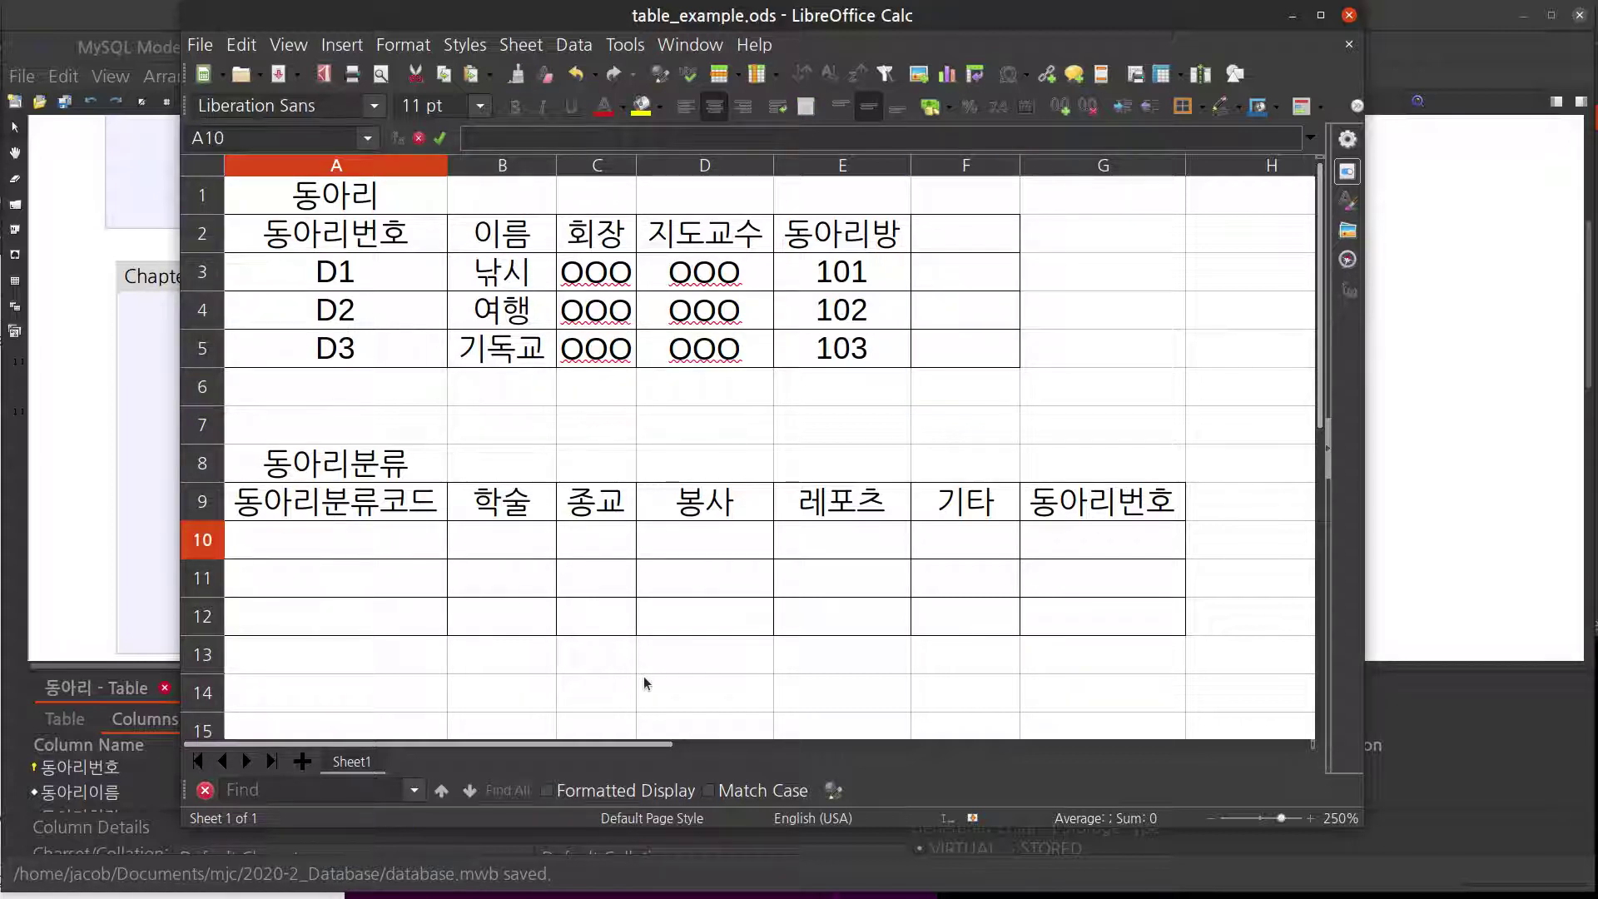
text(C1)
key(Return)
text(C)
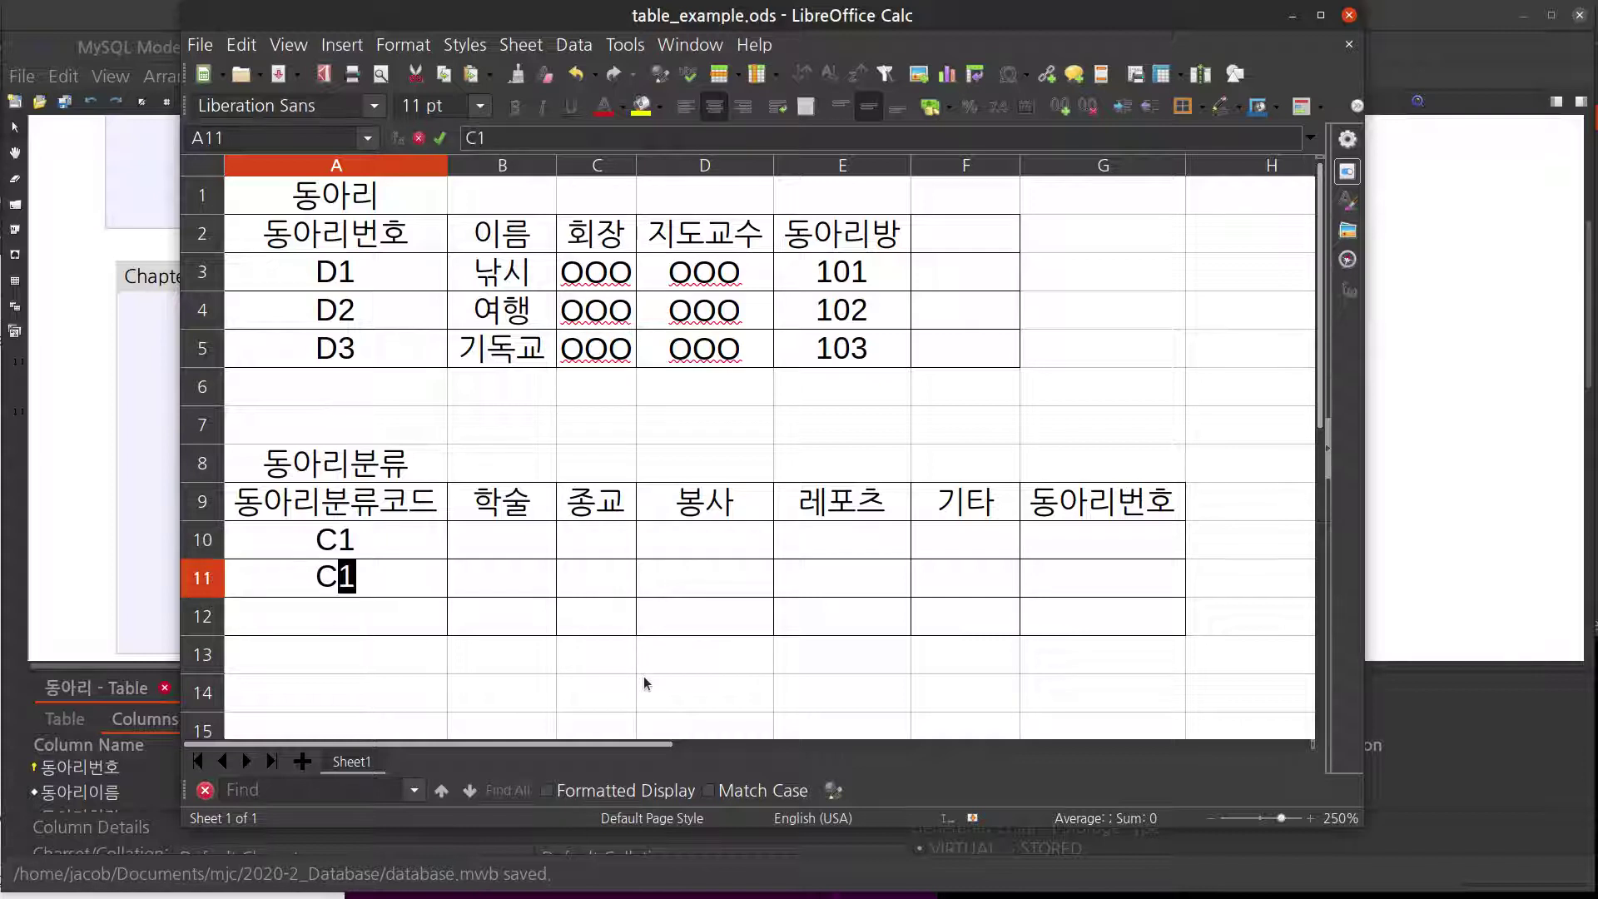
text(2)
key(Return)
text(C3)
key(Return)
text(C4)
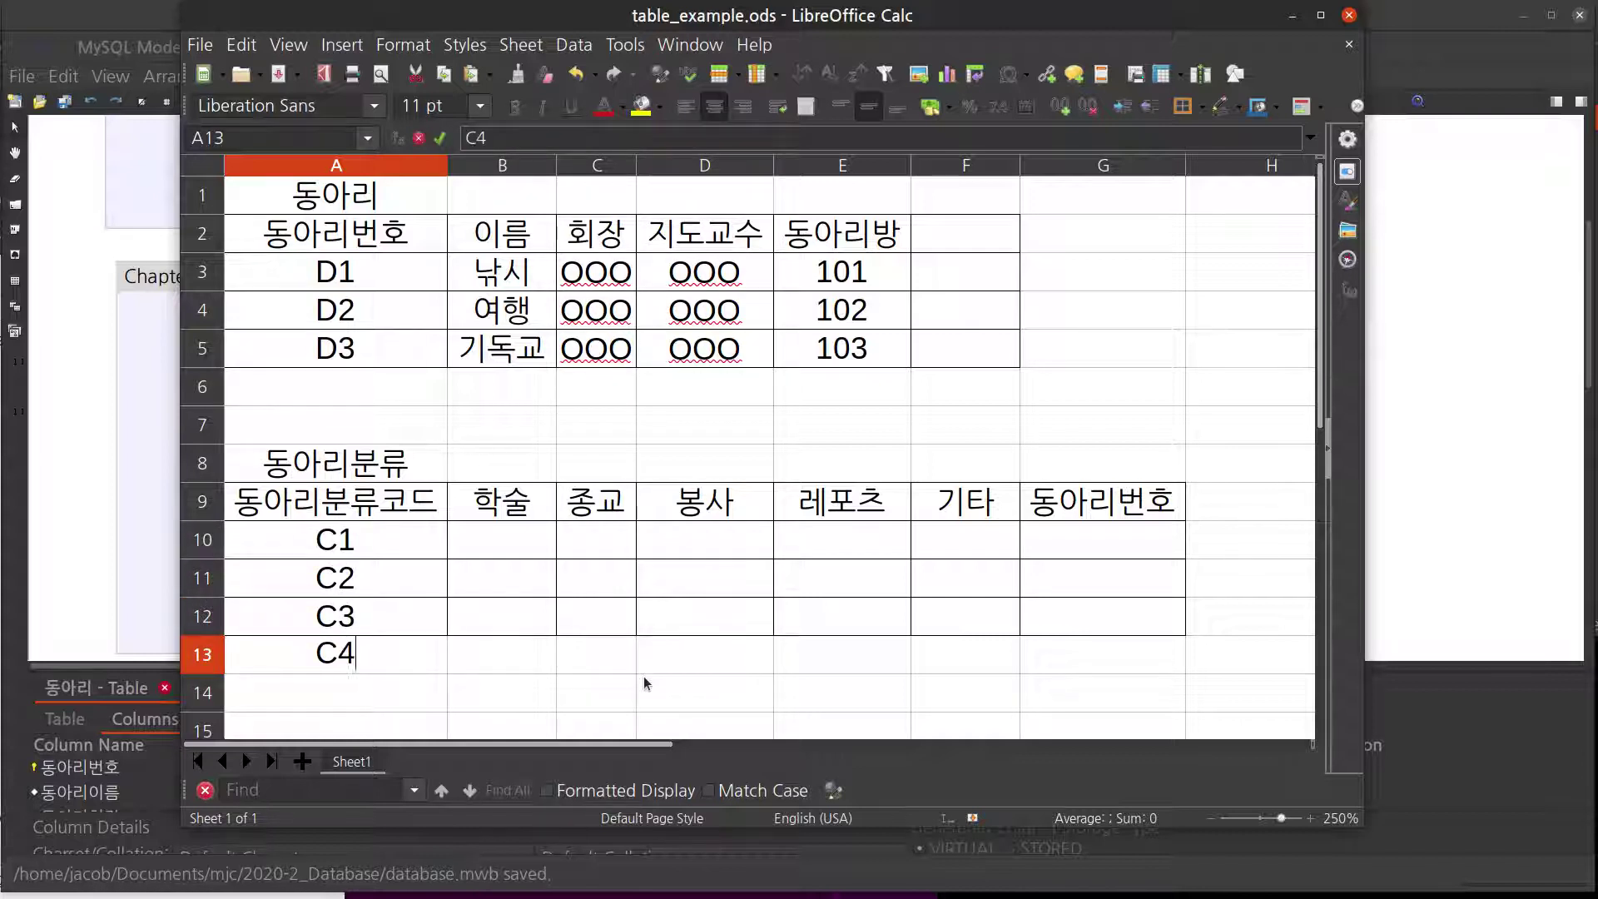
key(Return)
text(C5)
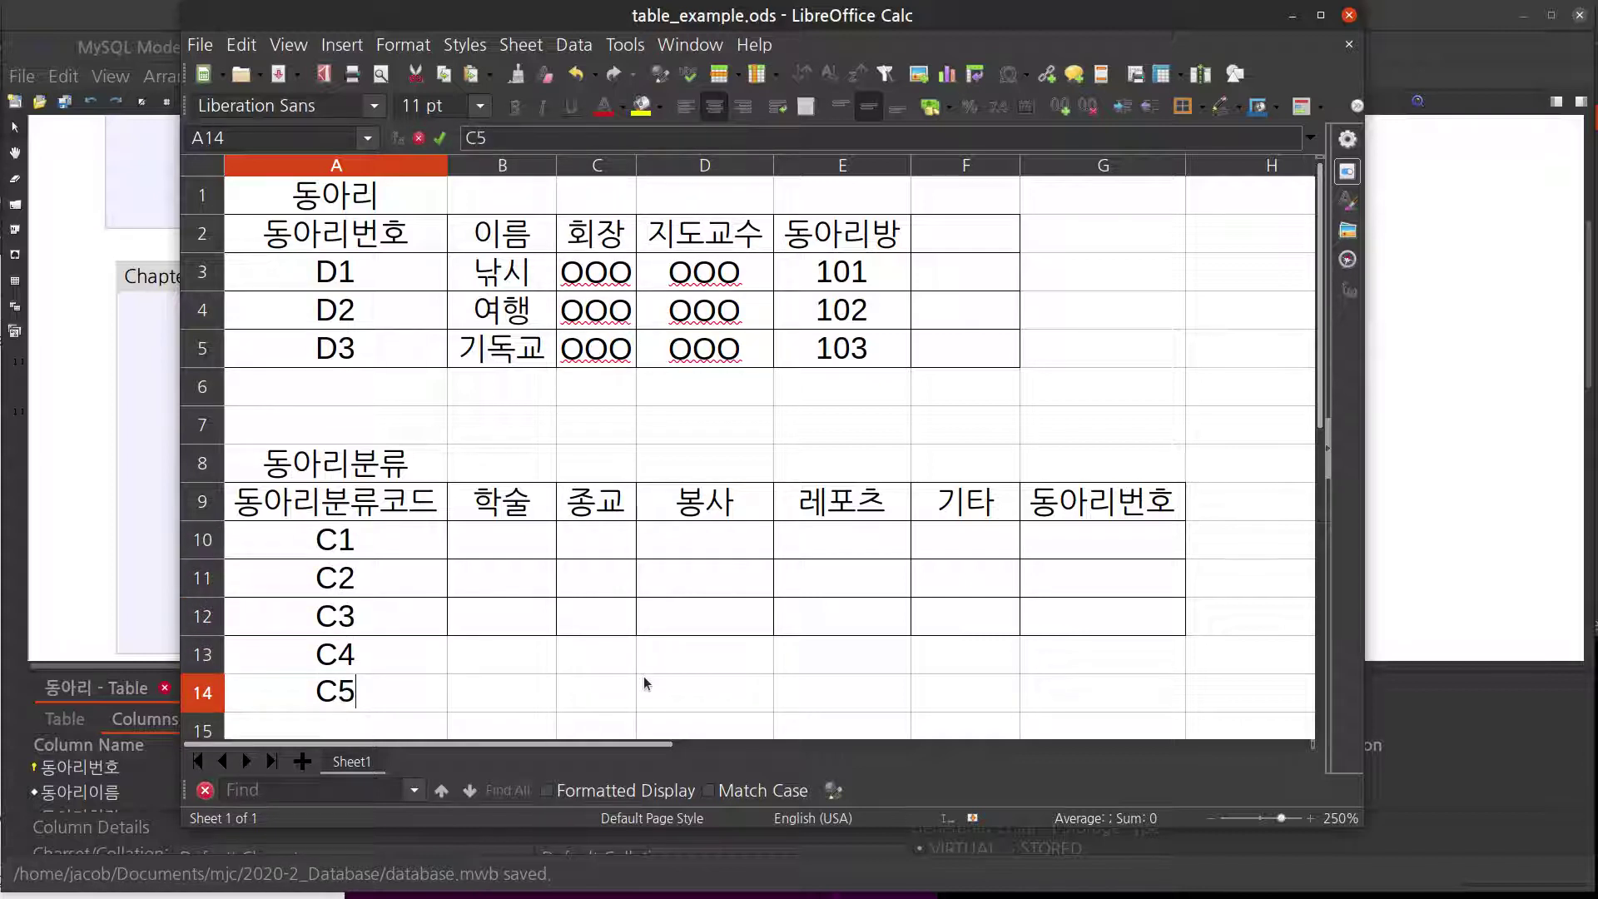
key(Return)
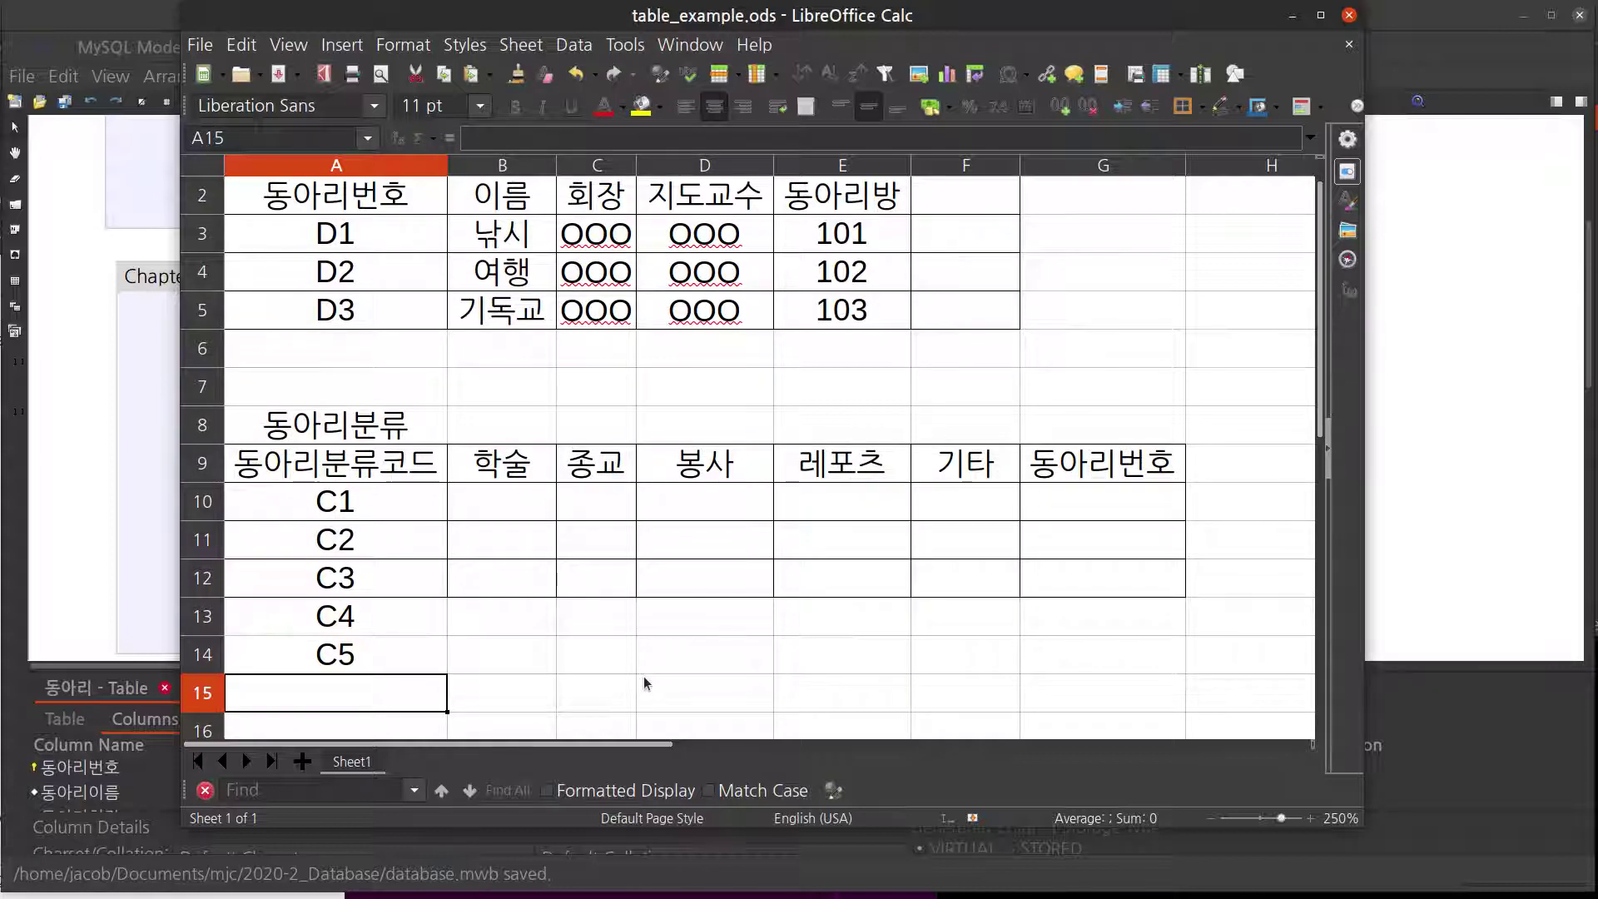
- Mark the C1 row with O under 학술 in cell B10
key(Up)
key(Up)
key(Up)
key(Up)
key(Up)
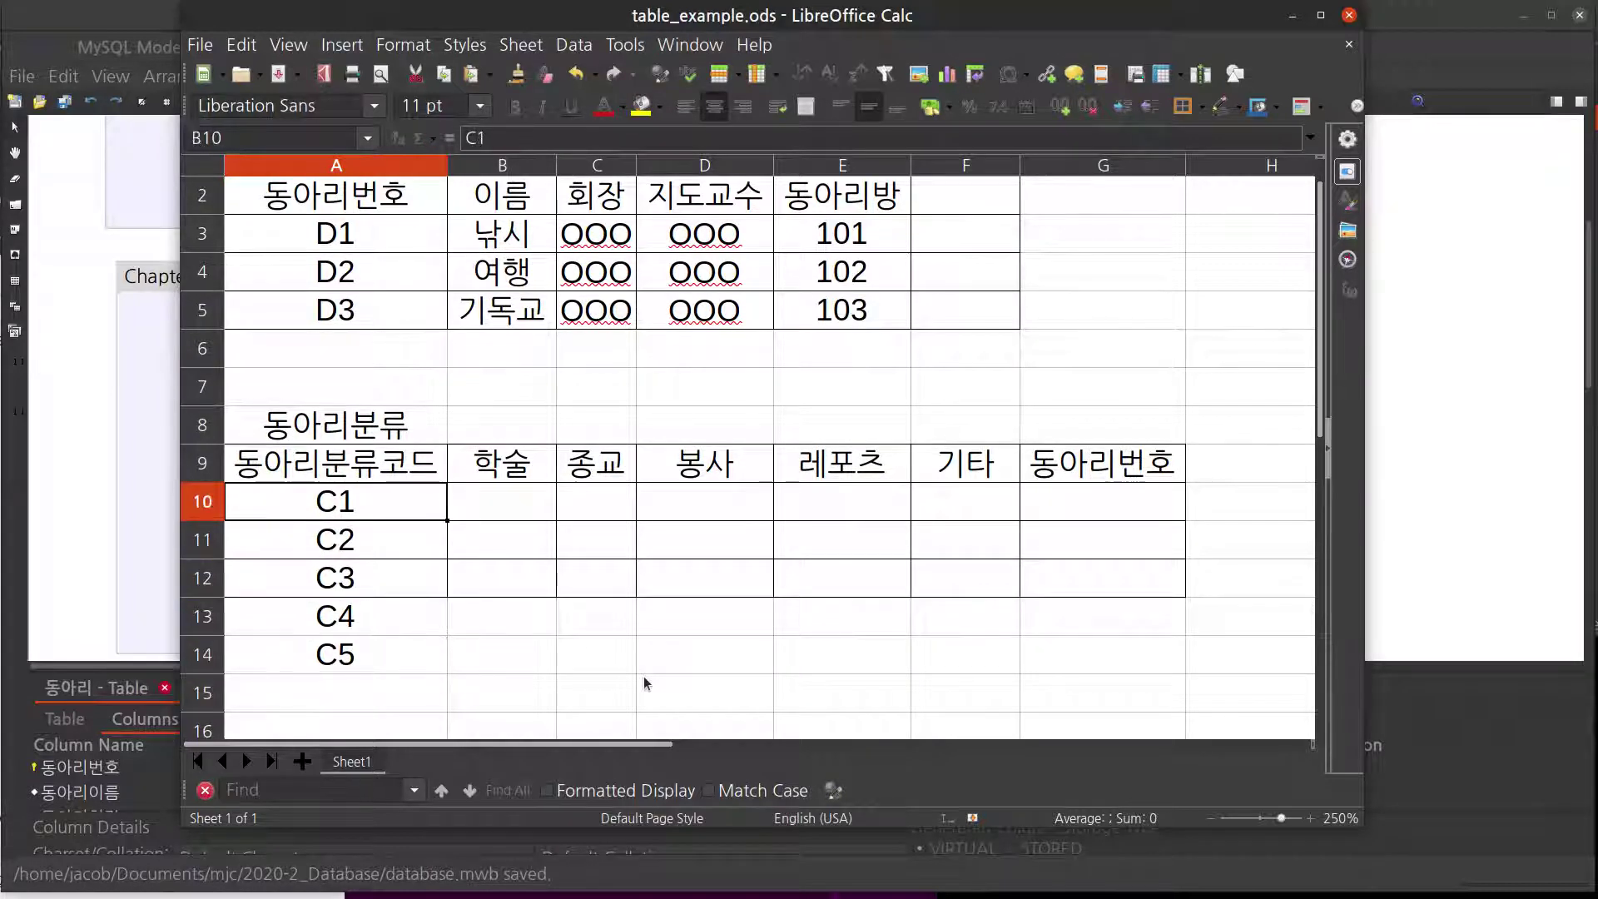
key(Right)
key(Right)
key(Right)
key(Right)
key(Right)
key(Left)
key(Left)
key(Left)
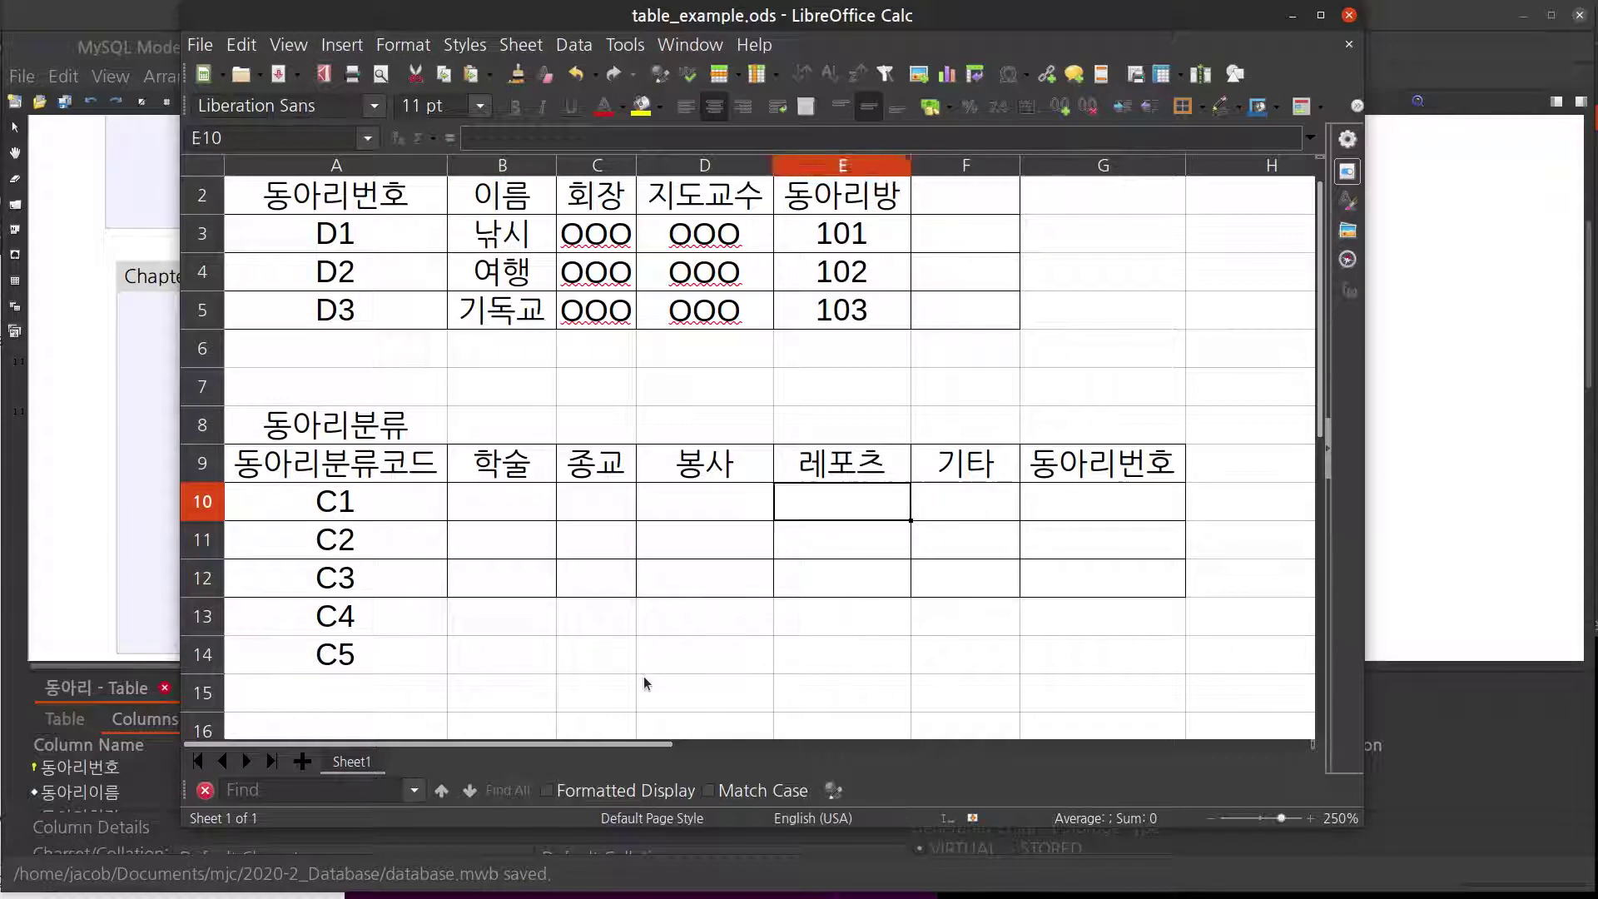
key(Left)
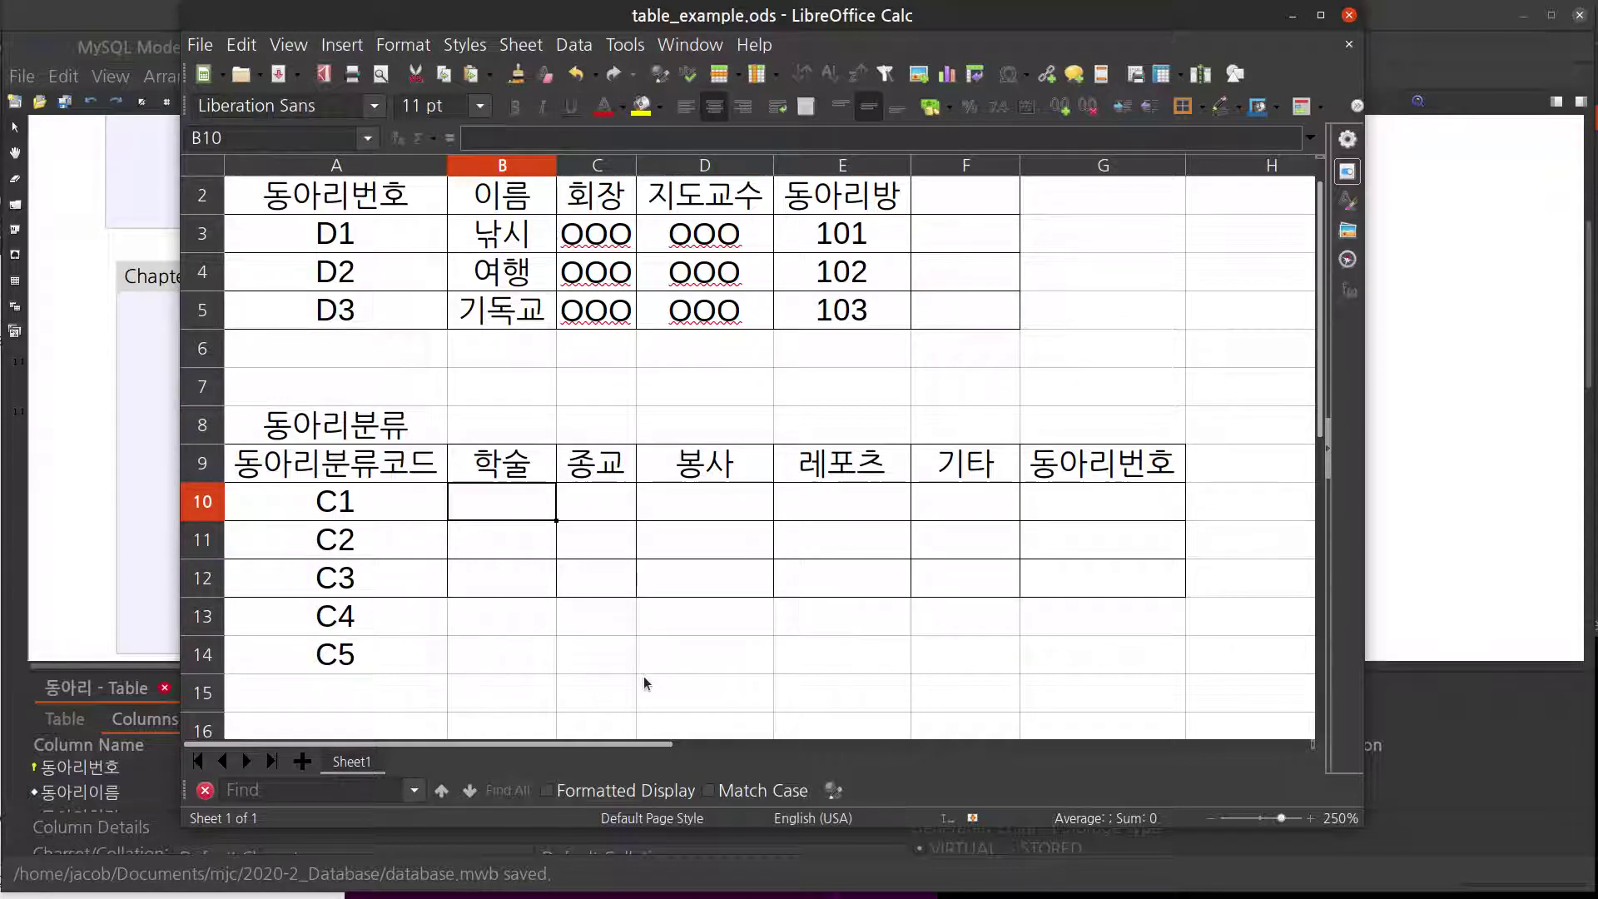
text(O)
key(Right)
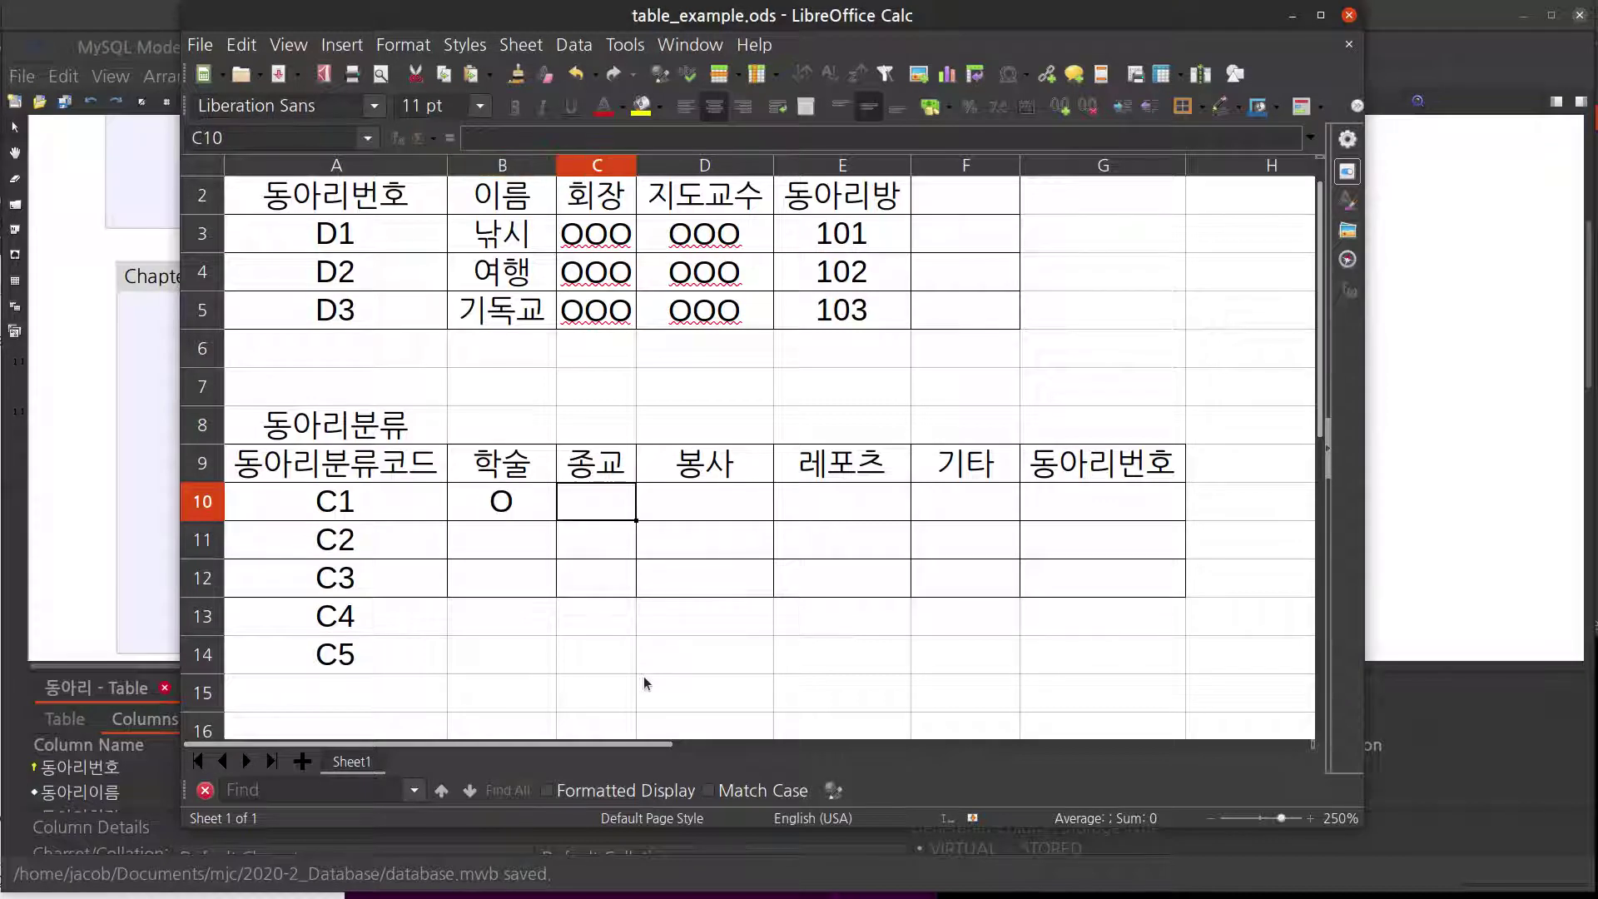
- Fill the rest of the C1 row with X in cells C10 to F10 and D1 under 동아리번호
text(X)
key(Return)
key(Up)
key(Right)
key(Right)
text(X)
key(Right)
text(X)
key(Right)
text(X)
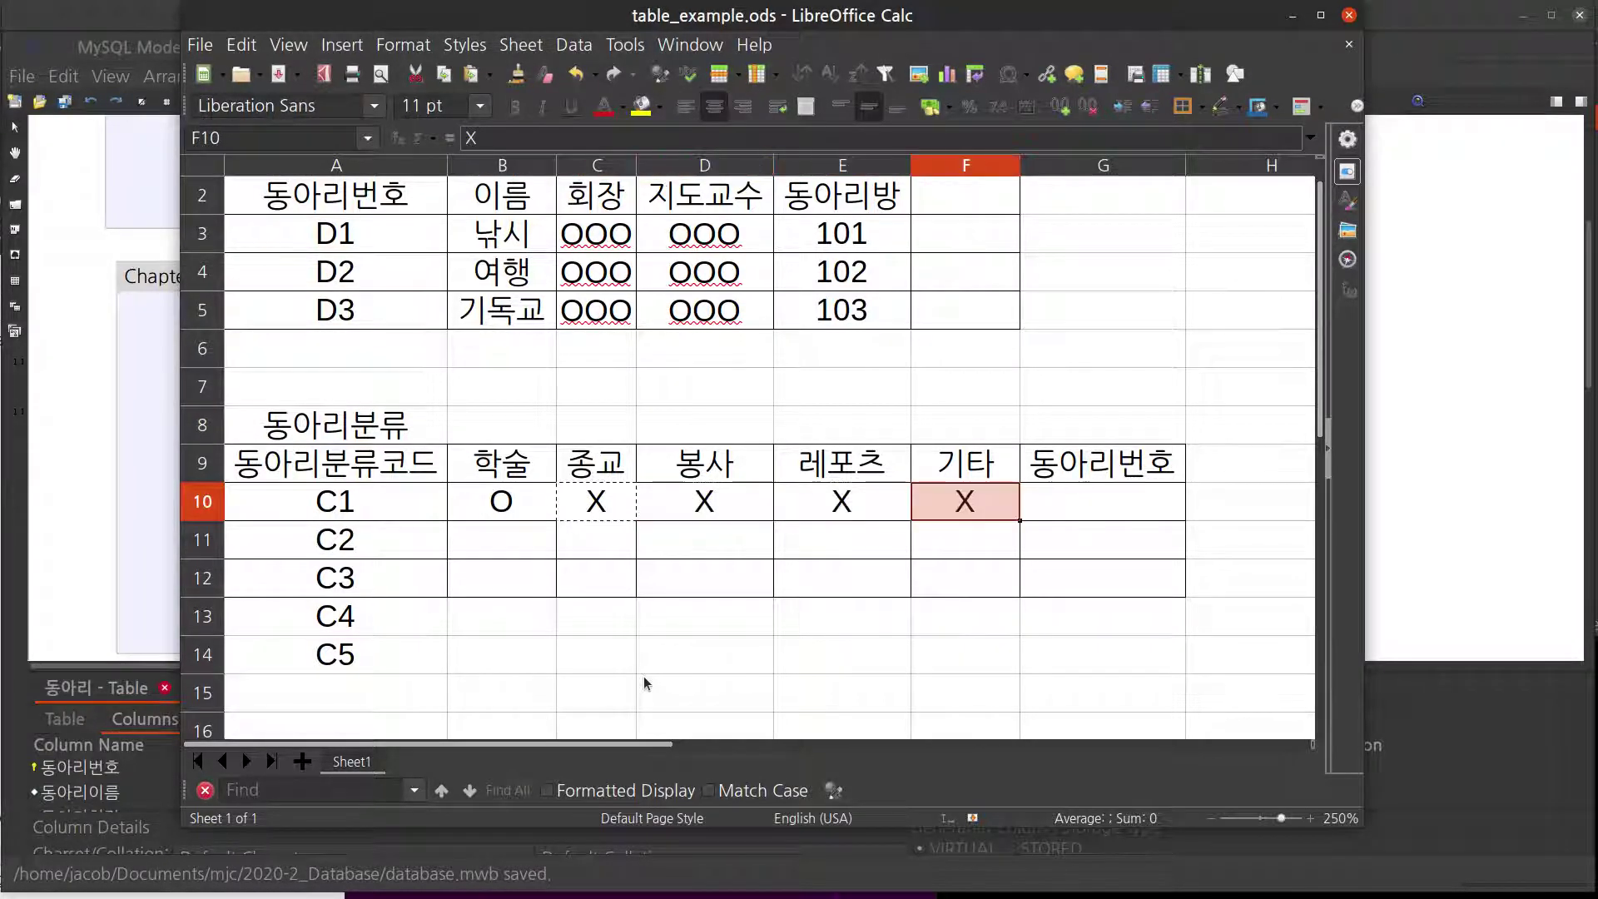
key(Right)
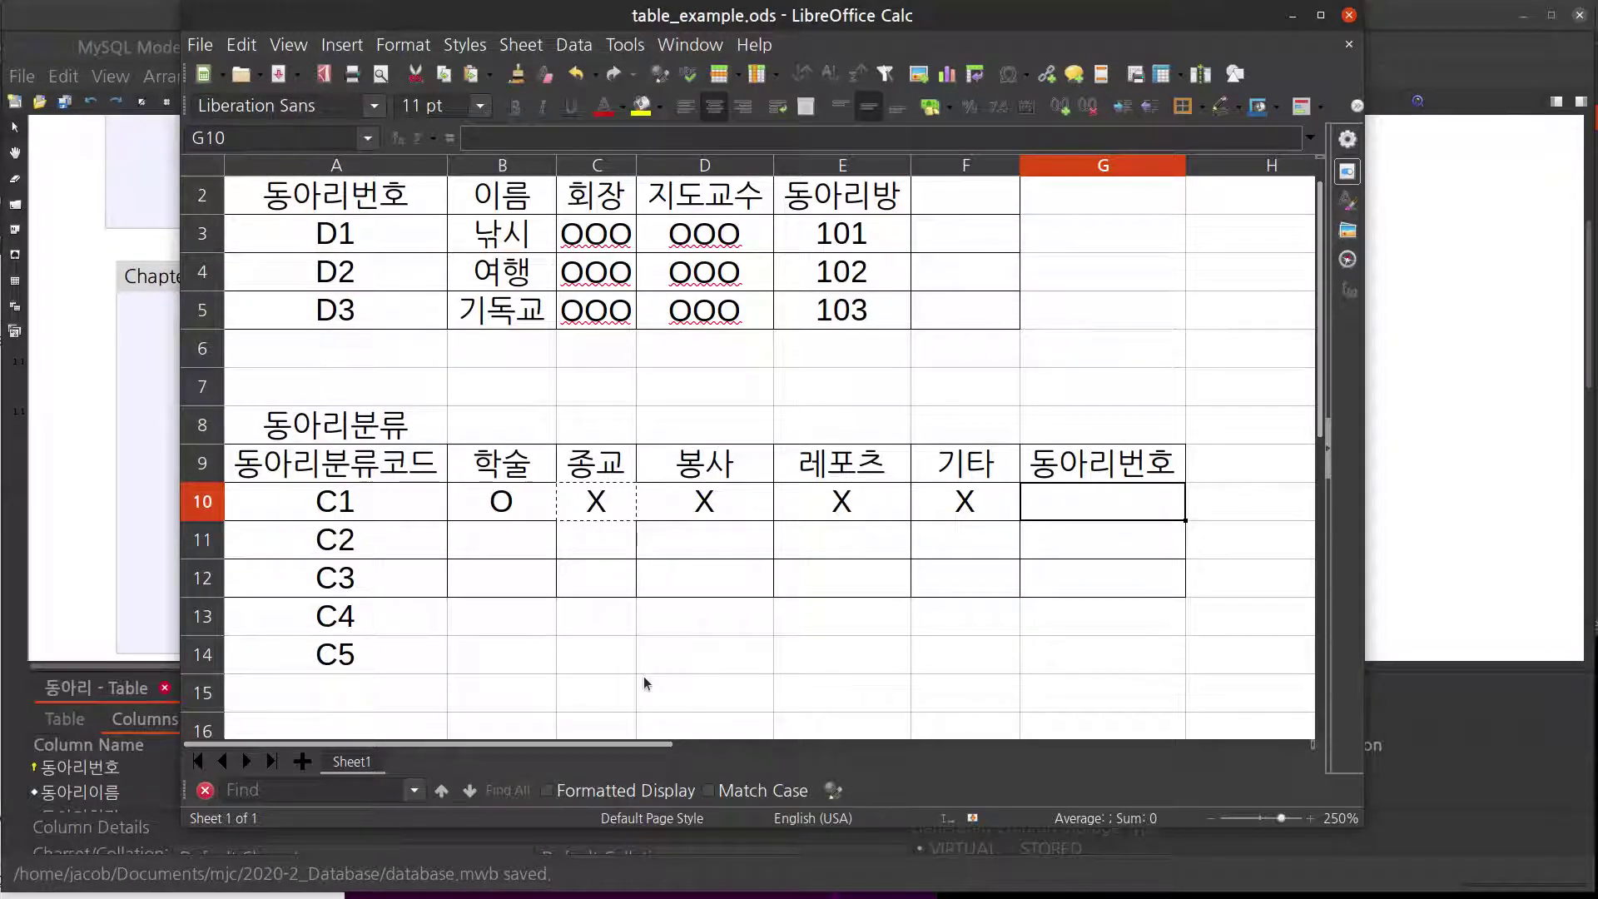
text(D1)
key(Return)
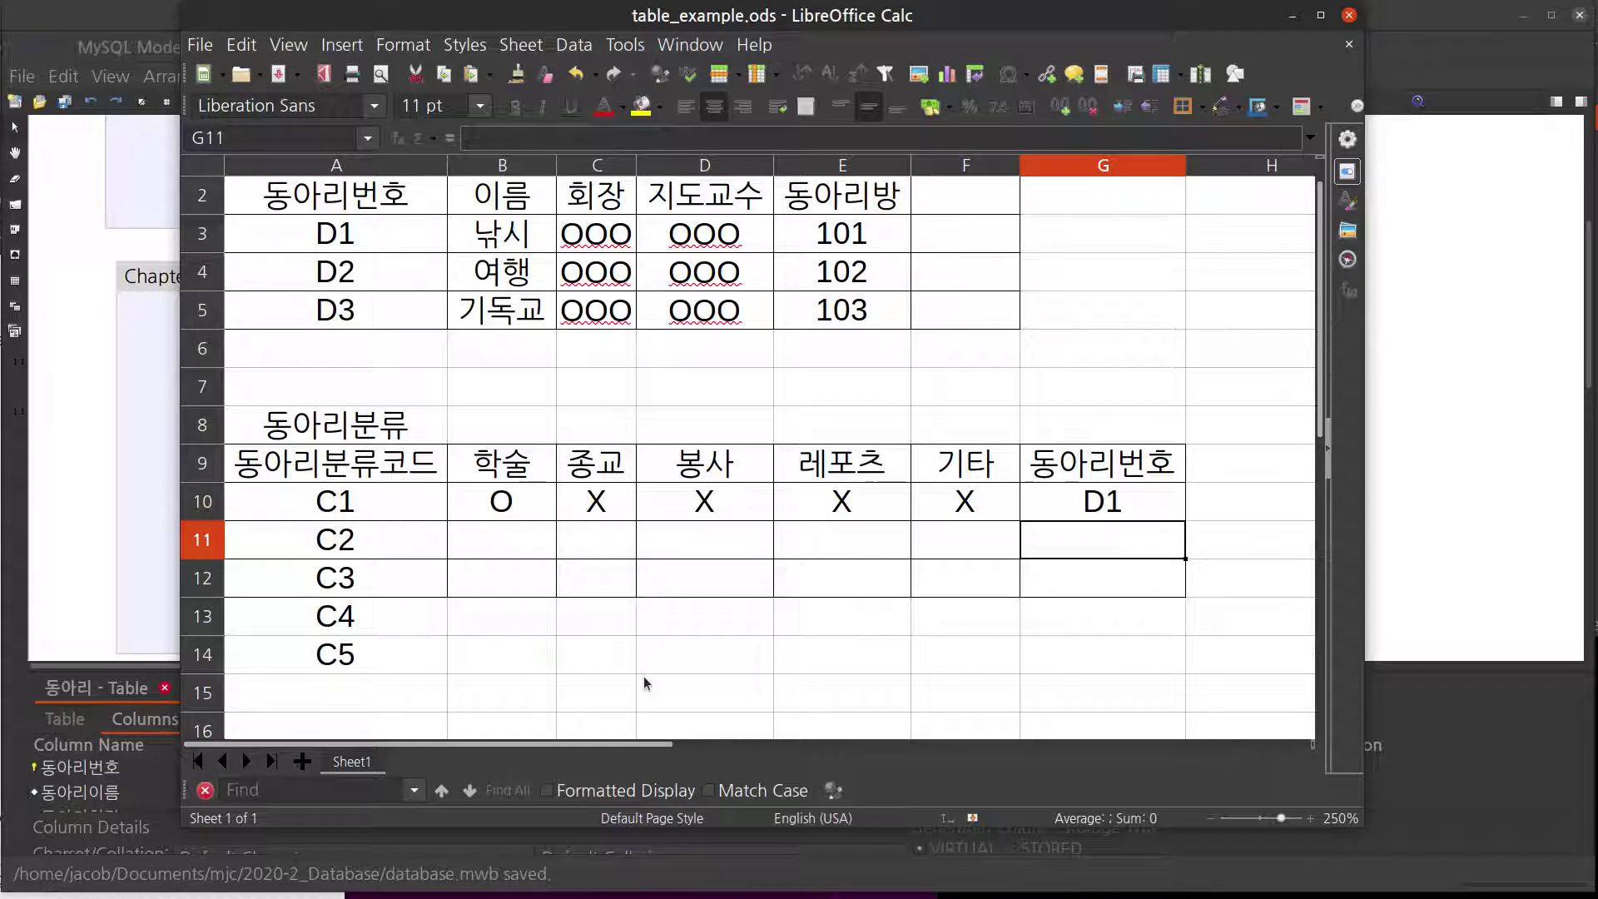
- Fill the C2 row with O under 레포츠, X under the other four categories and D2 under 동아리번호
key(Left)
key(Left)
key(Left)
key(Left)
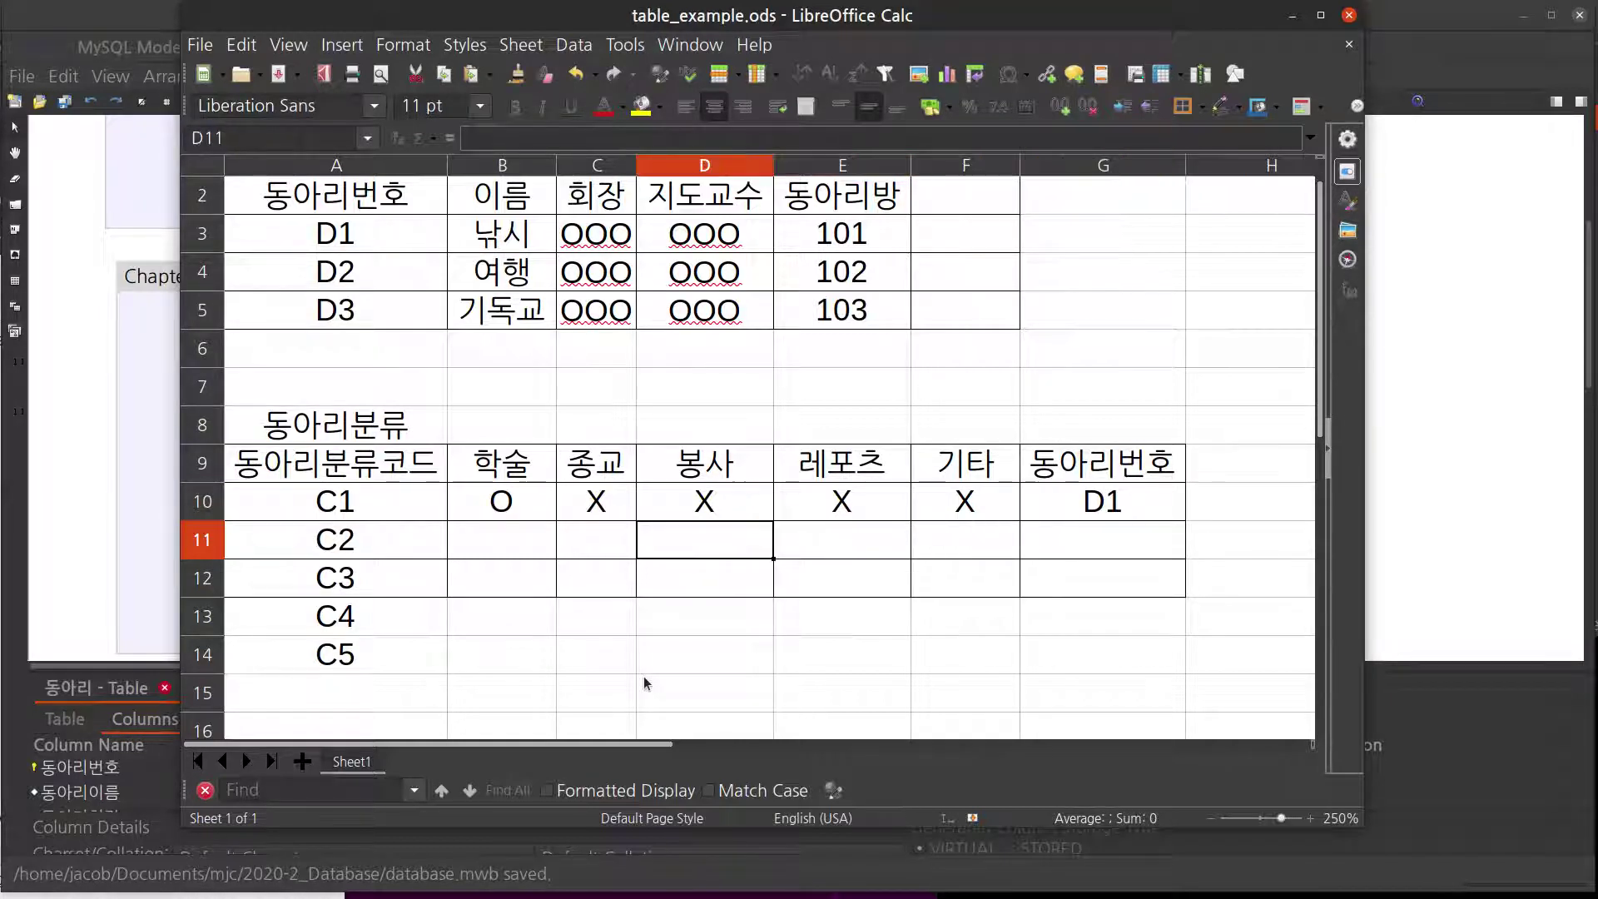
key(Up)
key(Up)
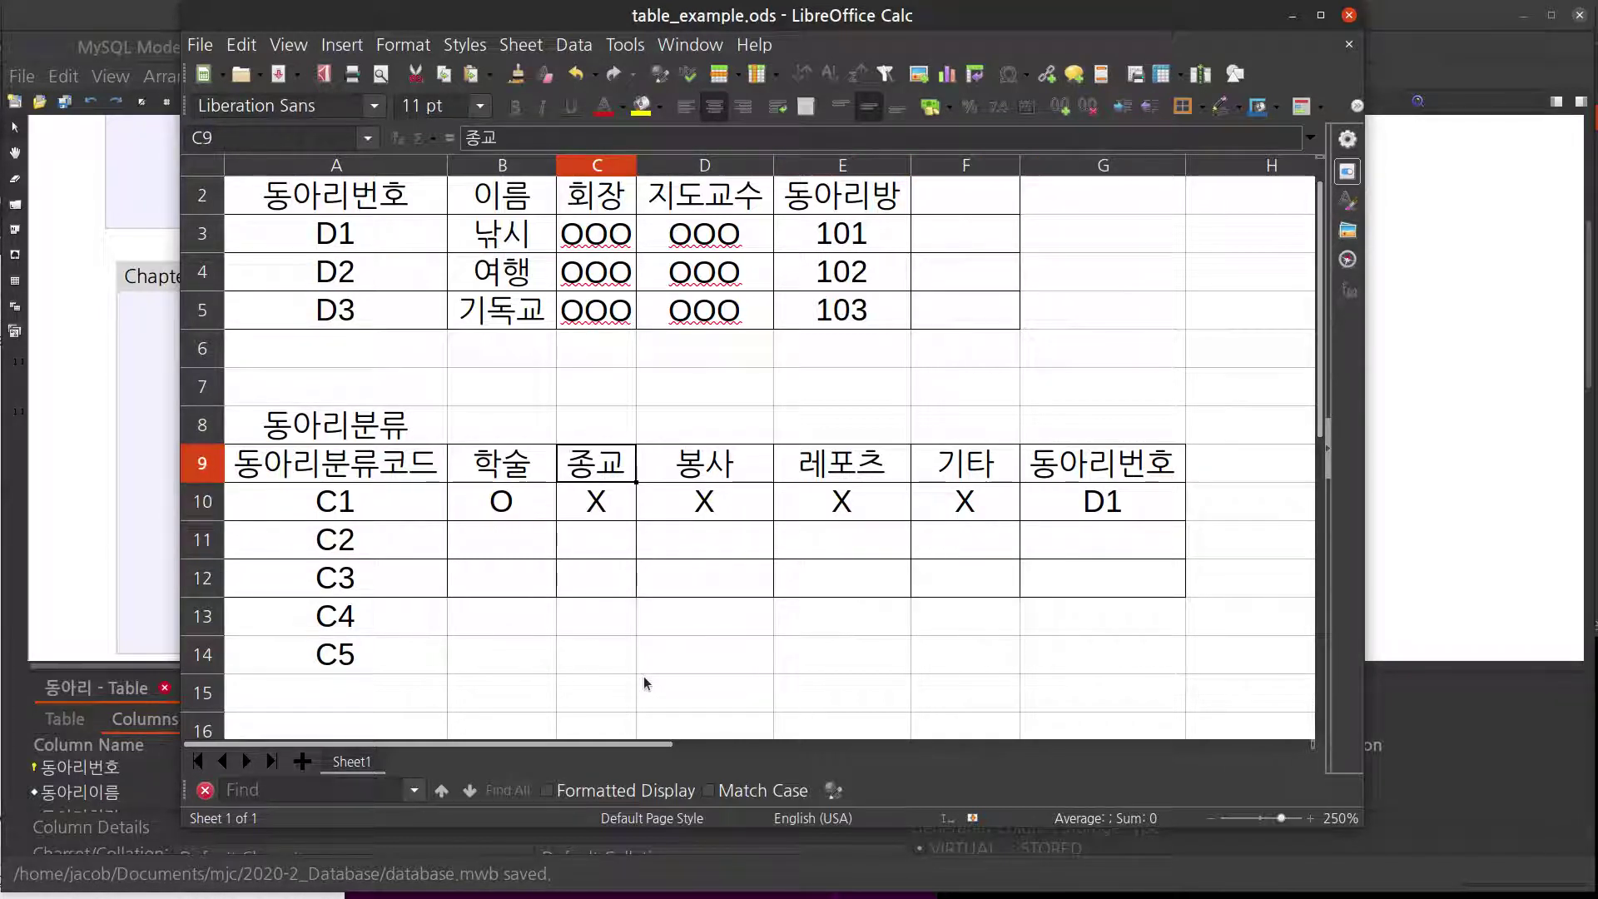
key(Down)
key(Down)
key(Left)
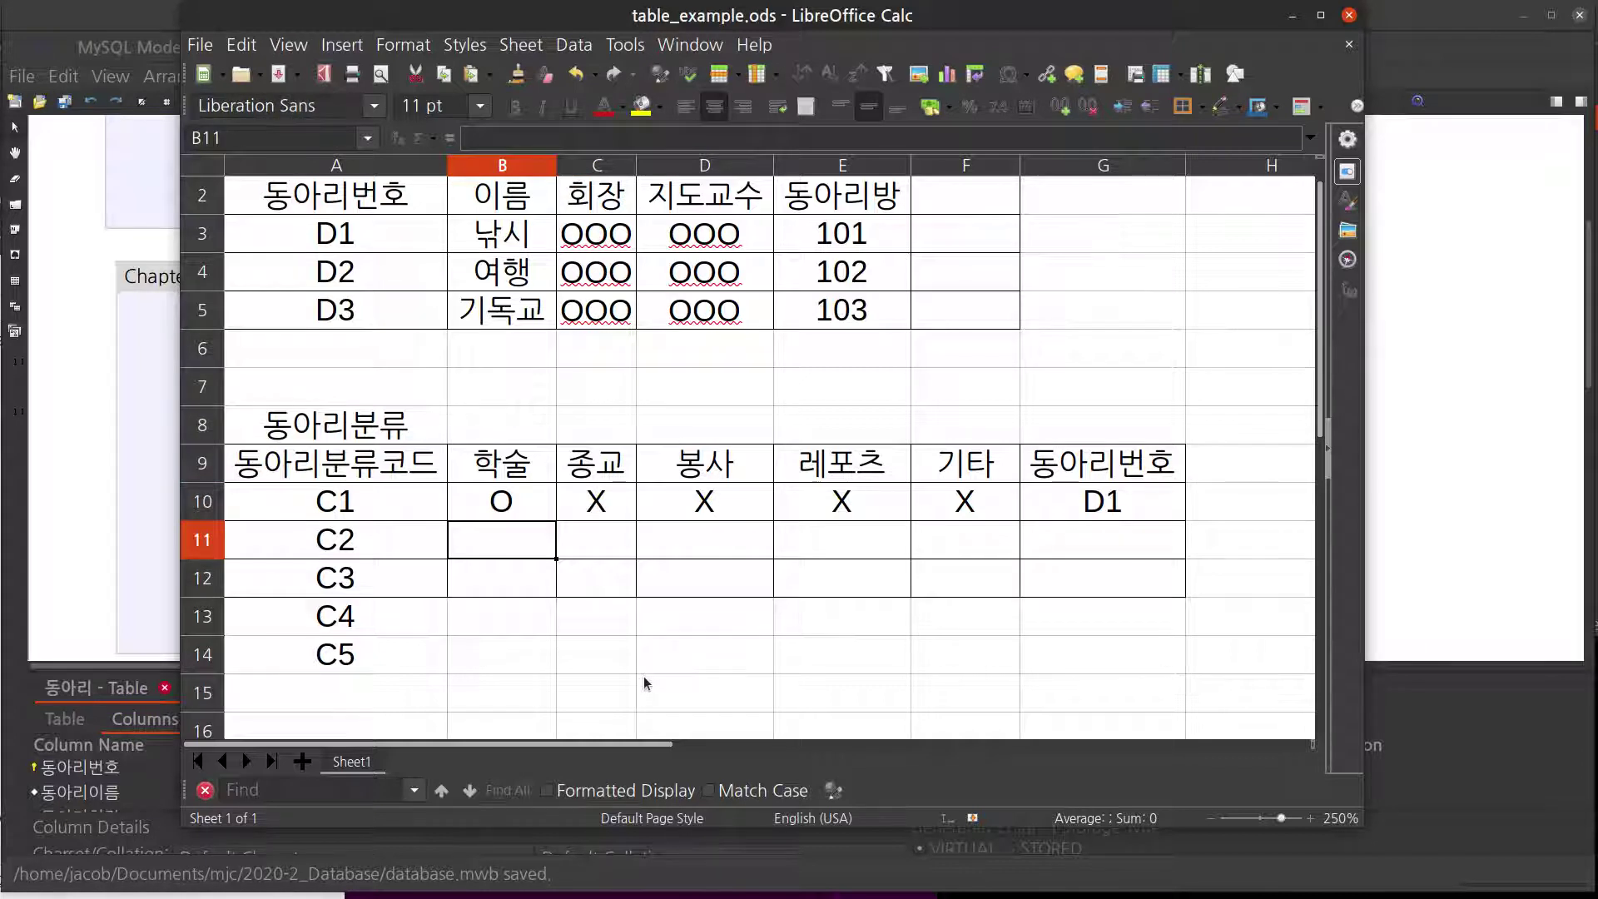
text(X)
key(Tab)
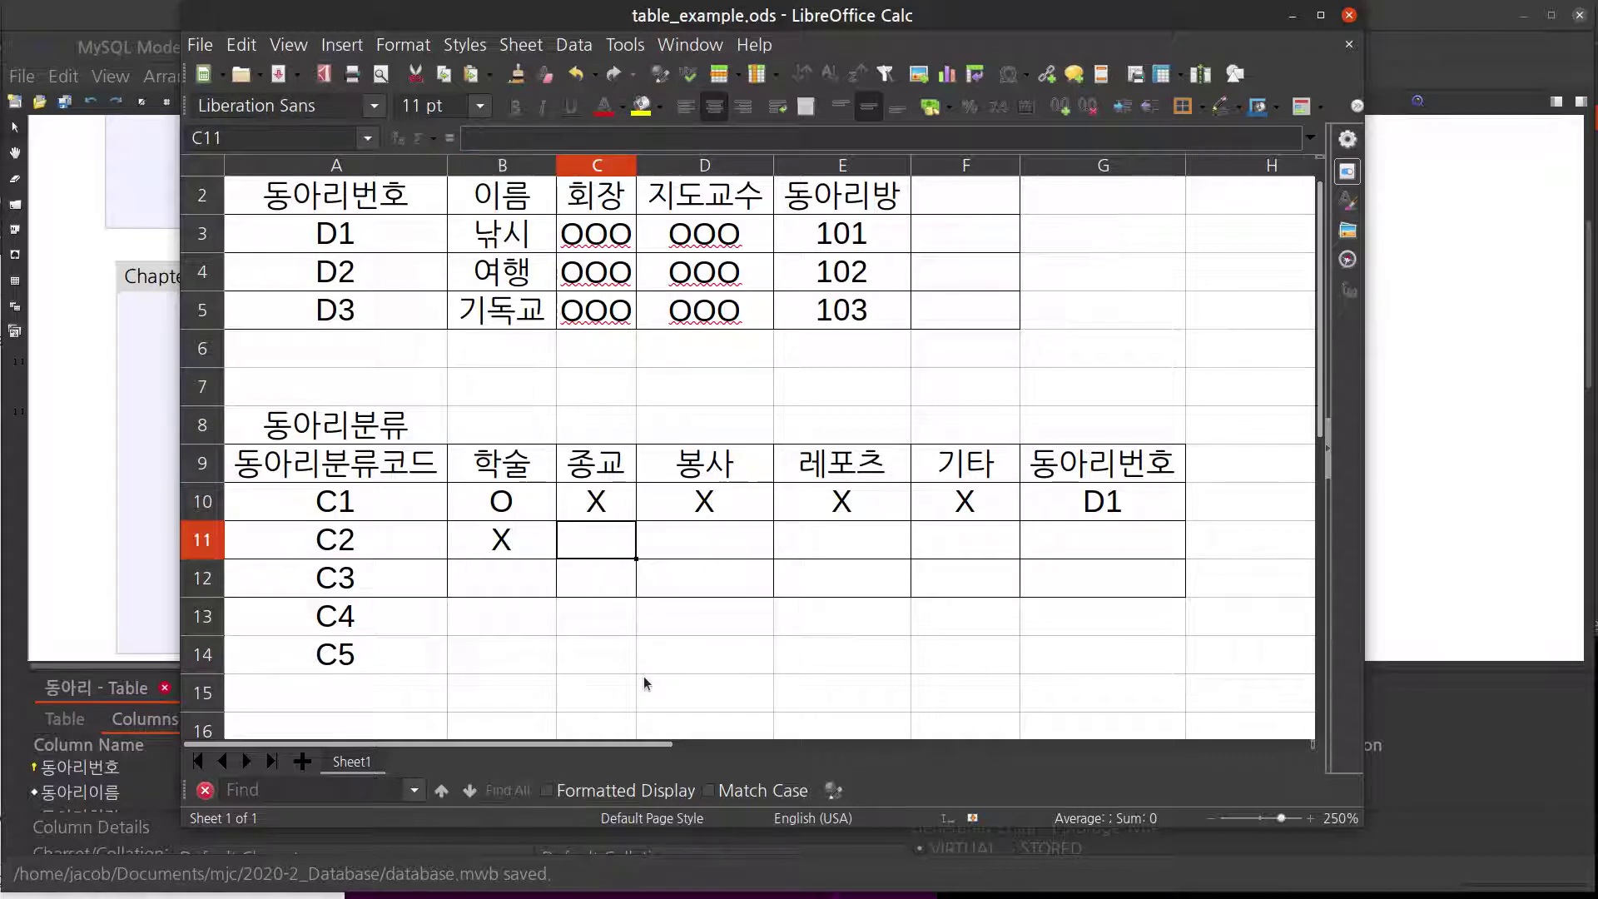
text(X)
key(Tab)
text(X)
key(Tab)
text(O)
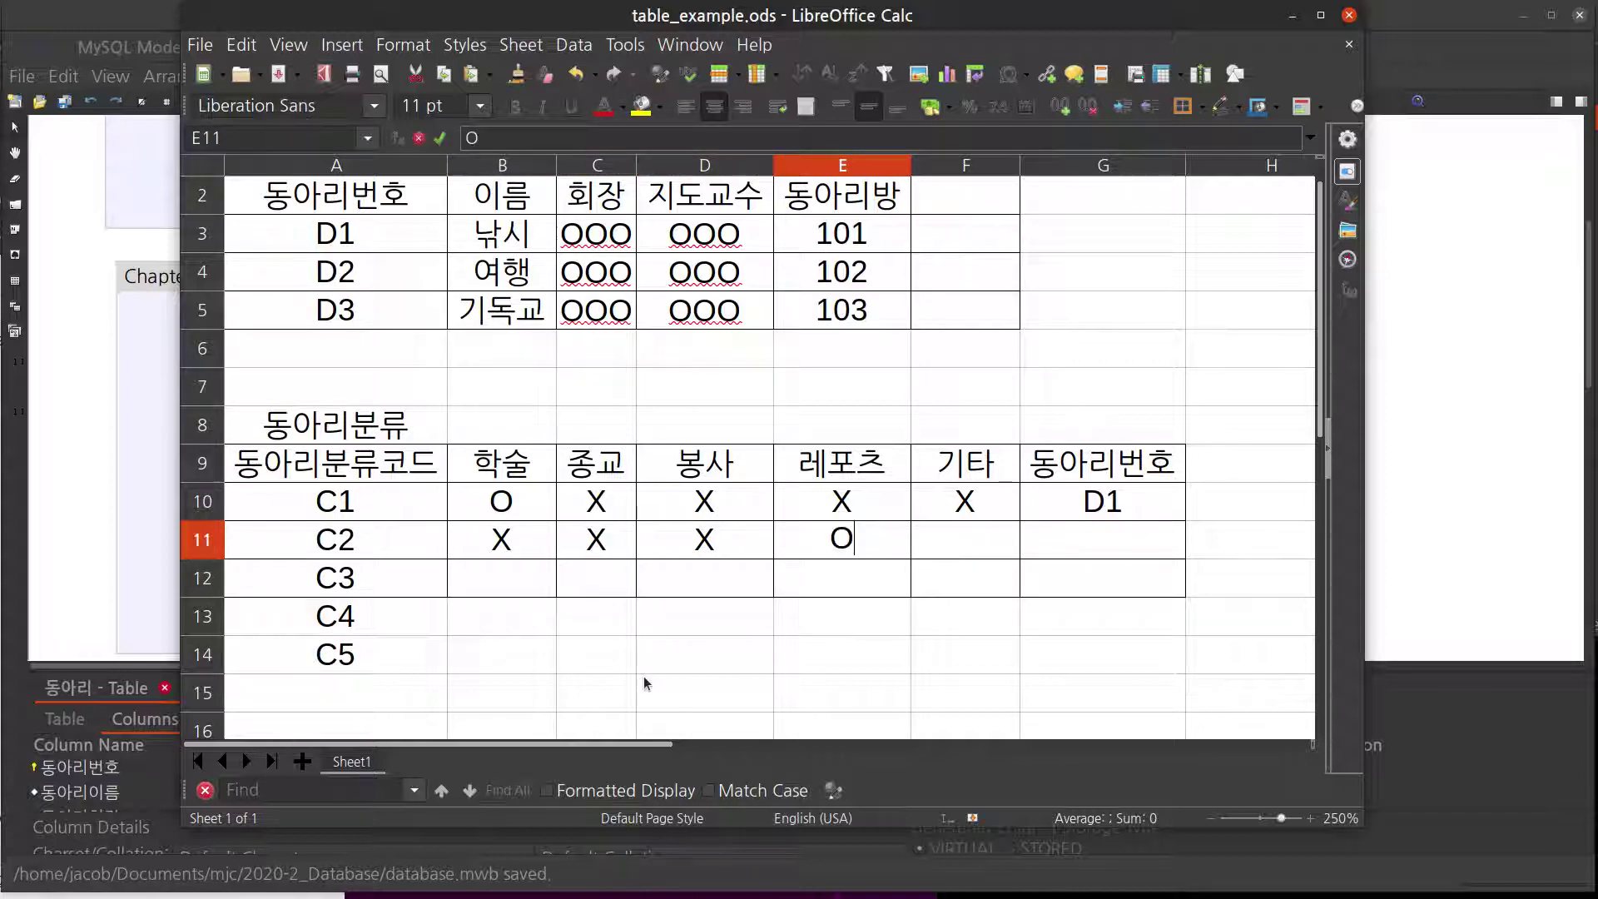
key(Tab)
text(X)
key(Tab)
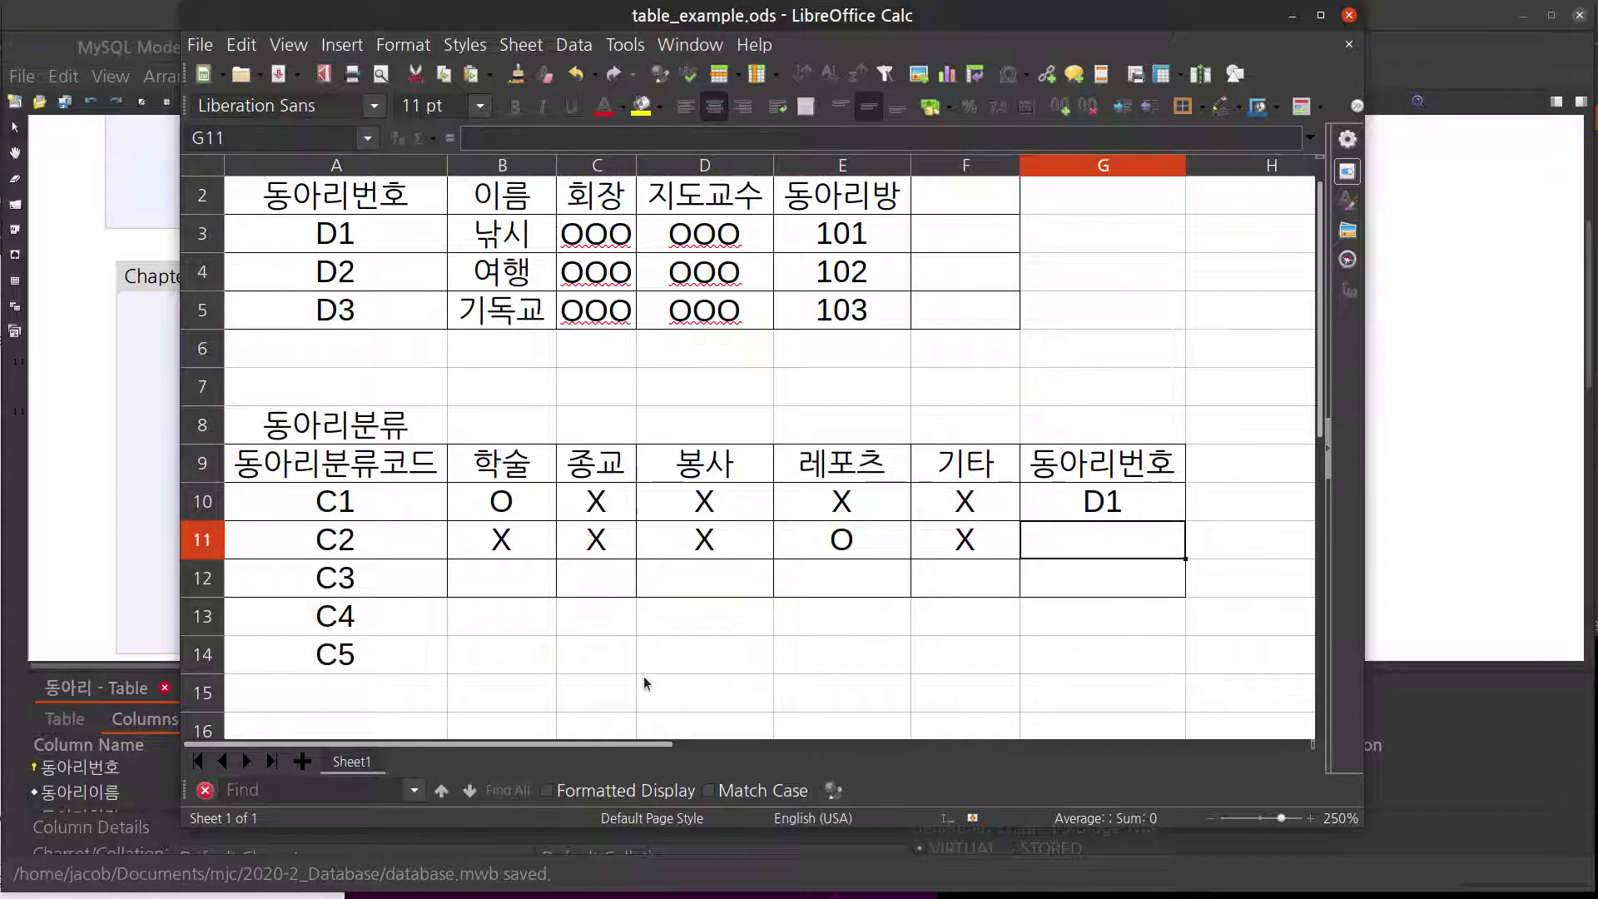
text(D2)
key(Return)
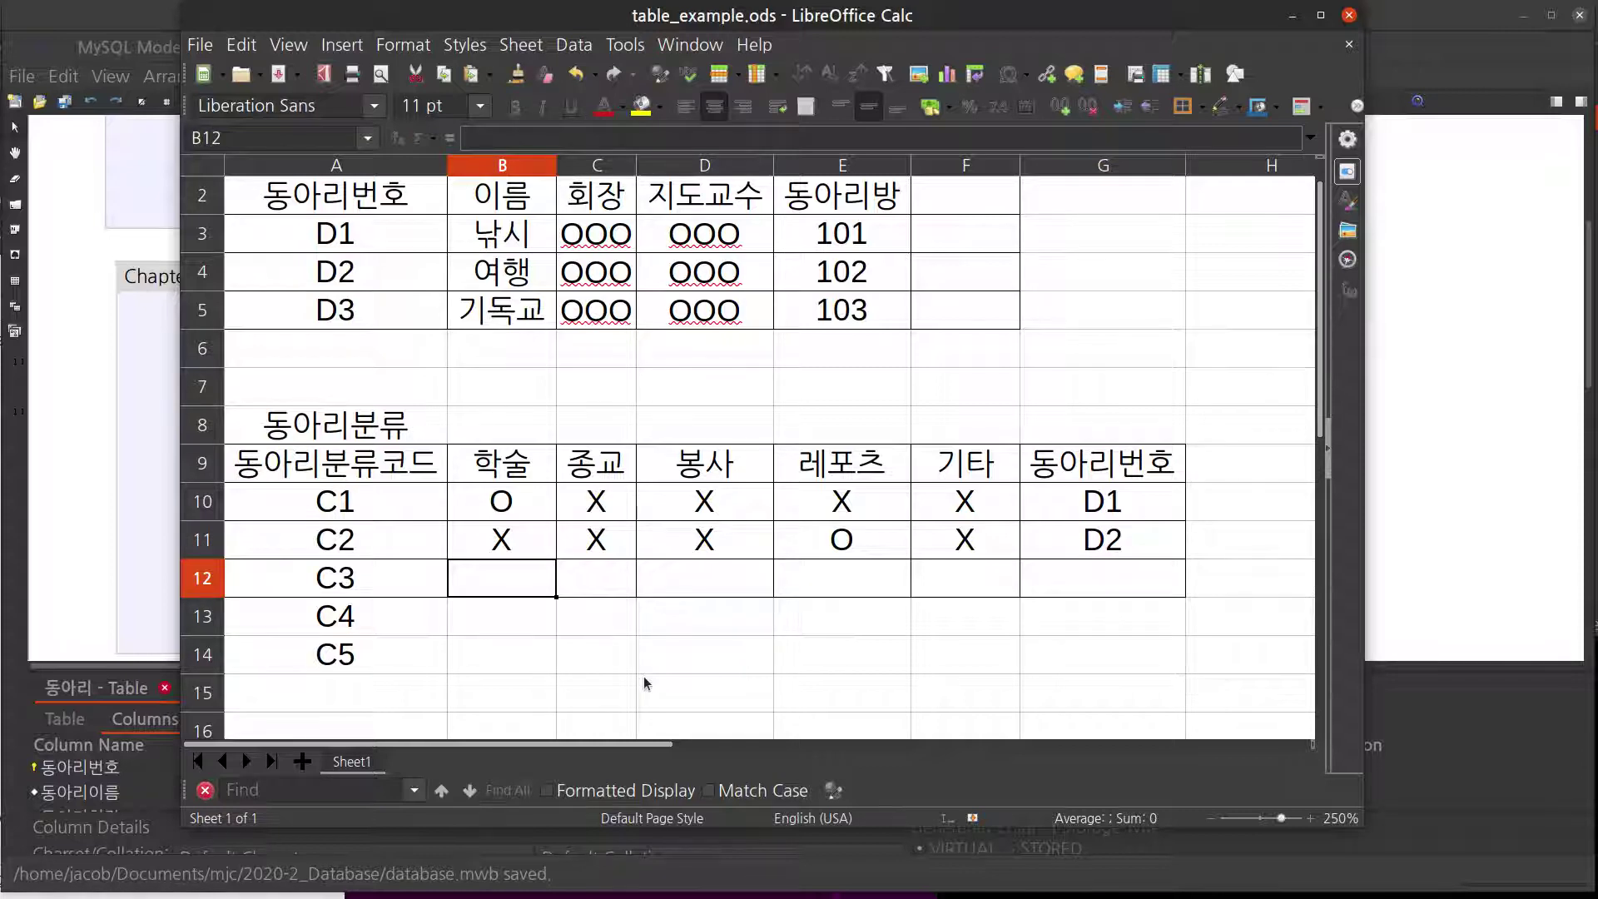
- Enter X in the C3 row in cells B12 to E12, correcting the mistyped value under 봉사
text(X)
key(Tab)
text(X)
key(Tab)
text(XS)
key(Tab)
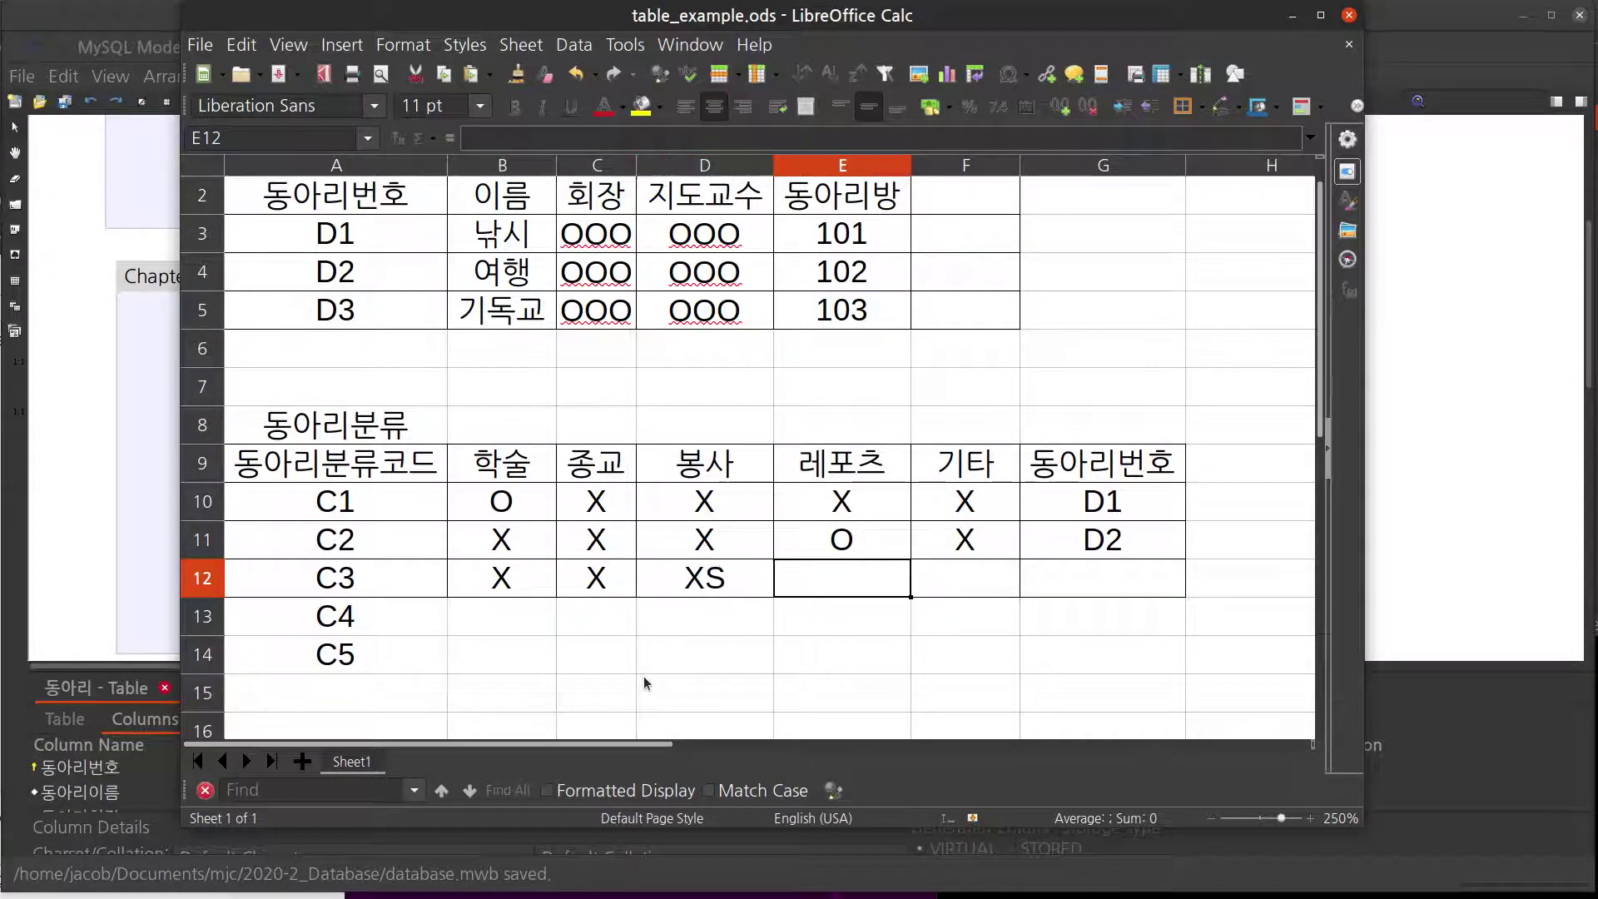
key(BackSpace)
key(Escape)
key(Left)
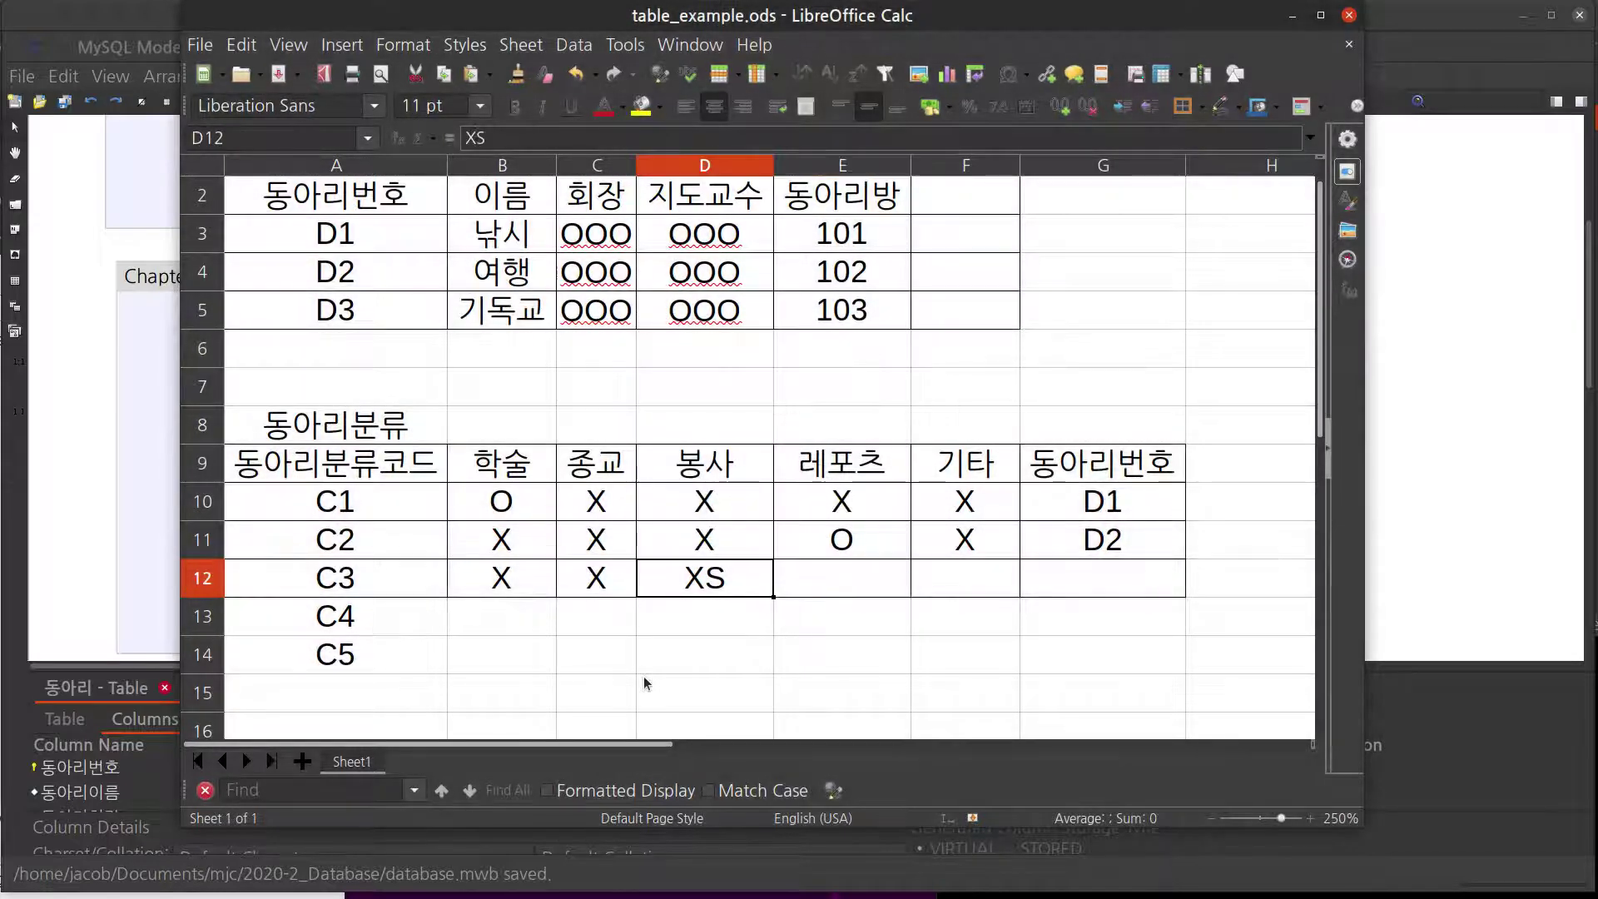
key(Delete)
text(X)
key(Tab)
text(X)
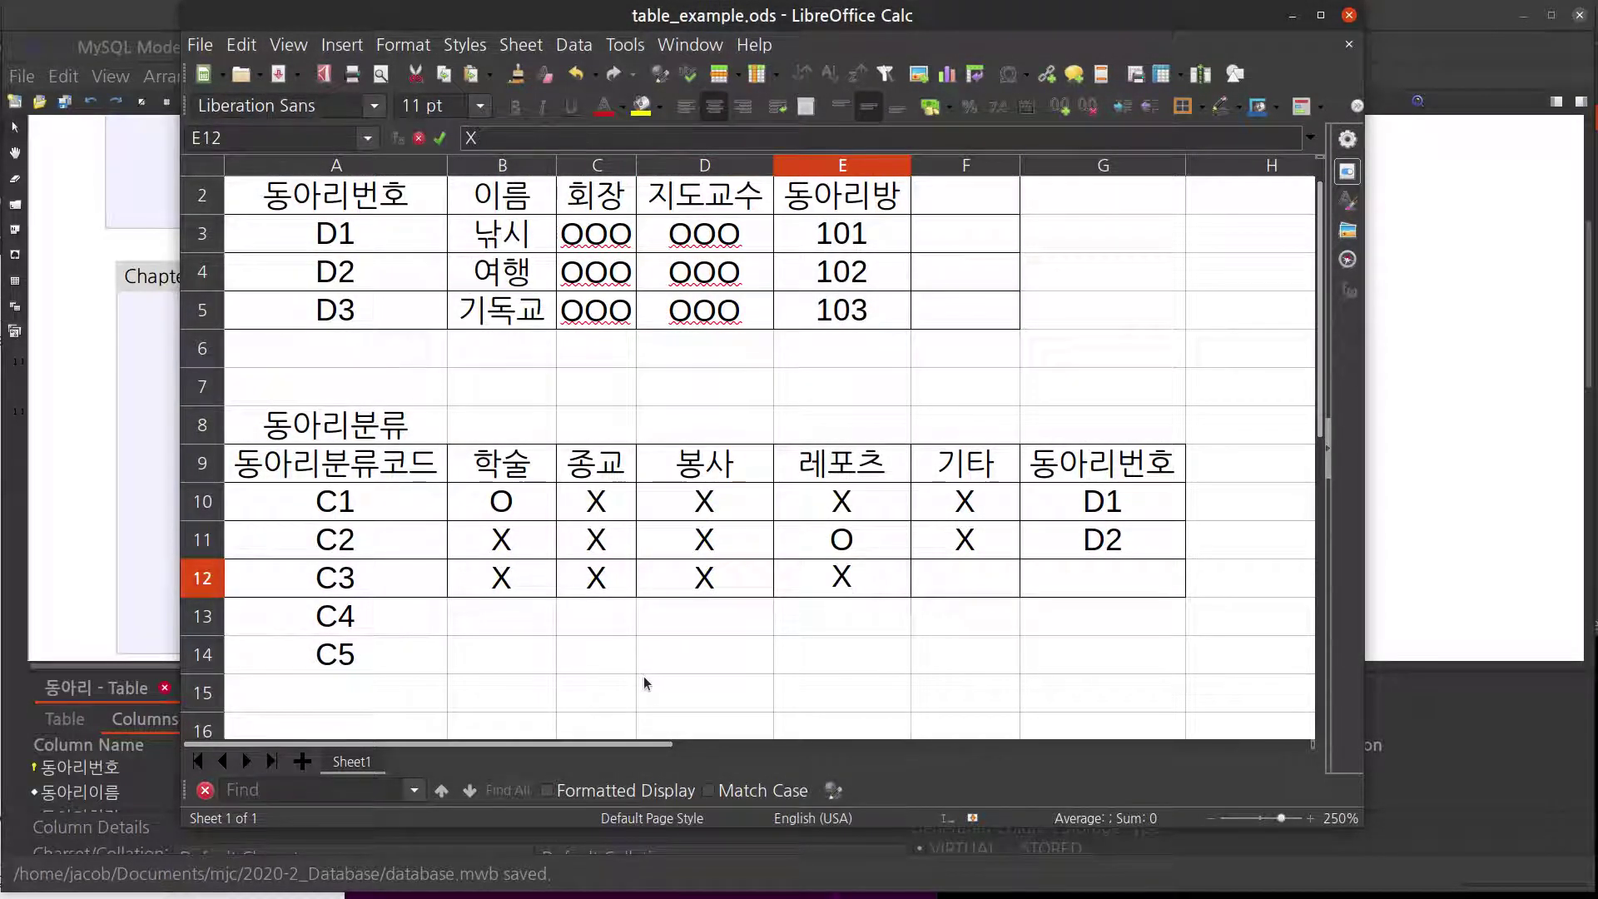
- Change the C3 row's 종교 value to O and complete the row with X under 기타 and D3 under 동아리번호
key(Tab)
key(Left)
key(Left)
key(Left)
text(O)
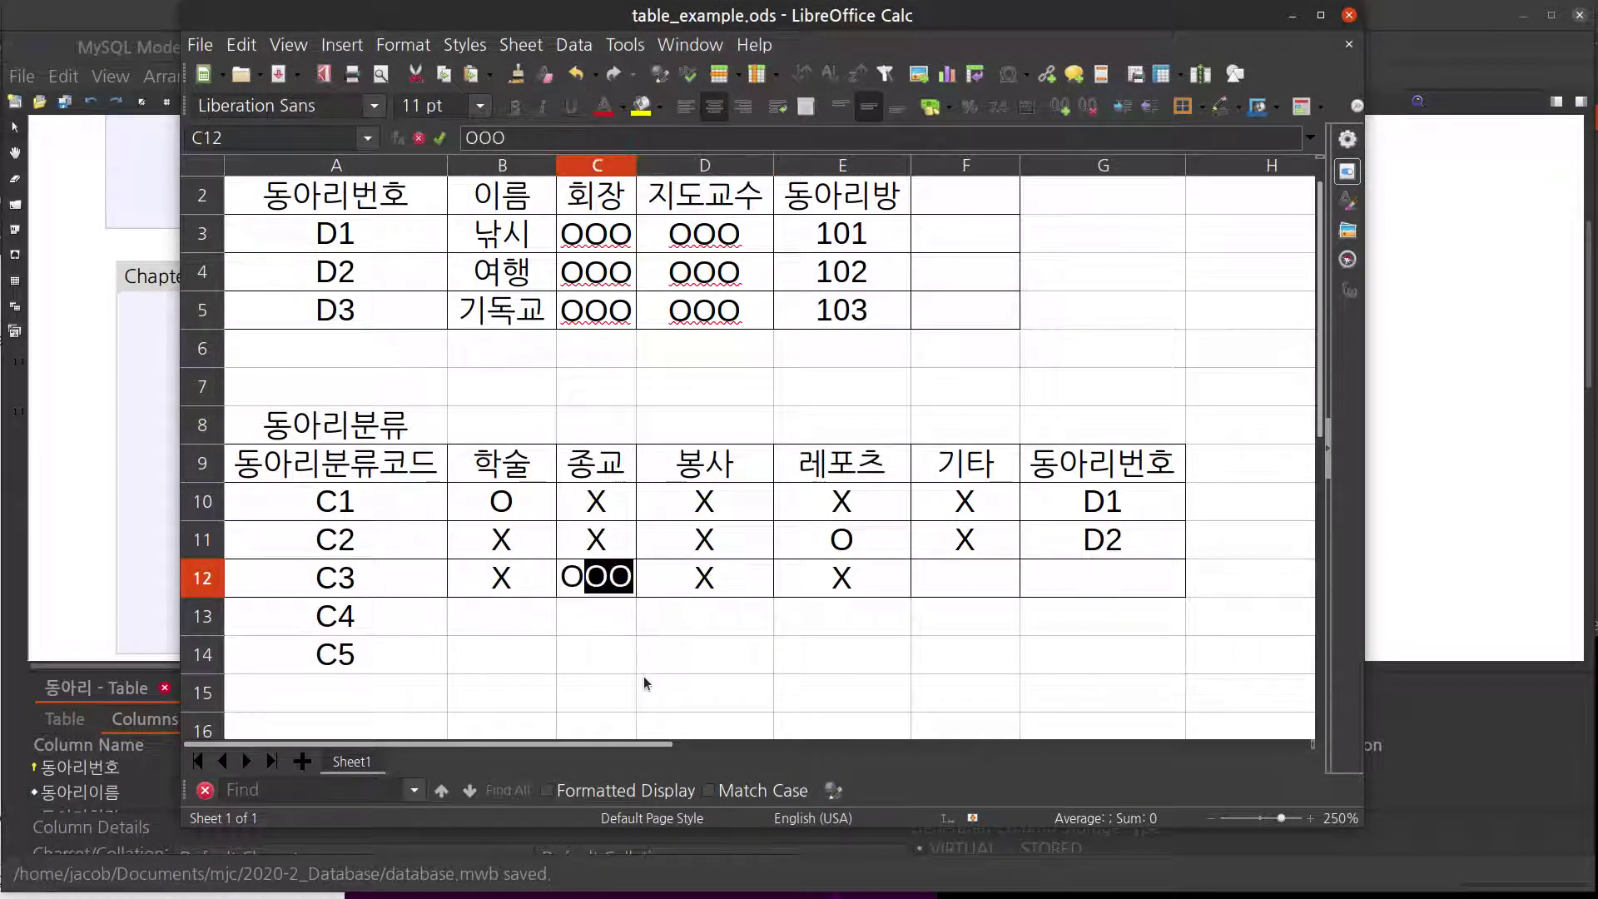
key(BackSpace)
key(Tab)
key(Tab)
key(Tab)
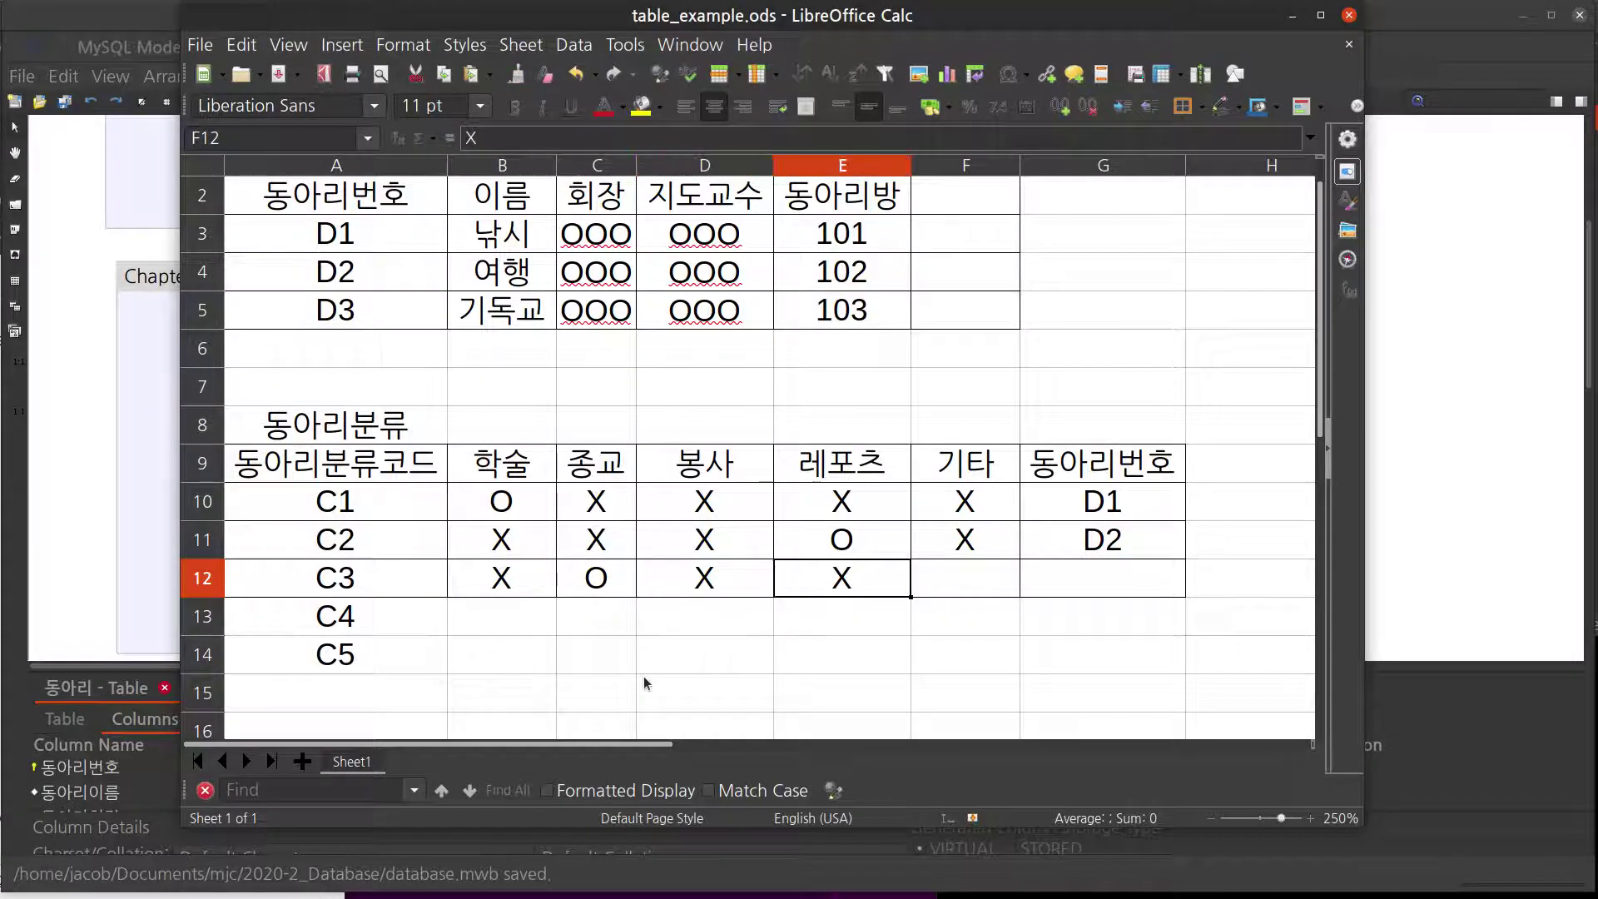
text(X)
key(Tab)
text(D3)
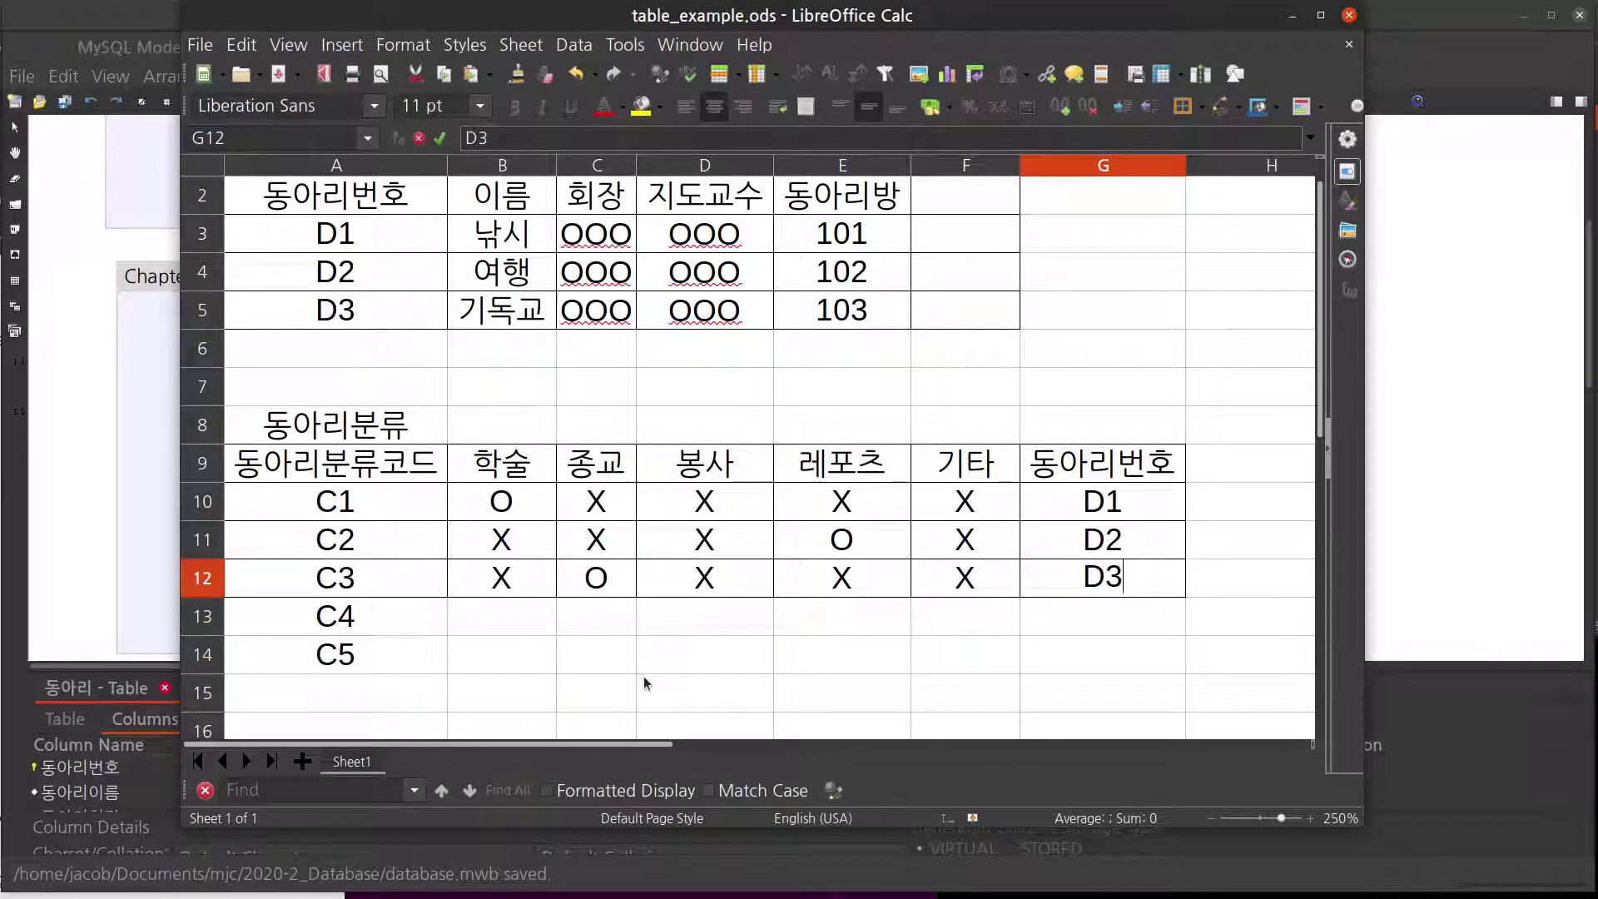
key(Return)
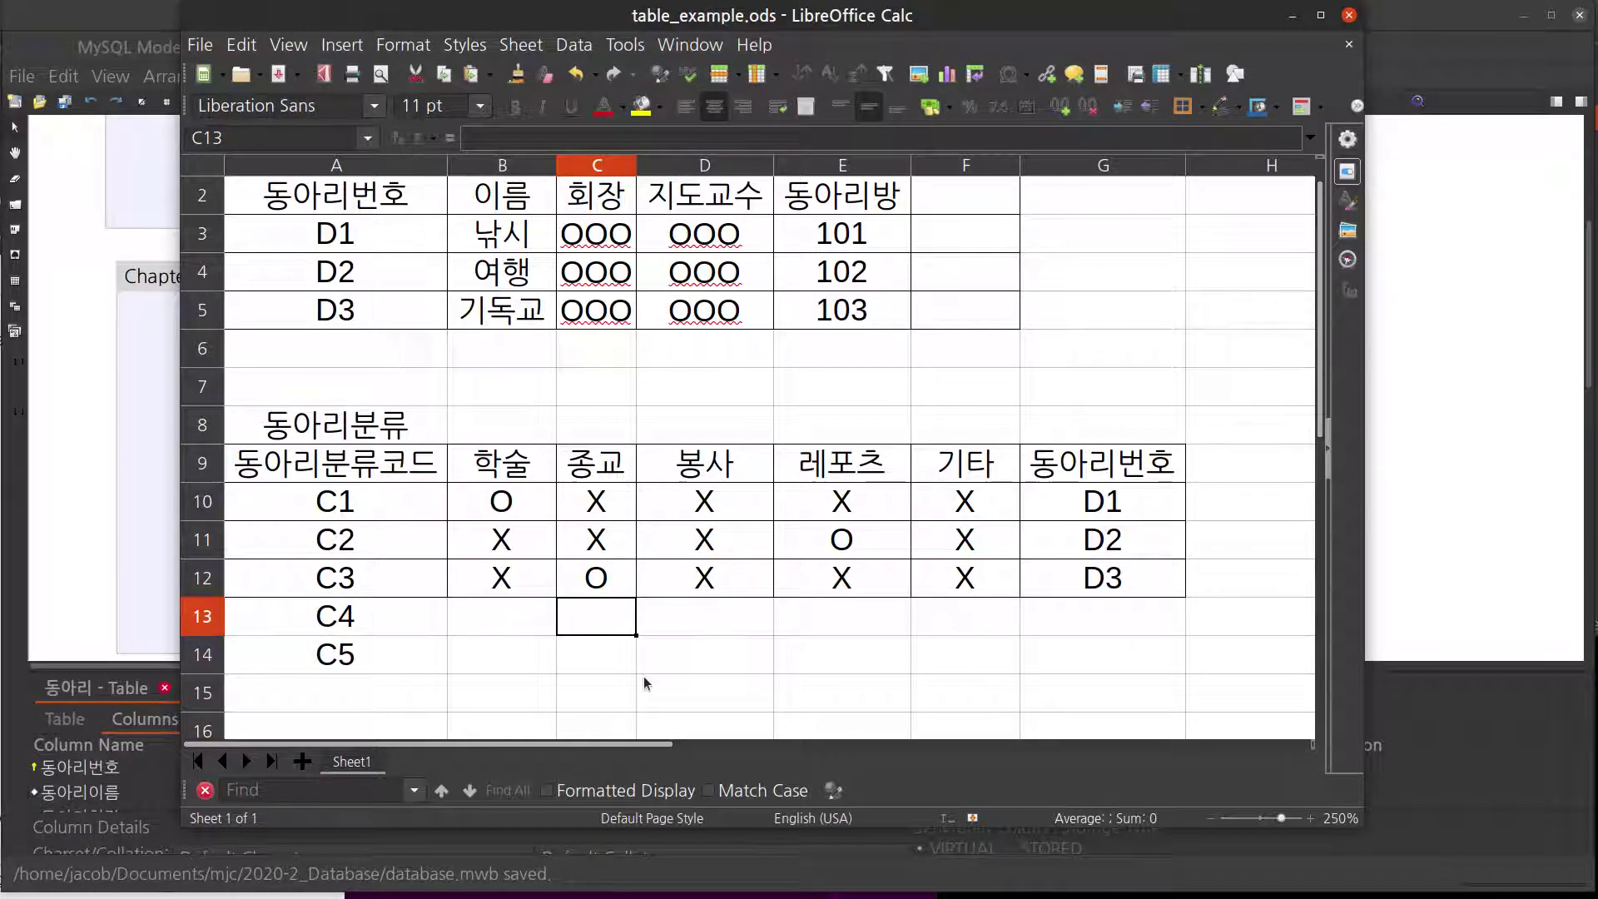
- Check the club diagram in MySQL Workbench, return to Calc and replace the value in cell B10 with 학술
key(alt+Tab)
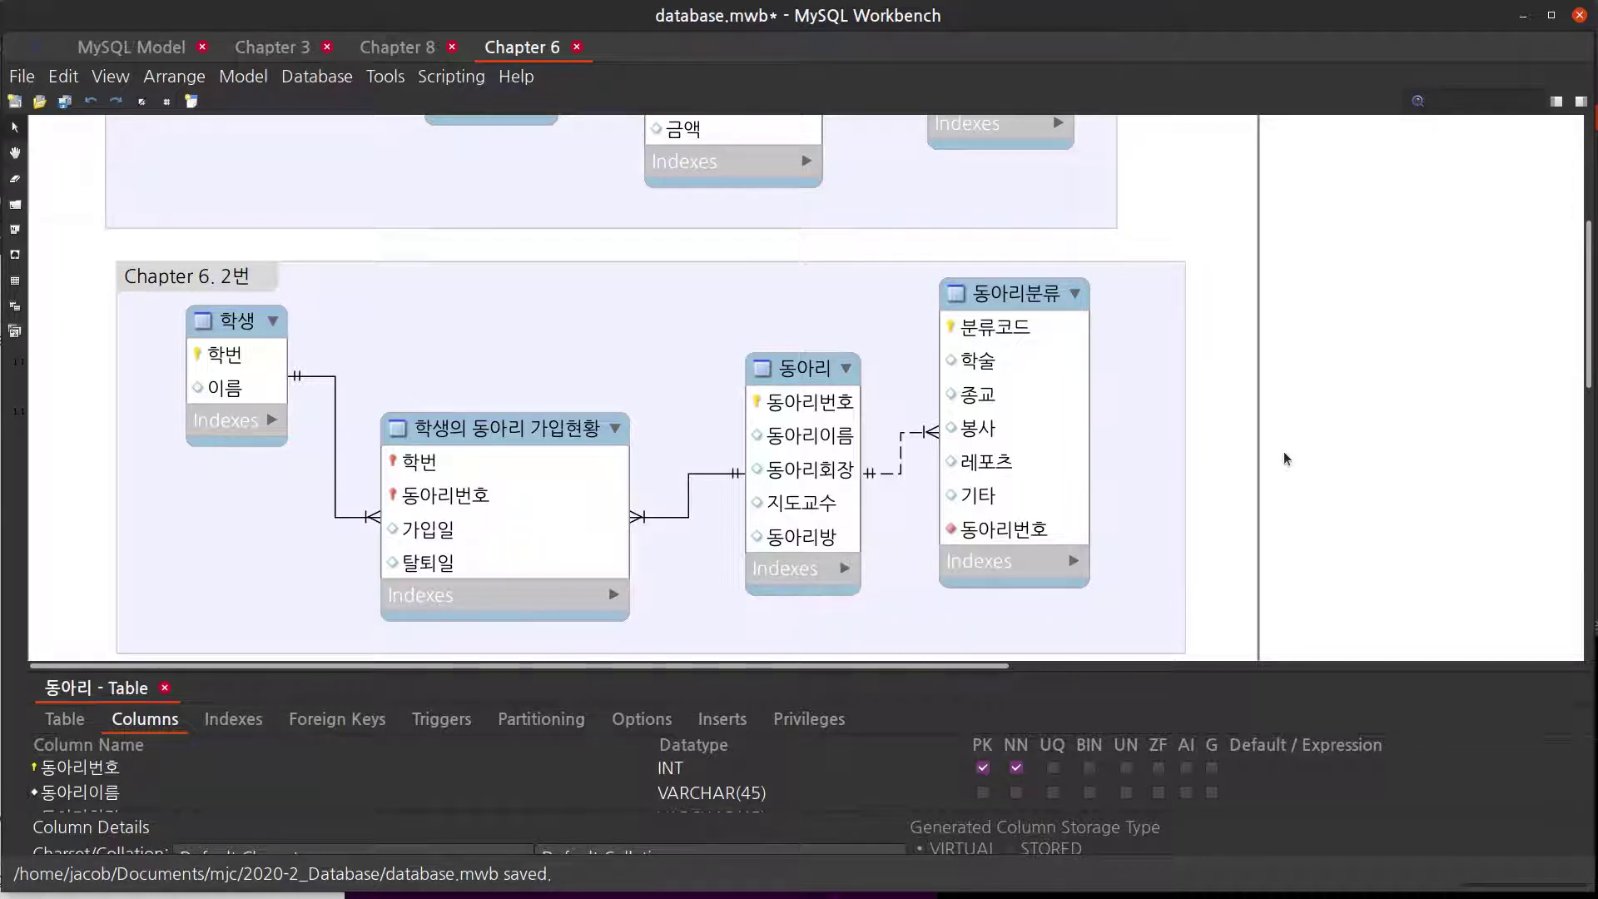
key(alt+Tab)
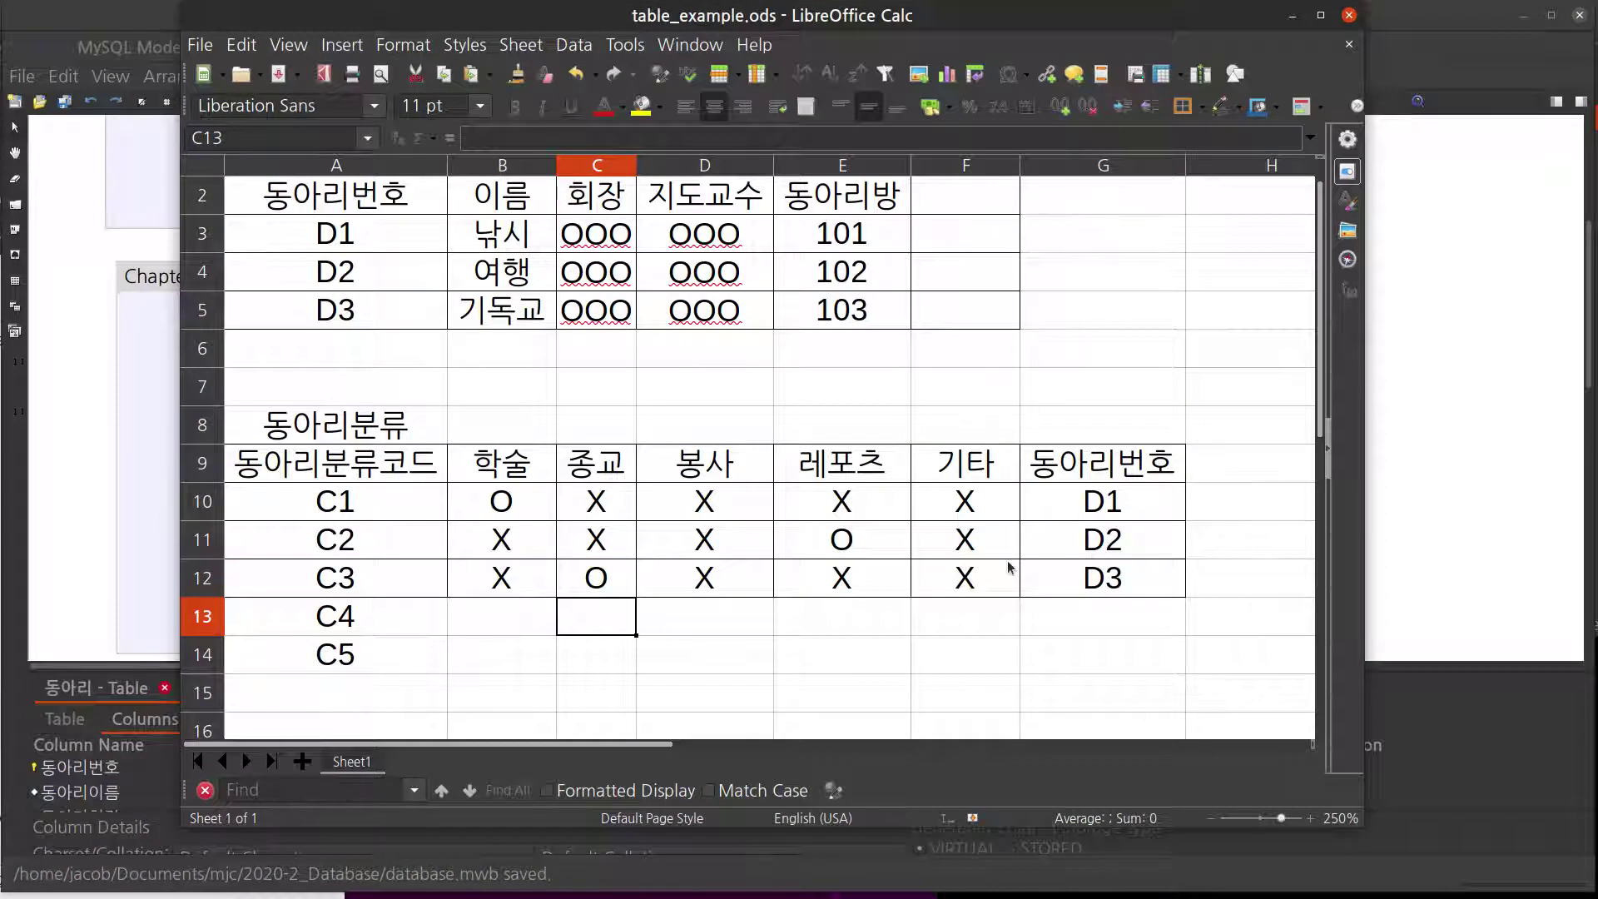
click(500, 504)
text(gkr)
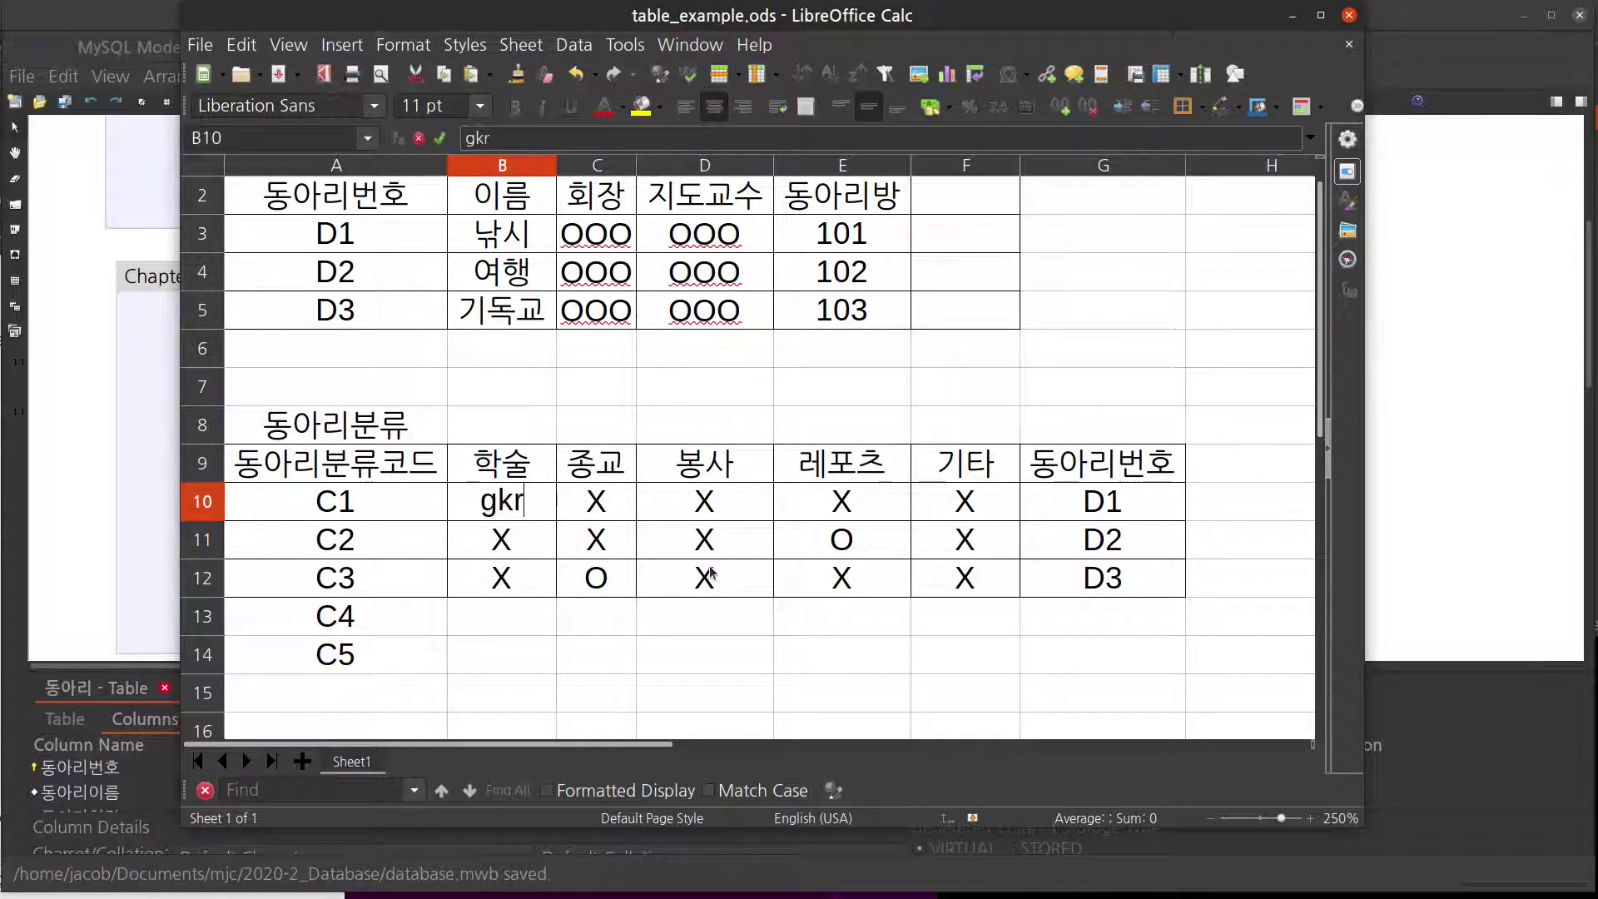
key(BackSpace)
key(BackSpace)
key(BackSpace)
key(Hangul)
text(핛)
text(술)
key(Return)
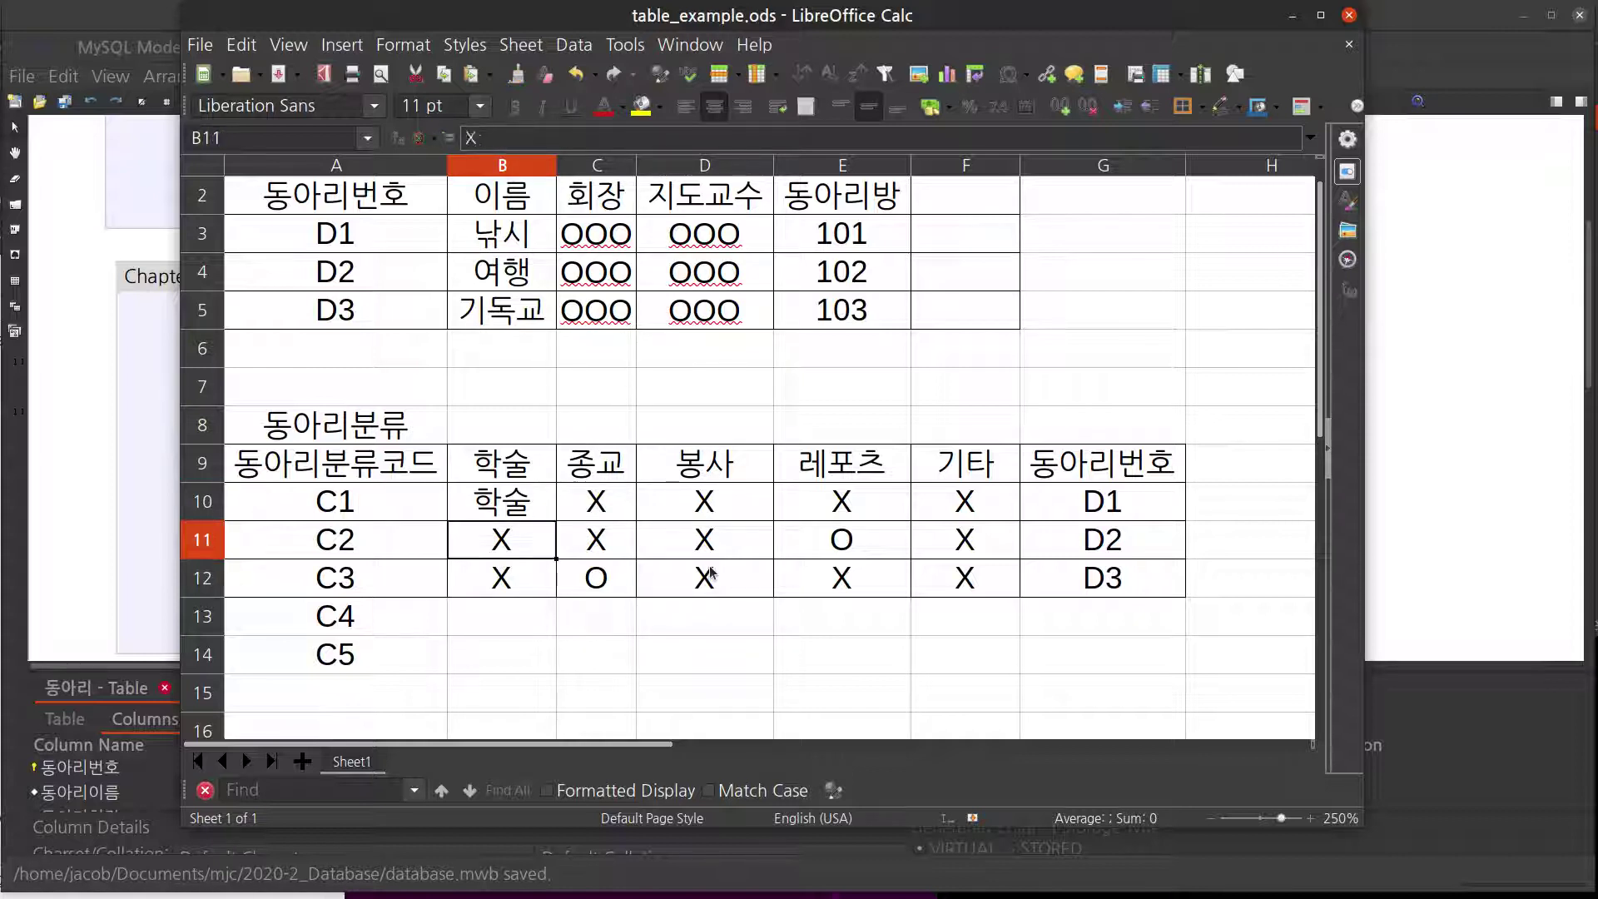
- Enter 종교, 봉사, 레포츠 and 기타 in cells B11 to B14 beside codes C2 to C5
text(종교)
key(Return)
text(보ㅇ사)
key(Return)
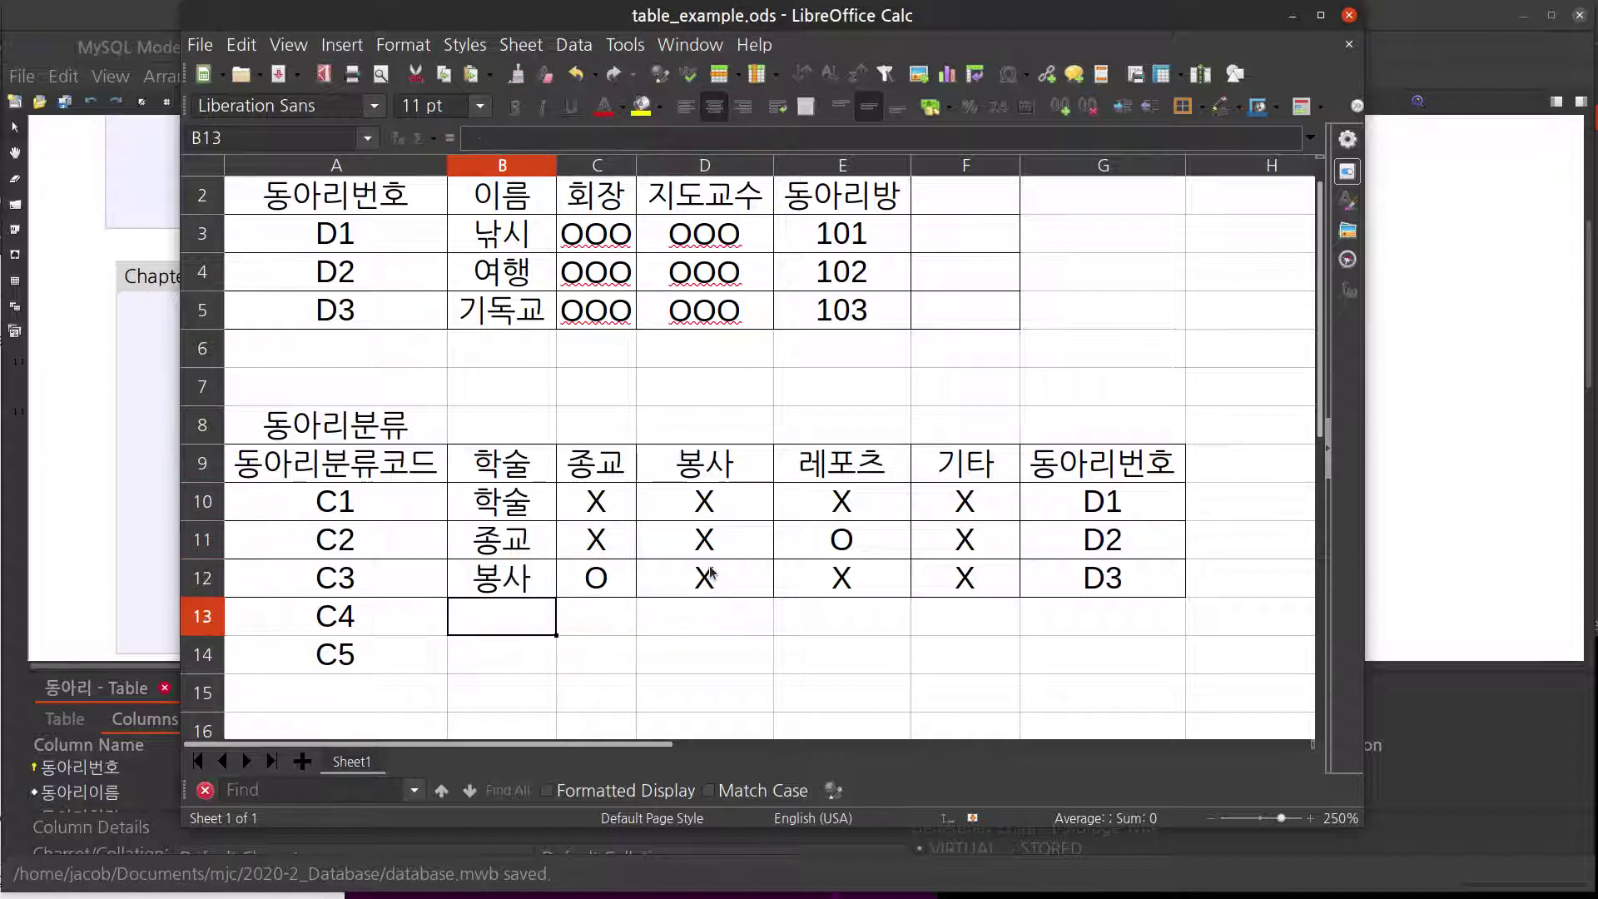
text(레포츠)
key(Return)
text(길타)
key(Return)
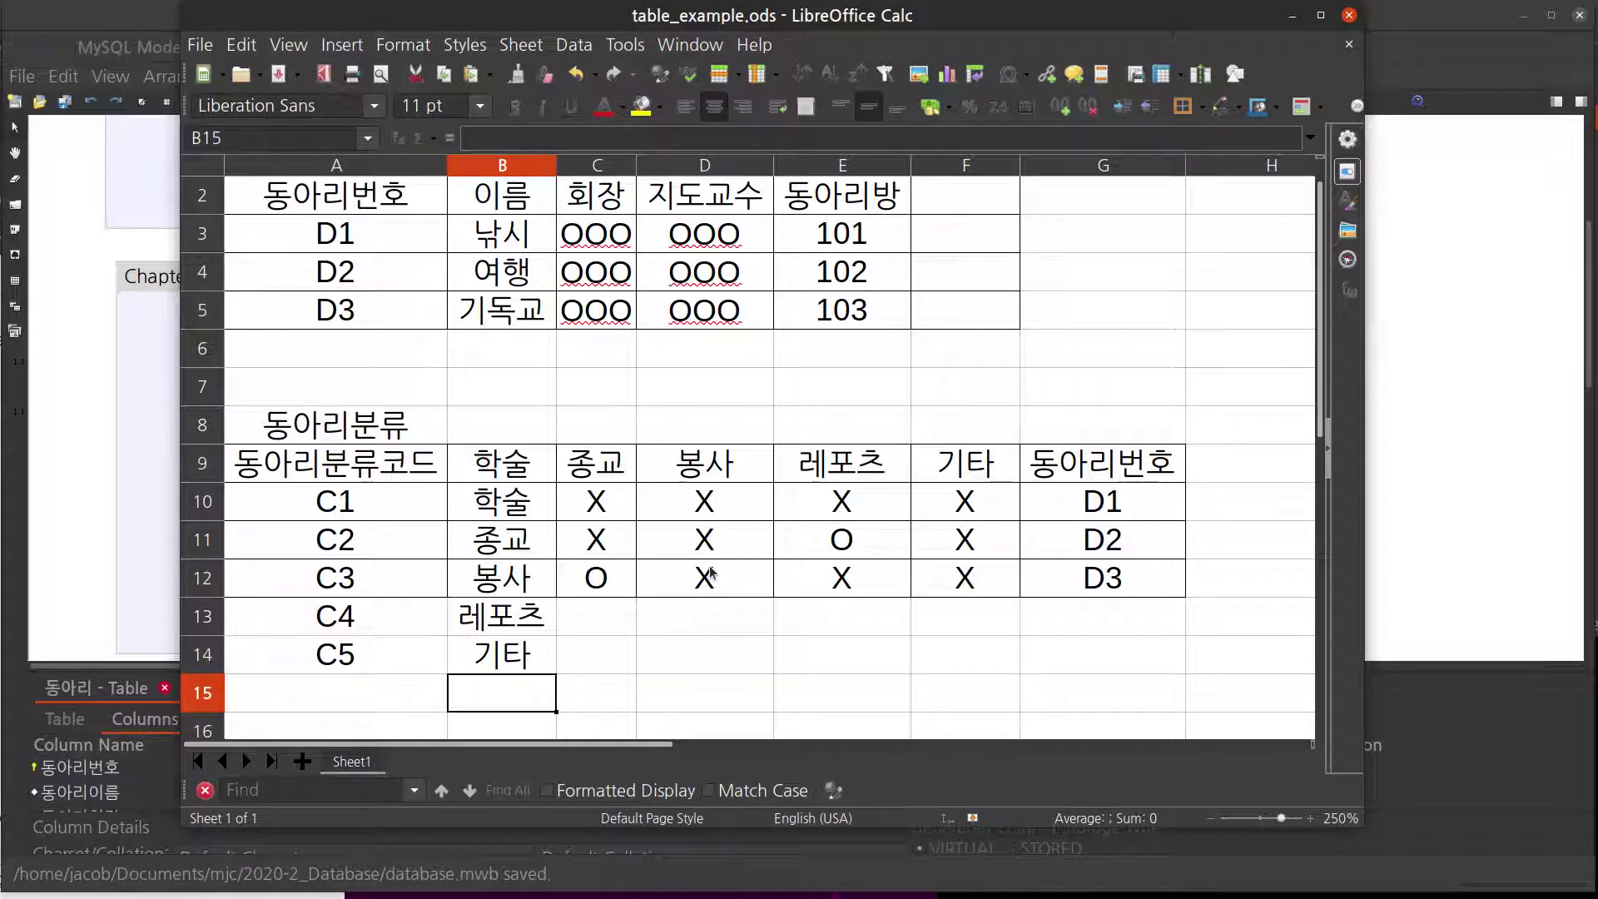
- Clear the remaining category and 동아리번호 headers and values in cells C9 to G14
click(630, 477)
drag(648, 478, 1113, 648)
key(Delete)
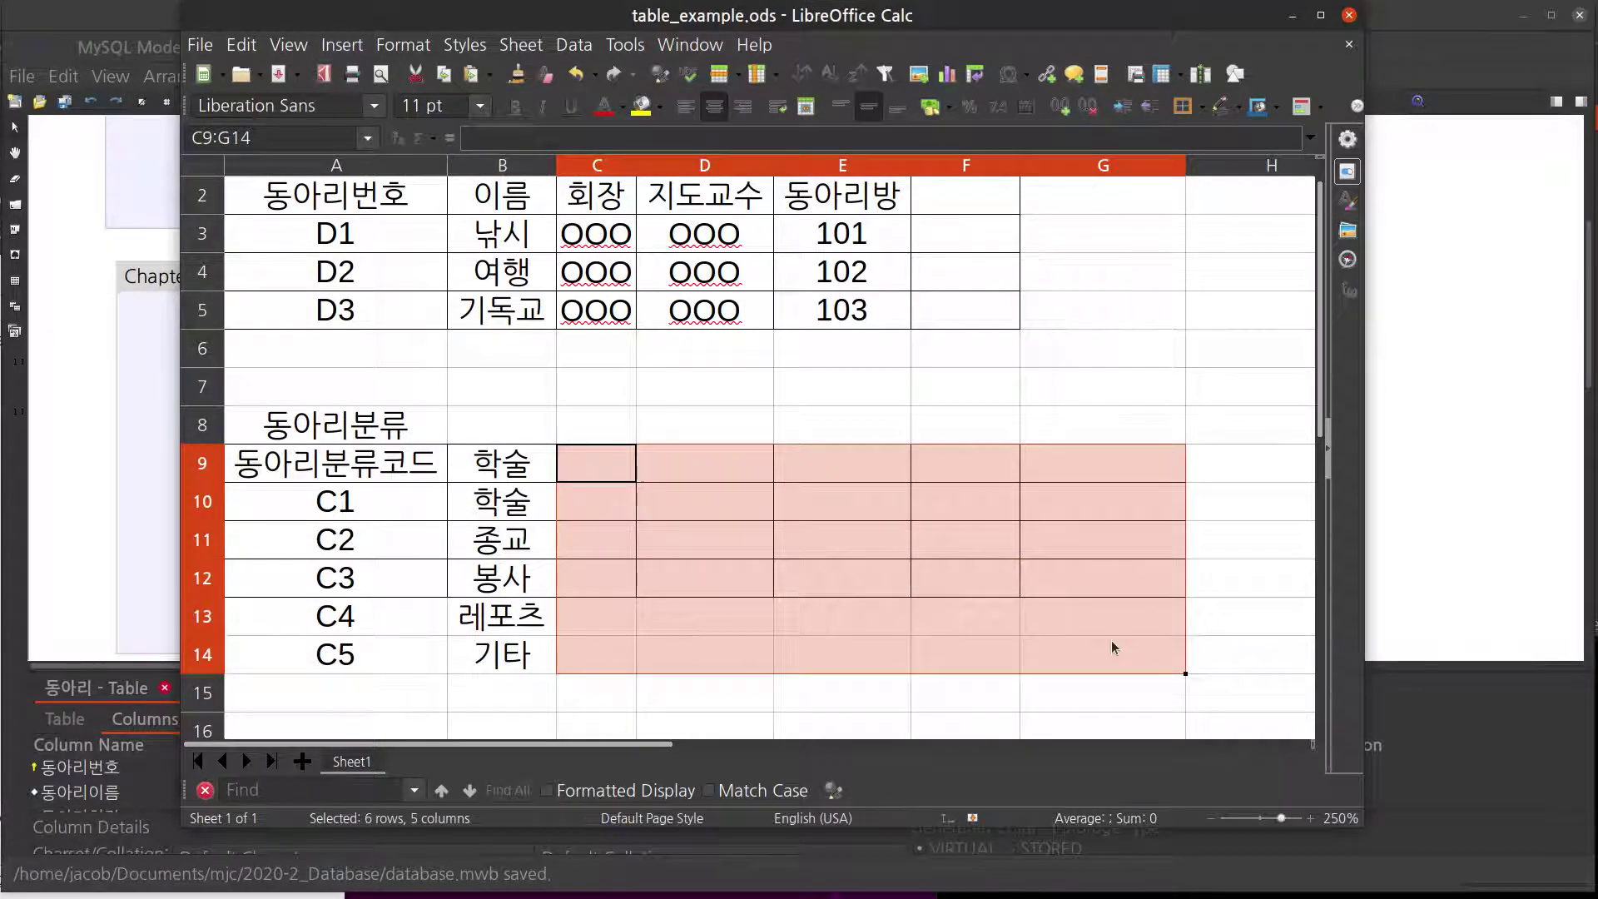
click(980, 313)
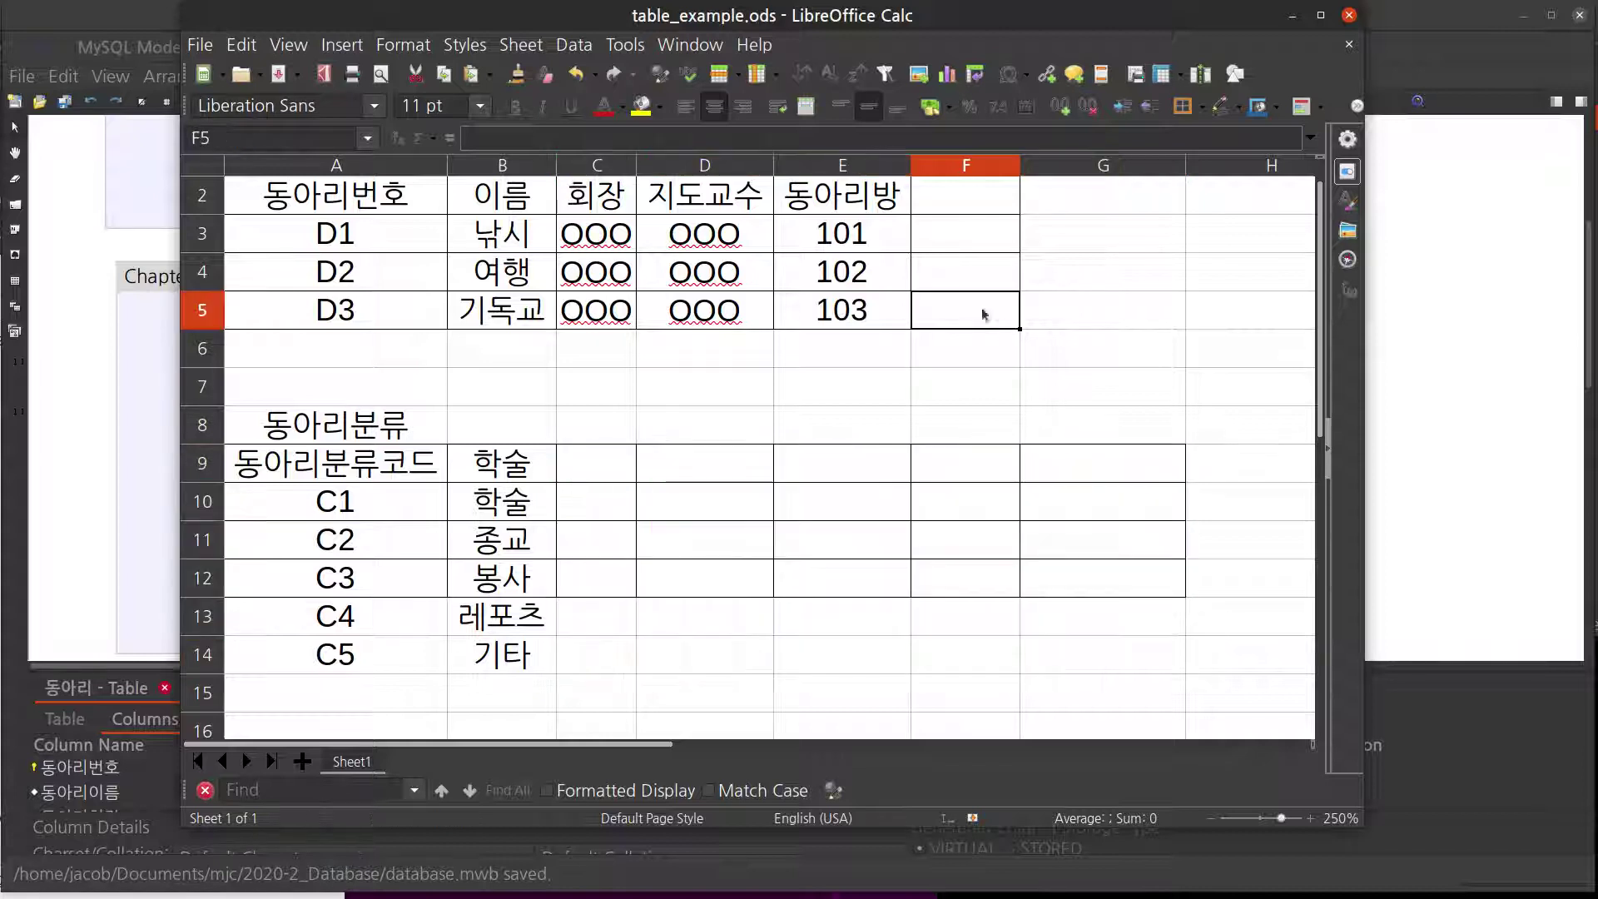
- Add the header 분류코드 in cell F2 of the club table and widen column F to fit it
click(959, 195)
text(분)
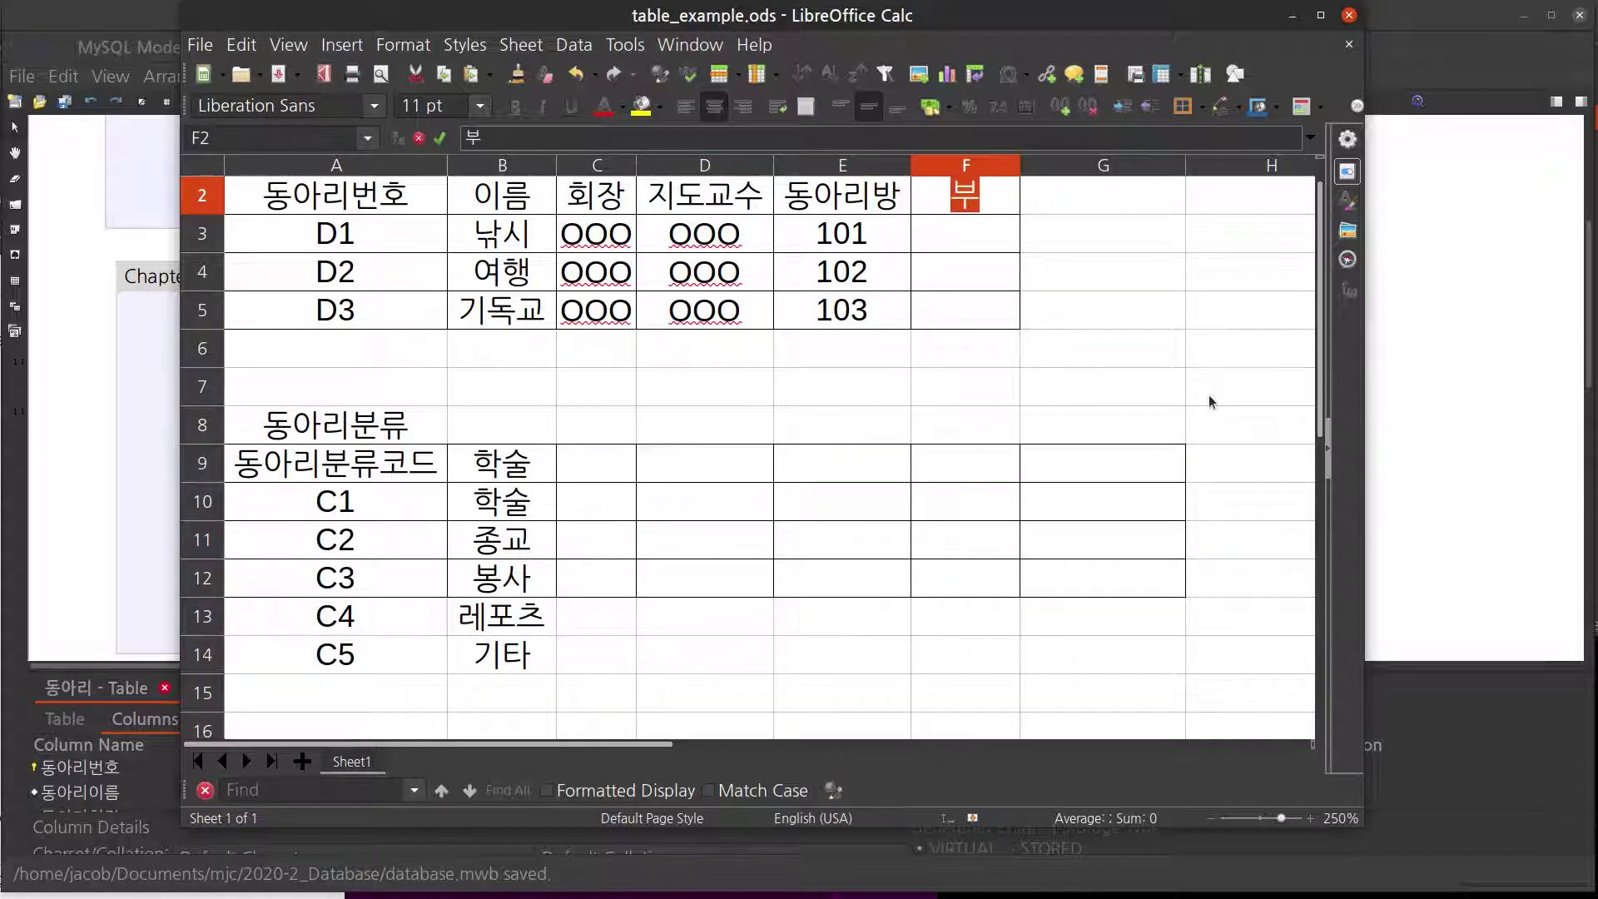
text(류코드)
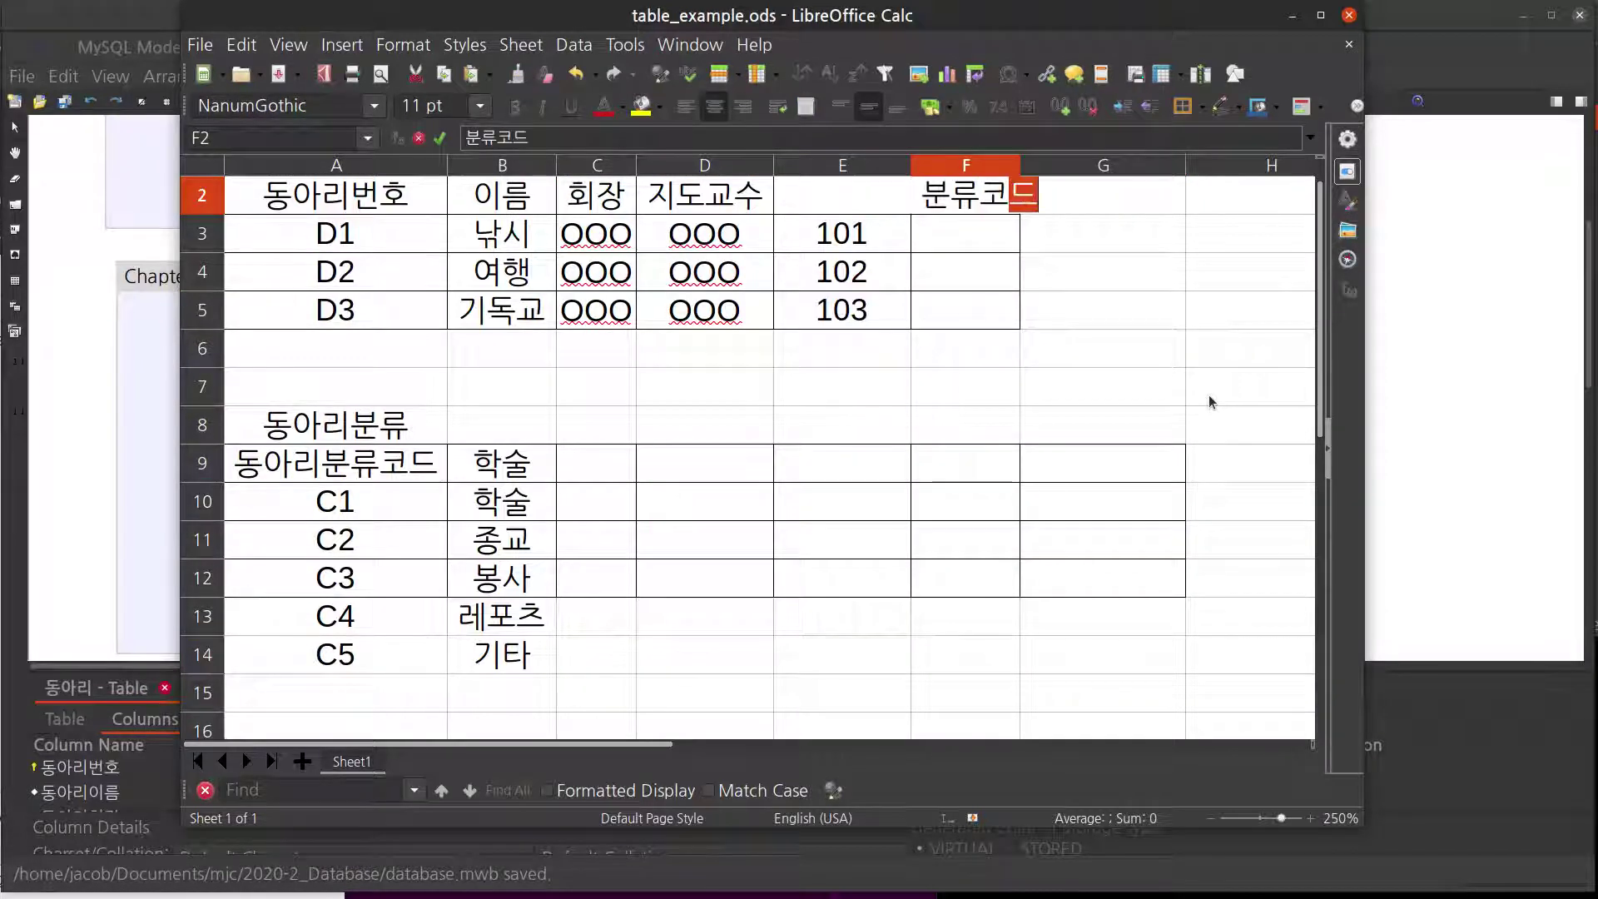
key(Return)
drag(1020, 164, 1050, 165)
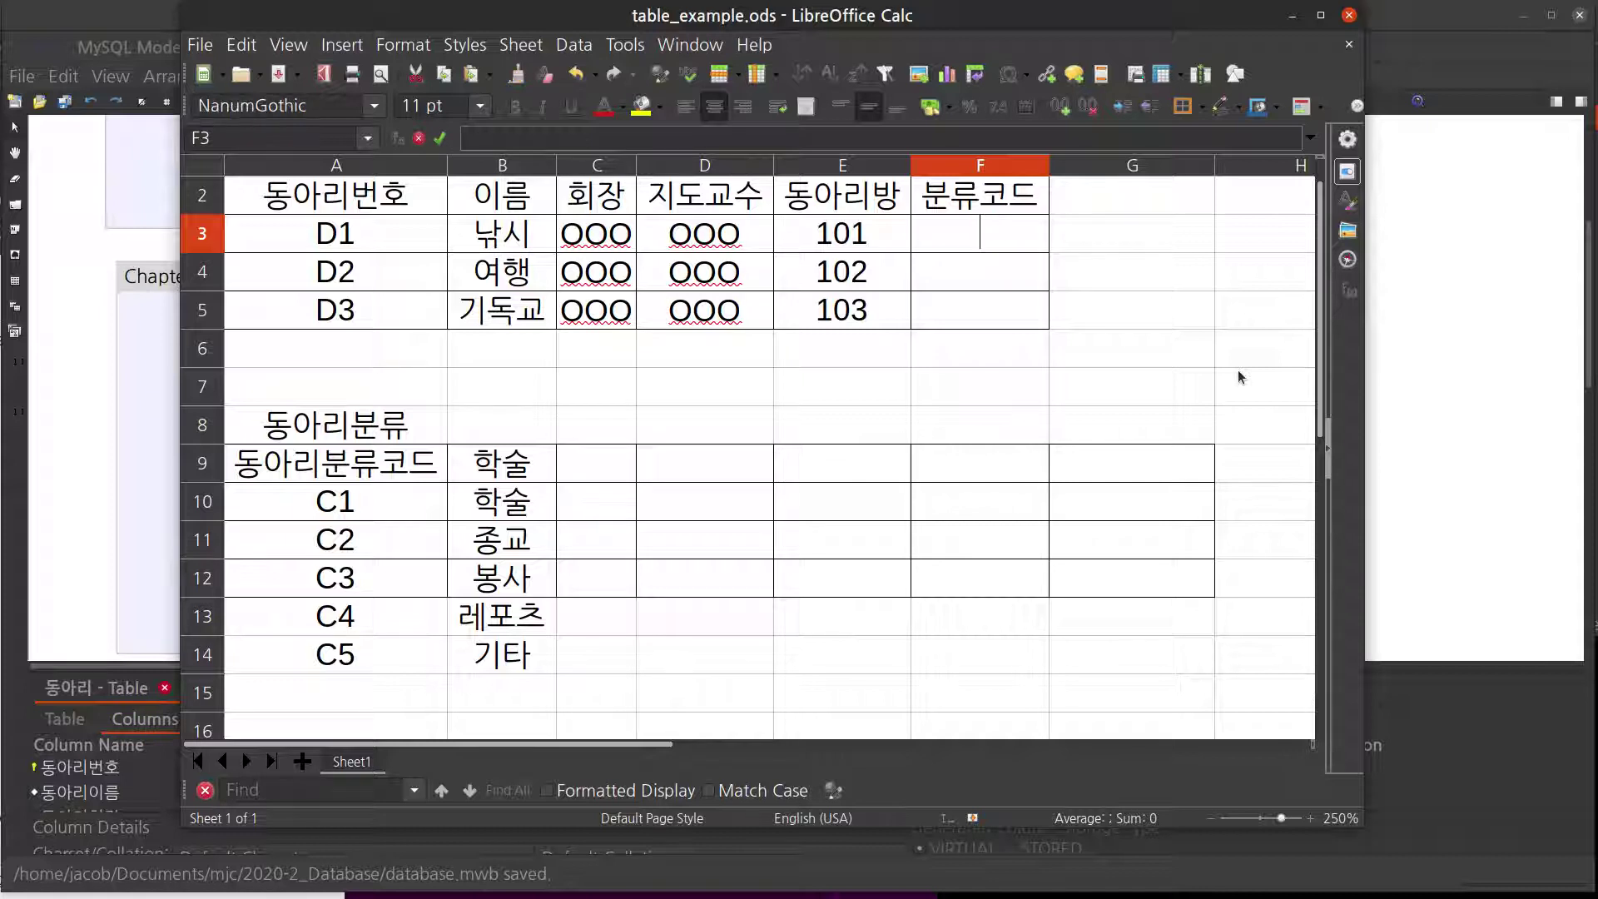
- Enter the classification codes C1, C4 and C2 in cells F3 to F5 for clubs D1 to D3
text(C1)
key(Return)
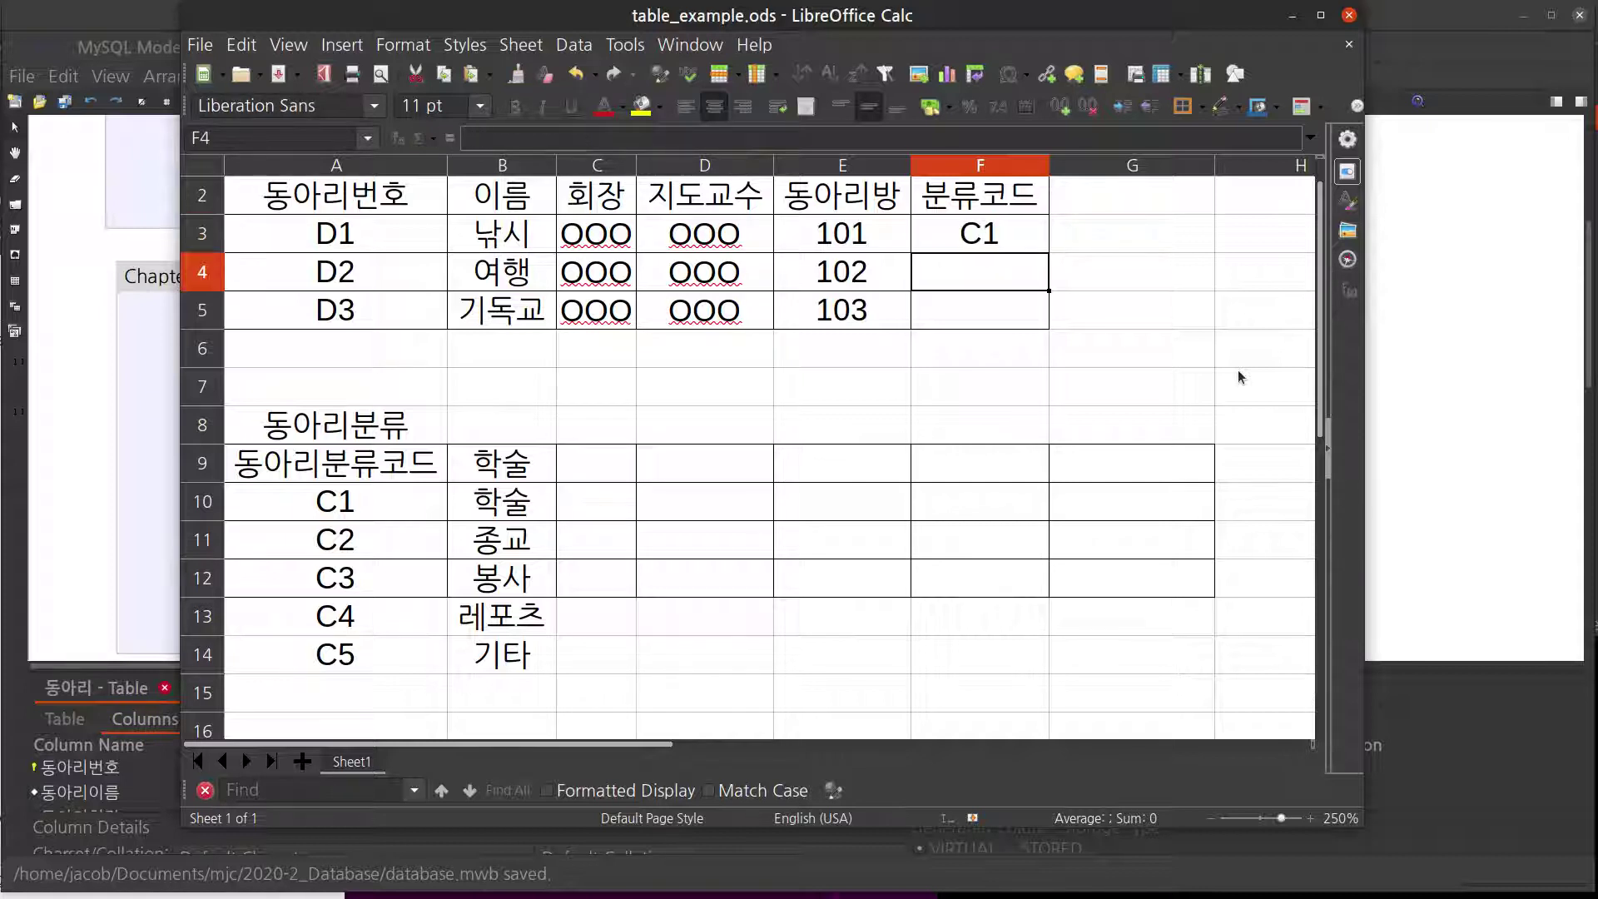
text(C4)
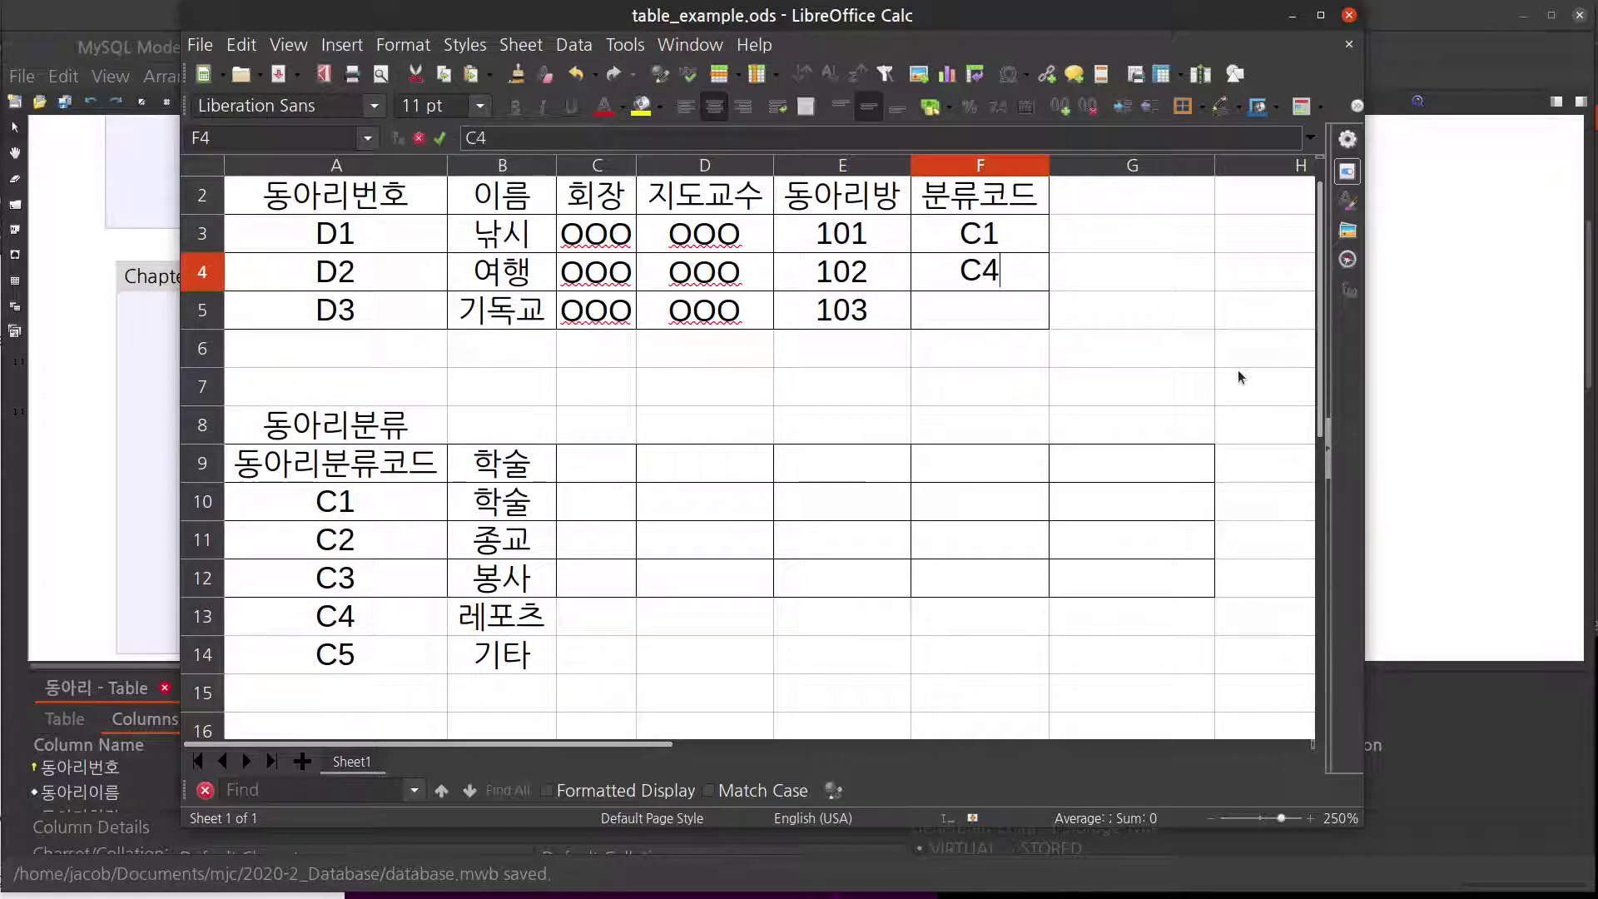
key(Return)
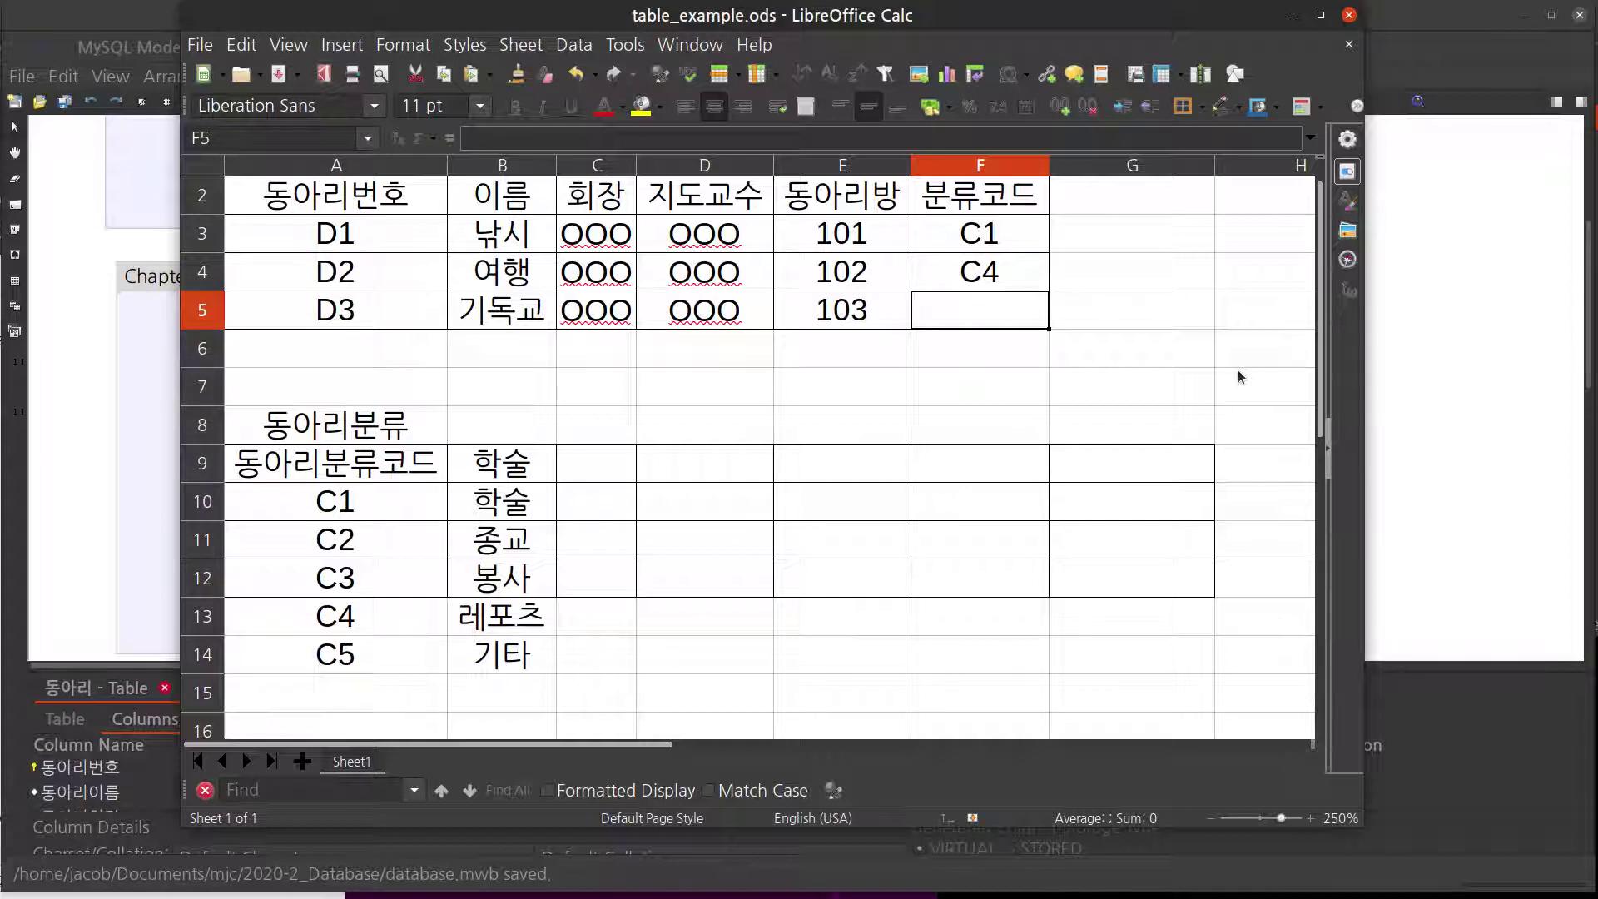
text(C2)
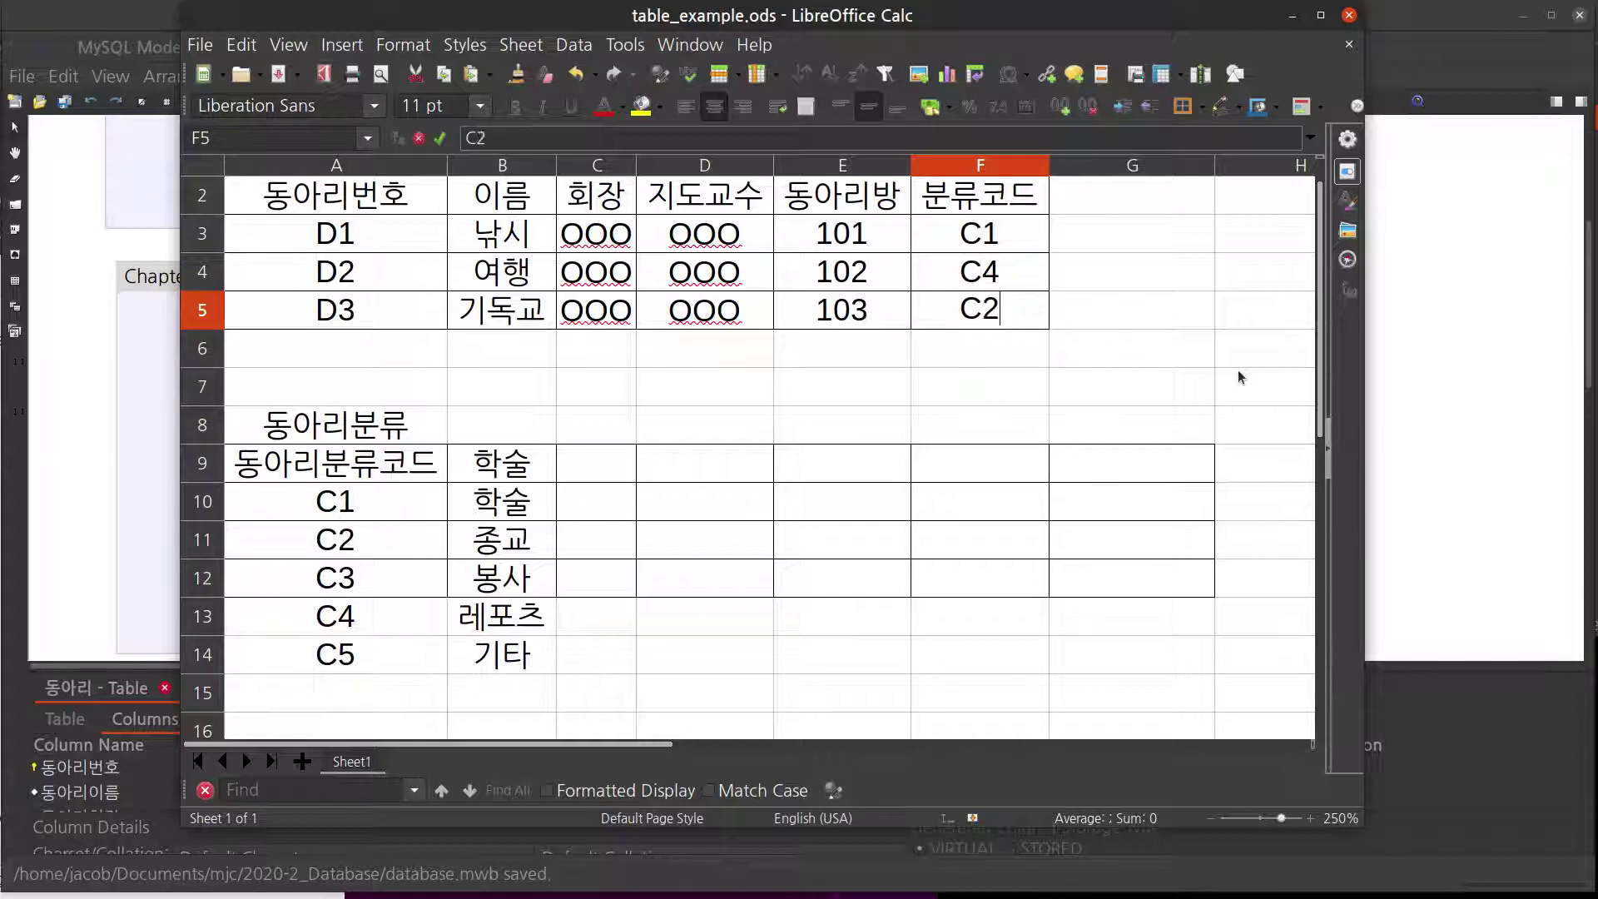
key(Return)
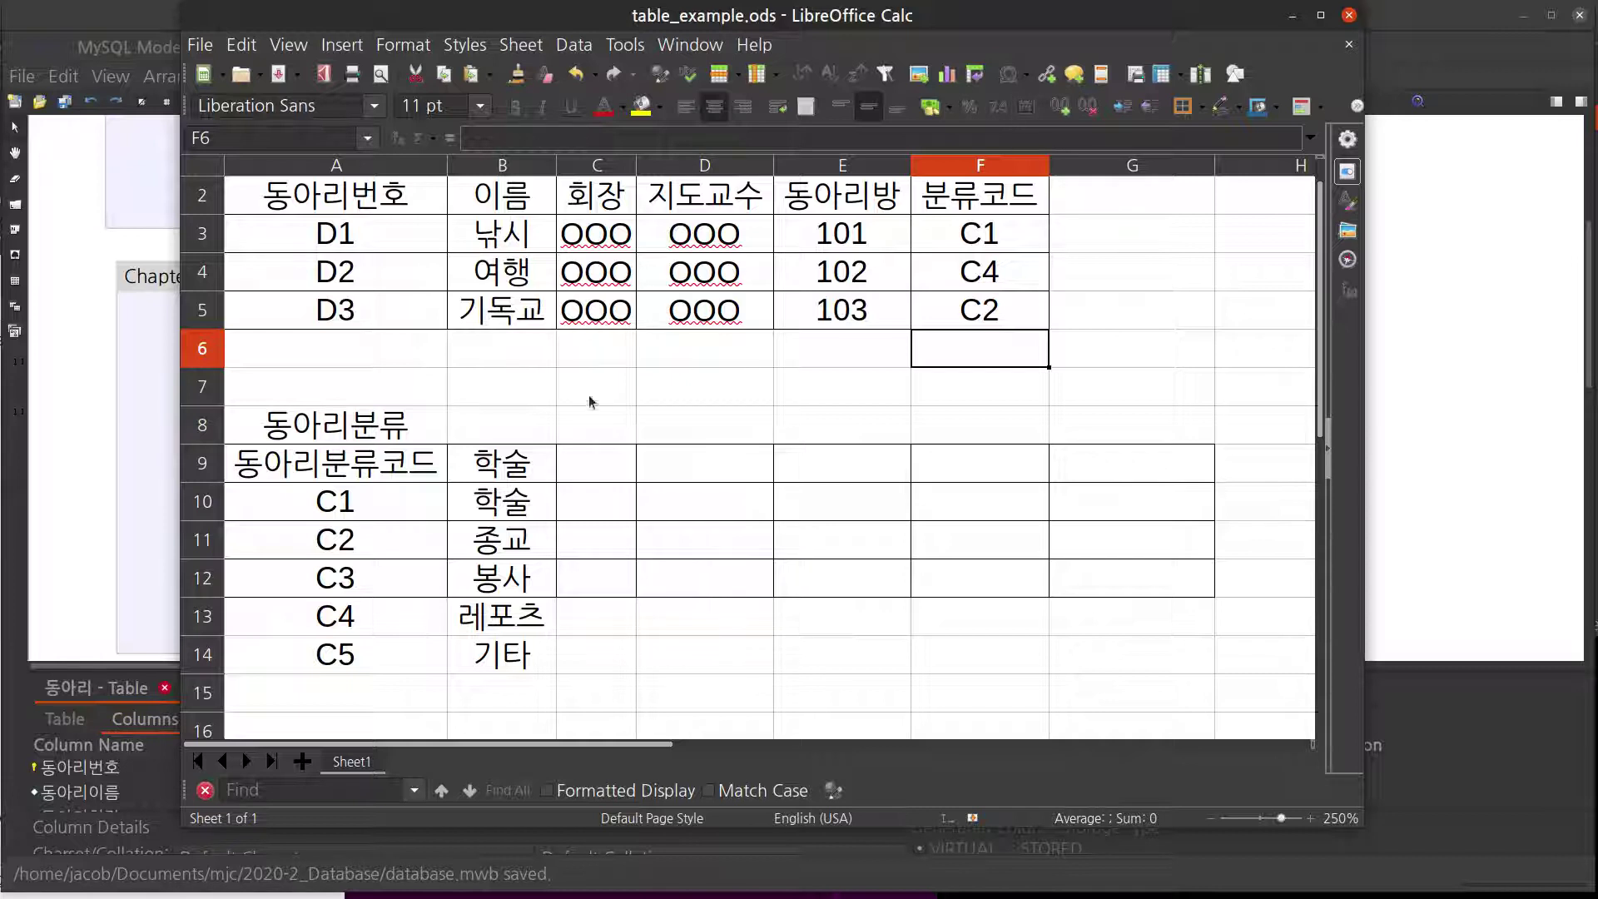
- Change the header in cell F2 of the club table to 분류명
click(345, 462)
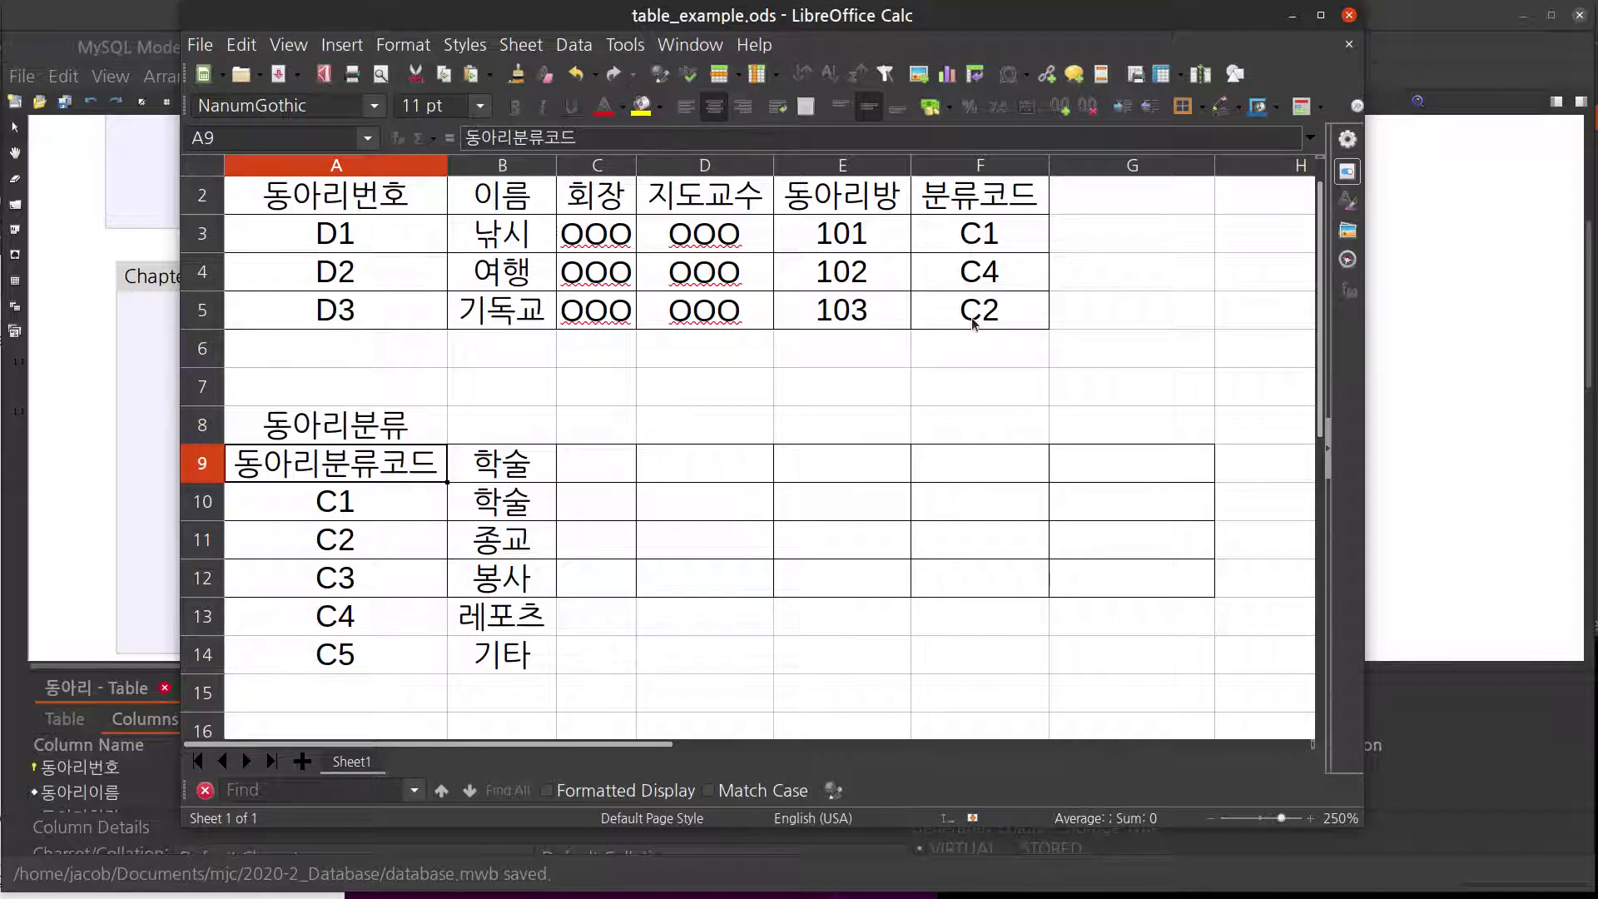
click(1007, 239)
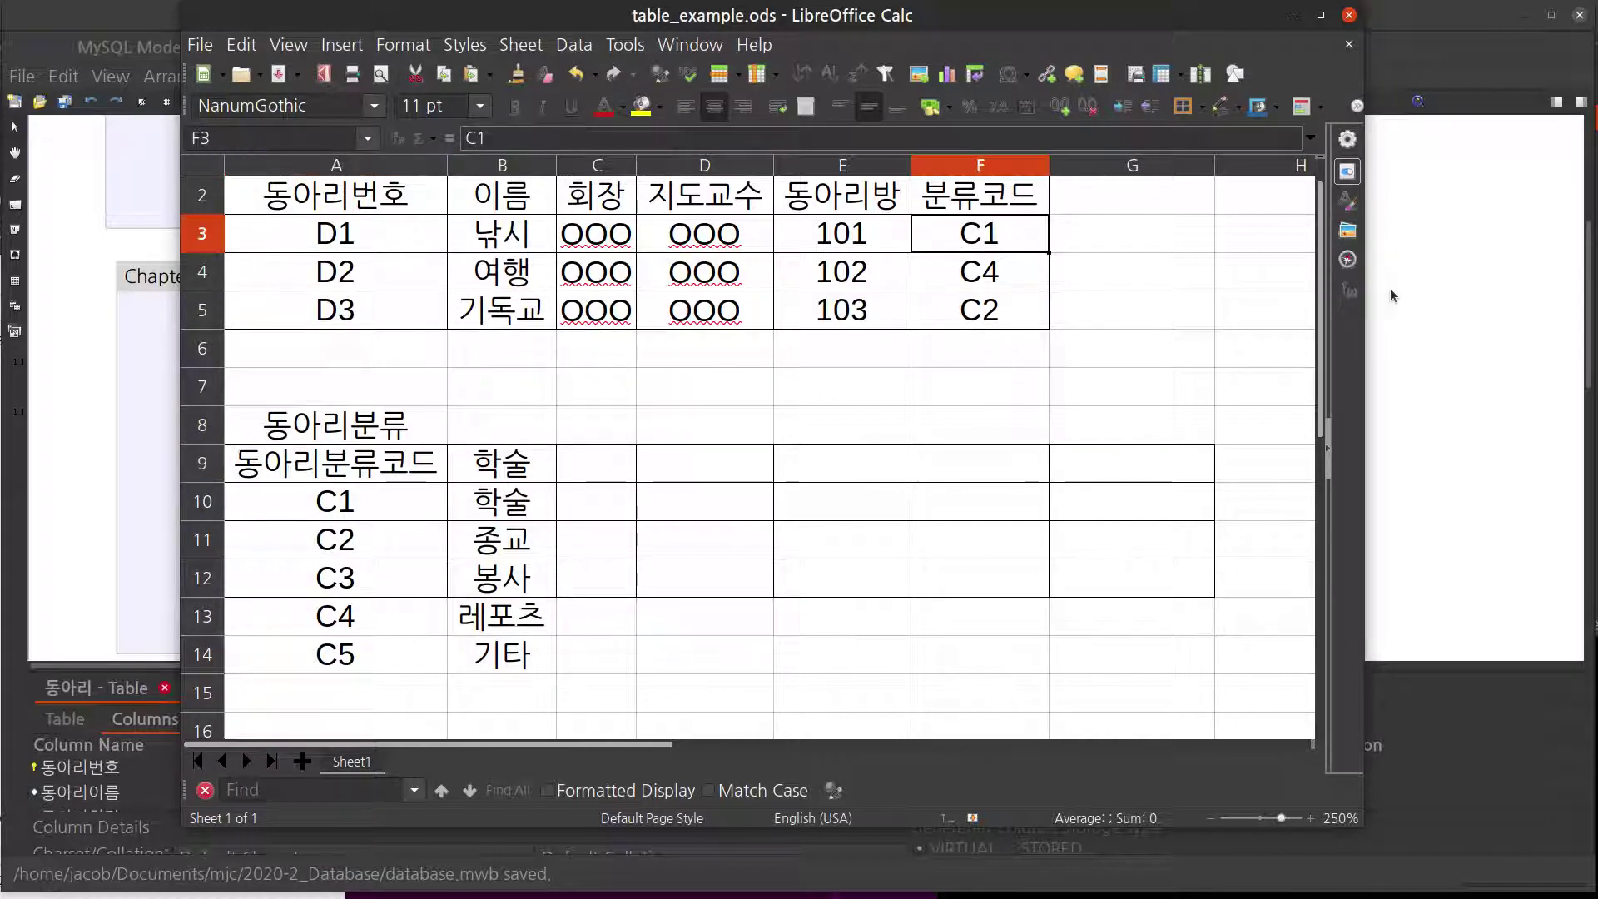
key(Up)
key(F2)
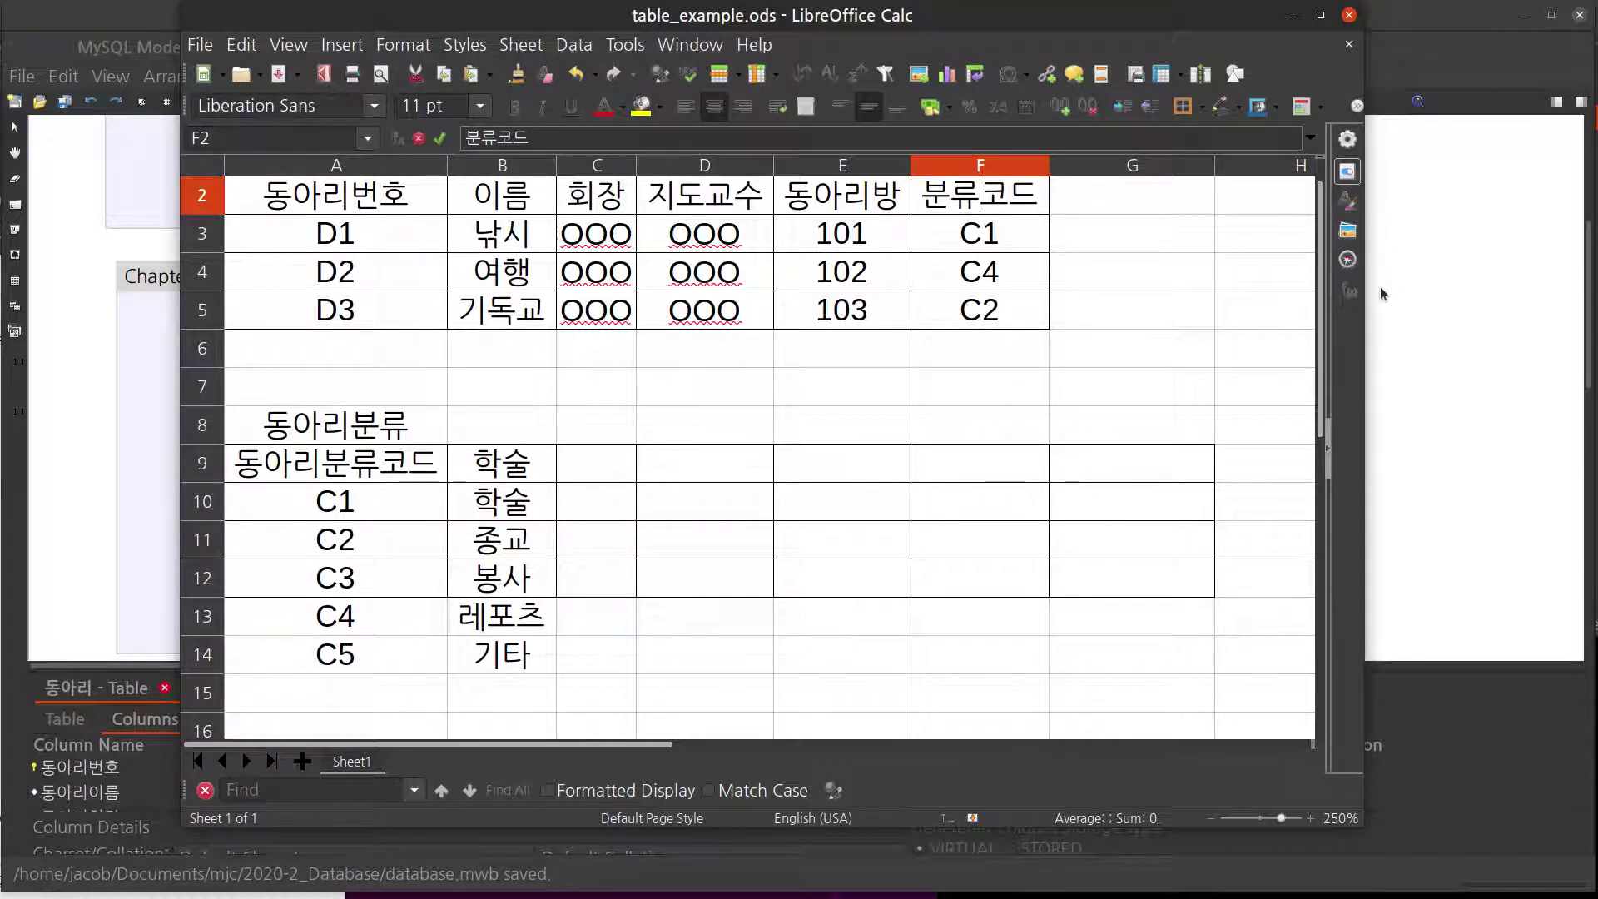
key(shift+Left)
key(shift+Left)
text(aud)
key(BackSpace)
key(BackSpace)
key(BackSpace)
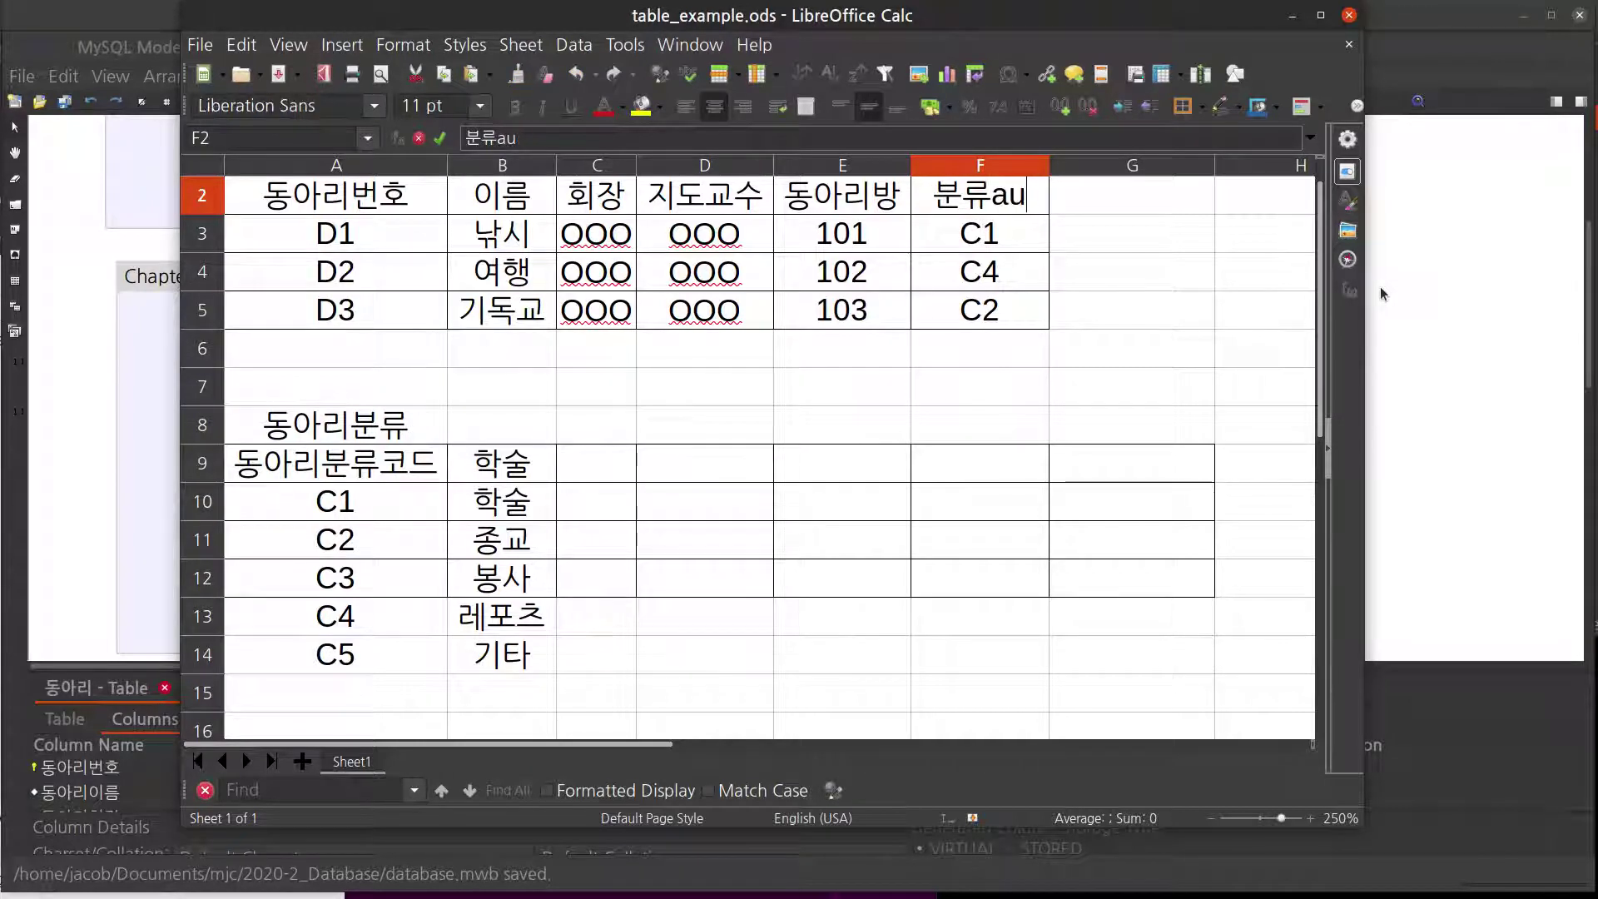
text(명)
key(Return)
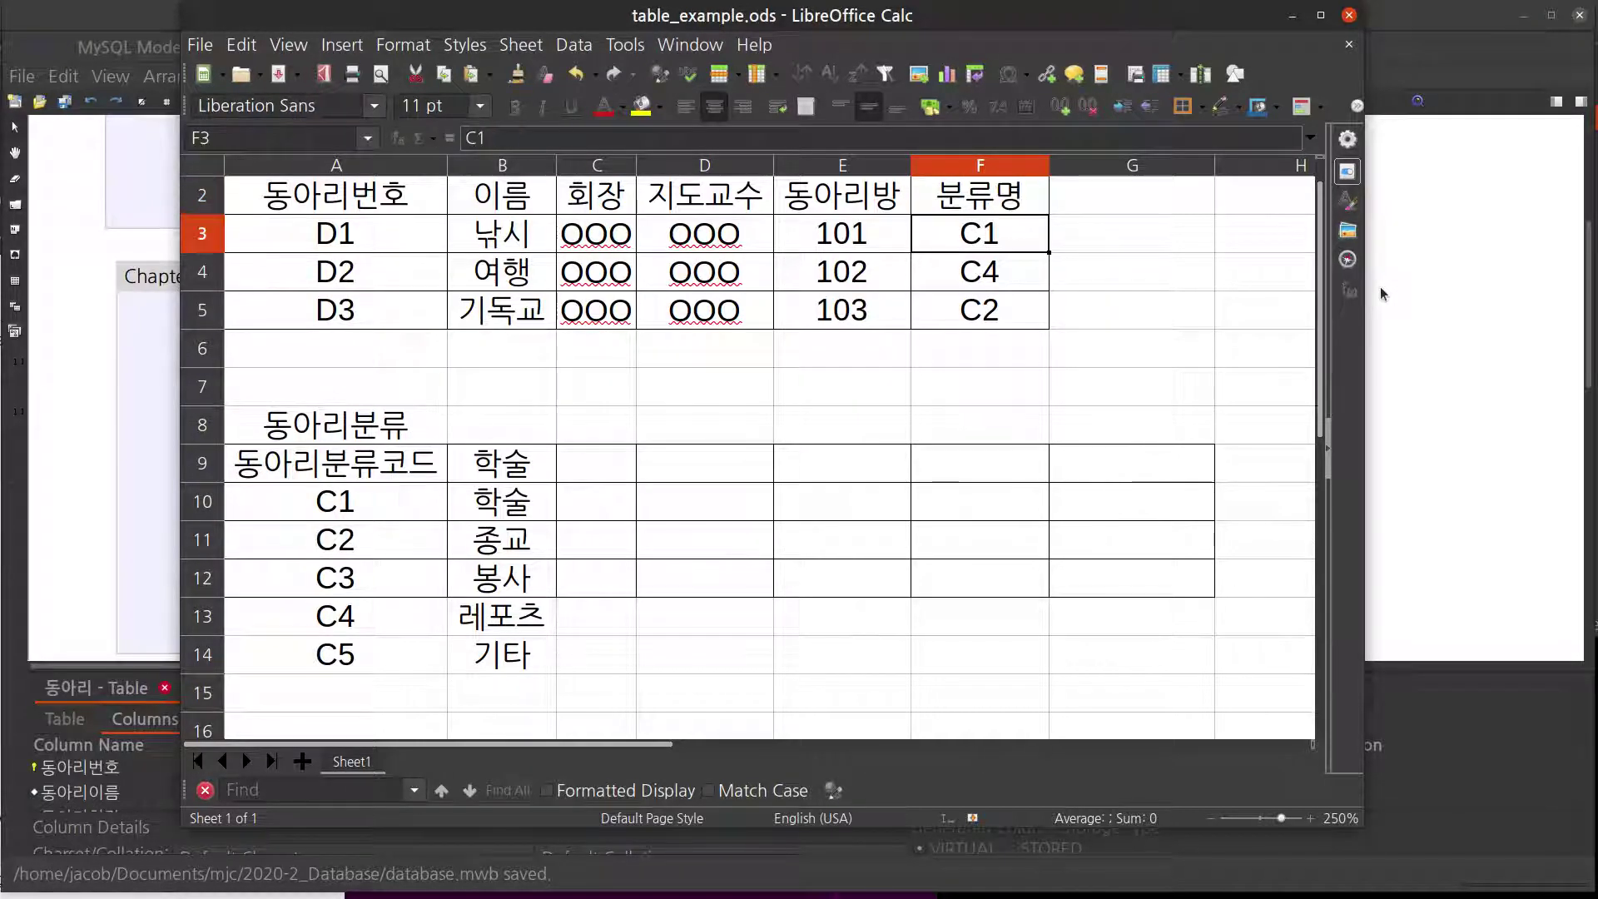
- Replace the codes in cells F3 to F5 with the category names 학술, 레포츠 and 종교
text(학술)
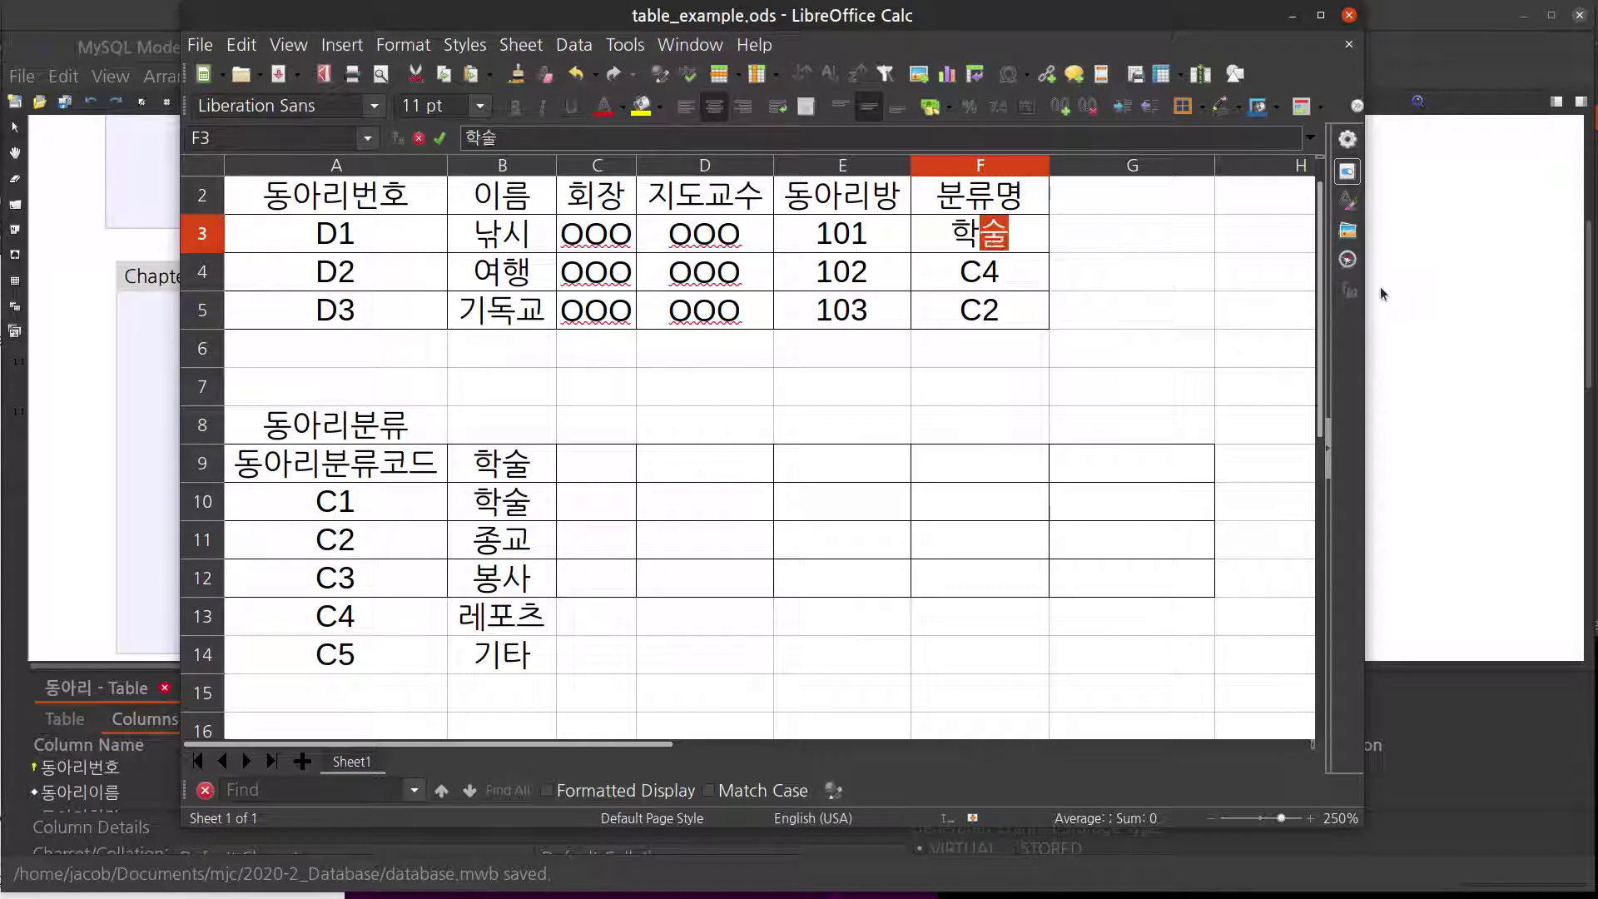
key(Return)
text(레포츠)
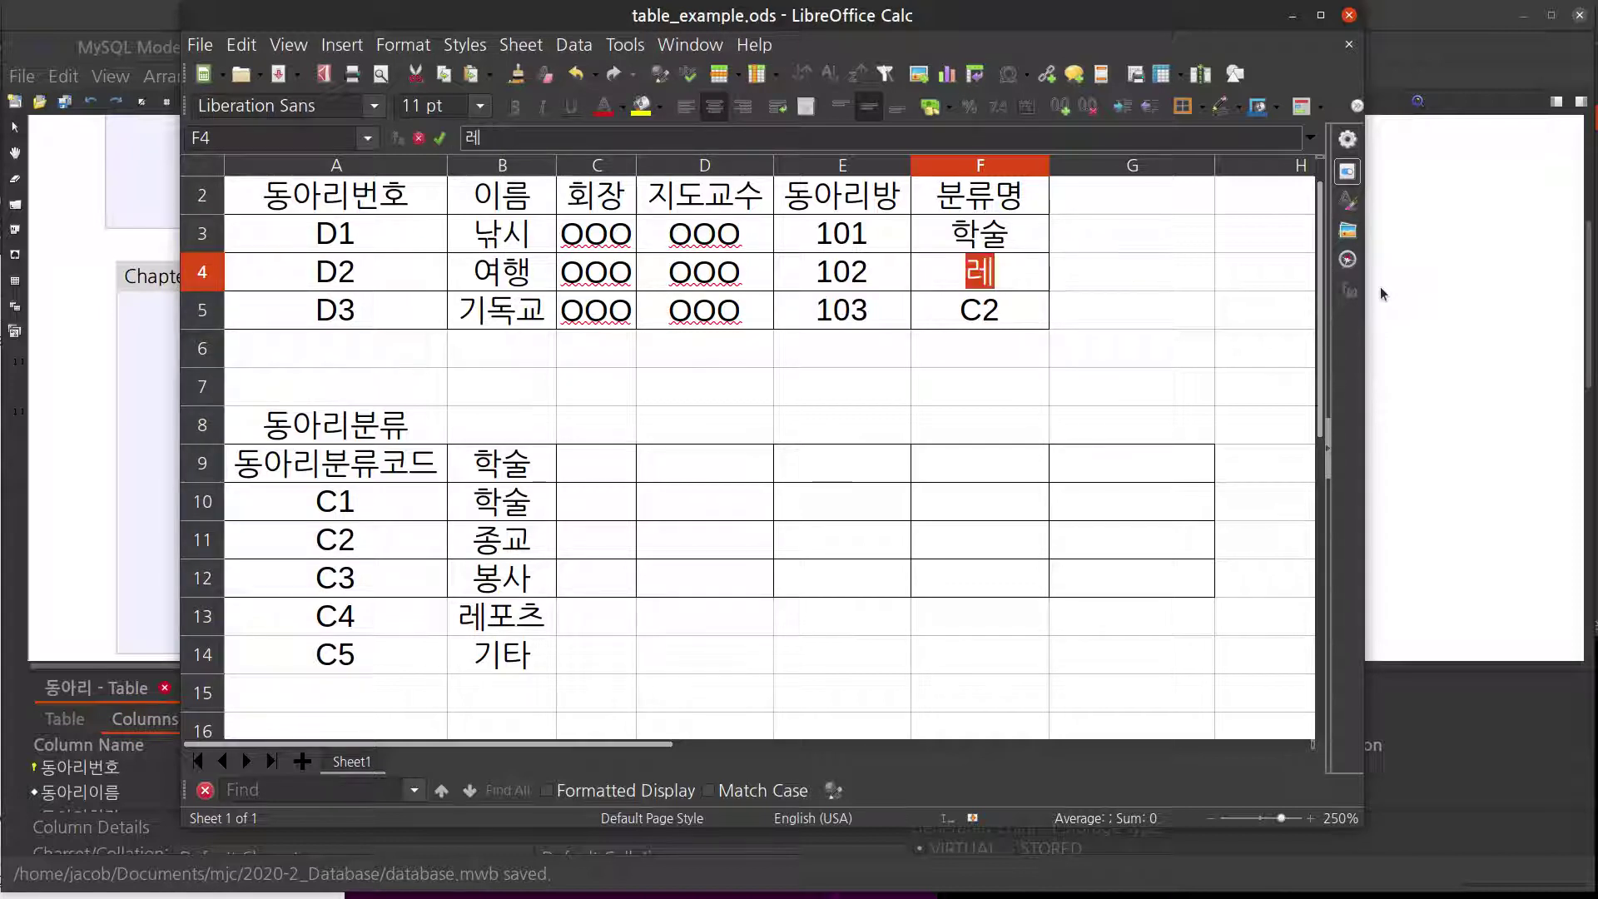
key(Return)
text(종교)
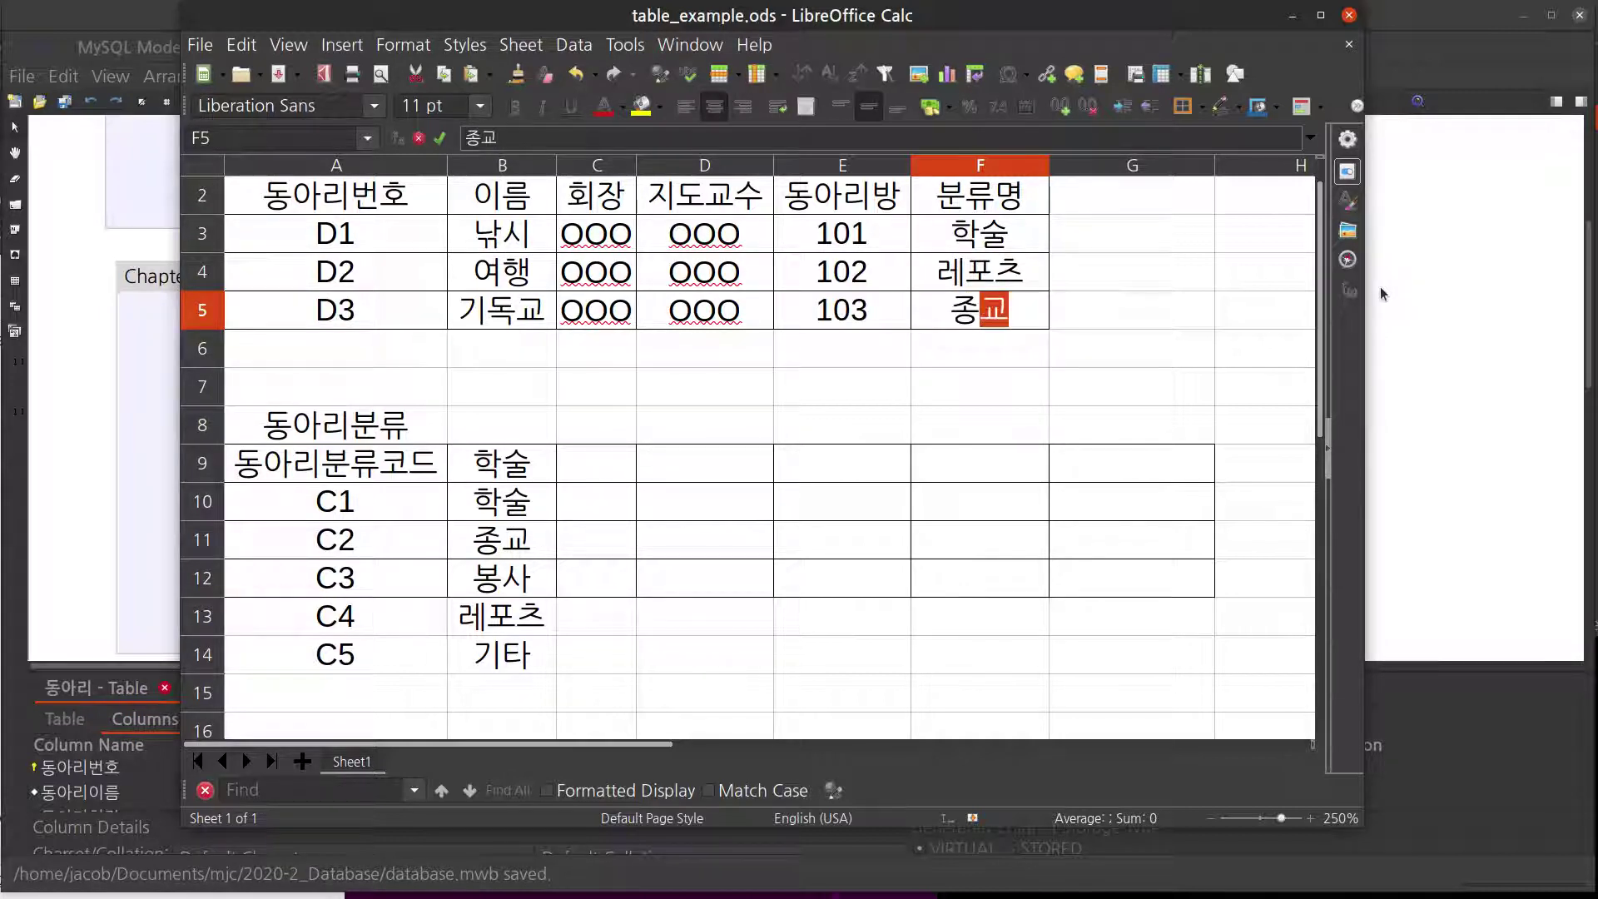
key(Return)
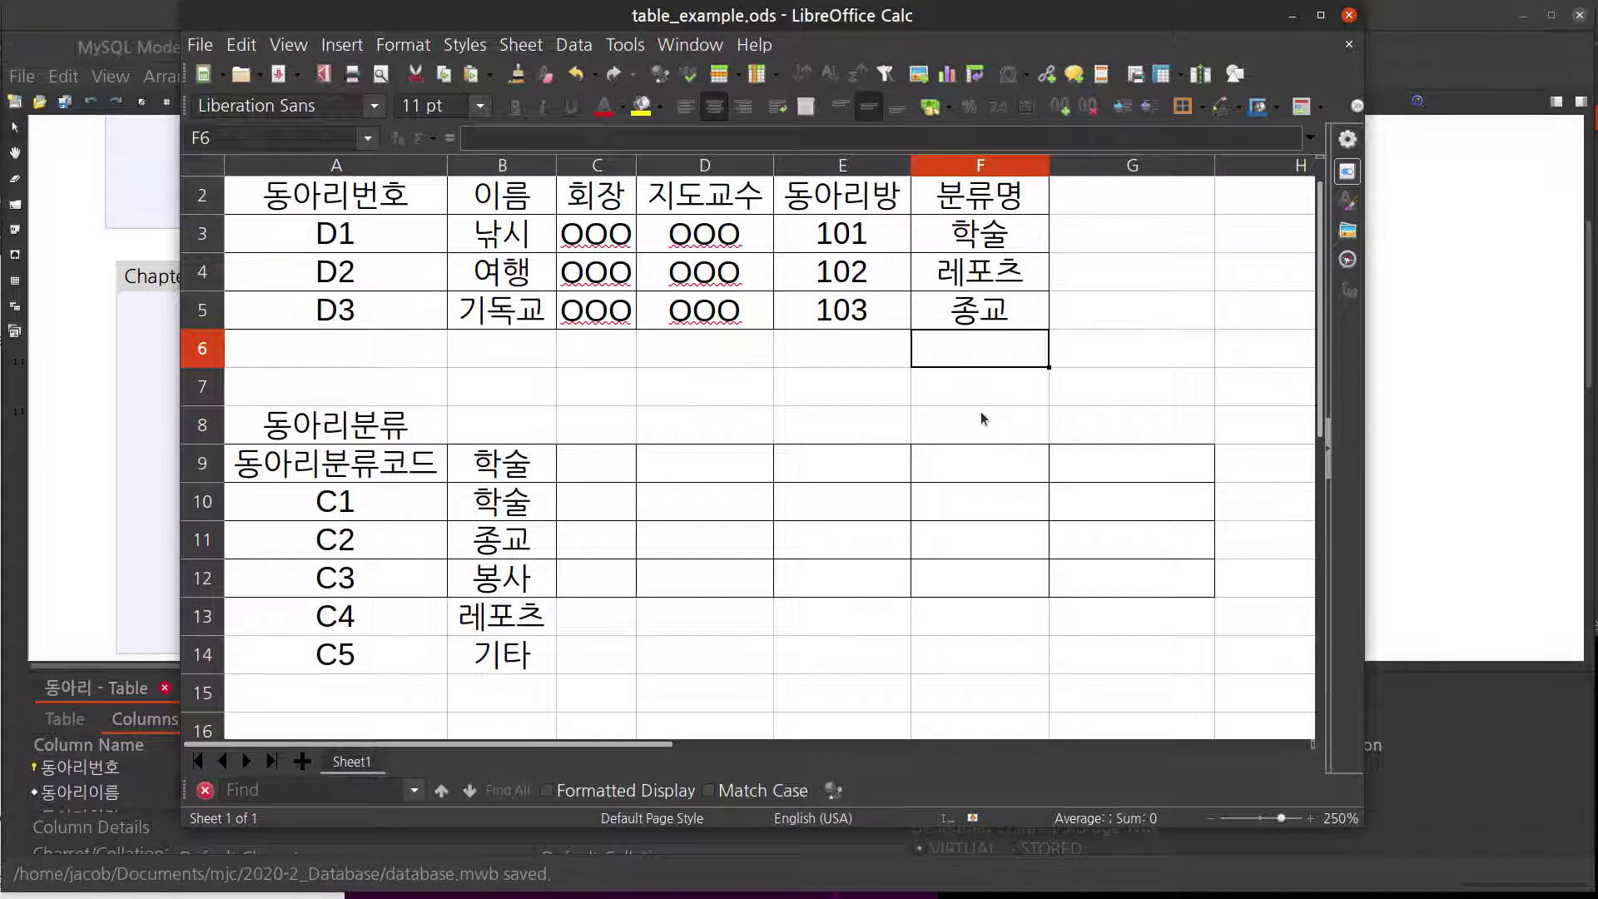
- Set the 분류명 values of clubs D1 to D3 to 놀러가기, 놀기 and 종교
click(976, 251)
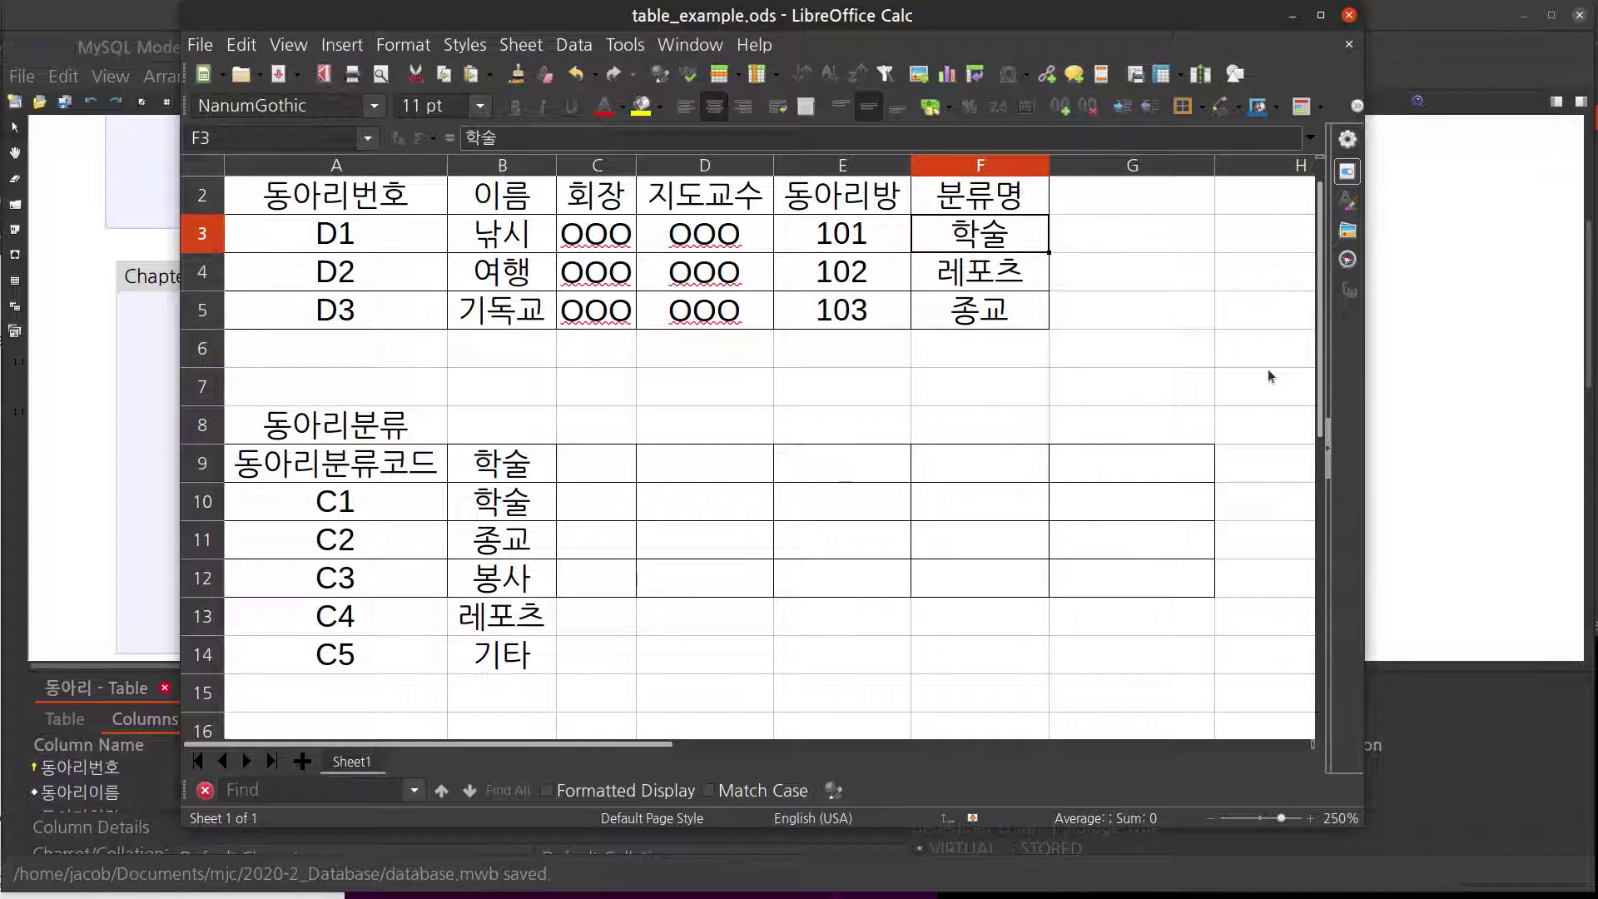
text(놀러가기)
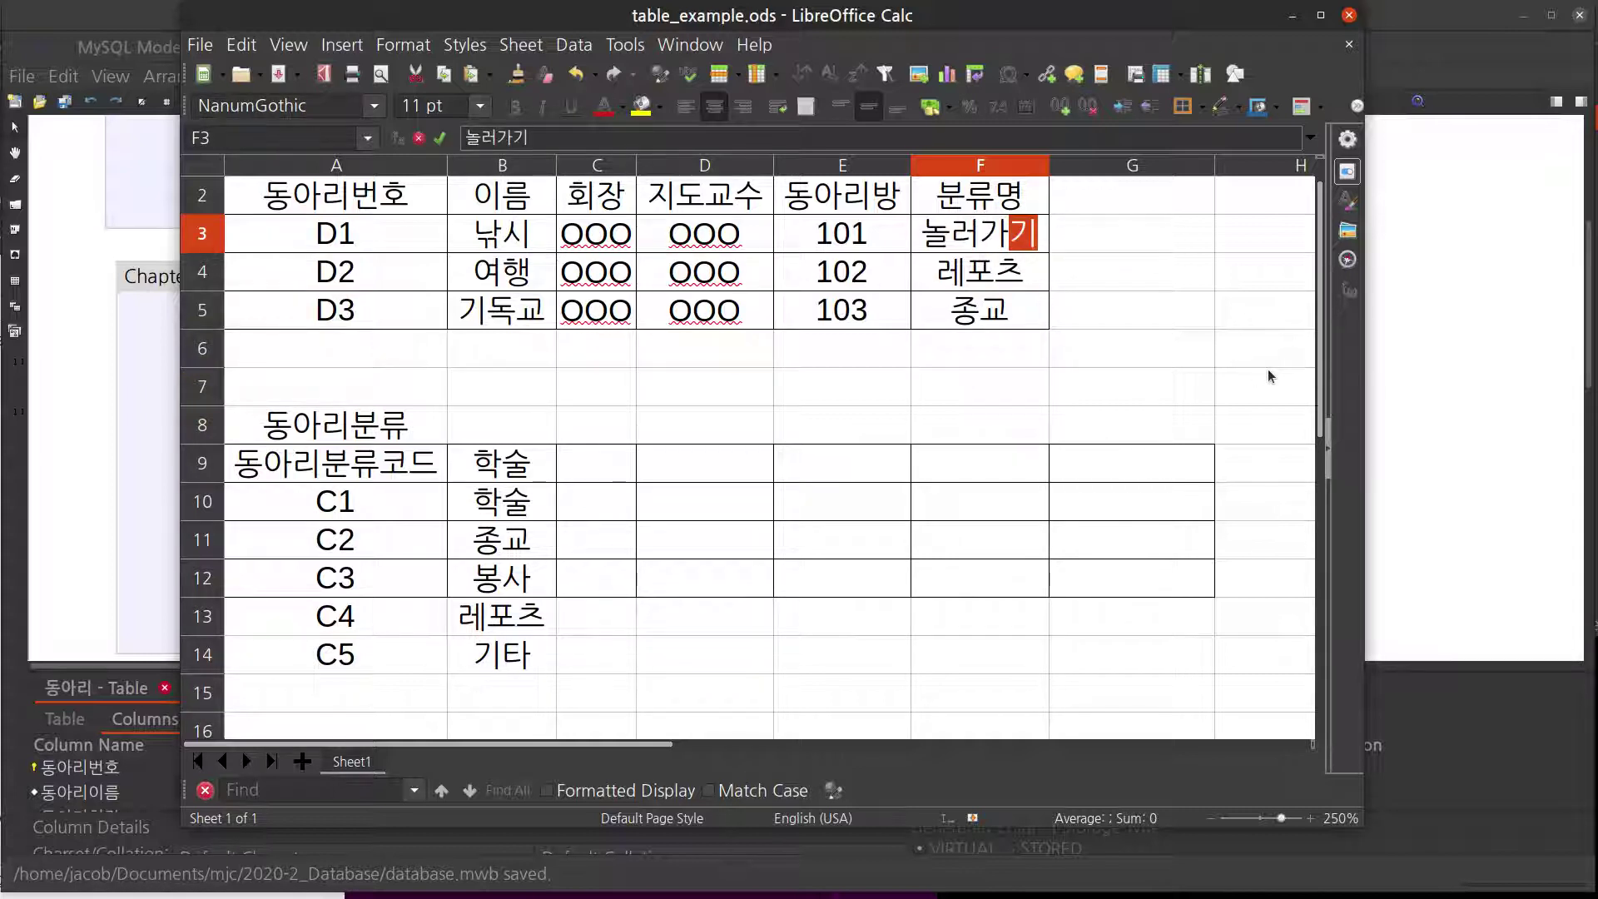
key(Return)
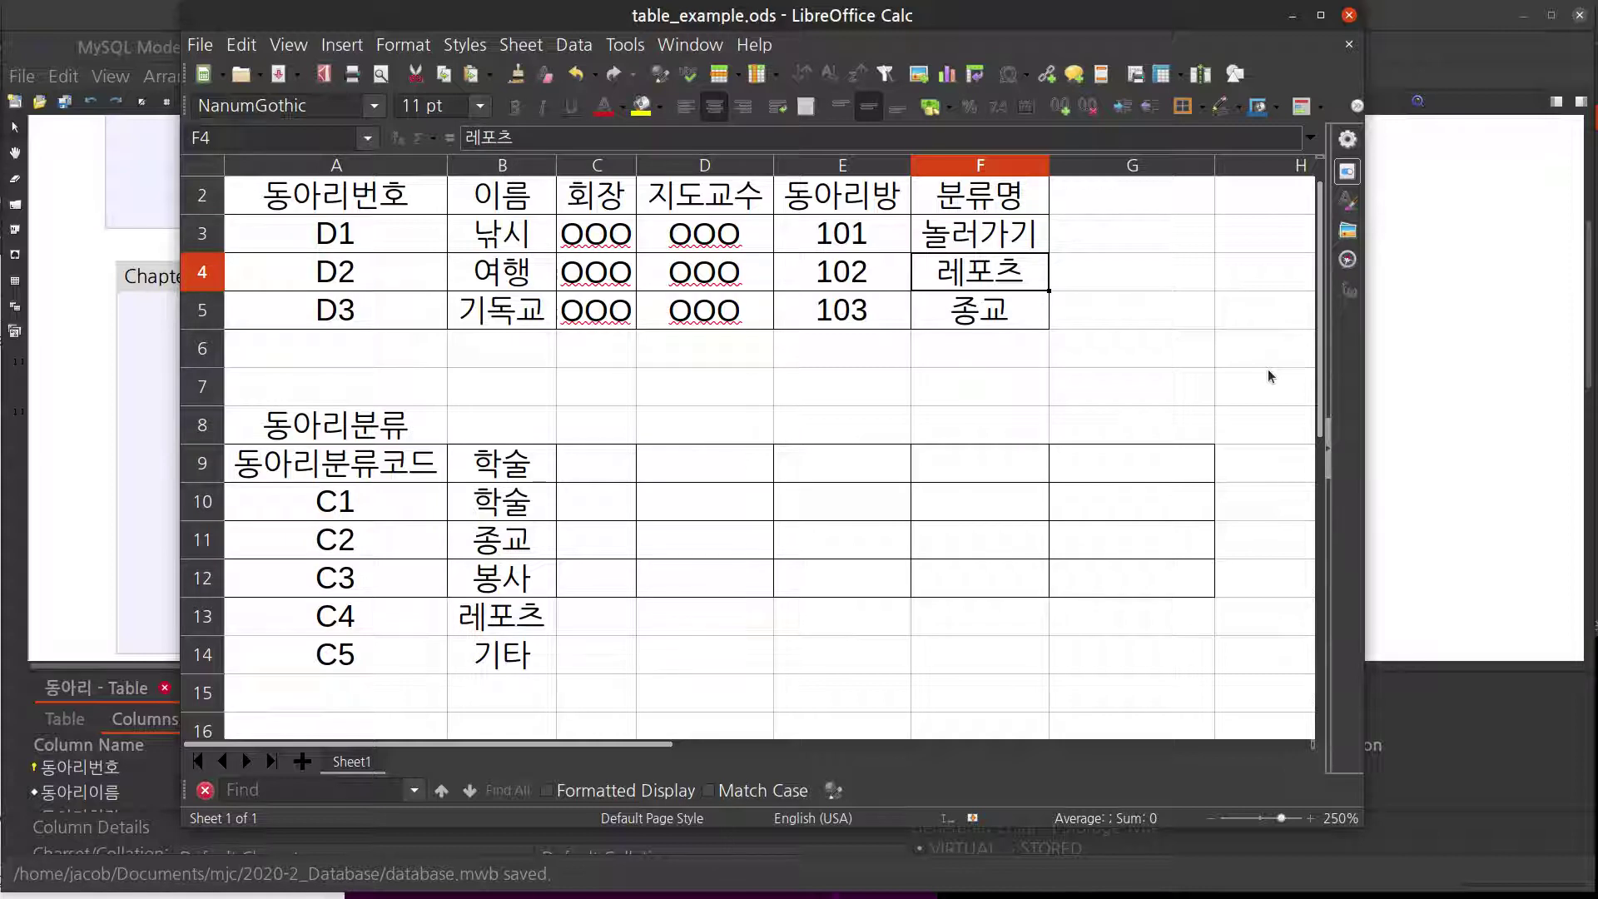
text(놀기)
key(Return)
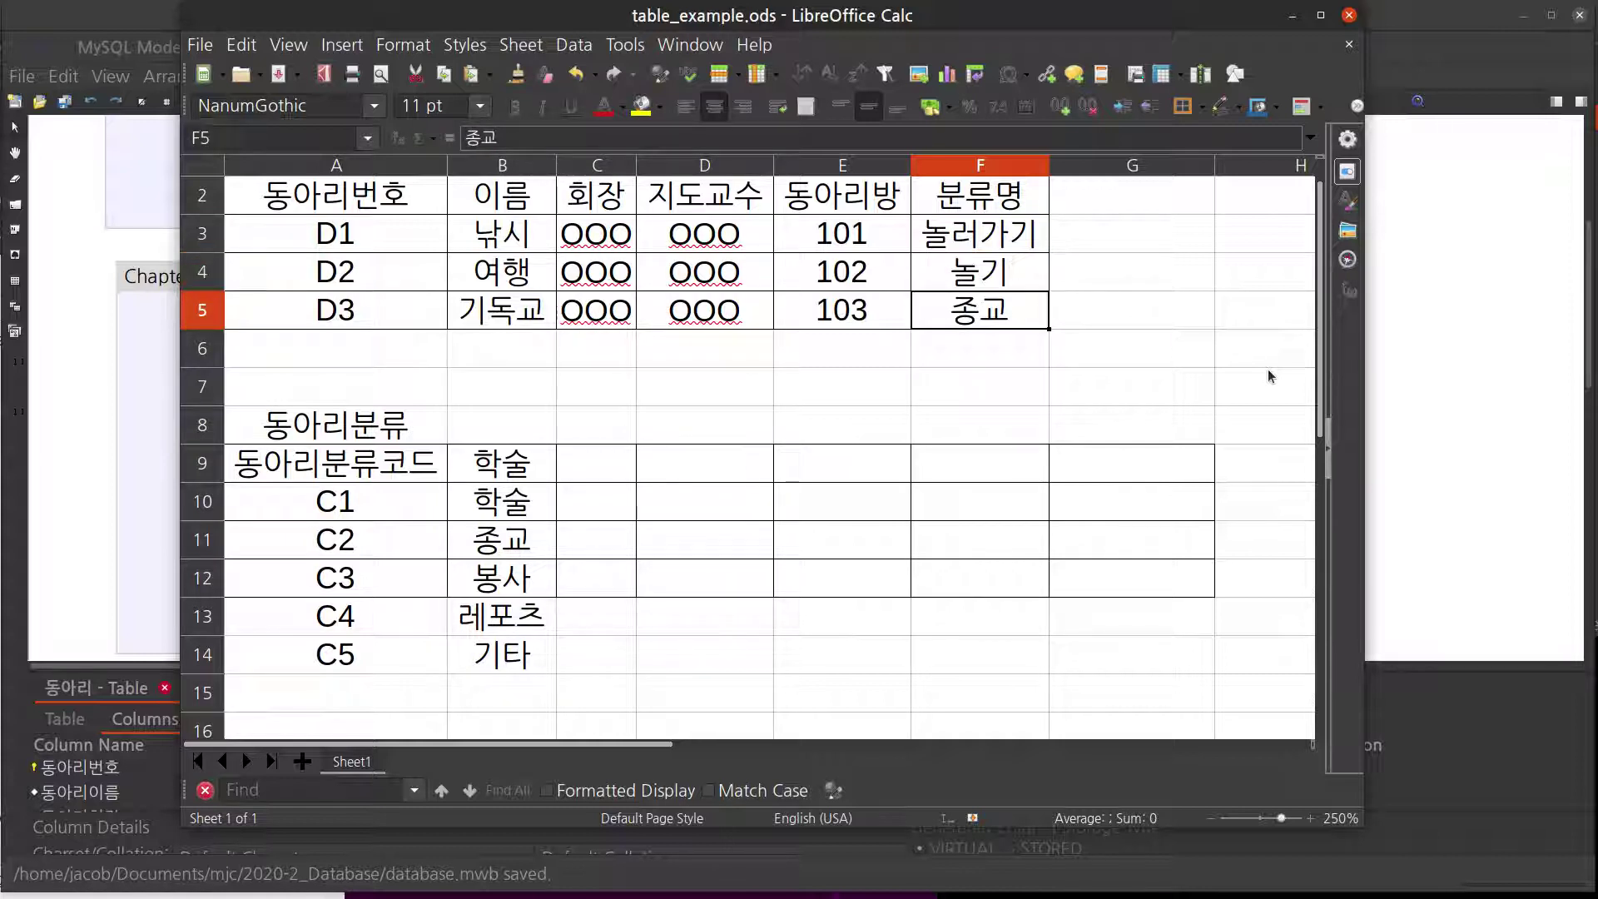
text(종교)
key(Return)
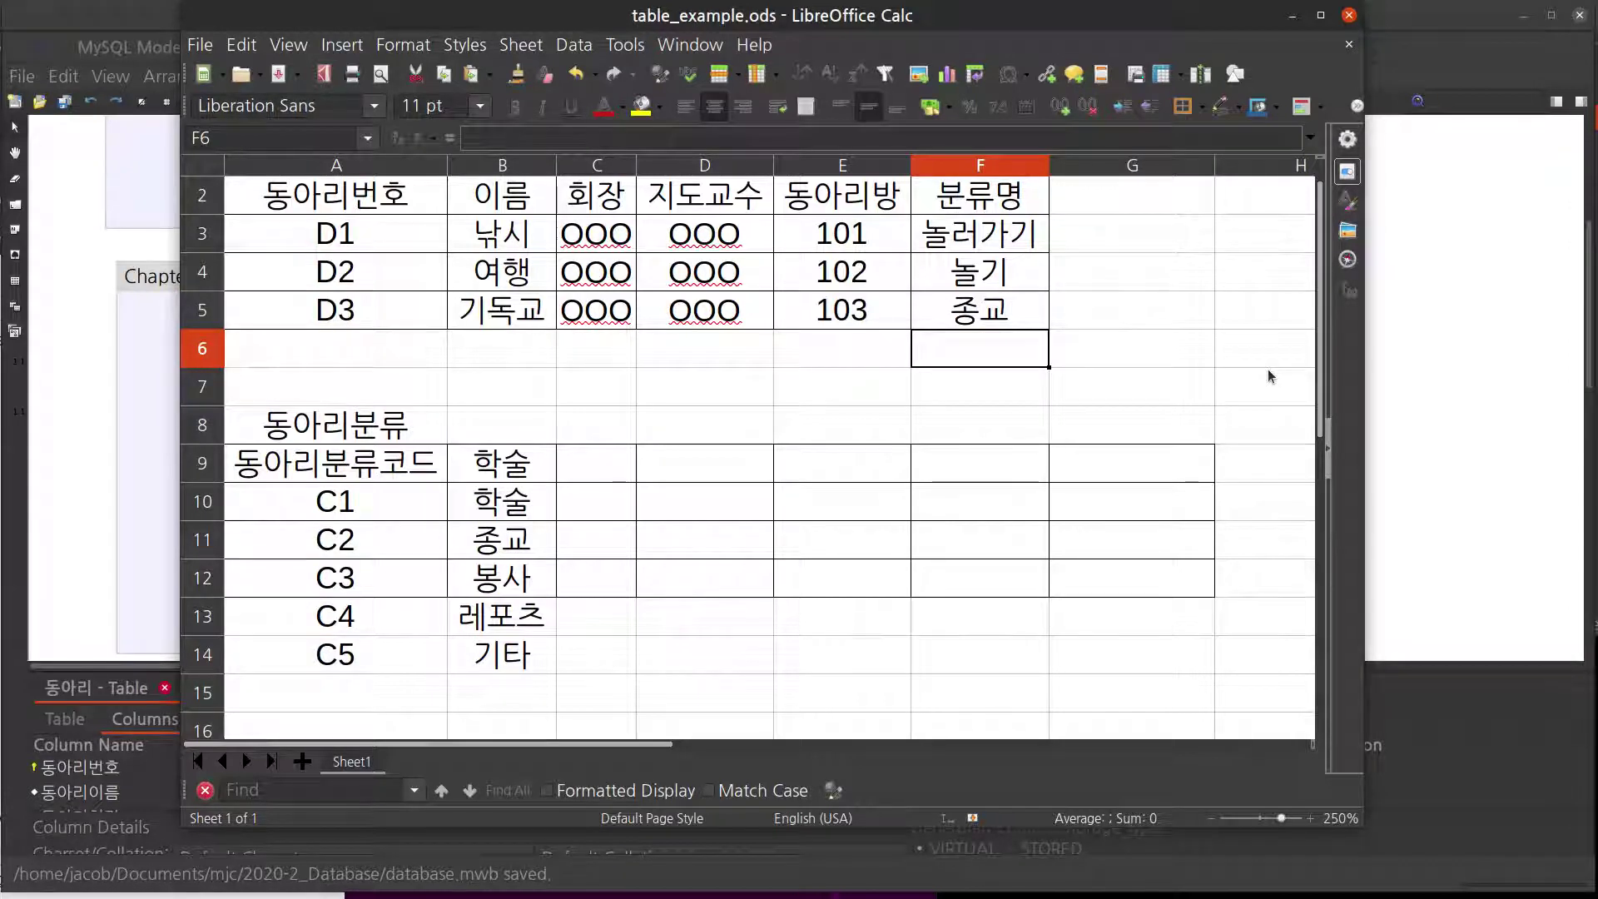
- Start a new club row below D3 by entering D4 in cell A6
key(Left)
key(Left)
key(Left)
key(Left)
key(Left)
text(ㅇ)
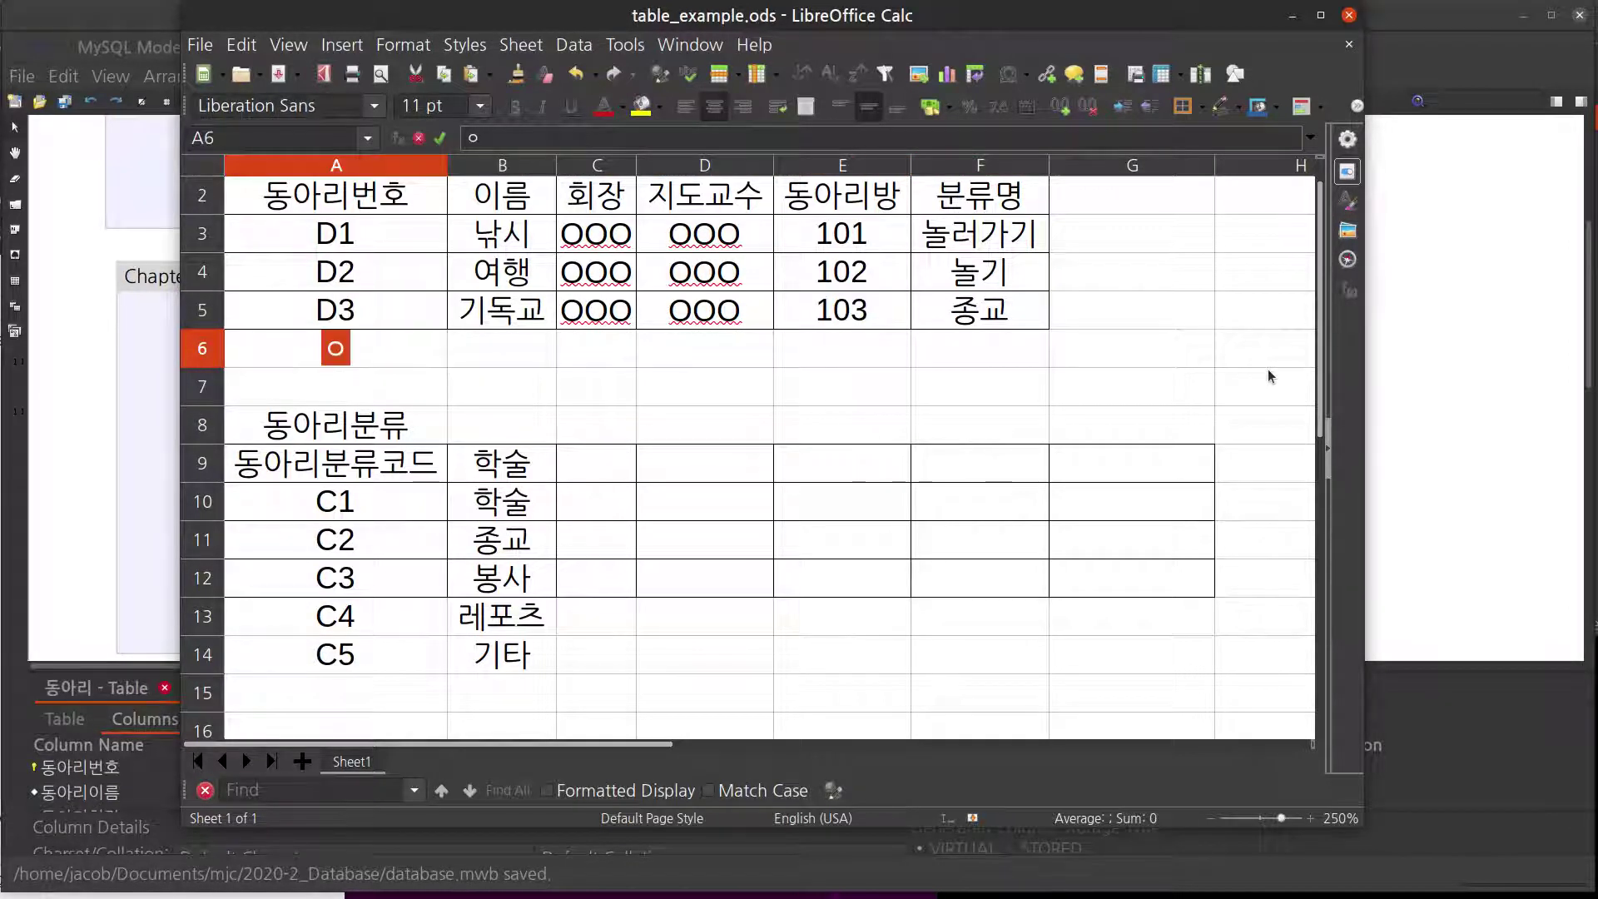
key(Hangul)
key(BackSpace)
text(ㅇ)
key(Hangul)
key(BackSpace)
text(D43)
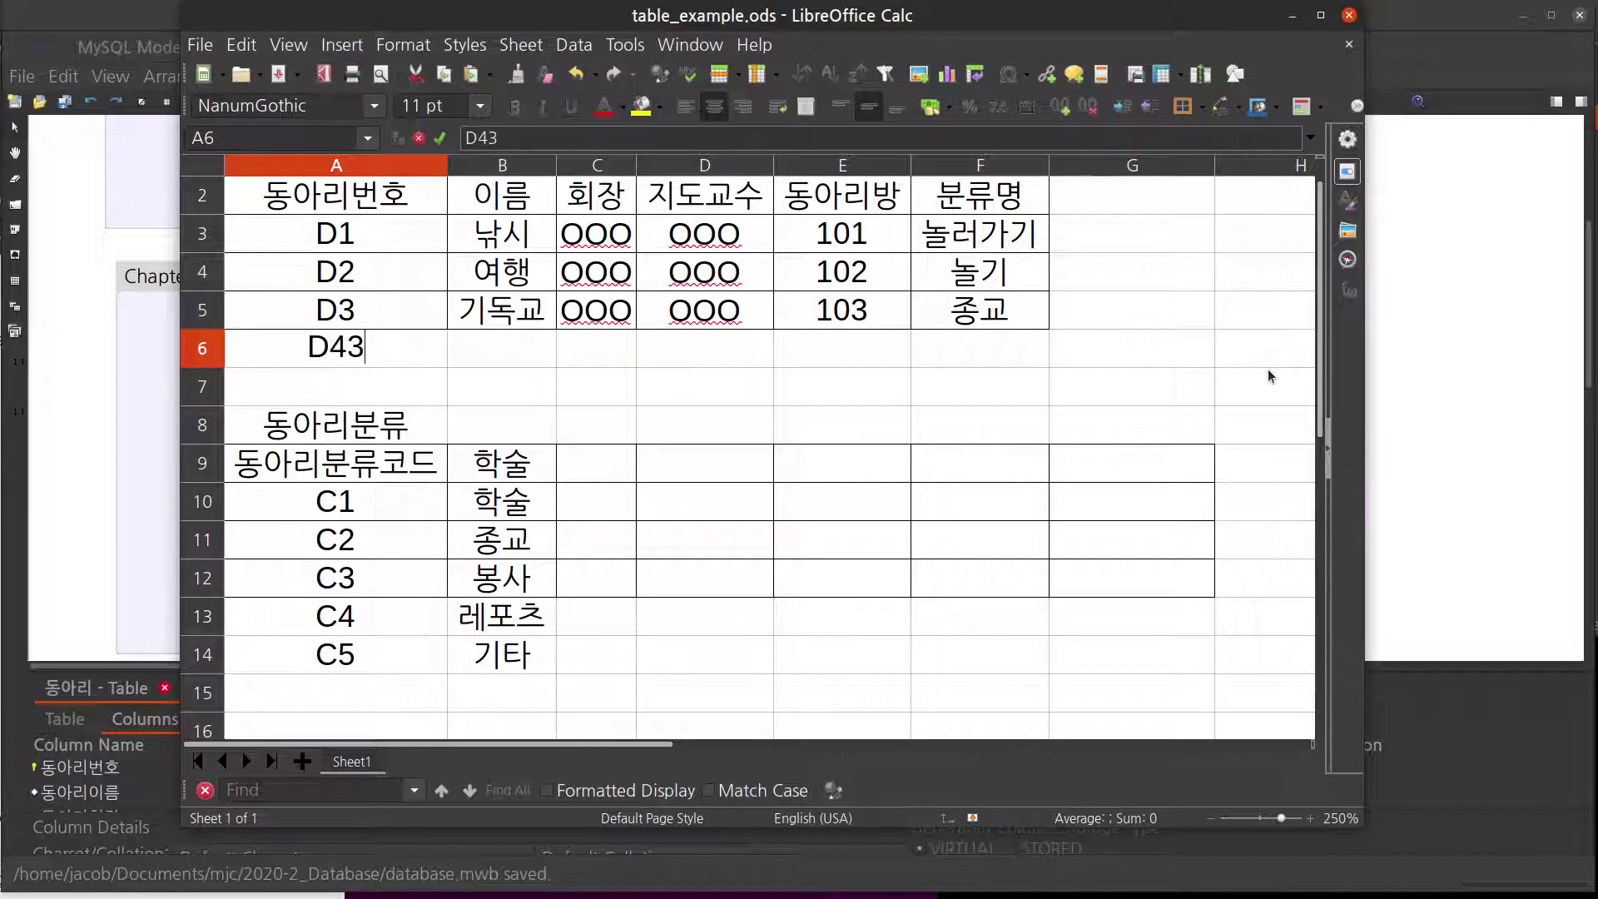
key(Tab)
- Enter 영어 as the name of club D4 in cell B6
text(wn)
key(Hangul)
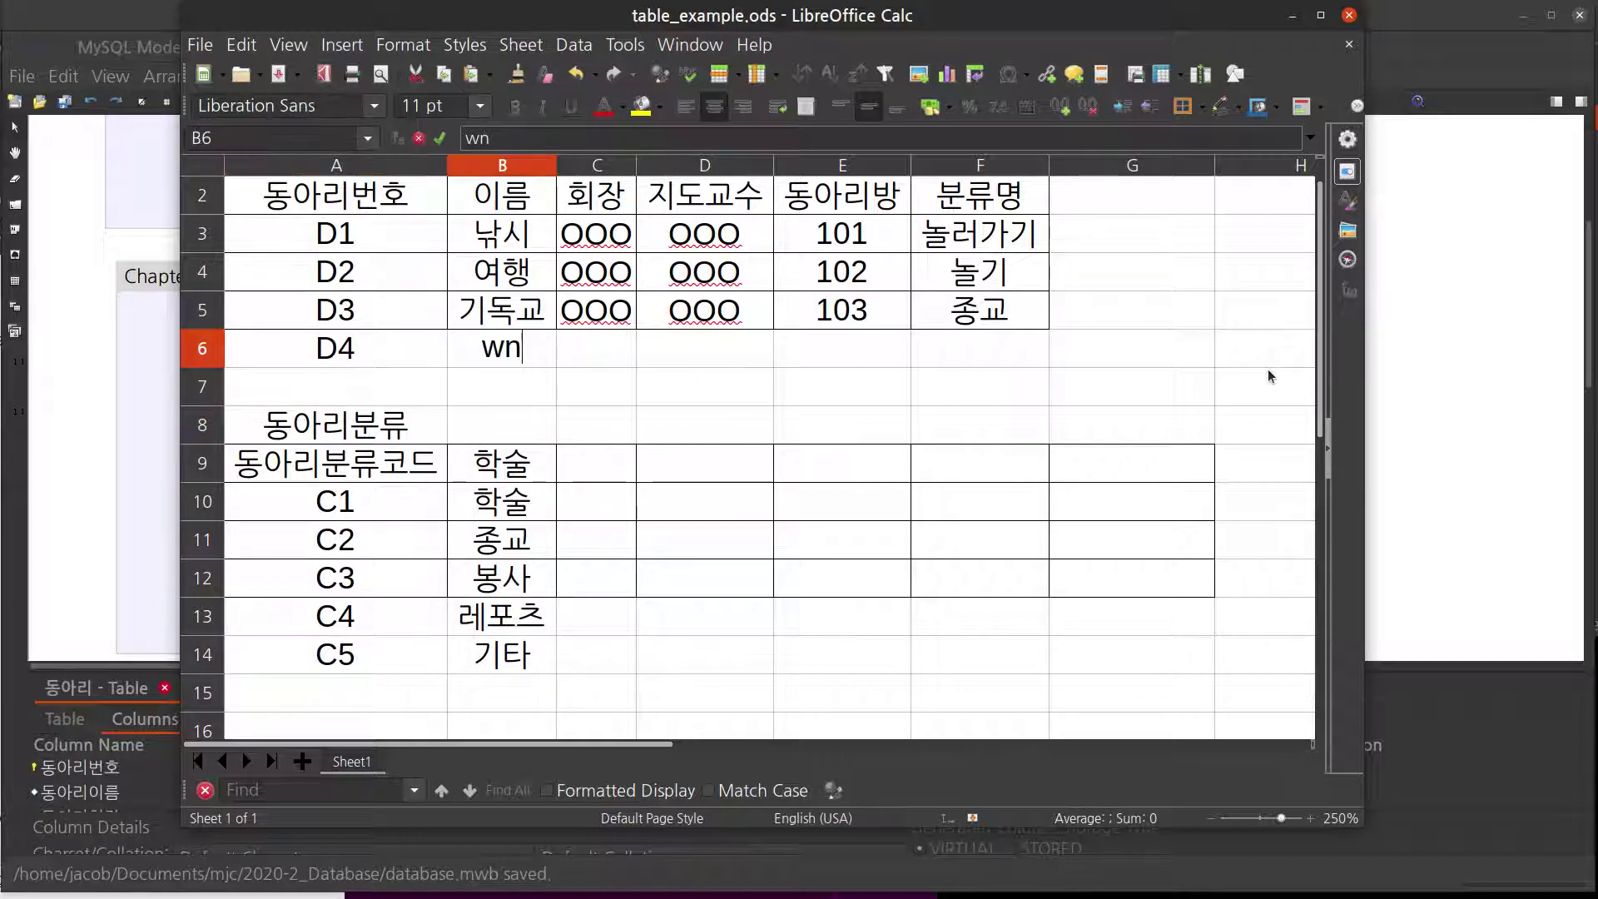
key(BackSpace)
key(BackSpace)
text(여어)
key(BackSpace)
key(BackSpace)
key(BackSpace)
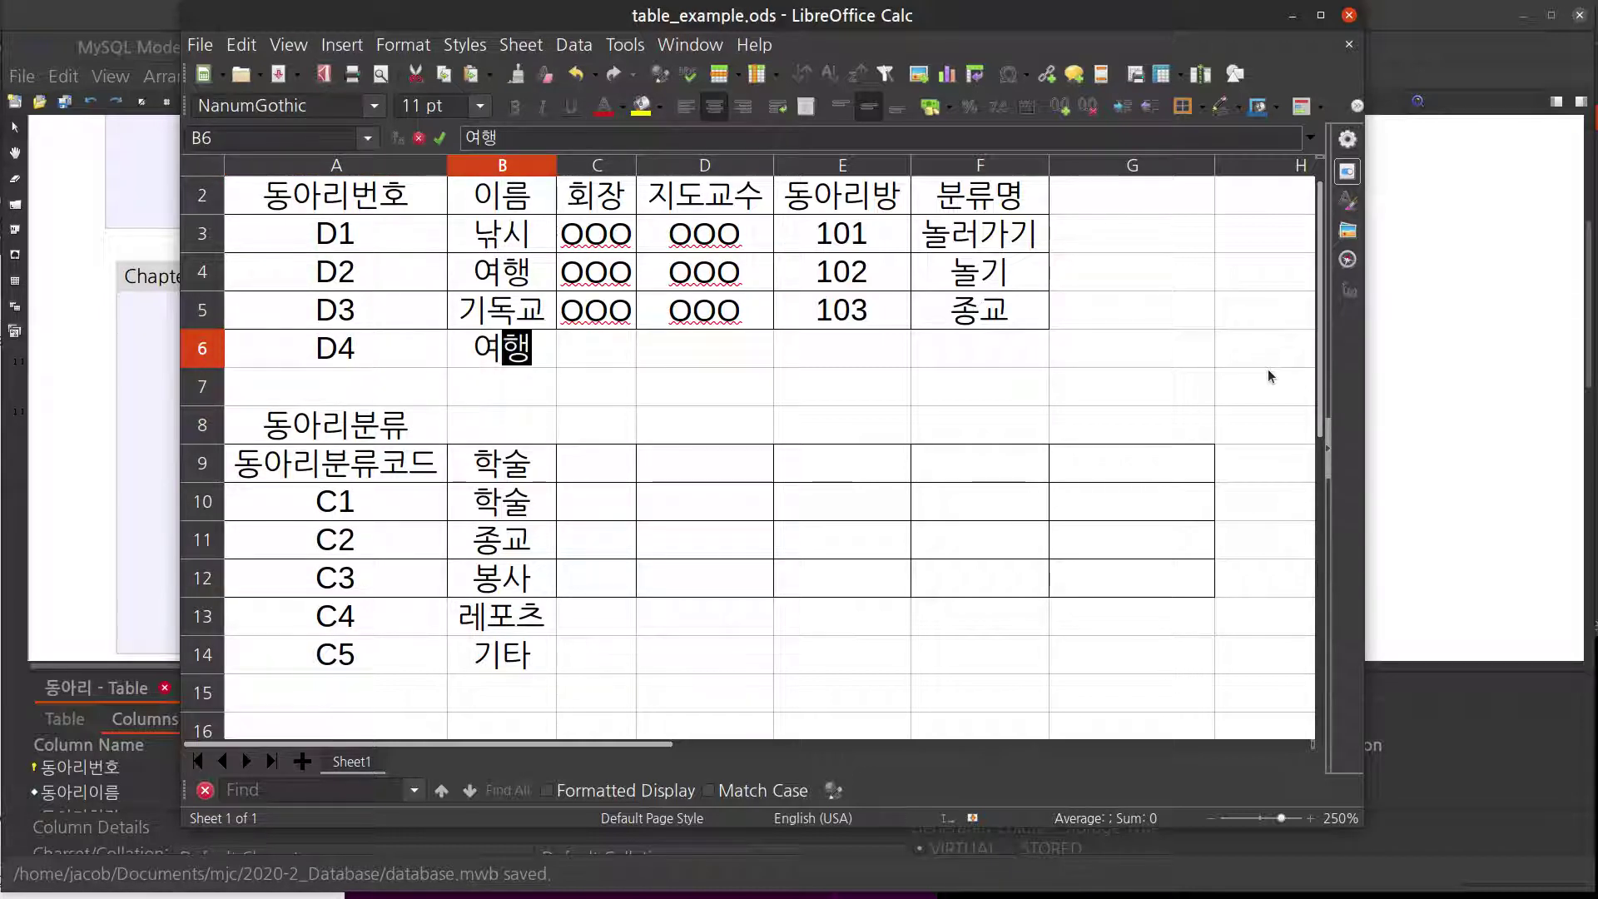
text(영어)
key(Return)
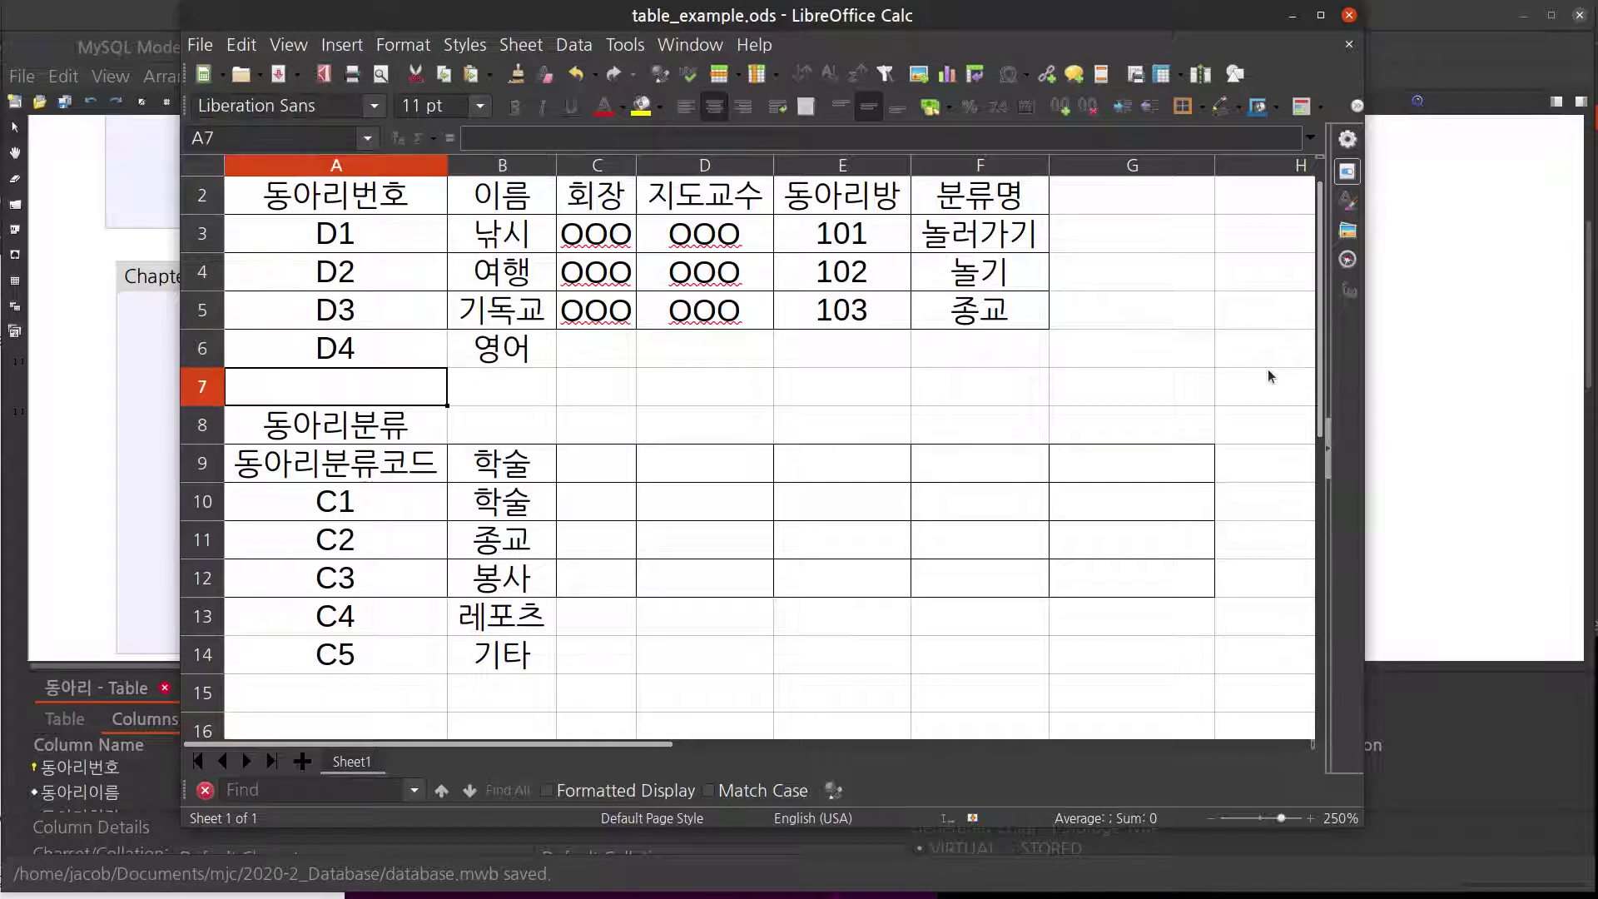
- Add another club row in row 7 with number D5 and the name 중국어
text(D5)
key(Tab)
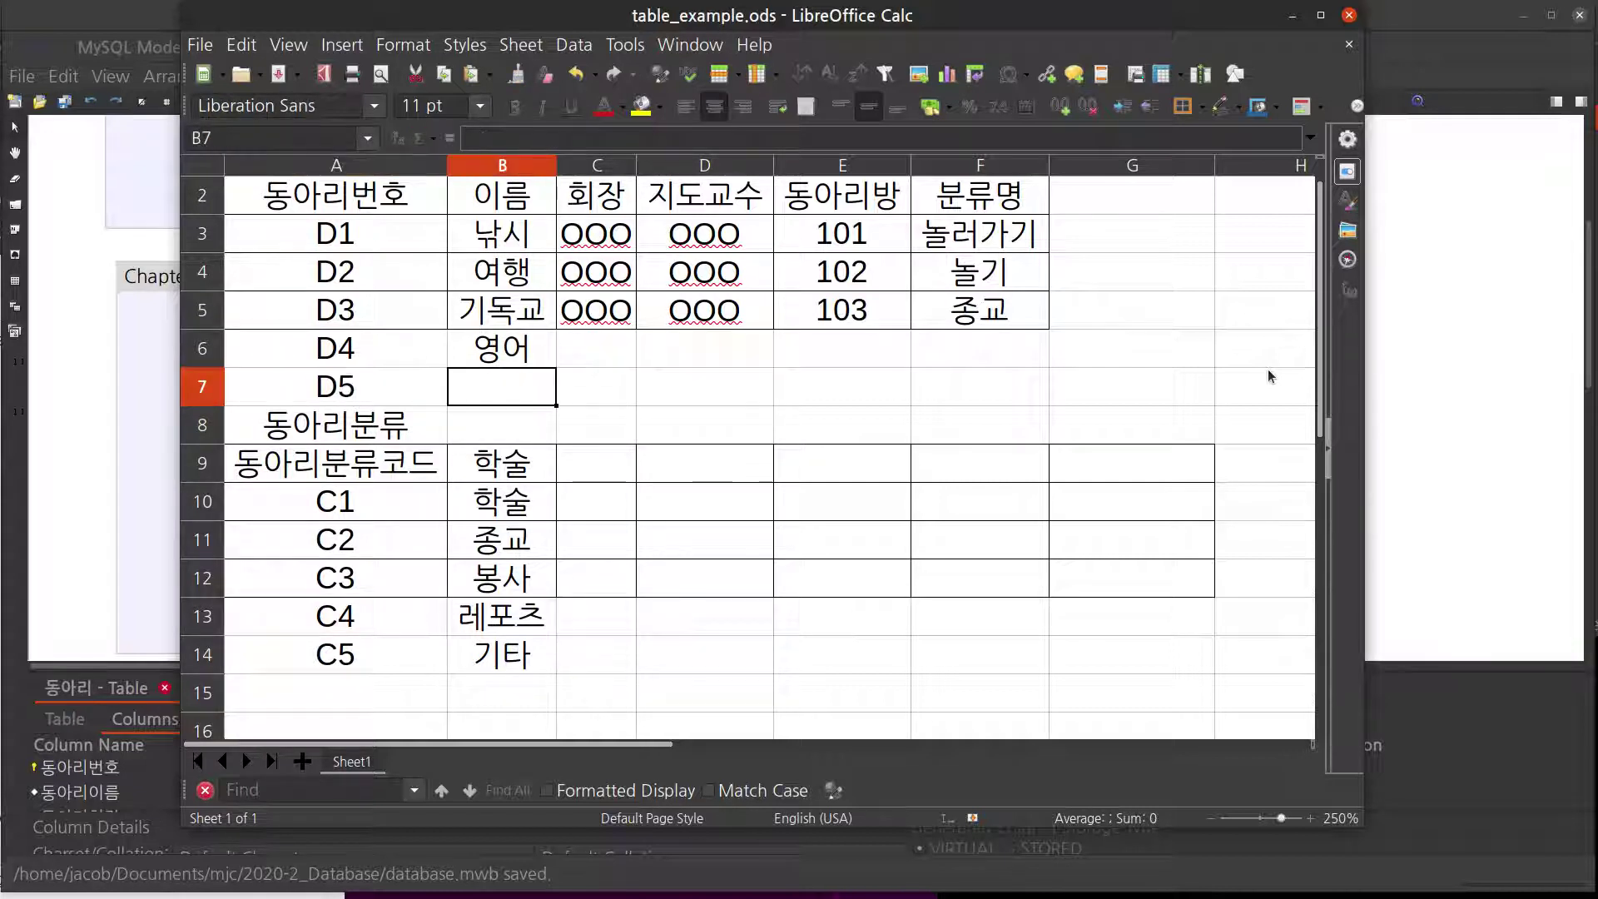
text(중국어)
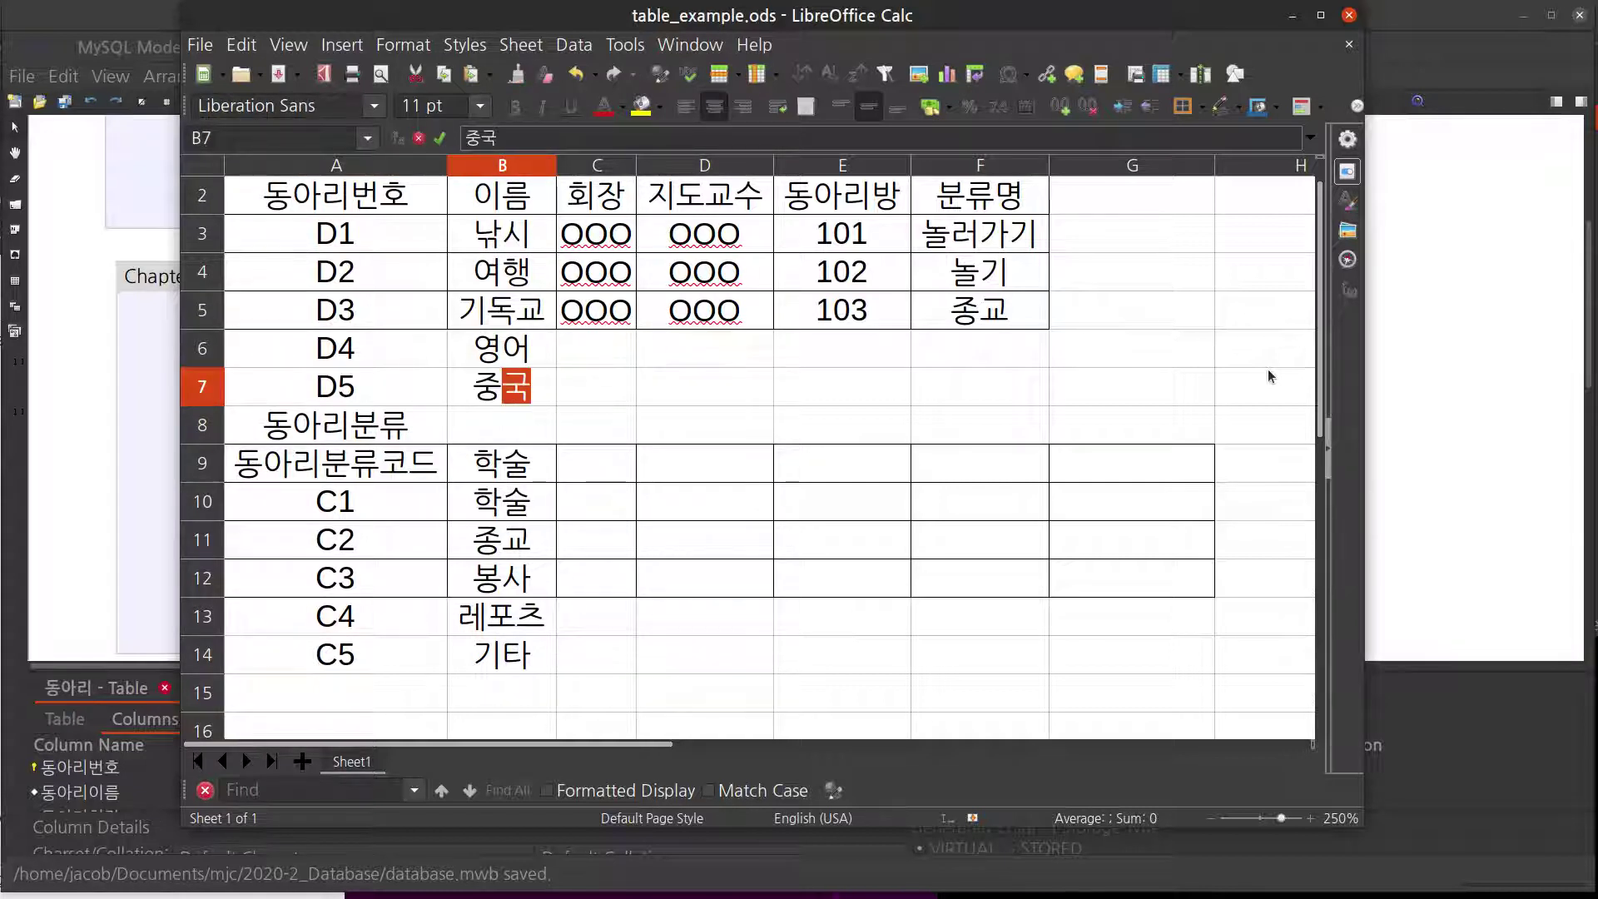
key(Tab)
- Enter 어학 as the 분류명 of club D4 and 어학공부 as that of club D5
key(Tab)
key(Tab)
key(Right)
key(Up)
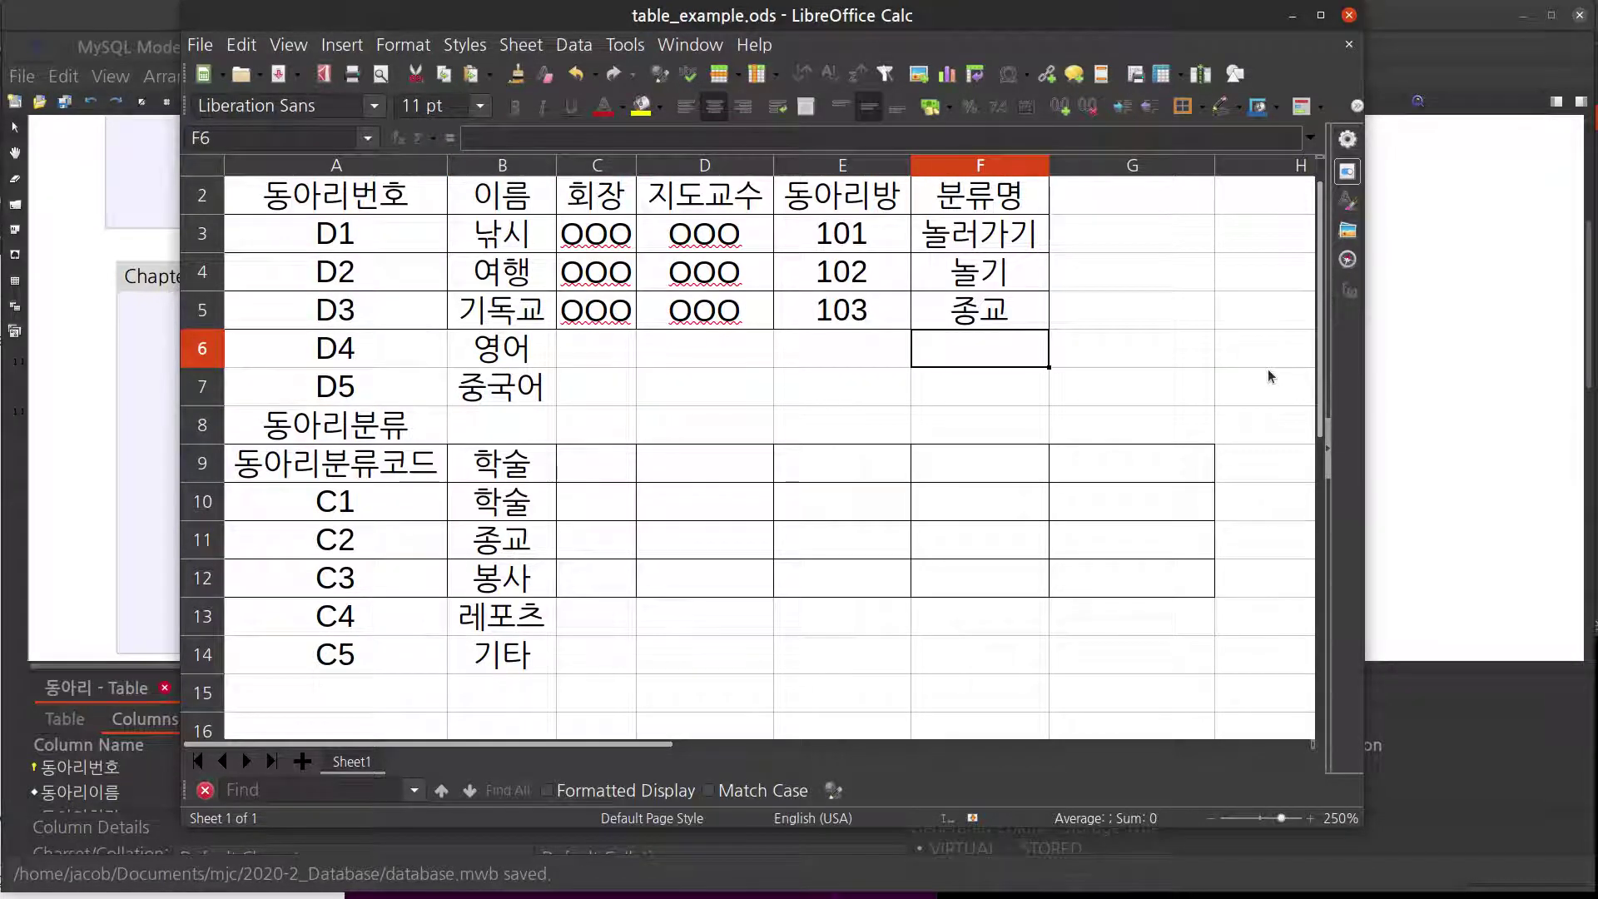
text(어학)
key(Return)
text(어학공부)
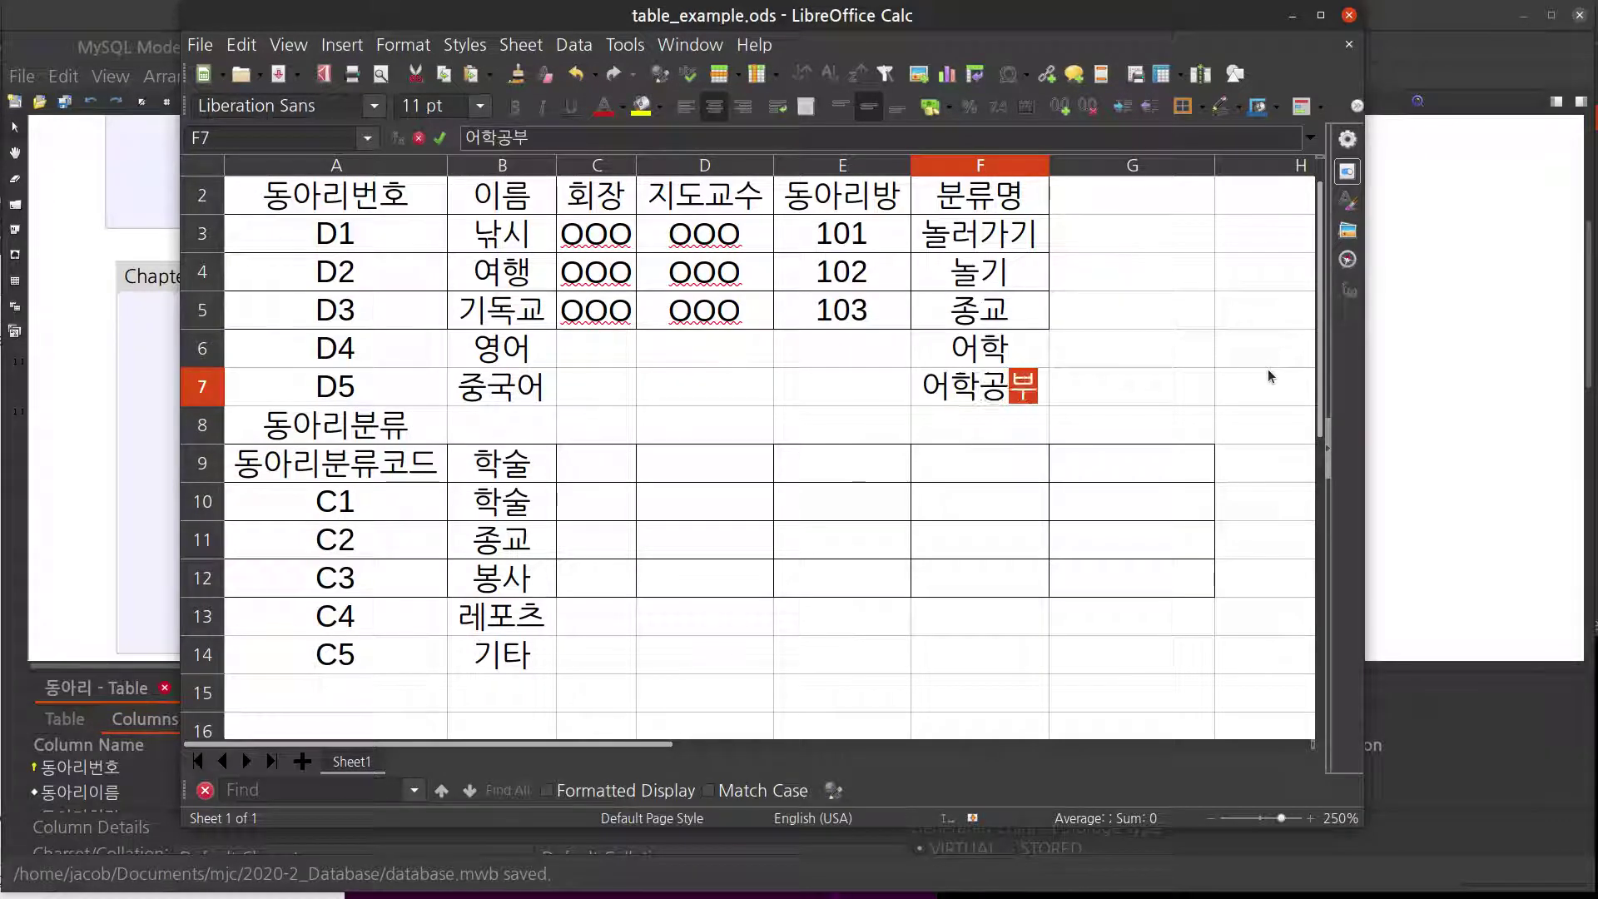
key(Return)
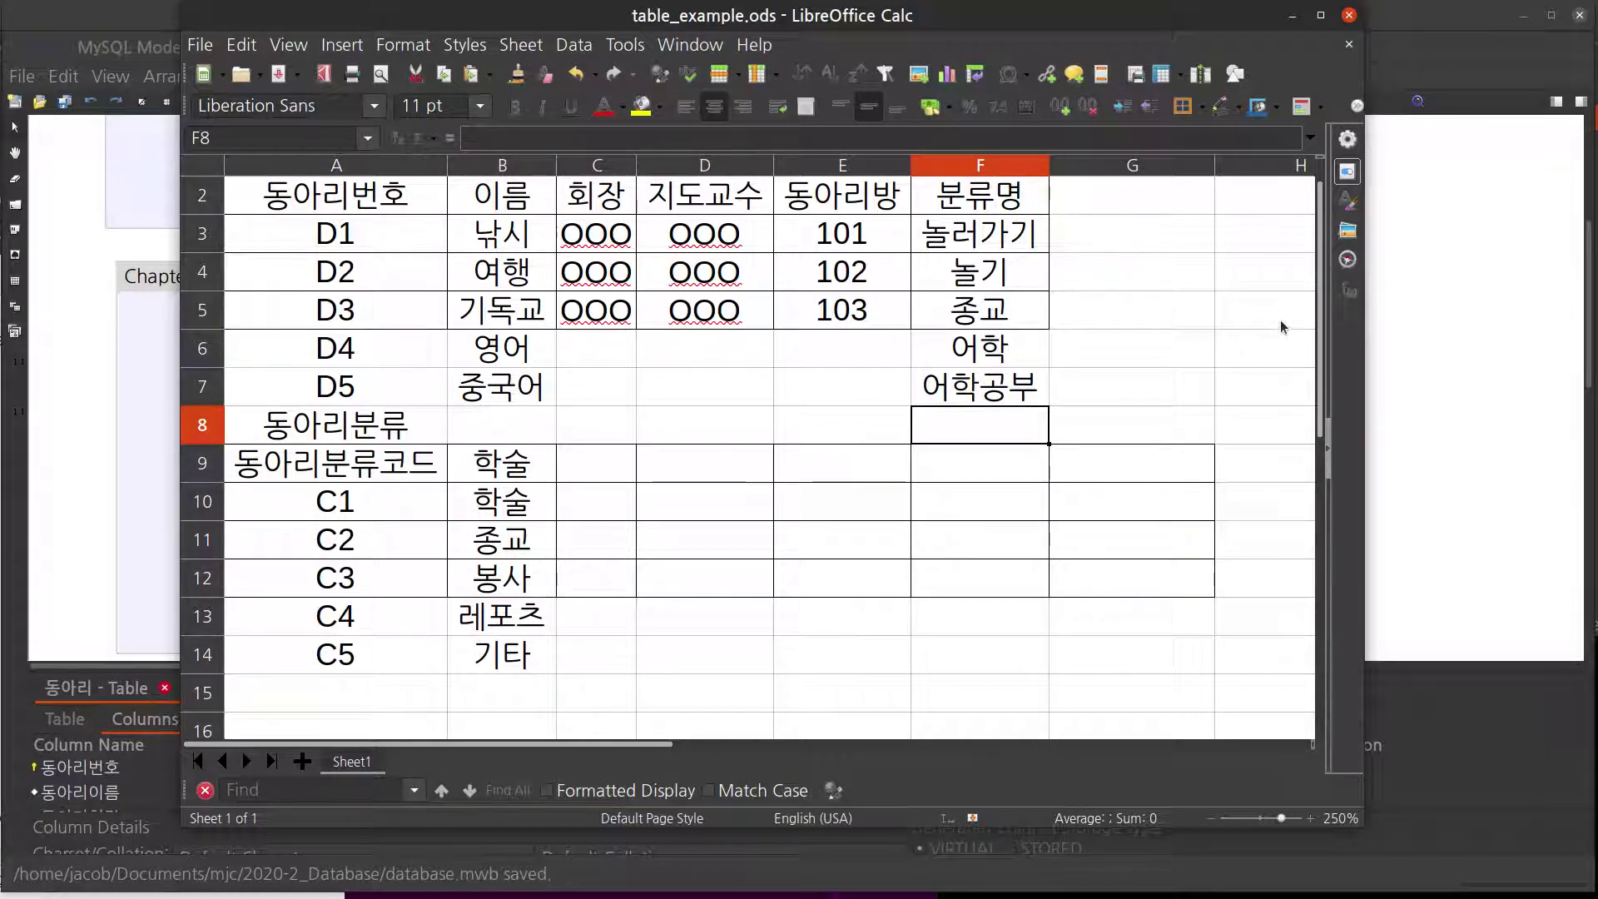
- Compare the 분류명 wording of clubs D1 and D2, and of clubs D4 and D5
click(1022, 242)
click(1020, 278)
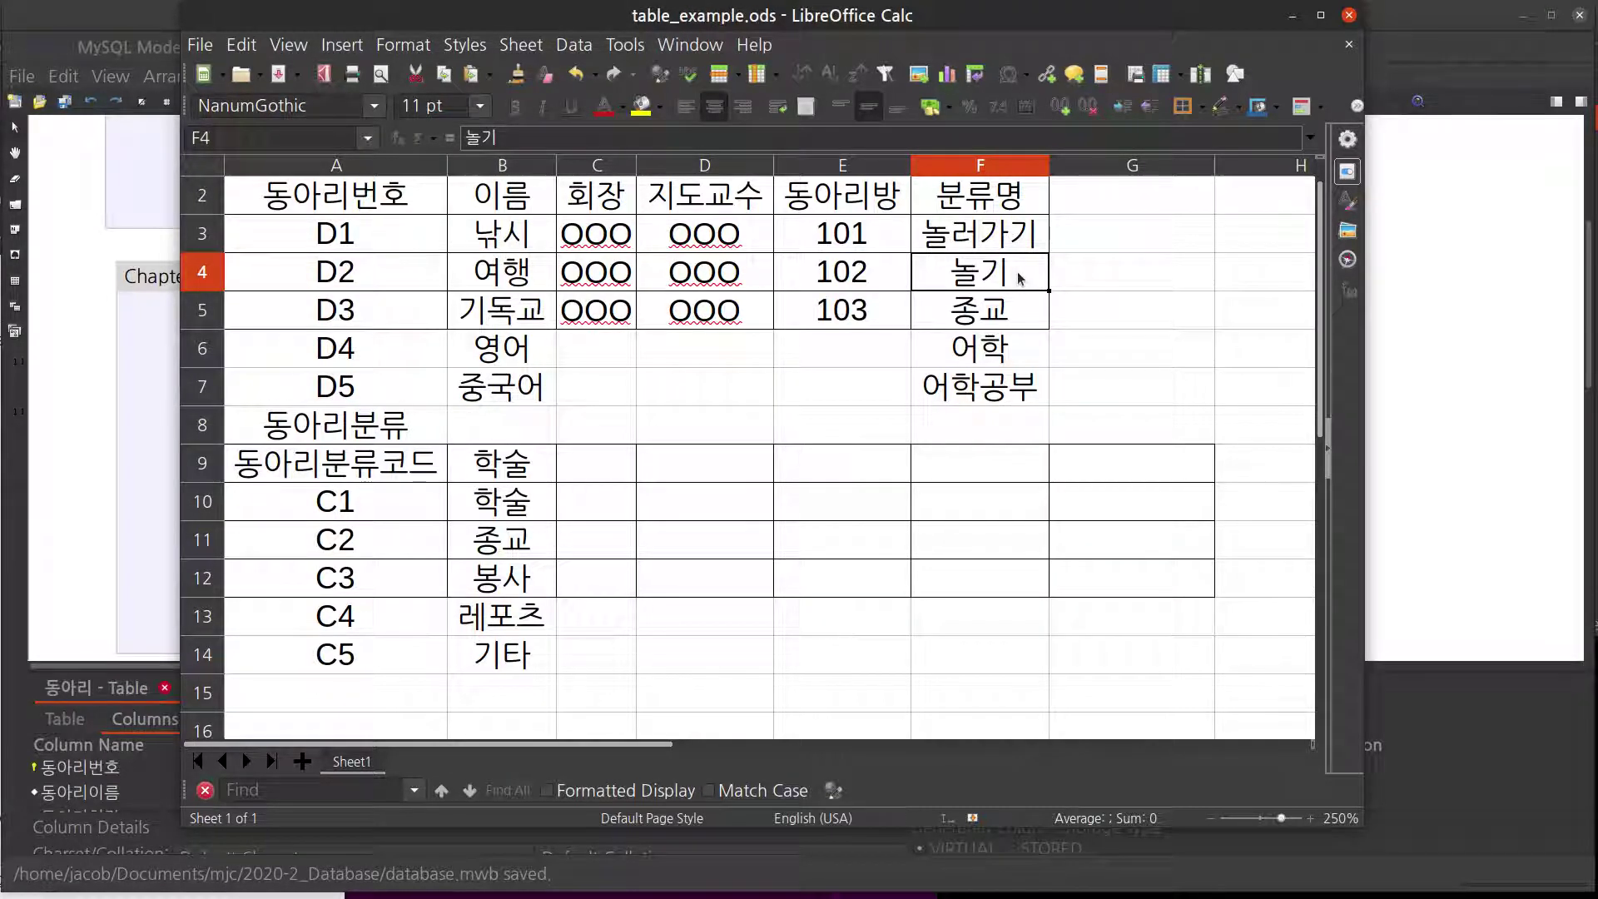
click(1007, 357)
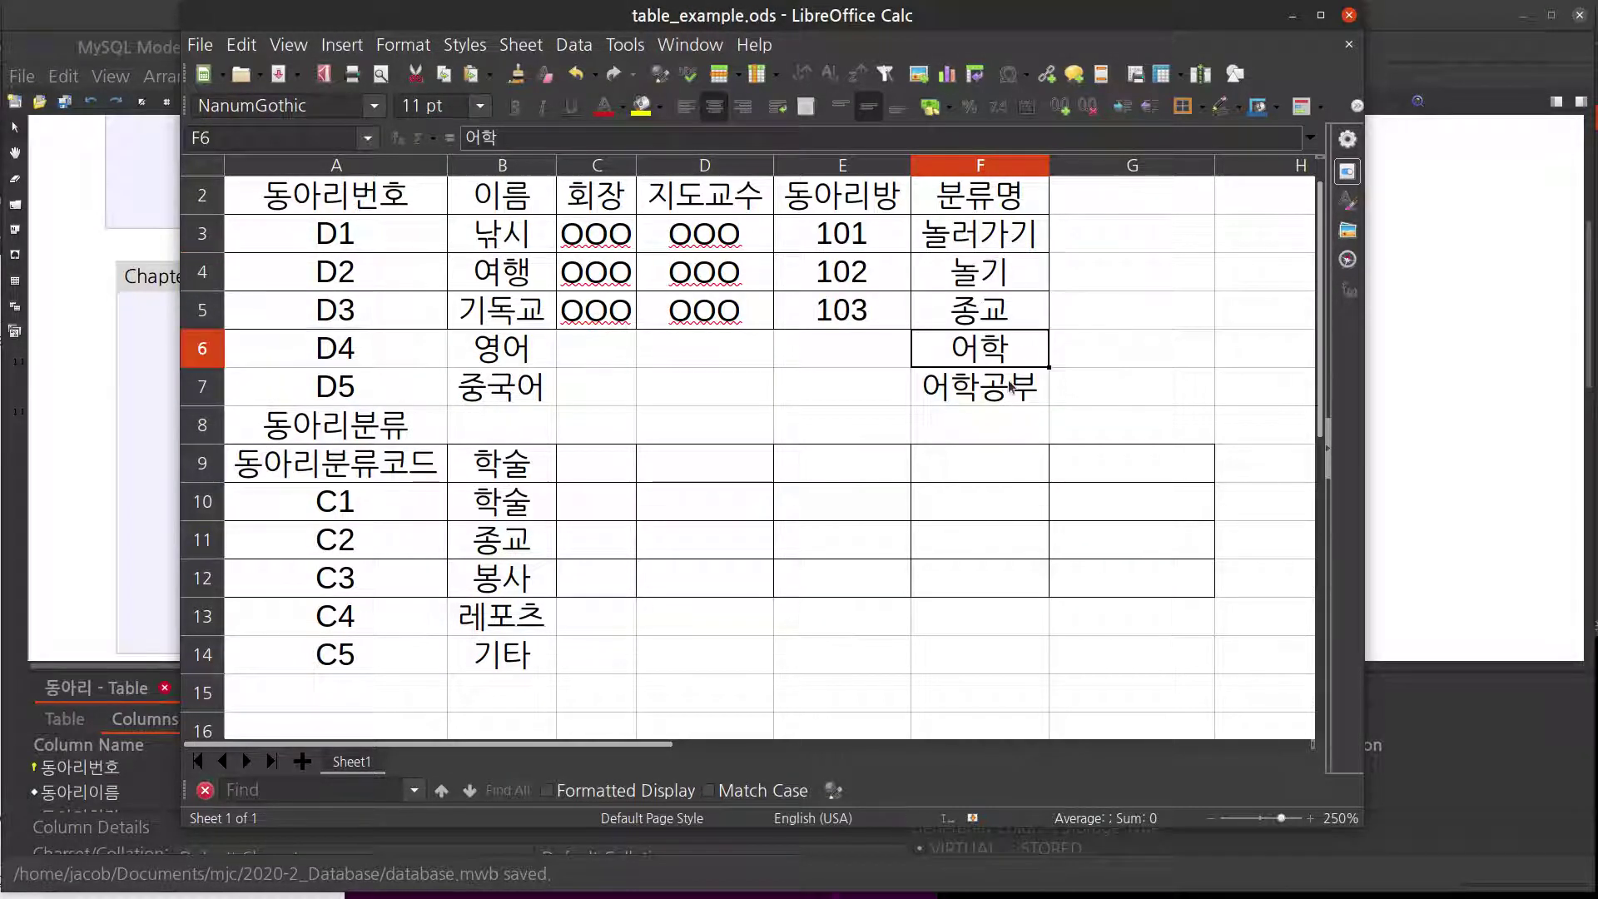
click(1011, 385)
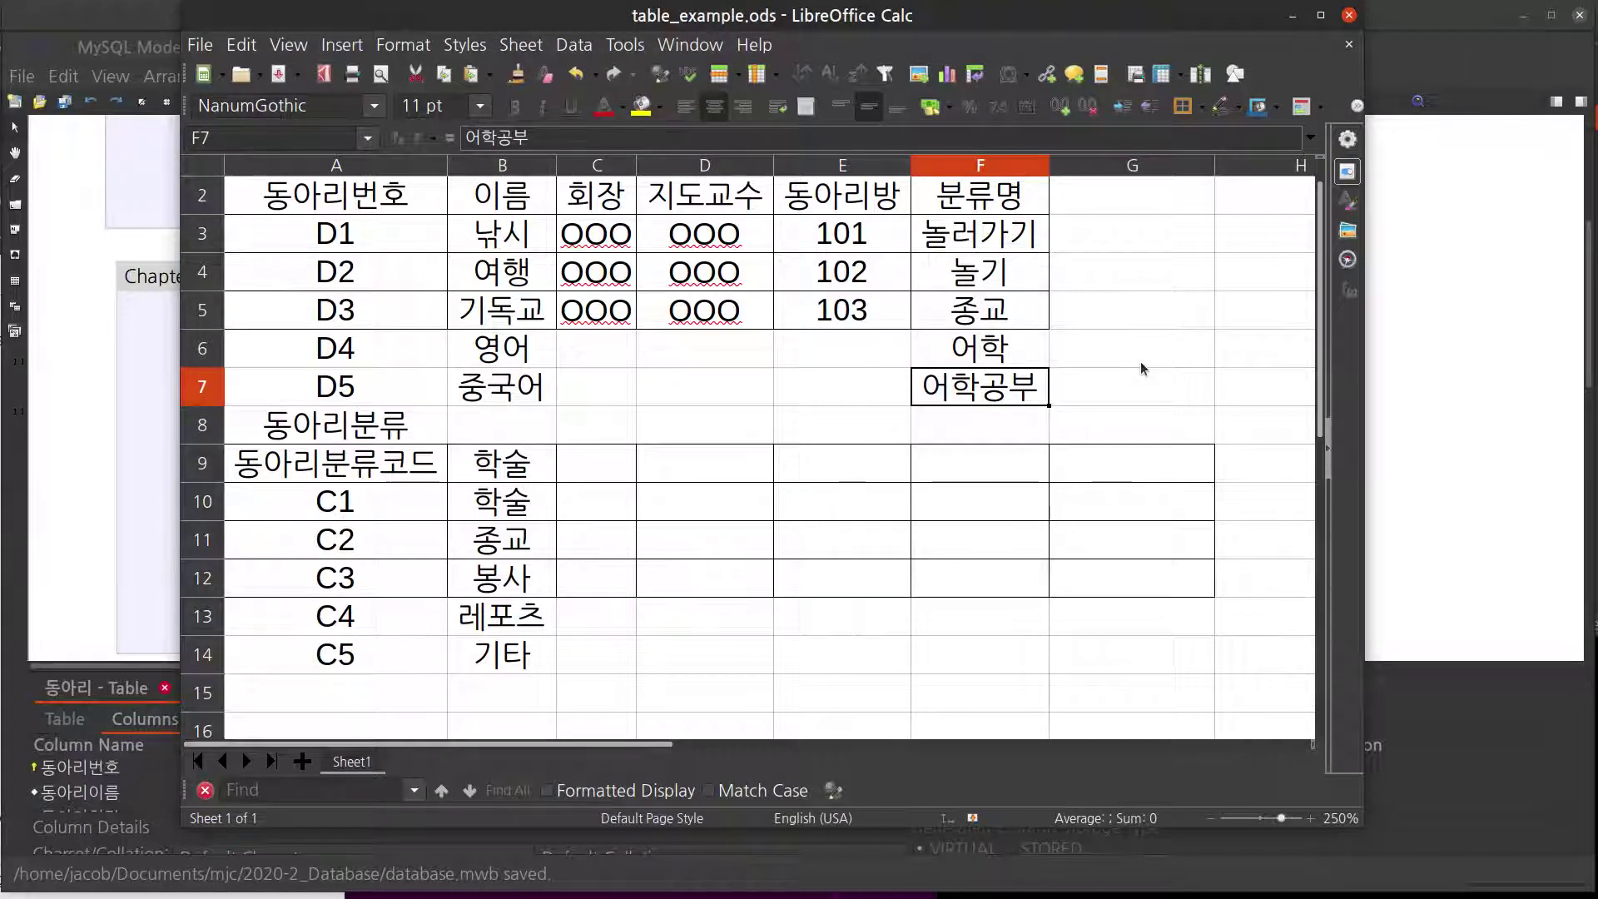
- Examine the 분류명 entries of clubs D1 to D5 for inconsistent wording
click(1024, 211)
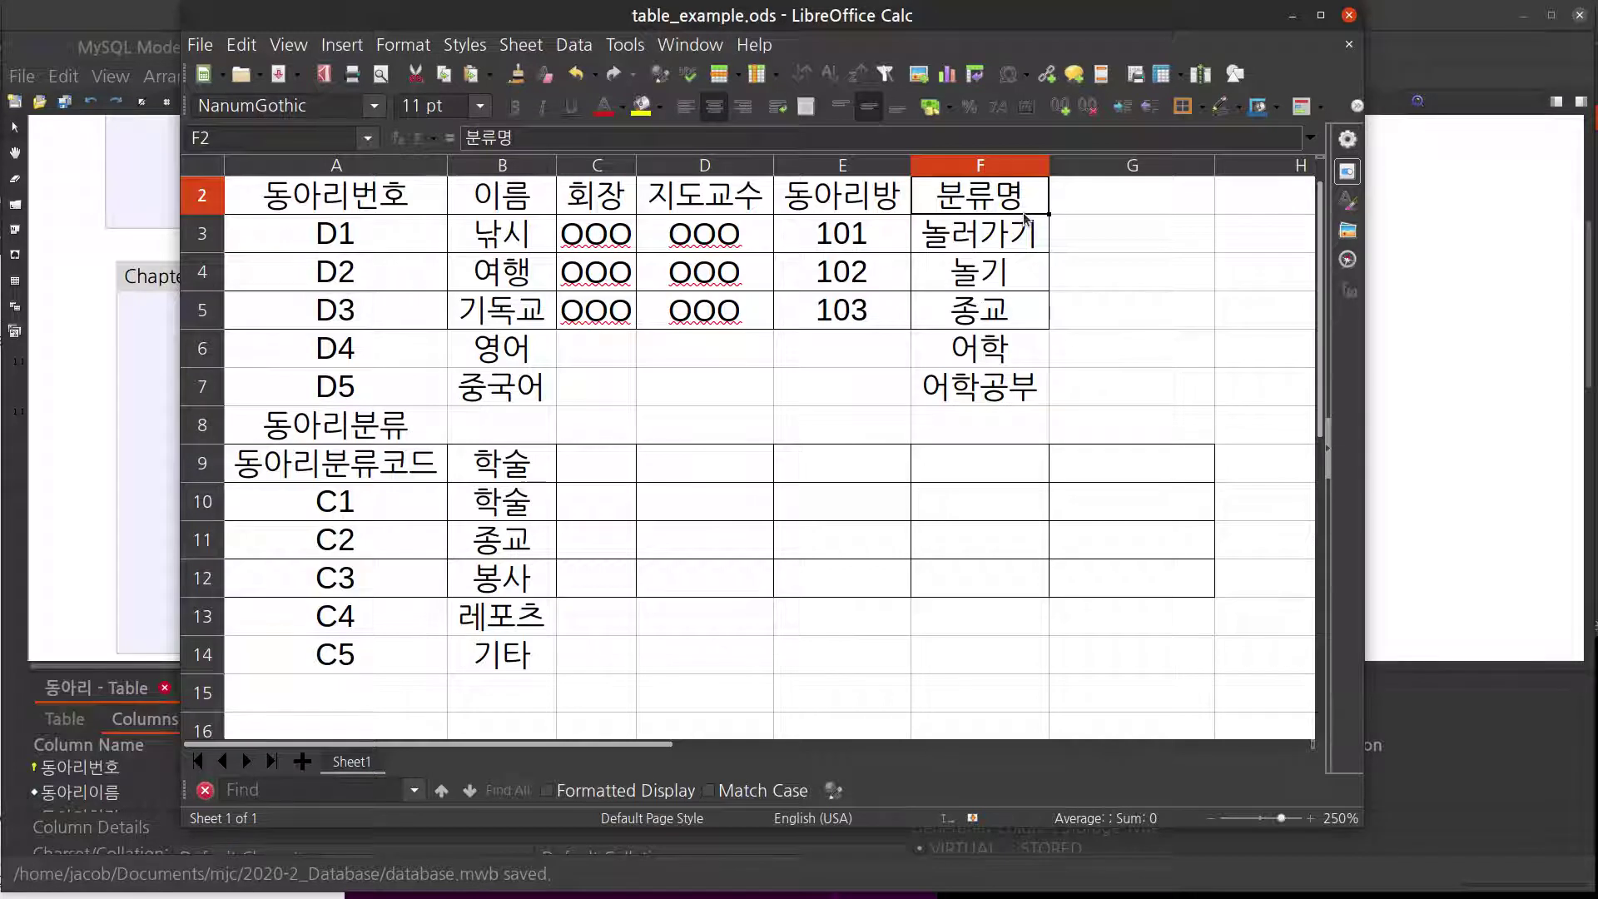
click(1005, 245)
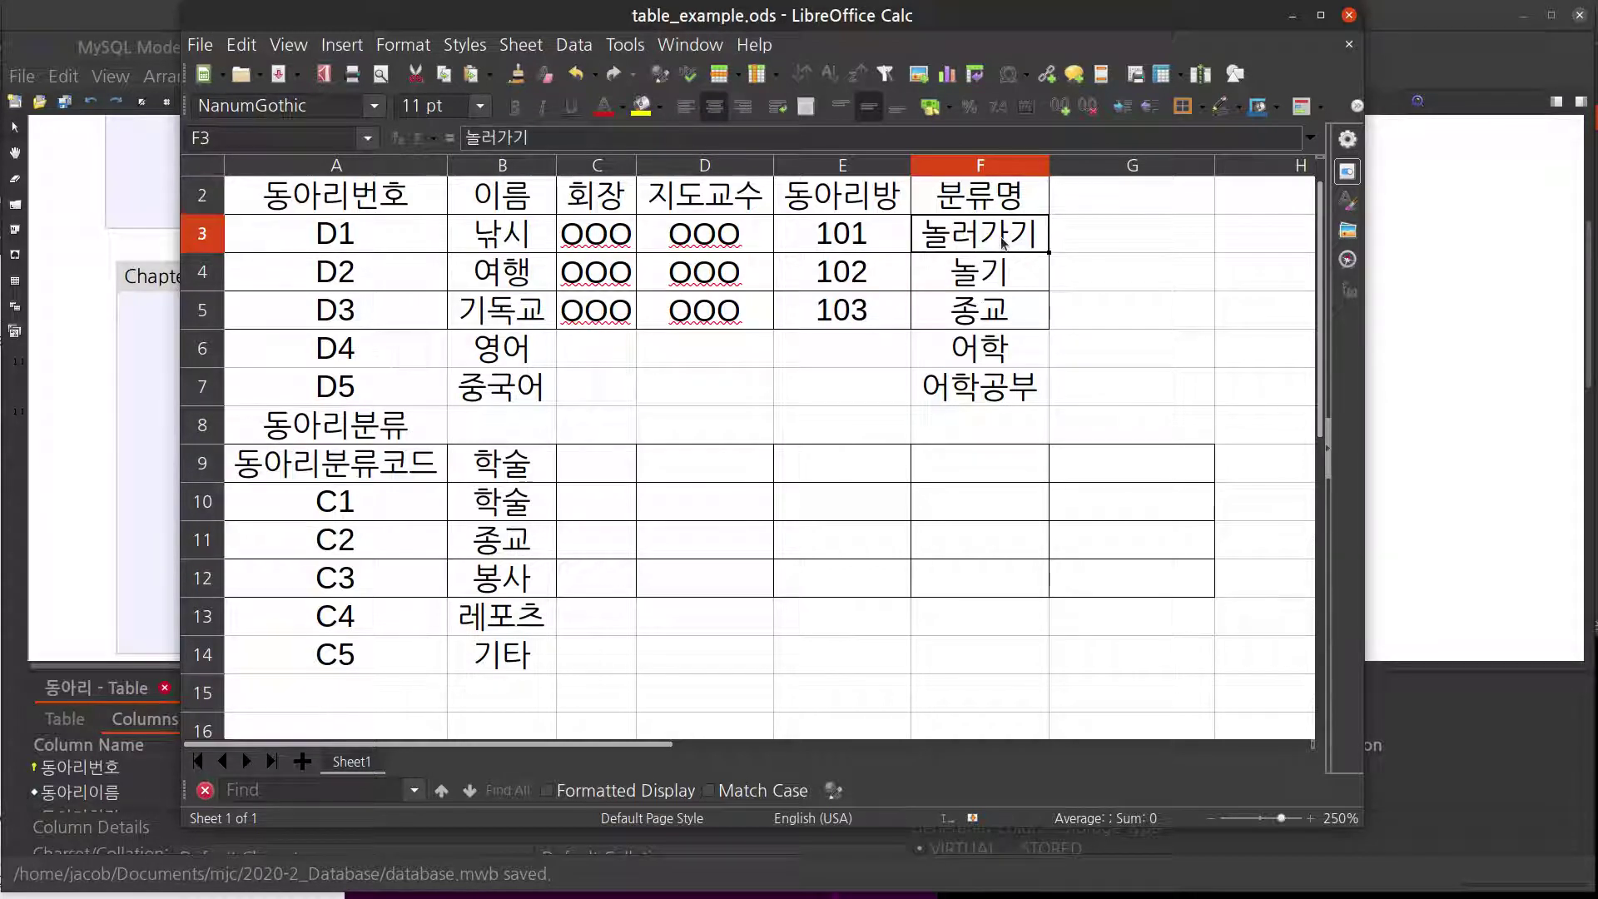
click(1003, 268)
click(996, 315)
click(991, 348)
click(998, 396)
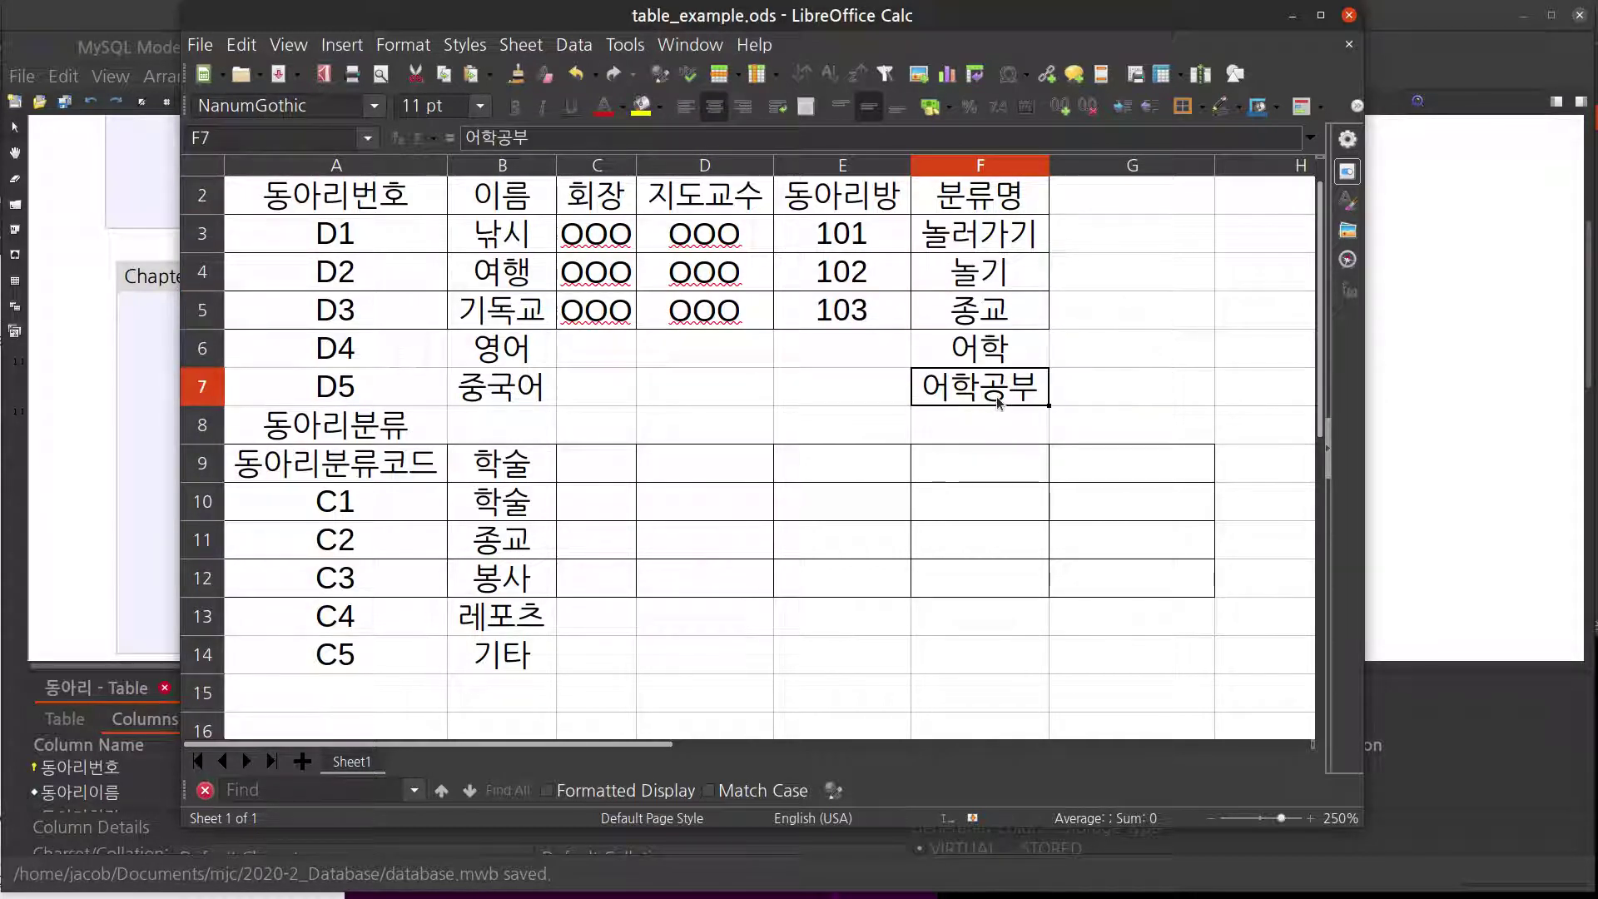
click(988, 236)
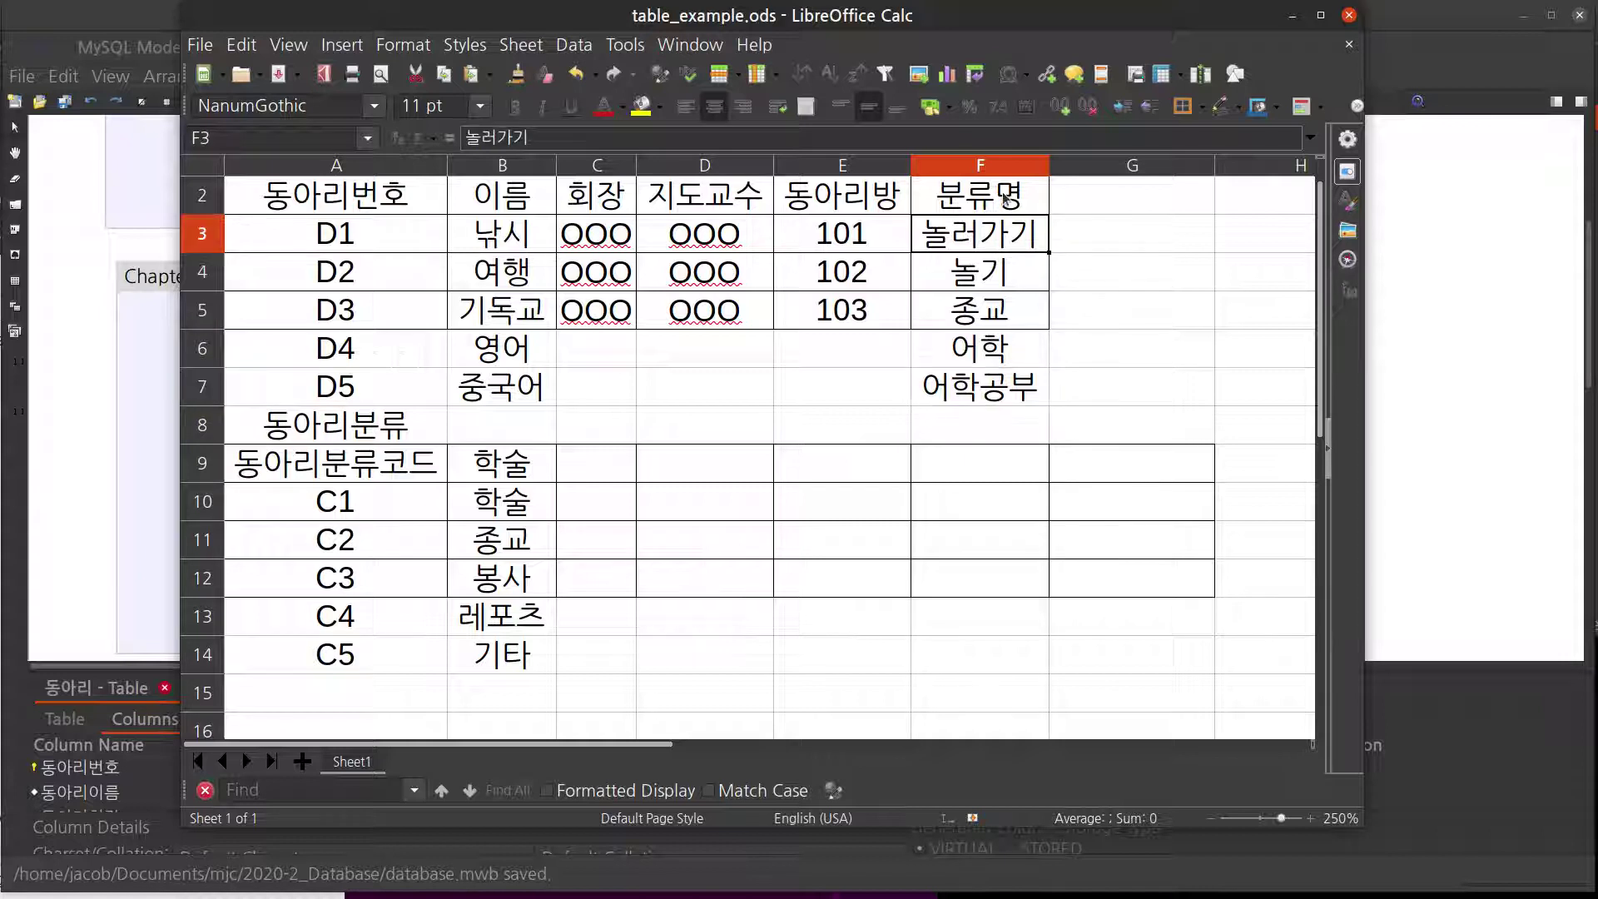
click(1007, 200)
click(1000, 233)
click(1003, 273)
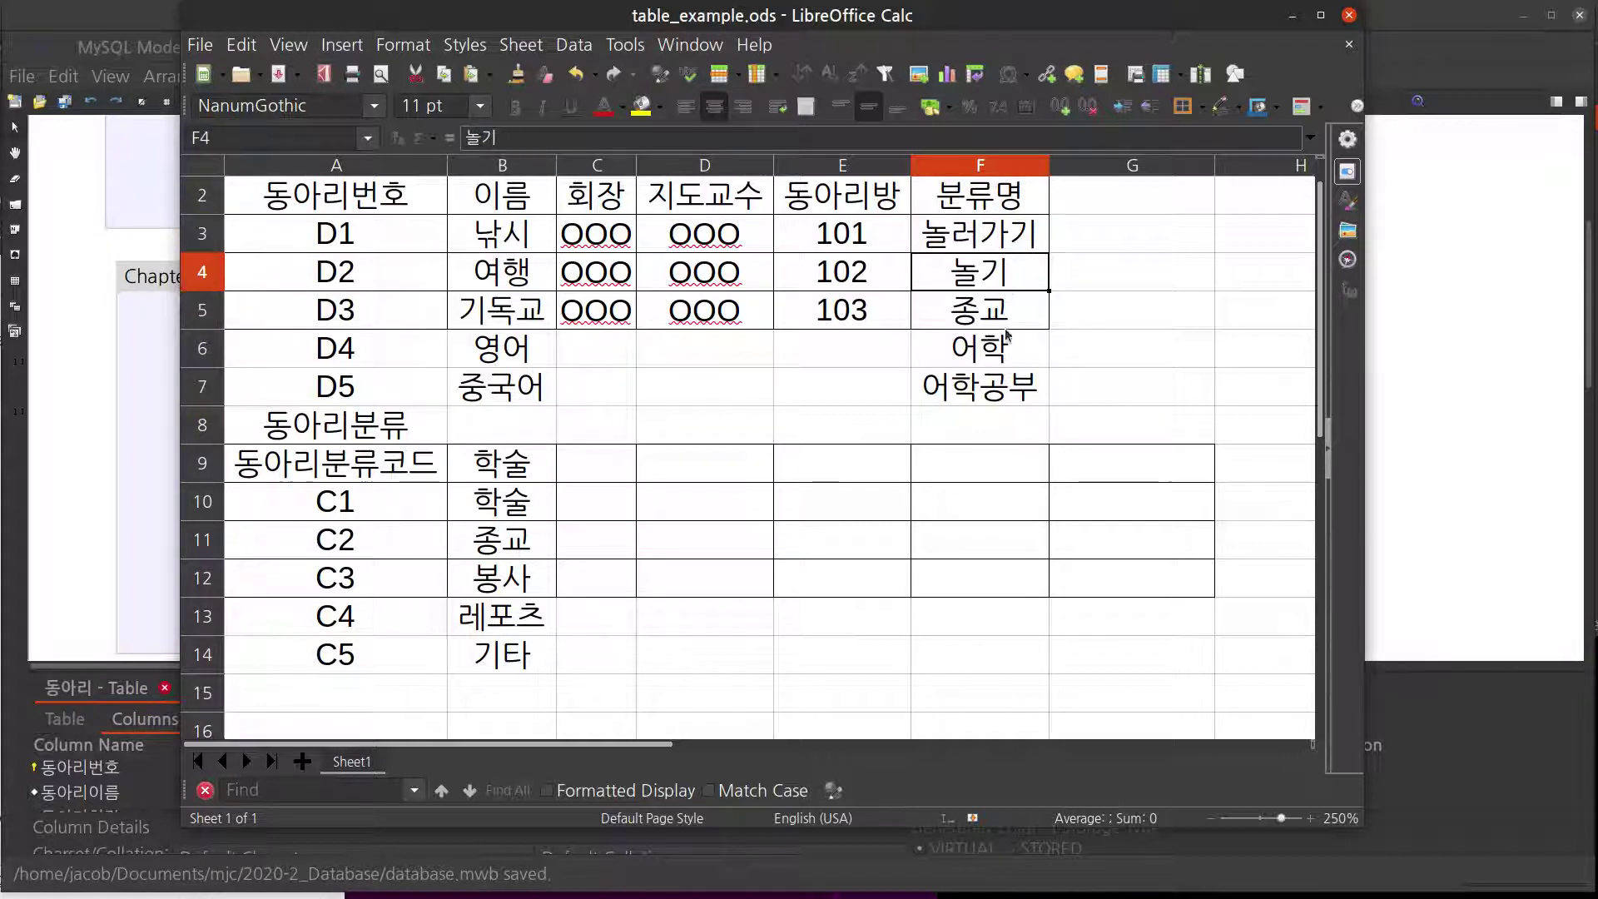
click(1007, 309)
click(1019, 420)
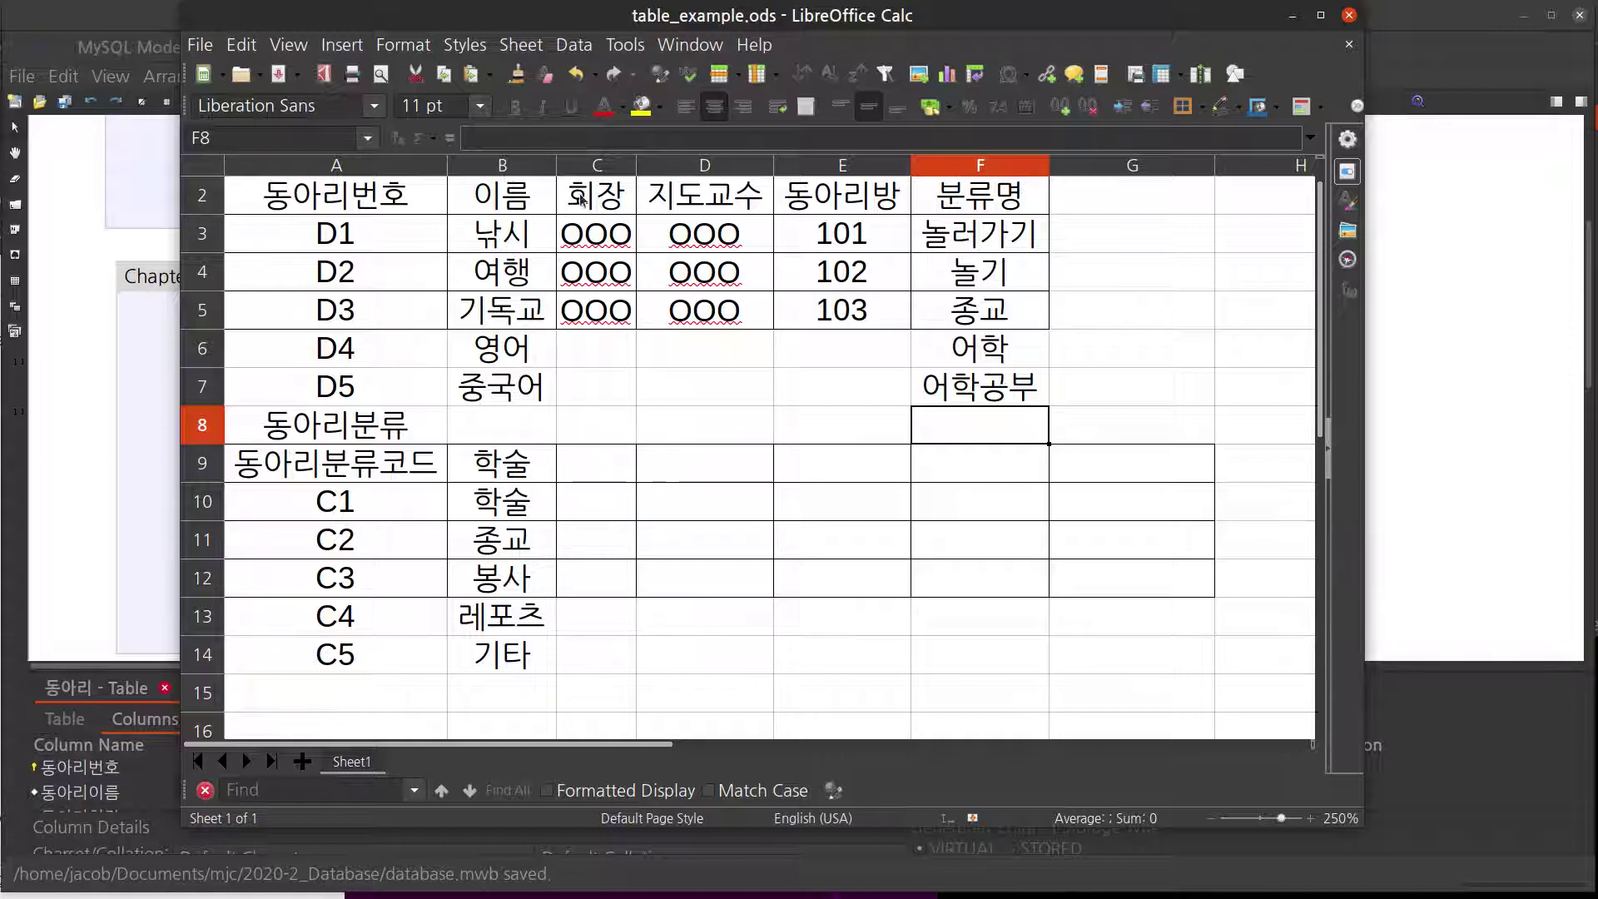
click(957, 239)
click(965, 270)
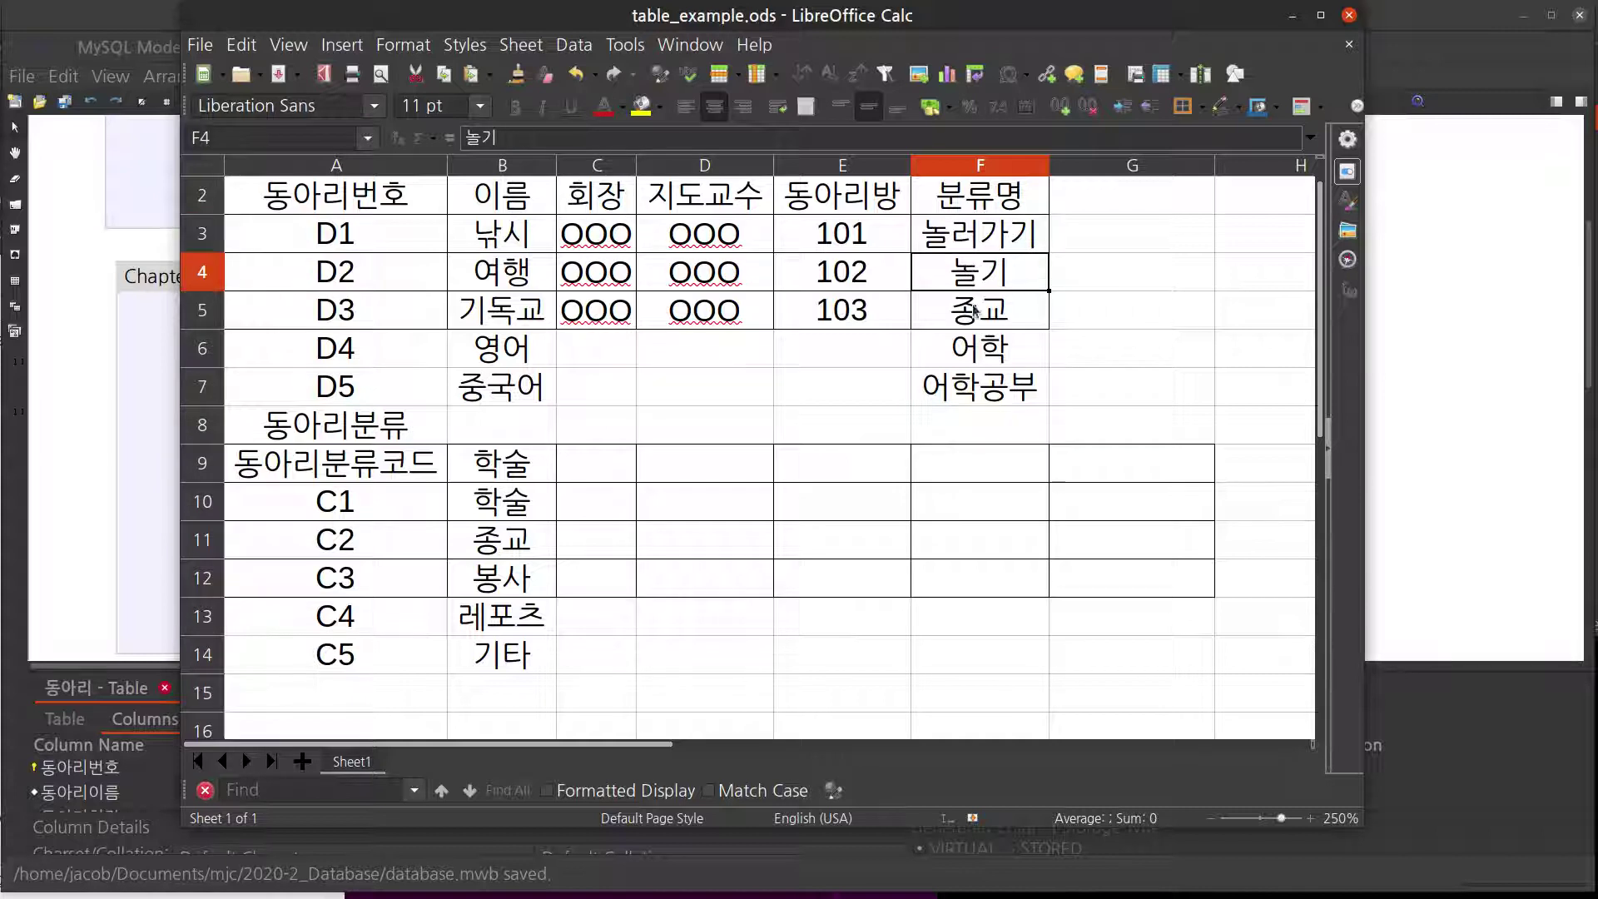
click(975, 312)
click(982, 350)
click(990, 396)
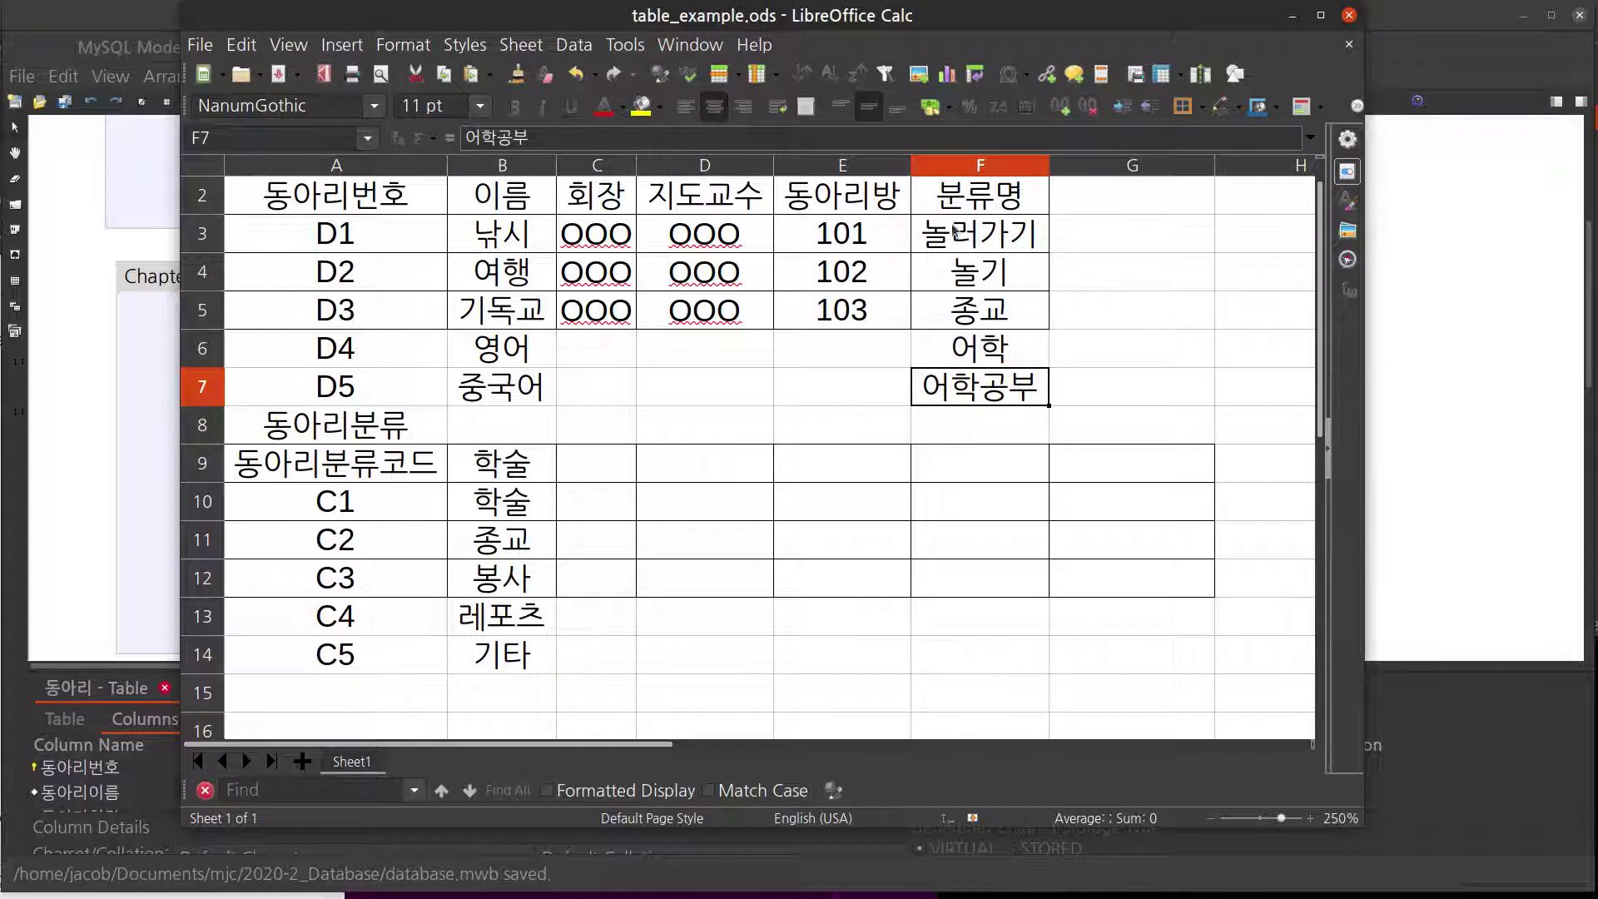
- Set the 분류명 of club D2 to 놀러 가기, spaced differently from D1's entry
click(999, 252)
click(990, 280)
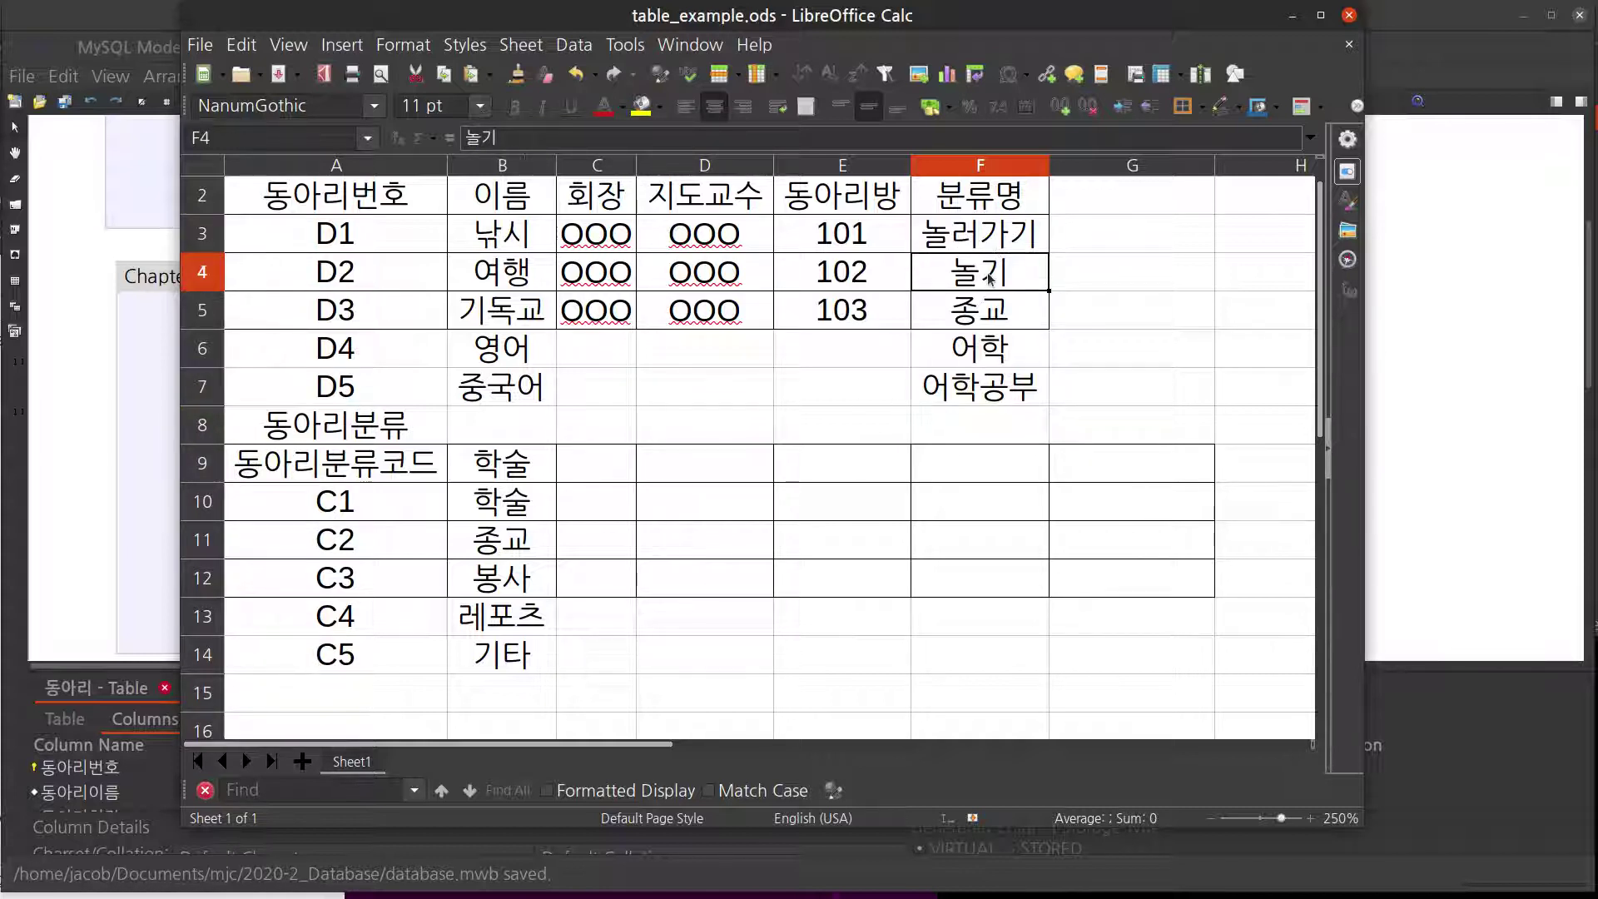
text(놀러 )
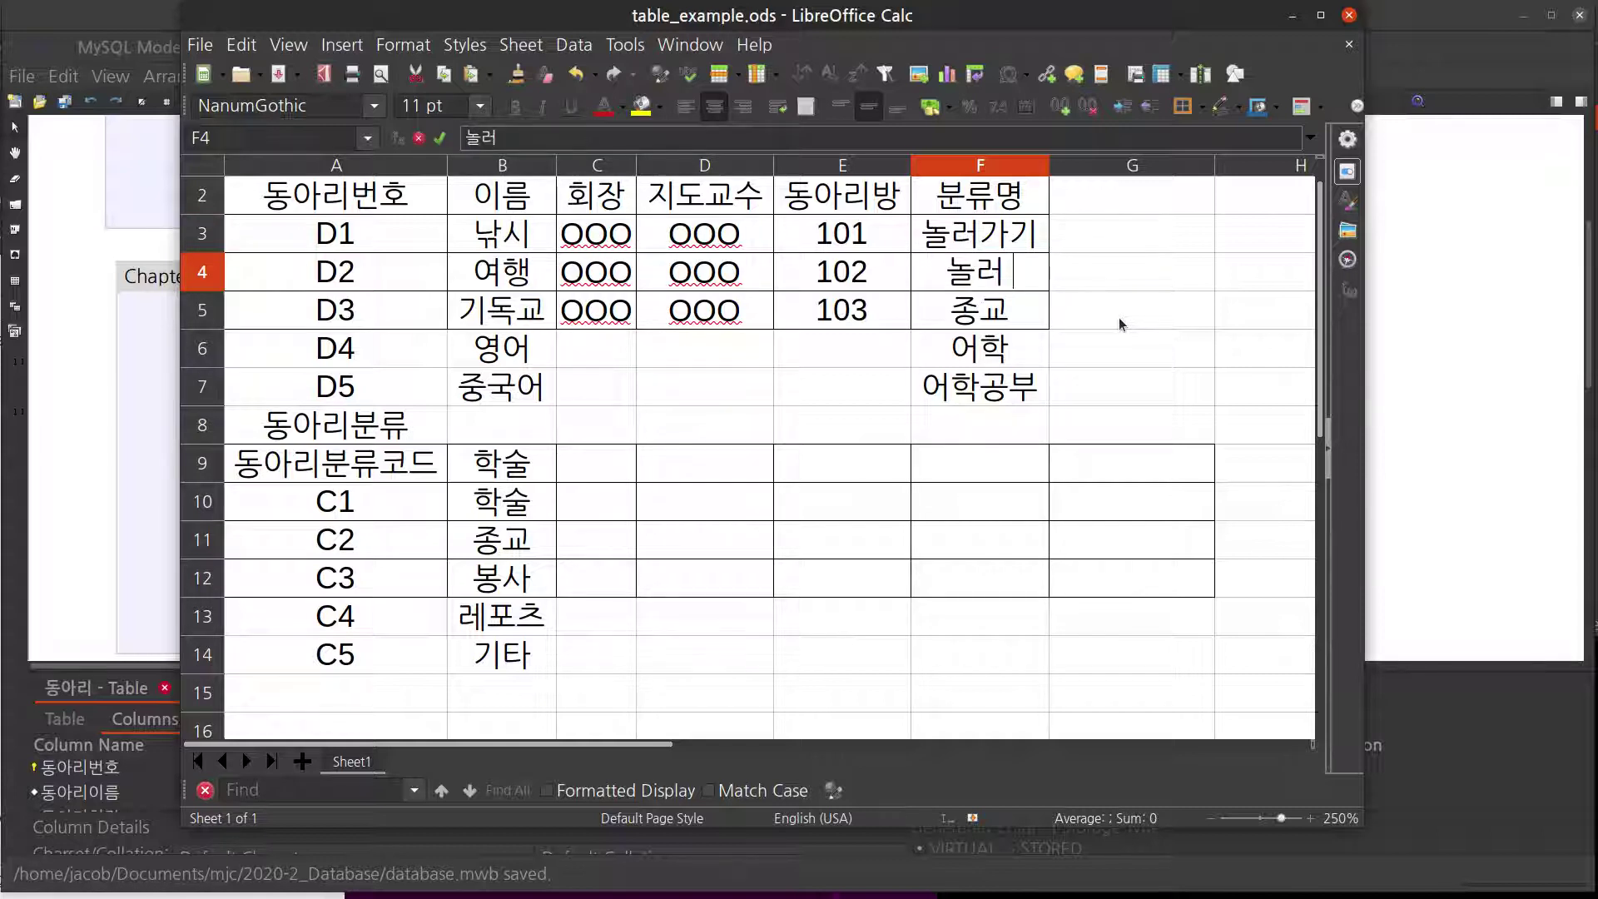
text(가기)
key(Return)
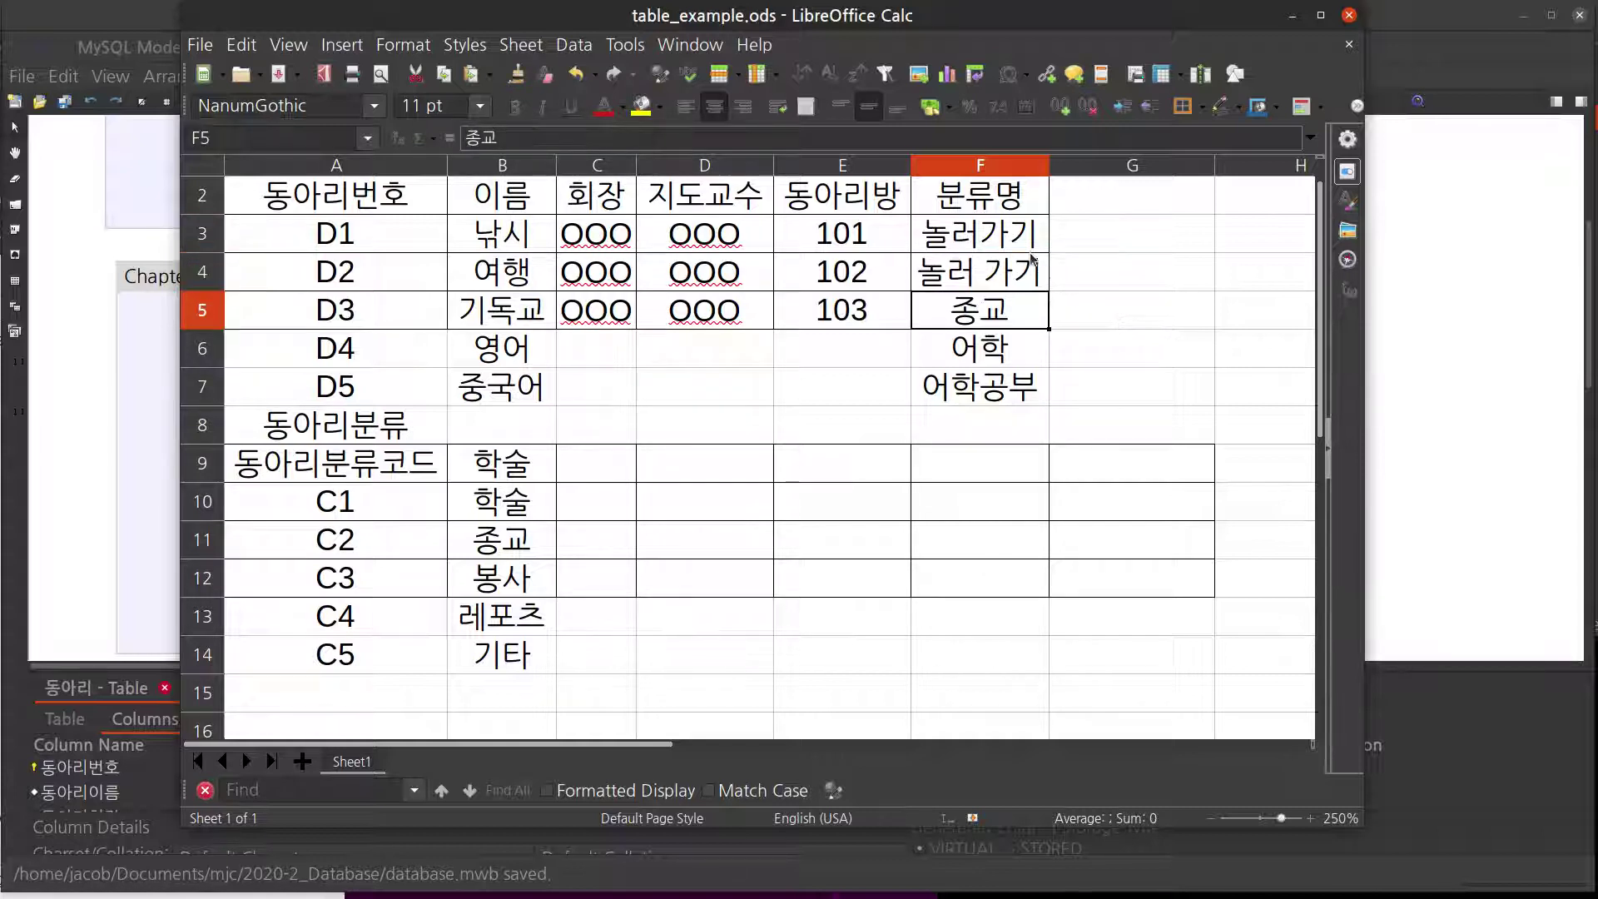
click(991, 277)
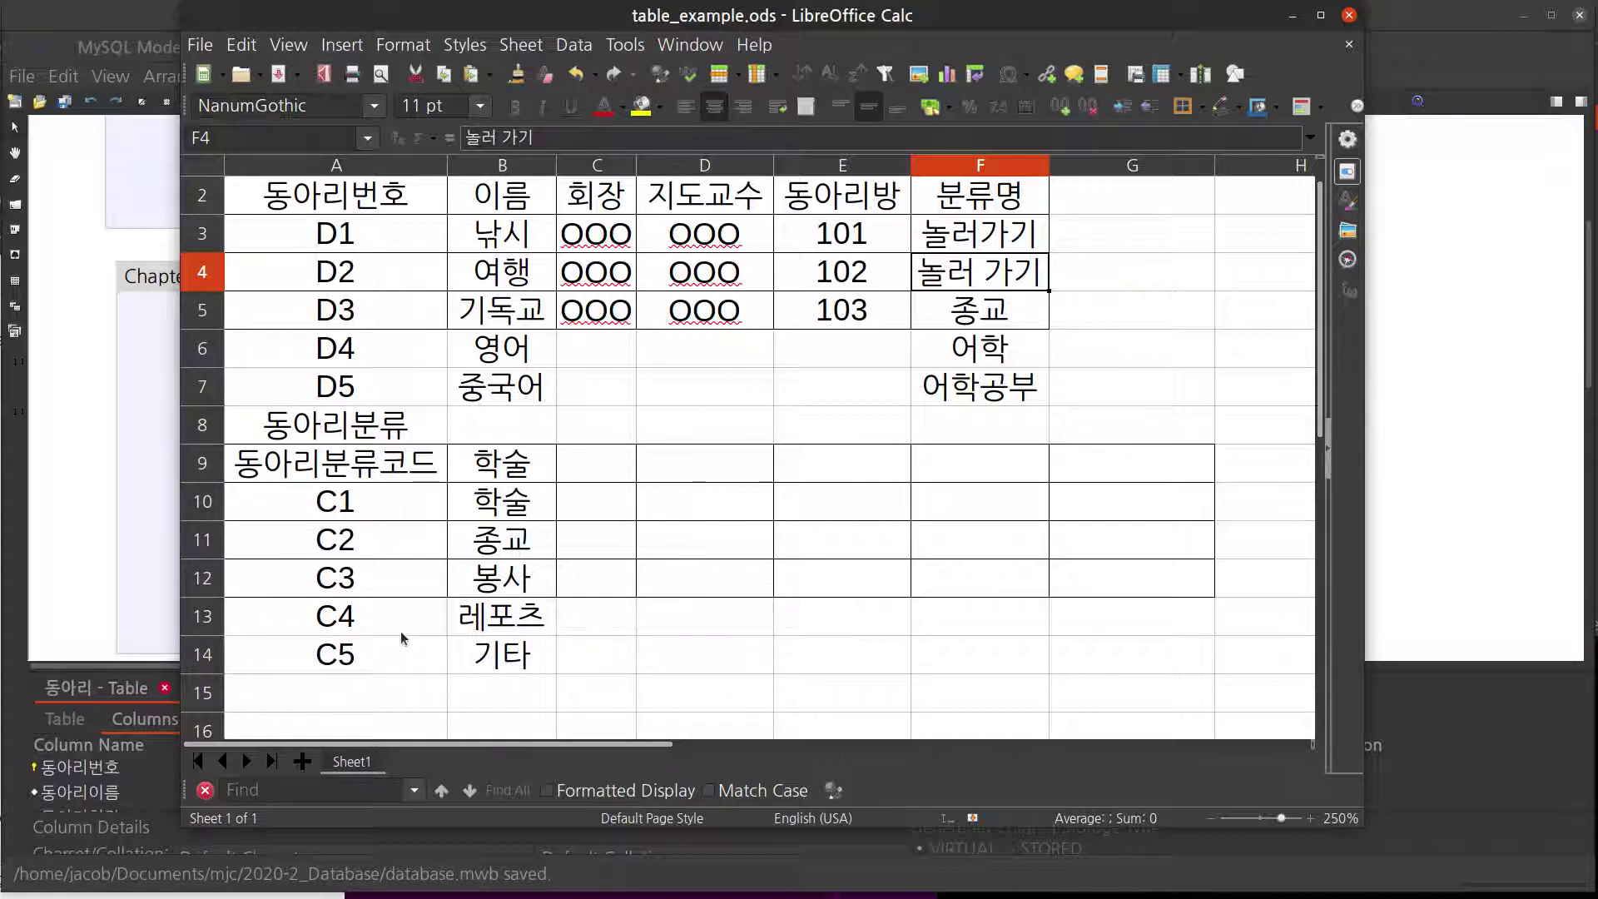
- Replace the 분류명 entries of clubs D1, D2 and D3 with the codes C1, C4 and C2
click(985, 245)
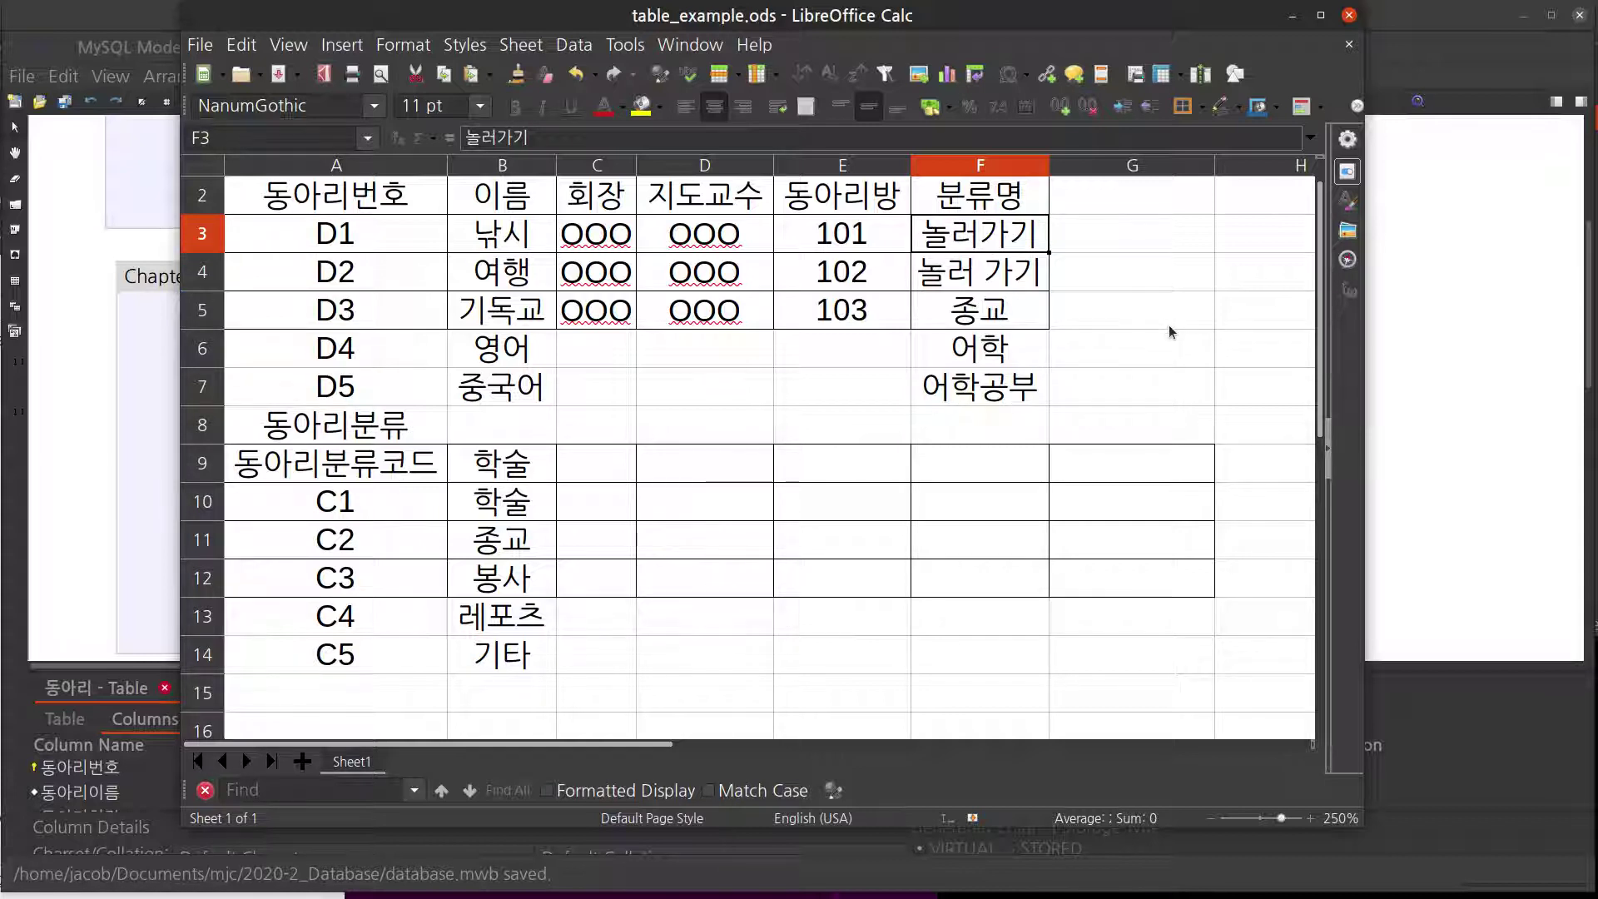
text(ㅊ)
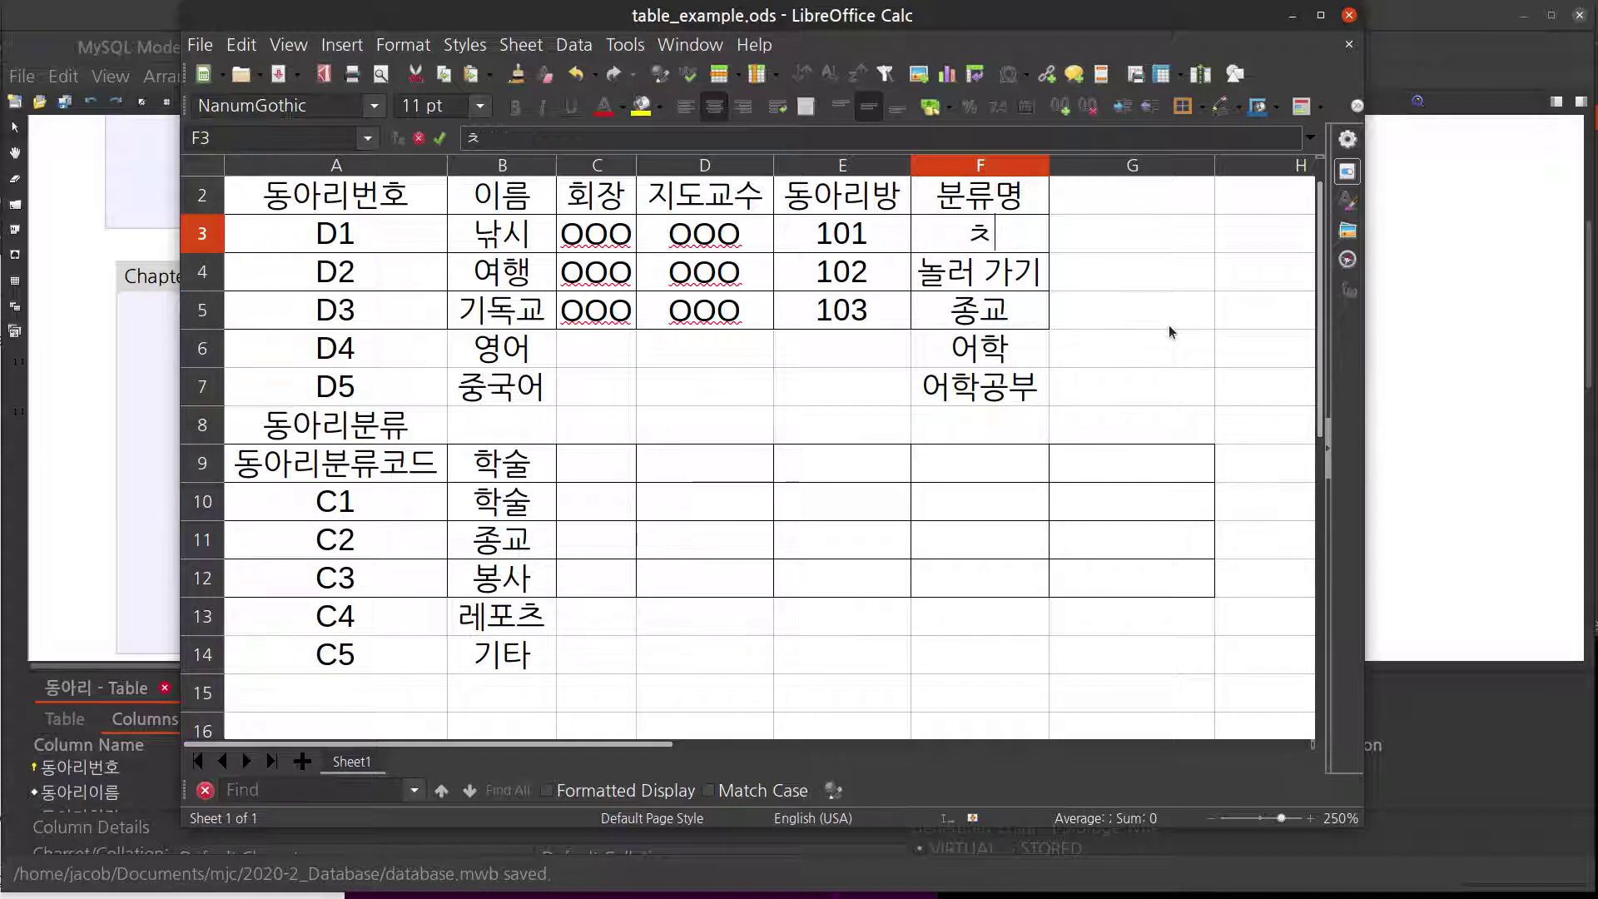
key(BackSpace)
text(C1)
key(Return)
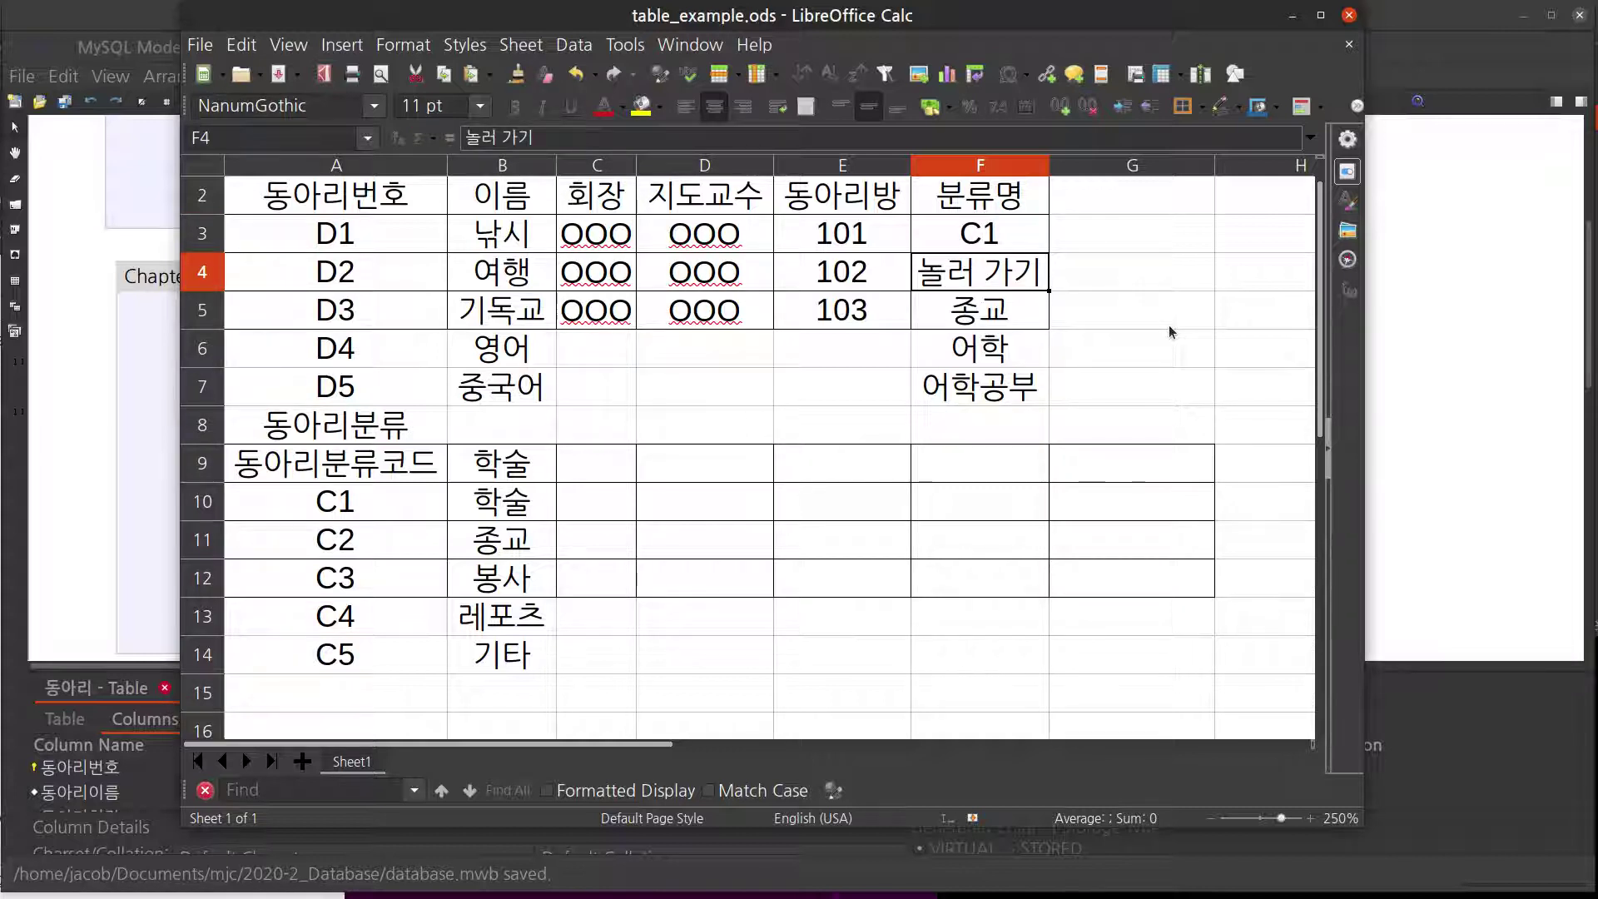
text(C4)
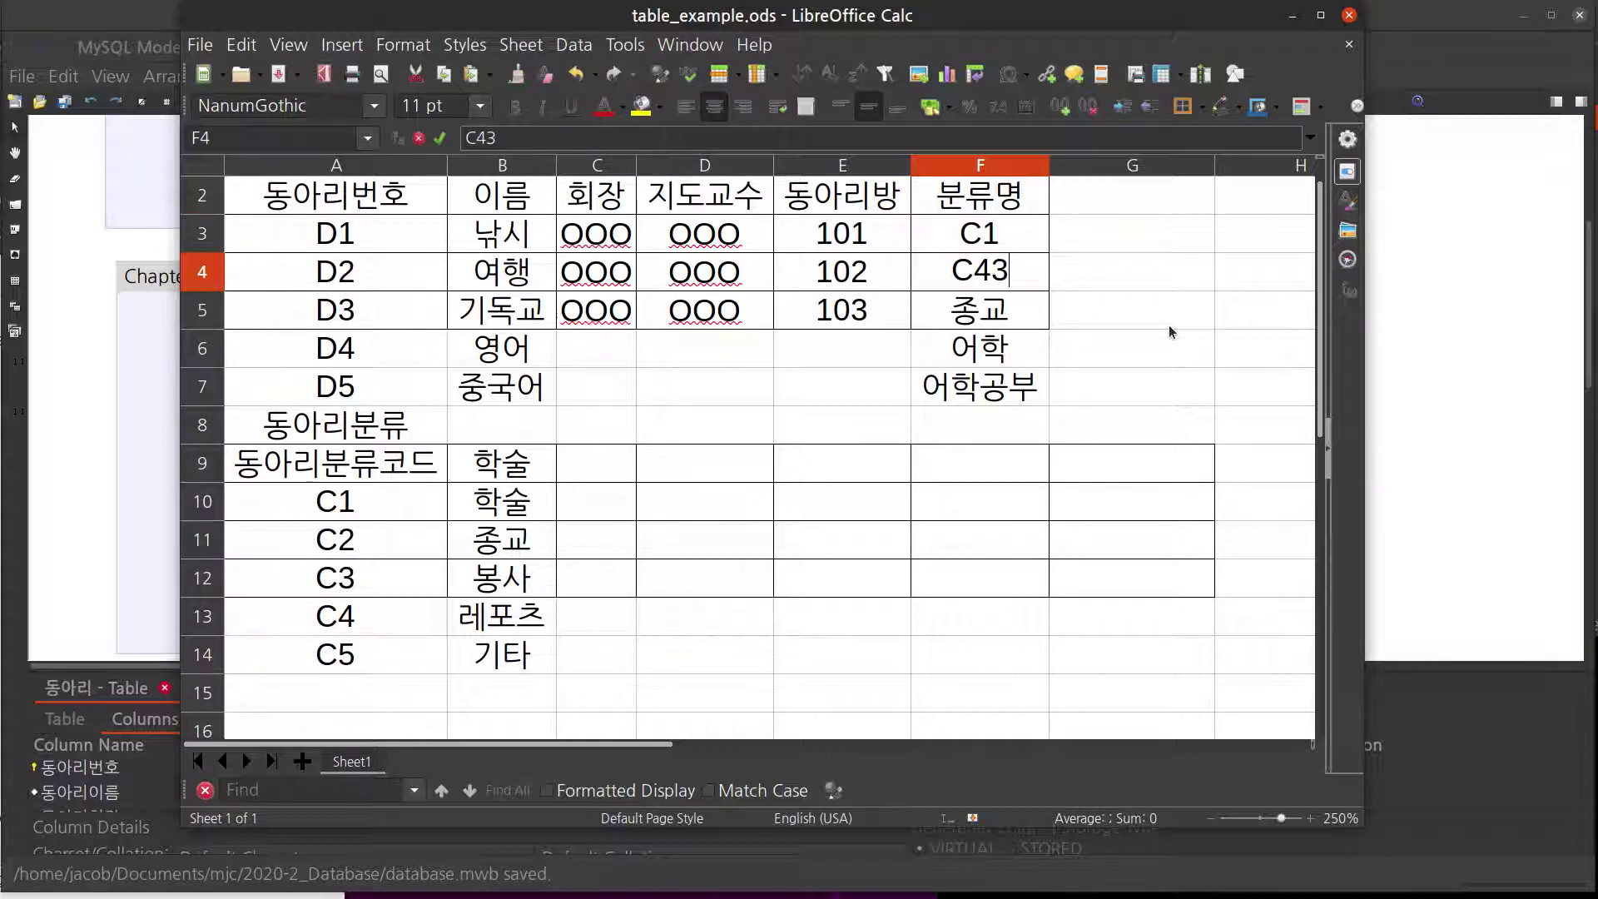
key(Return)
text(C2)
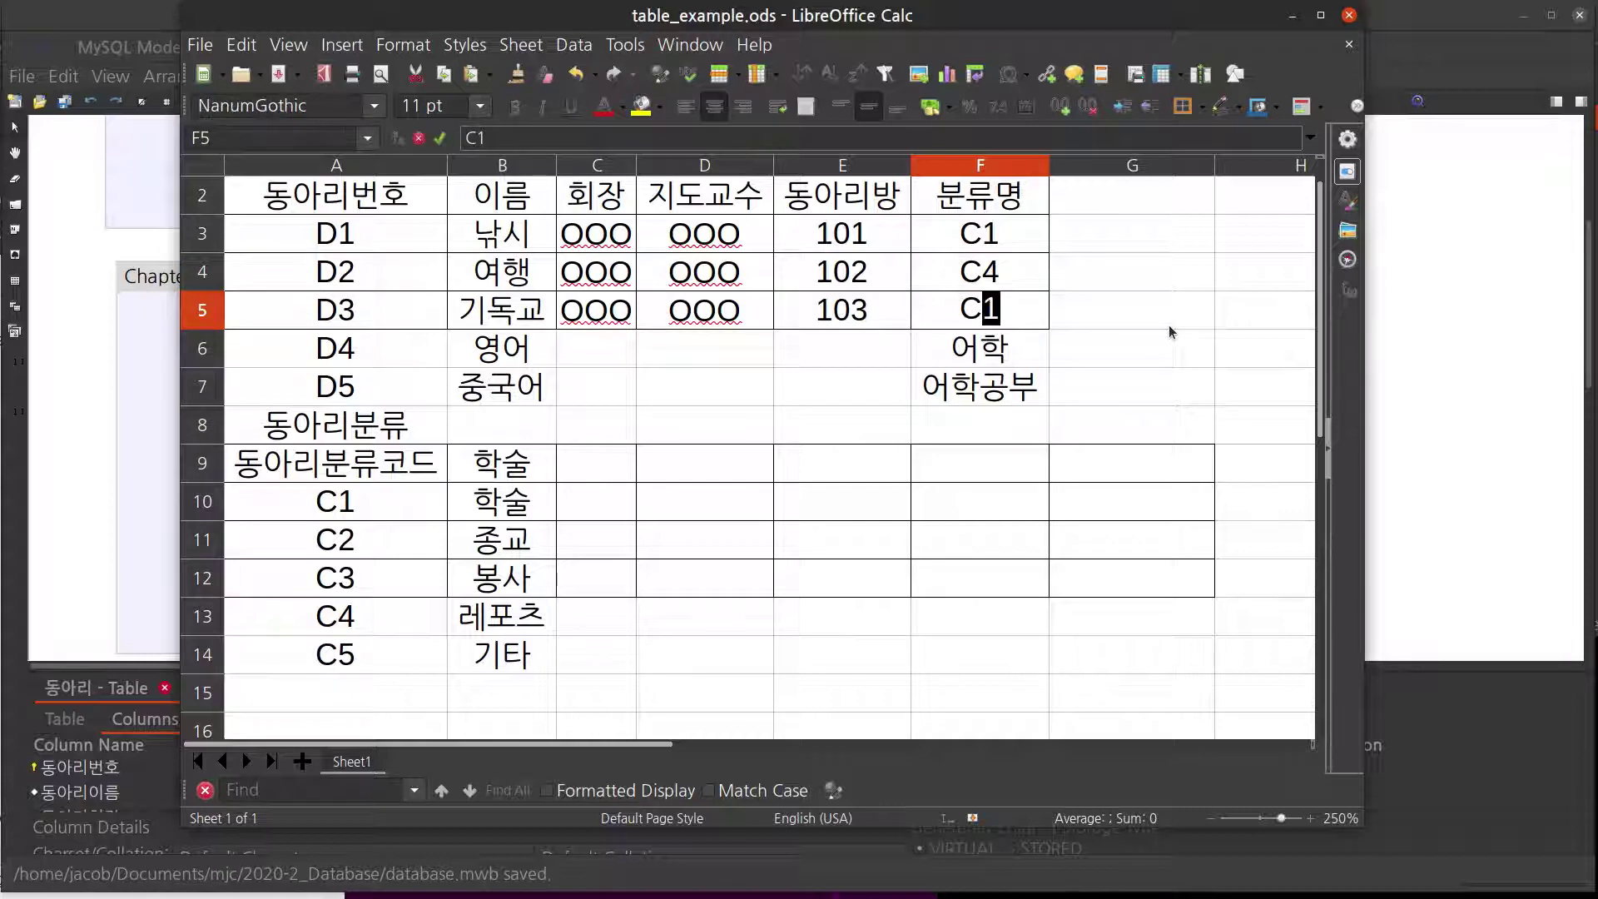
key(Return)
- Copy club D1's code C1 over the 분류명 entries of clubs D4 and D5
key(Up)
key(Up)
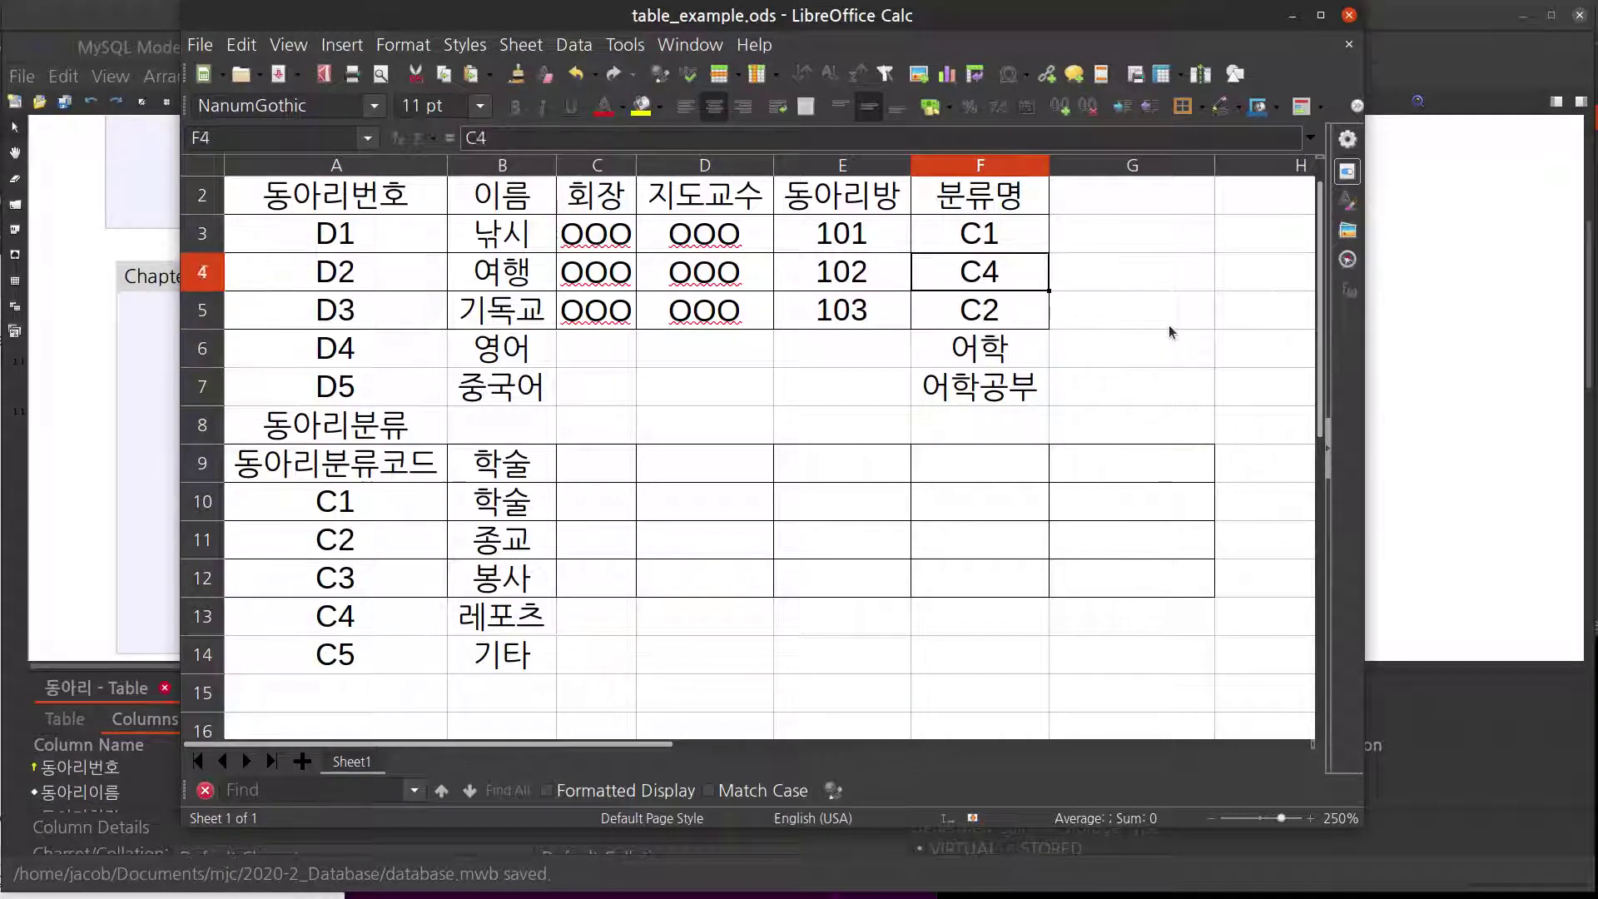
key(Up)
key(ctrl+c)
key(Down)
key(Down)
key(Down)
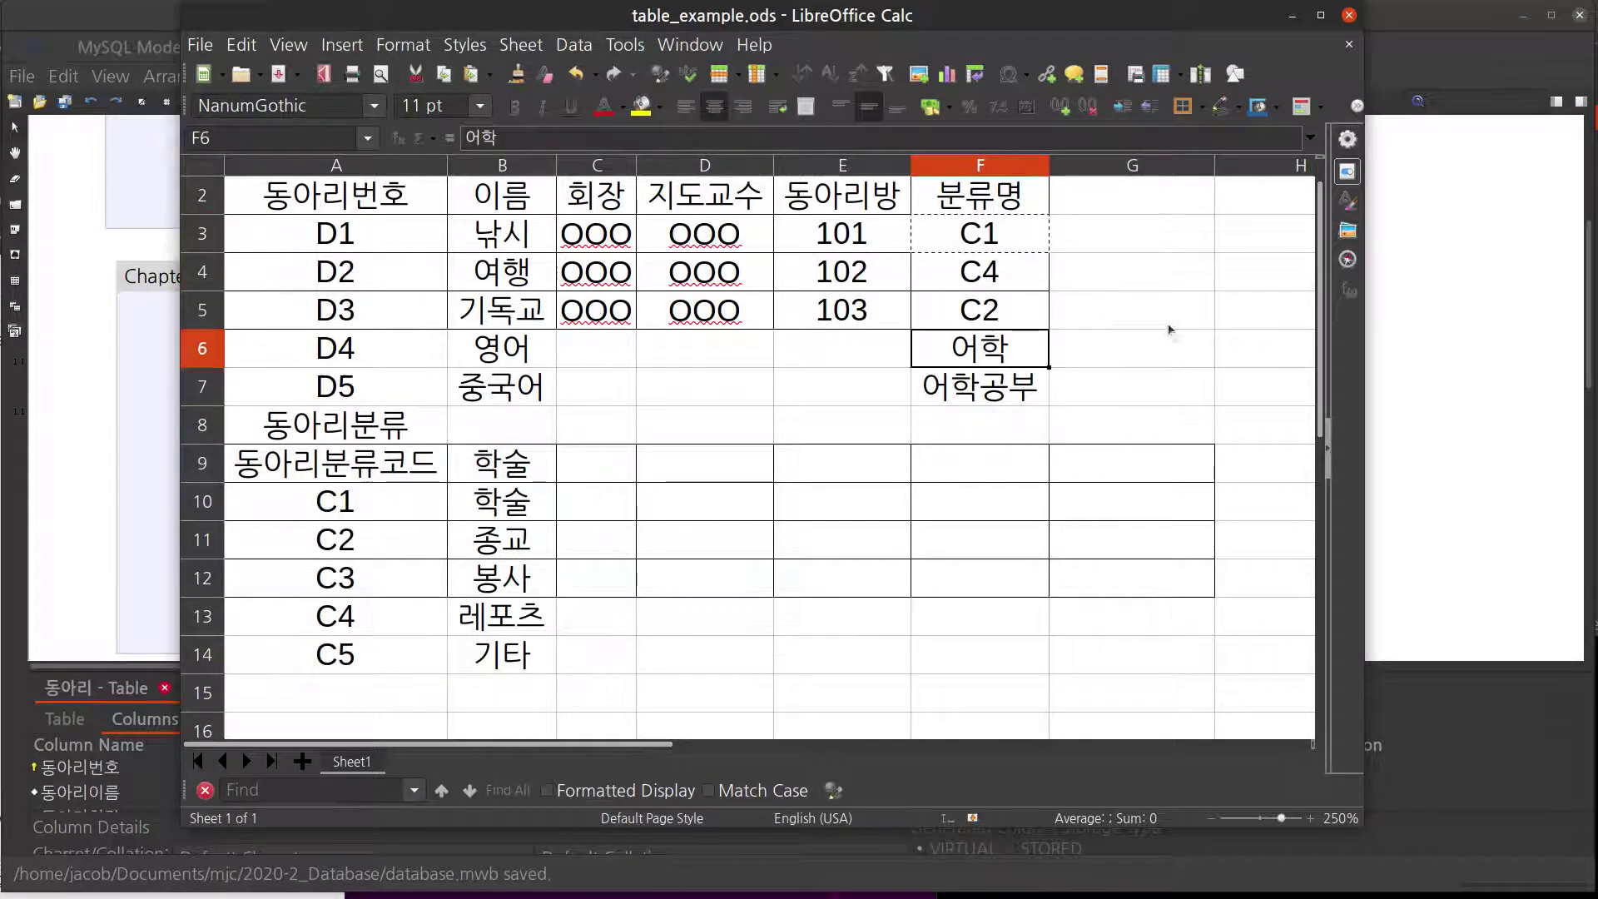
key(ctrl+v)
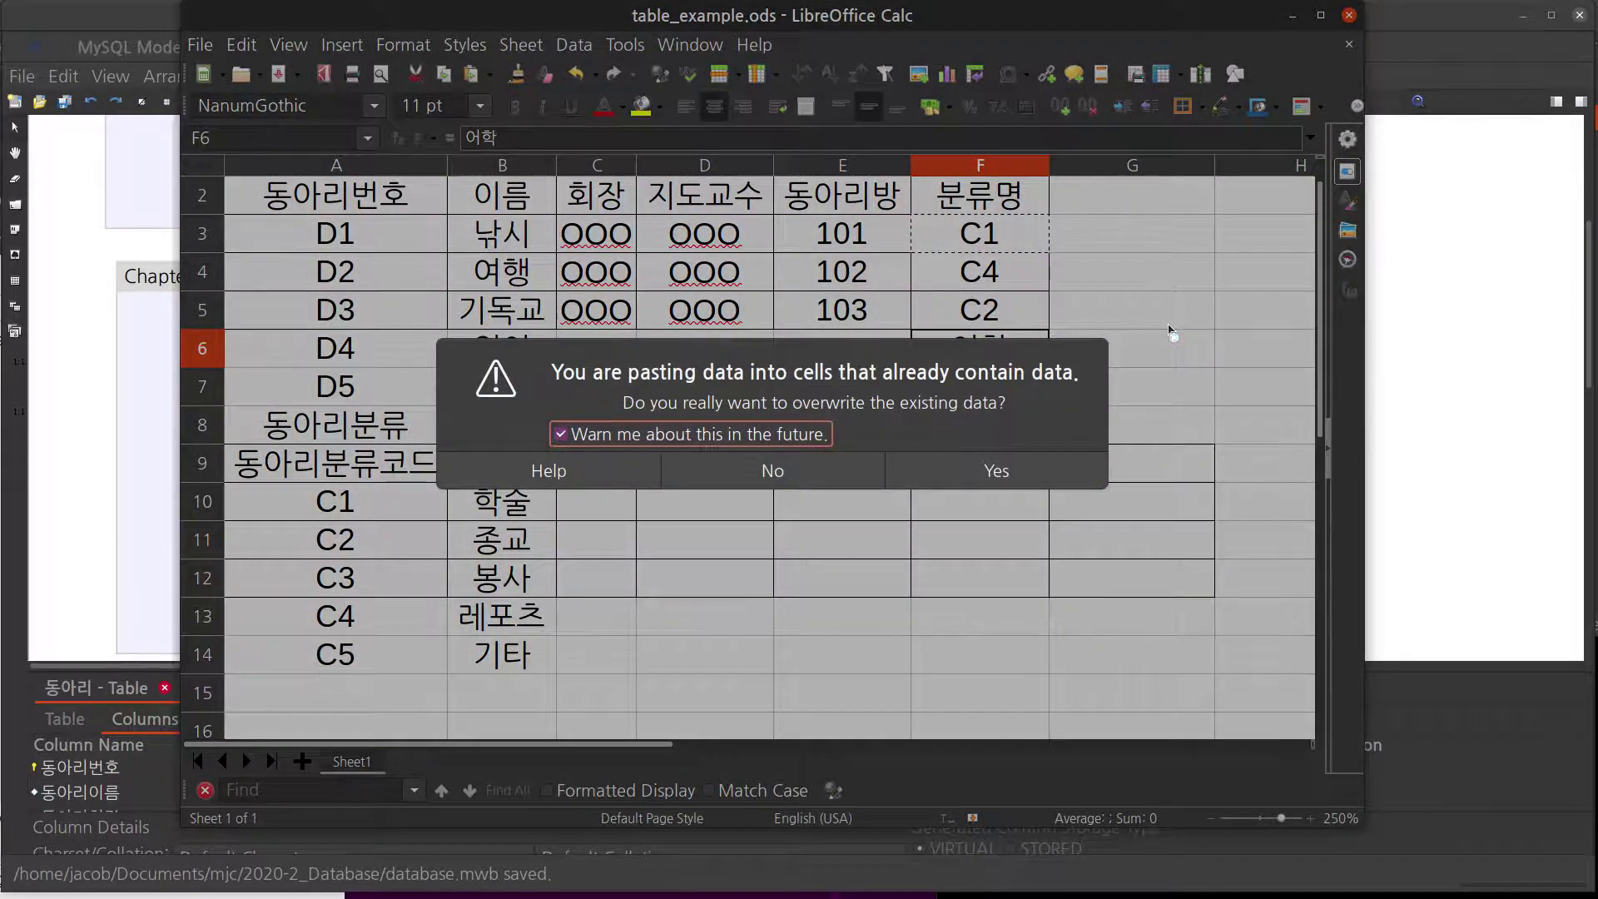
key(Return)
key(Down)
key(ctrl+v)
key(Return)
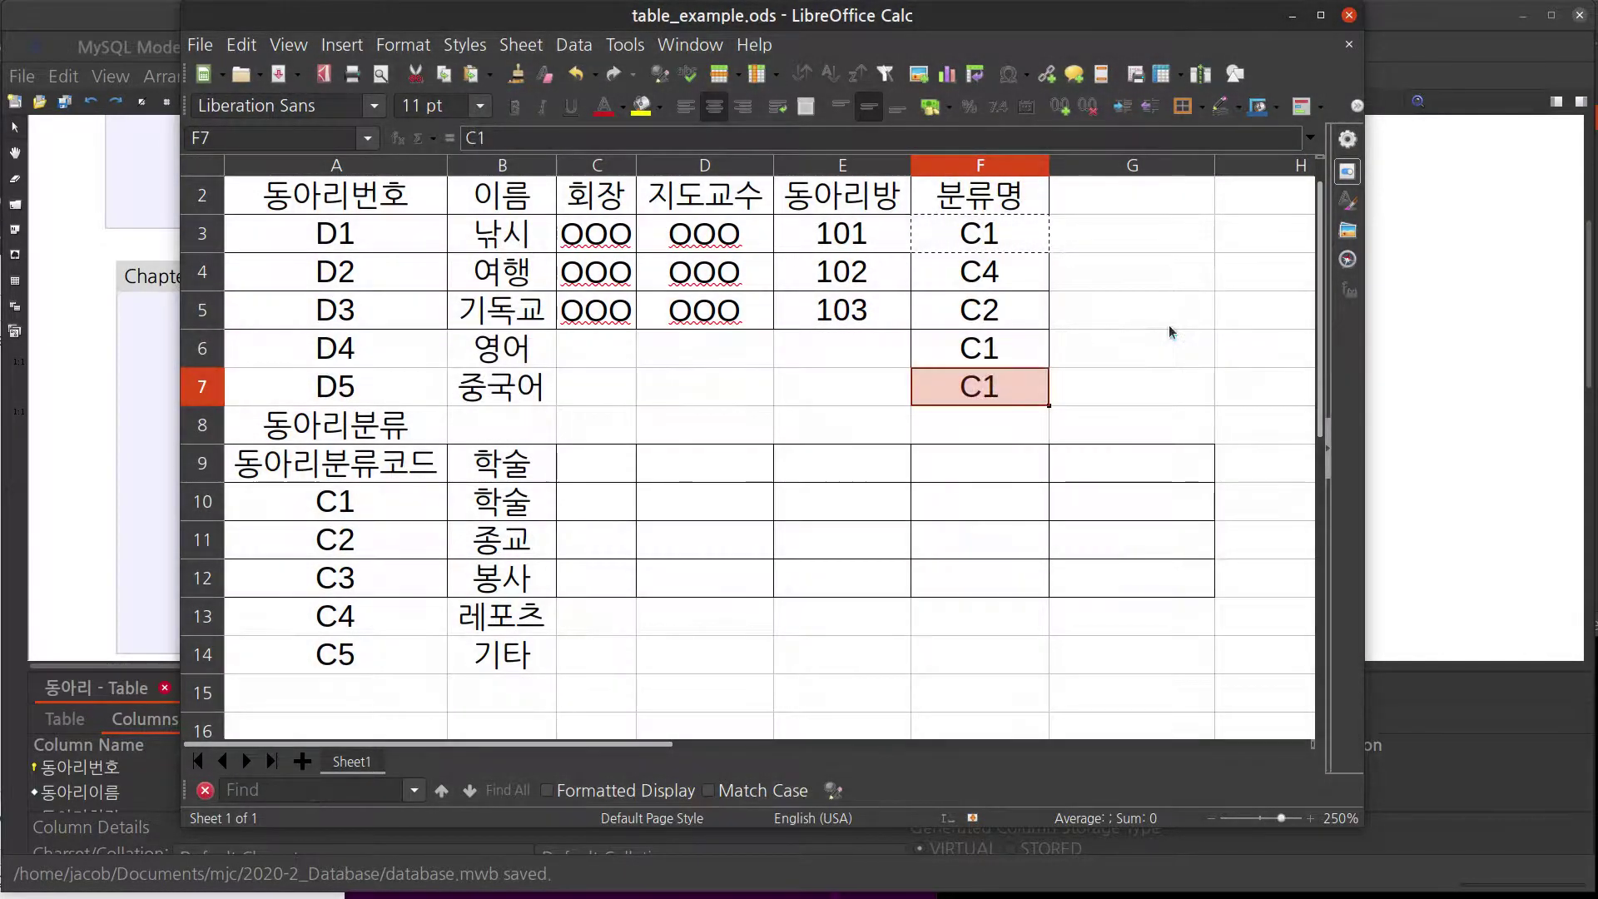
- Compare the codes in cells F3:F7 with the 동아리분류코드 list in A10:A14
click(1082, 407)
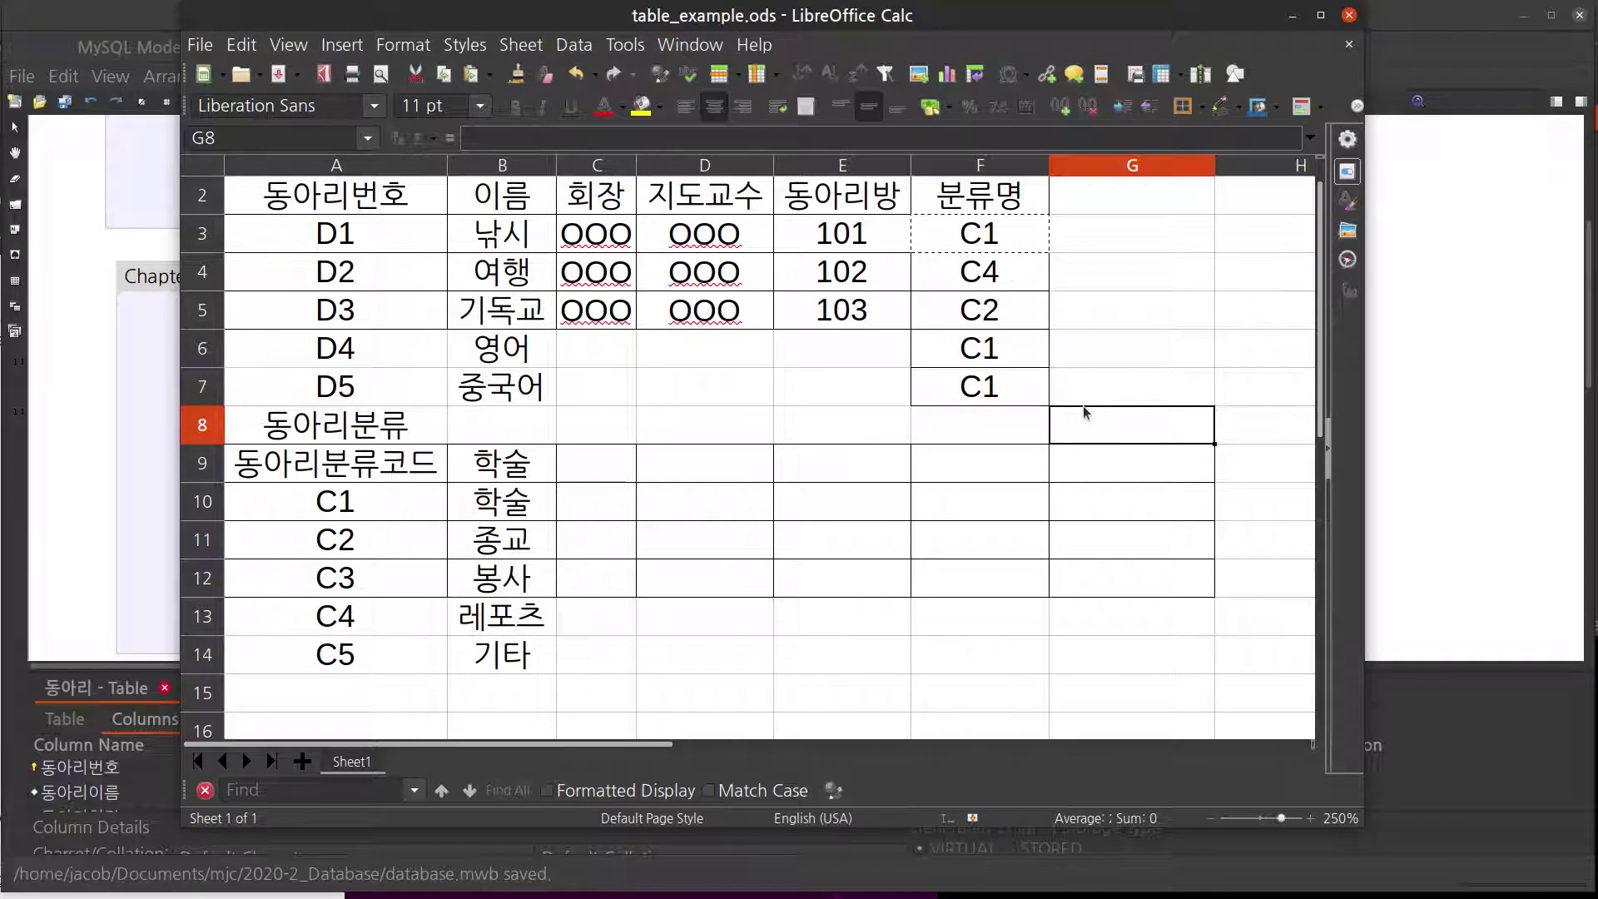
click(1030, 248)
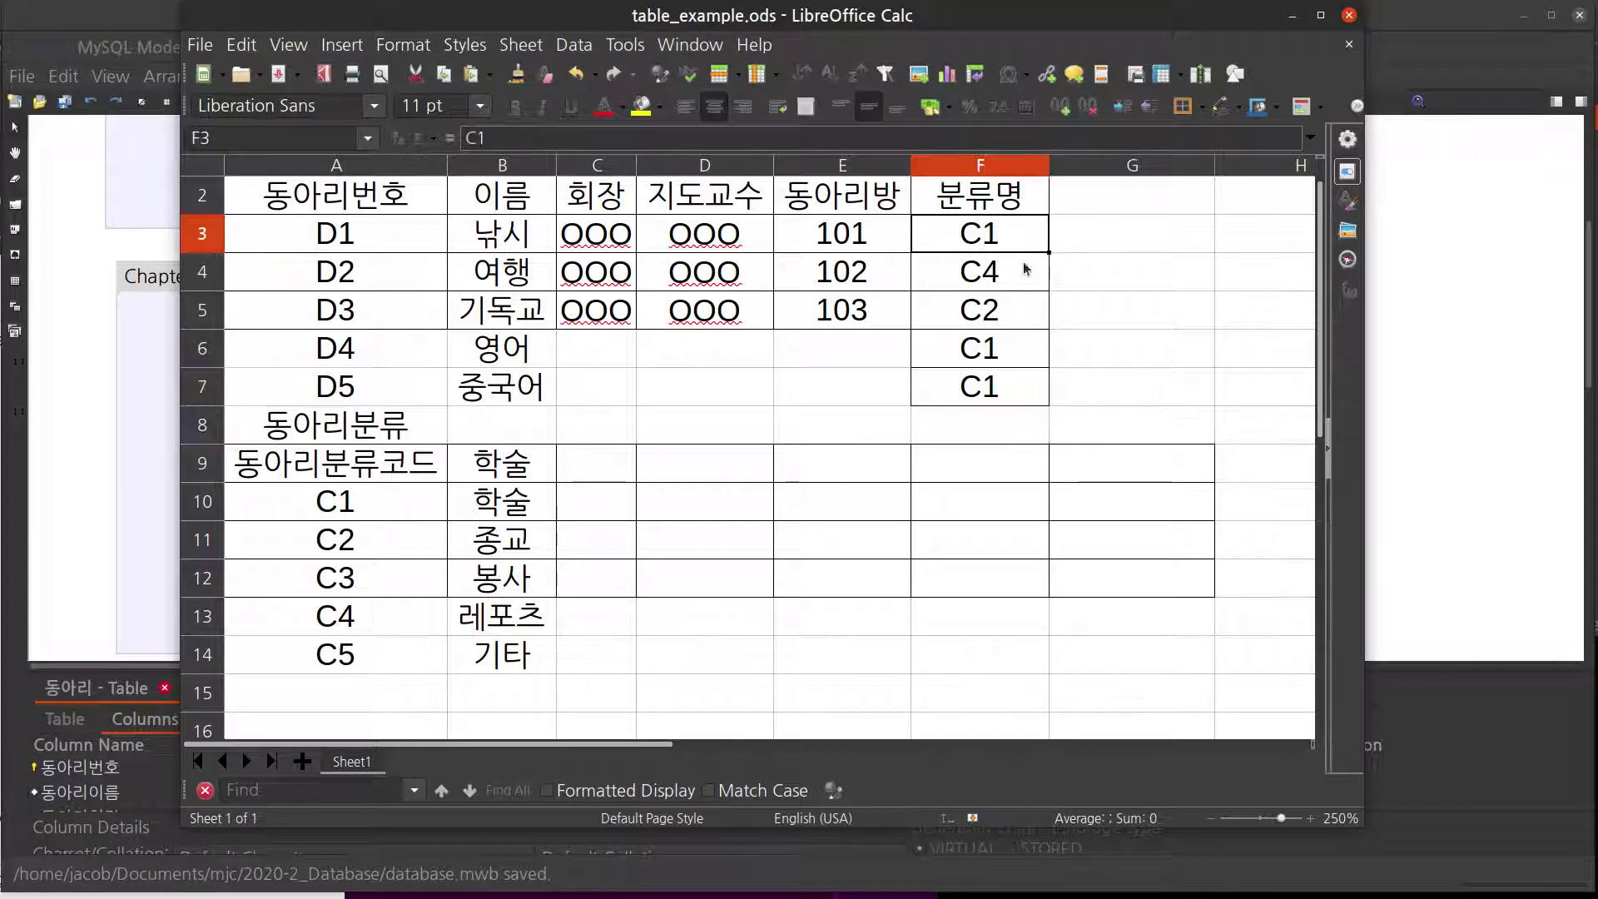
shift+click(1007, 396)
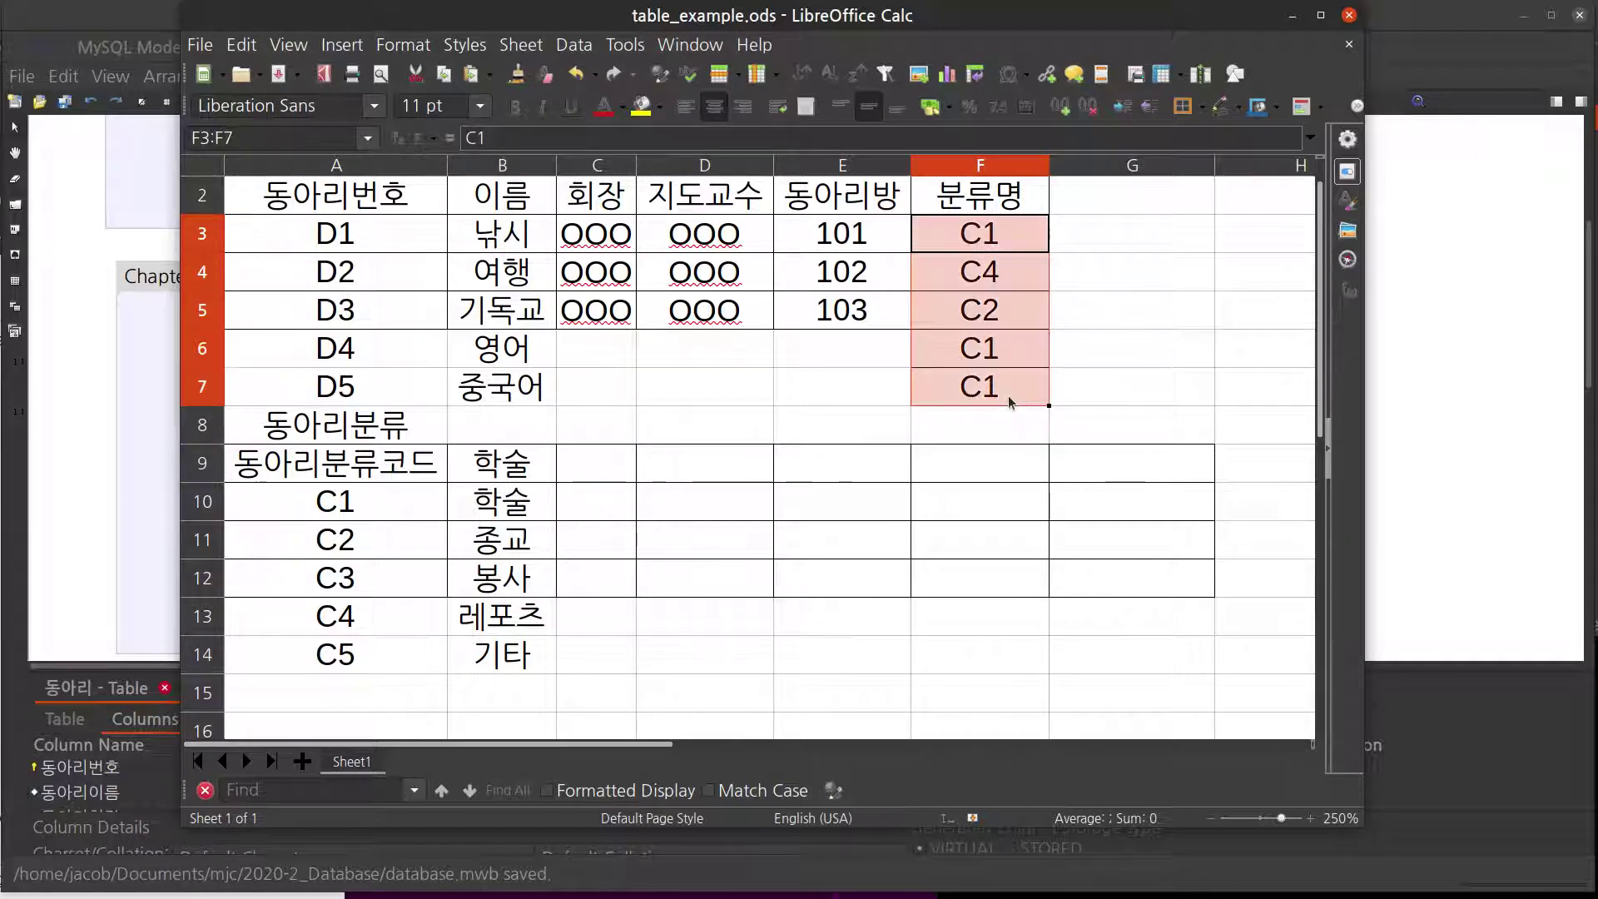
click(379, 506)
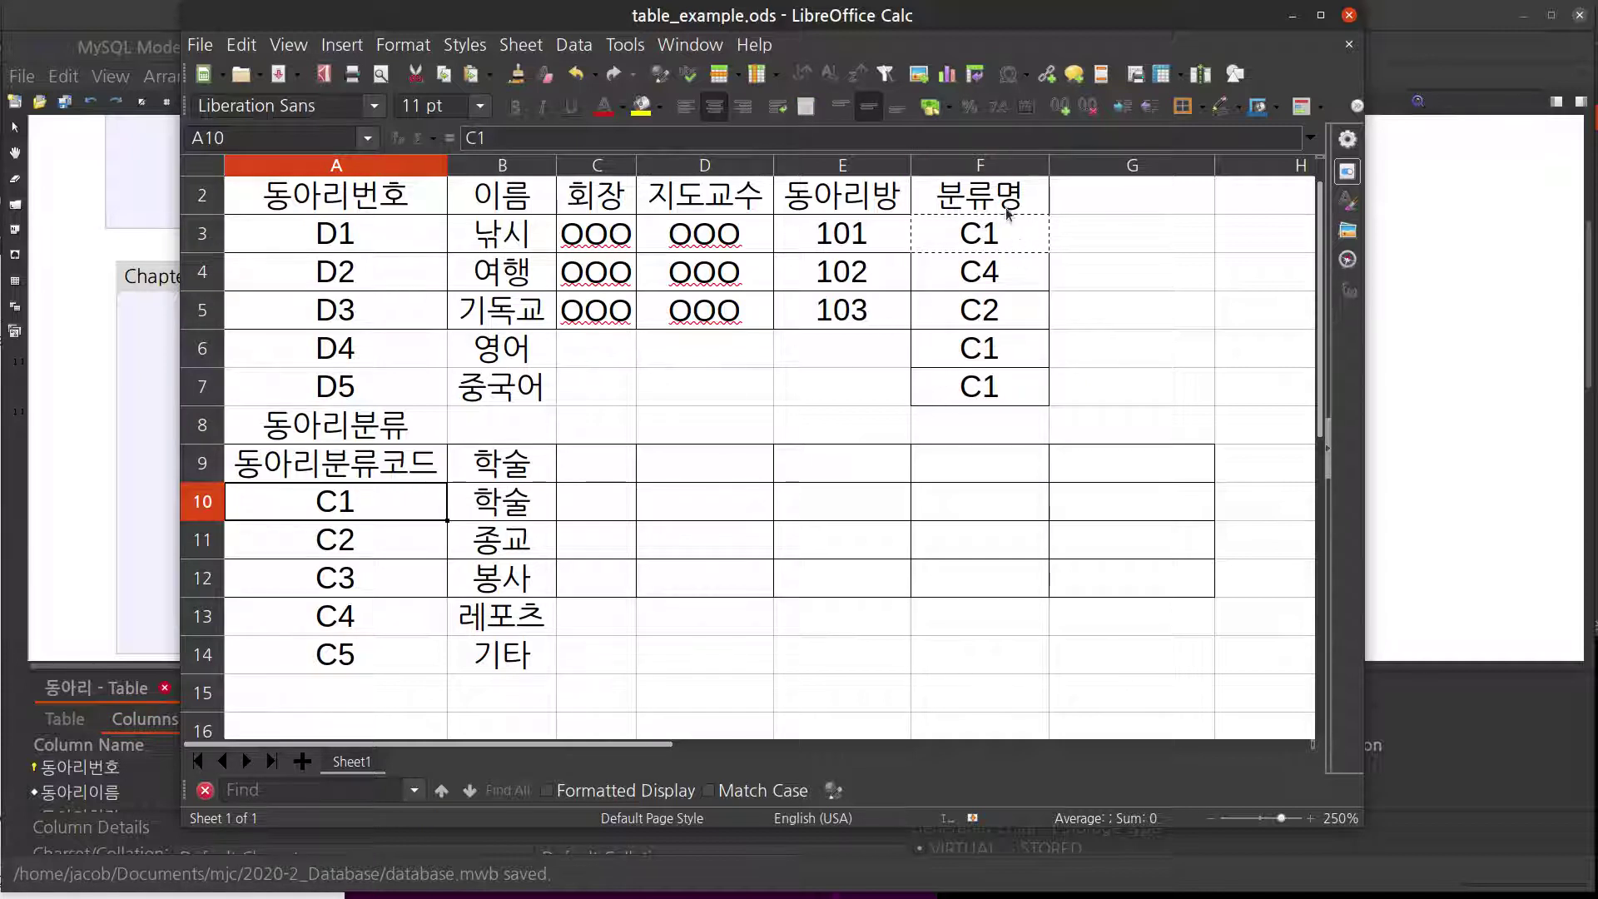
click(992, 237)
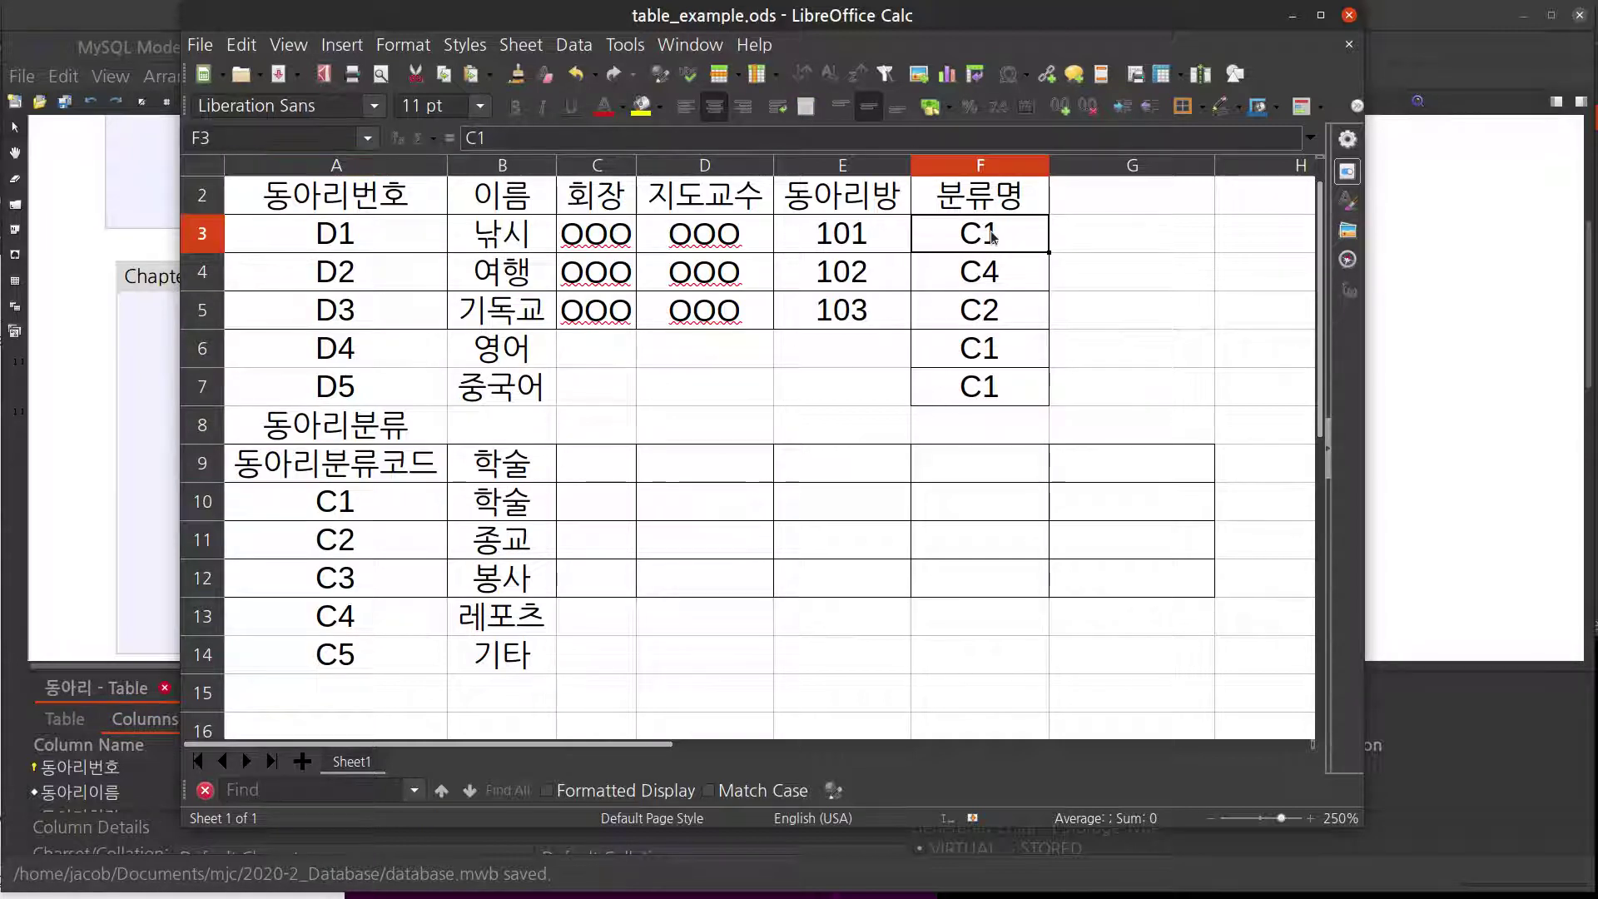
click(1012, 272)
click(1017, 310)
click(340, 518)
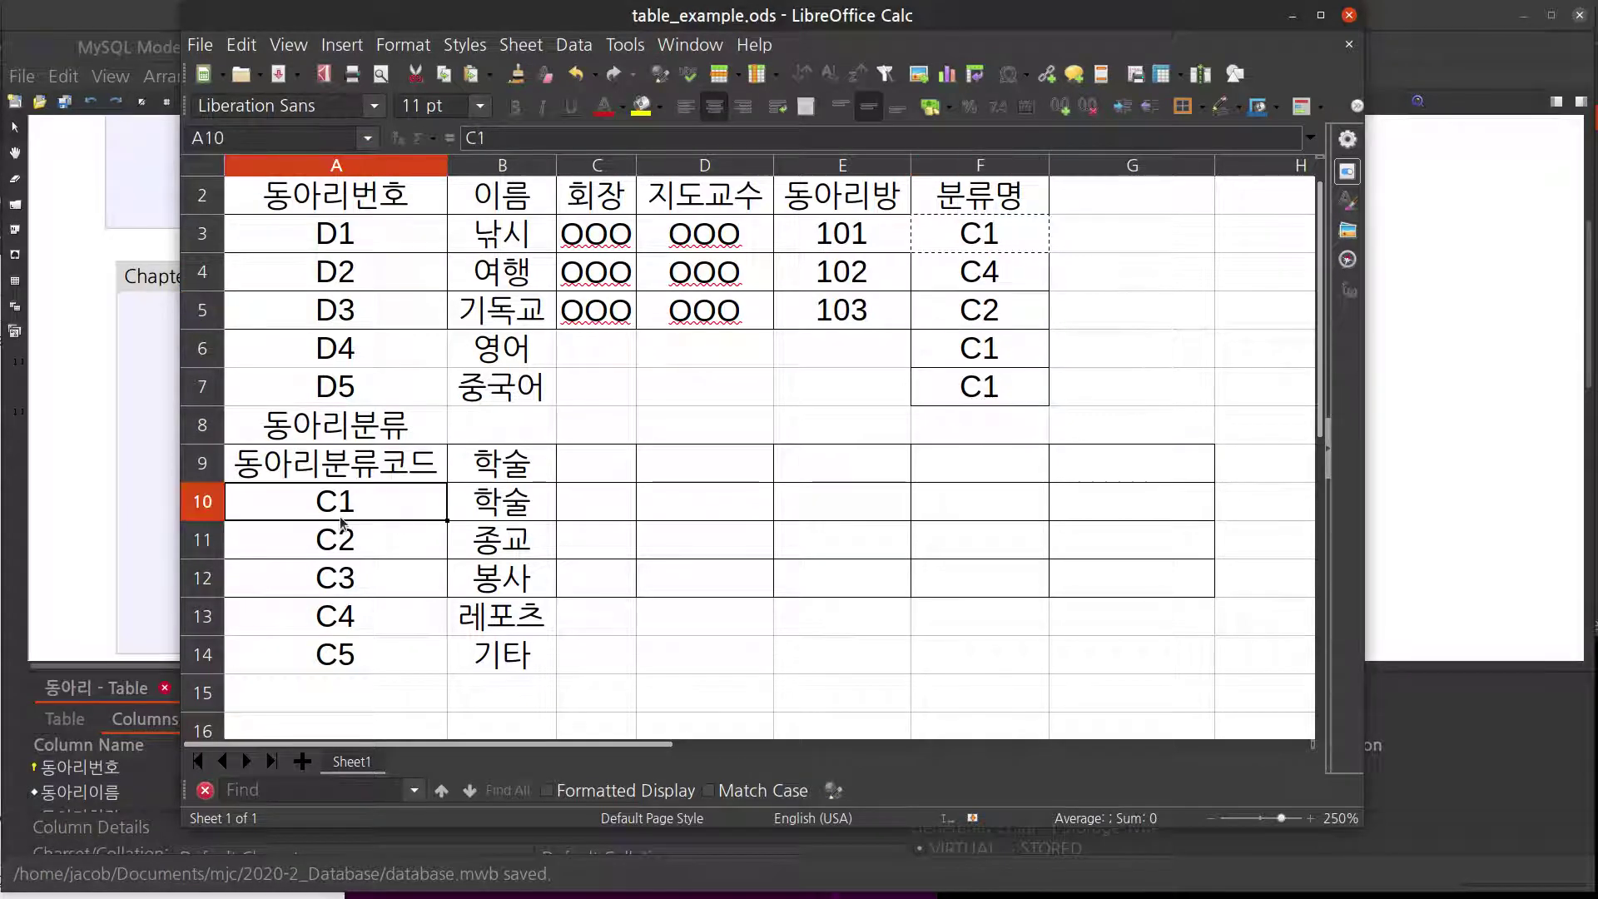
click(998, 235)
click(1013, 270)
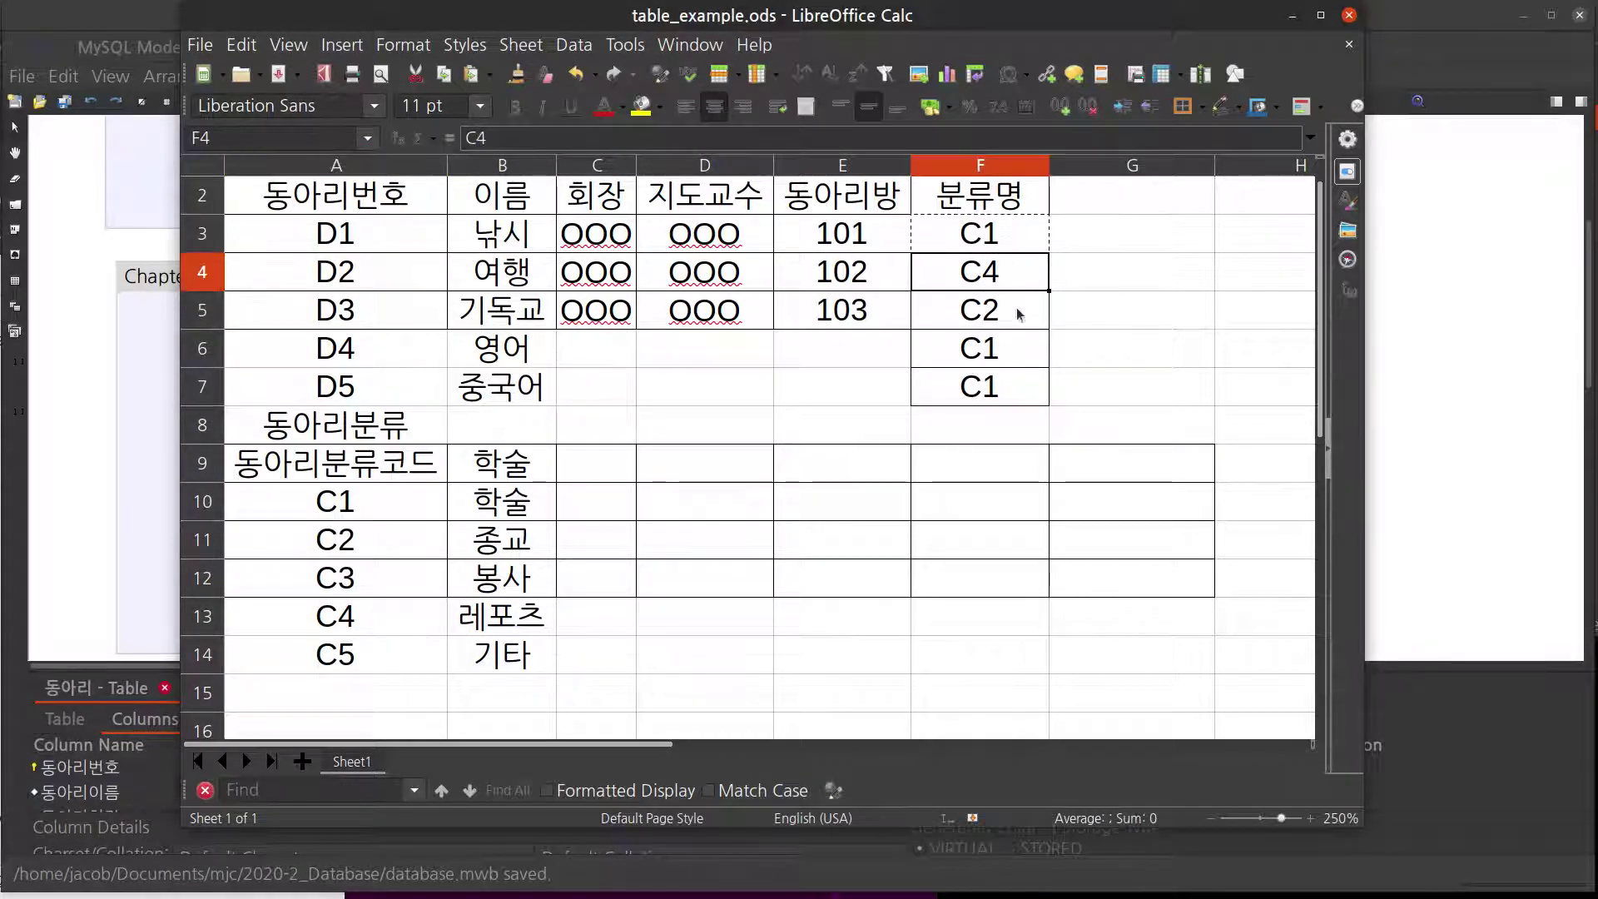
click(1020, 314)
click(1024, 356)
click(1023, 382)
click(398, 491)
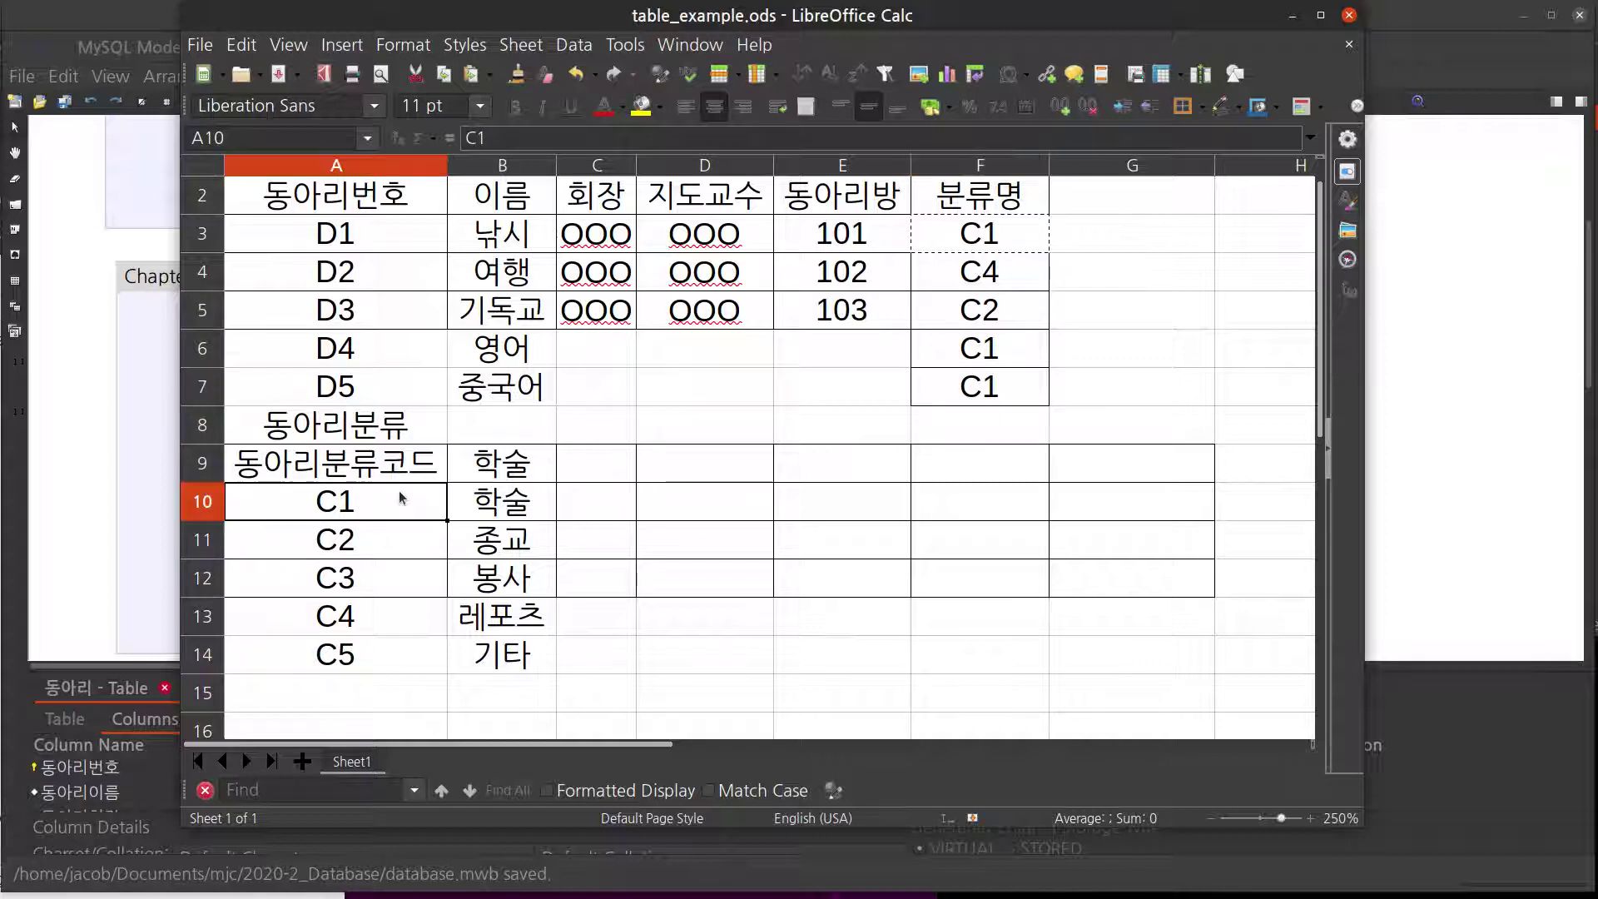
shift+click(371, 655)
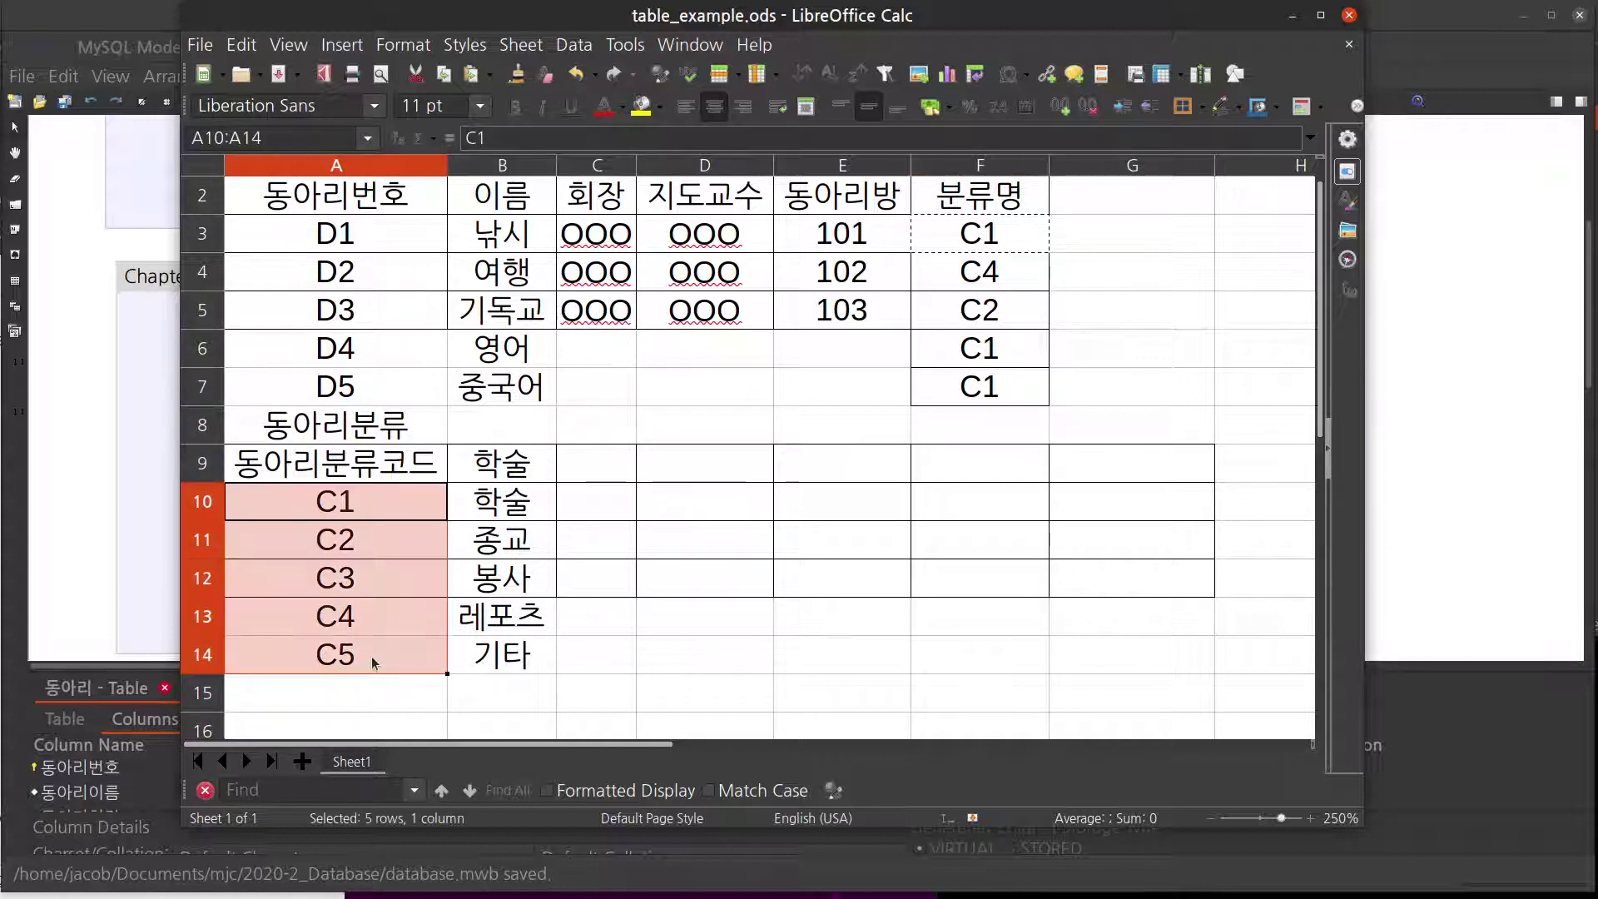
click(1011, 235)
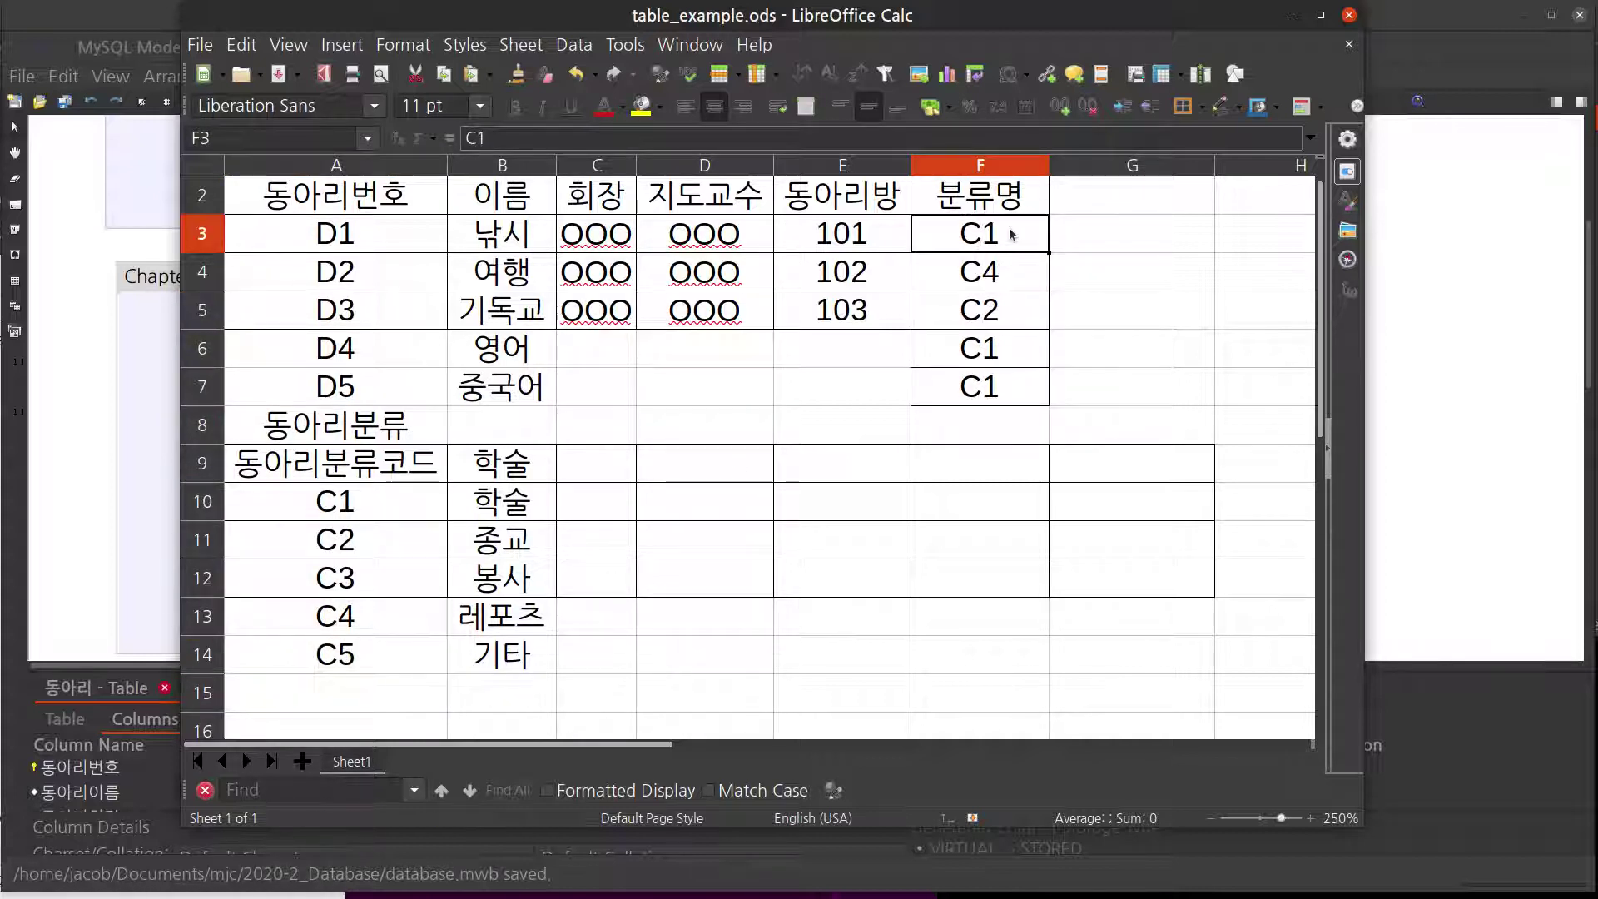
shift+click(1030, 371)
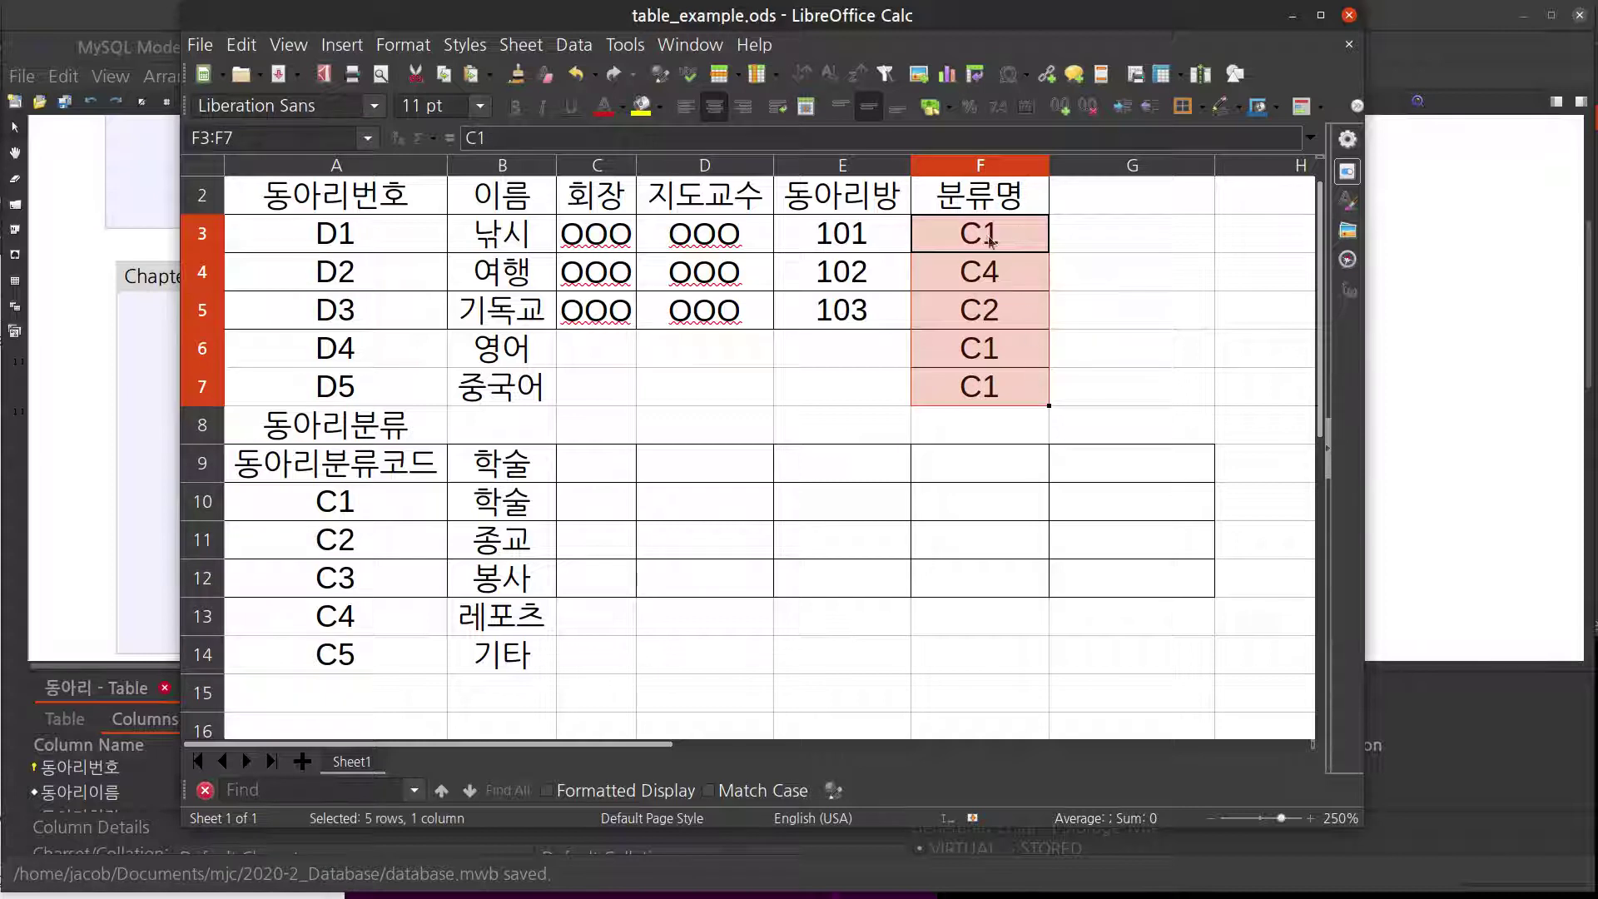
click(1032, 442)
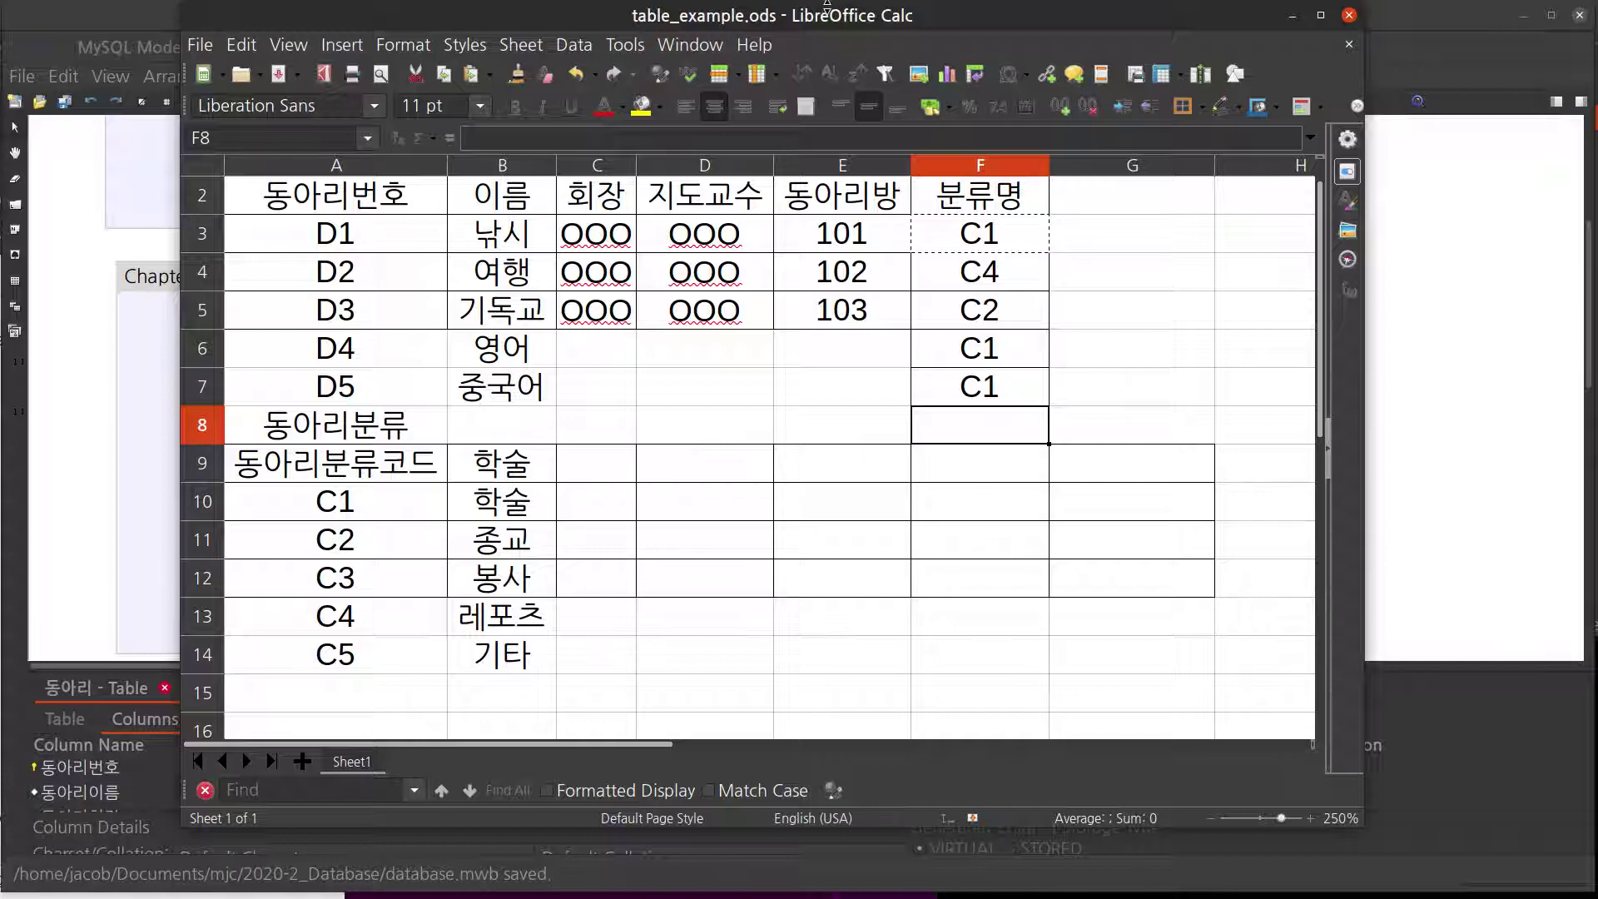
- Switch to MySQL Workbench and delete the 동아리분류 table from the Chapter 6. 2번 diagram
key(alt+Tab)
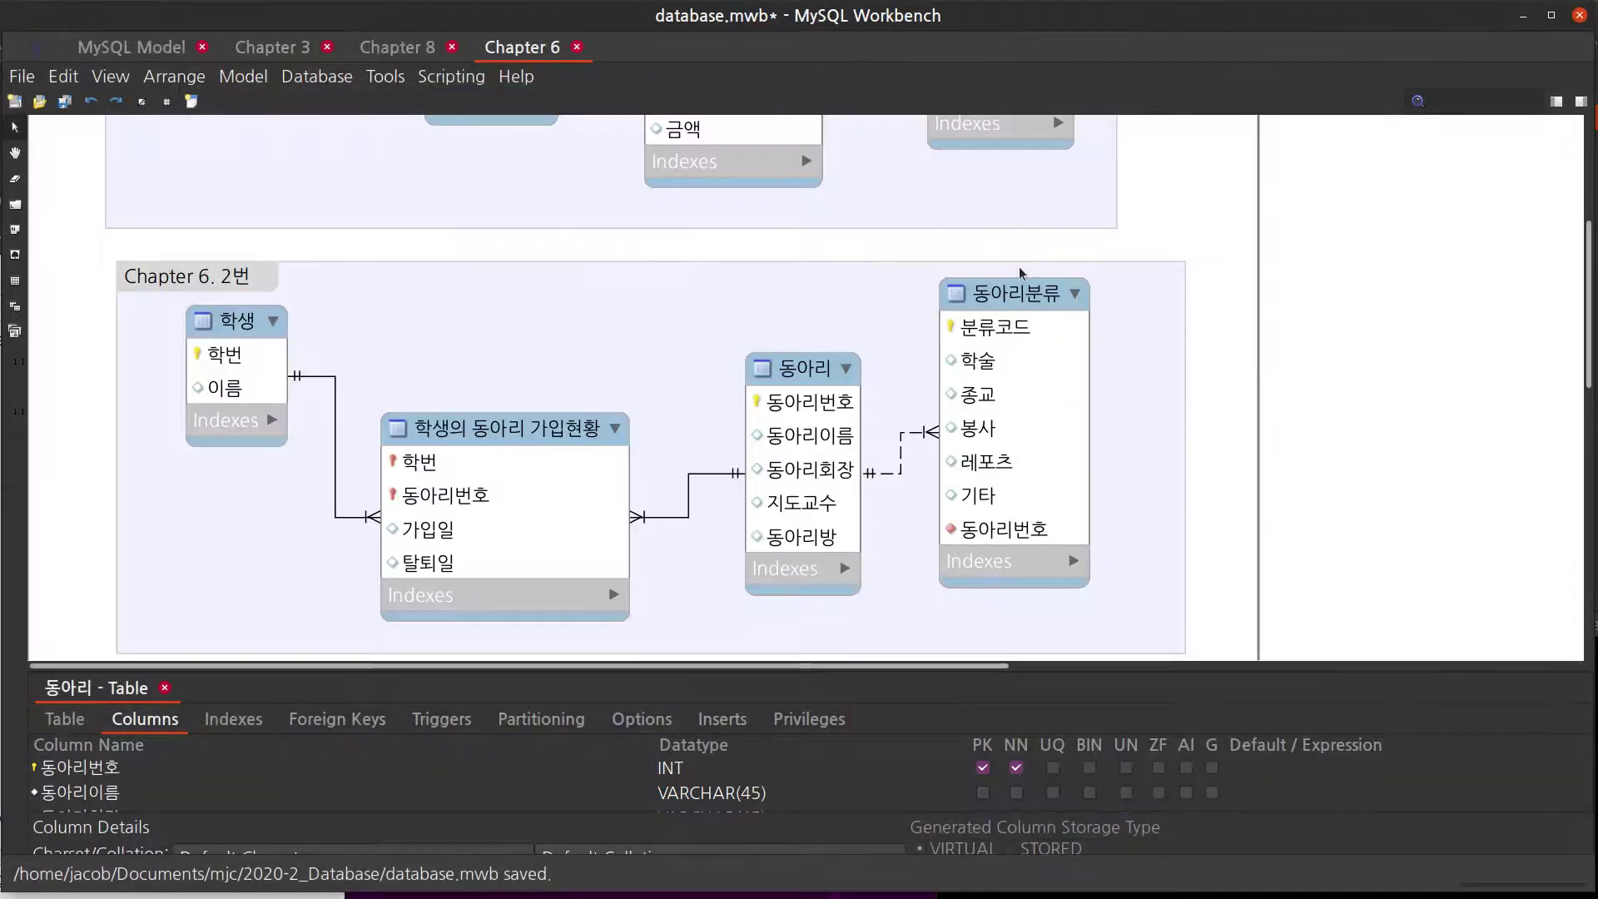
click(1025, 305)
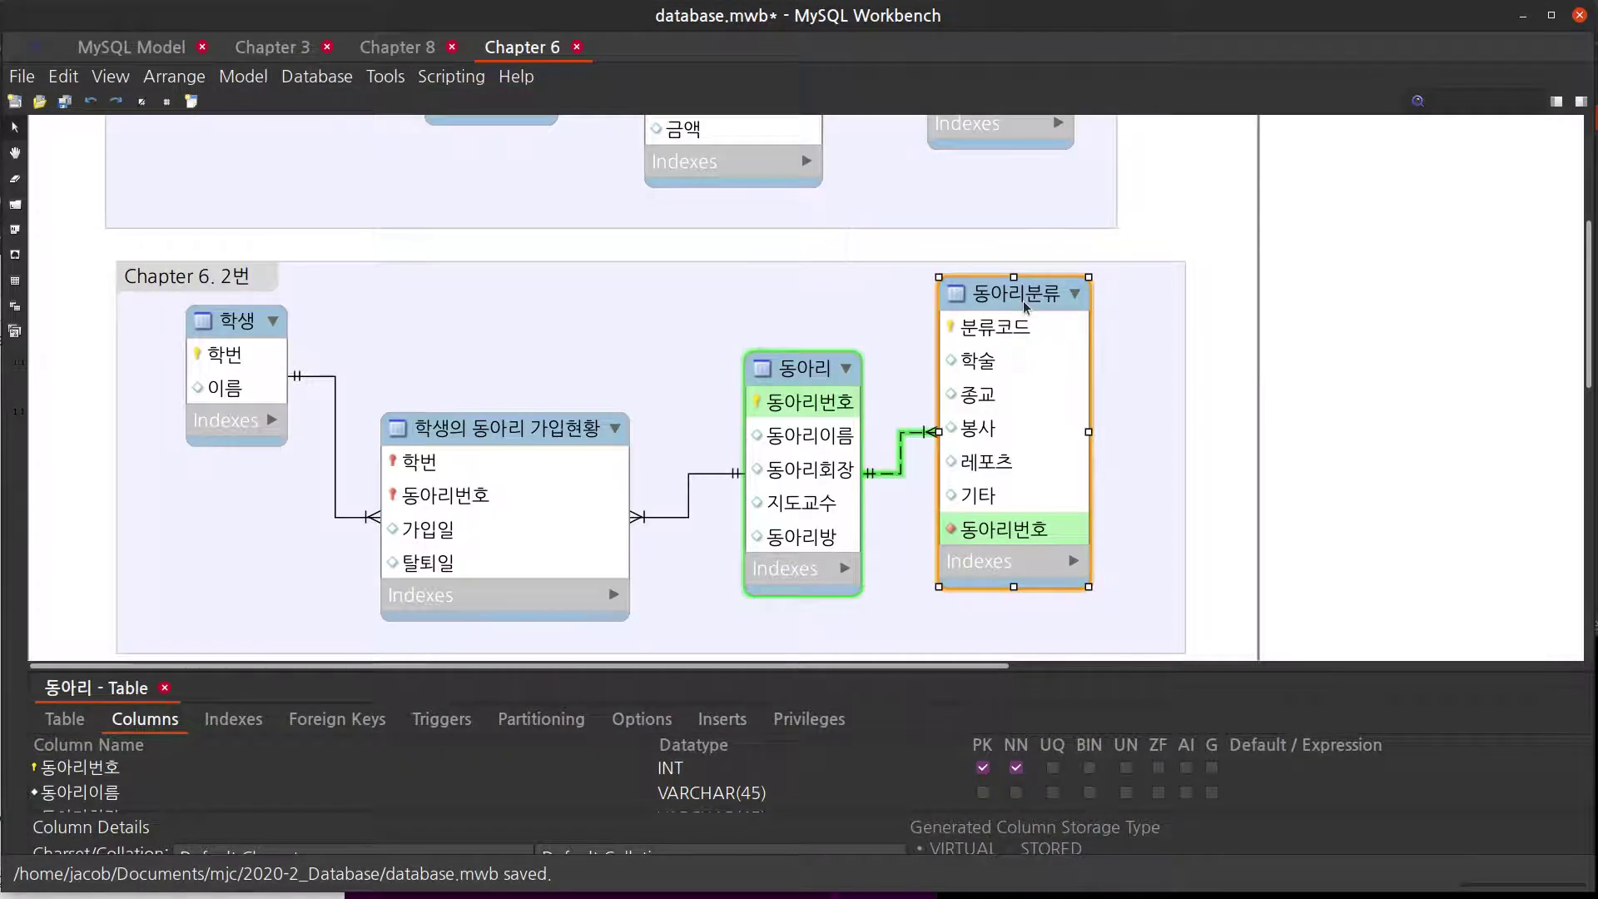
key(Delete)
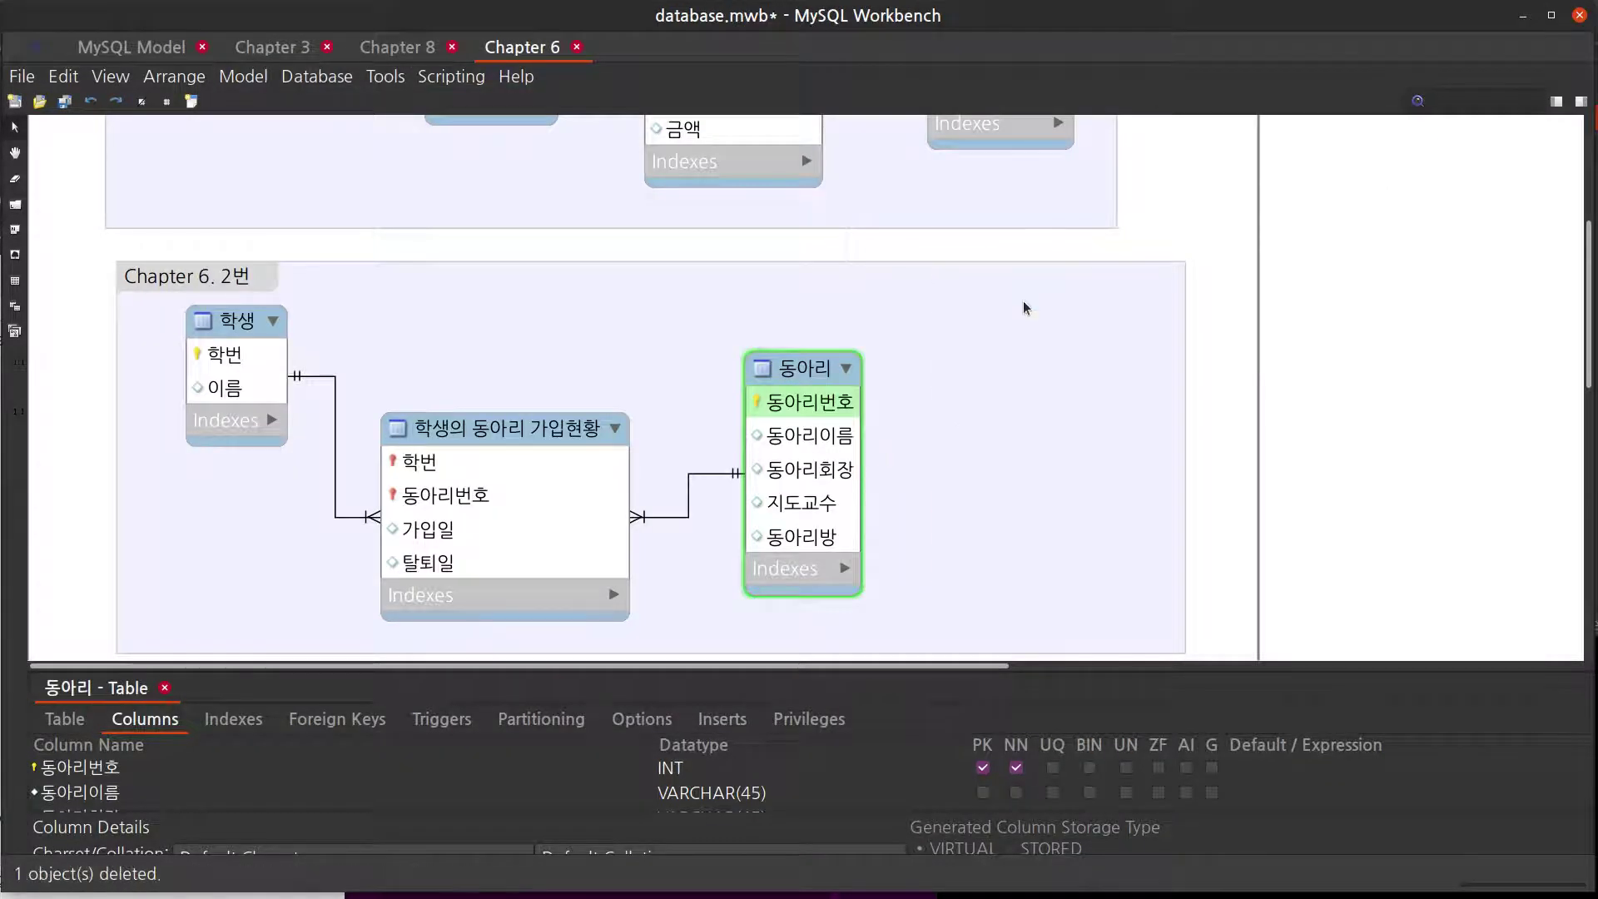
click(975, 380)
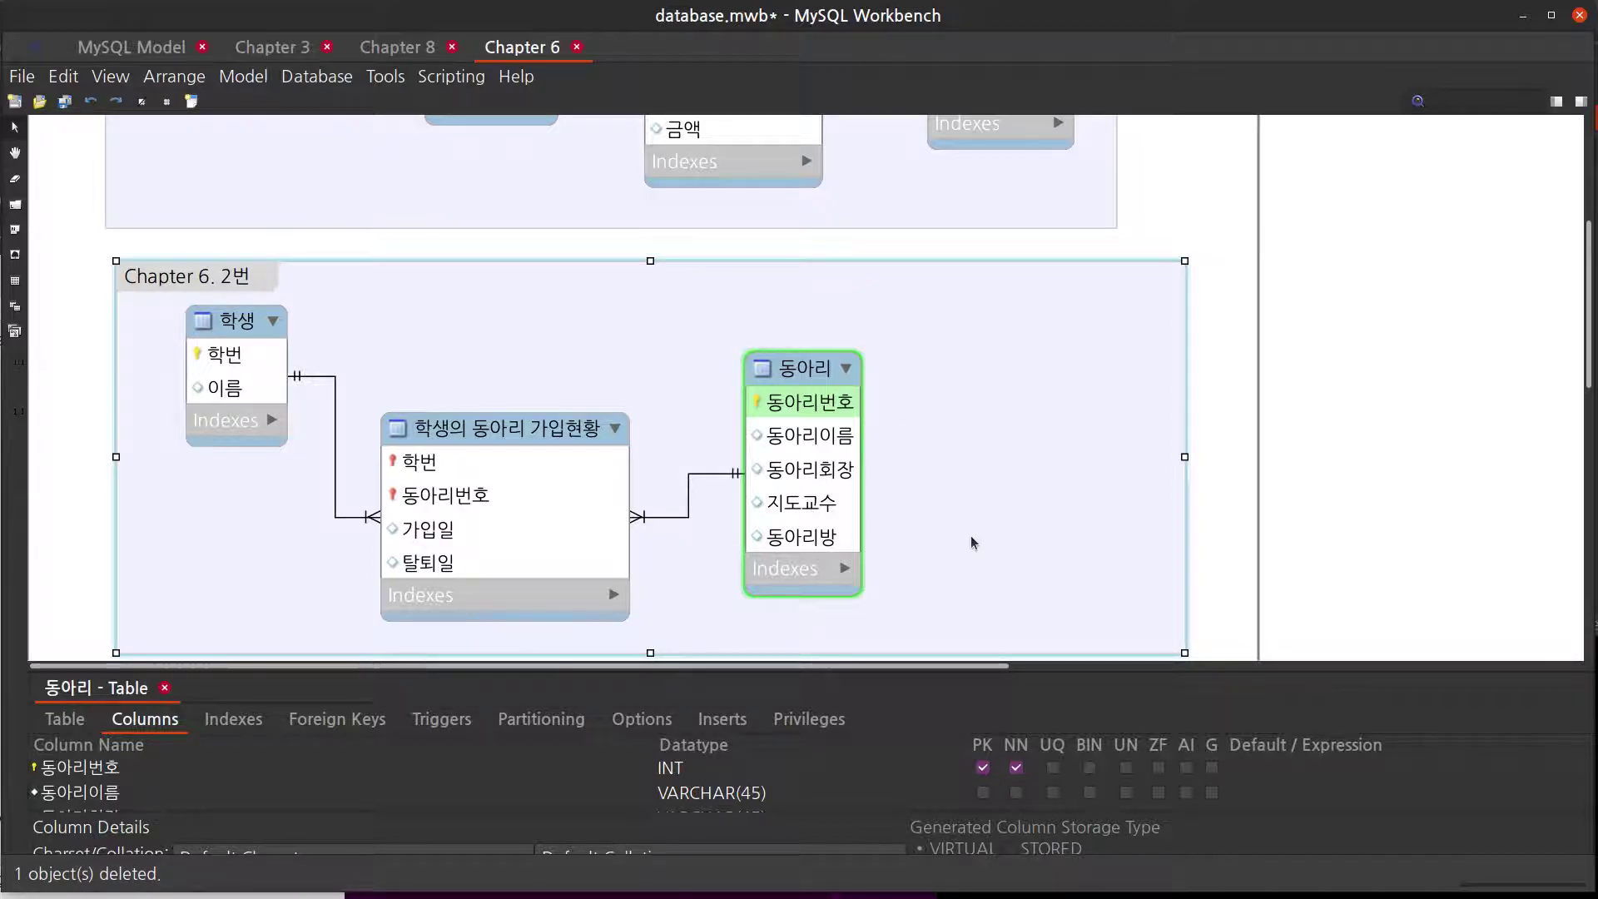
- Place a new table beside the 동아리 table, in the space freed in the Chapter 6. 2번 layer
key(t)
click(982, 348)
click(1022, 333)
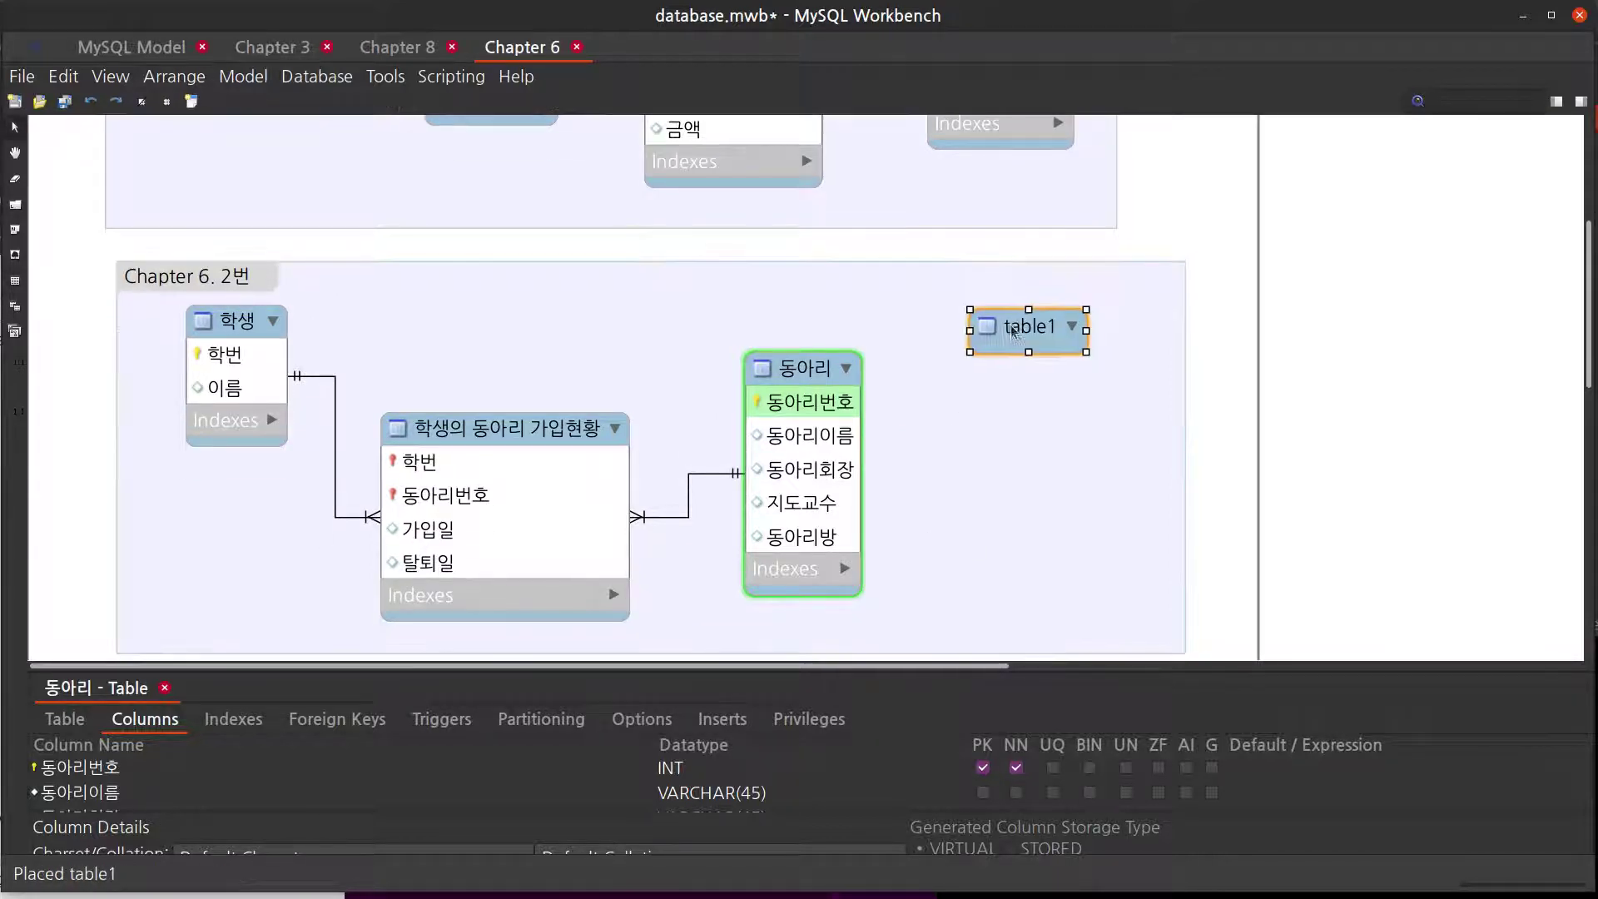
click(73, 724)
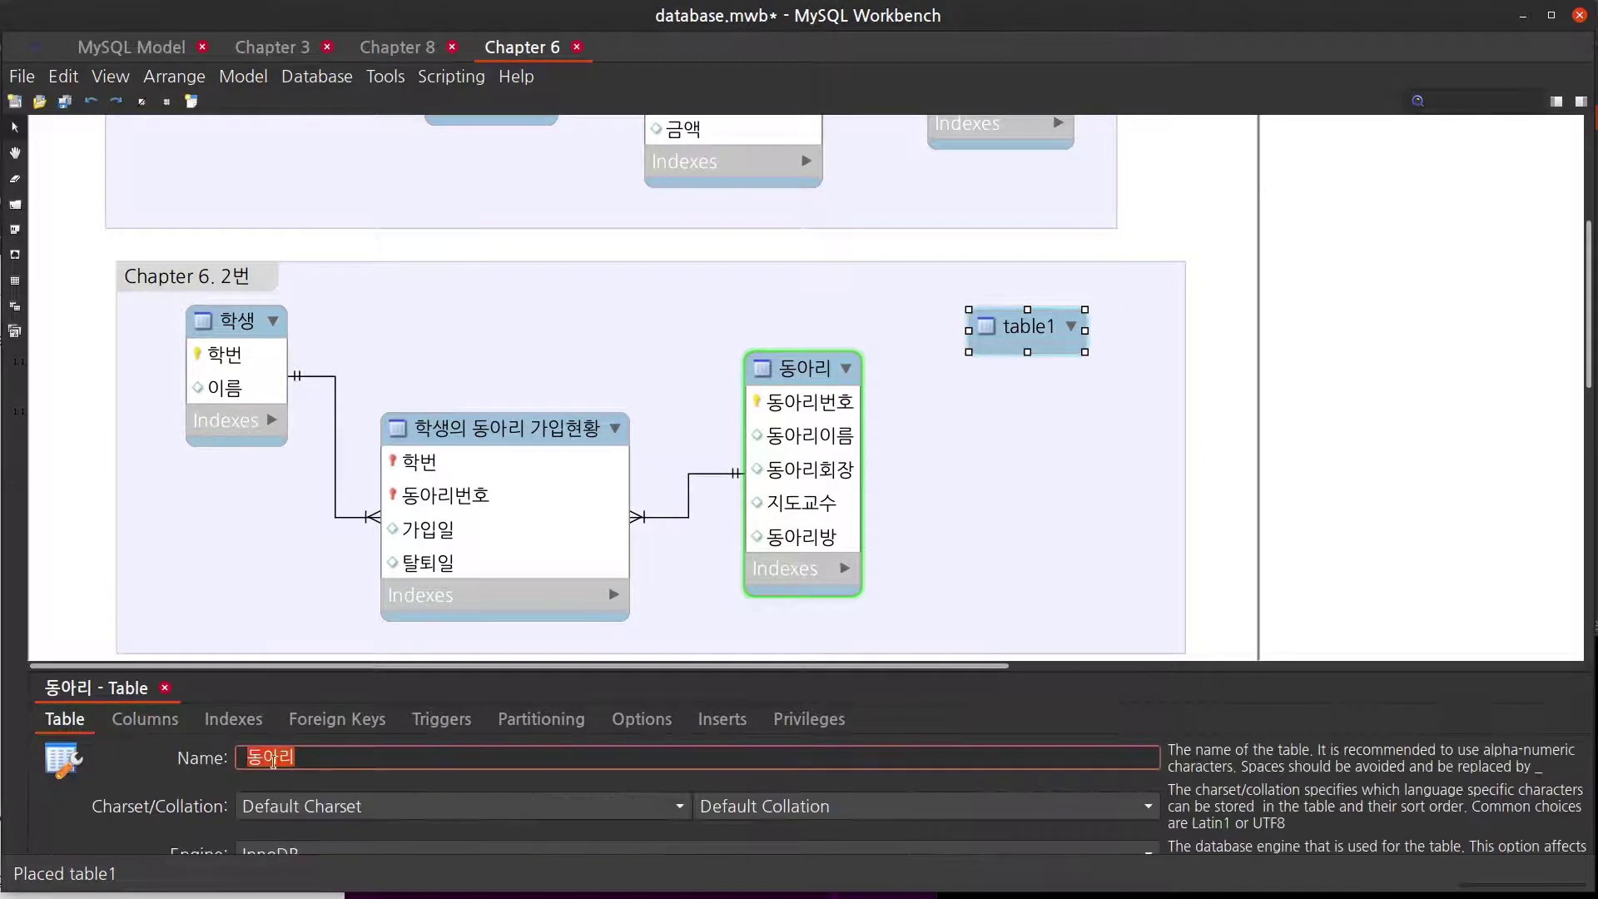
text(동)
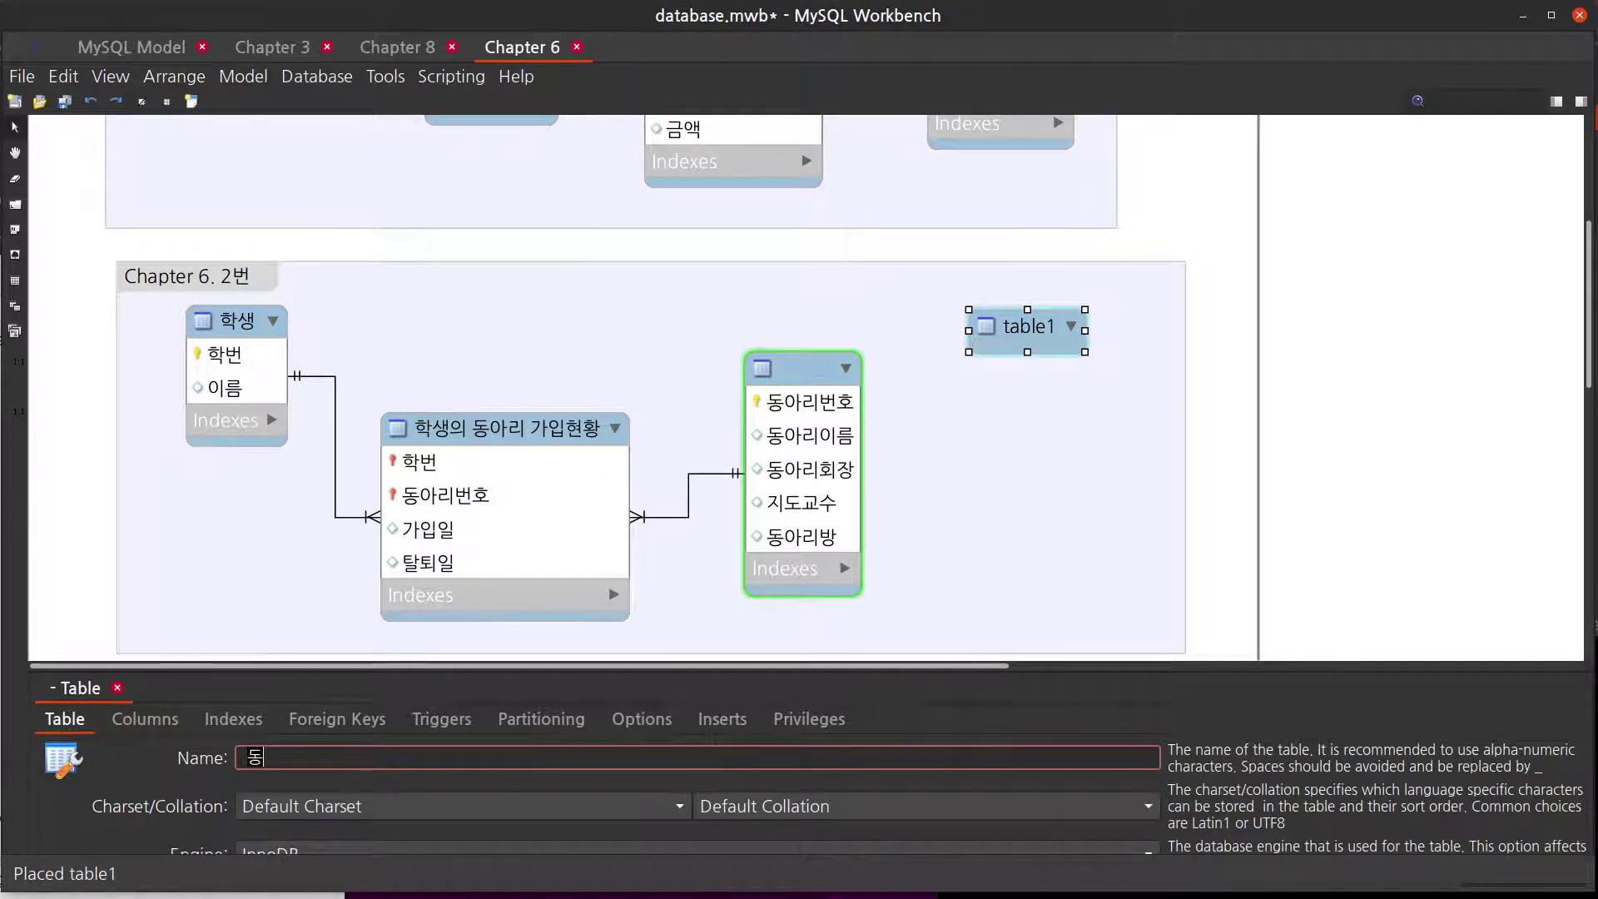
text(아리분류)
click(145, 719)
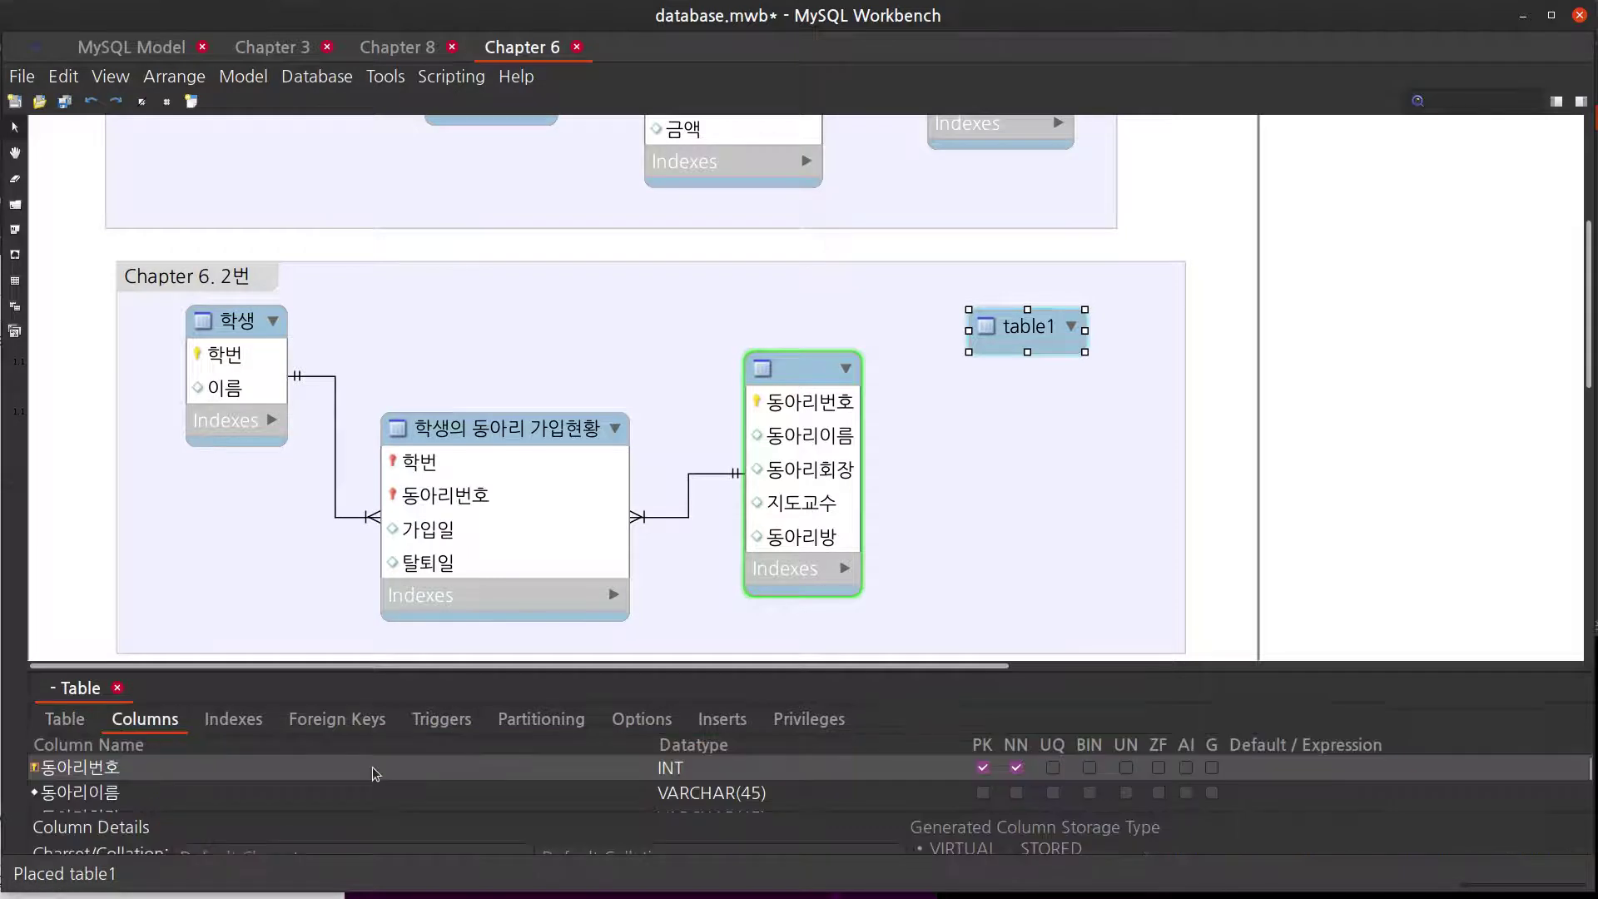
click(179, 793)
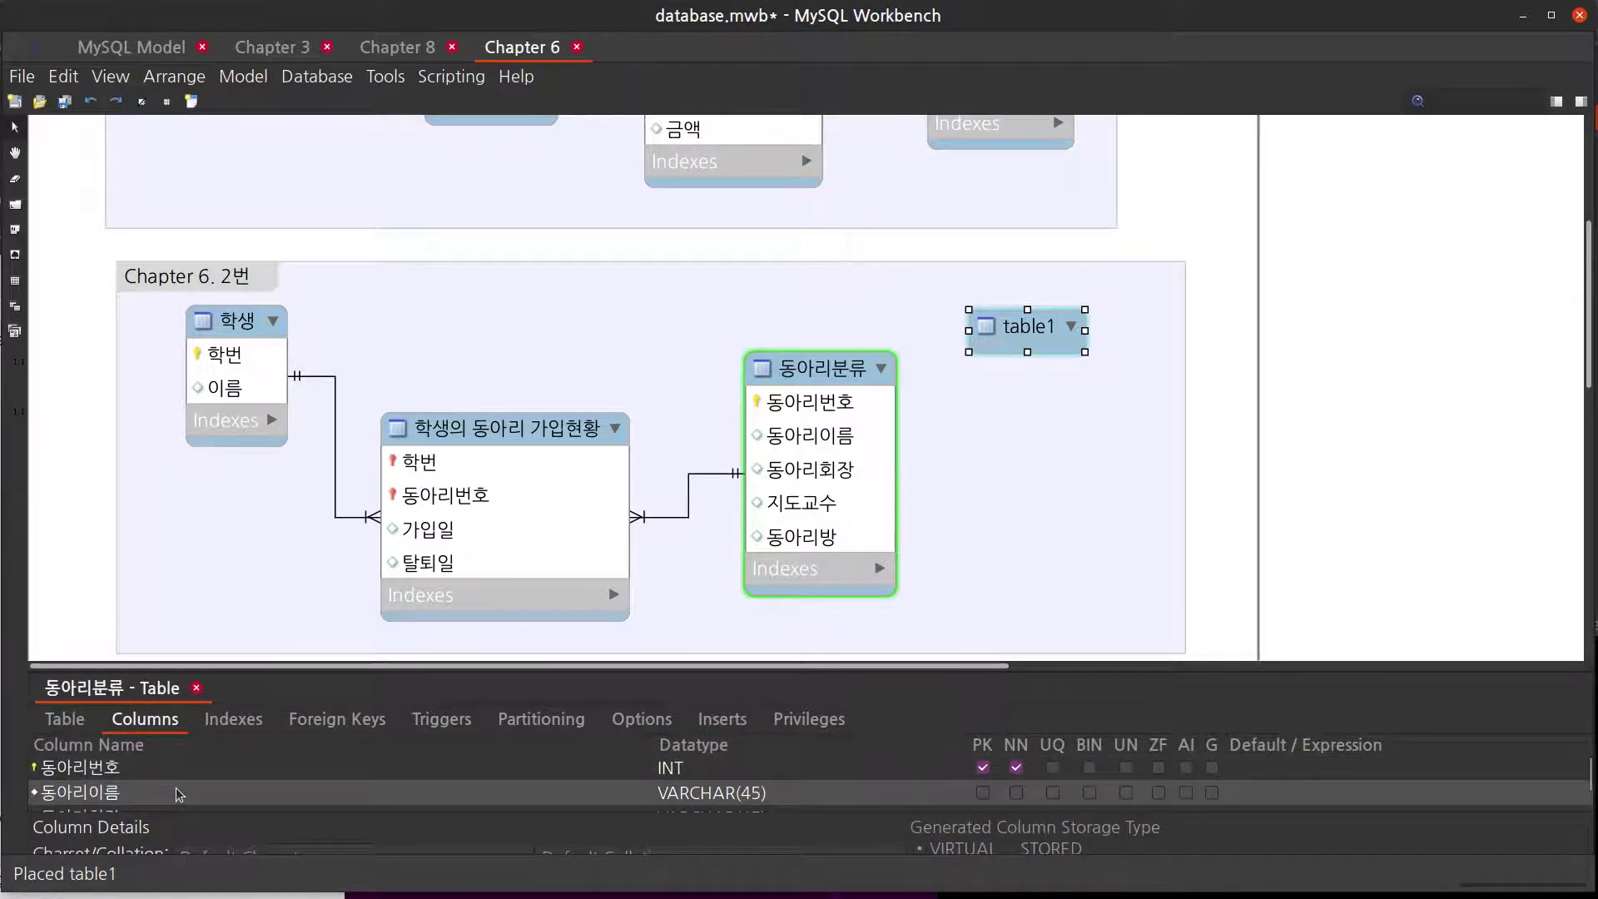
click(836, 506)
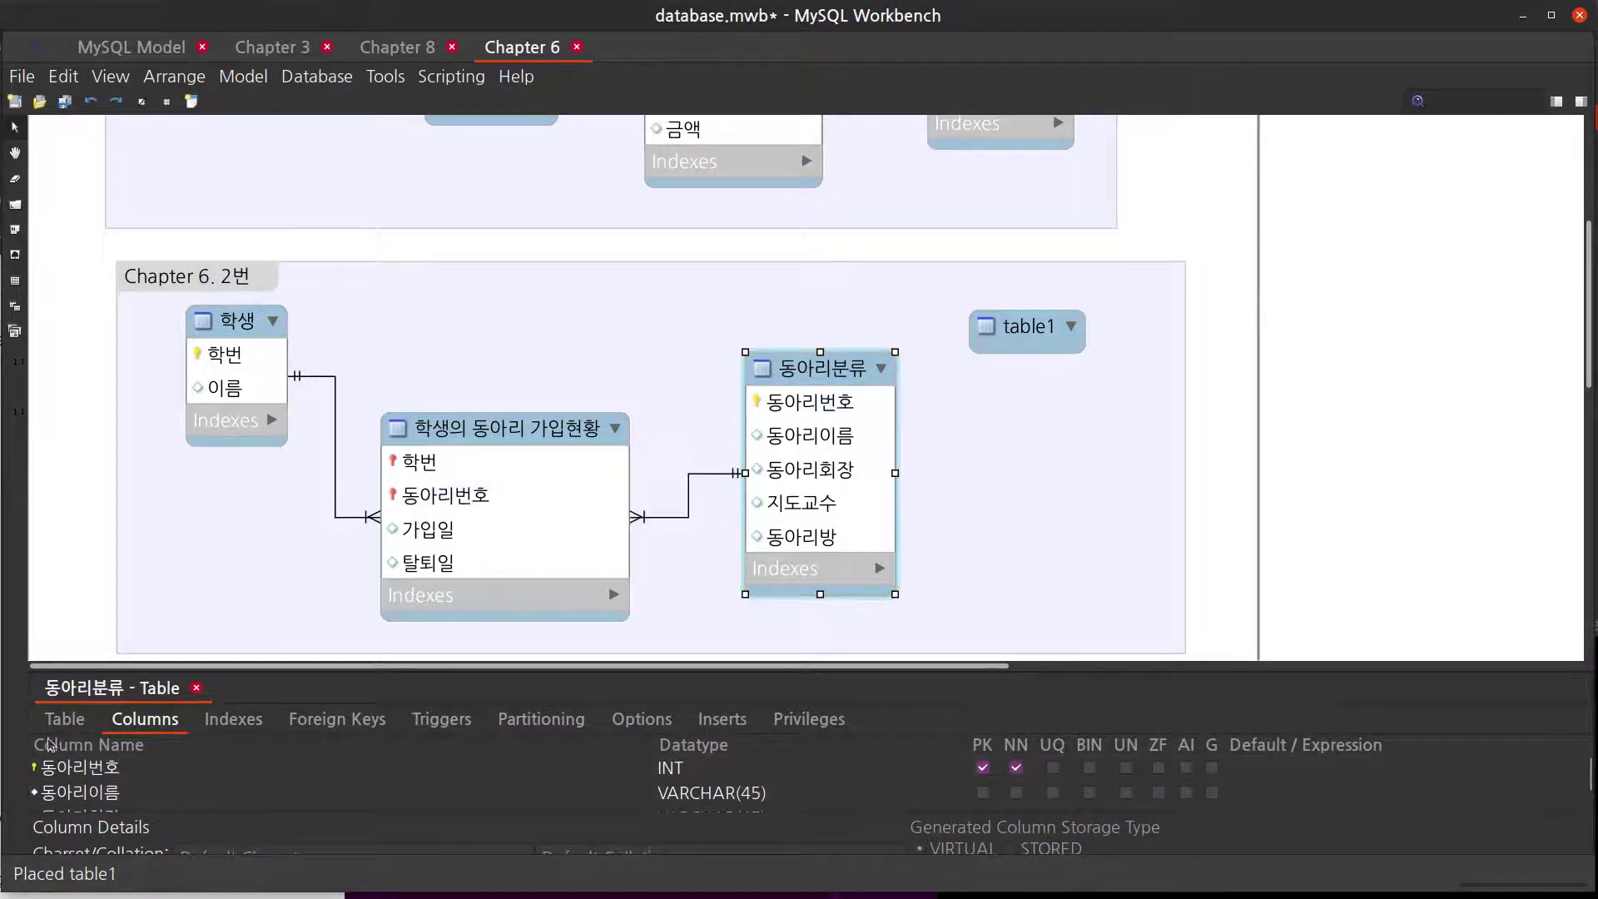
click(65, 719)
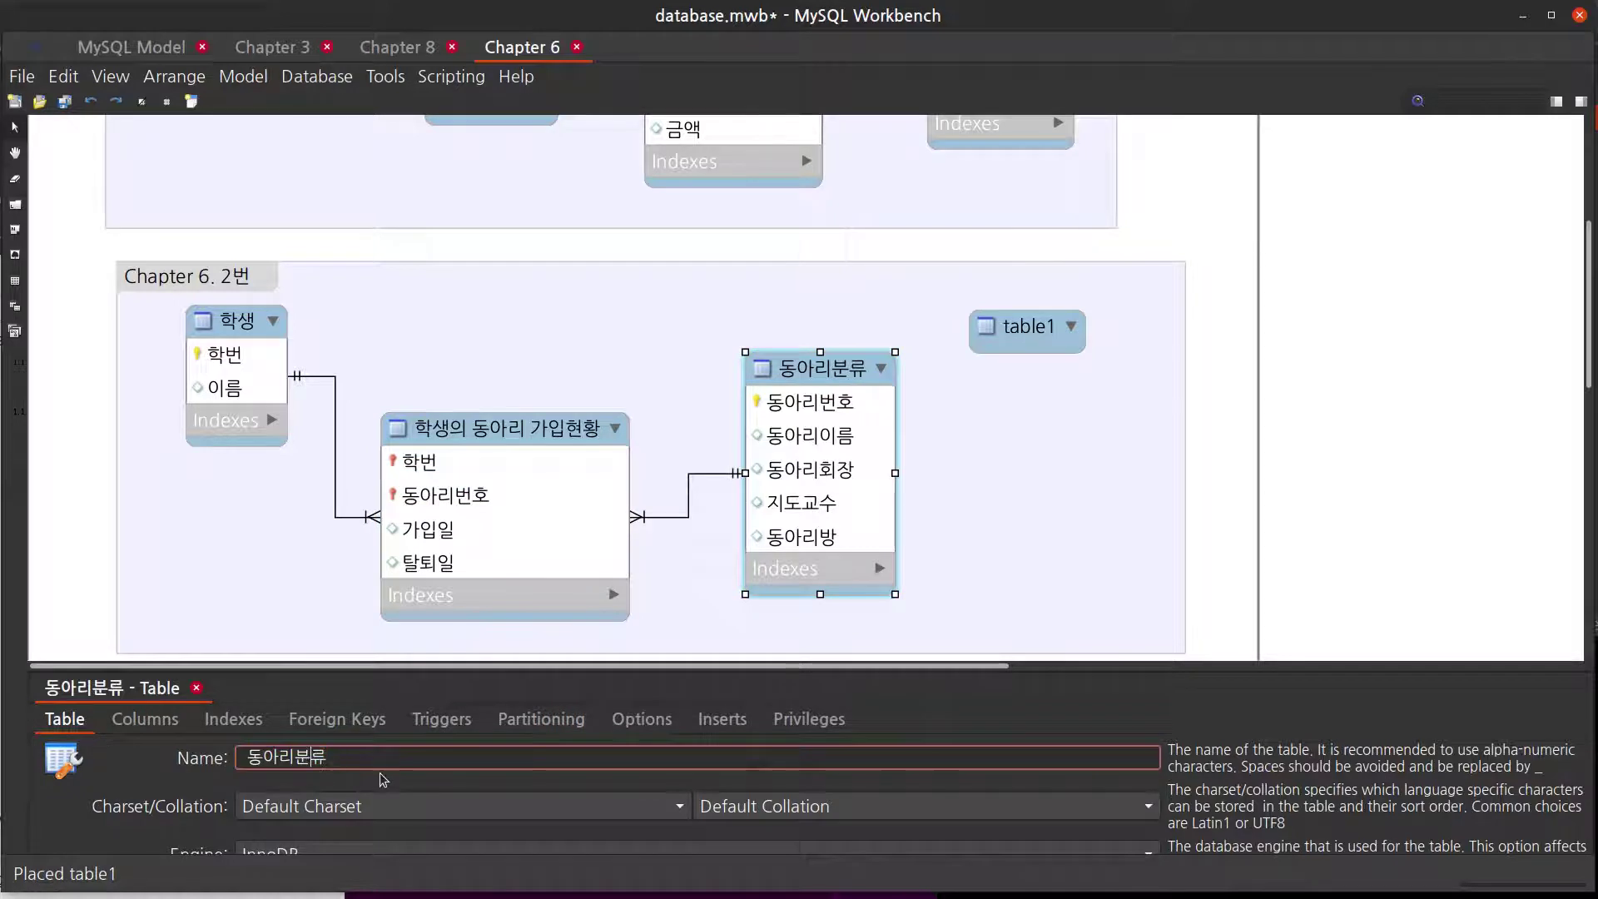
key(Left)
key(shift+End)
key(ctrl+Page_Down)
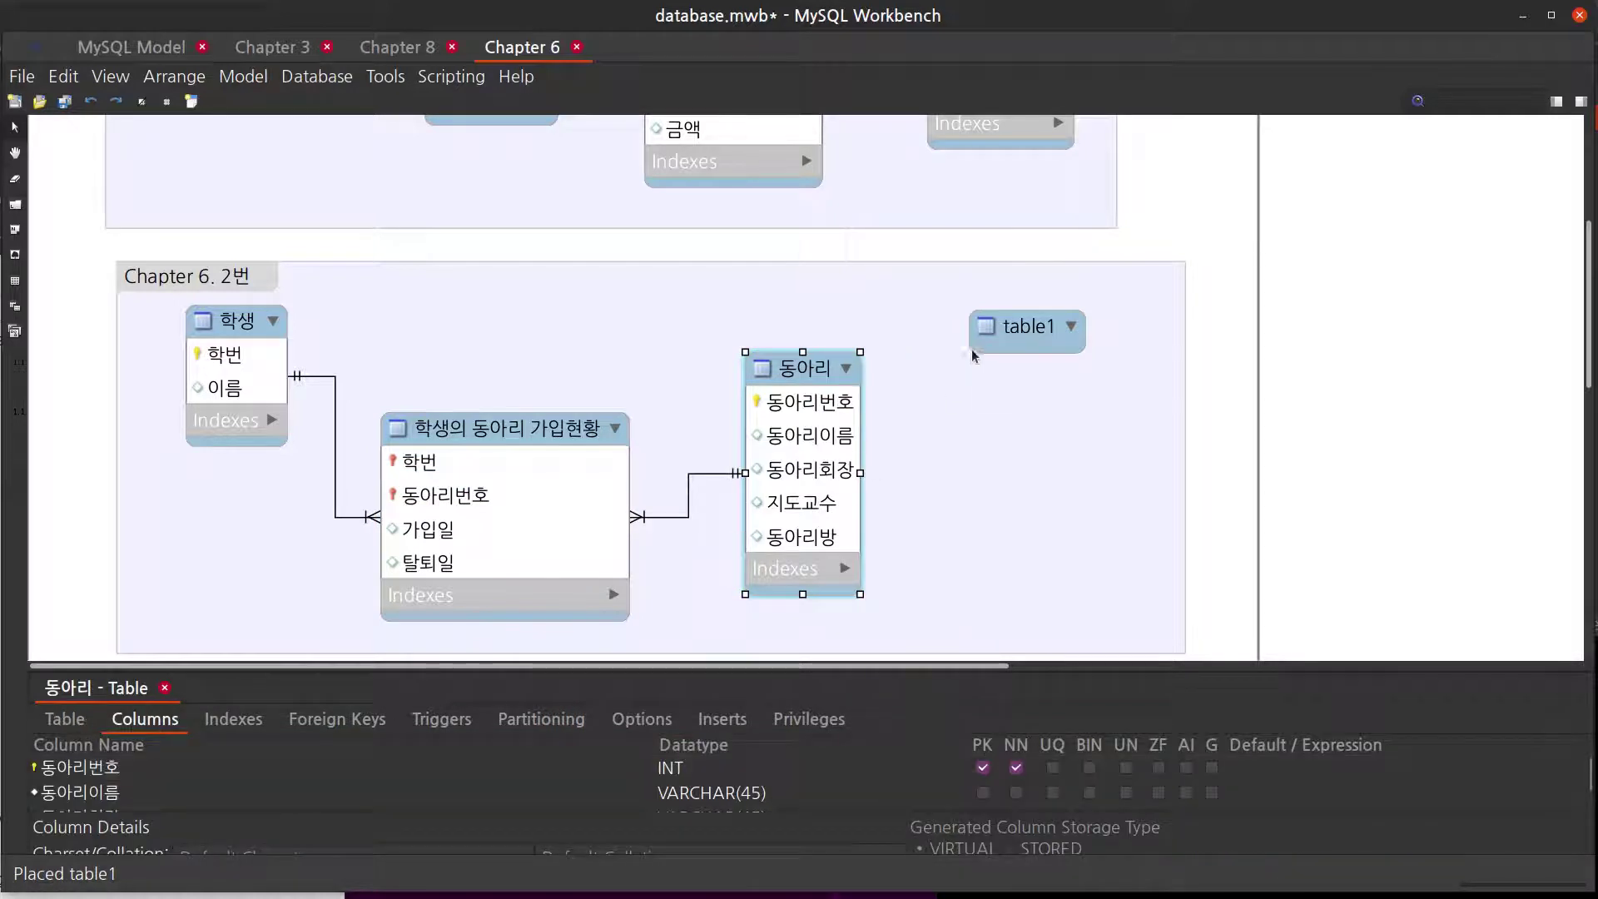
- Open the newly placed table for editing and rename it 동아리분류
double_click(1029, 326)
click(73, 720)
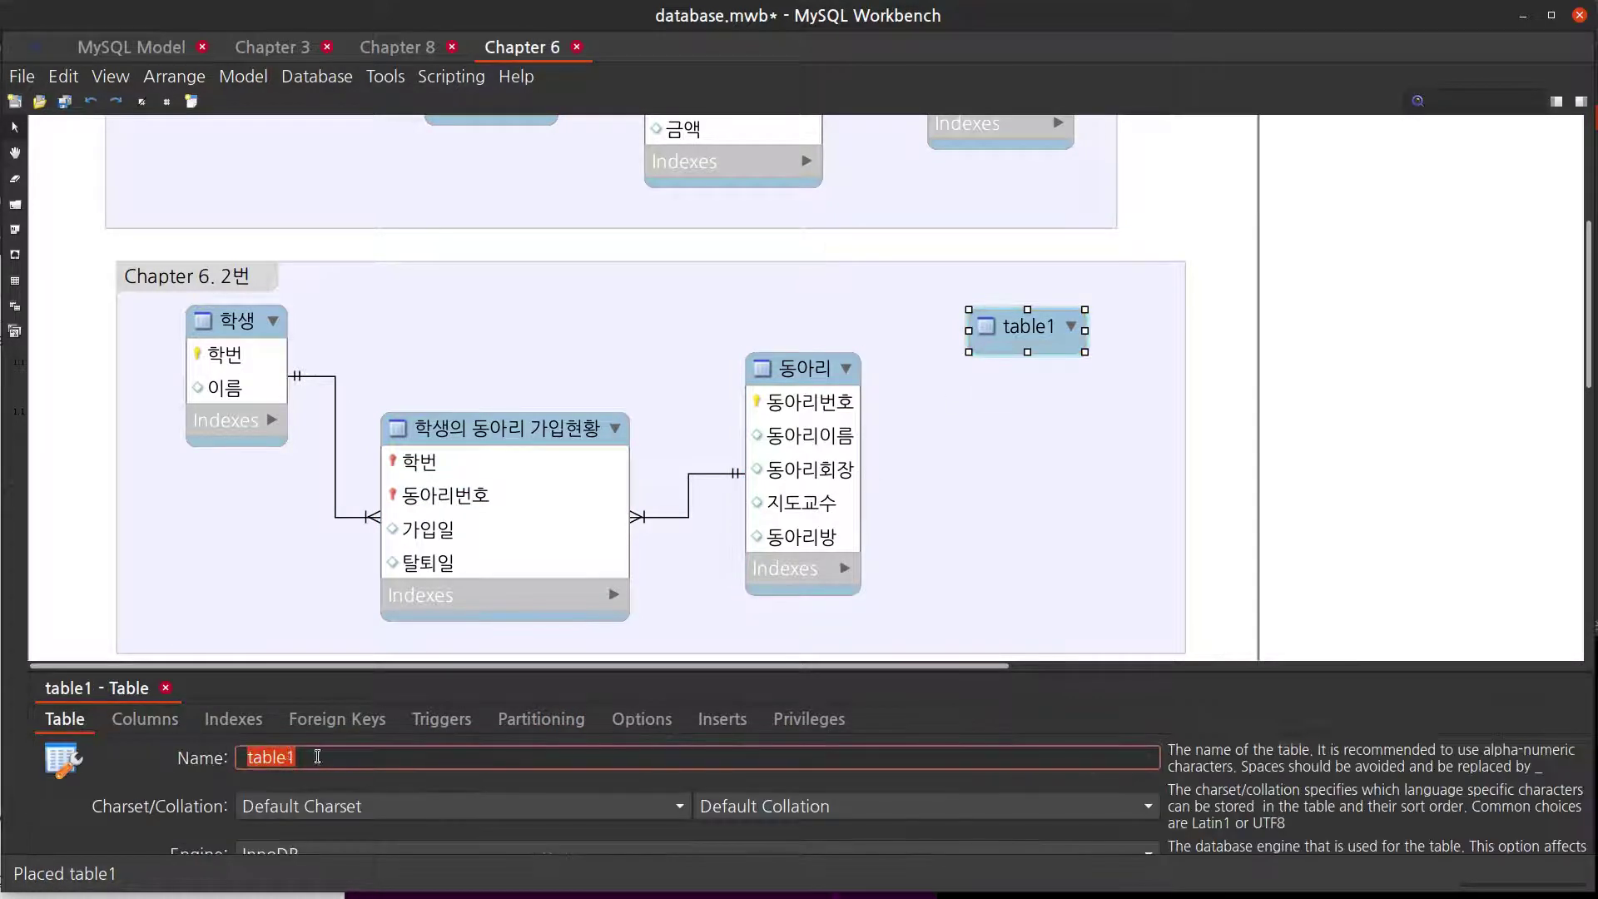
text(동아)
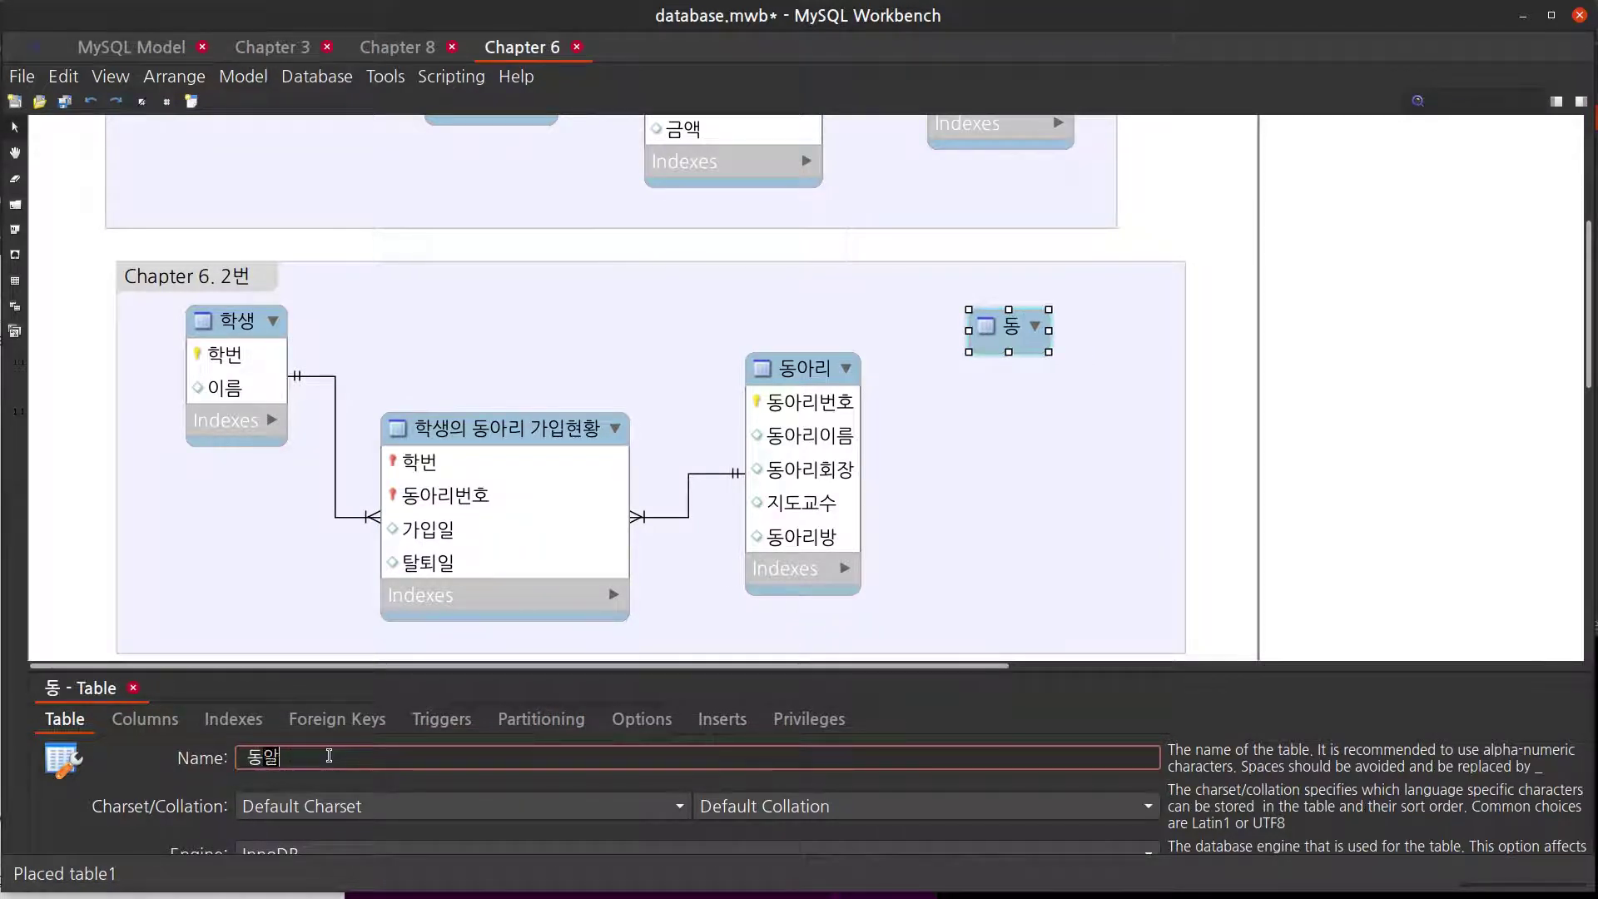
text(리부)
key(Return)
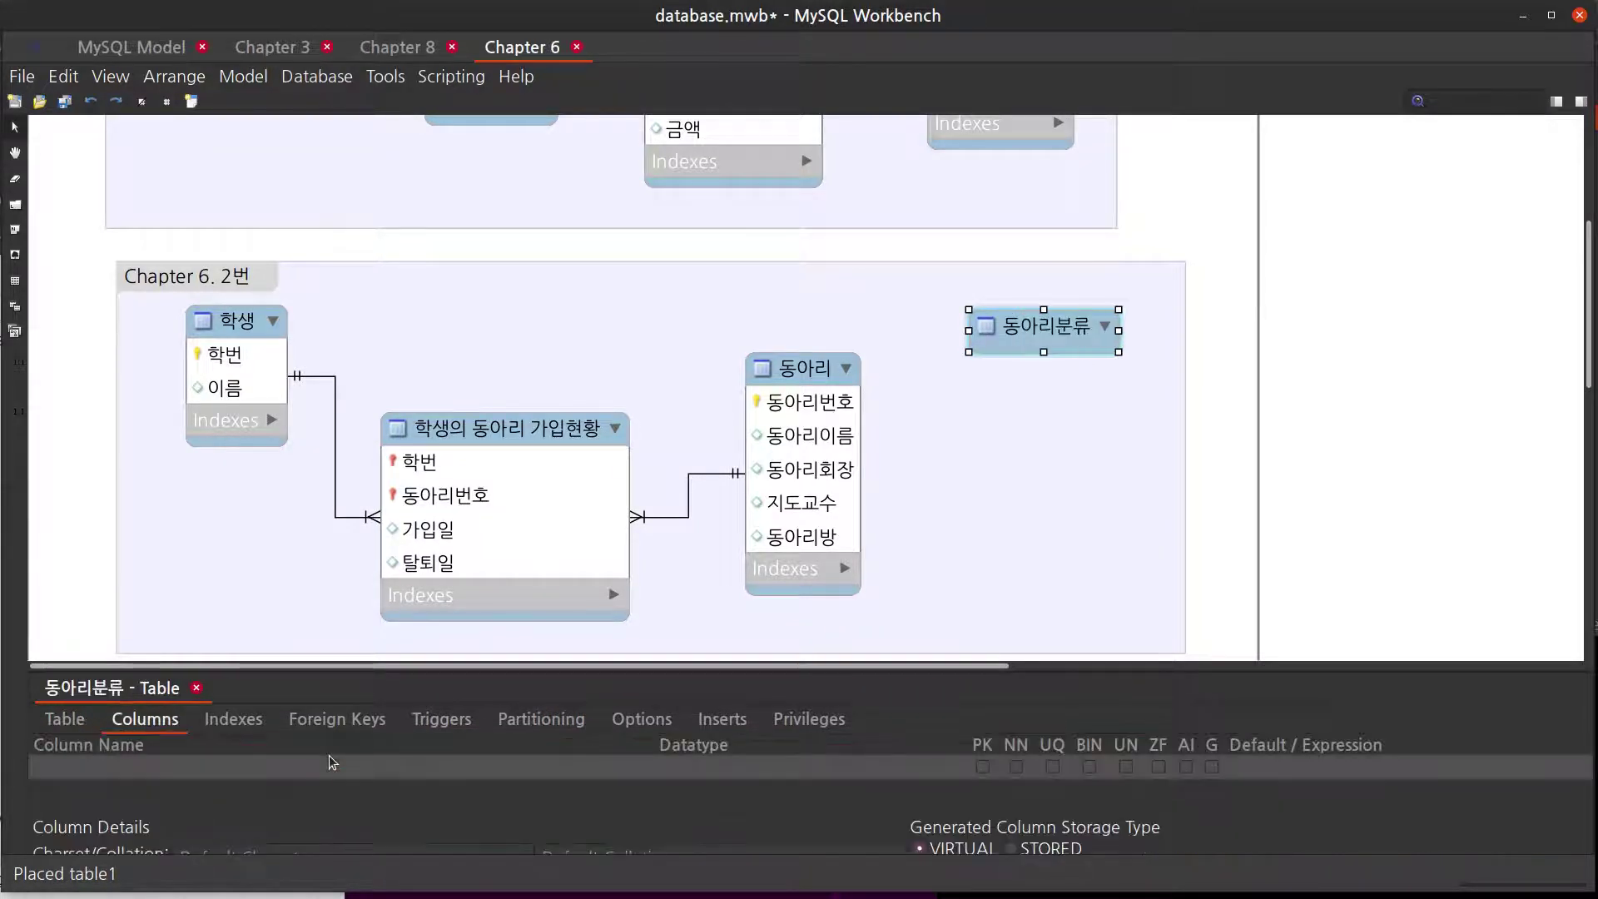
- Add an INT primary key column 분류코드 and a VARCHAR(45) column 분류명 to the 동아리분류 table
double_click(173, 777)
text(ㅂ)
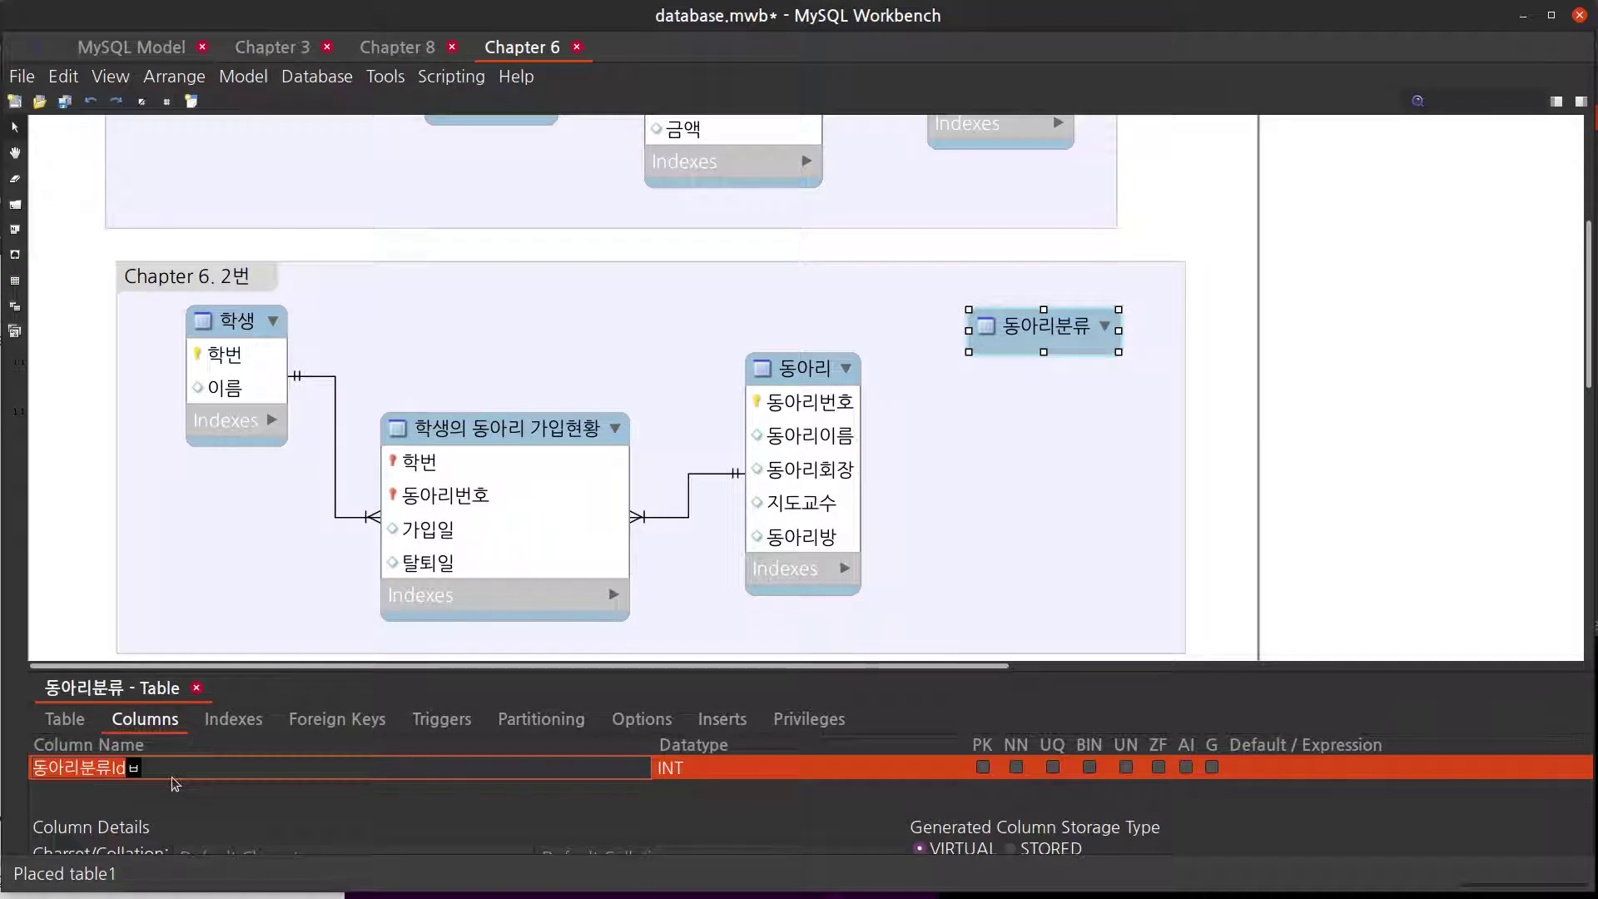
text(분류코드)
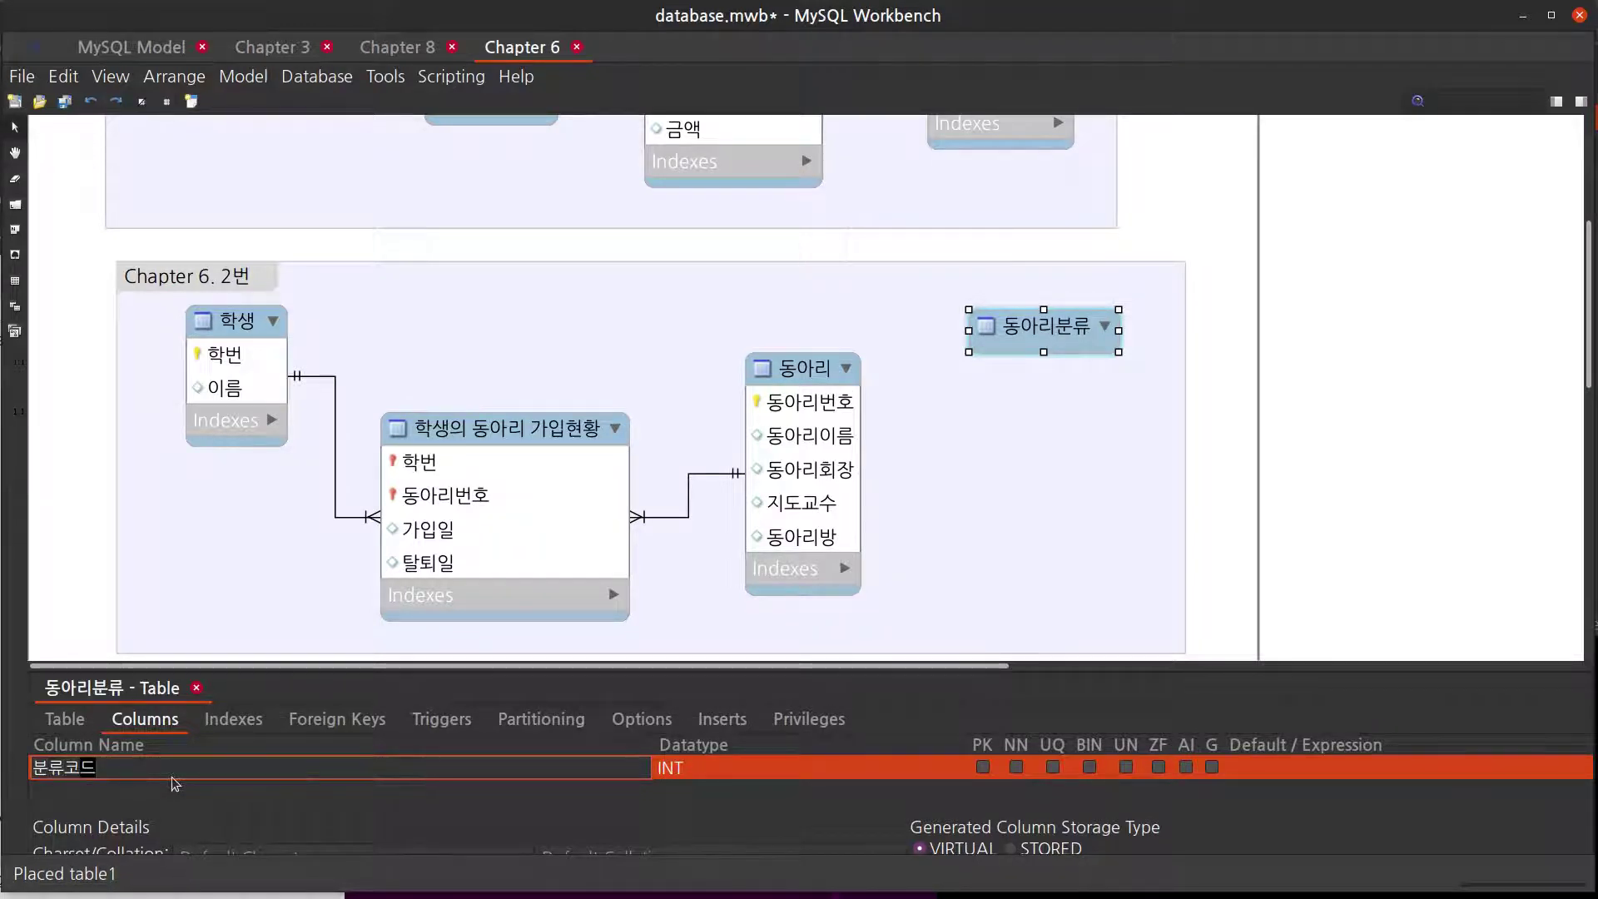
key(Return)
double_click(174, 784)
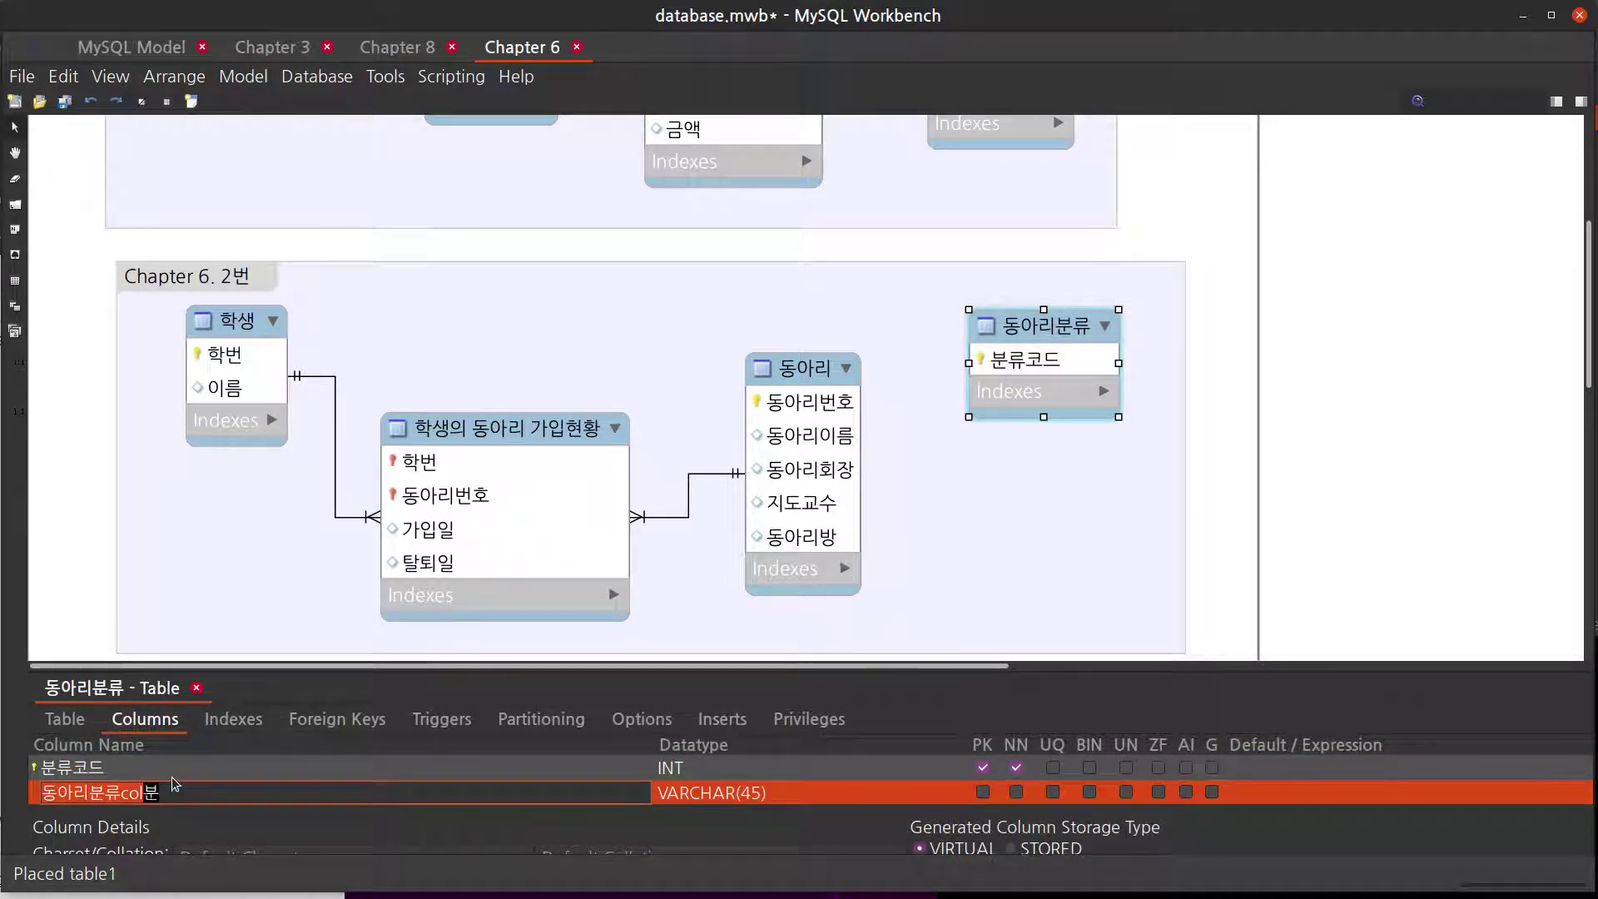
text(분륨명)
key(Return)
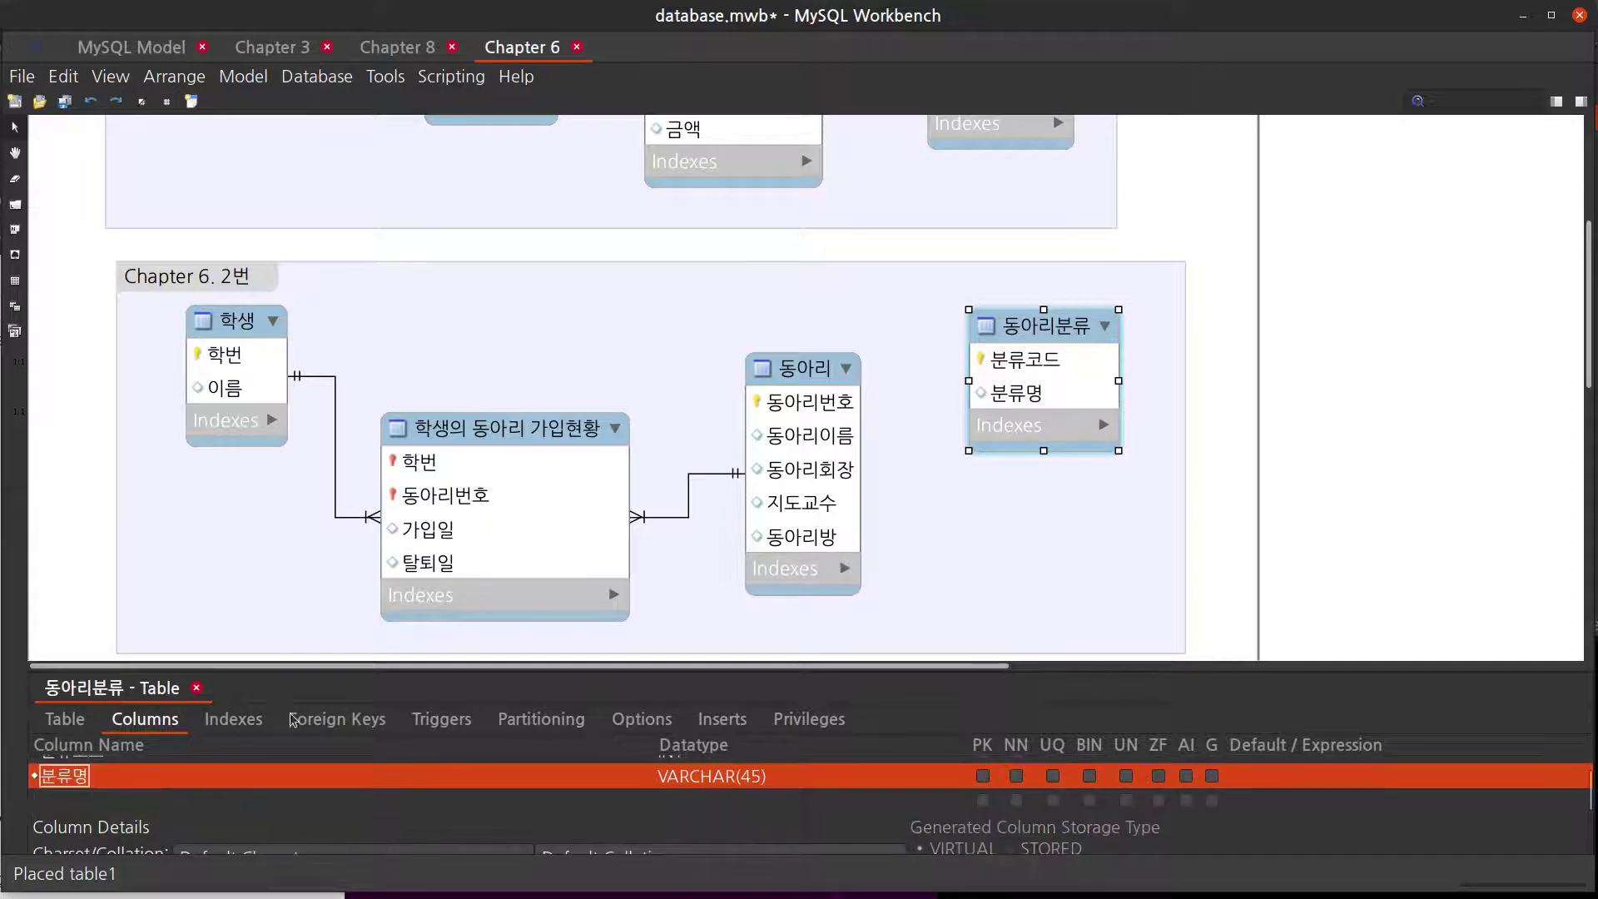
- Lower the 동아리분류 table slightly and create a non-identifying one-to-many relationship with 동아리 as the many side referencing 동아리분류
drag(1037, 320, 1035, 352)
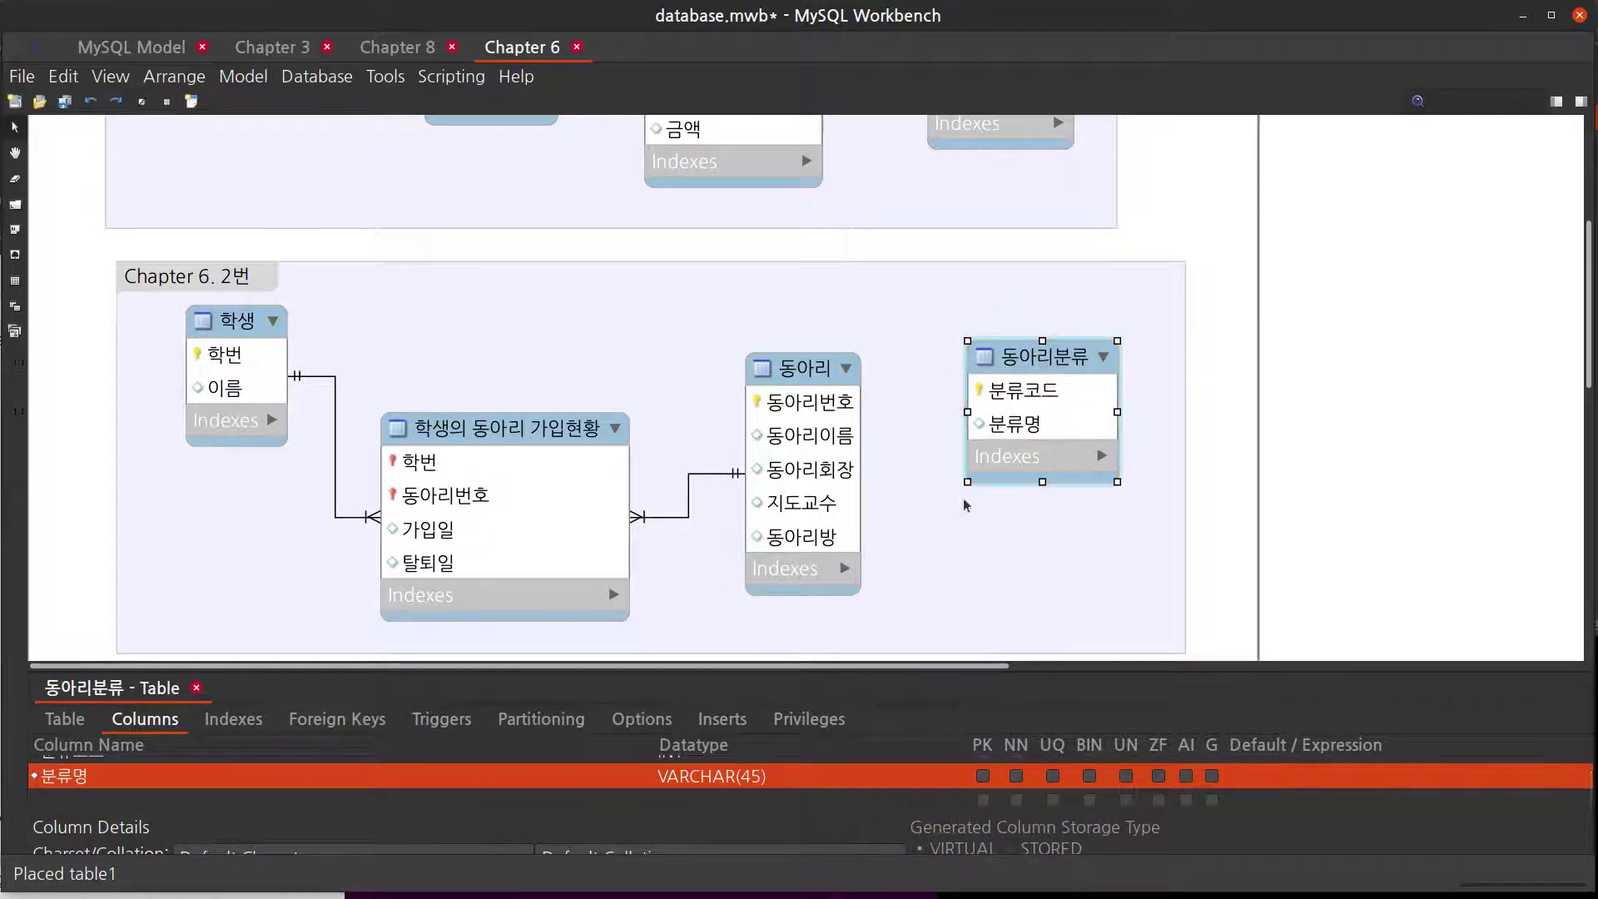
click(1047, 559)
key(2)
click(813, 518)
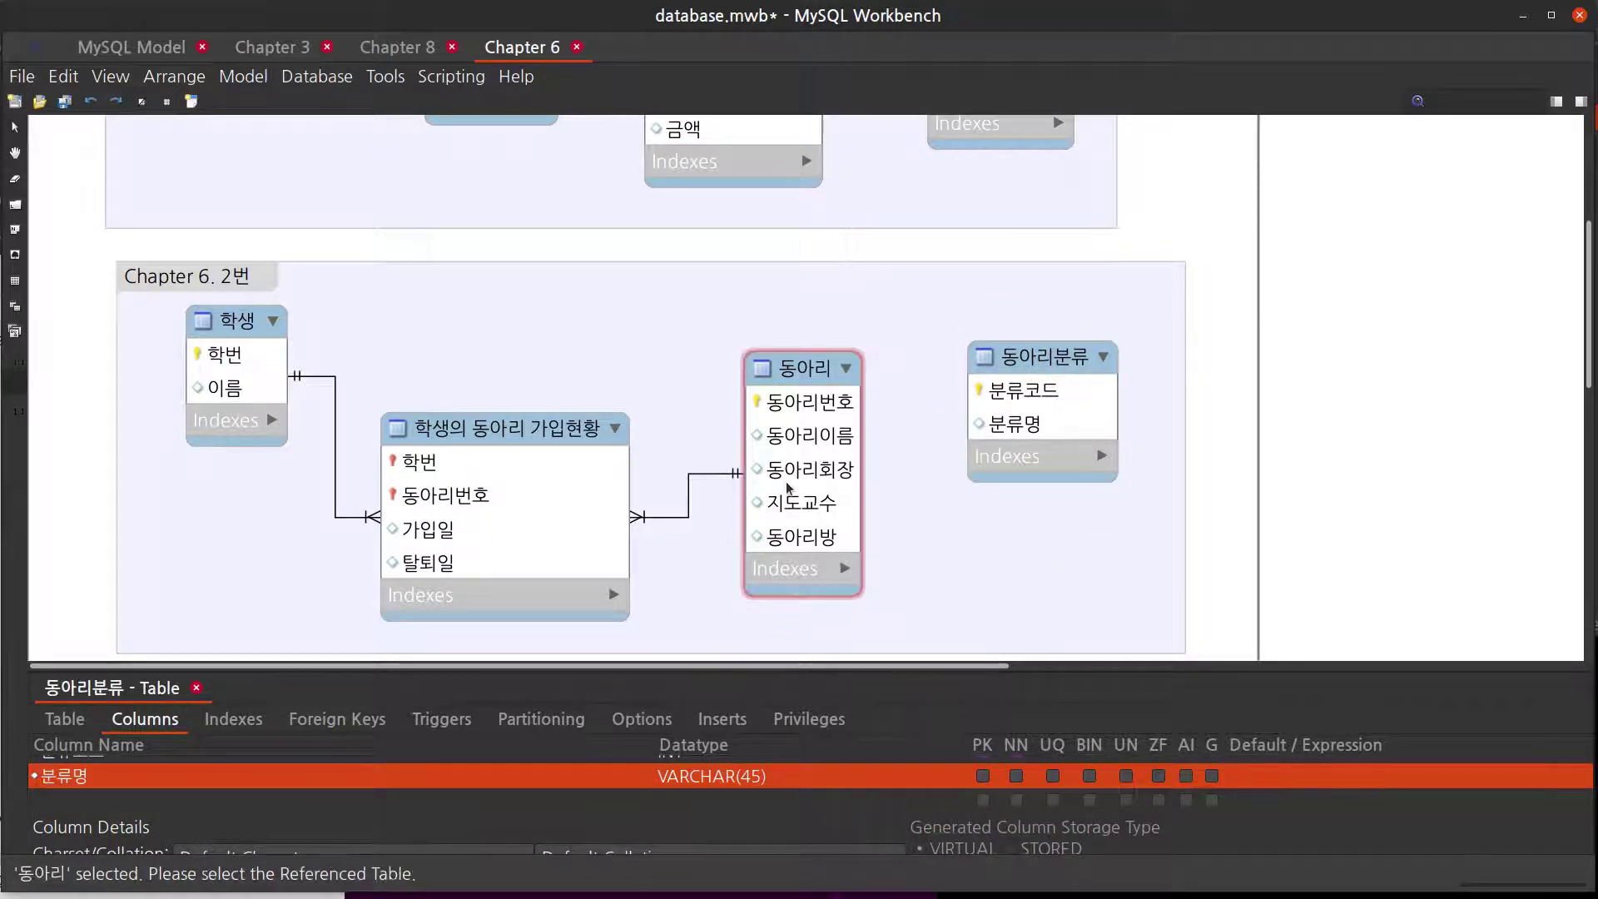
click(1030, 453)
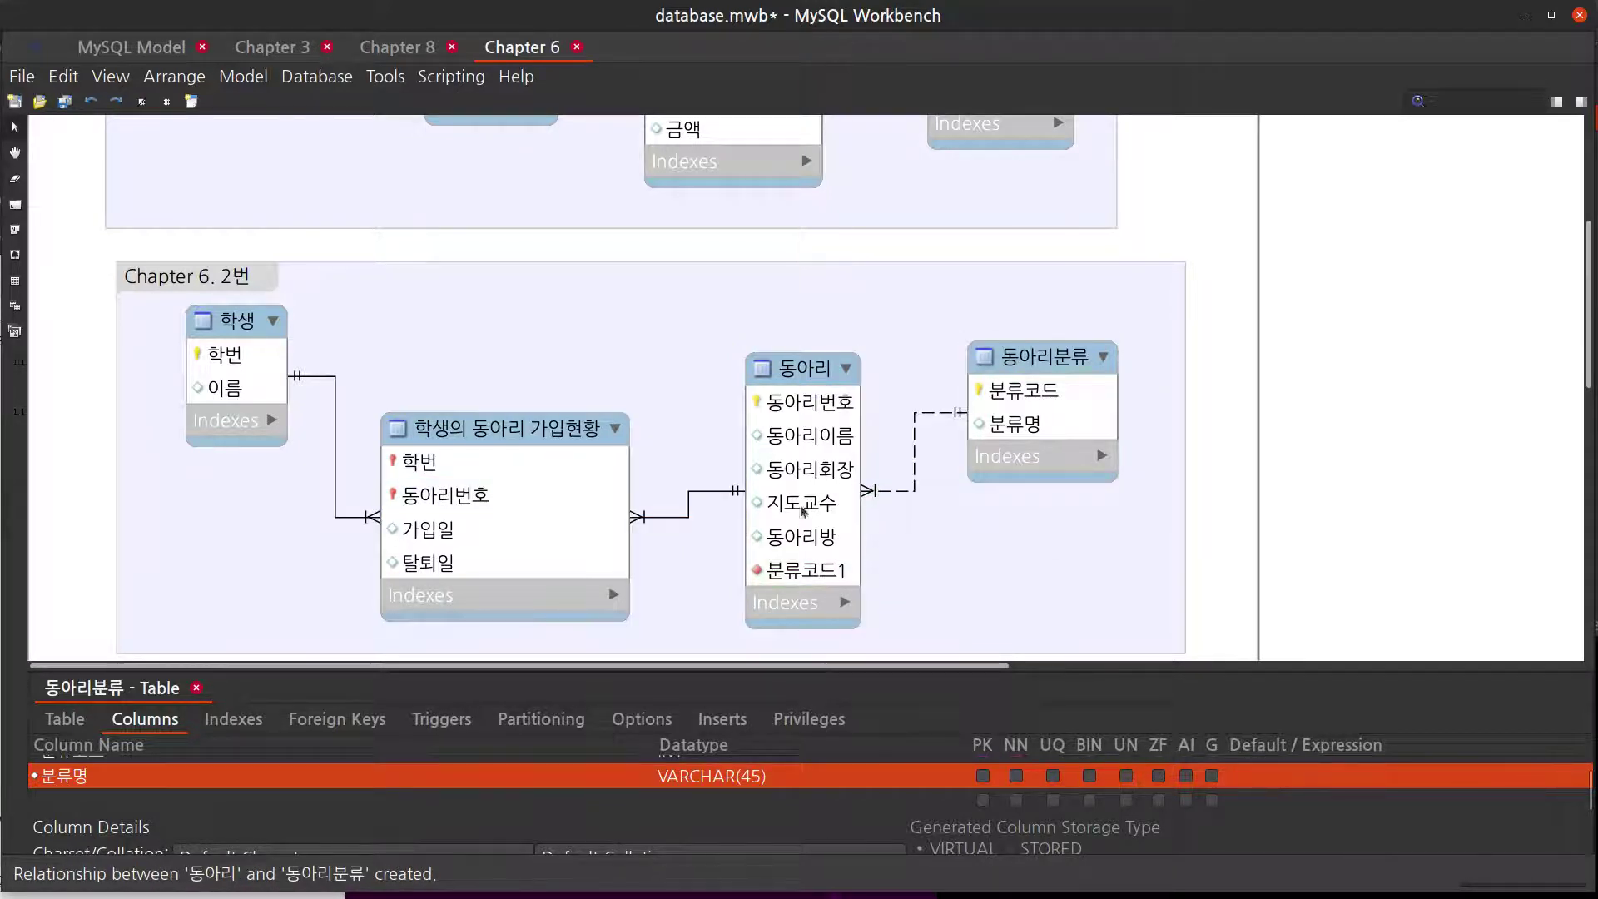
- Rename the 동아리 table's foreign key column 분류코드1 to 분류코드
double_click(794, 372)
scroll(311, 782, down, 5)
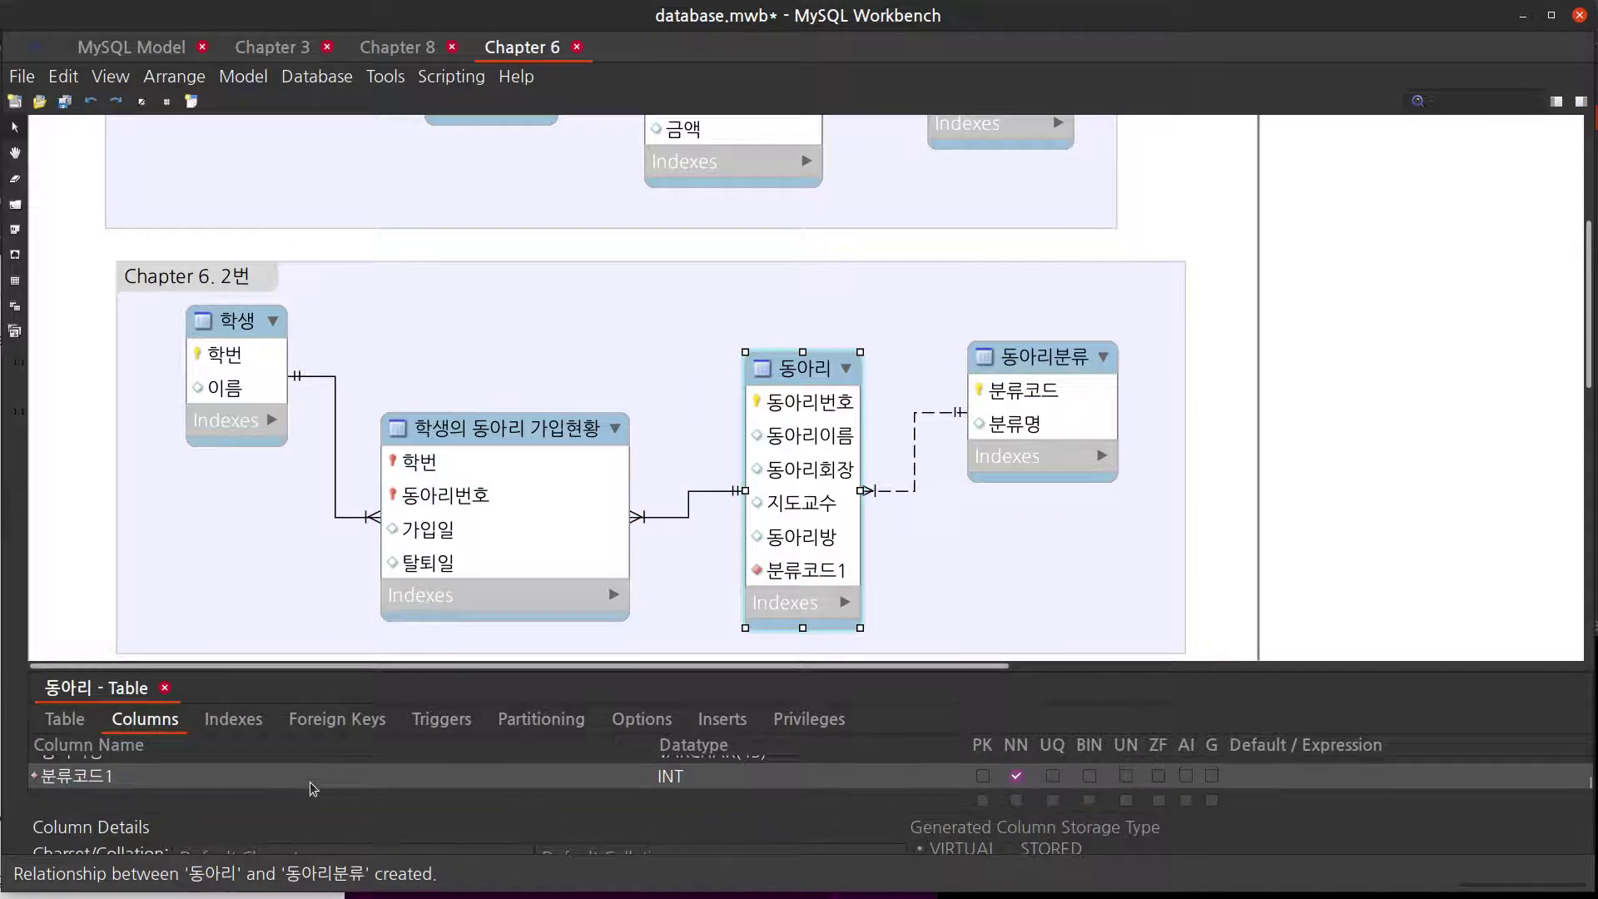
click(310, 782)
click(311, 783)
key(Right)
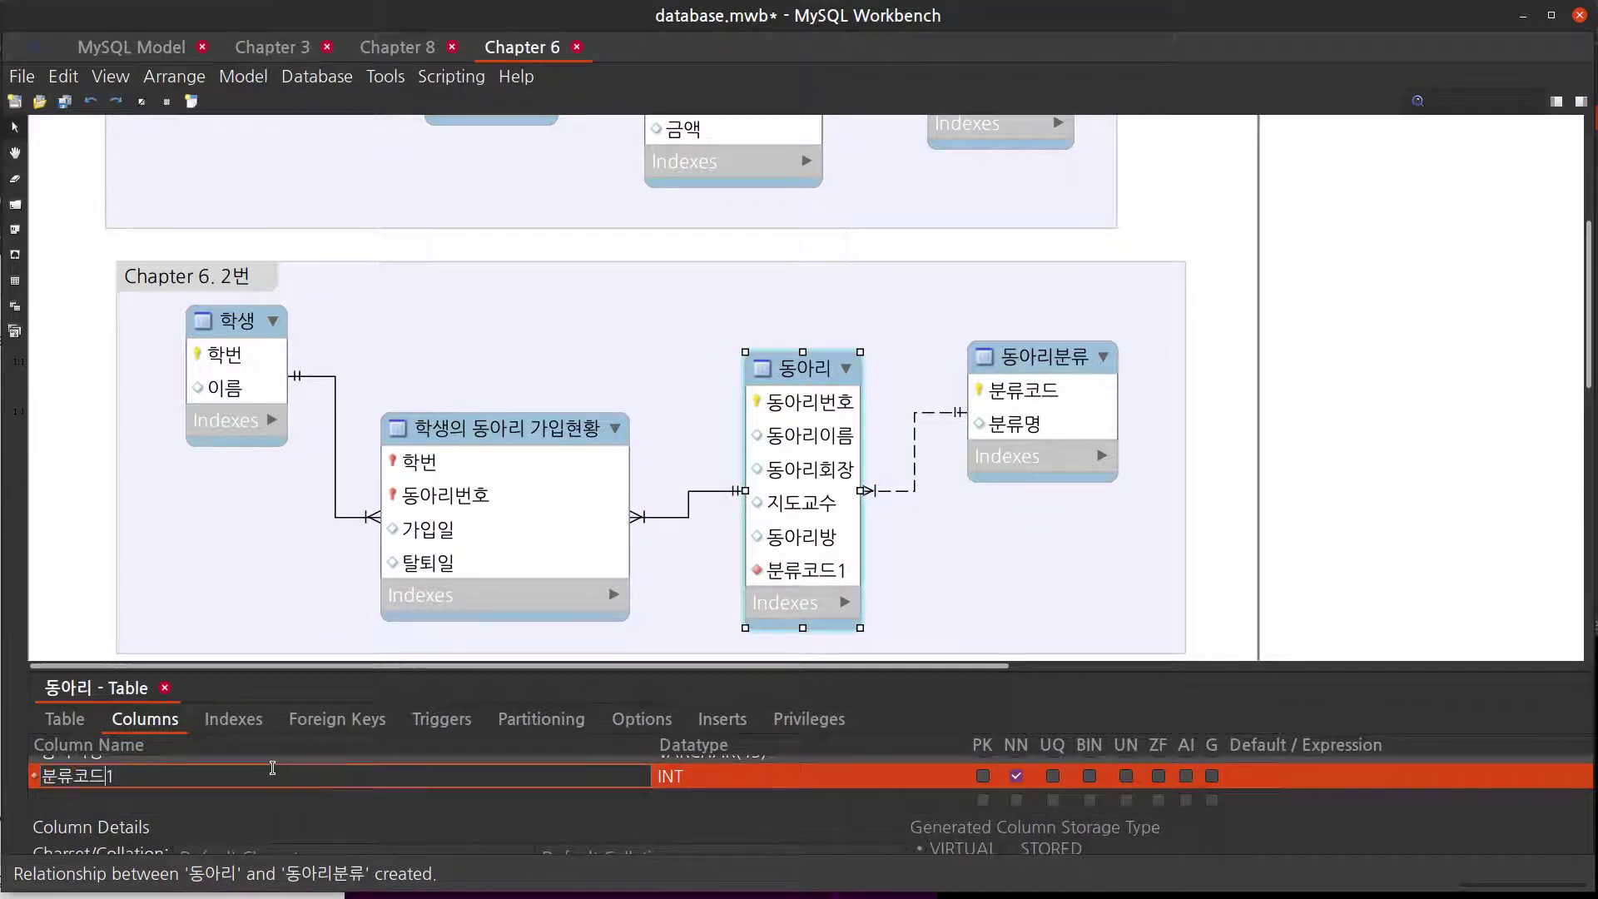
key(shift+Left)
key(BackSpace)
key(Return)
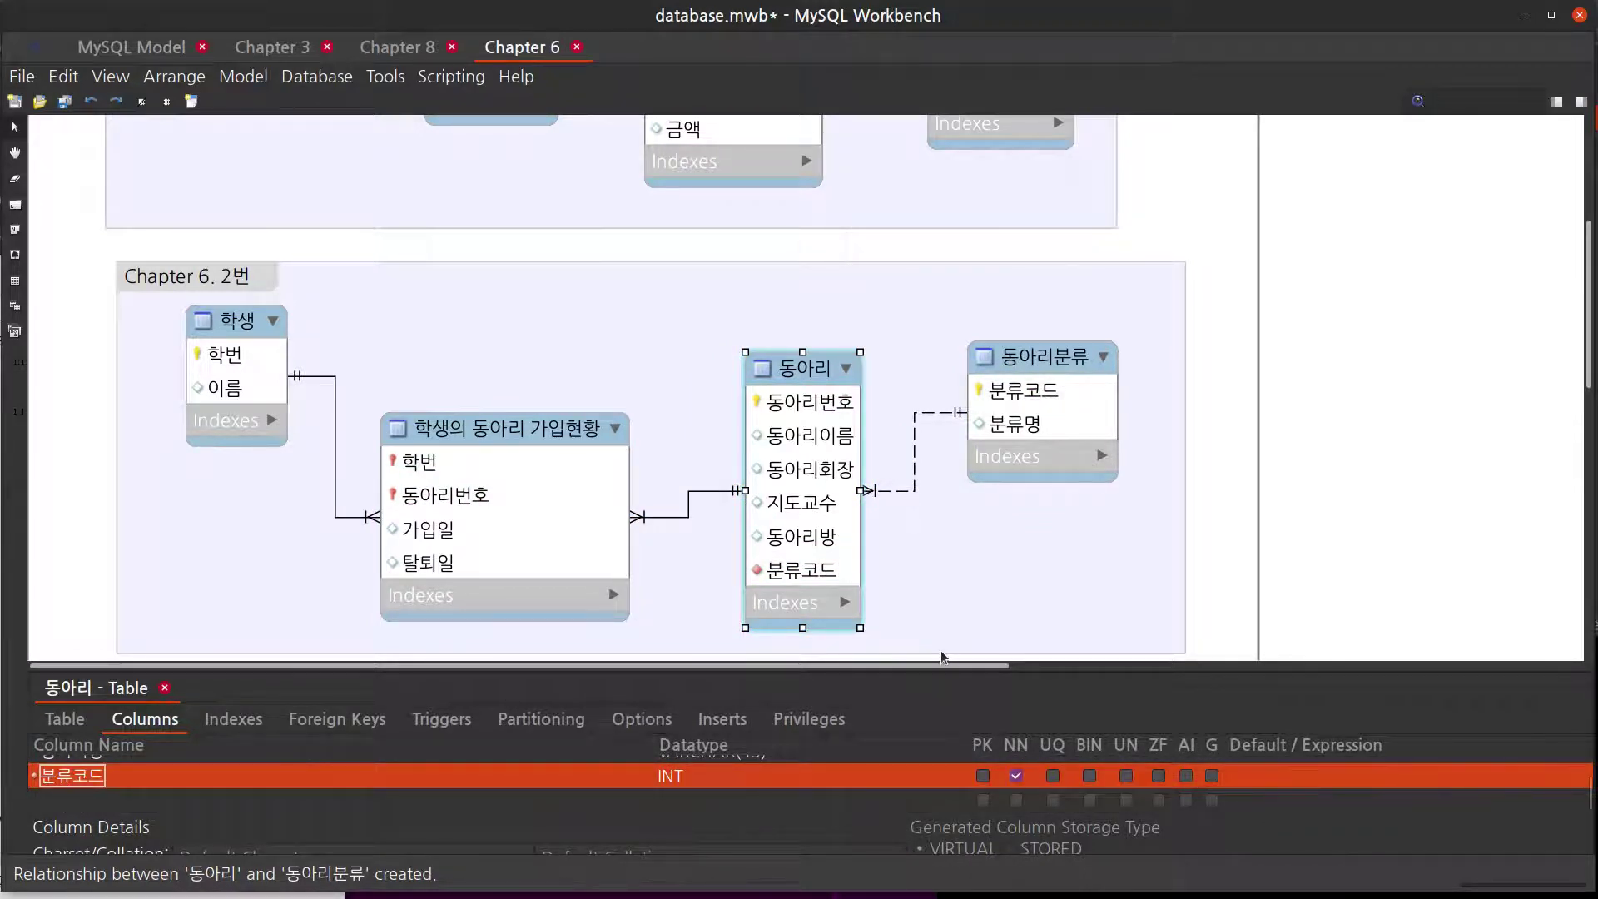
- Tidy the diagram by moving the 동아리분류 table slightly up and left and the 학생 table slightly down
click(1046, 372)
drag(1046, 372, 1037, 358)
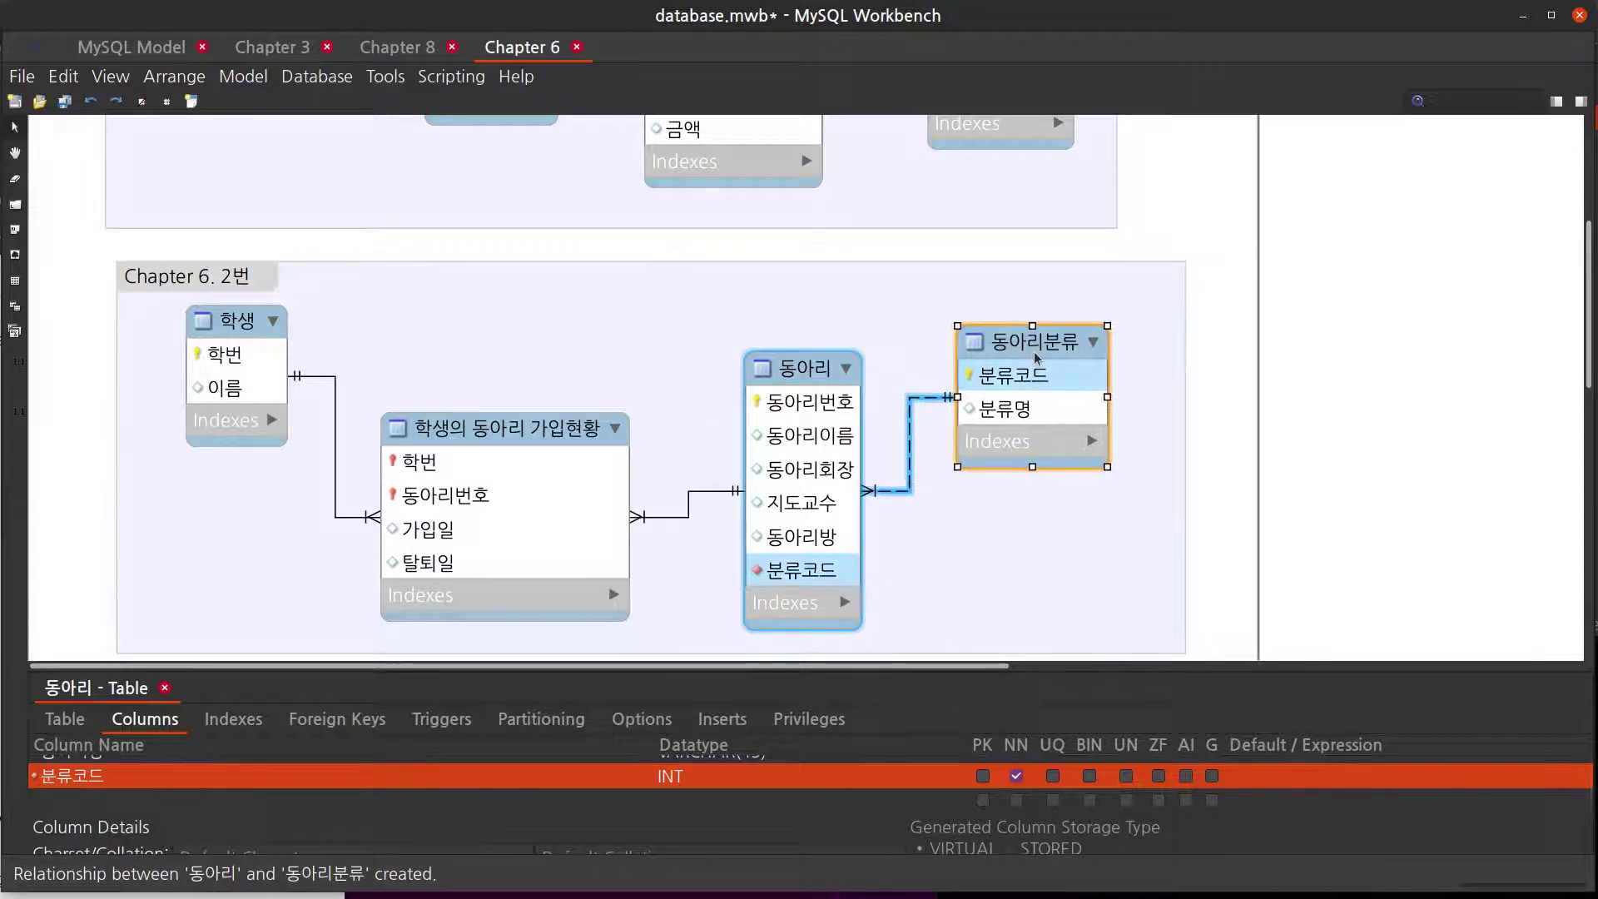
click(956, 355)
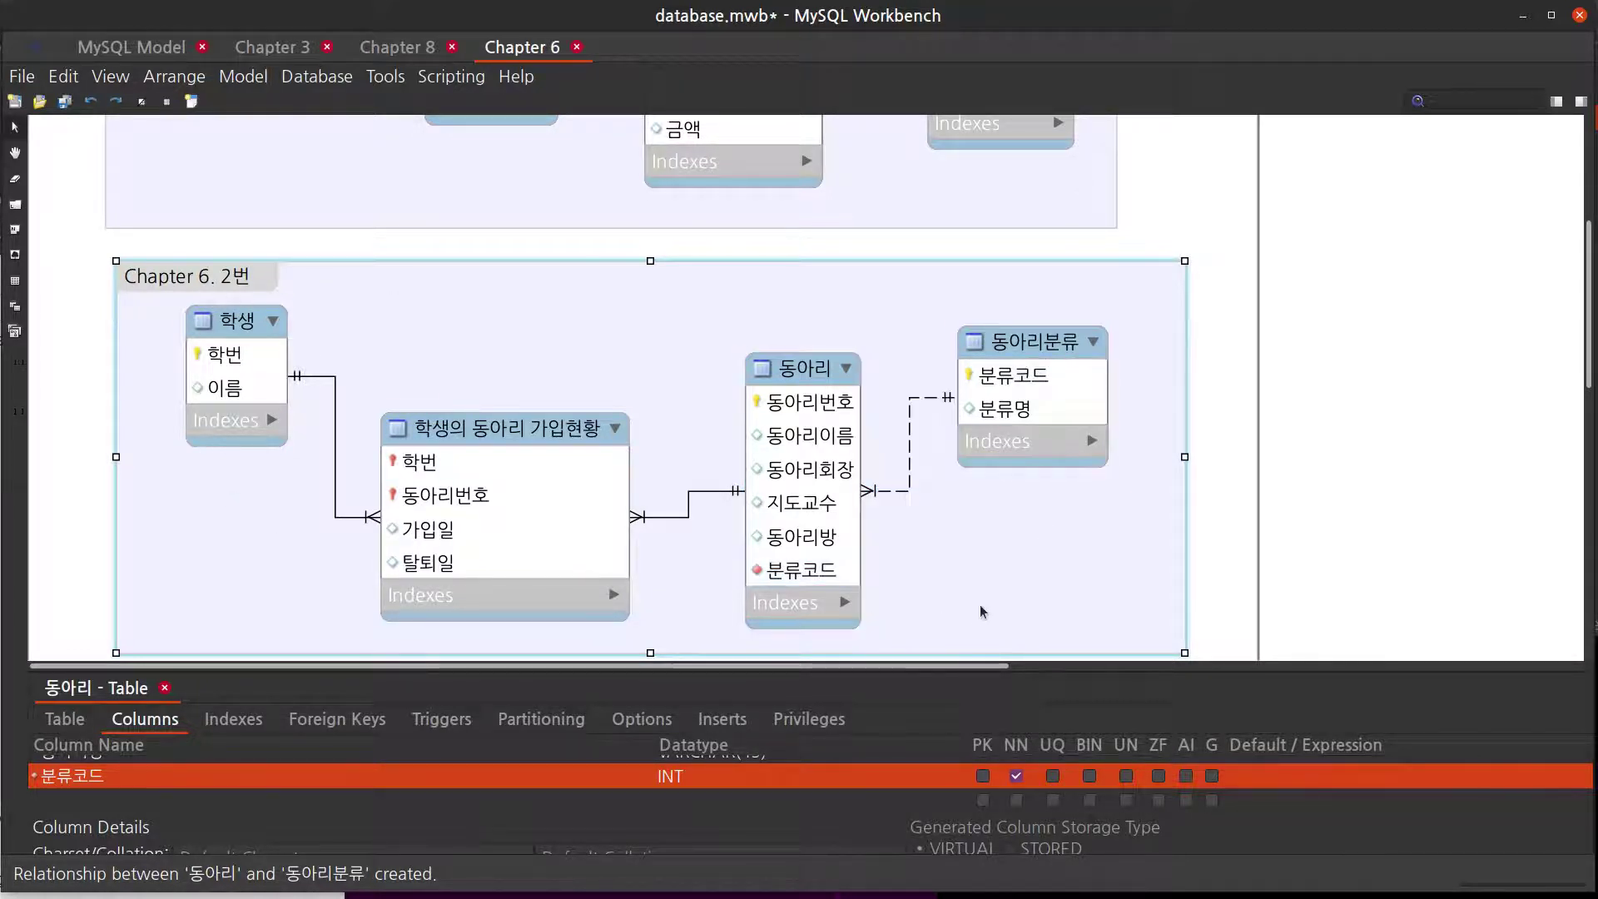
drag(239, 323, 231, 341)
click(420, 313)
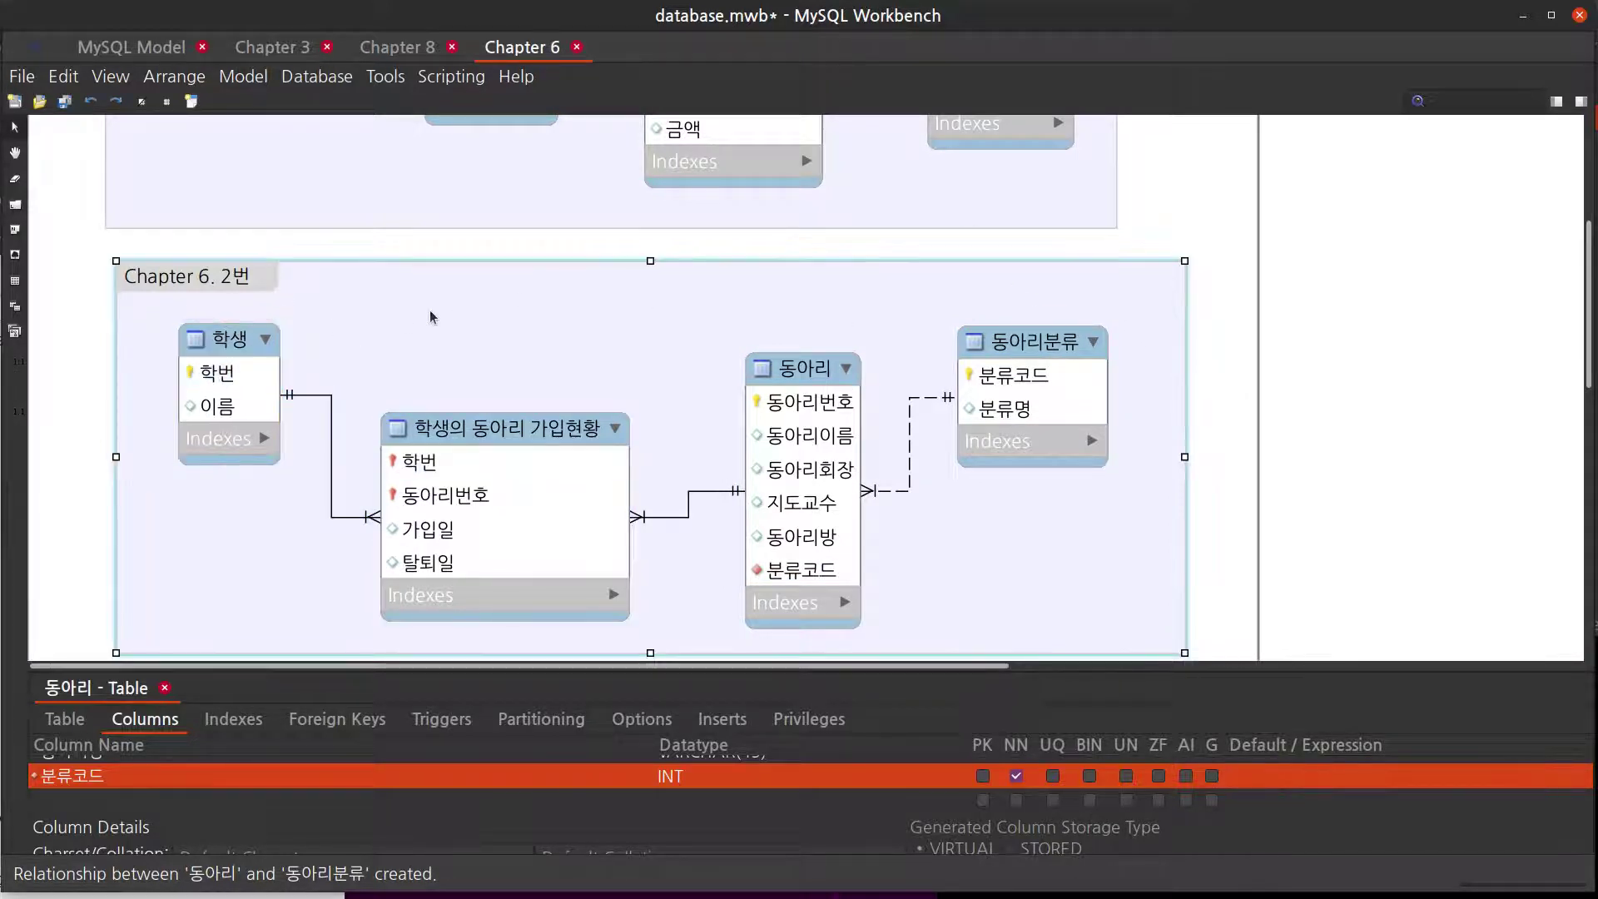
- Examine the 동아리 table's columns and references, checking how its 분류코드 relates to the 동아리분류 table
click(1017, 345)
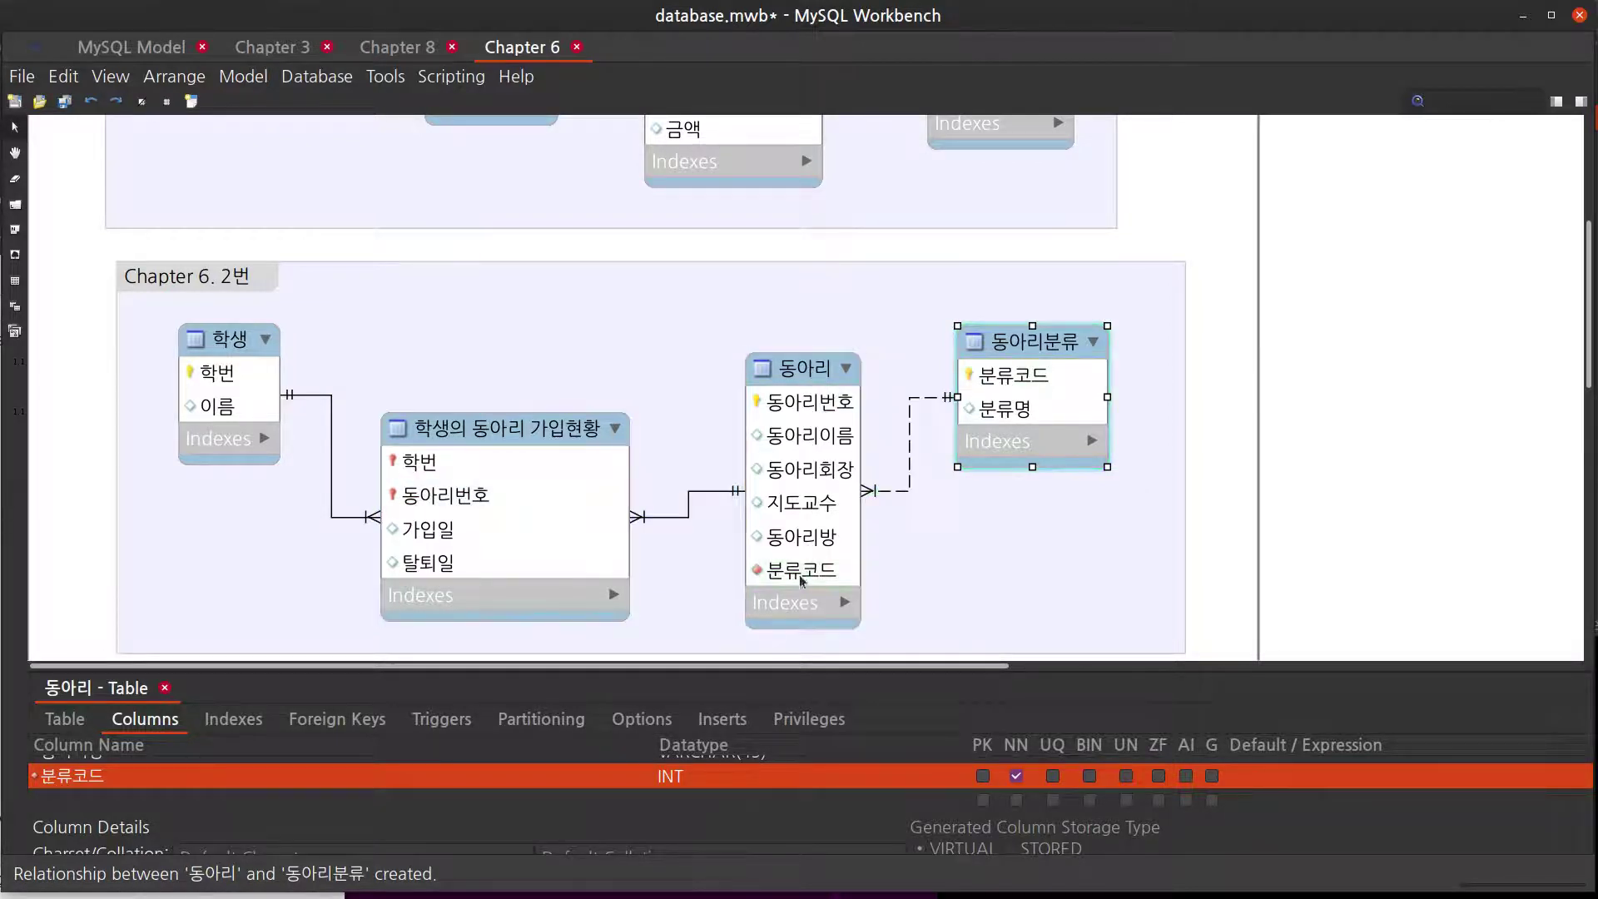
click(805, 364)
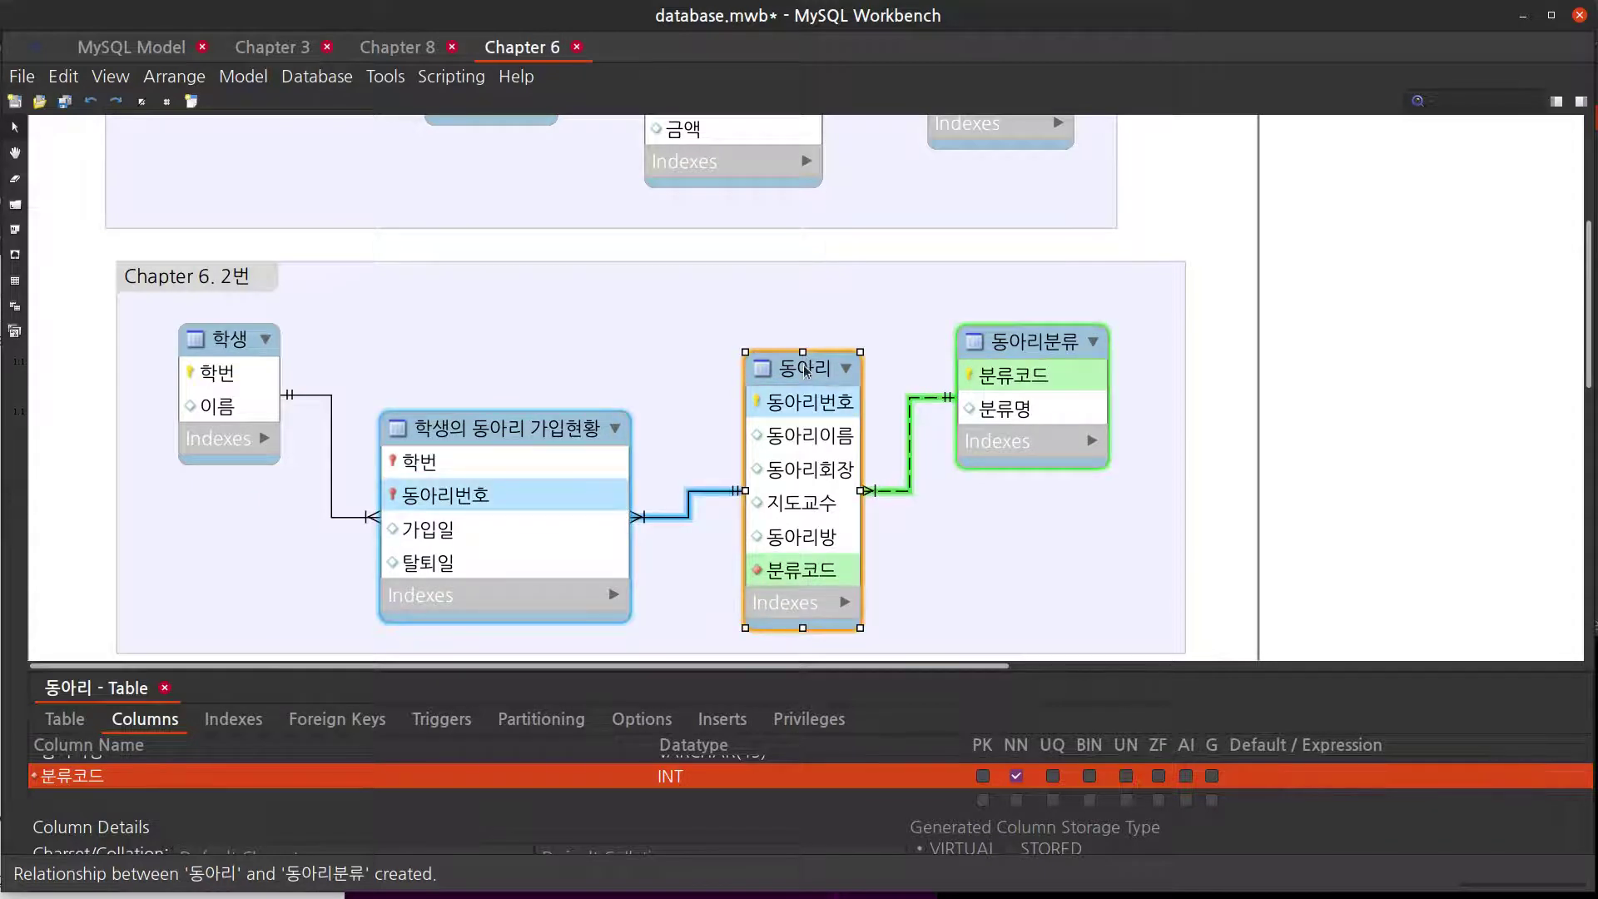
click(1055, 540)
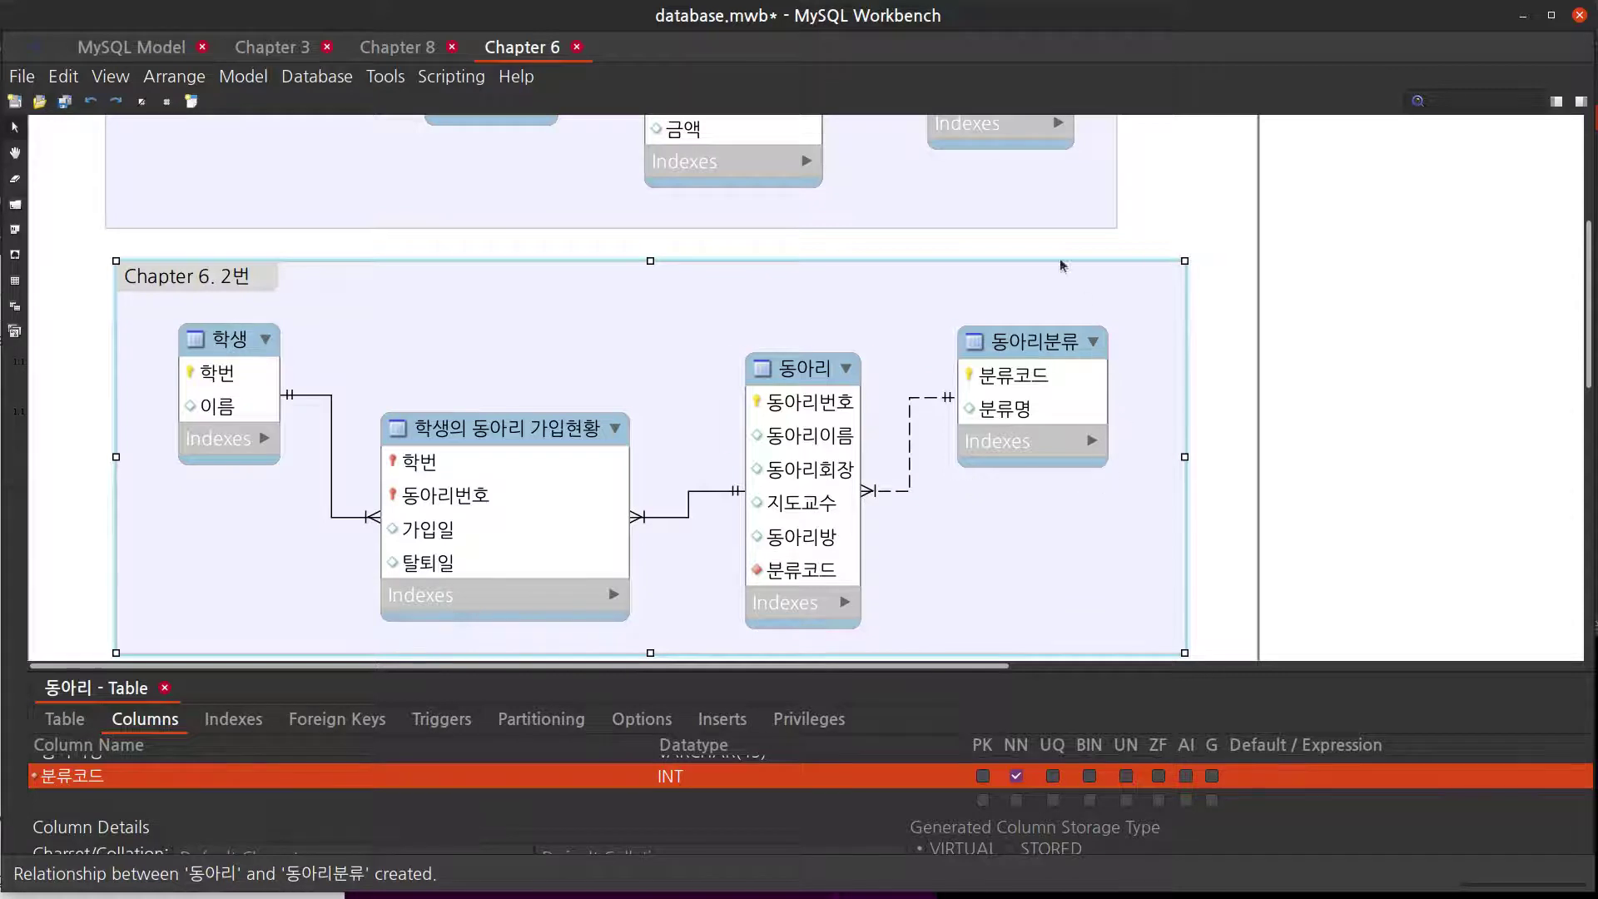
mouse_move(797, 574)
mouse_move(808, 374)
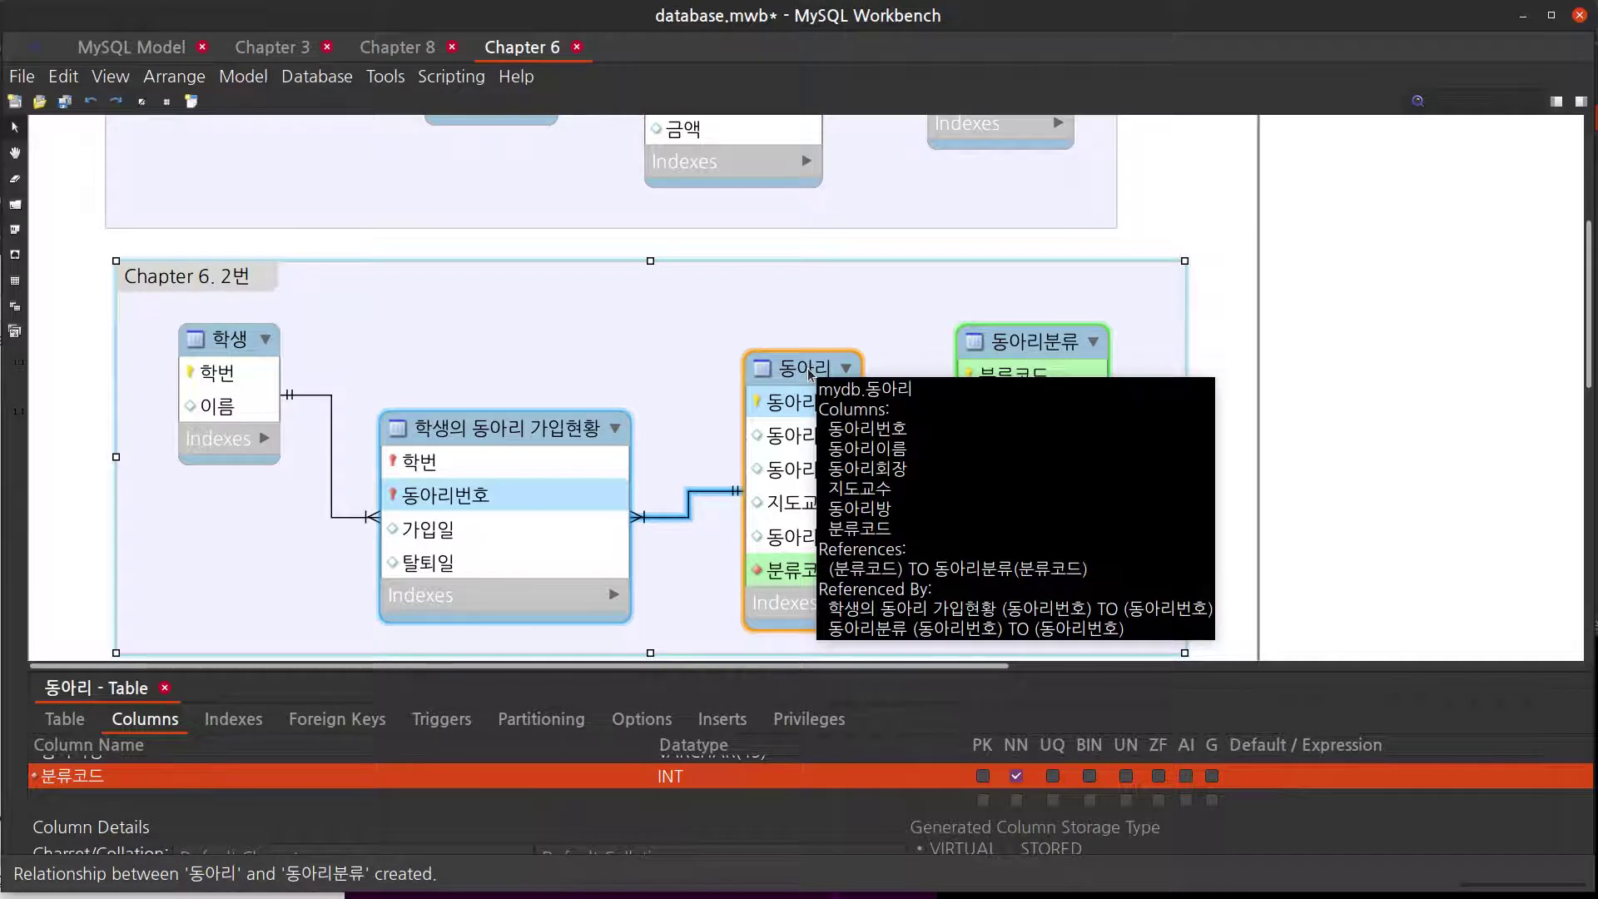
click(832, 487)
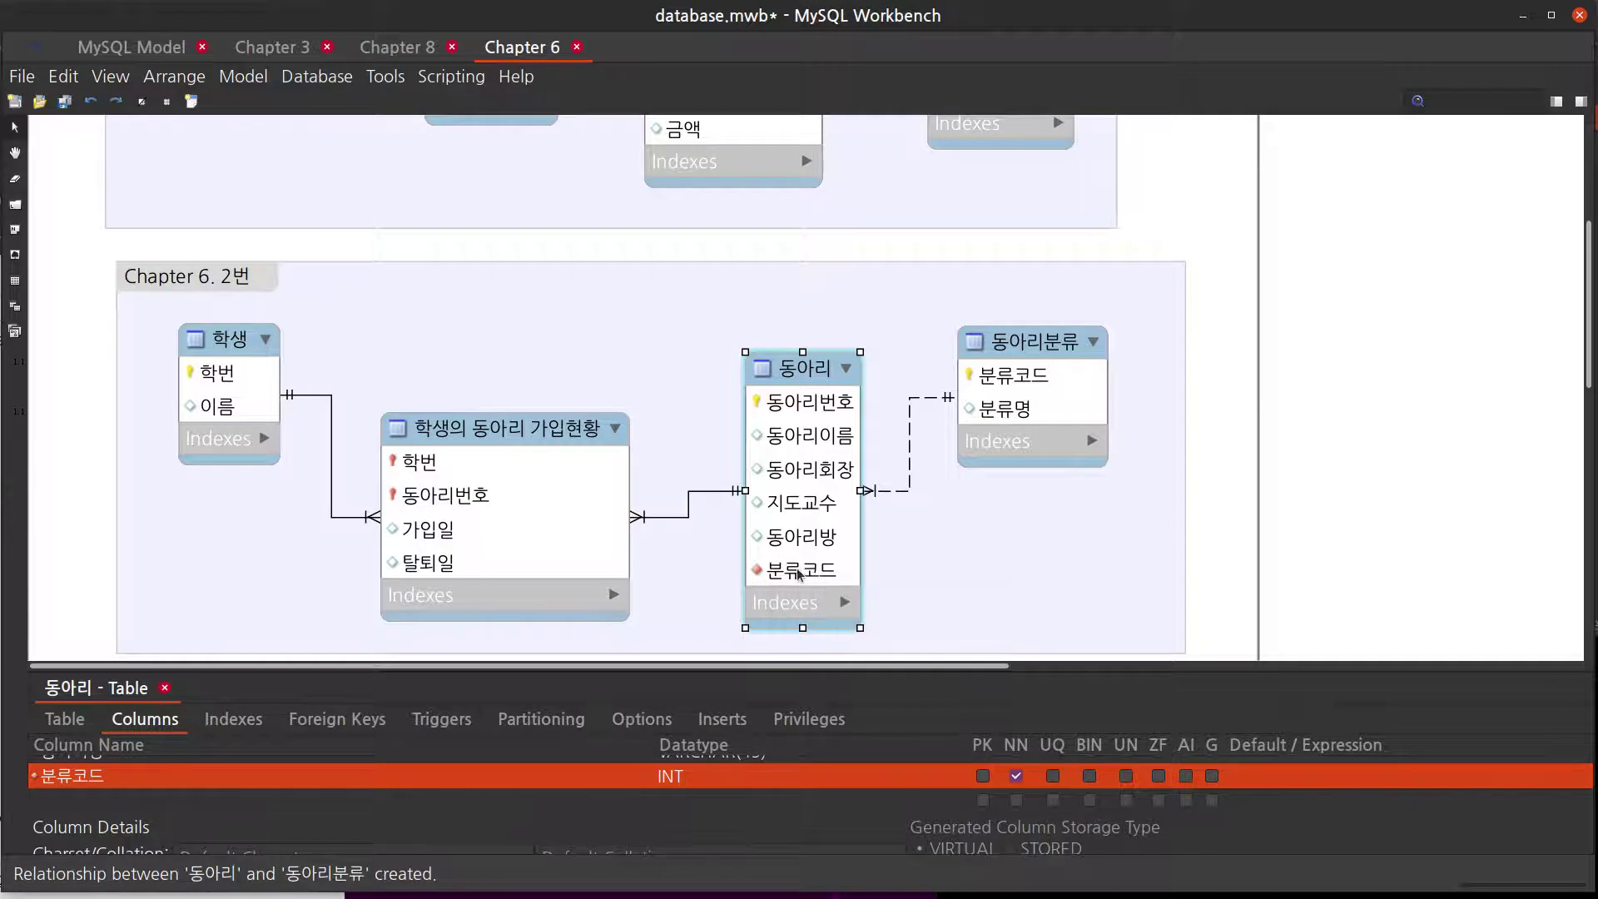
click(1001, 574)
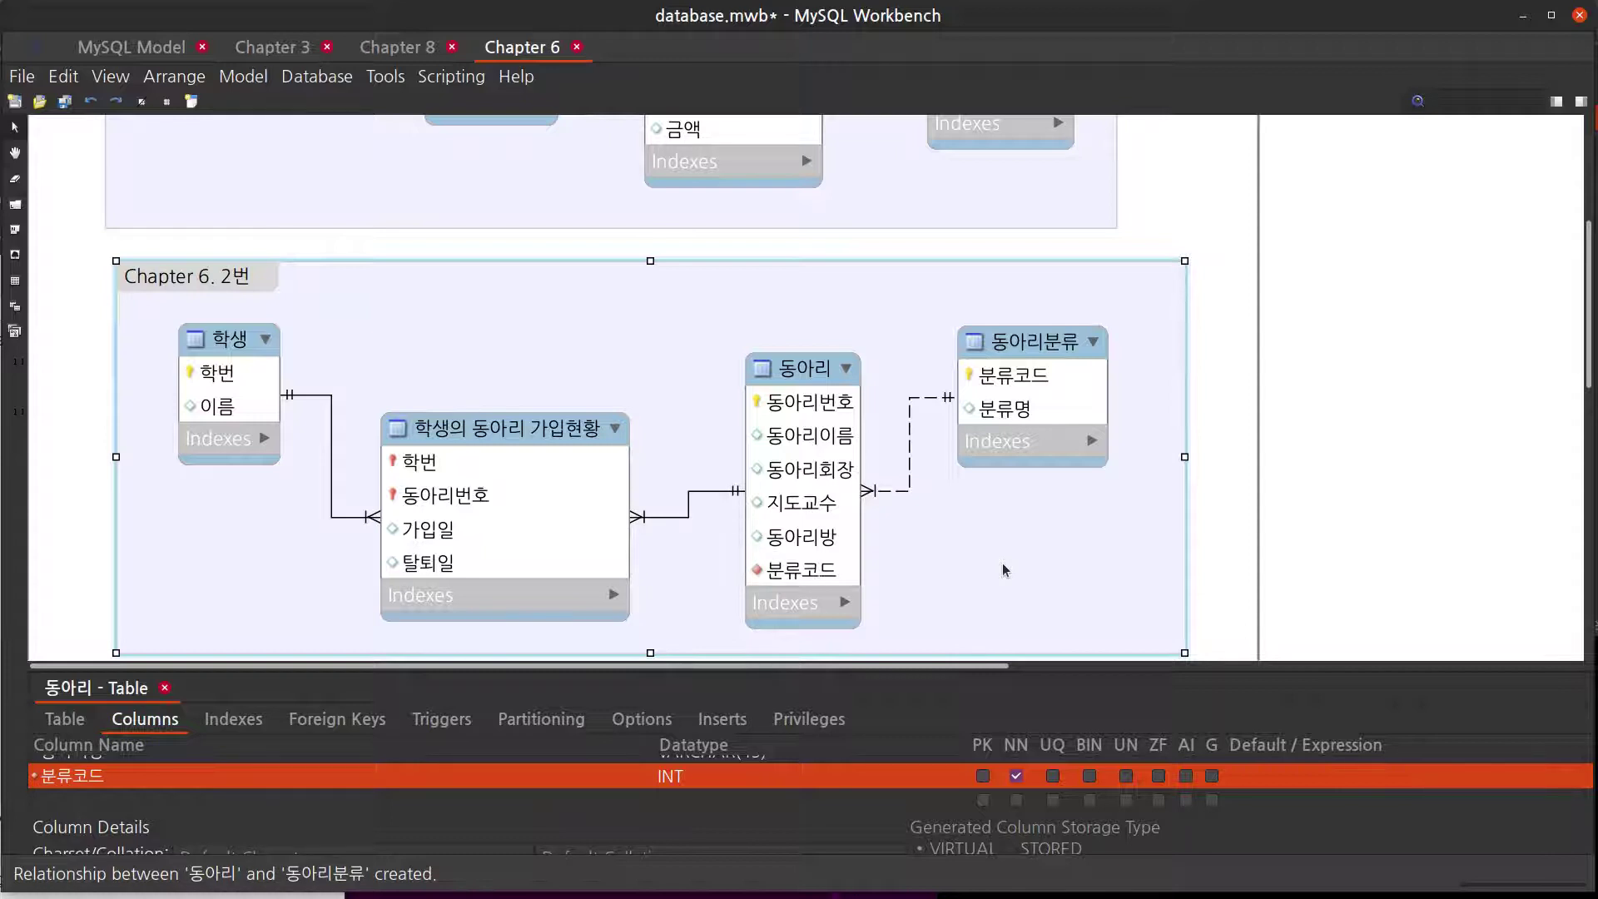
- Nudge the 동아리분류 table slightly upward in the Chapter 6. 2번 diagram
drag(1041, 343, 1043, 338)
click(1072, 307)
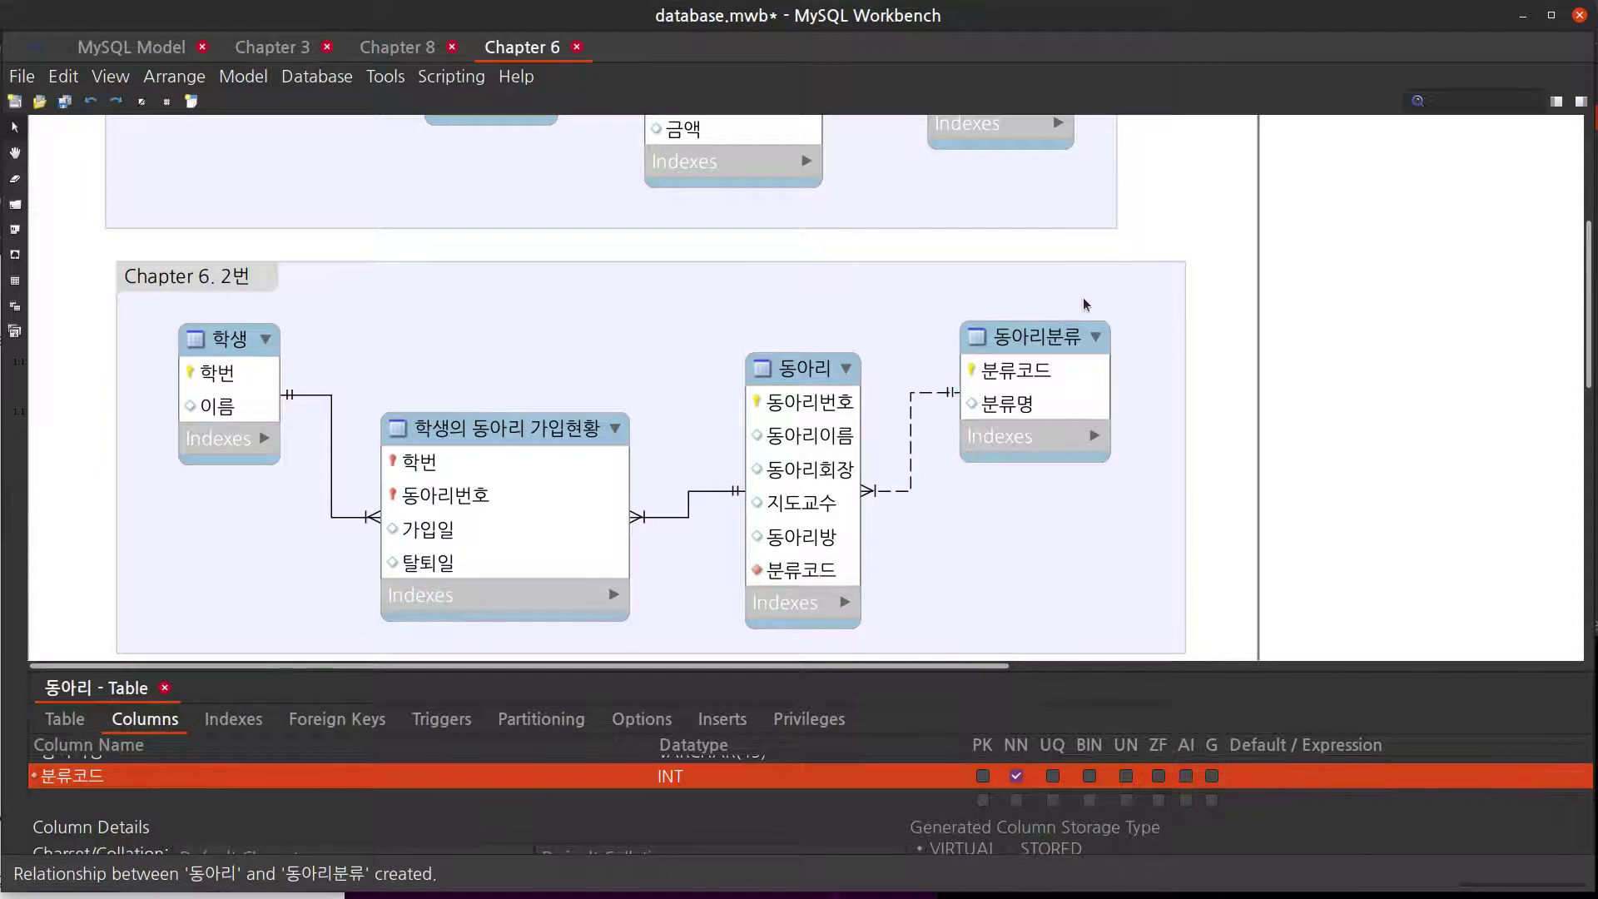
- Move the 동아리분류 table up a little further, checking its link to the 동아리 table
click(1156, 575)
click(1230, 556)
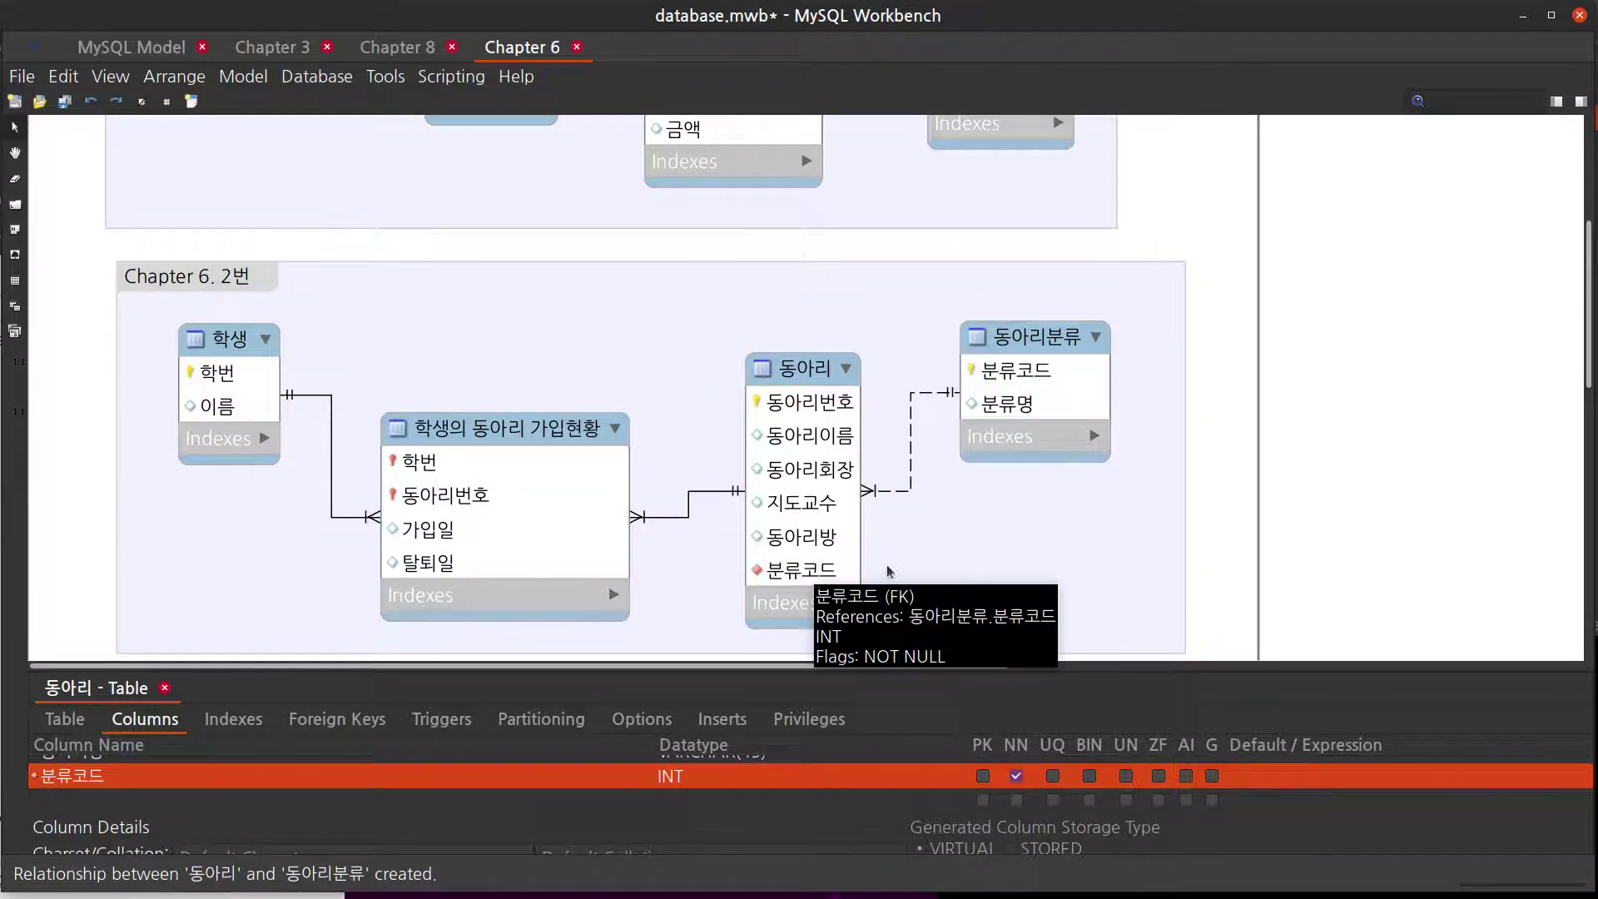
click(1168, 592)
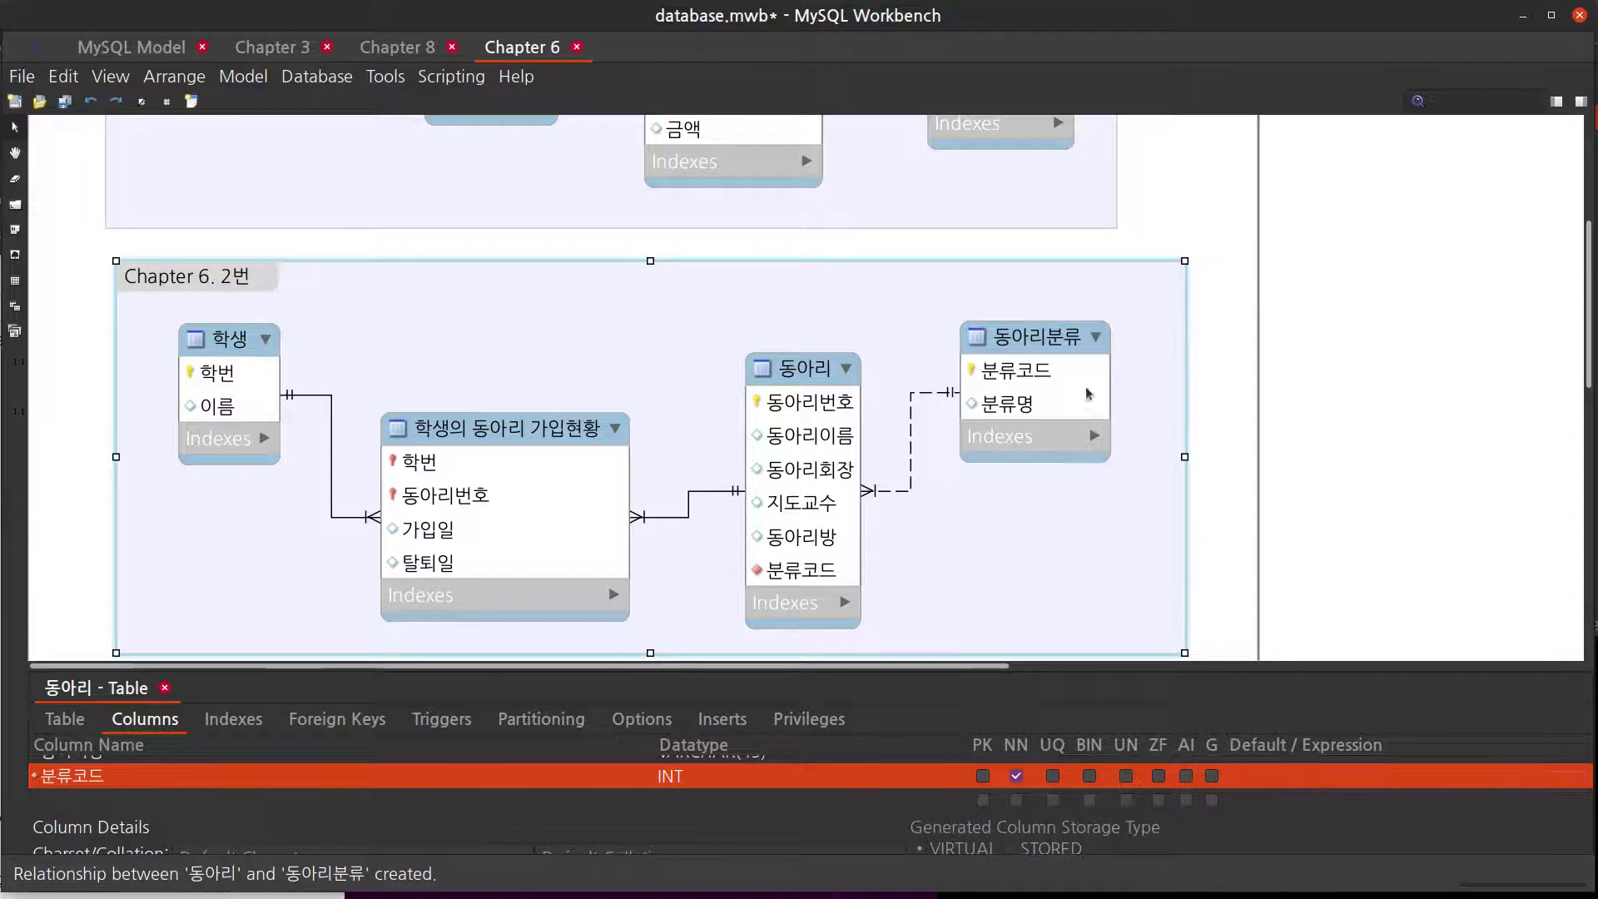
drag(1070, 347, 1071, 342)
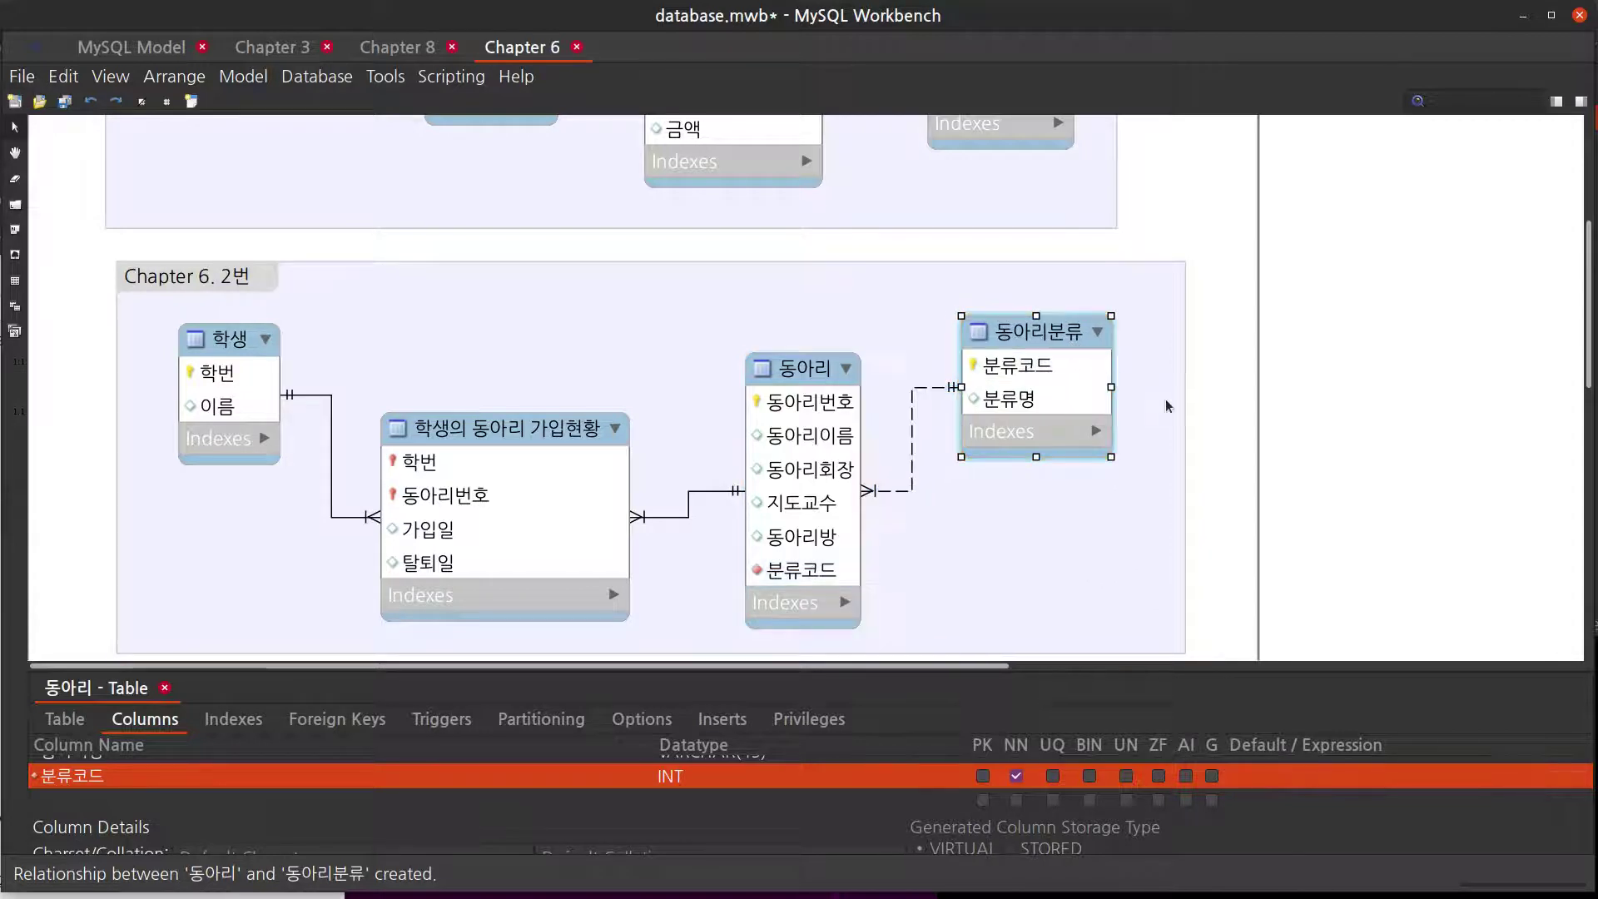
click(1235, 446)
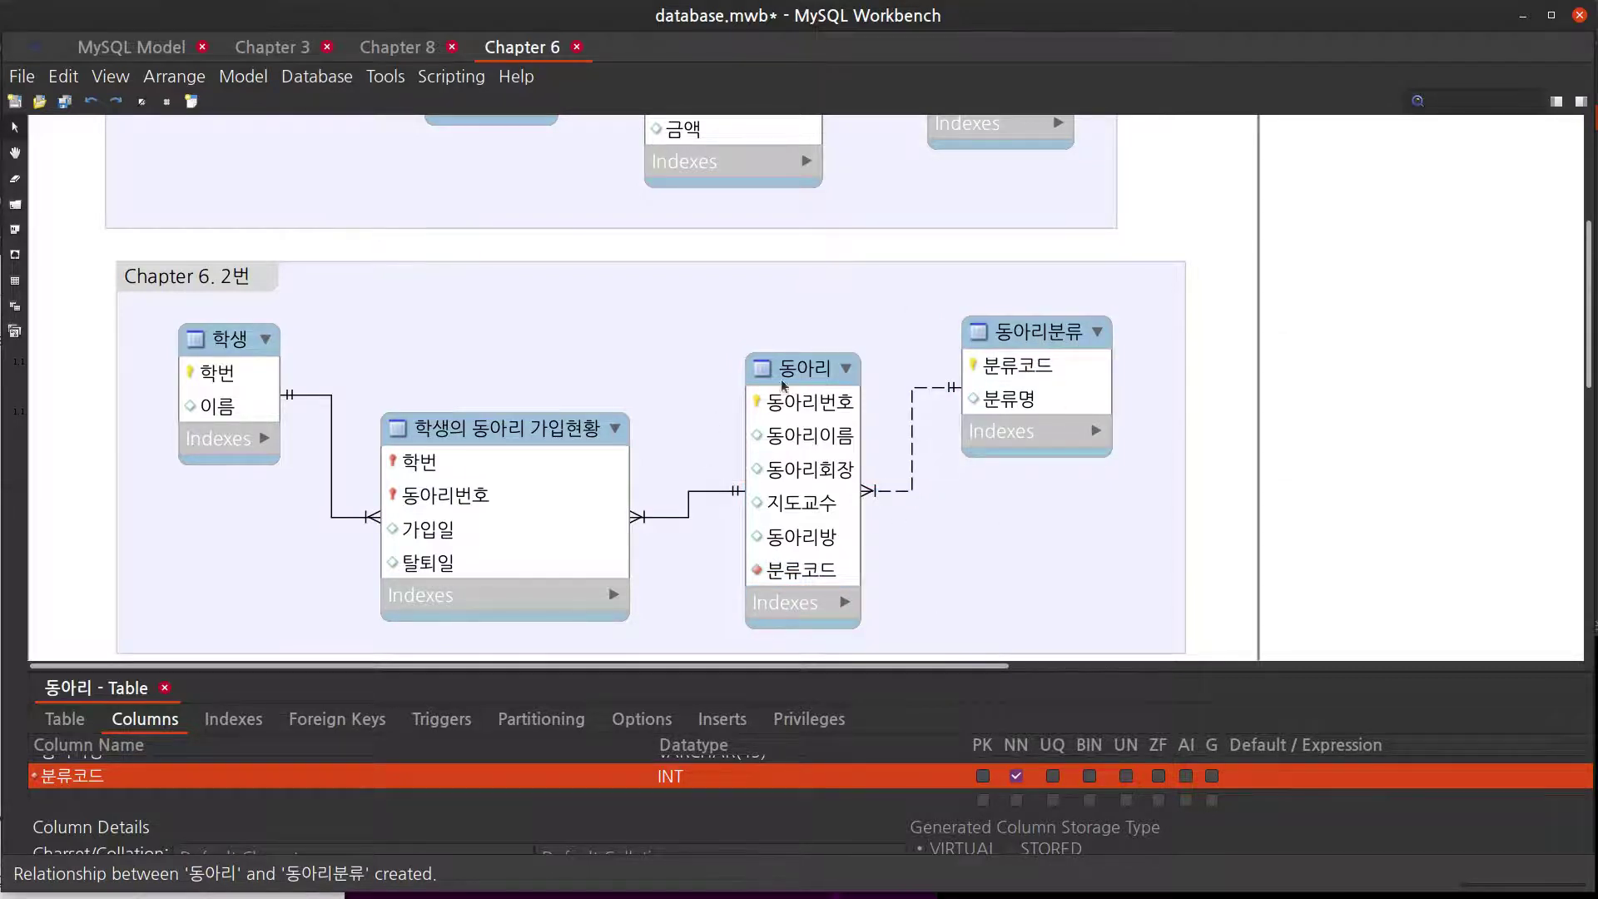
click(1110, 576)
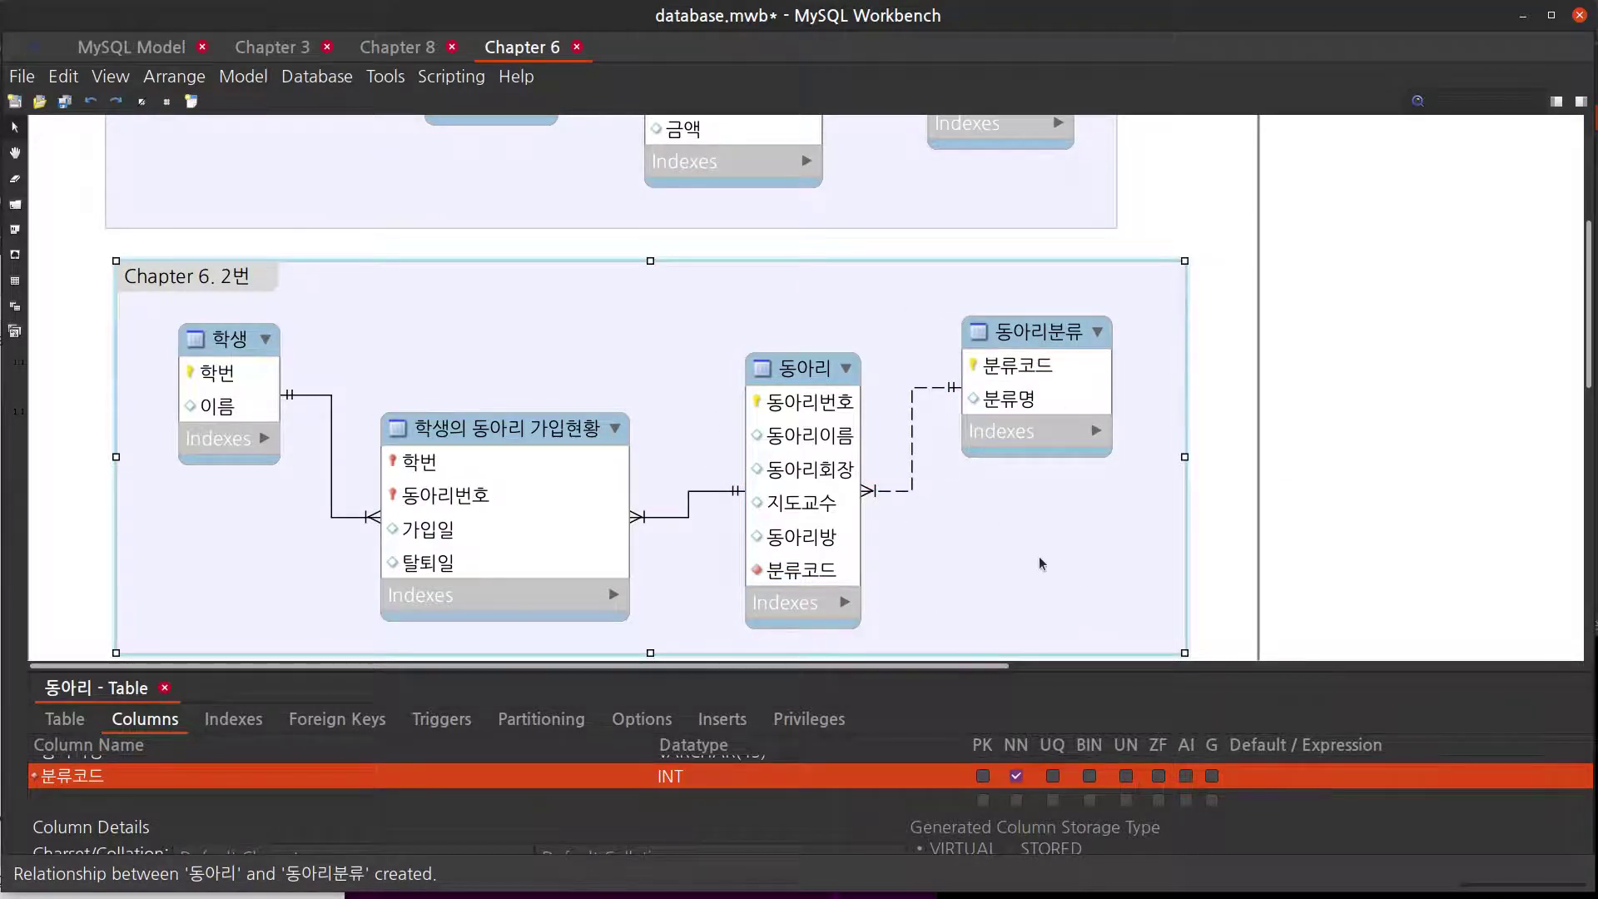
click(1235, 525)
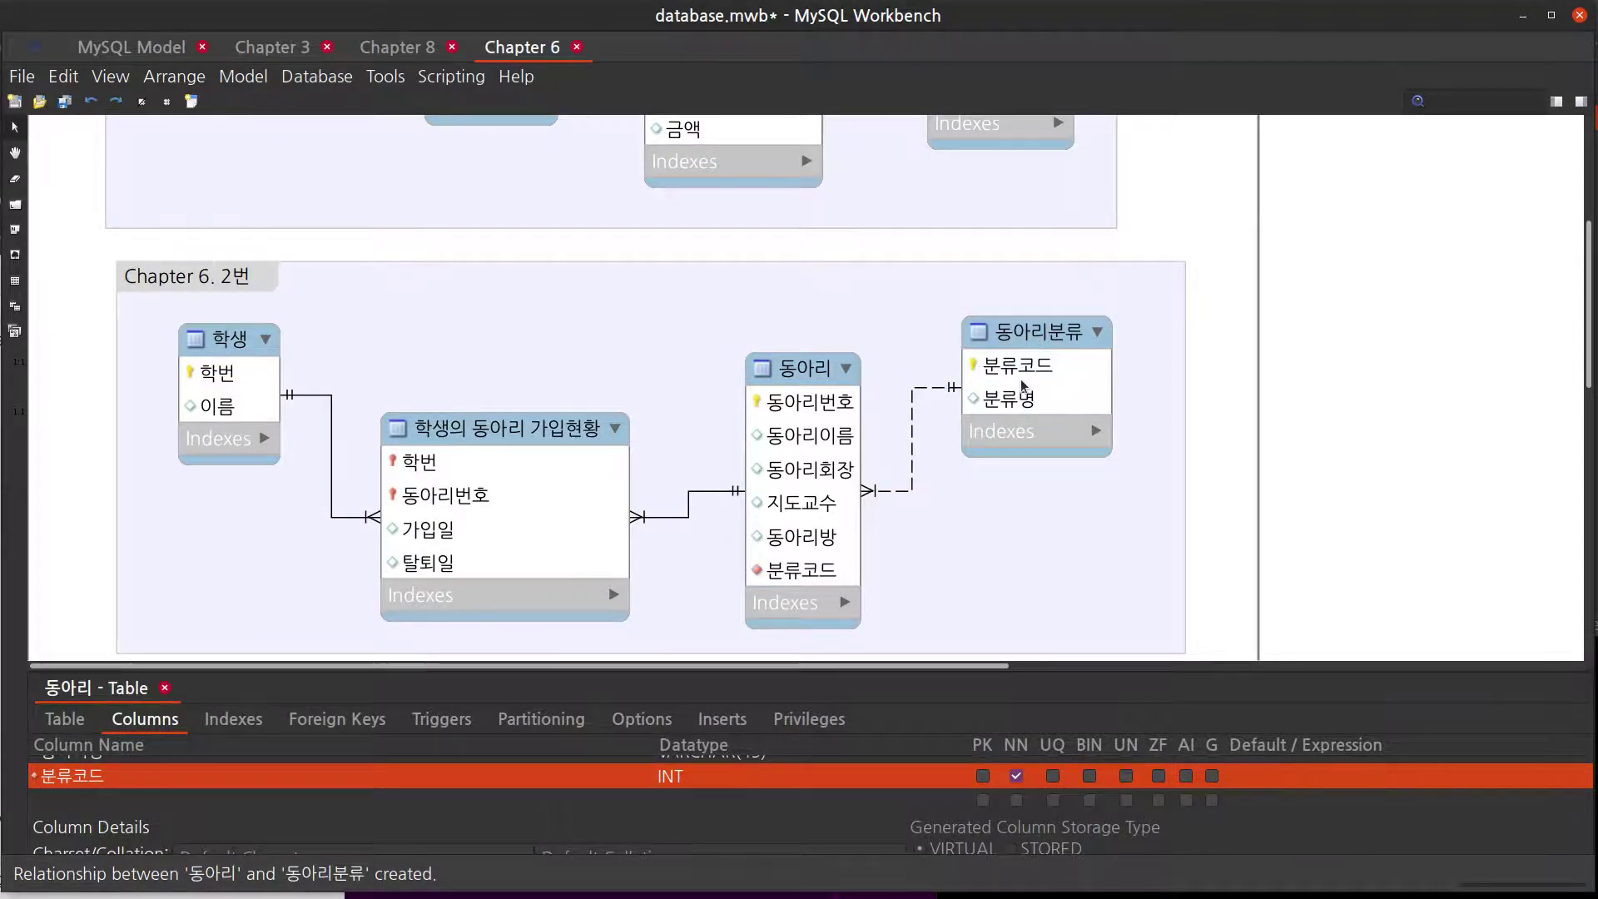
- In the LibreOffice Calc table_example.ods sheet, change the header of the 동아리분류 table's second column to 분류명
key(alt+Tab)
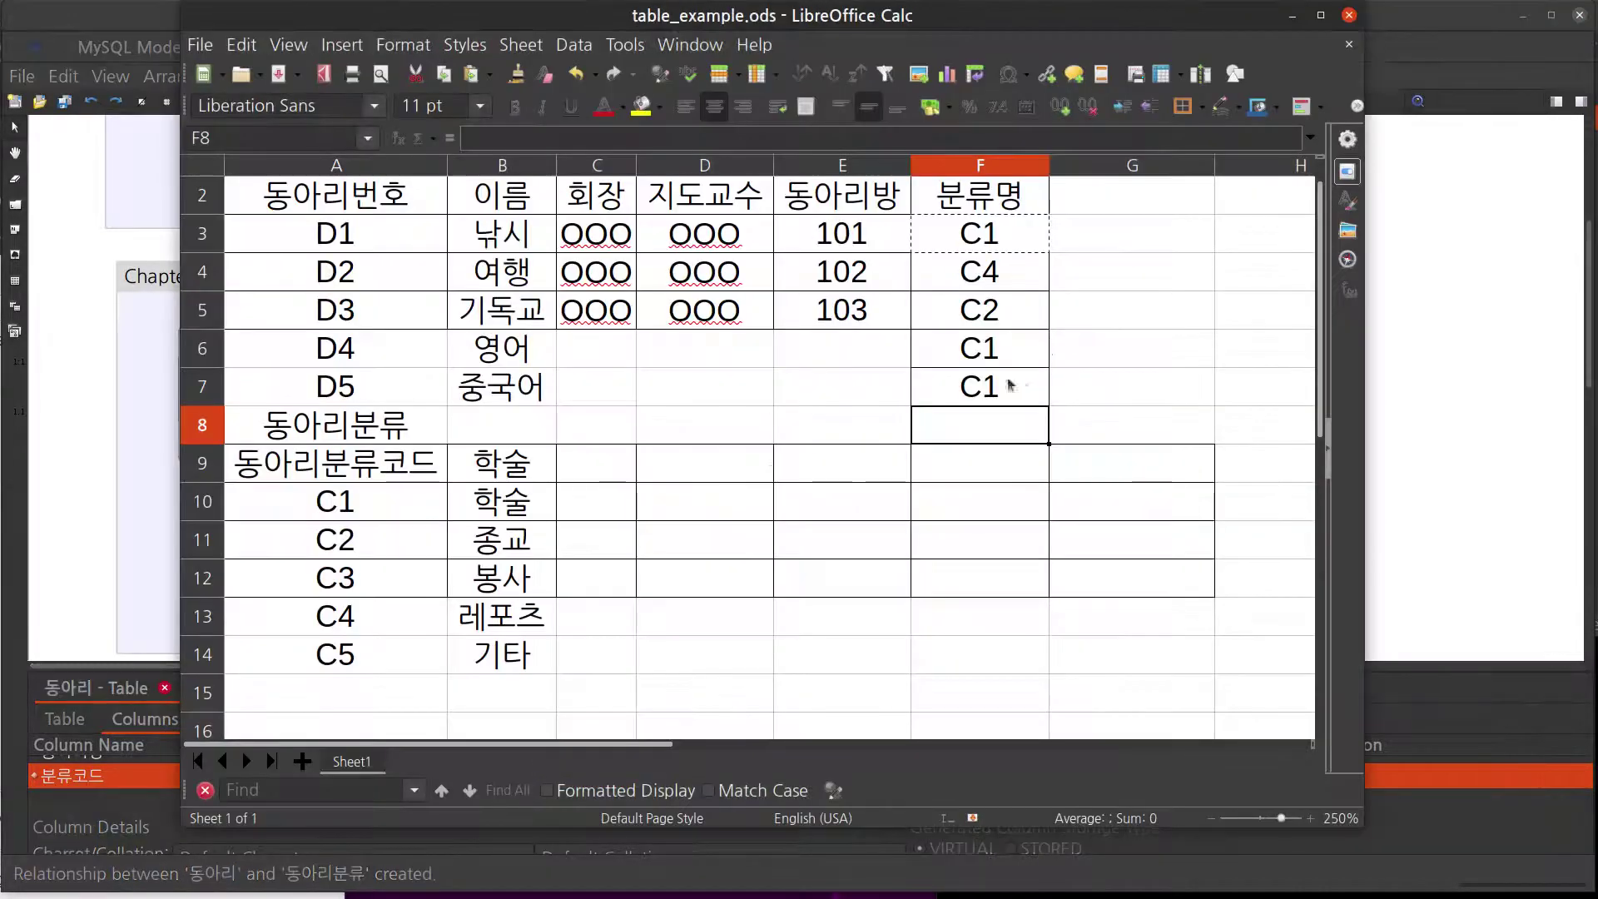
click(522, 478)
text(분류명)
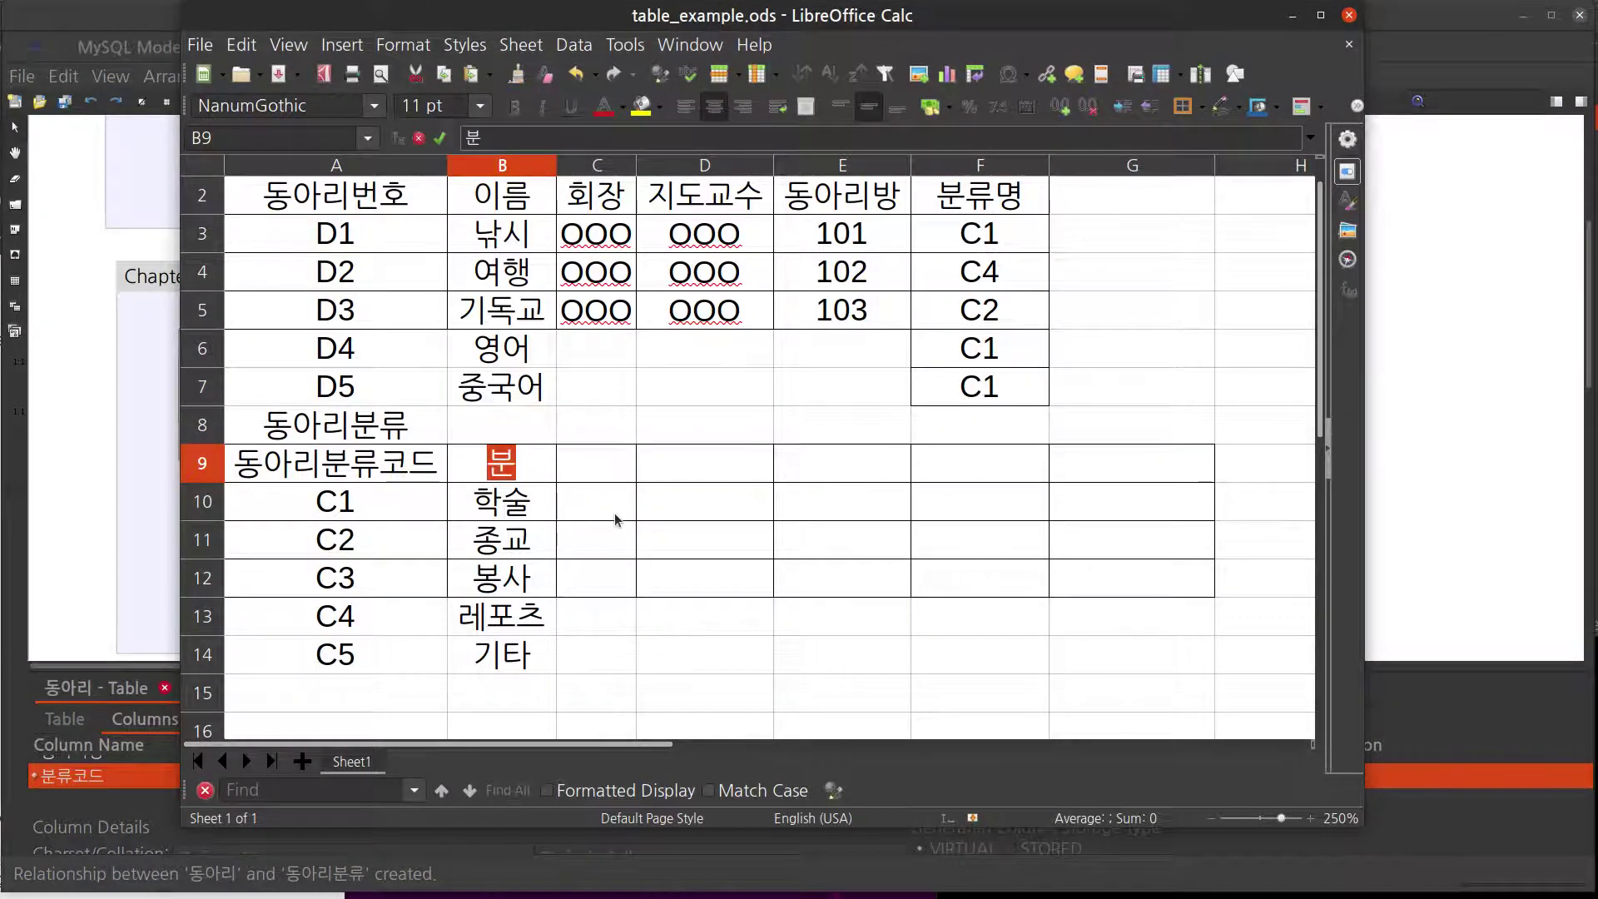
key(Return)
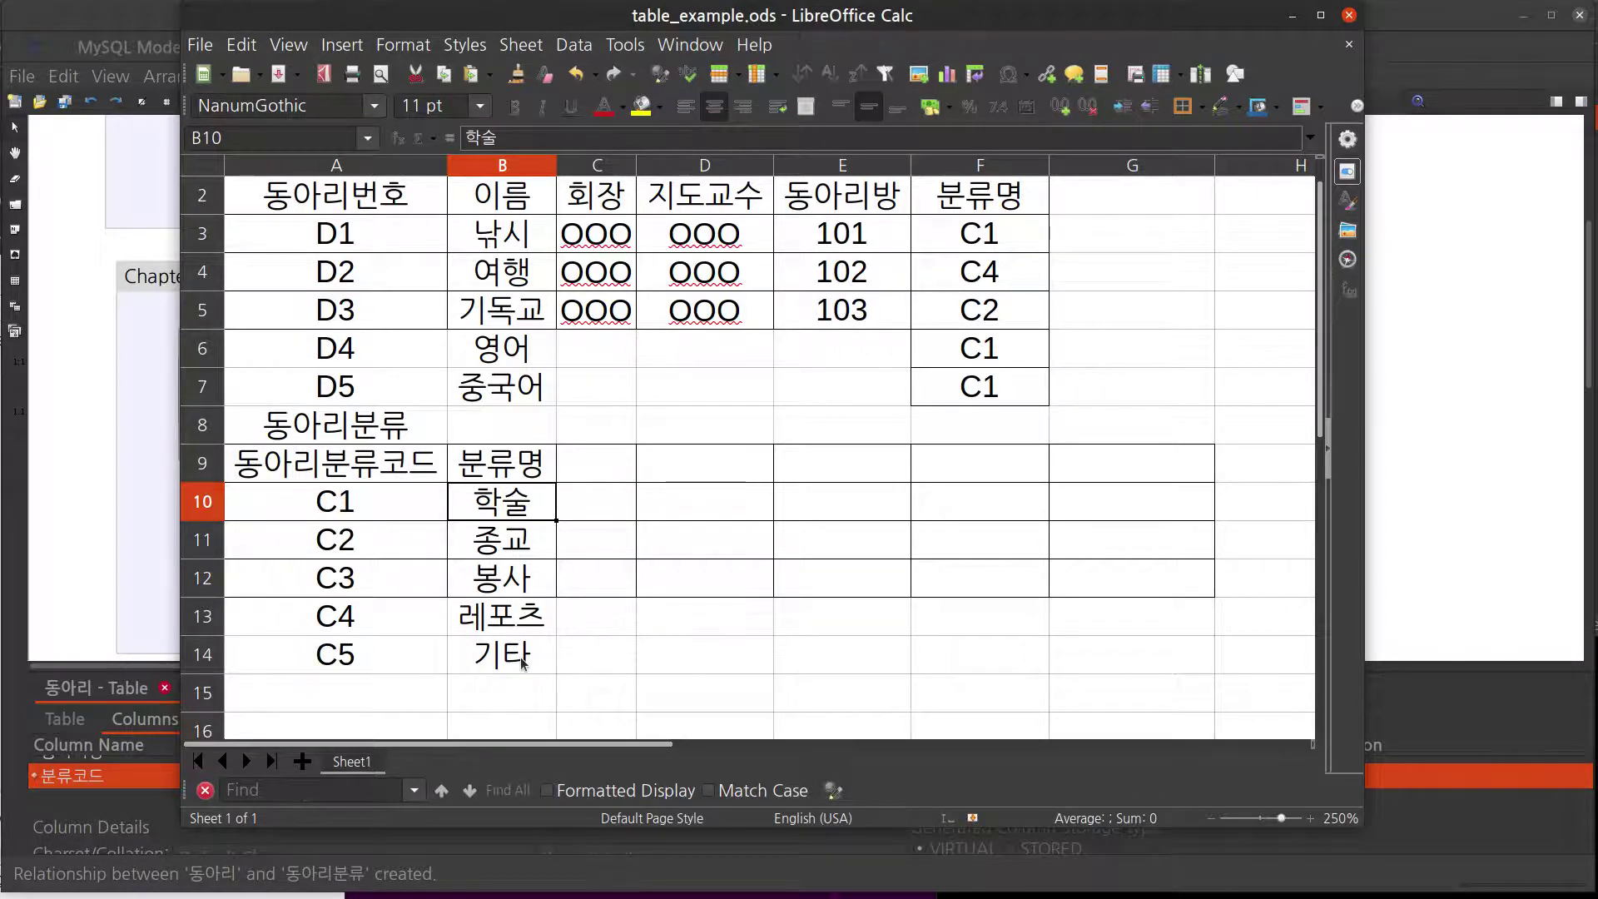
- Compare the 동아리분류 table in the MySQL Workbench diagram with its sample rows in the Calc sheet
key(alt+Tab)
click(1016, 402)
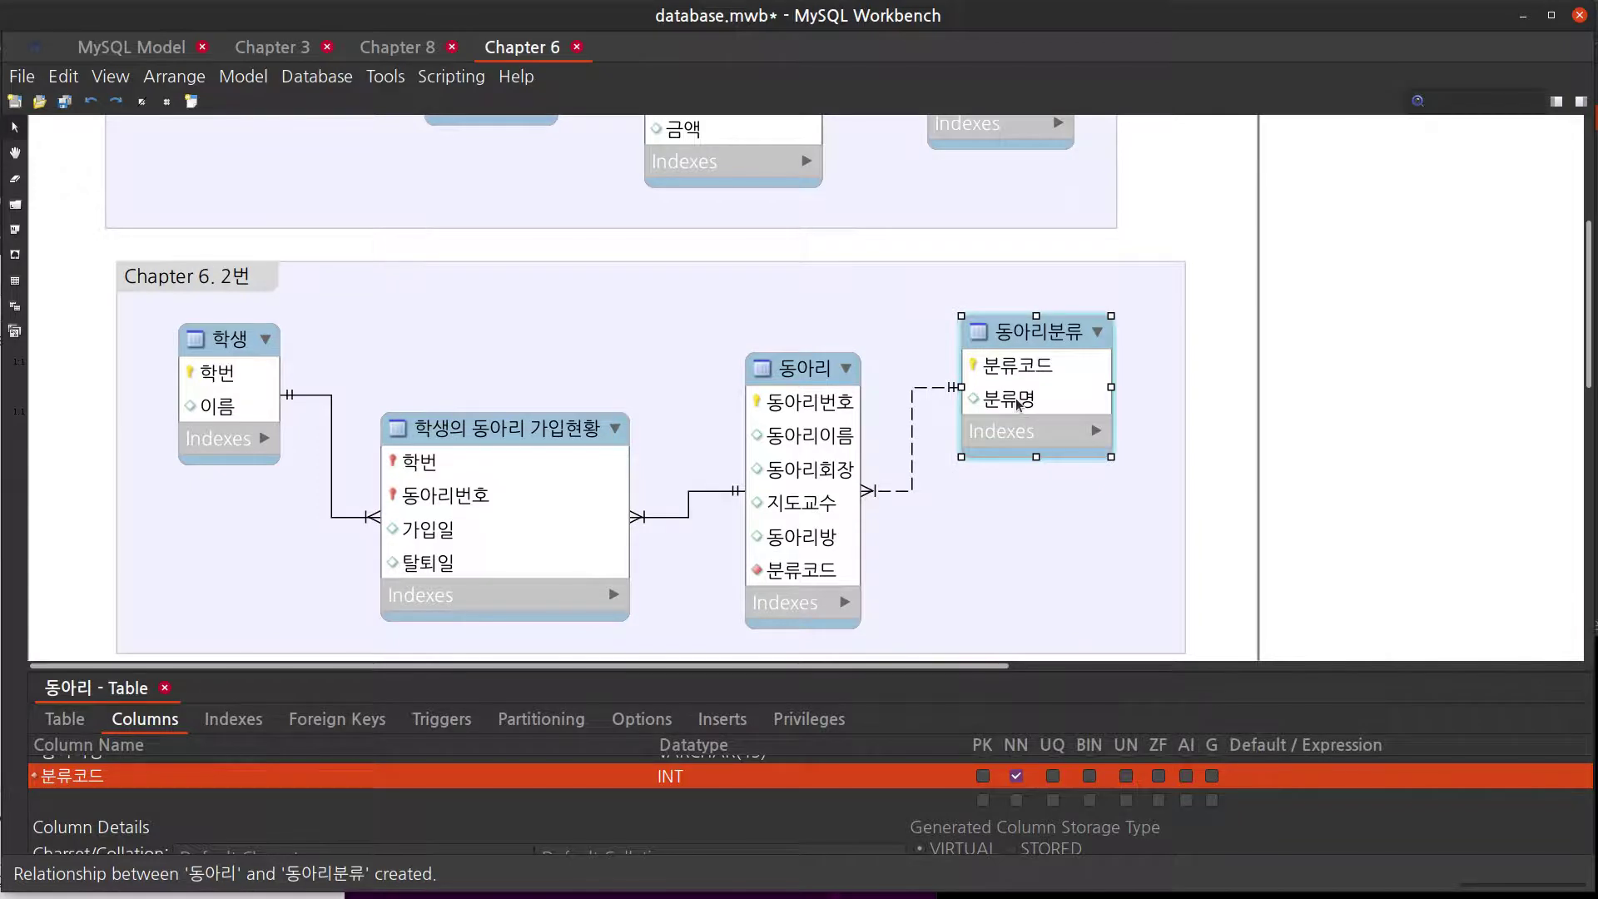
key(alt+Tab)
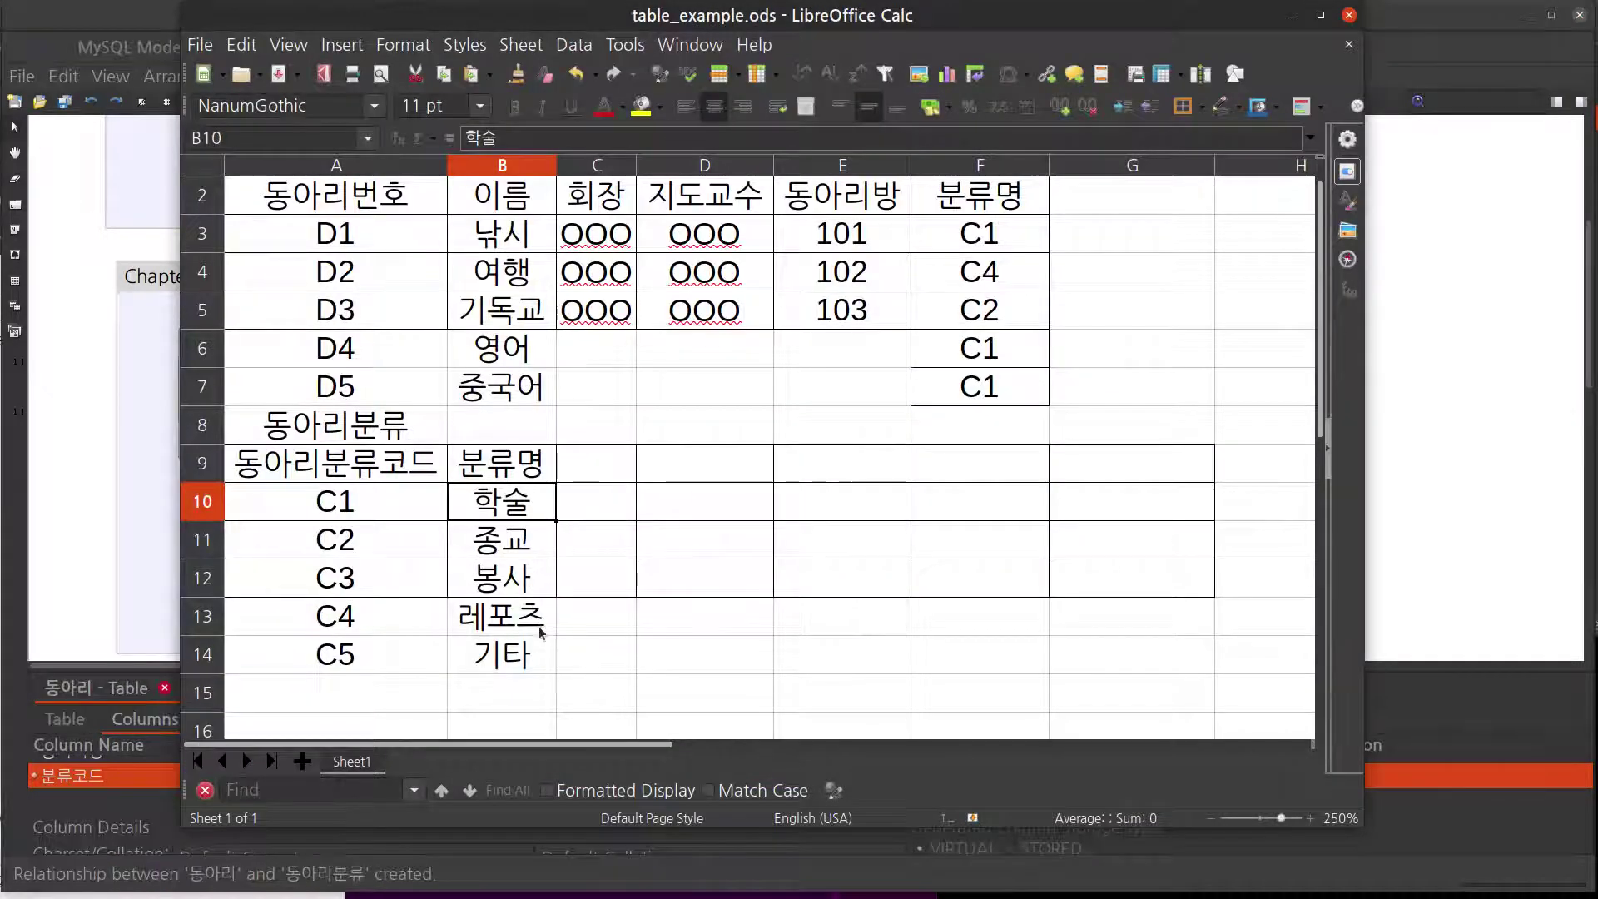
key(alt+Tab)
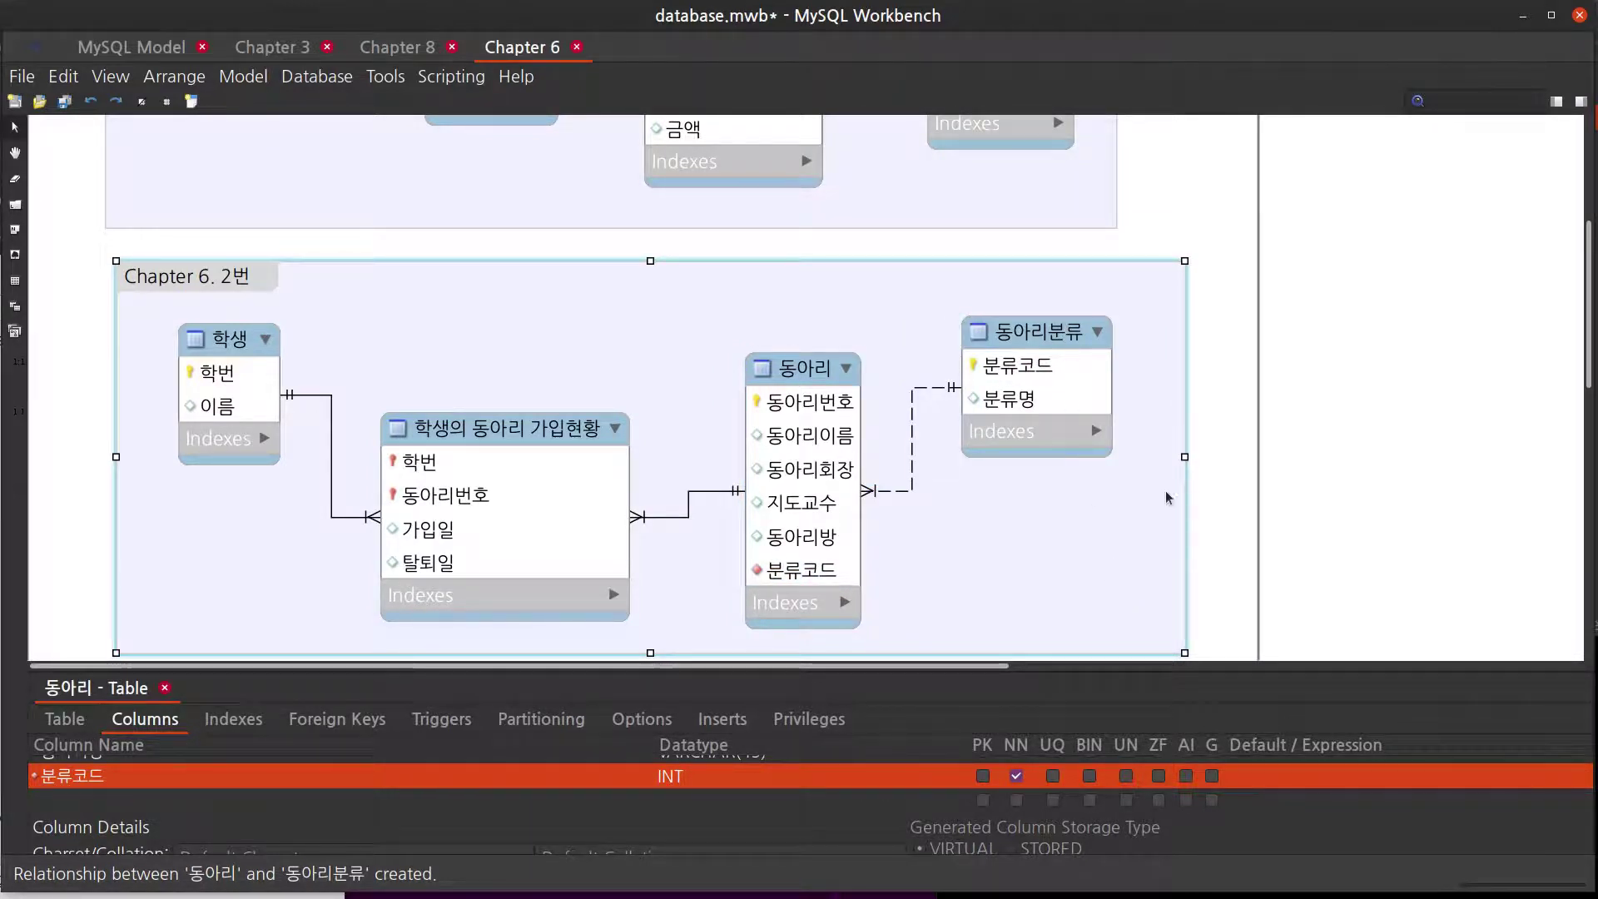
click(1235, 501)
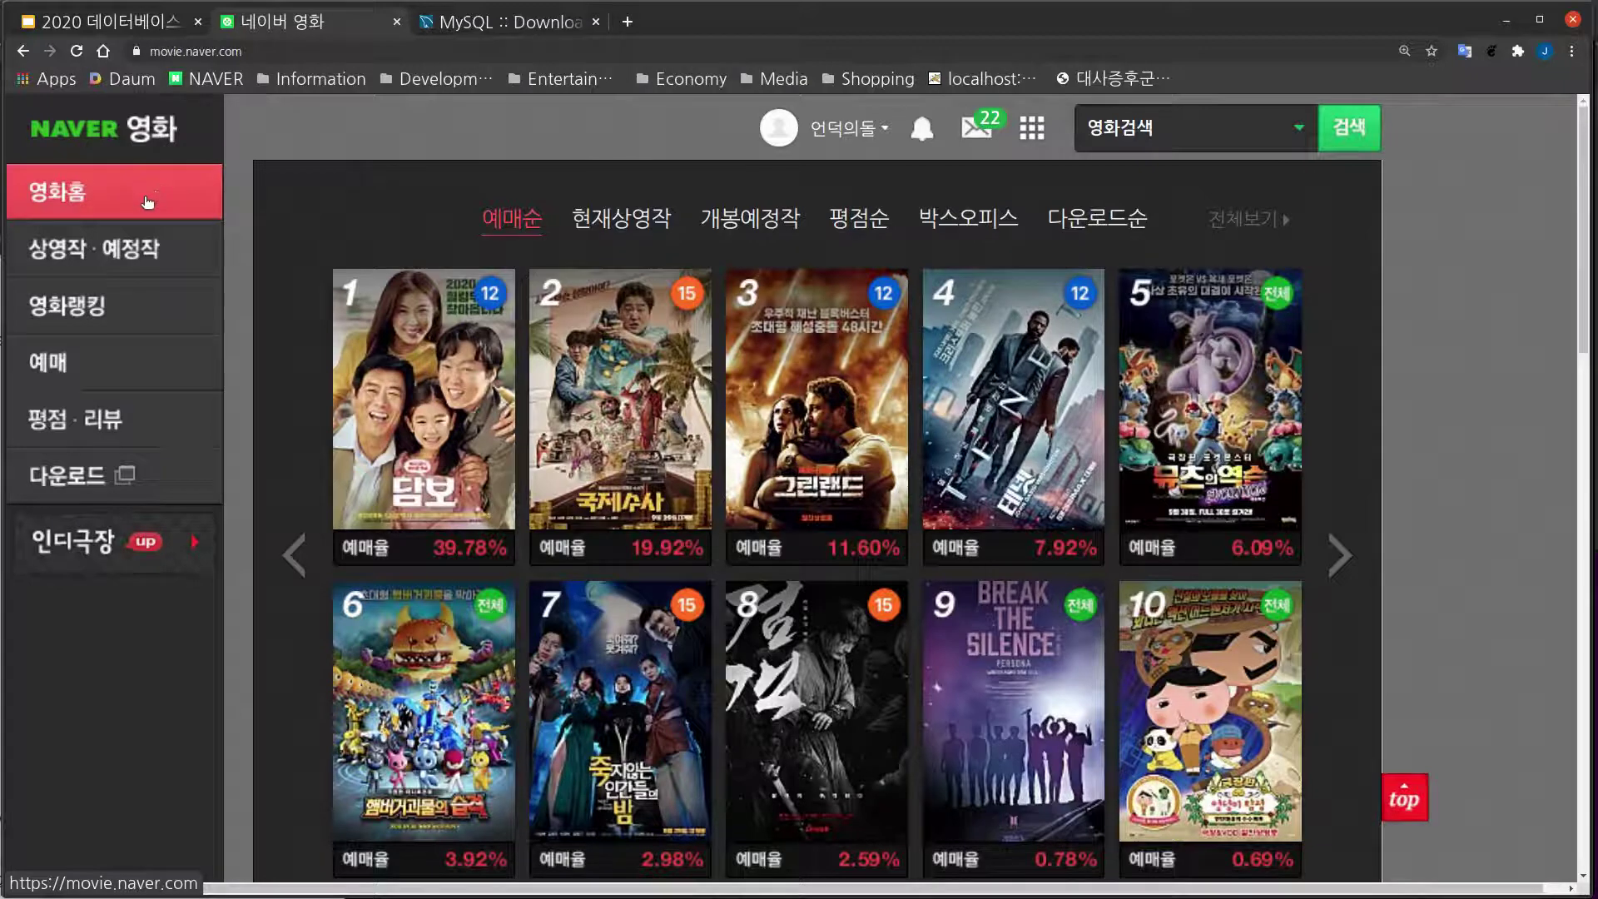
- Browse the NAVER 영화 site's 상영작·예정작, 영화랭킹, 평점·리뷰 and 다운로드 sections in the browser
click(75, 250)
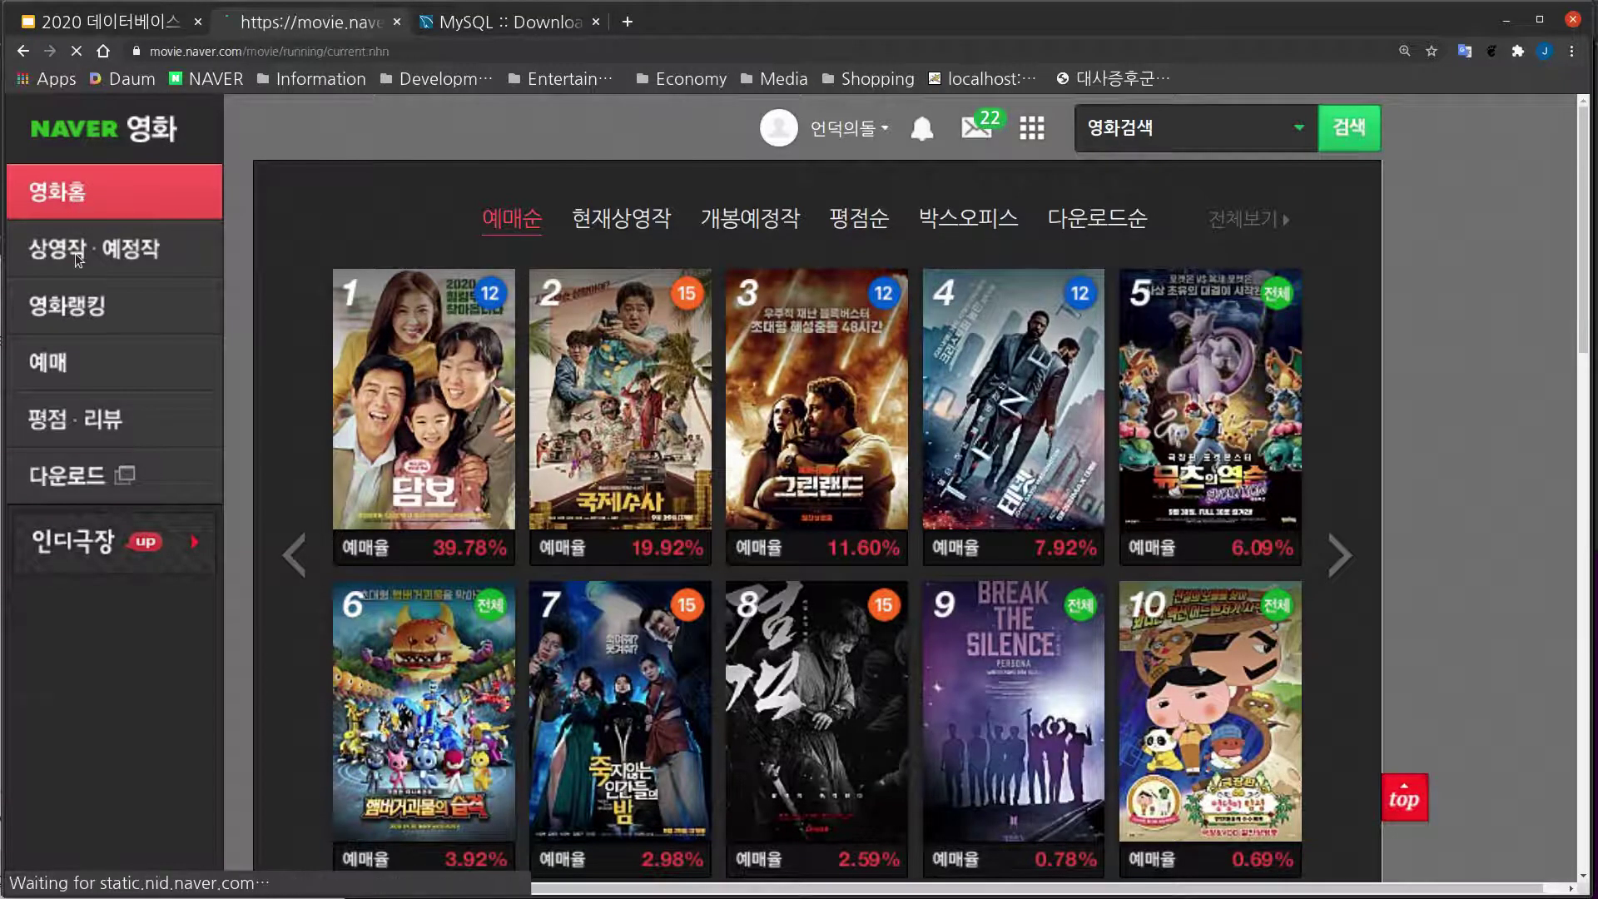
click(62, 452)
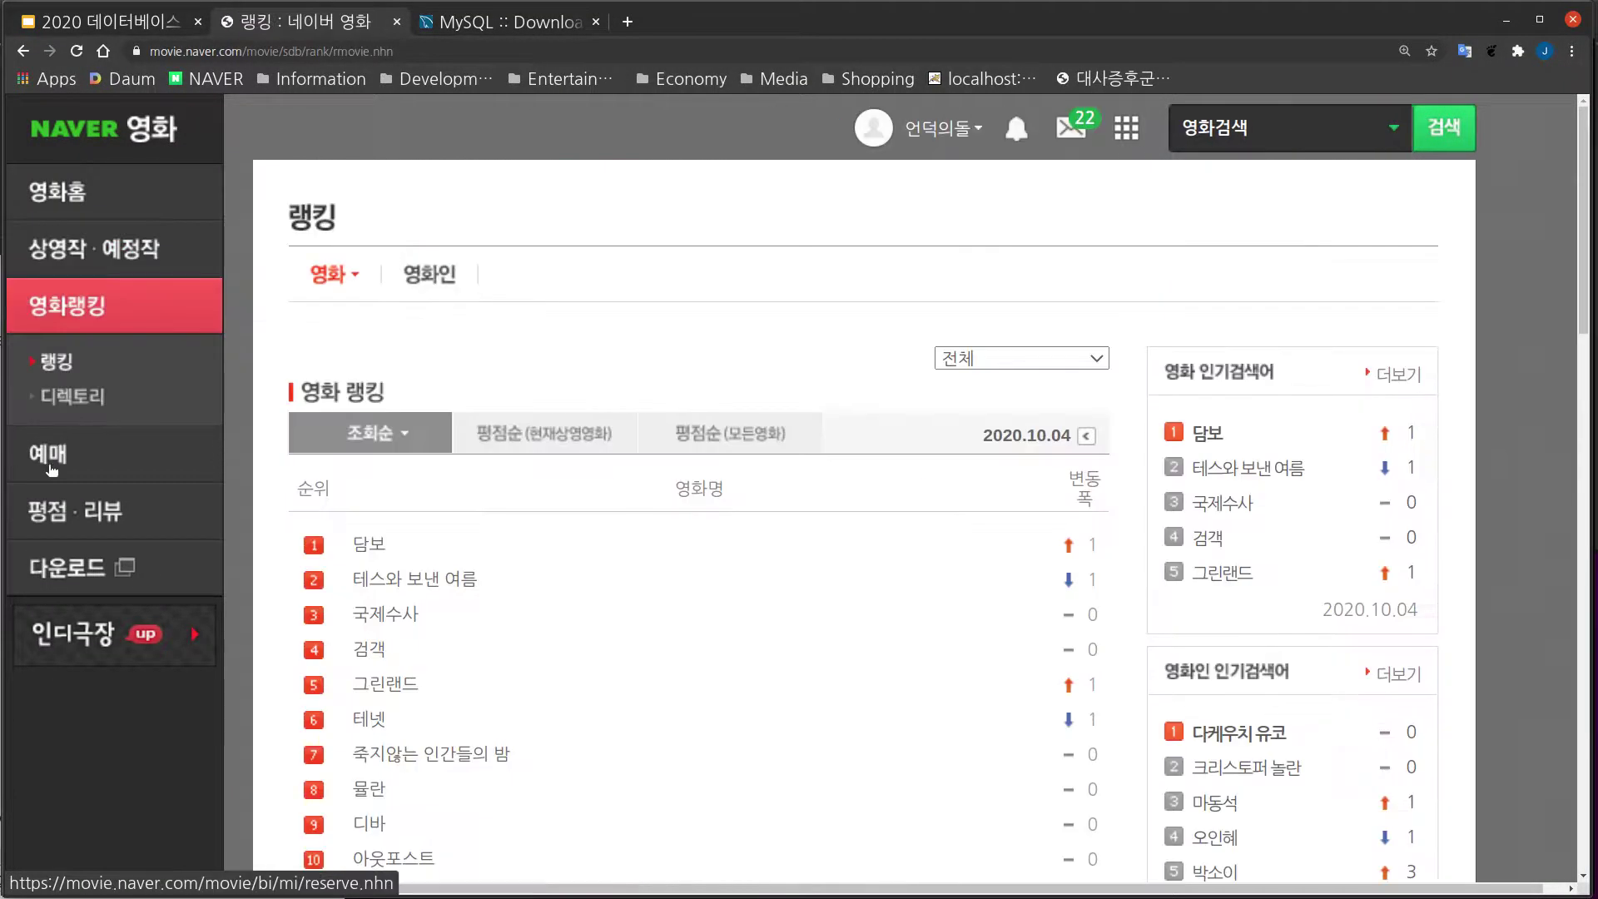
click(57, 518)
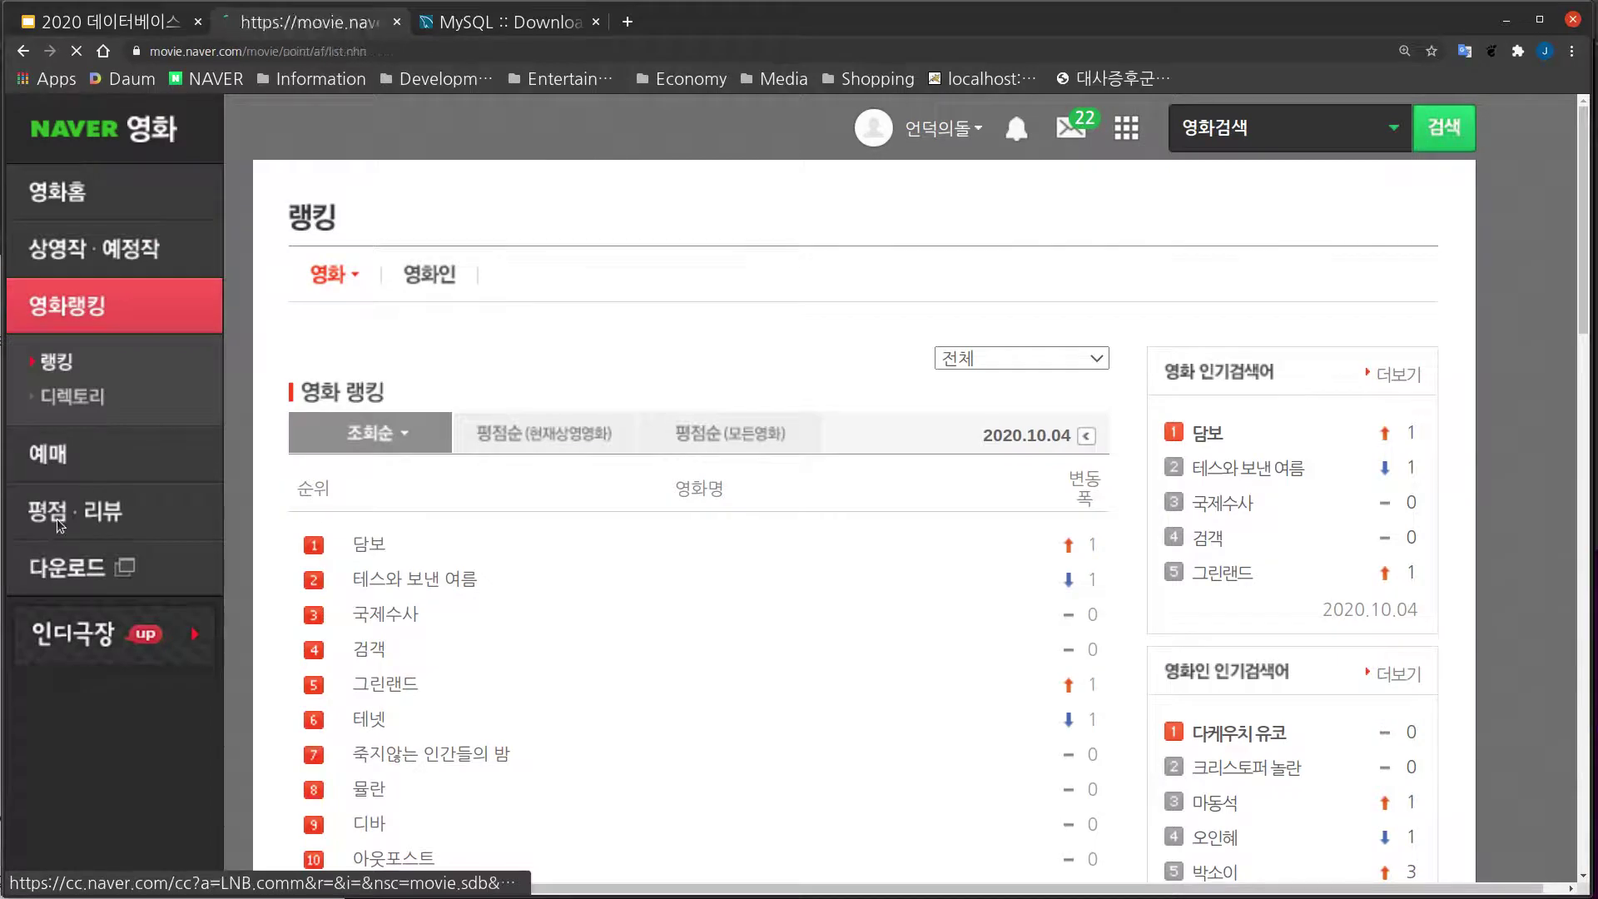
click(65, 580)
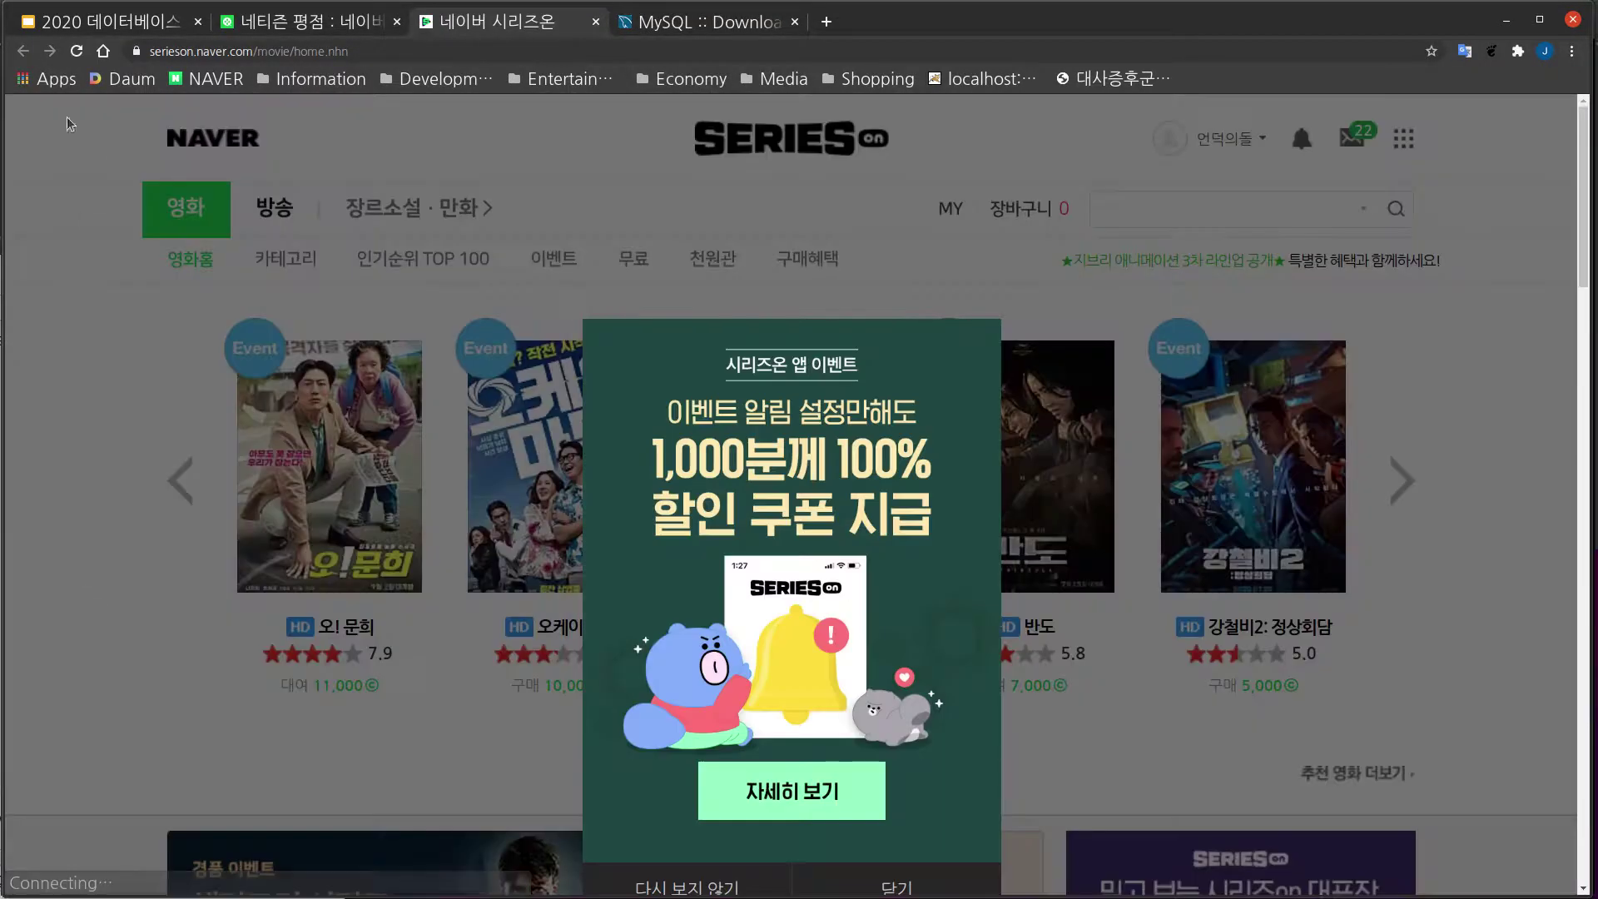
- Dismiss the event pop-up, close the SERIES on page and return to the NAVER 영화 ratings page
click(905, 892)
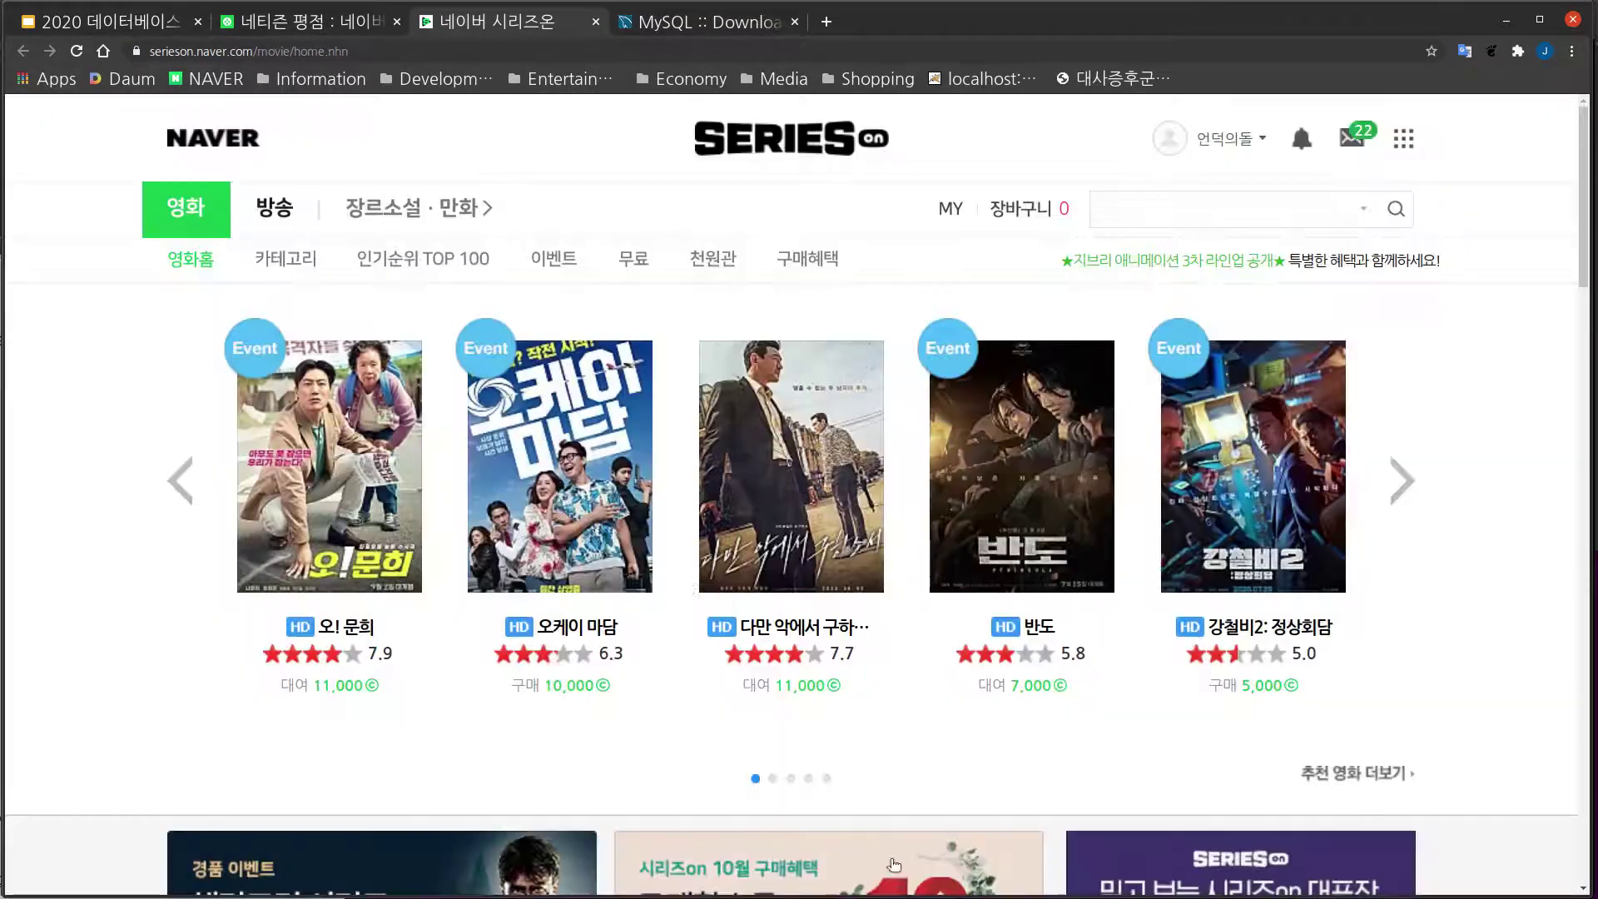
click(801, 33)
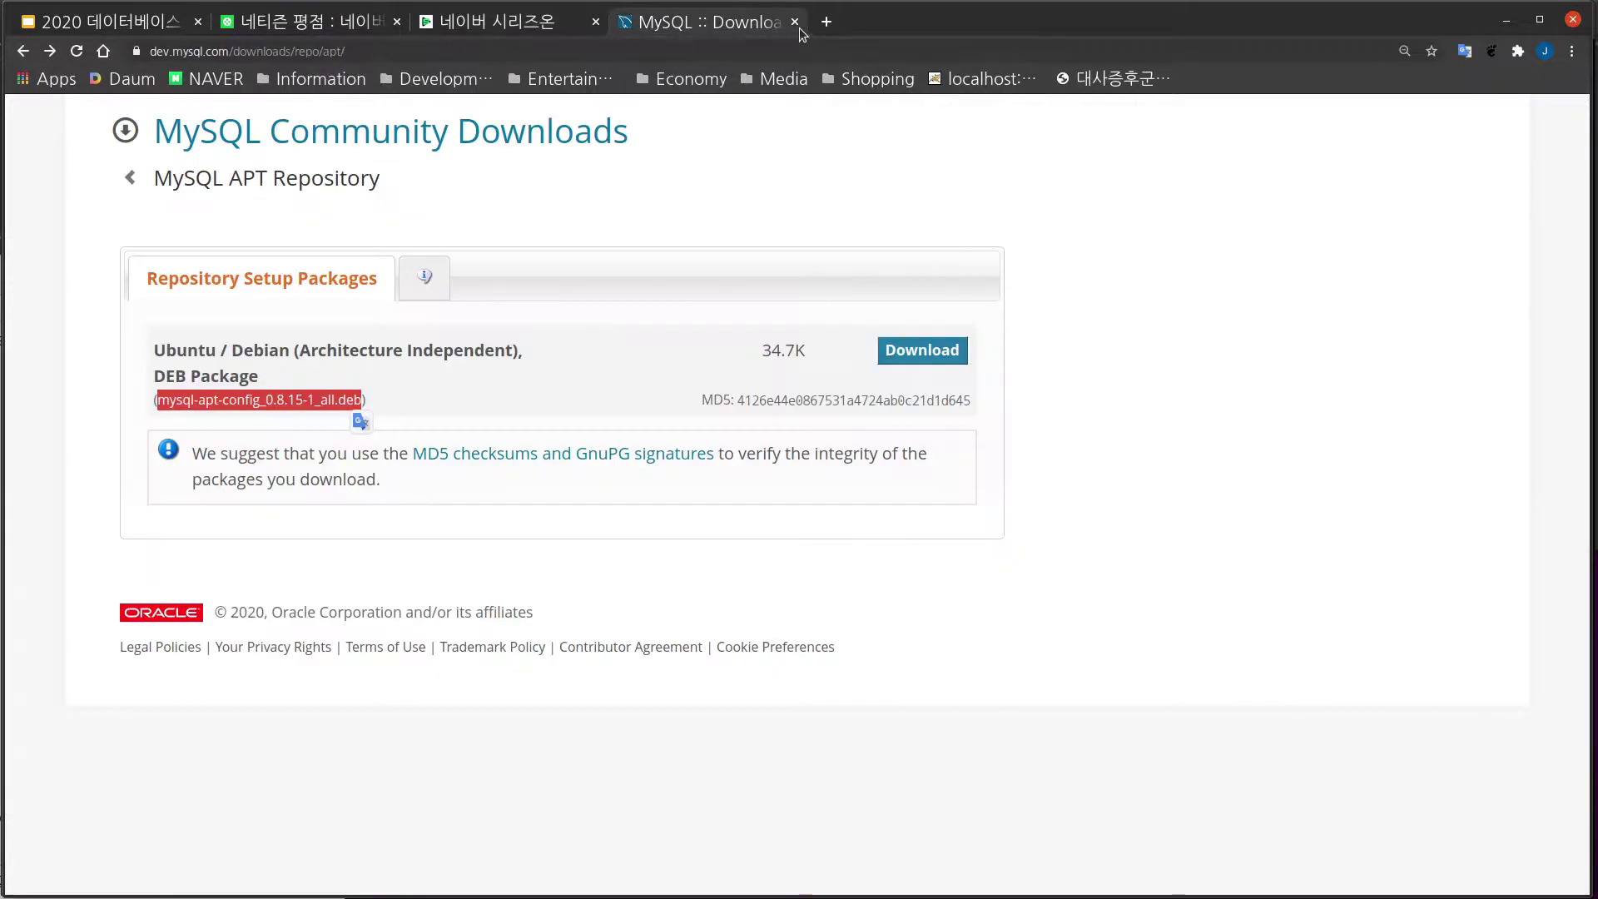
click(596, 24)
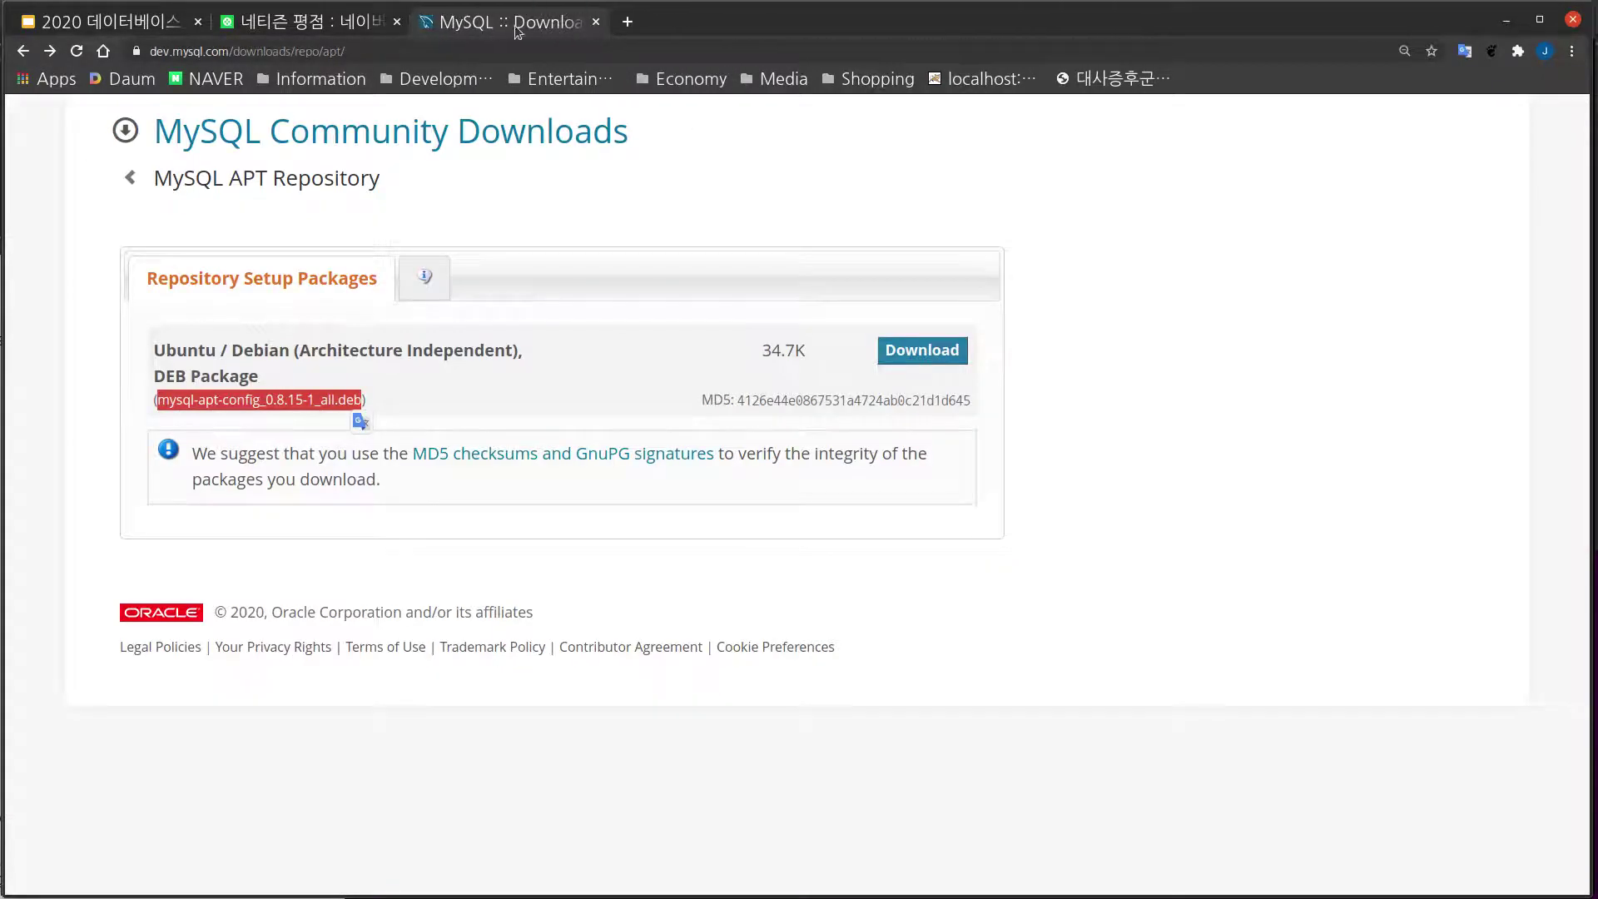
click(357, 25)
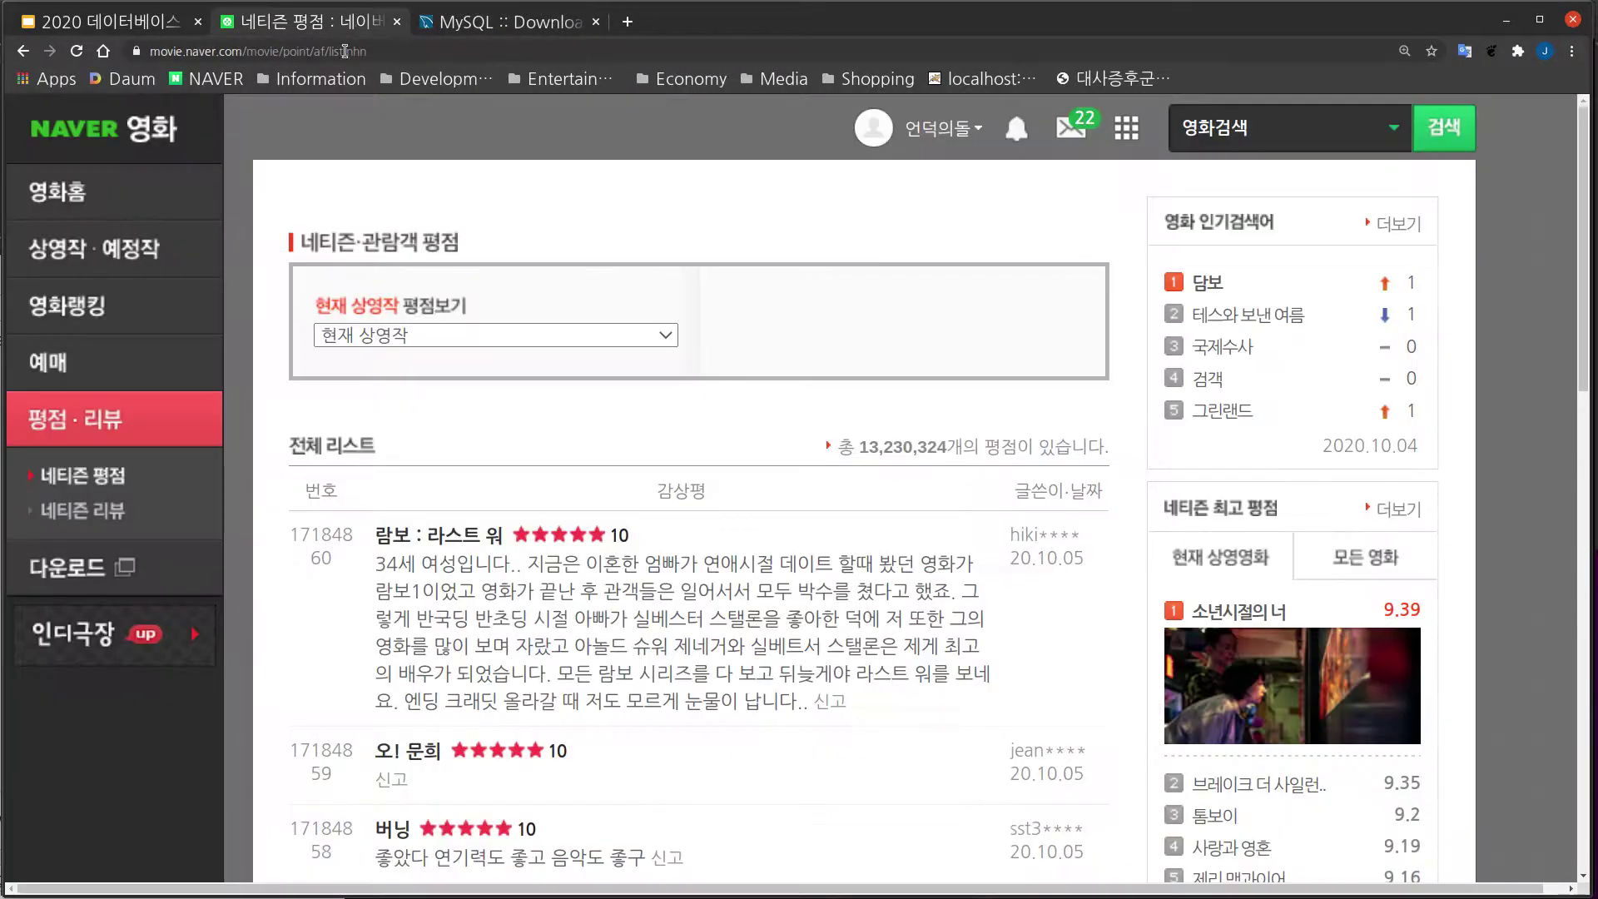
- From 영화홈, look at the detail page of the film 담보 and return to the home page
click(75, 193)
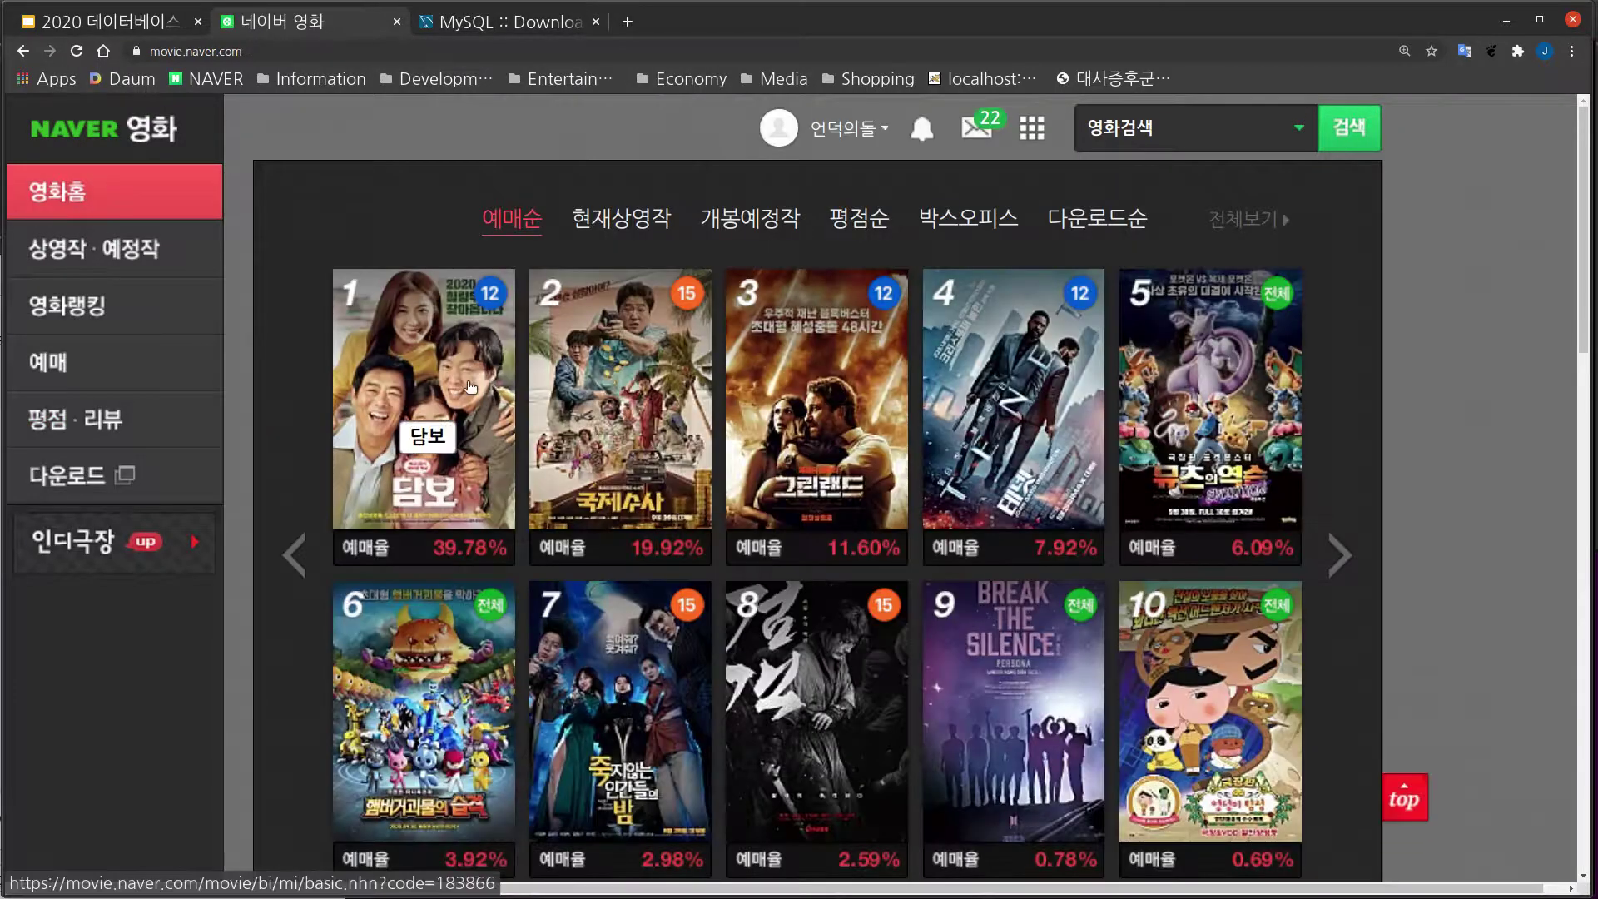
click(437, 350)
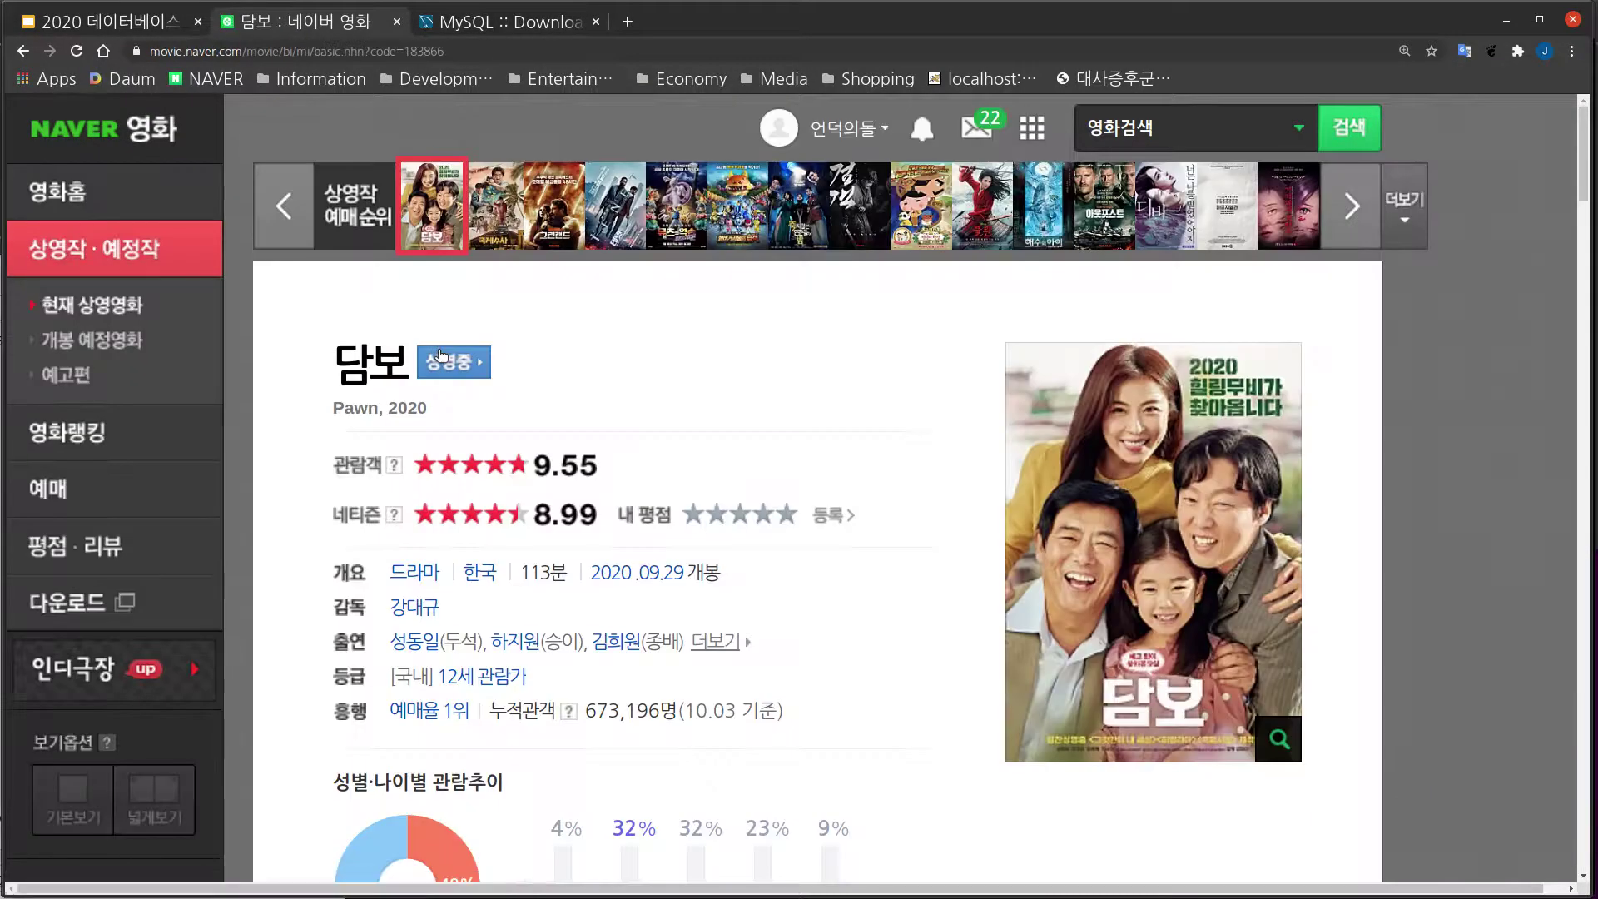
click(79, 188)
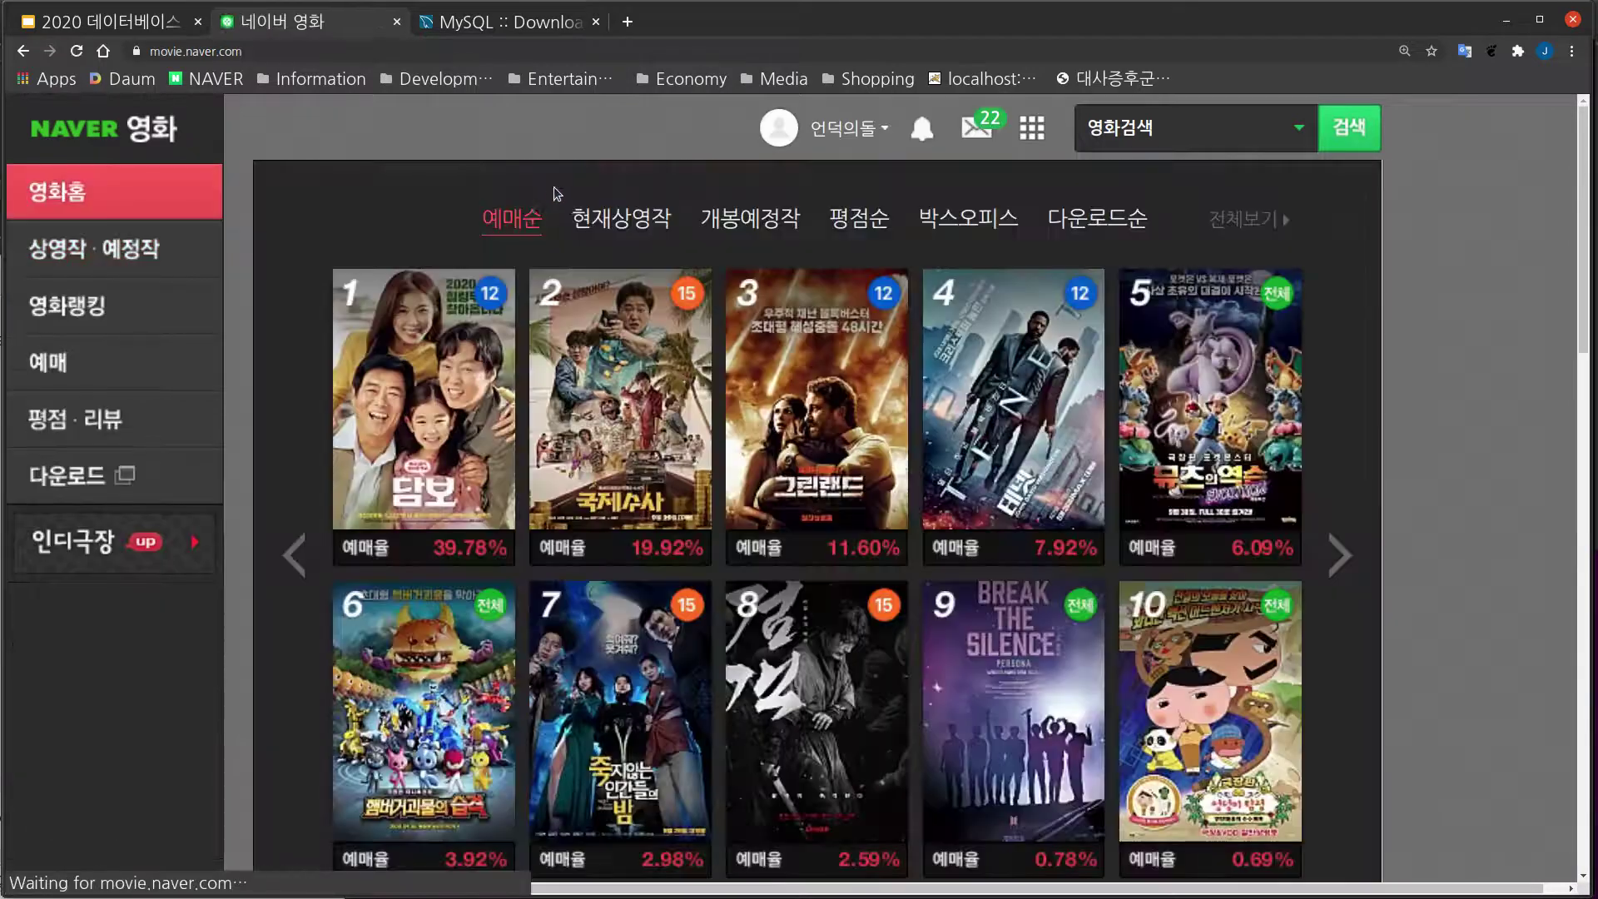
- Examine the home page's film listings by 현재상영작, 개봉예정작, 평점순, 박스오피스, 다운로드순 and 예매순
click(621, 218)
click(724, 221)
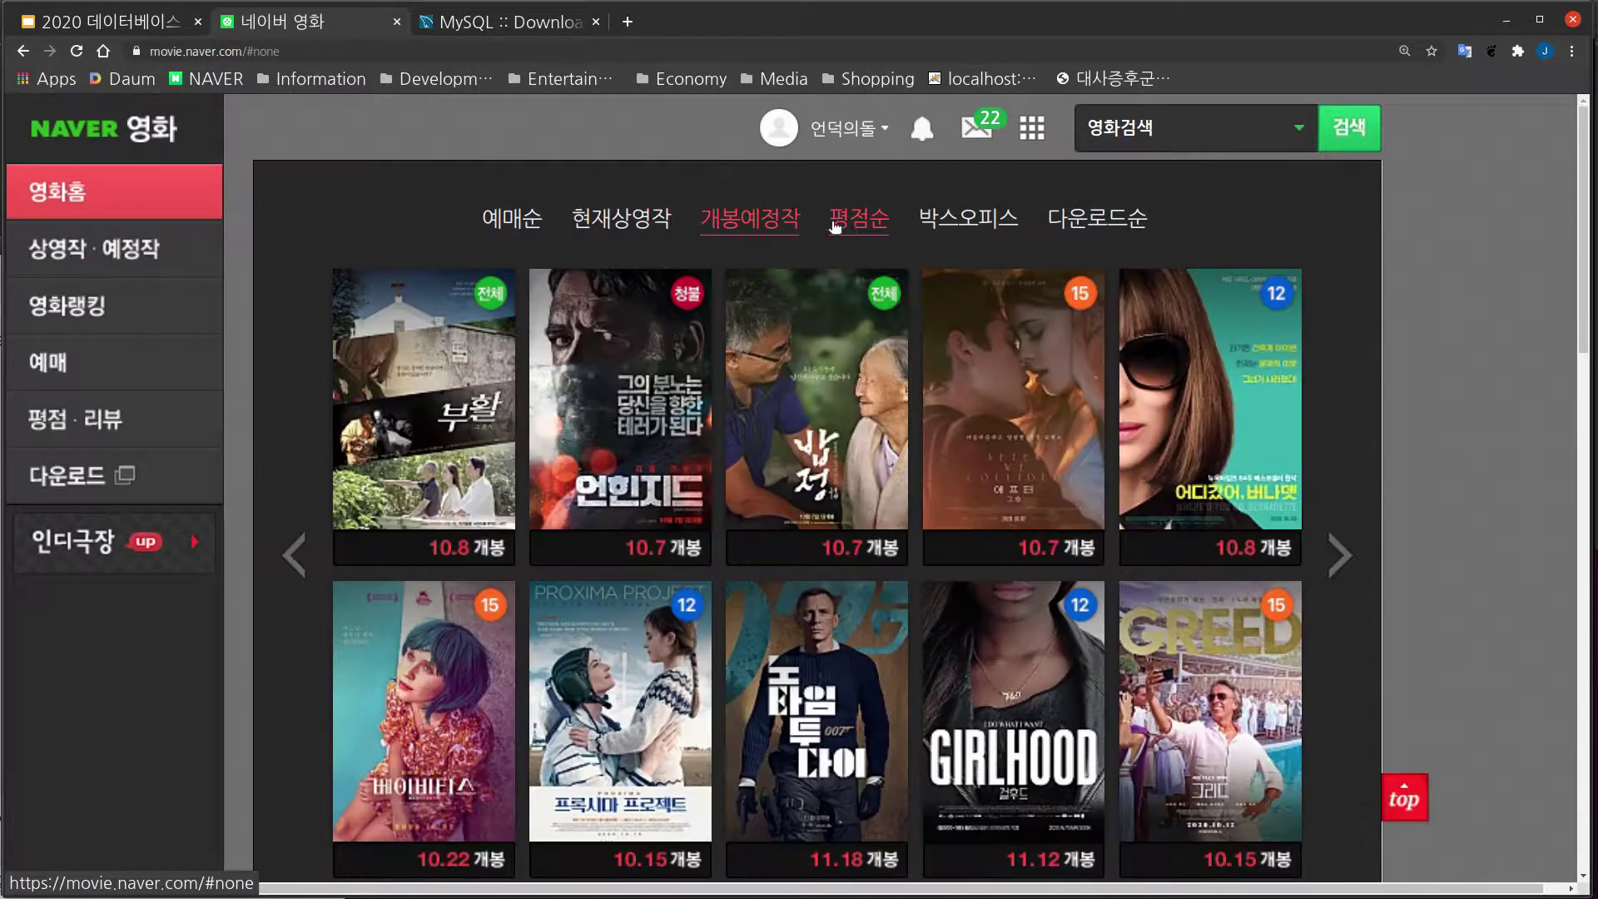
click(859, 219)
click(968, 220)
click(1090, 223)
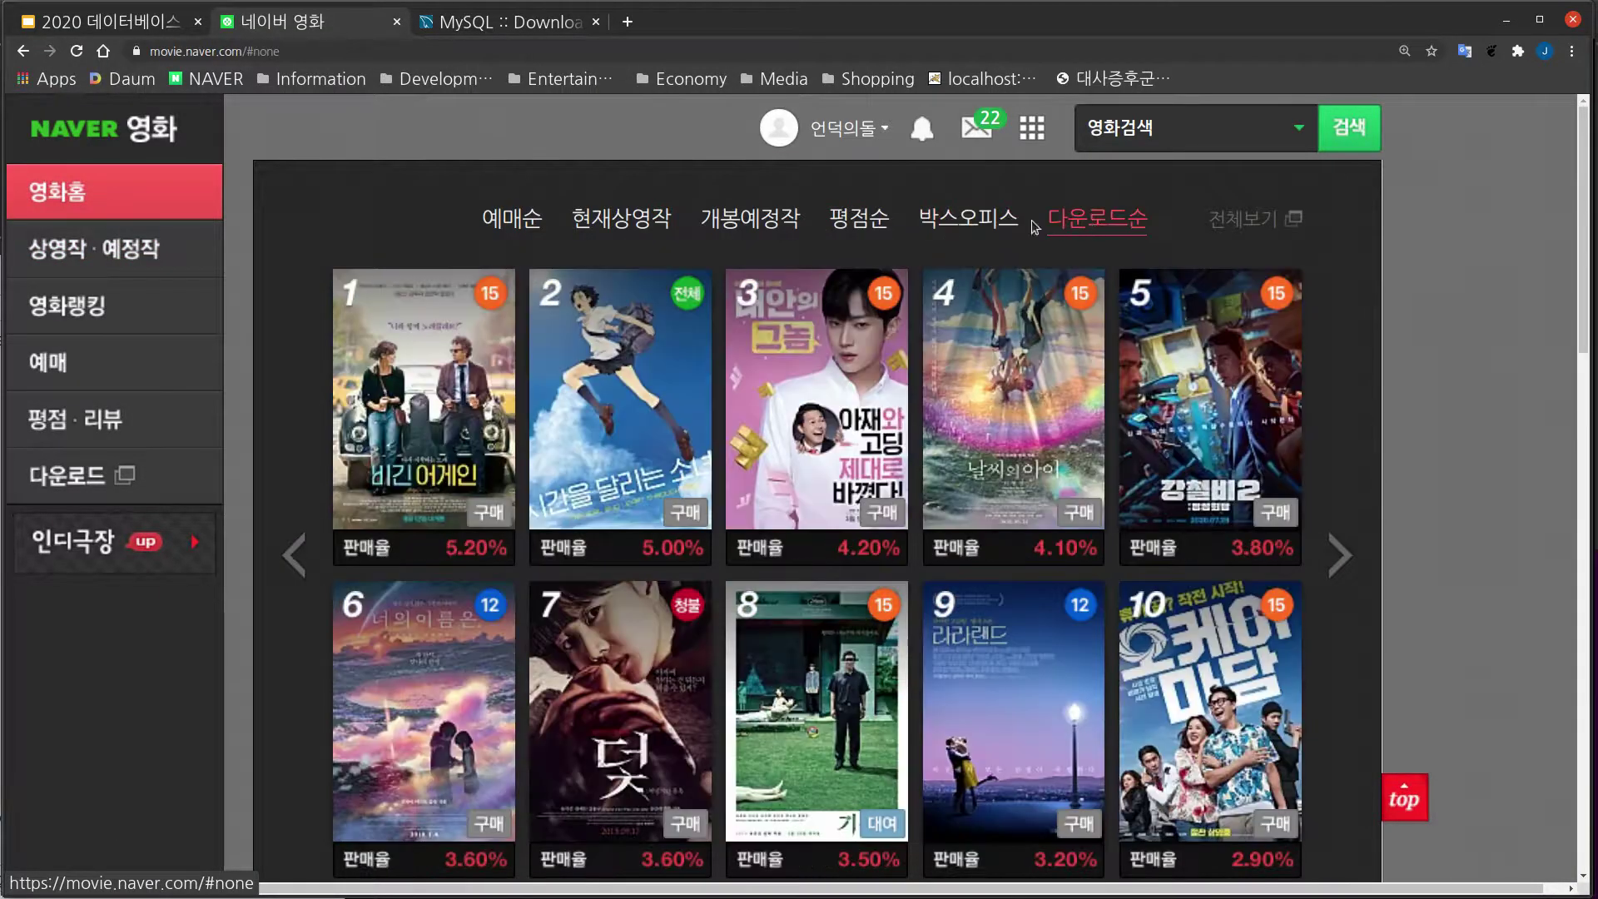
click(968, 218)
click(858, 218)
click(749, 218)
click(512, 218)
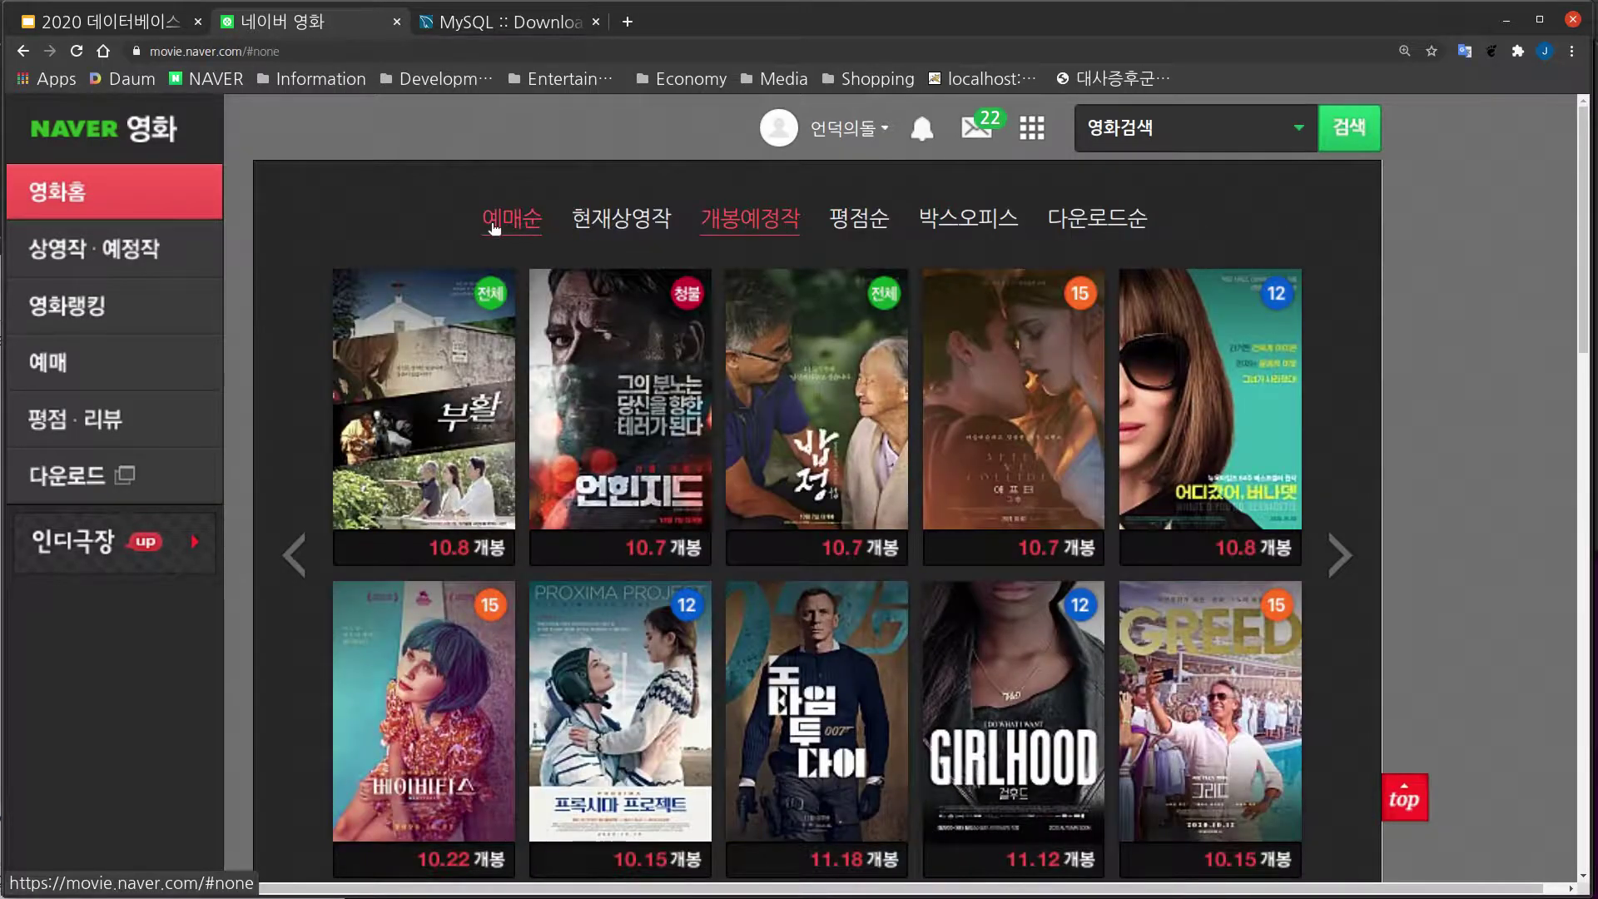
- Open the film 담보, check its 드라마 genre directory and return to examine the film's information
click(426, 386)
scroll(694, 389, down, 3)
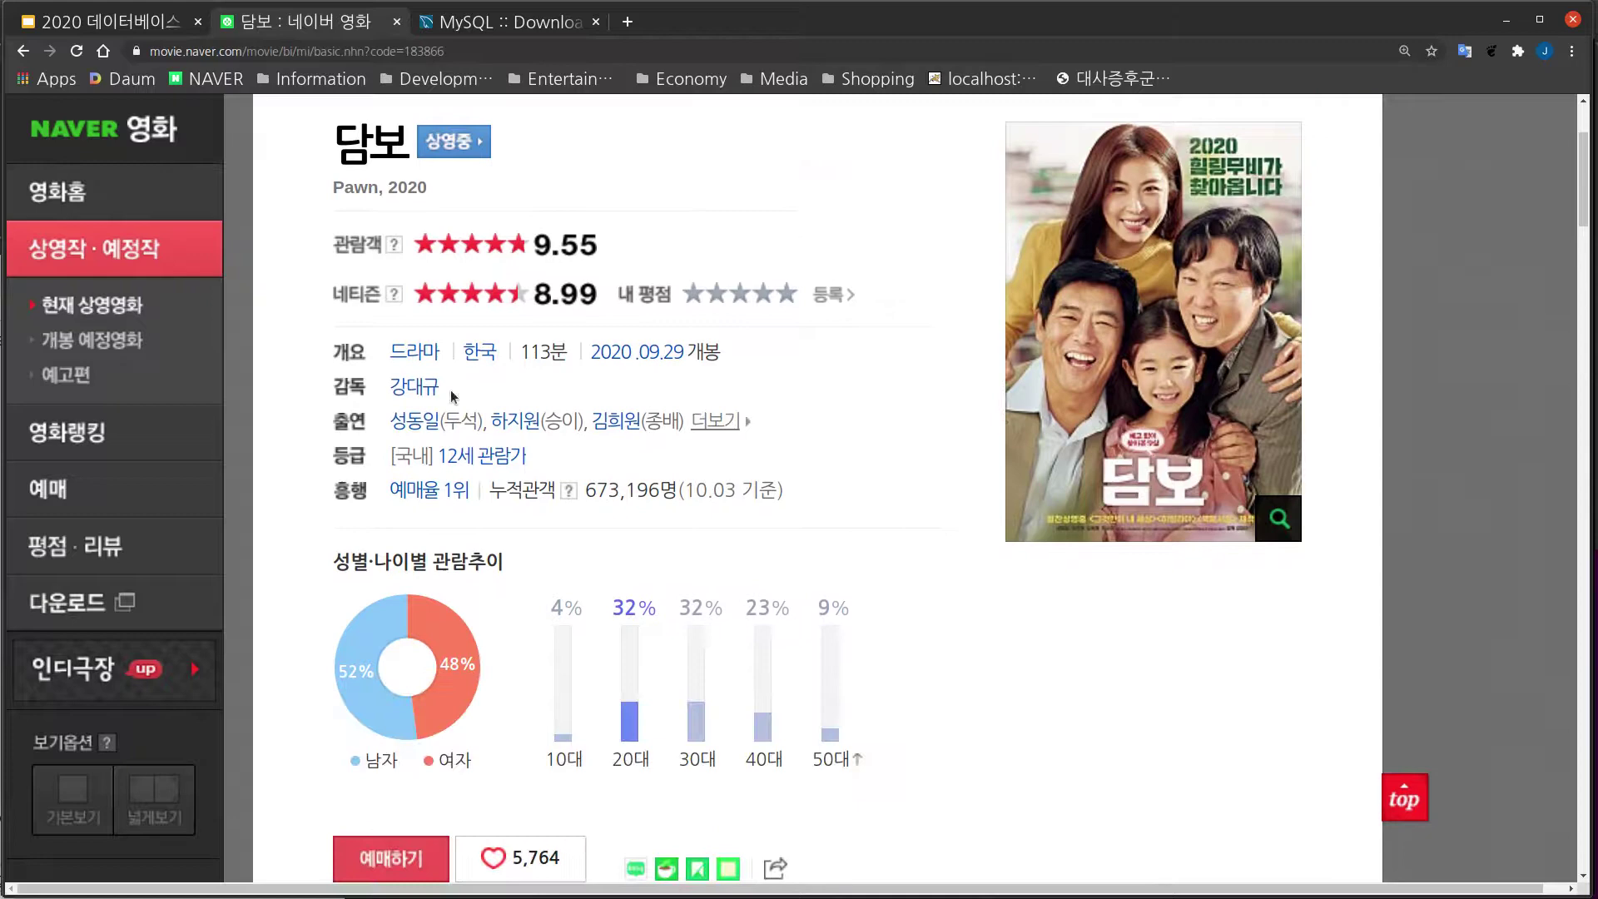
click(414, 353)
key(alt+Left)
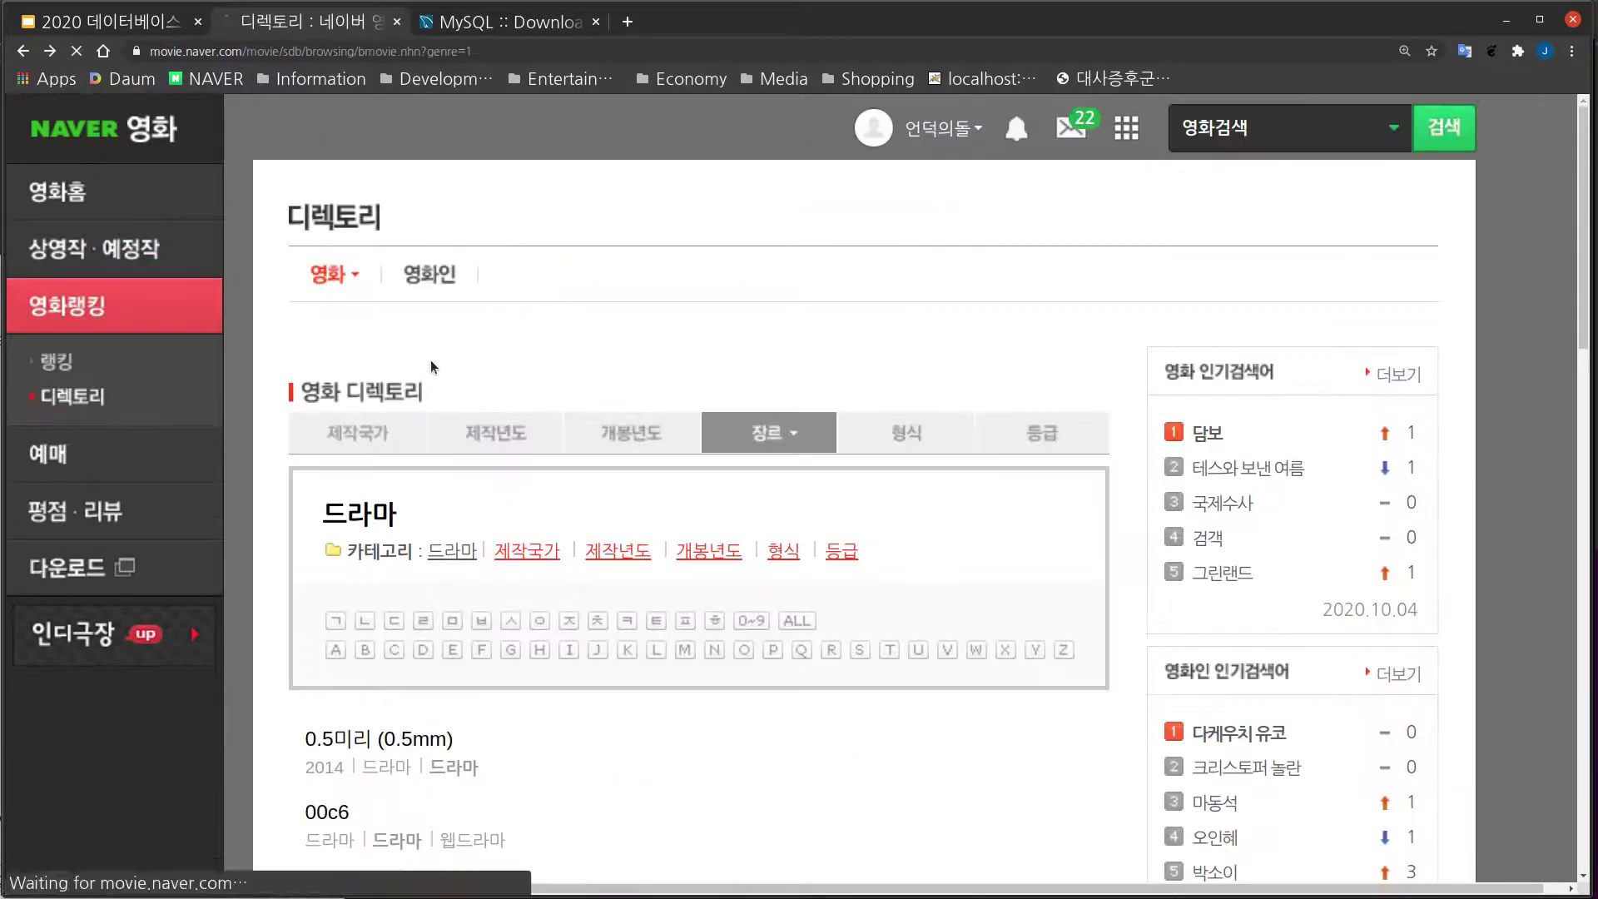
scroll(473, 383, down, 8)
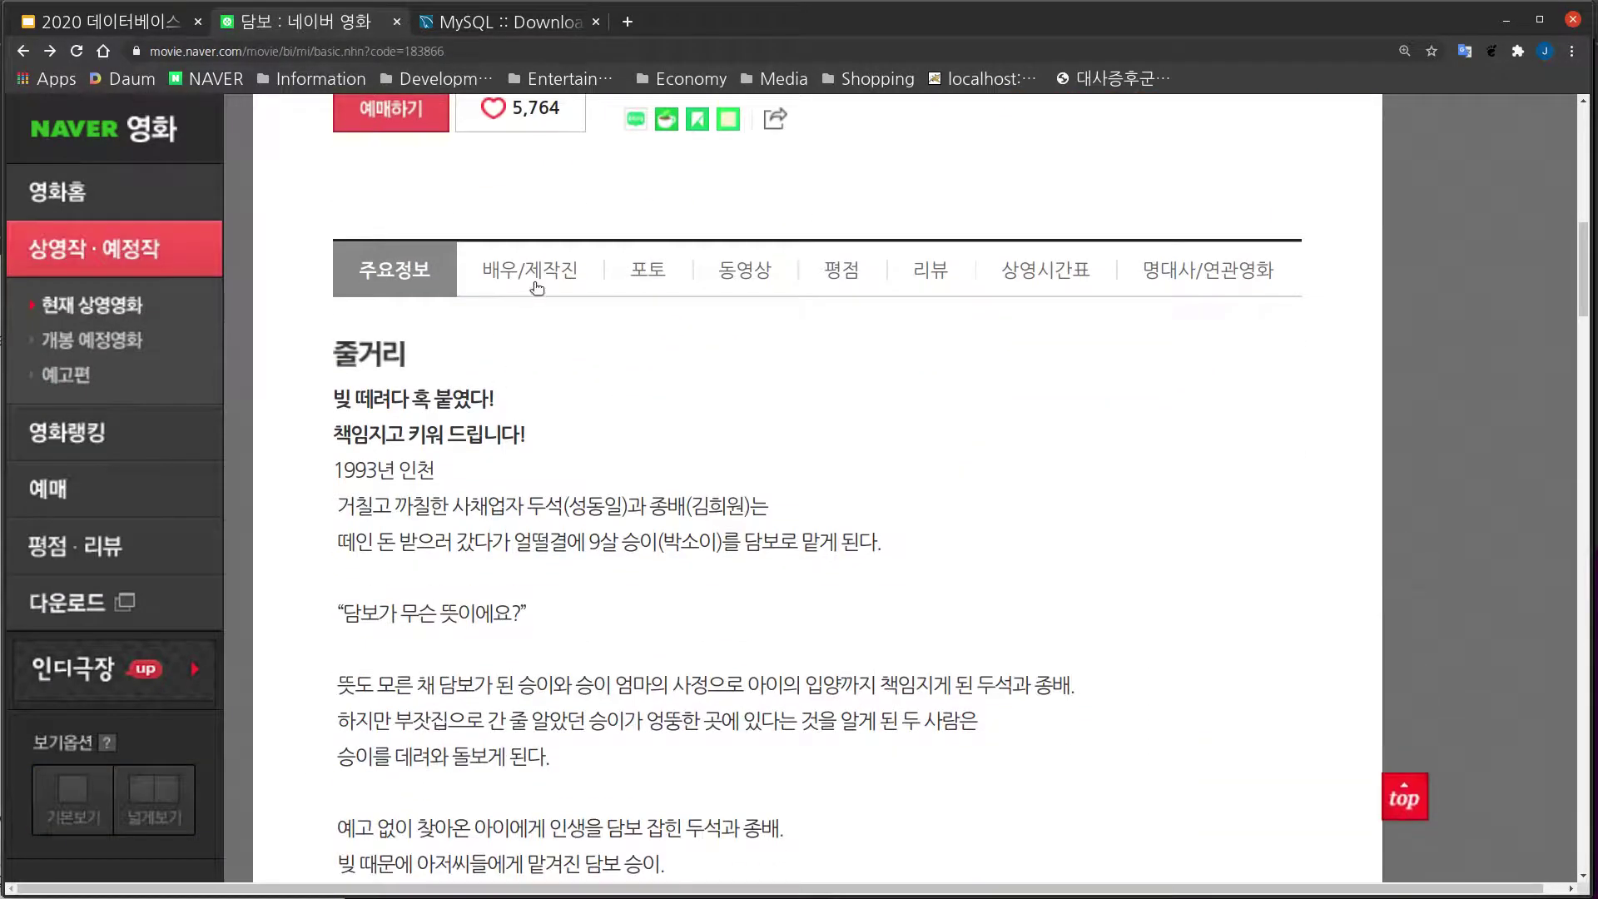
- View the film's 배우/제작진 section and check the director's linked page
click(529, 269)
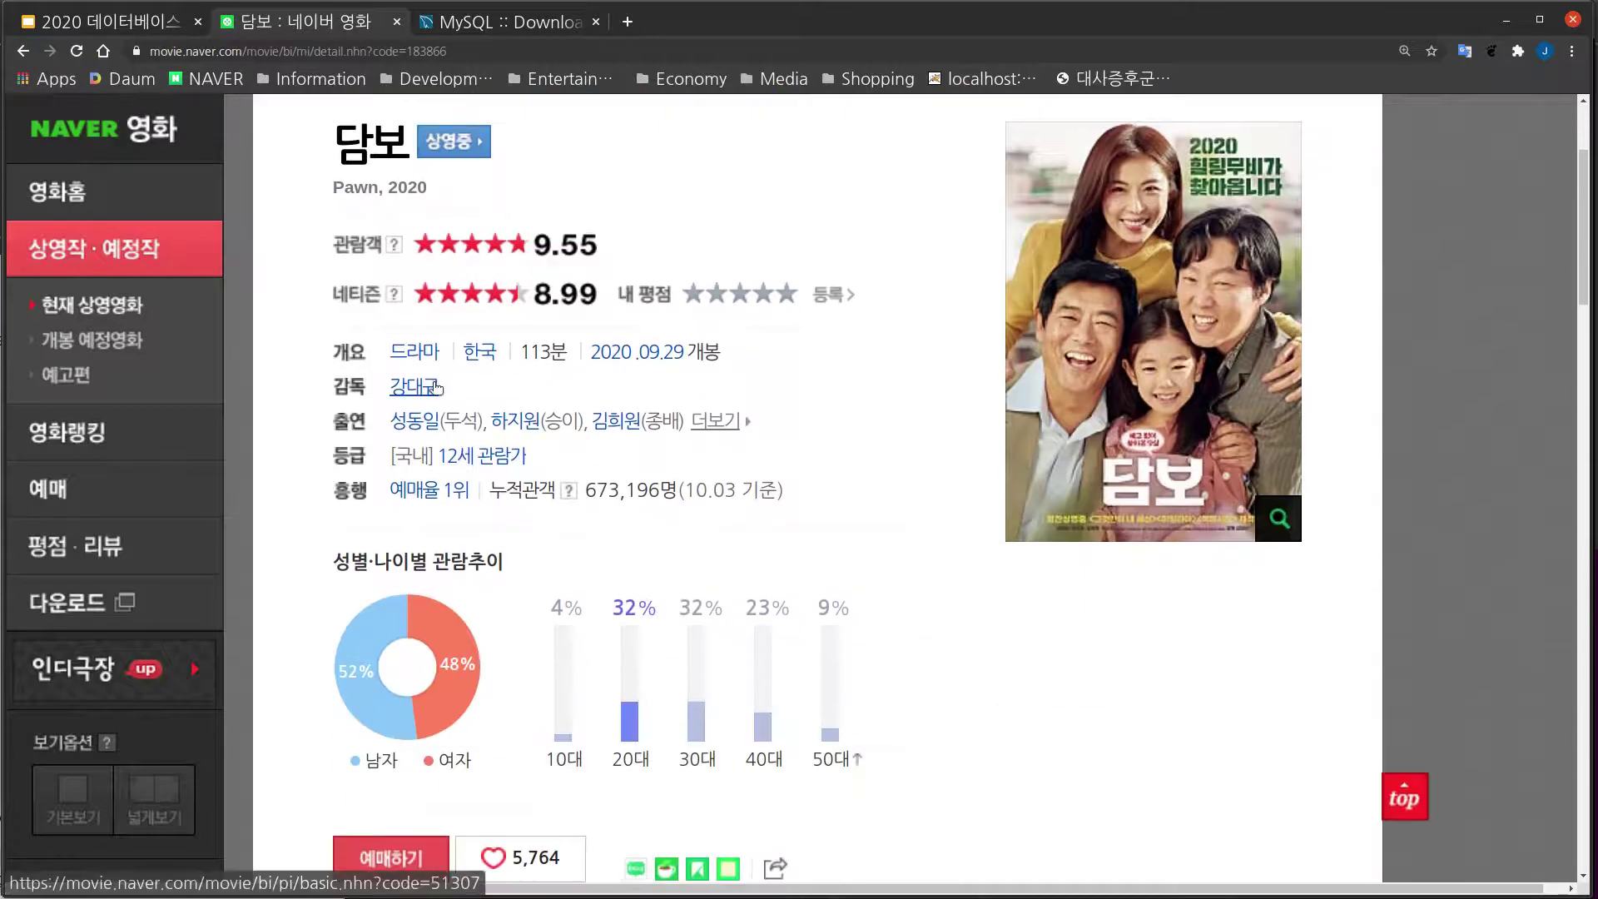
click(431, 387)
key(alt+Left)
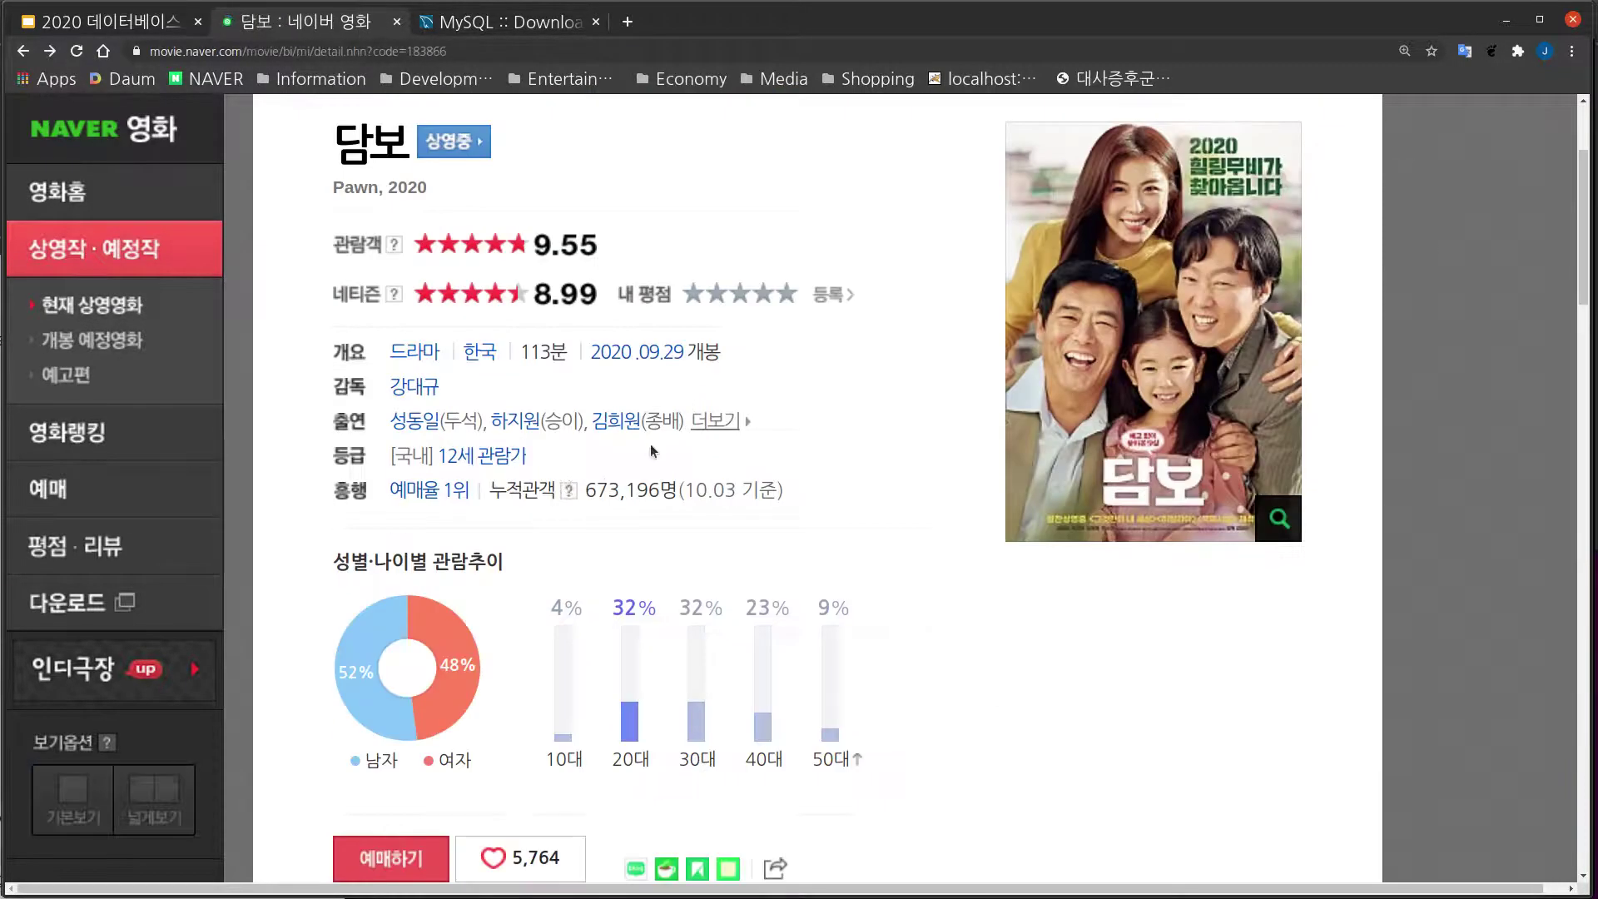
- Examine the profile page of the second listed cast member, then return to the film's rating and overview details
click(521, 424)
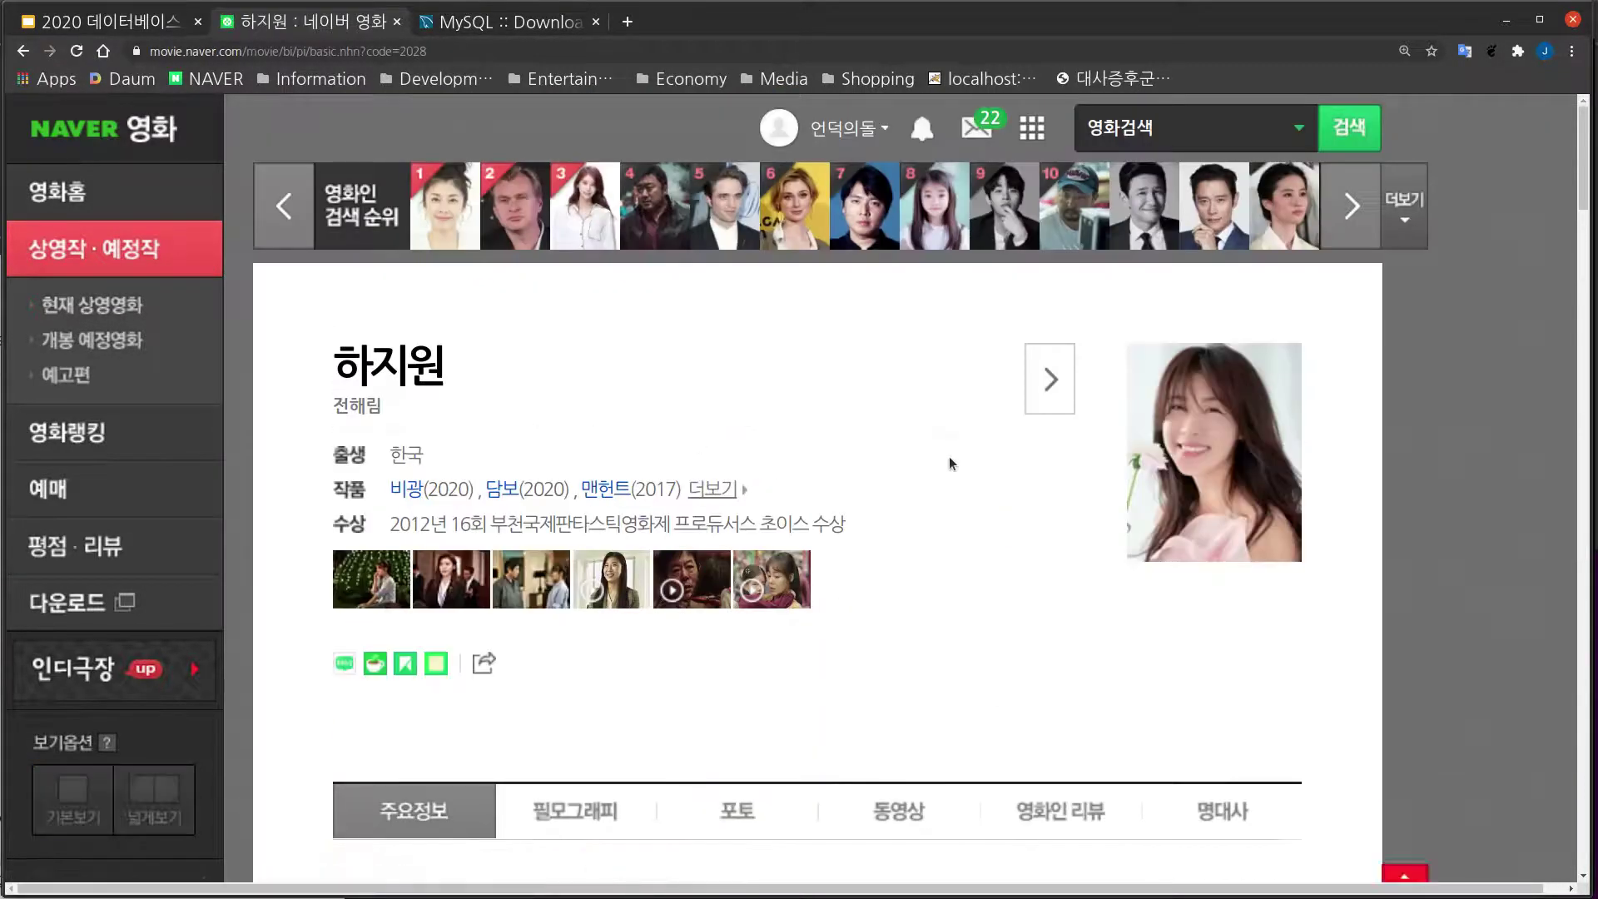
scroll(951, 461, down, 8)
key(alt+Left)
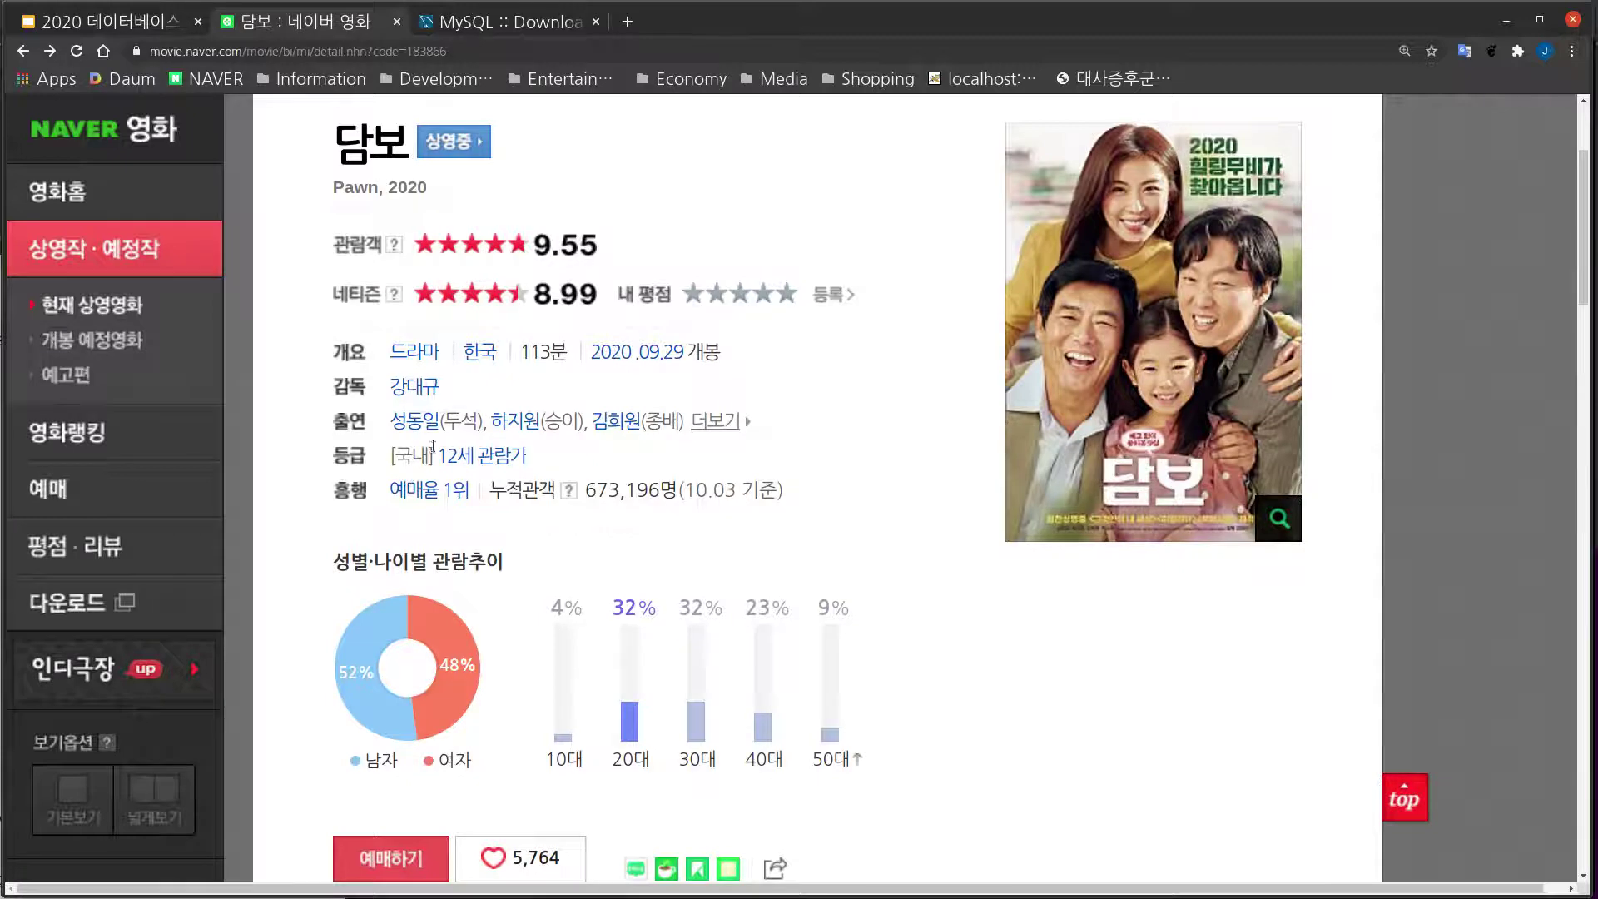
scroll(322, 472, up, 3)
scroll(321, 472, up, 1)
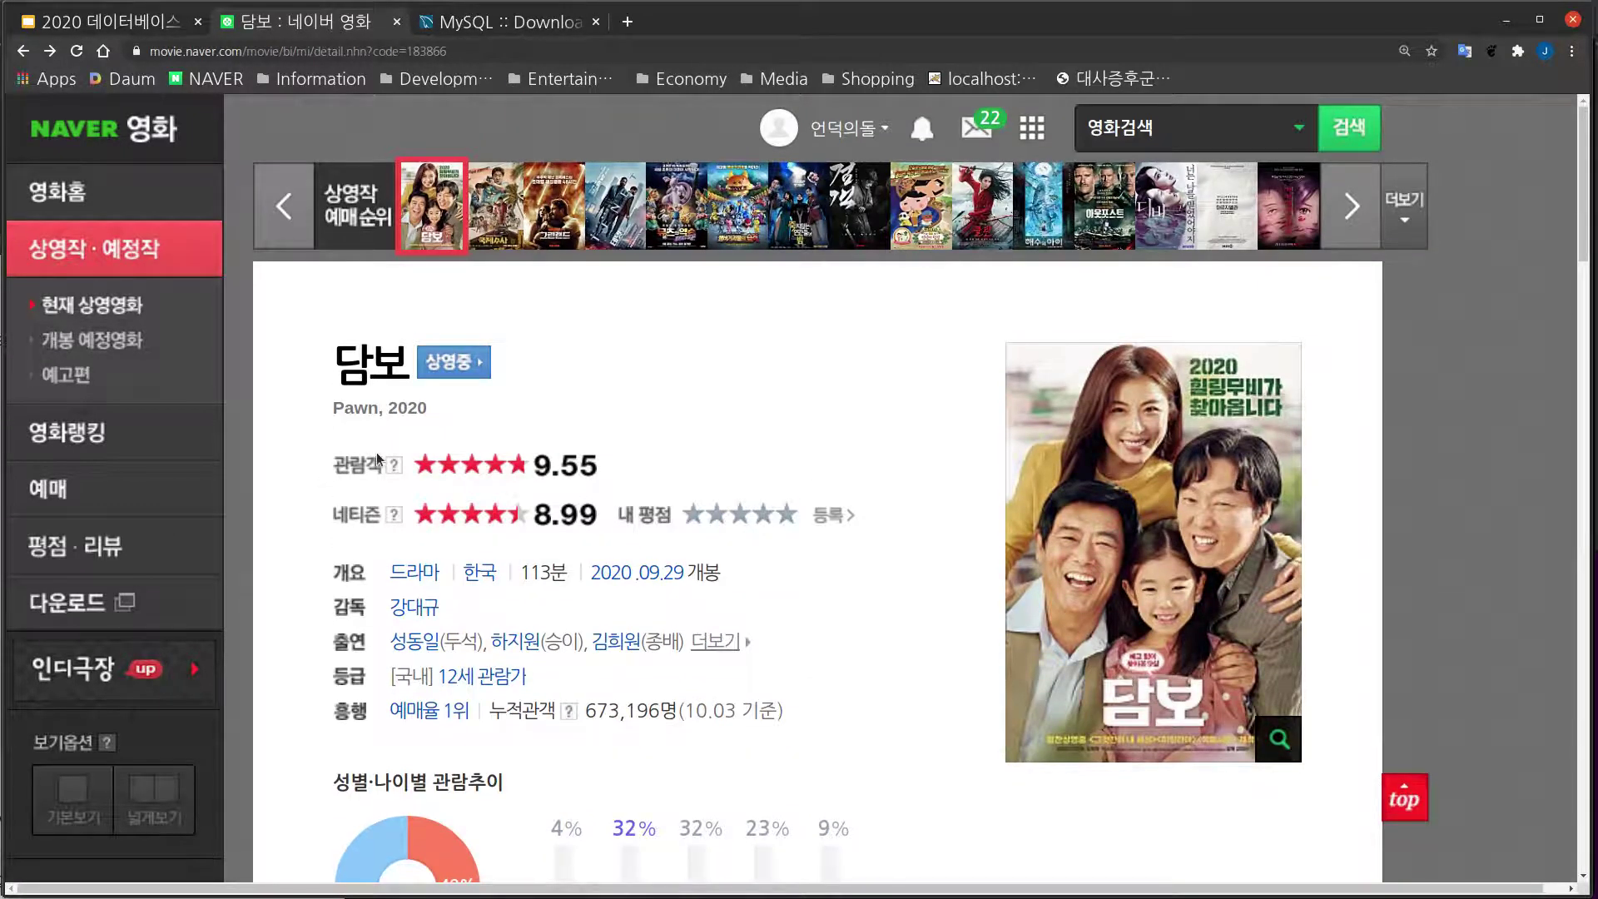
- Return to the 영화홈 page and examine its film listings, 개봉영화 평점, 예고편 and 포토 sections
click(93, 193)
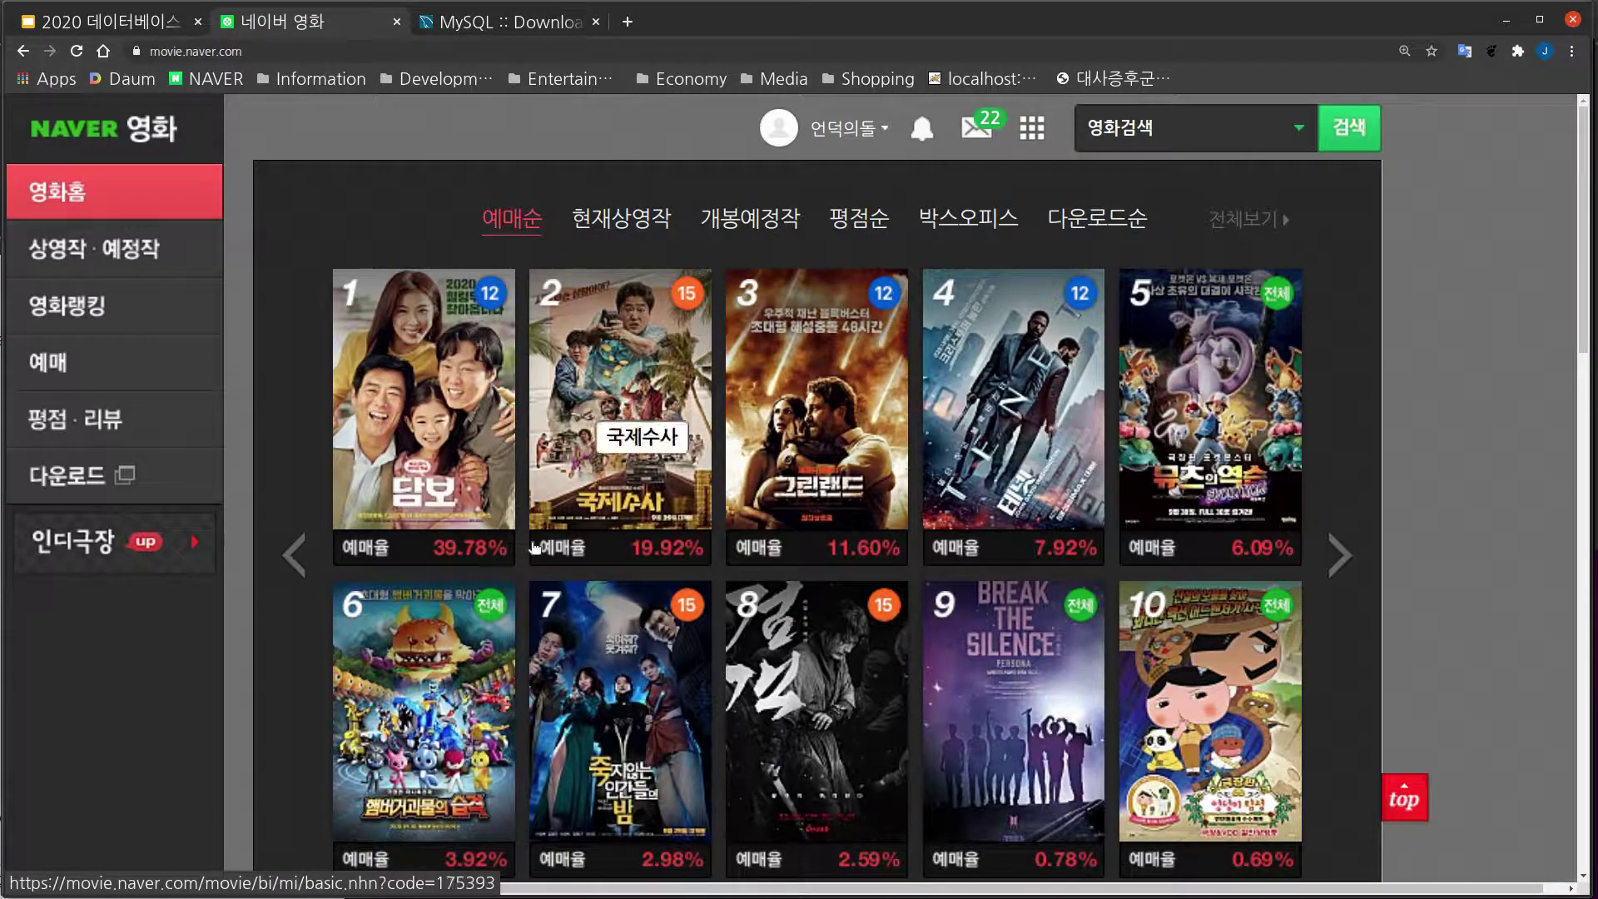
scroll(1123, 499, down, 4)
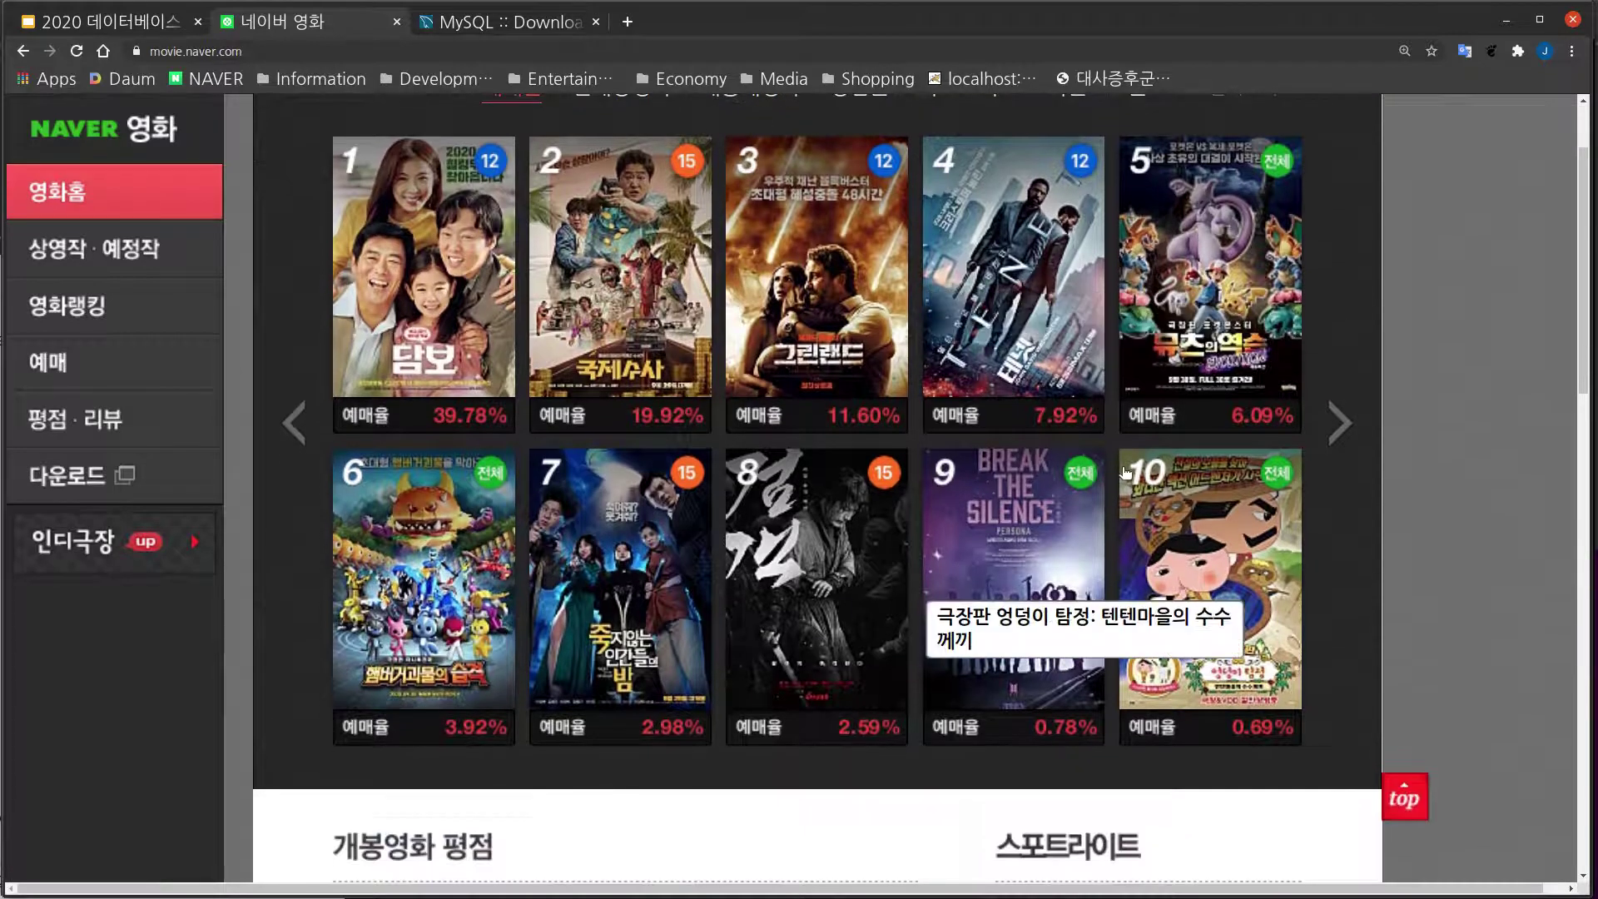
scroll(1124, 468, down, 2)
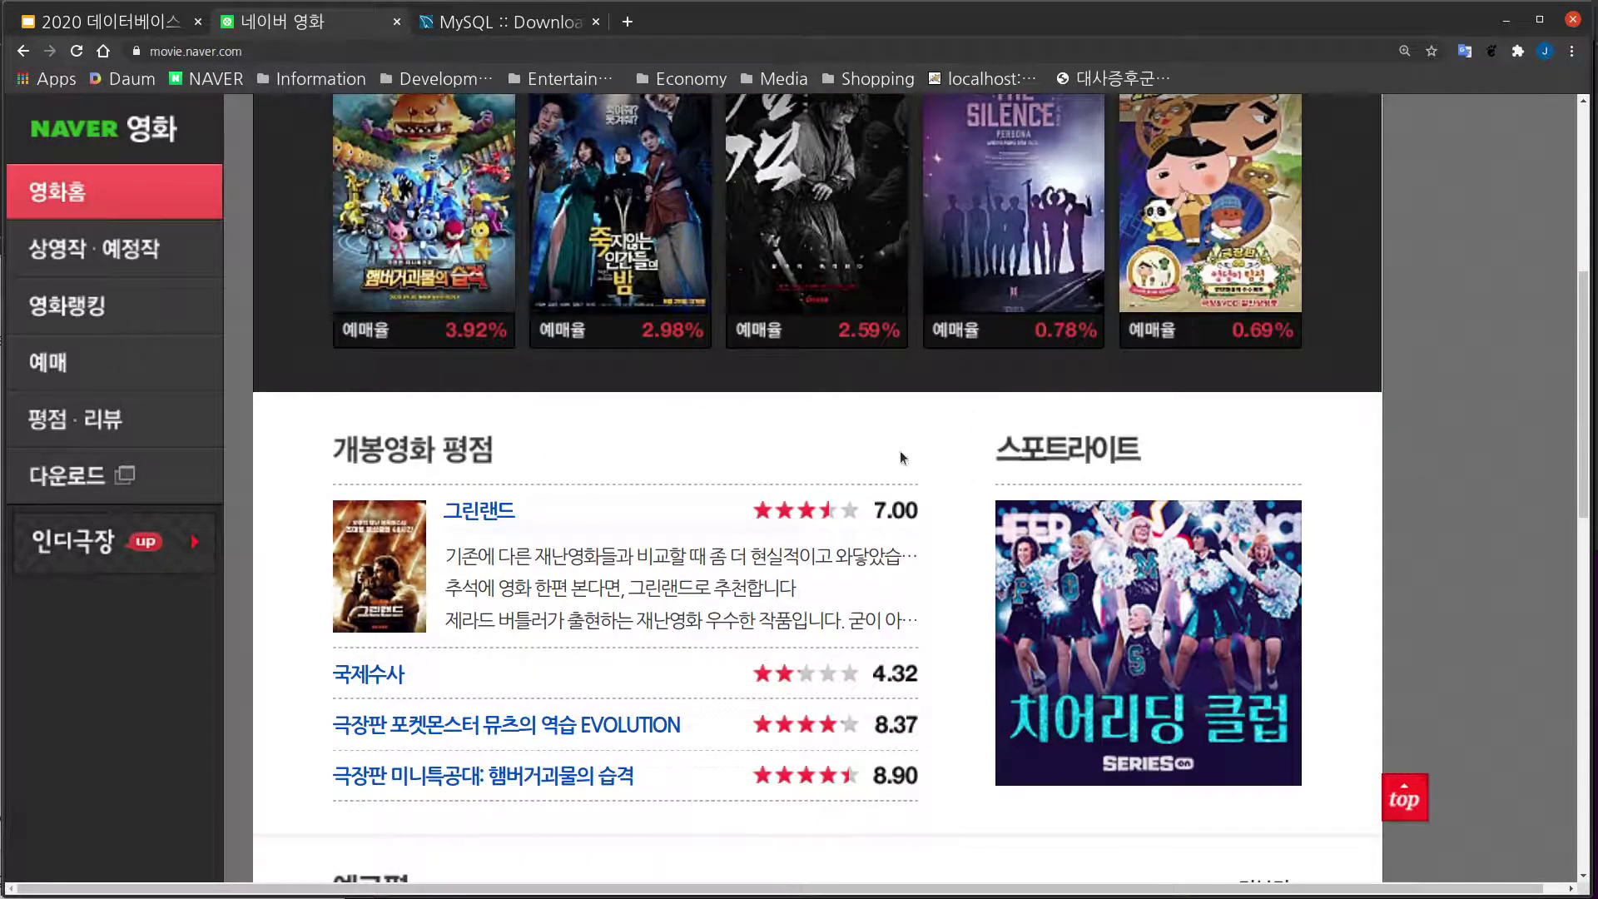
scroll(853, 433, up, 2)
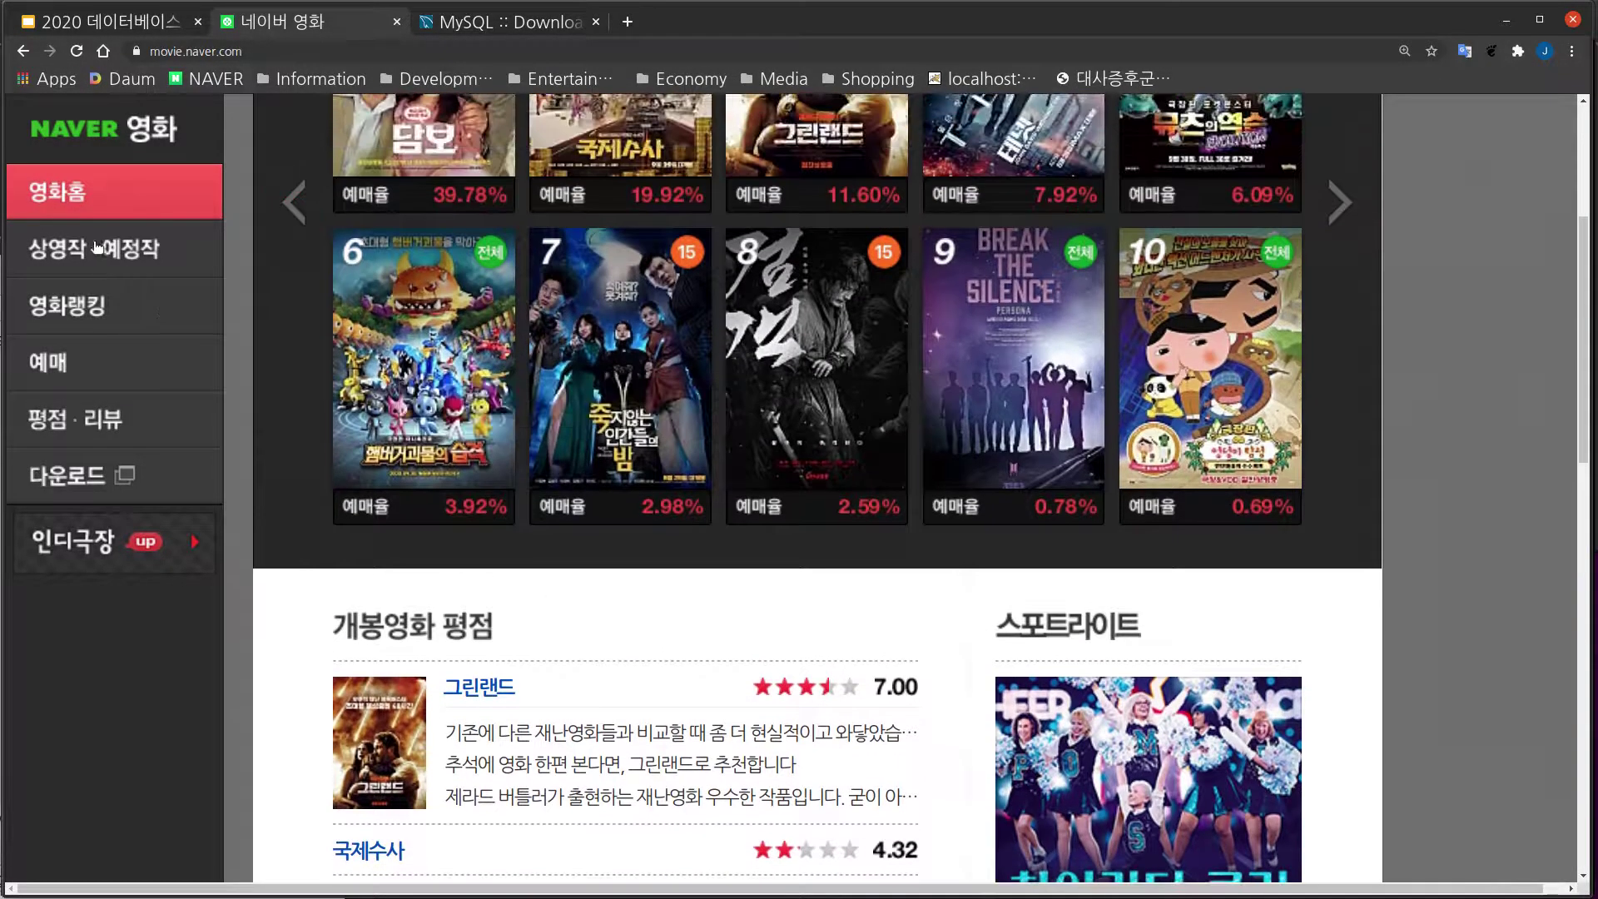
click(152, 133)
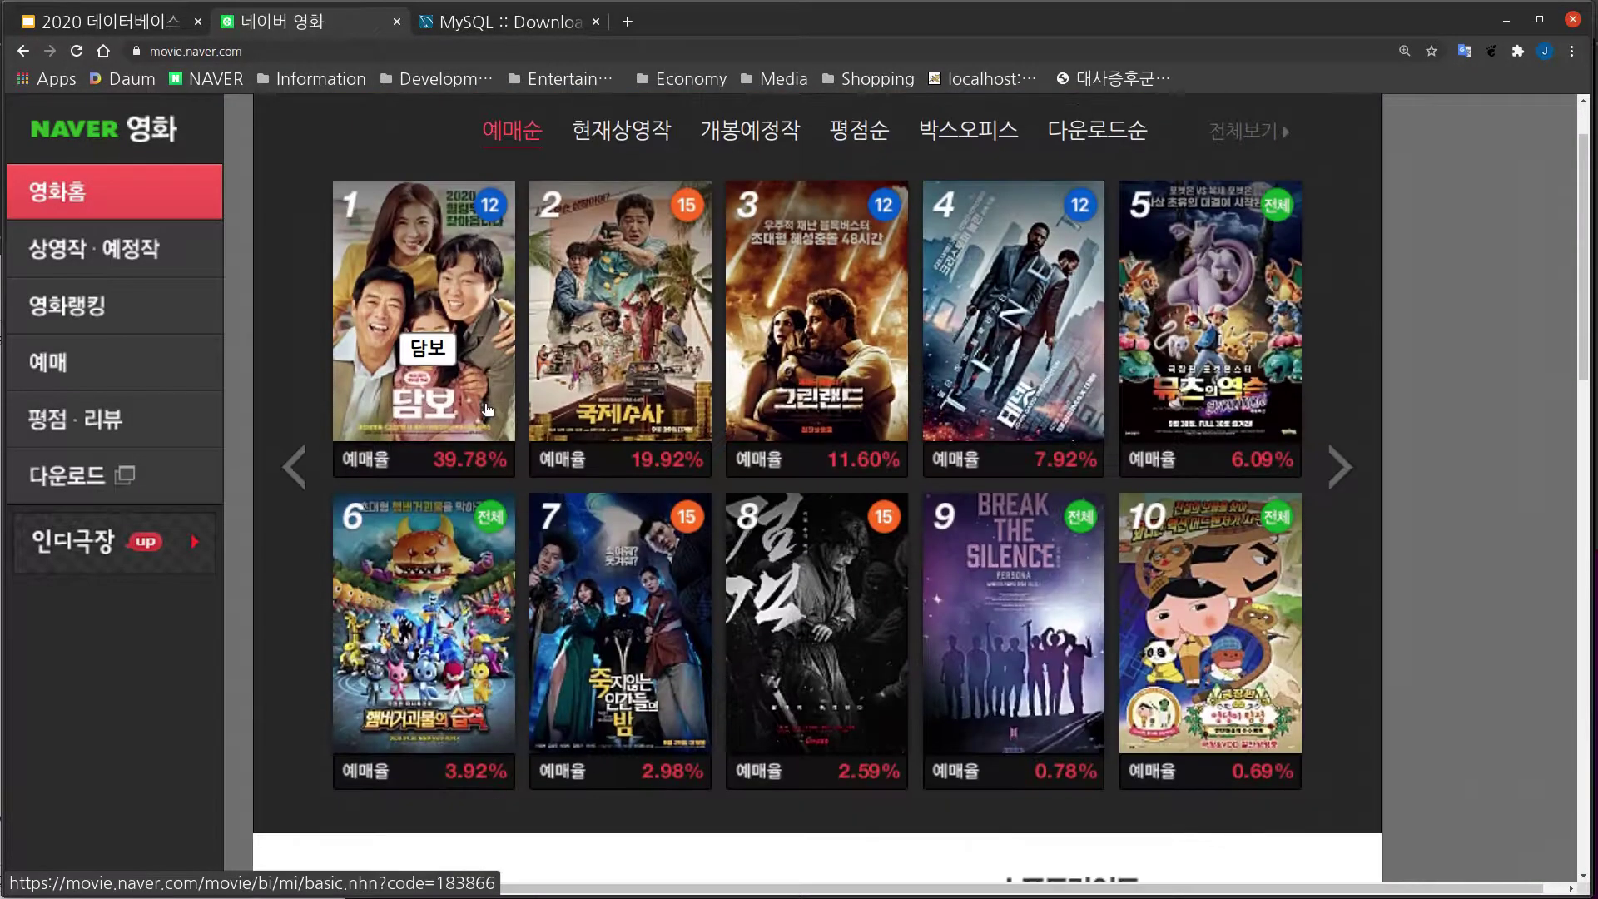
scroll(487, 414, down, 16)
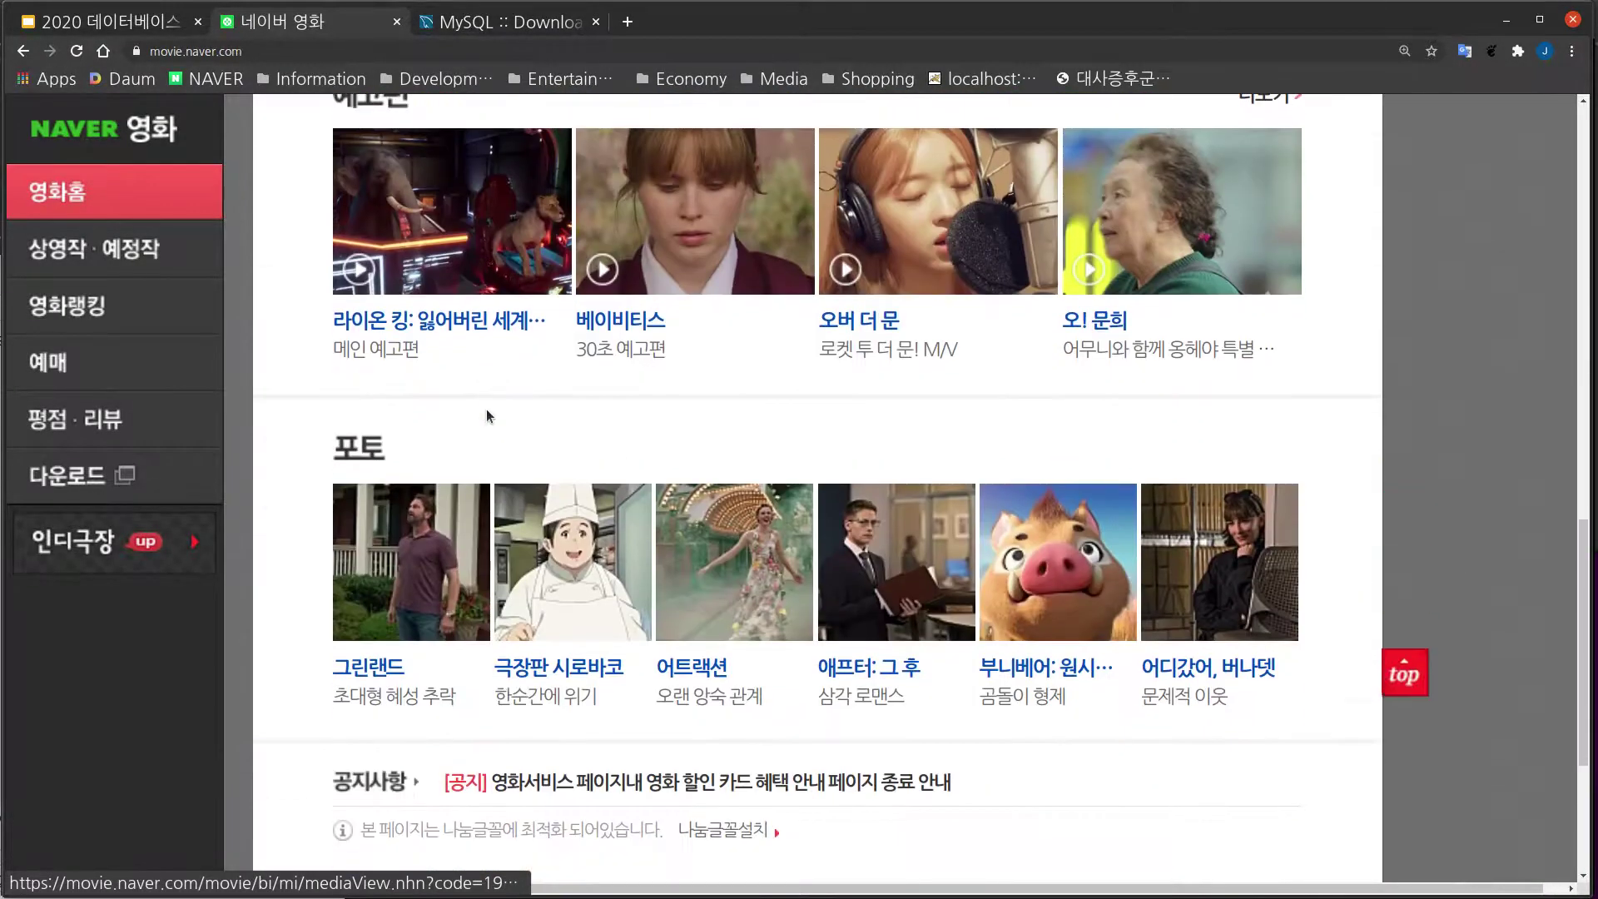
scroll(490, 414, up, 15)
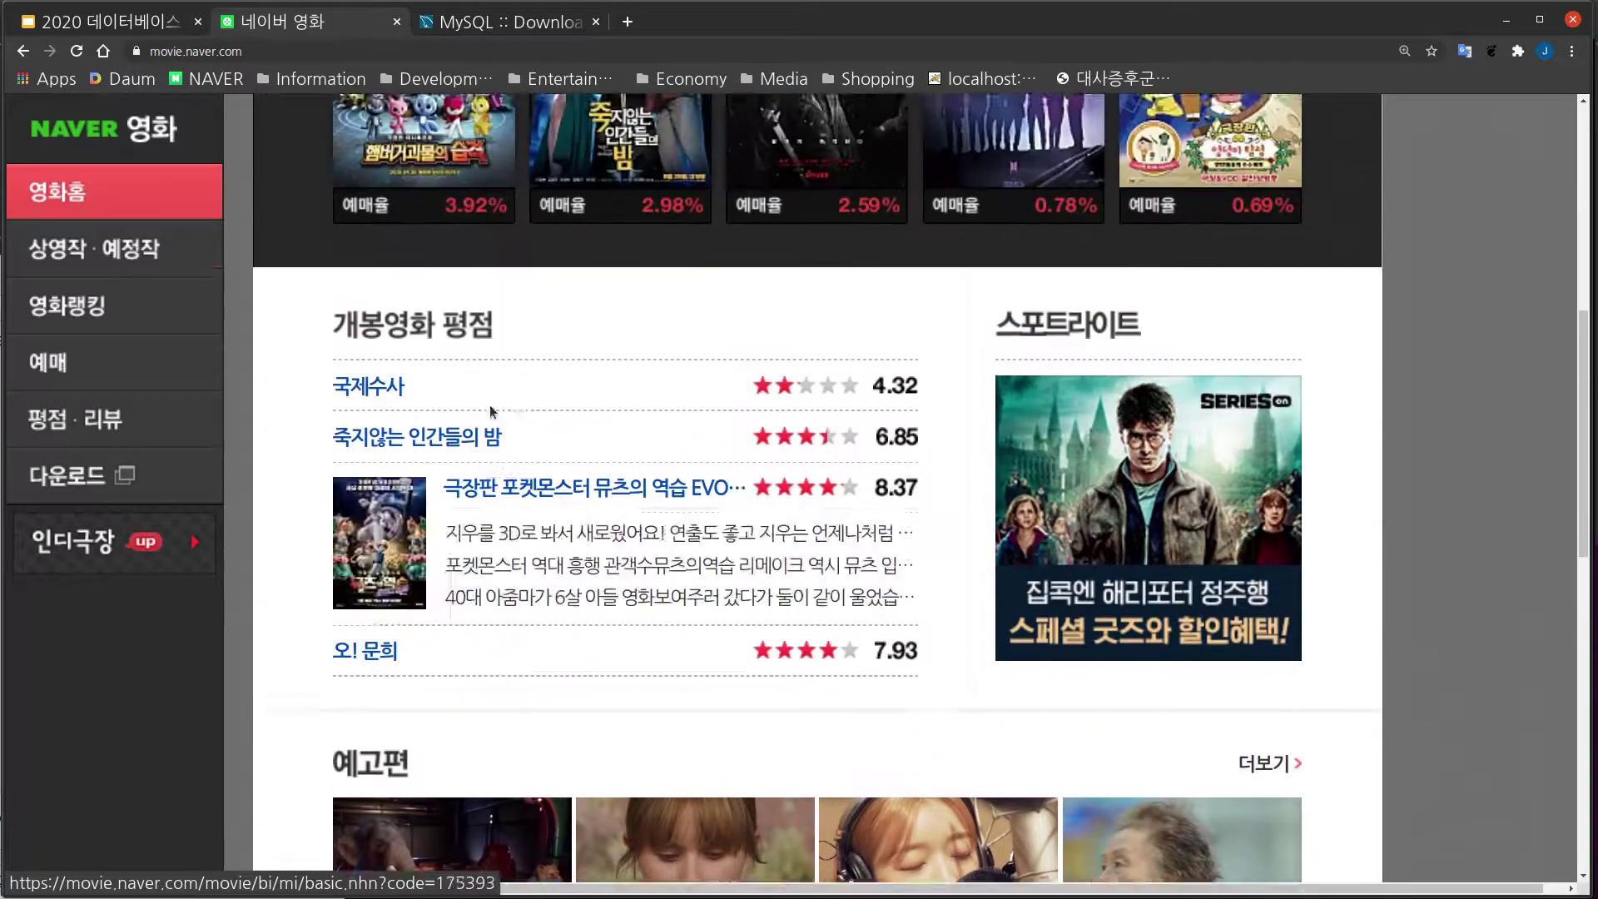
scroll(491, 412, up, 2)
scroll(466, 316, up, 1)
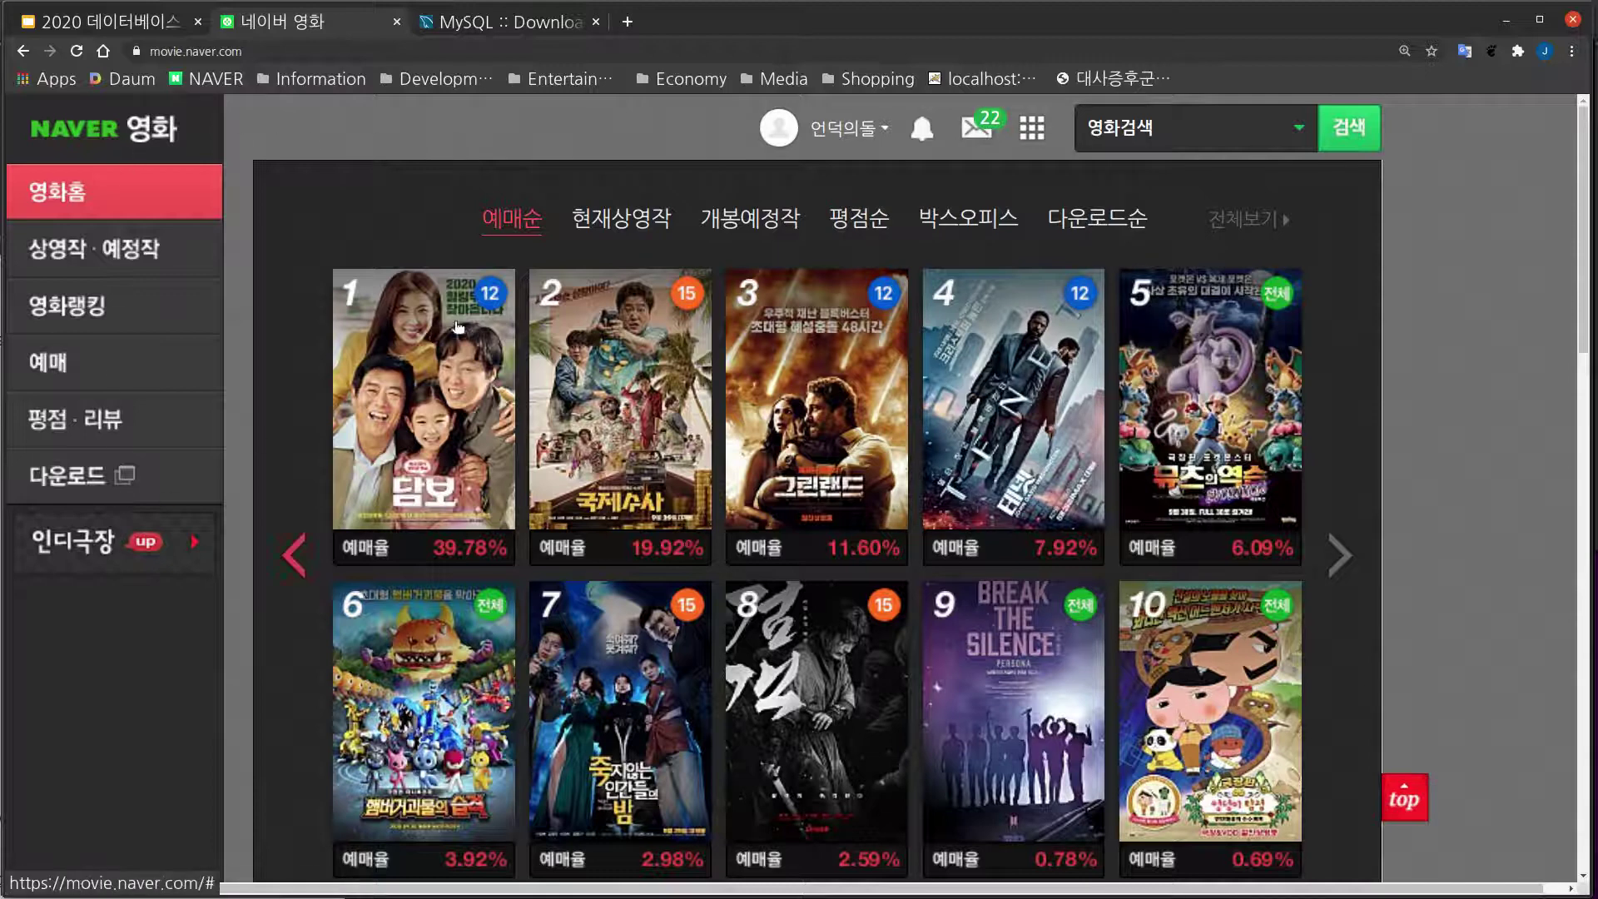
- Open the film 담보 to check its details, then return to 영화홈 and look through the film listings and 개봉영화 평점
click(417, 358)
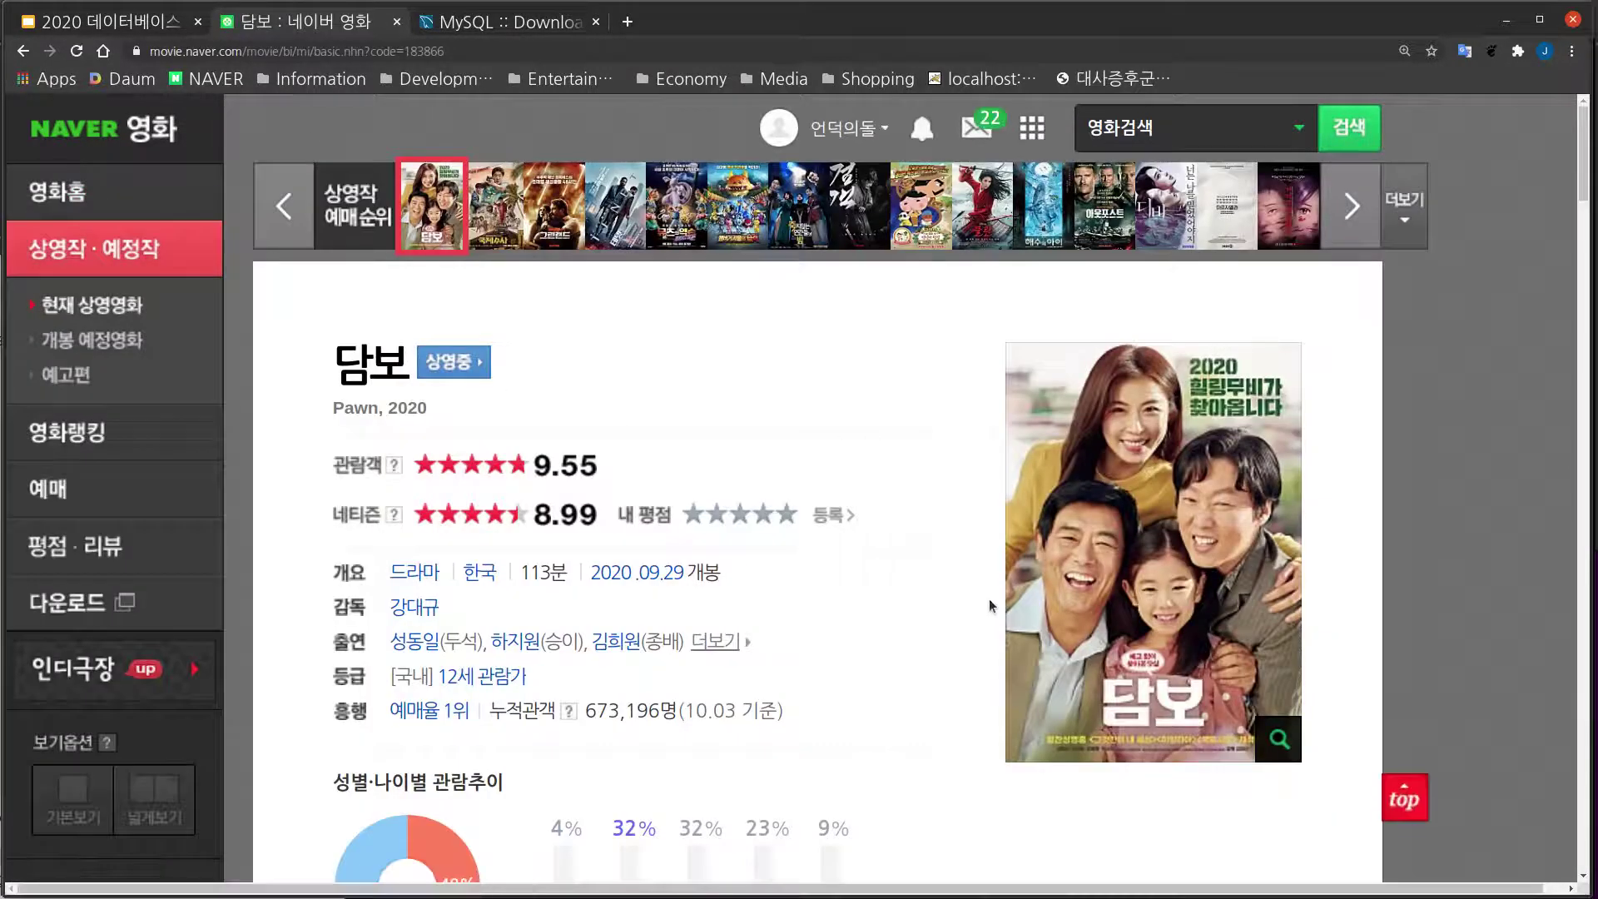
click(73, 200)
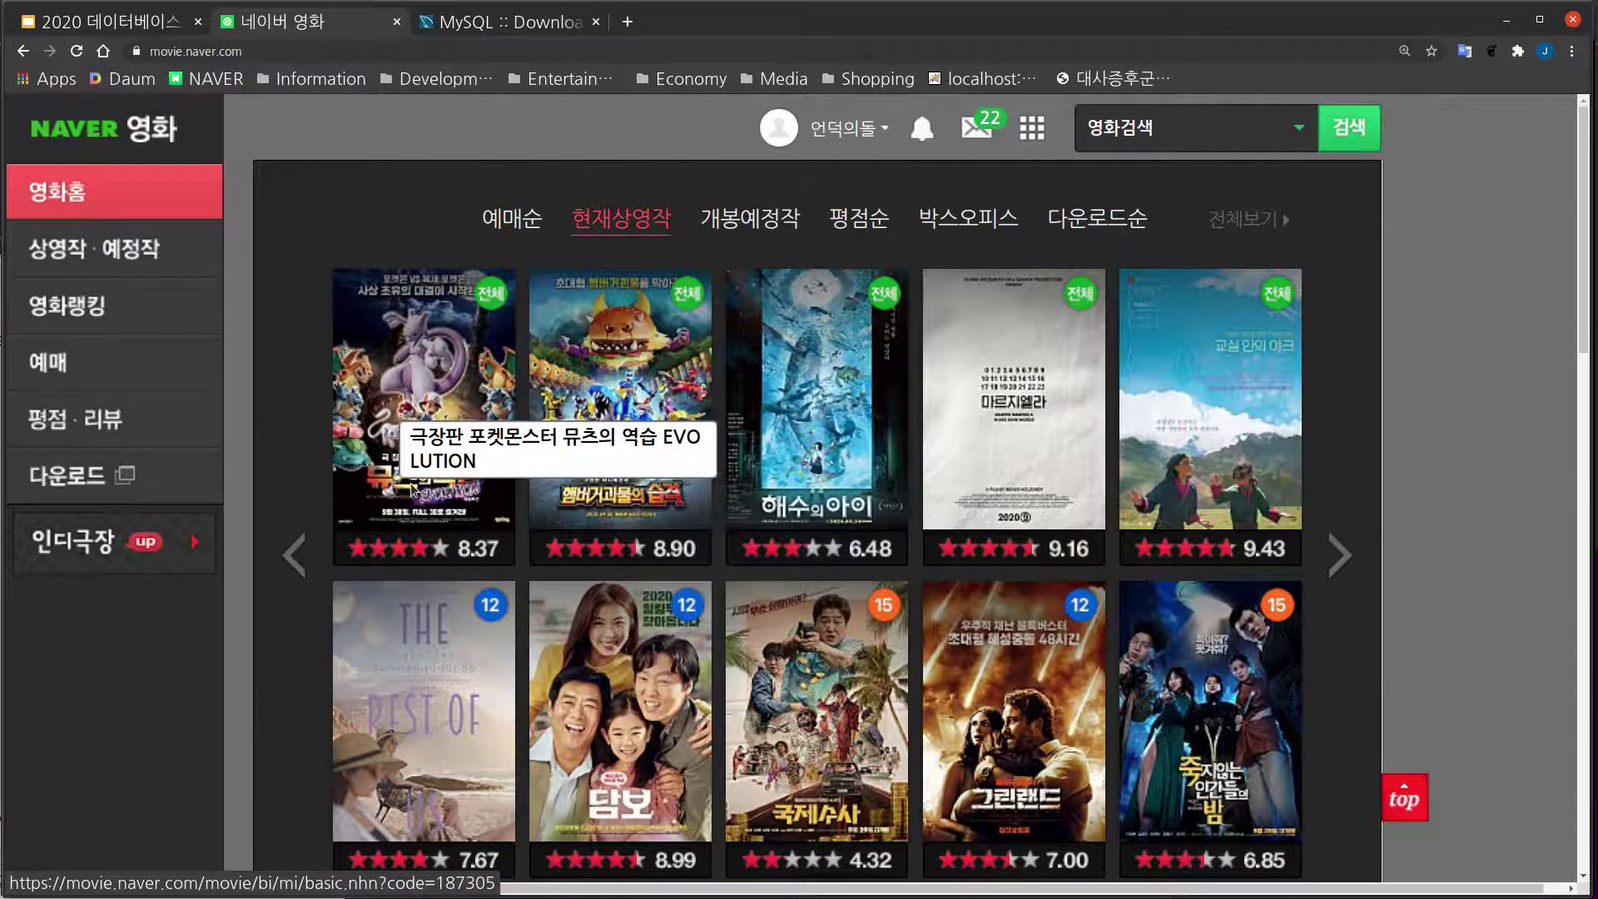
scroll(310, 362, down, 7)
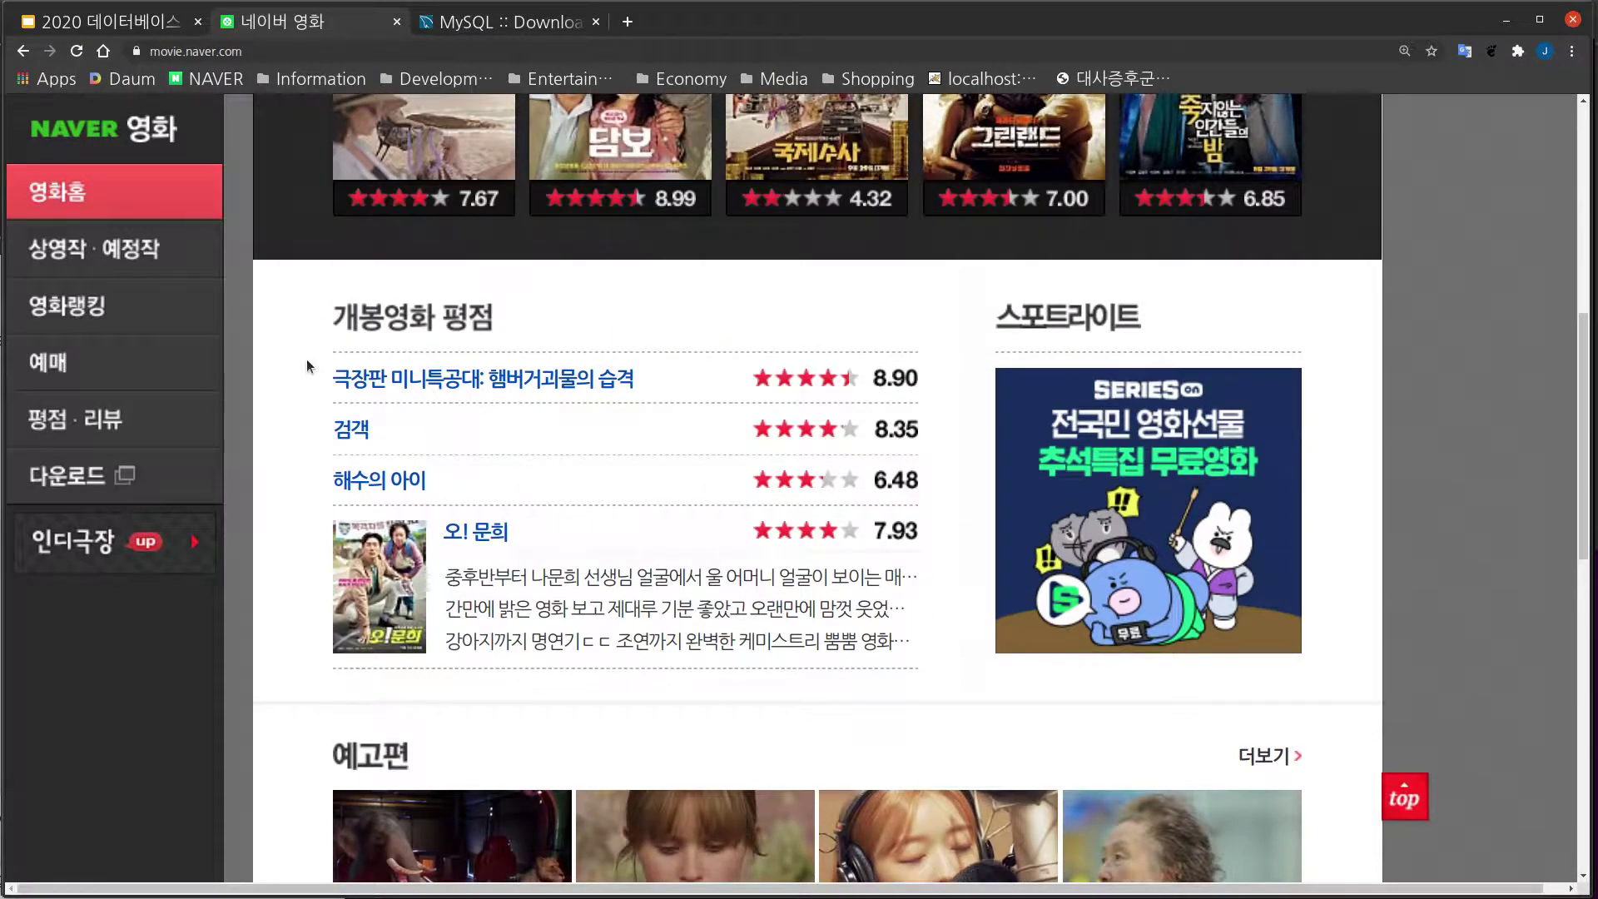
scroll(307, 364, up, 8)
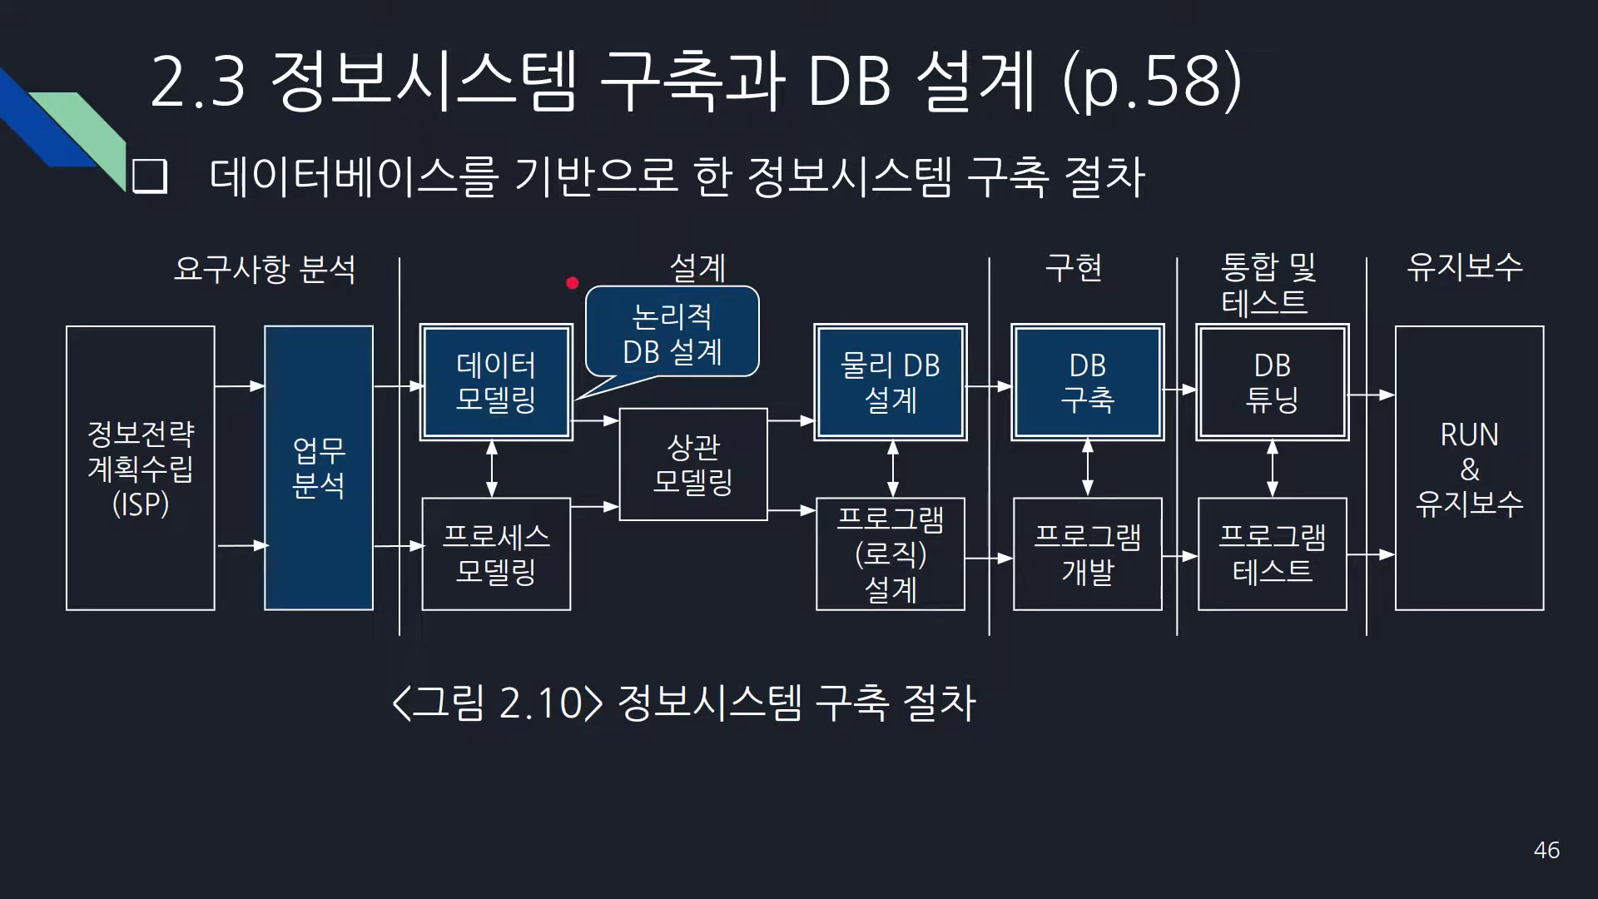
- Switch from the lecture slides to NAVER 영화 and reload the 영화홈 page
key(ctrl+Tab)
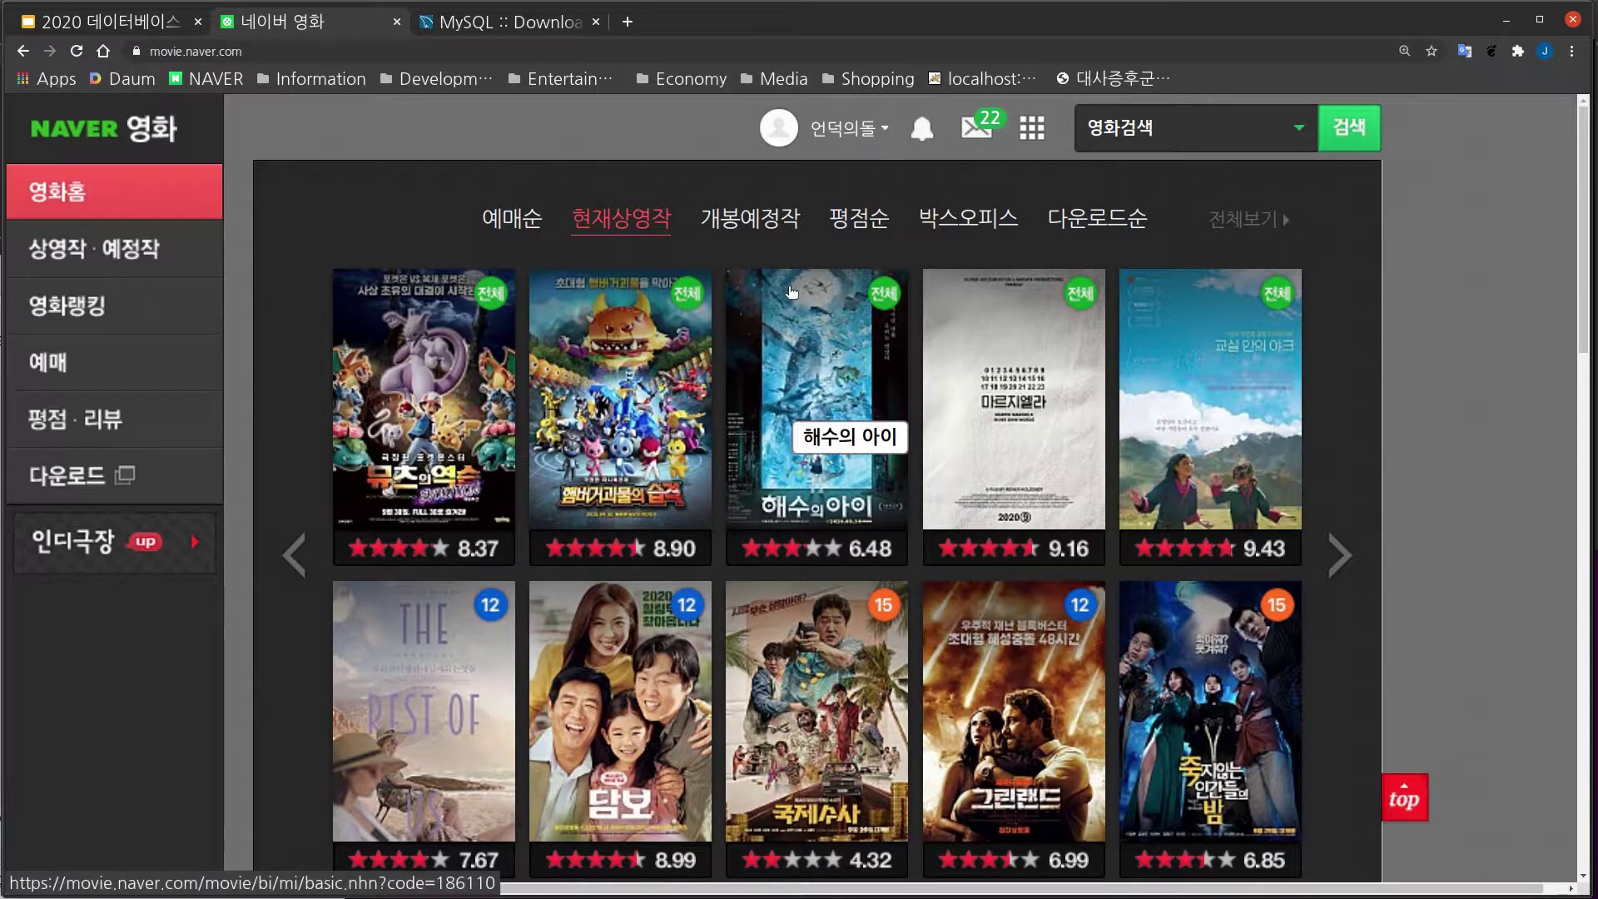
click(65, 191)
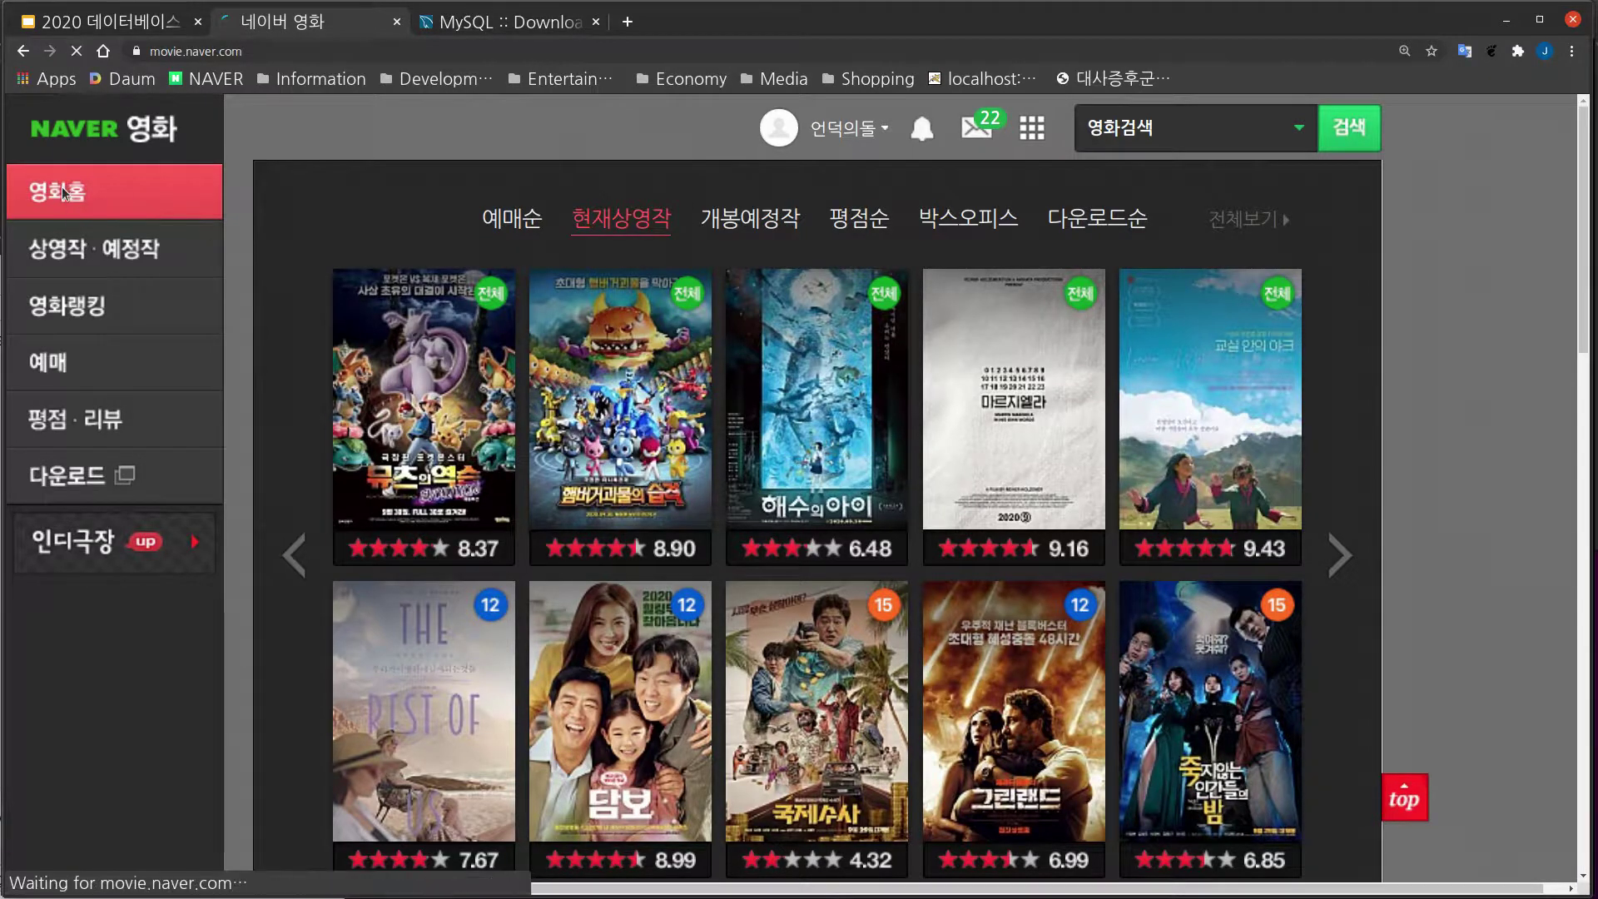